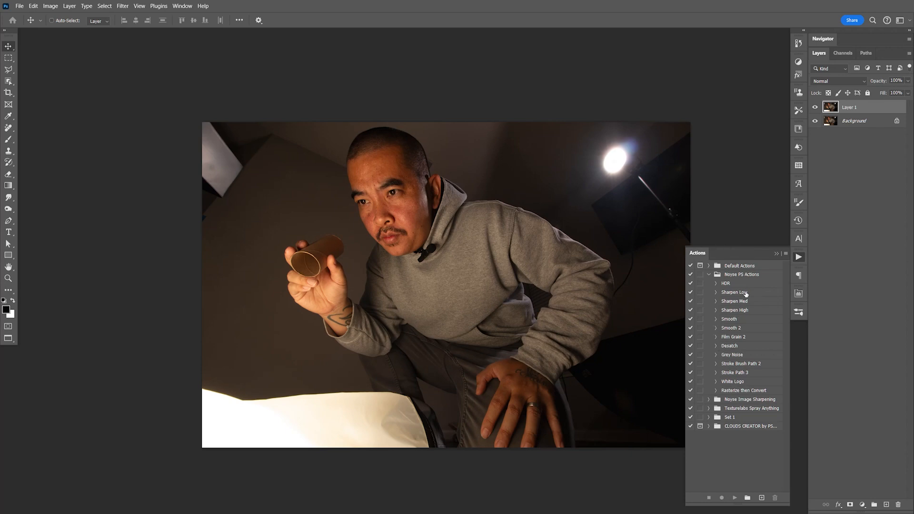
- Apply the Sharpen Low action to Layer 1, try a second pass and undo it
click(746, 294)
click(734, 498)
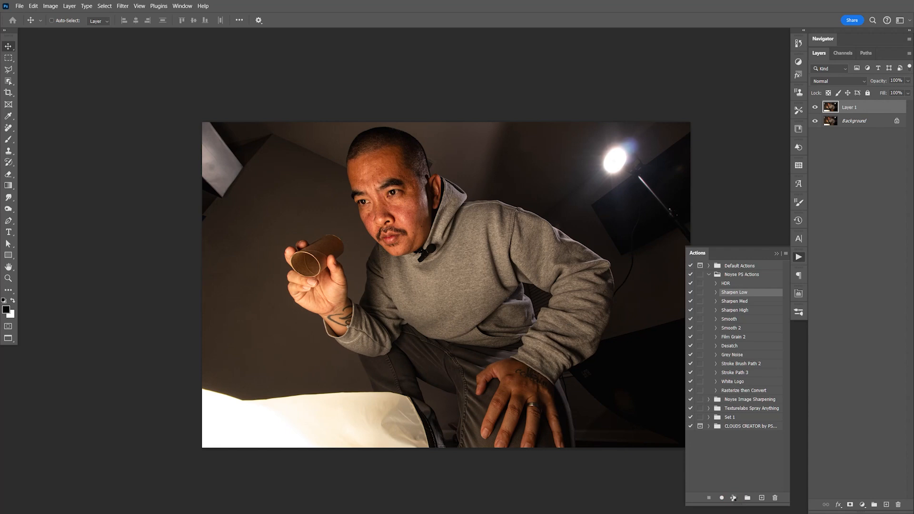
click(735, 498)
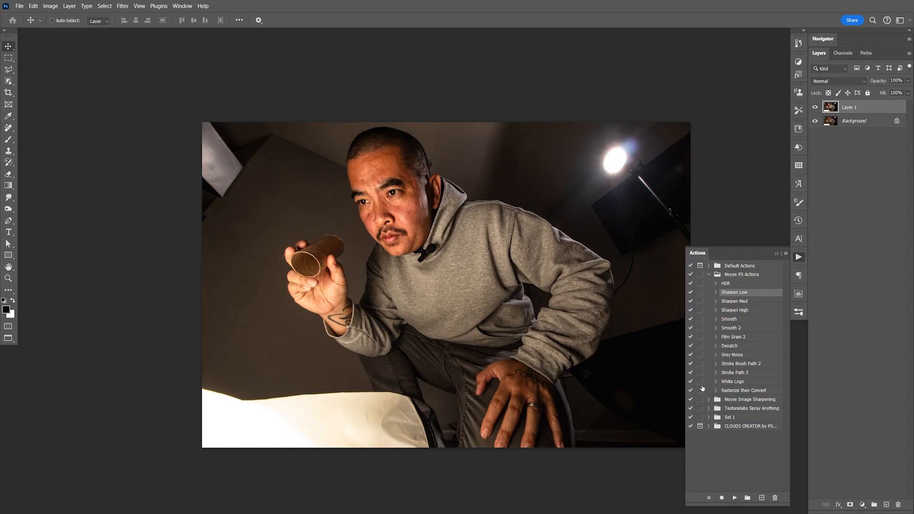
key(ctrl+z)
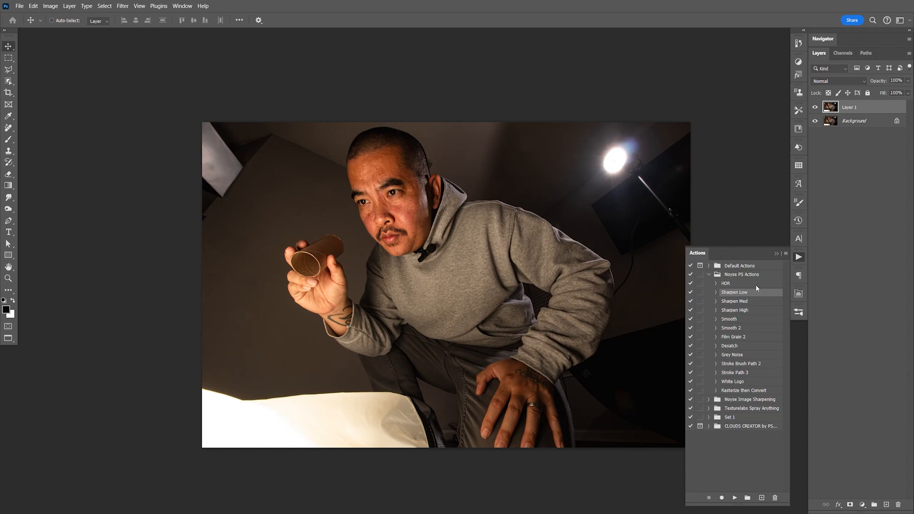
key(F9)
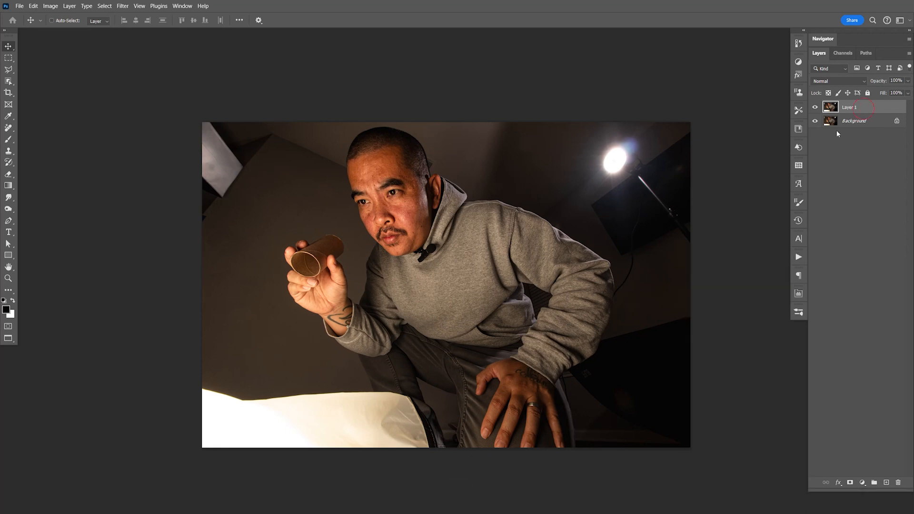
- Start a Pen tool path where the trouser leg meets the white sheet and trace up the leg's outer edge
key(ctrl+equal)
key(ctrl+equal)
key(ctrl+equal)
key(ctrl+equal)
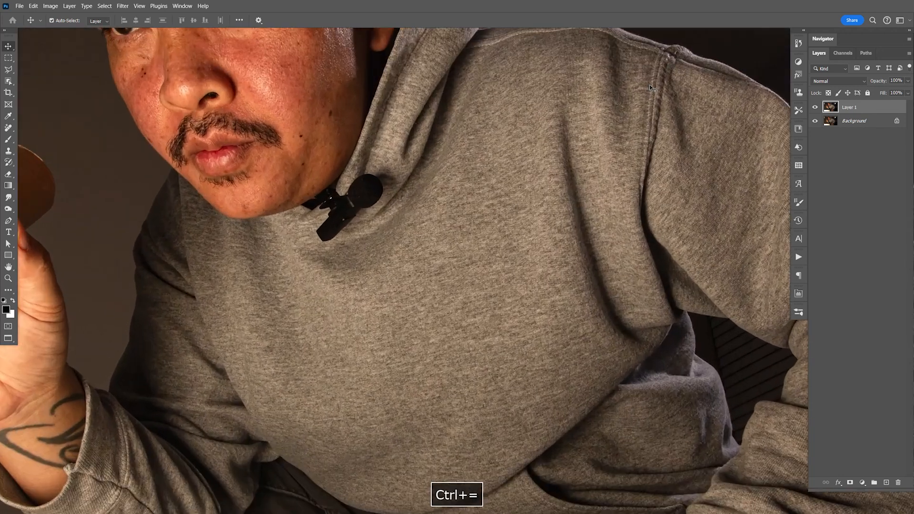
key(space)
drag(383, 297, 438, 252)
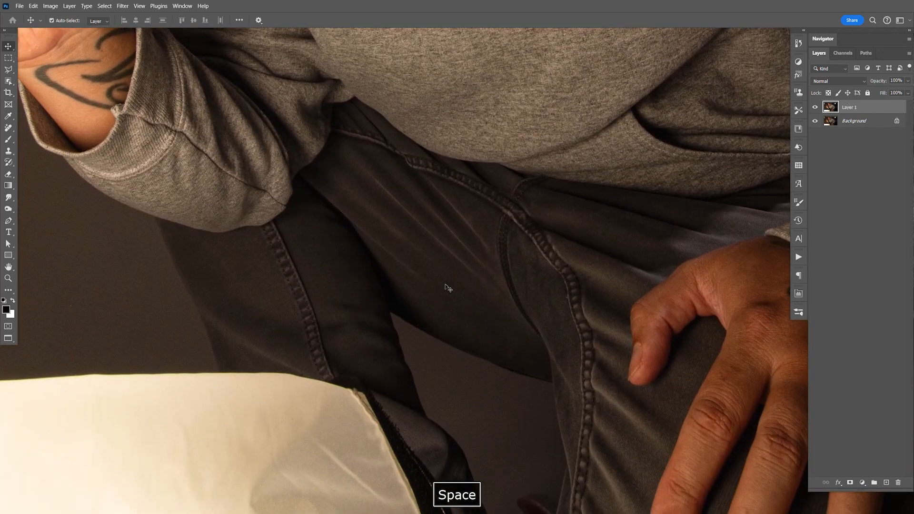
key(ctrl+equal)
key(ctrl+equal)
key(space)
drag(367, 302, 553, 264)
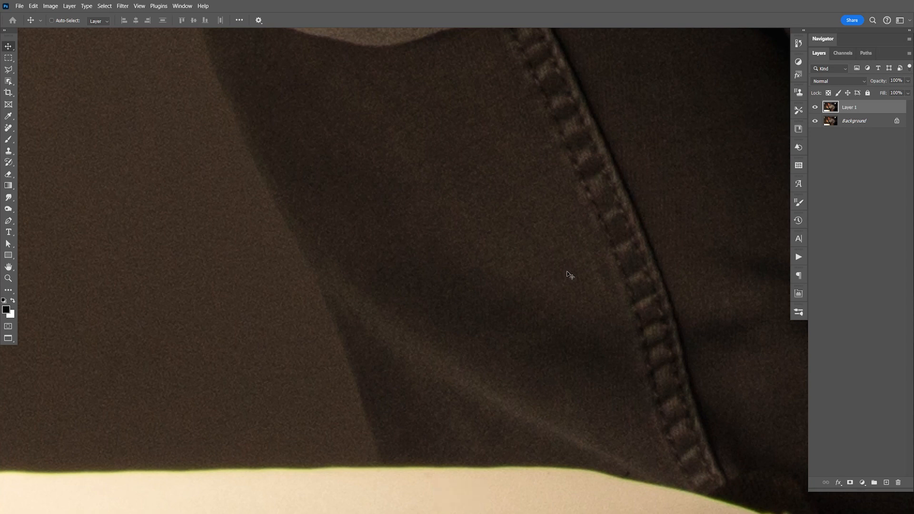
key(p)
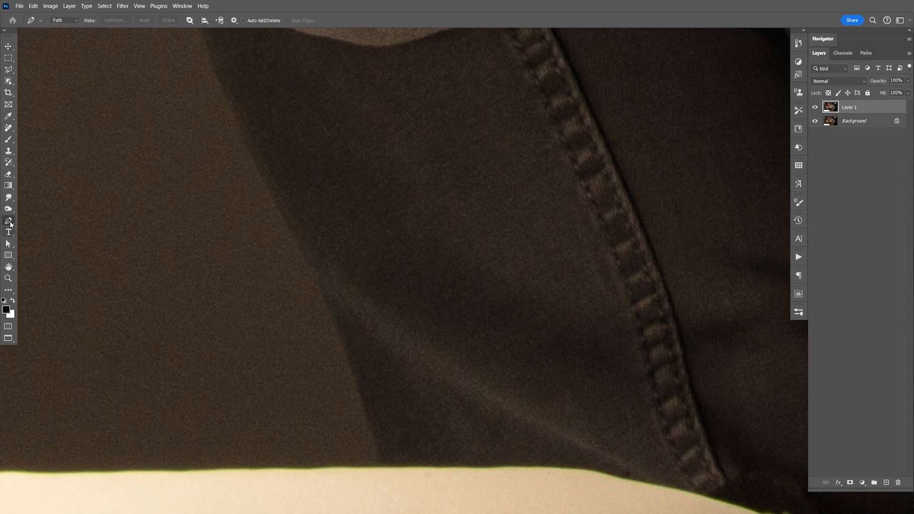
right_click(9, 223)
click(30, 224)
drag(431, 418, 430, 271)
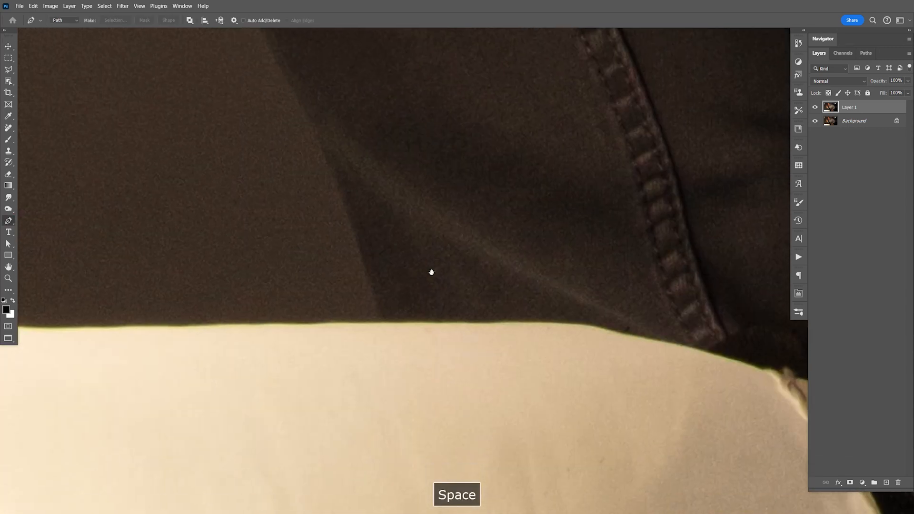
click(385, 334)
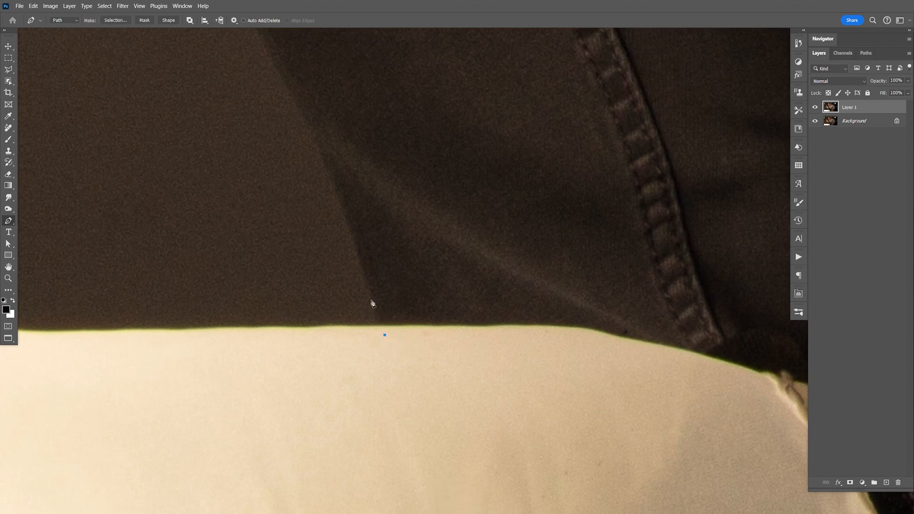
drag(355, 246, 338, 195)
click(384, 337)
- Continue the path up the outer edge of the trouser leg towards the raised arm's sleeve
key(space)
drag(394, 219, 474, 408)
drag(407, 309, 351, 251)
key(space)
drag(363, 212, 445, 358)
drag(374, 271, 339, 183)
click(334, 168)
- Trace the outer edge of the raised arm's sleeve and cuff up to the bare wrist
key(space)
drag(293, 112, 512, 305)
drag(423, 303, 364, 272)
drag(308, 216, 446, 341)
click(279, 182)
key(space)
drag(384, 315, 369, 289)
drag(342, 193, 396, 228)
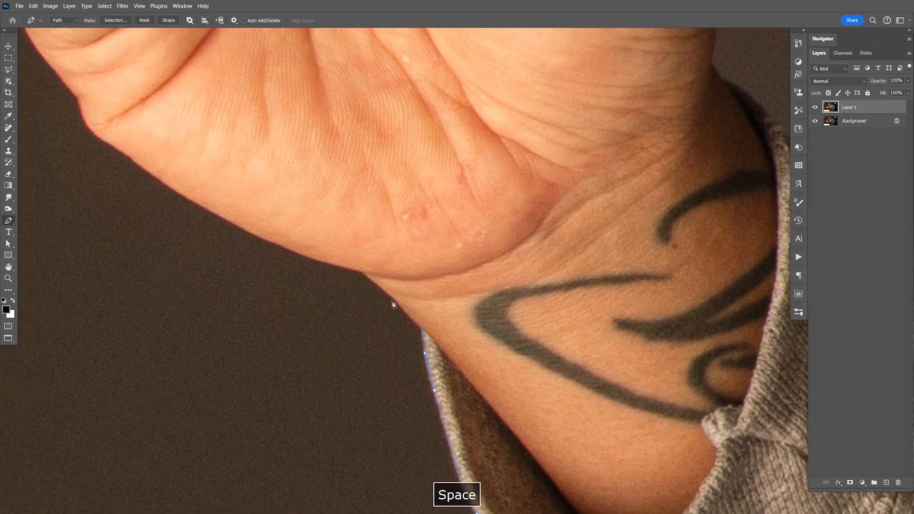
- Extend the path along the wrist and the lower edge of the palm to the crease below the little finger
drag(391, 297, 363, 272)
key(space)
drag(229, 244, 329, 318)
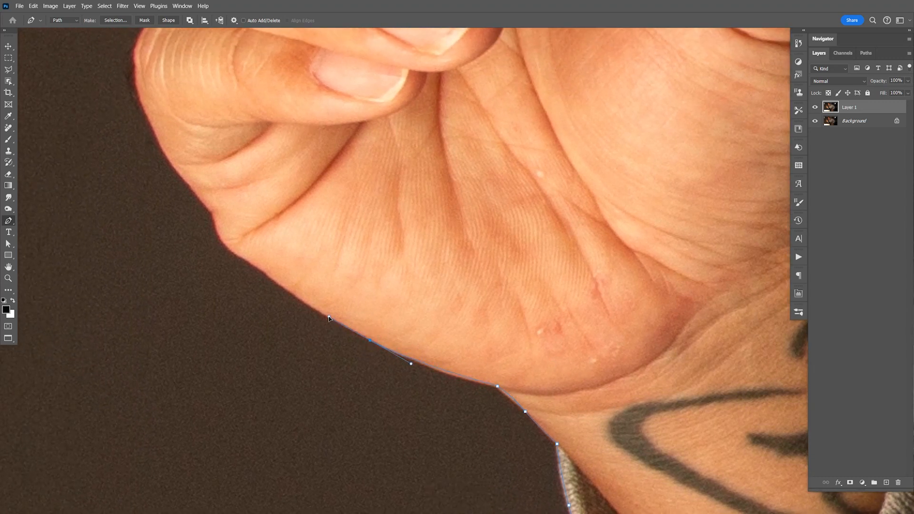
click(266, 273)
drag(228, 246, 220, 242)
click(215, 224)
click(211, 213)
- Trace the little finger's outer edge up to the gap below the next finger
key(space)
drag(182, 154, 294, 317)
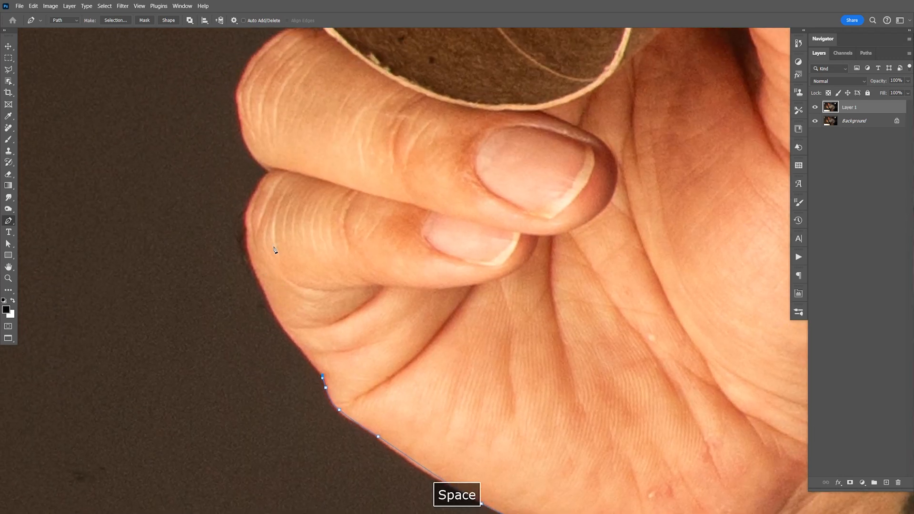
key(ctrl+equal)
key(space)
drag(274, 249, 346, 220)
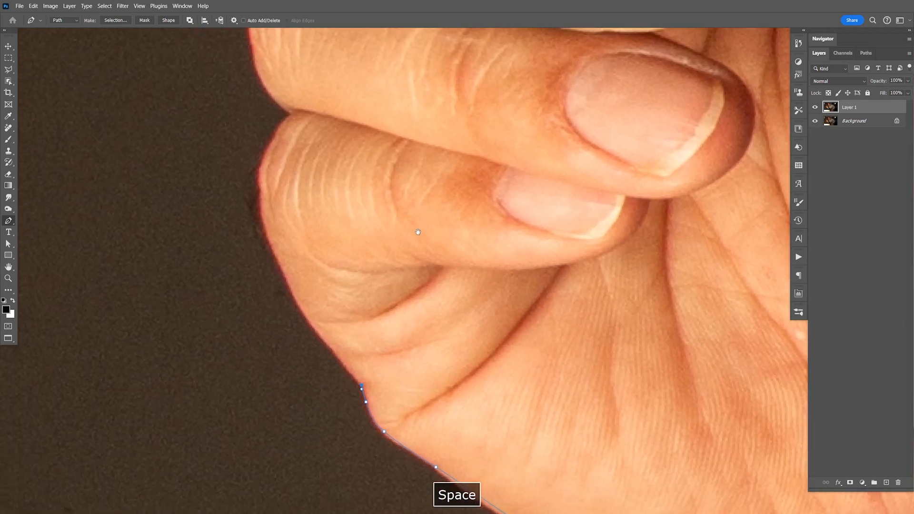
click(315, 331)
click(301, 306)
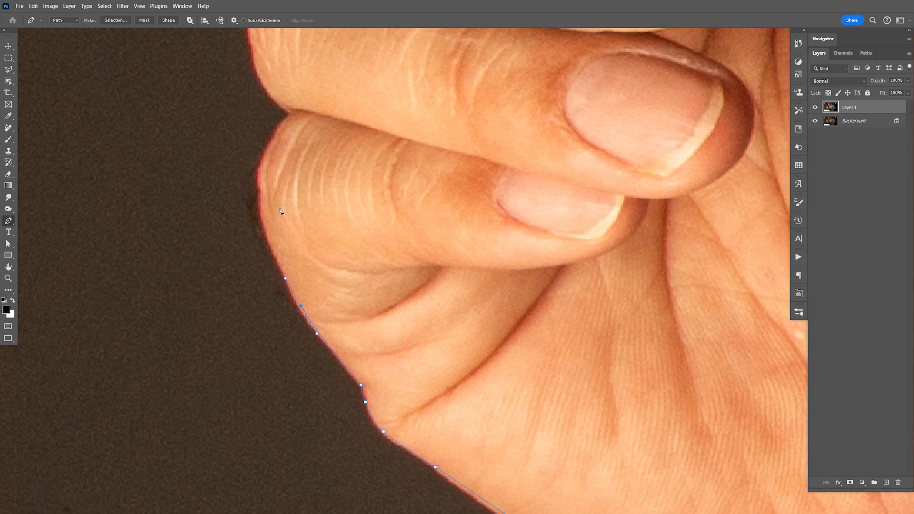
drag(260, 185, 260, 149)
click(291, 115)
- Outline the outer curve of the ring finger up to the cardboard tube's rim
key(space)
drag(294, 103, 313, 164)
drag(287, 197, 281, 167)
drag(310, 90, 314, 85)
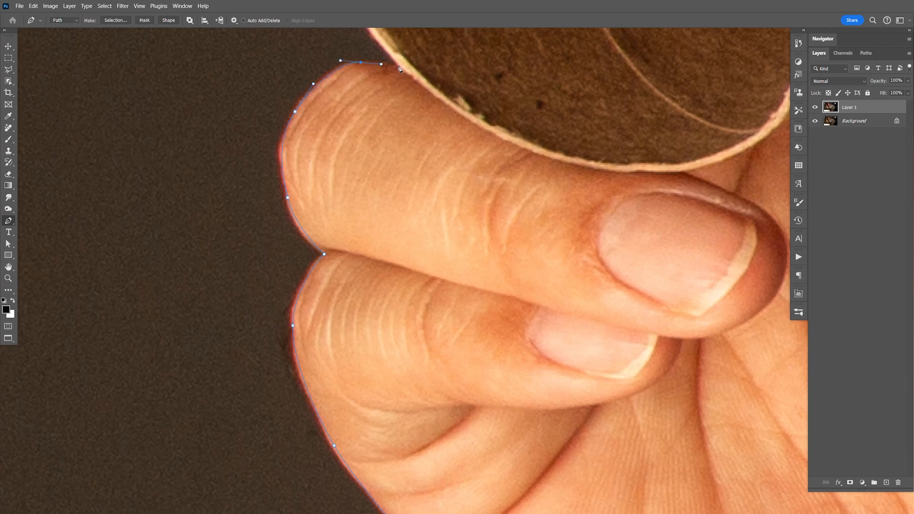
- Trace the exposed tube rim and the outer side of the finger beyond it up to the nail
key(space)
drag(400, 69, 408, 199)
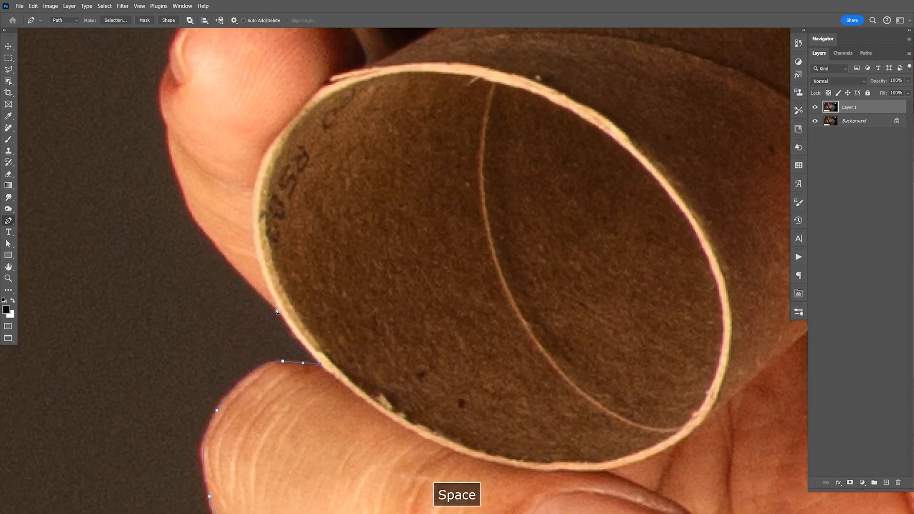
drag(251, 286, 252, 266)
click(247, 232)
click(244, 210)
click(239, 177)
click(246, 151)
click(265, 110)
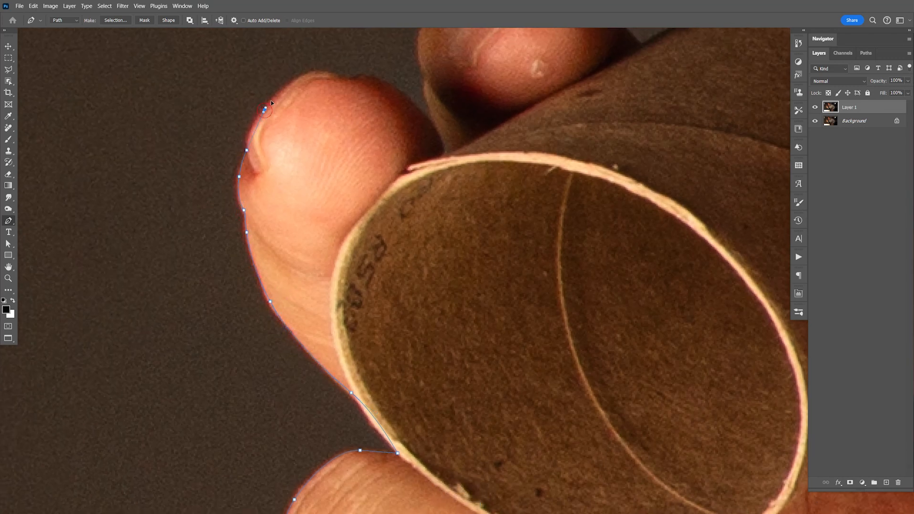
- Carry the path over that fingertip, down into the gap and onto the side of the index finger
drag(323, 72, 405, 218)
click(344, 77)
click(438, 133)
key(space)
click(403, 203)
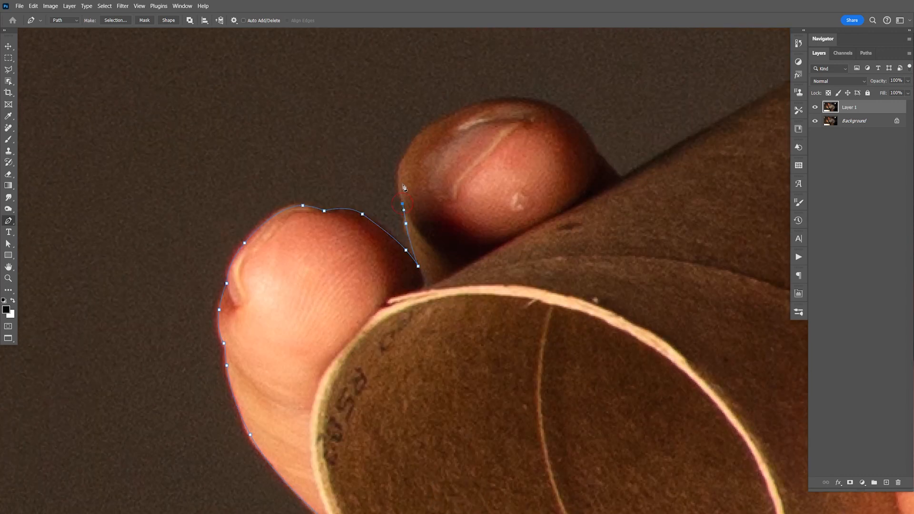
- Outline the index fingertip and bring the path down to the tube's upper edge
drag(417, 140, 442, 113)
drag(533, 103, 594, 150)
drag(606, 301, 438, 299)
click(453, 177)
- Trace the tube's straight upper edge and the pale curved rim at its far end
drag(525, 214, 350, 295)
drag(674, 177, 493, 262)
drag(291, 279, 332, 267)
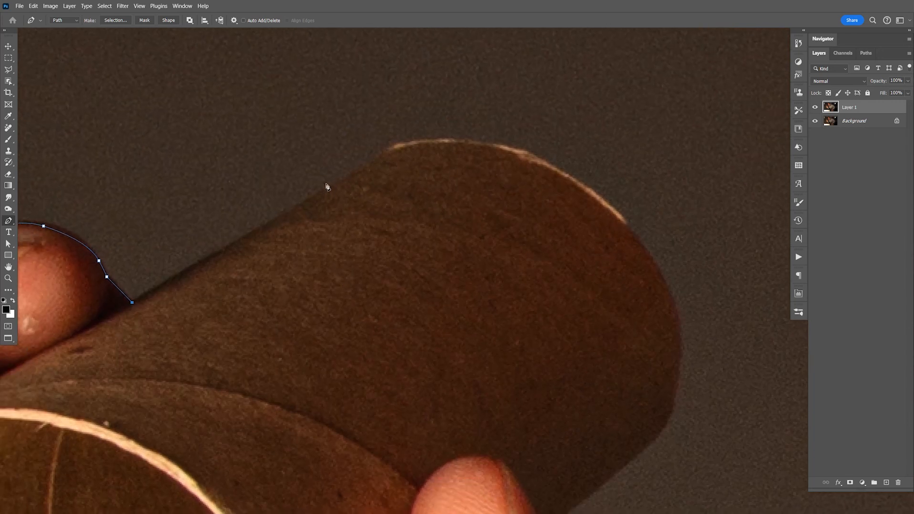
drag(331, 188, 367, 163)
click(389, 150)
drag(621, 219, 699, 308)
- Trace down the rest of the tube's far end and along its lower edge to the thumb
key(space)
drag(668, 433, 641, 301)
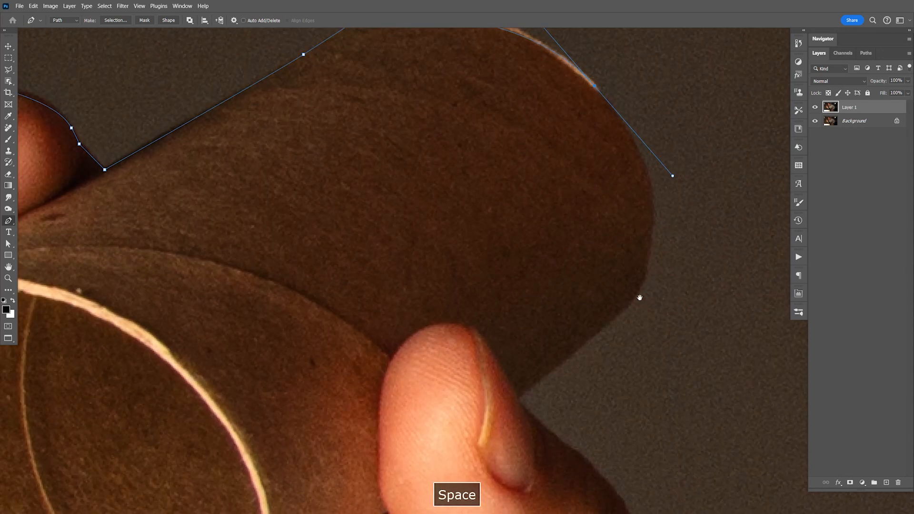
click(641, 288)
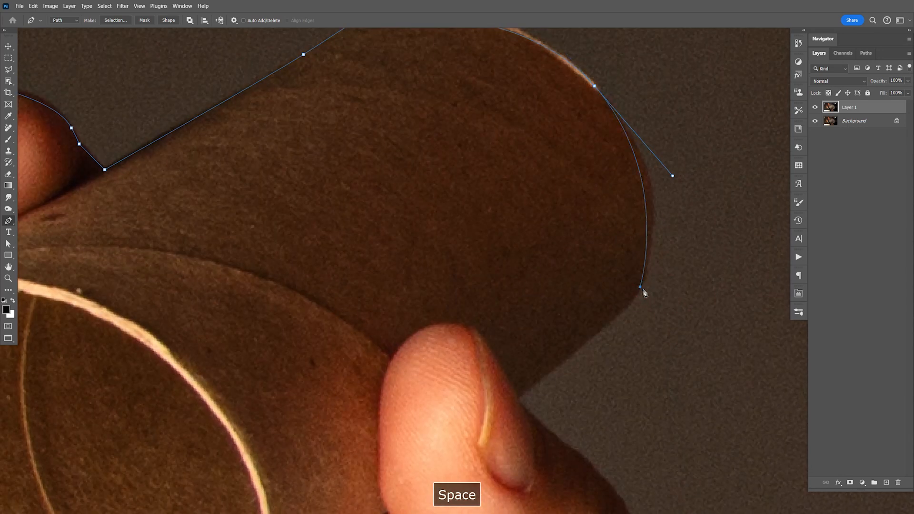
click(519, 399)
key(space)
drag(522, 418, 429, 299)
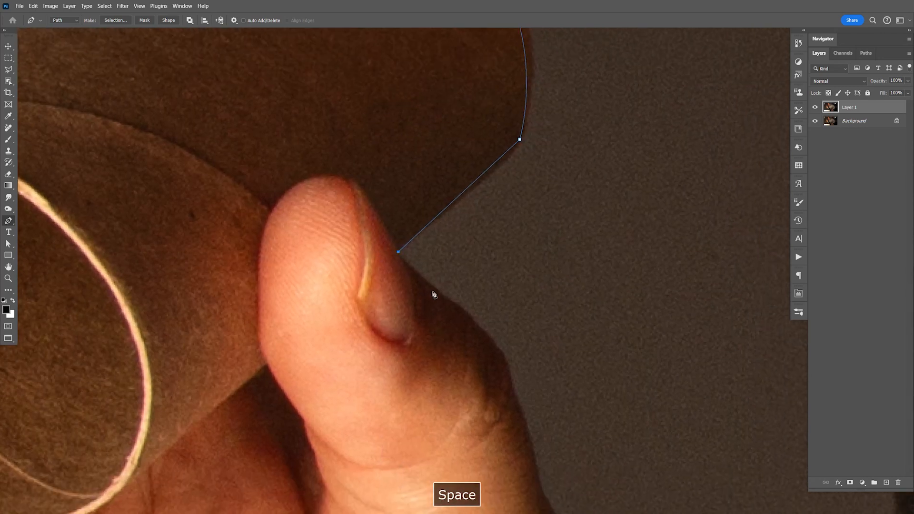
- Trace the back of the thumb from the tube over the knuckle with curved anchor points
click(437, 294)
click(450, 301)
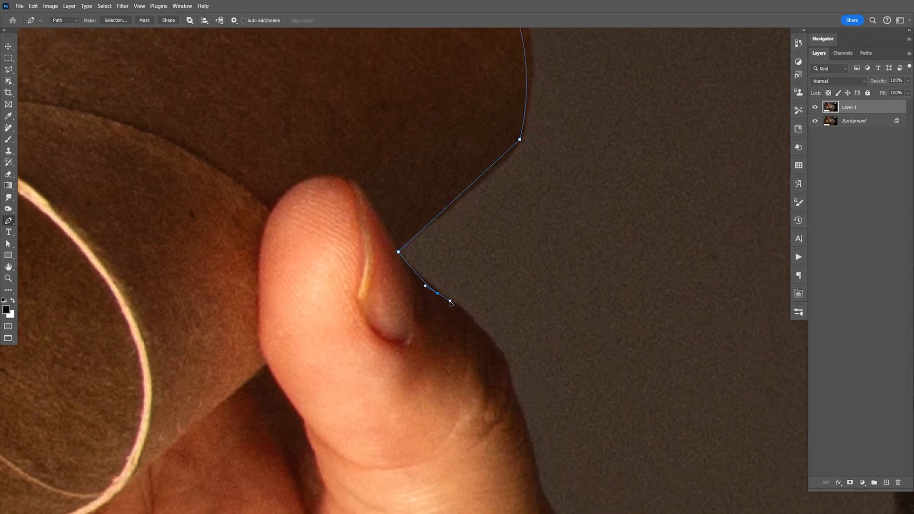
drag(506, 367, 509, 379)
drag(533, 469, 498, 363)
drag(432, 159, 449, 252)
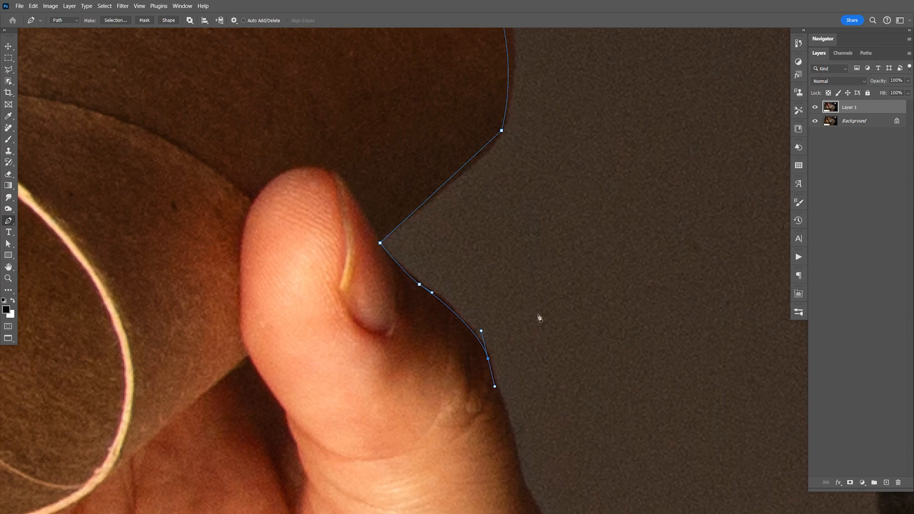
- Continue the path down the lower thumb and the outer side of the hand towards the wrist
drag(551, 380, 500, 235)
drag(467, 316, 492, 368)
drag(510, 460, 493, 408)
drag(494, 450, 506, 288)
drag(503, 346, 505, 353)
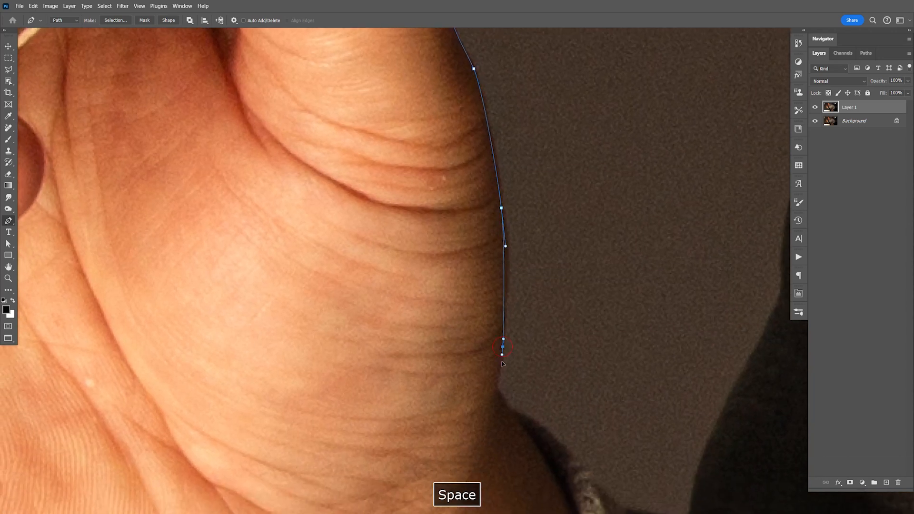
- Outline the wrist and the inner sleeve cuff up to where the sleeve meets the hoodie's dark side
click(496, 389)
click(508, 409)
drag(509, 458, 495, 332)
click(491, 320)
click(523, 354)
click(563, 359)
click(582, 366)
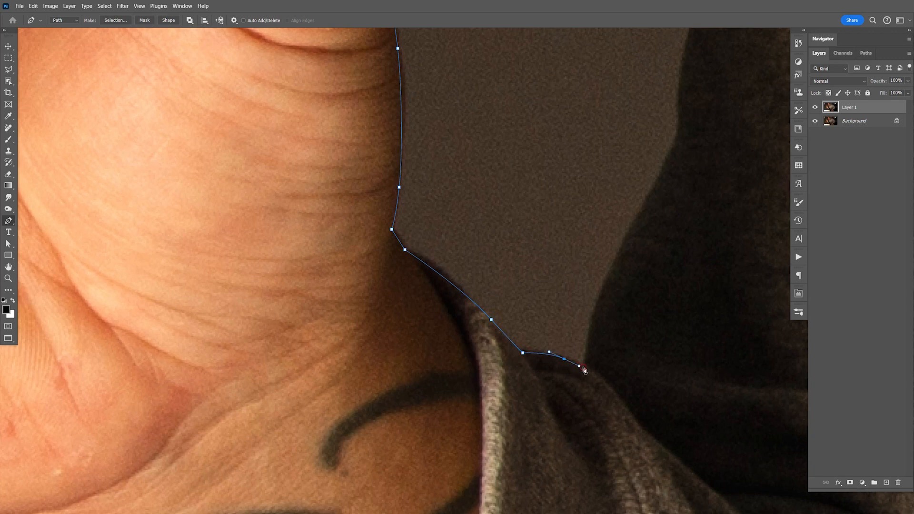
- Trace up the shadowed side of the hoodie's body above the sleeve
drag(649, 348, 532, 386)
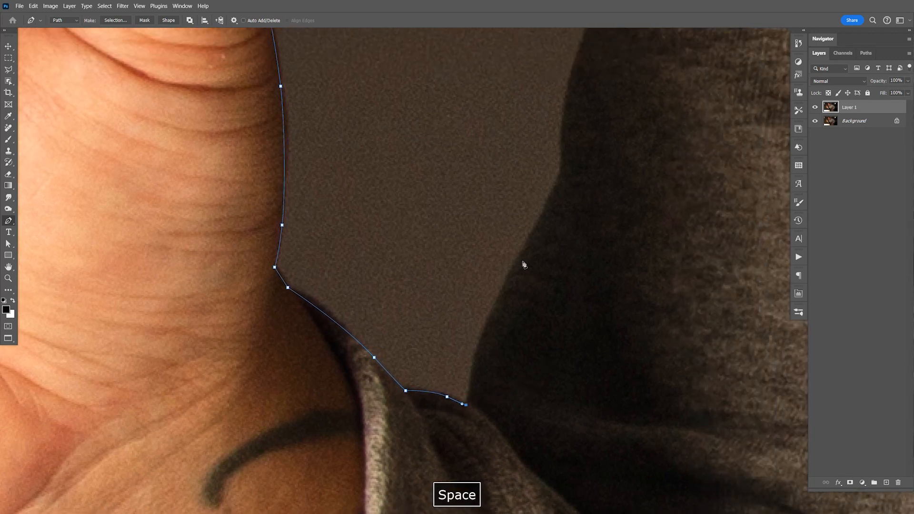
drag(519, 259, 549, 206)
click(562, 174)
drag(588, 153, 548, 218)
click(551, 185)
- Follow the hoodie's bulging upper fold up to the base of its straight collar edge
drag(556, 80, 543, 194)
click(545, 189)
click(536, 85)
drag(536, 85, 513, 176)
click(493, 224)
click(519, 172)
- Trace the hoodie's slanted collar edge up to the jawline beside the mouth
drag(554, 153, 534, 207)
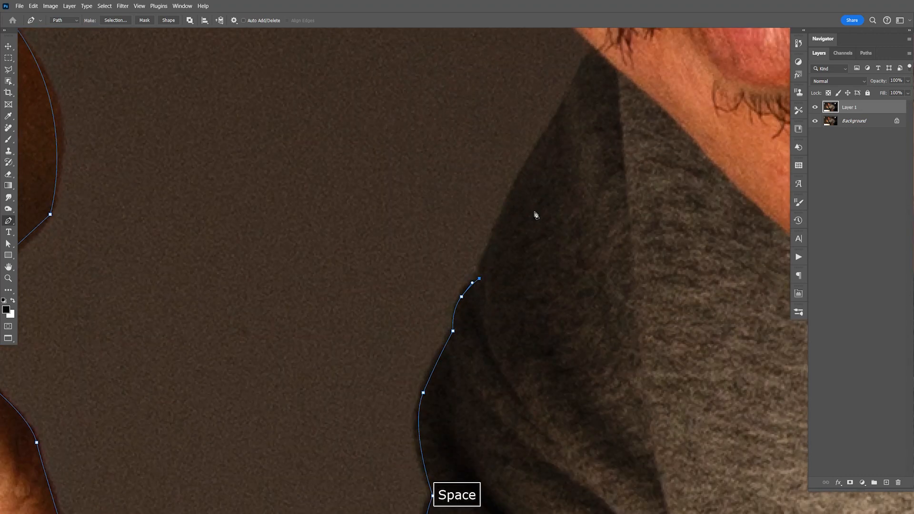
drag(541, 147, 544, 205)
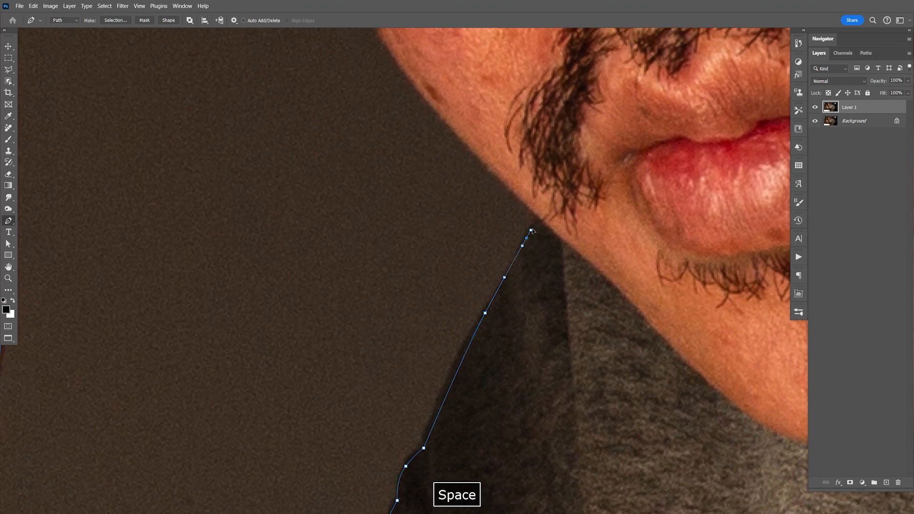
drag(538, 224, 550, 254)
- Trace the side of the face from the jaw over the cheek to the outer eyelashes
drag(479, 254, 441, 293)
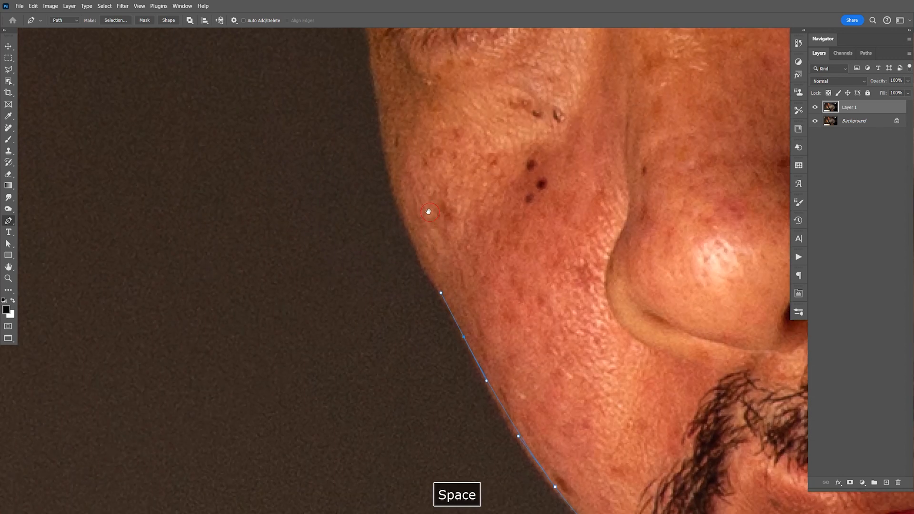
drag(397, 196, 415, 209)
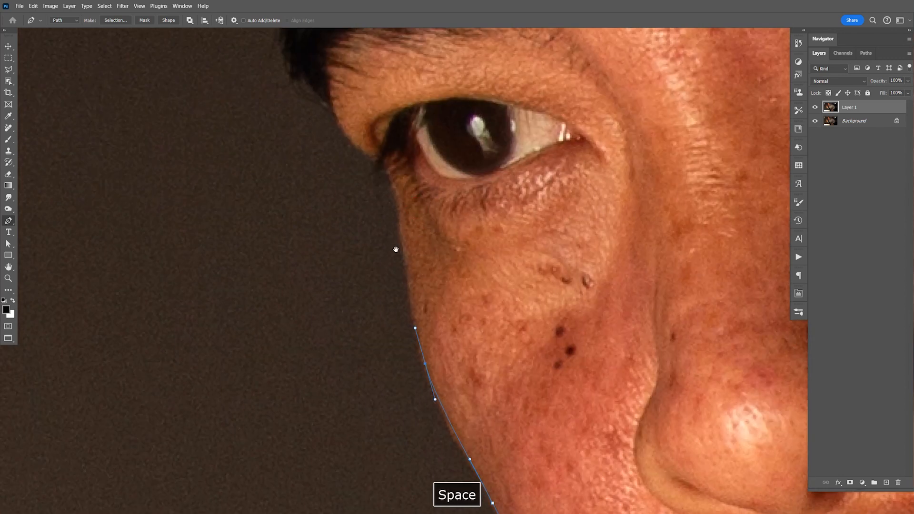
drag(404, 247, 387, 197)
click(388, 173)
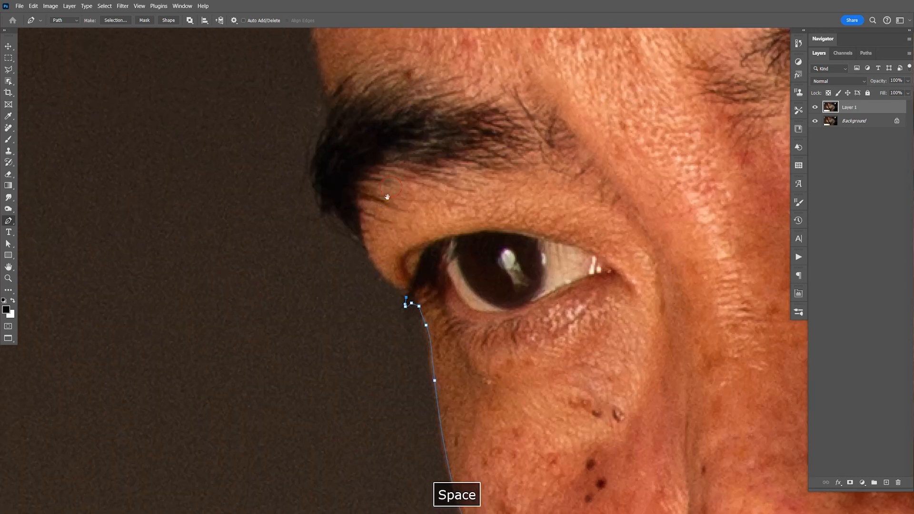
- Outline the brow bone and the outer edge of the eyebrow with closely spaced anchor points
click(372, 255)
click(362, 238)
click(339, 220)
click(325, 208)
click(319, 200)
click(317, 188)
click(316, 166)
click(317, 147)
click(321, 136)
click(326, 125)
click(329, 113)
- Trace the path from the top of the eyebrow up the forehead's edge to just below the hairline
drag(358, 165, 360, 178)
drag(338, 213, 322, 160)
drag(344, 218, 394, 504)
drag(342, 315, 342, 311)
click(338, 263)
drag(349, 81, 357, 278)
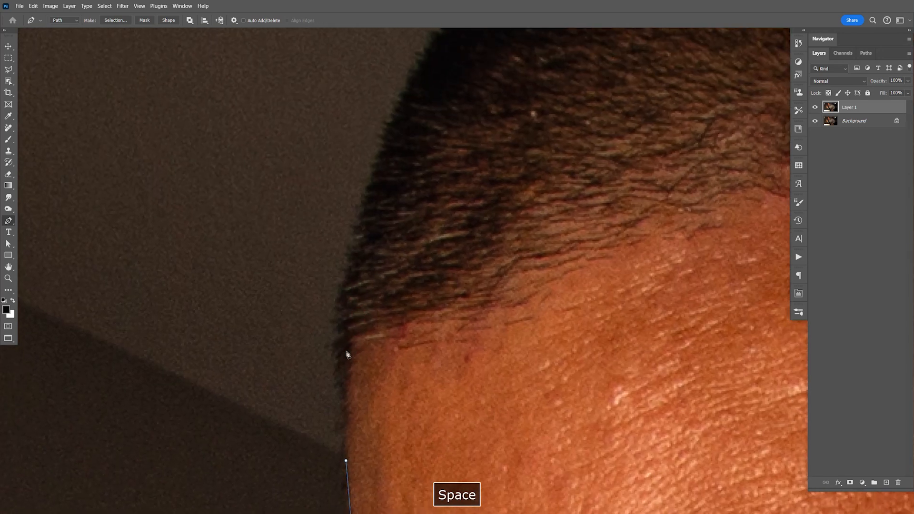
drag(346, 429, 344, 419)
- Outline the start of the hair, from the hairline tuft up the front of the head, with short path segments
mouse_move(400, 300)
mouse_down()
mouse_move(382, 356)
mouse_move(396, 292)
mouse_up()
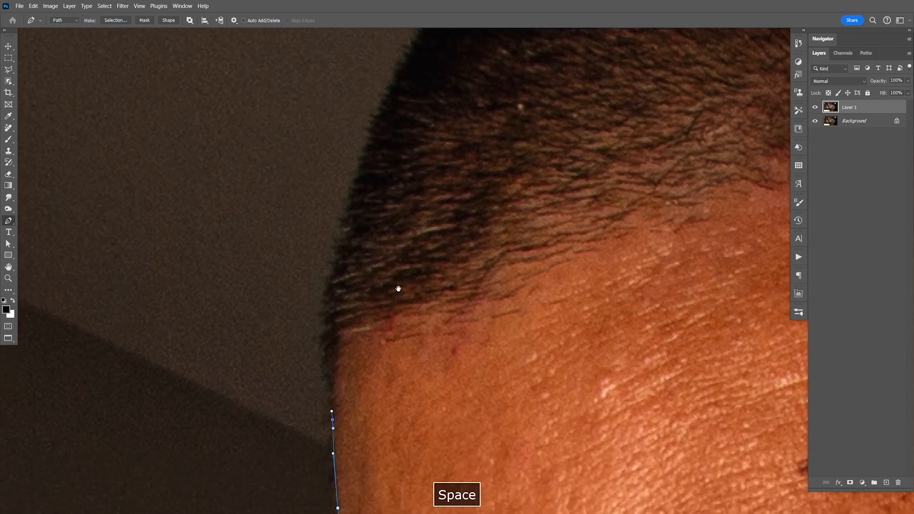
drag(330, 397, 327, 383)
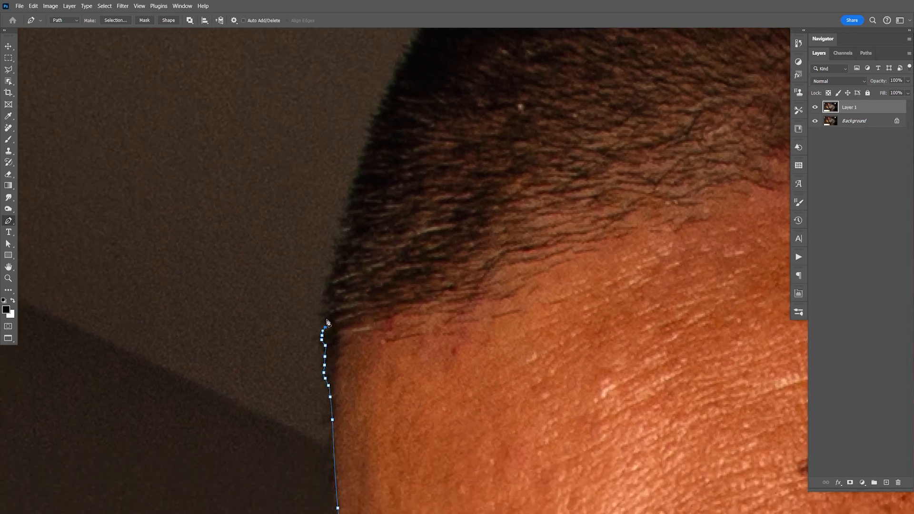
drag(329, 275, 330, 272)
drag(331, 269, 334, 257)
drag(335, 255, 335, 251)
drag(349, 200, 349, 197)
drag(349, 194, 350, 191)
drag(354, 183, 360, 168)
drag(361, 164, 362, 161)
drag(361, 154, 364, 147)
drag(369, 179, 349, 266)
drag(439, 68, 441, 88)
key(ctrl+z)
- Continue the path up the steep front edge of the hair with closely spaced anchor points
drag(425, 164, 363, 306)
click(288, 354)
click(291, 344)
click(295, 337)
click(298, 332)
click(304, 324)
click(308, 313)
click(312, 303)
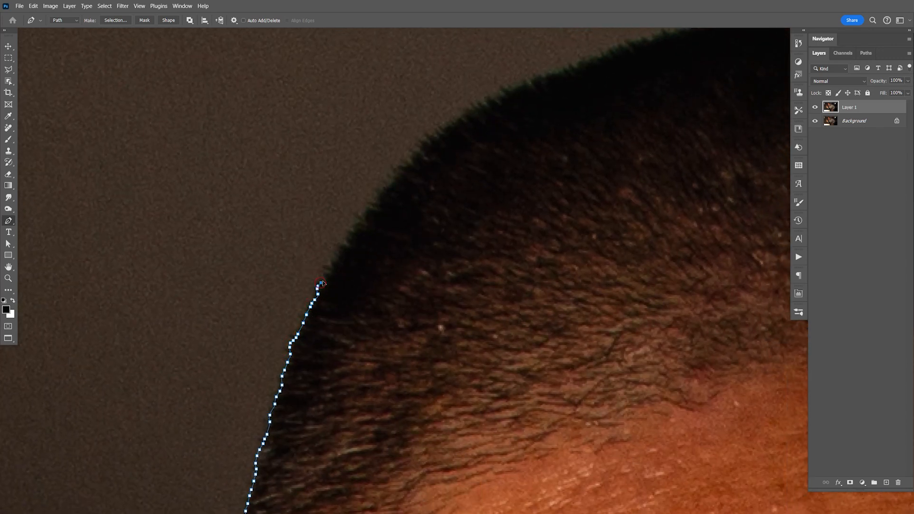
- Follow the hair edge diagonally upward where the front of the head rounds toward the top
click(333, 267)
click(338, 257)
click(343, 246)
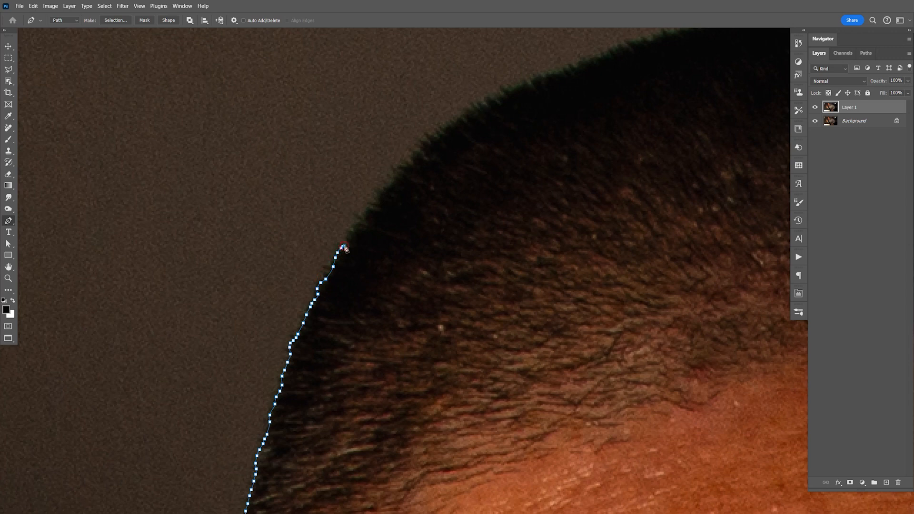
click(365, 217)
click(369, 210)
click(377, 204)
click(379, 193)
click(386, 186)
click(394, 177)
click(400, 169)
click(410, 164)
click(417, 152)
click(425, 144)
click(430, 140)
click(437, 136)
click(445, 129)
- Trace the flattening slope of hair above the rounded front with small, evenly spaced anchor points
drag(470, 131, 363, 214)
click(387, 177)
click(394, 171)
click(400, 167)
click(406, 163)
click(413, 158)
click(417, 157)
click(422, 153)
click(435, 148)
click(439, 145)
click(445, 143)
click(450, 142)
click(455, 141)
click(461, 139)
click(473, 136)
click(478, 132)
click(484, 128)
click(506, 118)
click(513, 117)
click(520, 115)
- Extend the path along the gently rising hair edge to just before the crown
drag(581, 112, 494, 149)
click(446, 148)
click(453, 146)
click(460, 142)
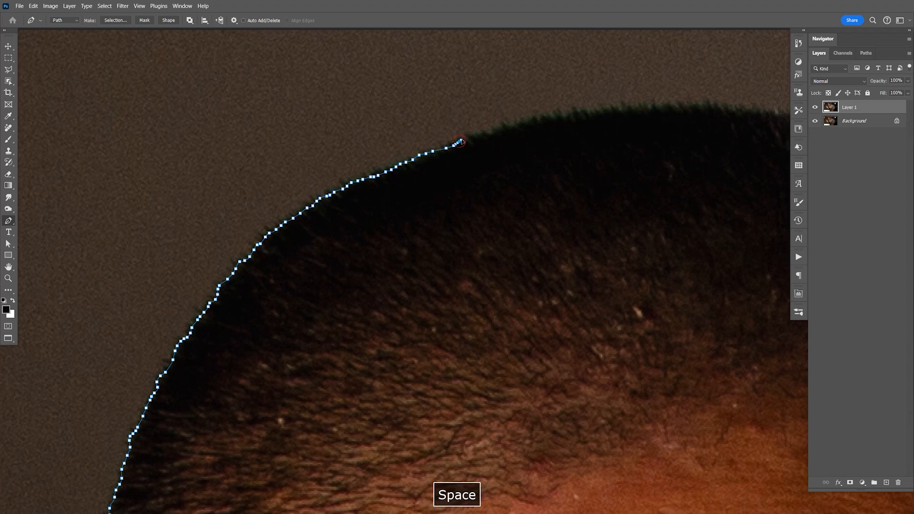
click(465, 139)
click(472, 136)
click(478, 136)
click(484, 134)
click(491, 133)
click(499, 127)
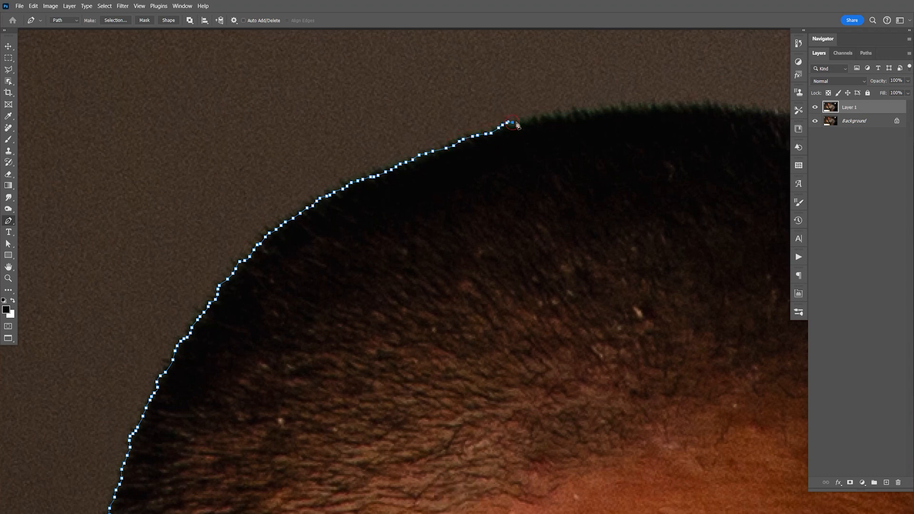
click(522, 125)
click(531, 122)
click(540, 122)
click(550, 120)
click(560, 118)
drag(700, 131, 477, 150)
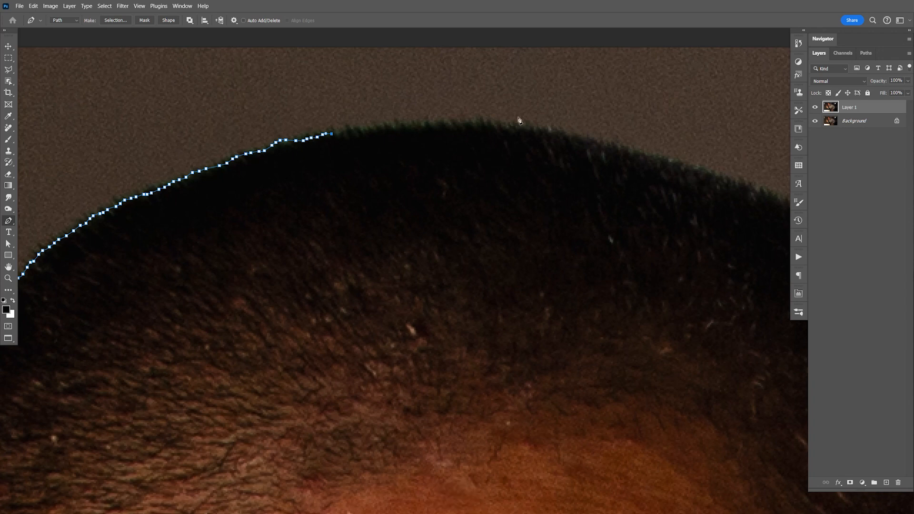
drag(572, 137, 671, 164)
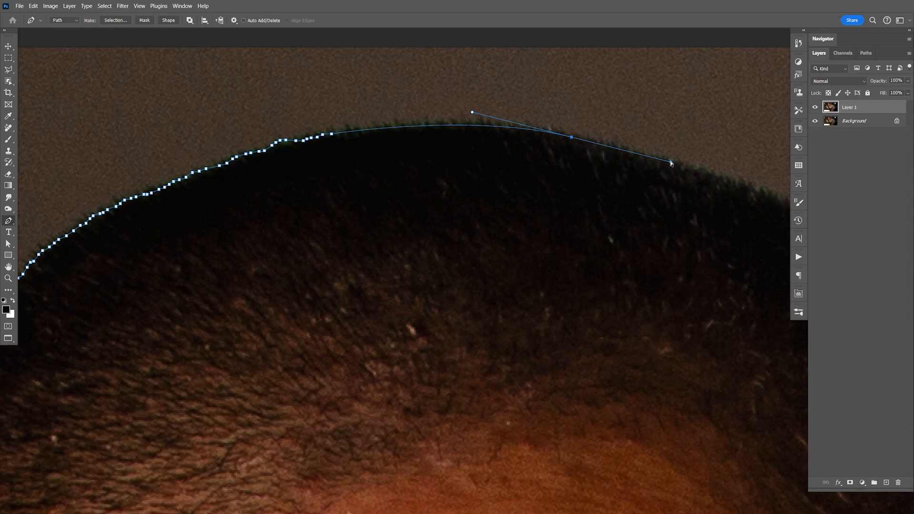
key(ctrl+z)
- Trace the hair over the crown and around the descending curve toward the ear side of the head
mouse_move(342, 139)
mouse_down()
mouse_move(468, 126)
mouse_move(552, 132)
mouse_up()
key(space)
mouse_move(574, 170)
mouse_down()
mouse_move(465, 185)
mouse_move(456, 160)
mouse_move(596, 194)
mouse_move(656, 227)
mouse_move(549, 196)
mouse_up()
key(space)
mouse_move(495, 185)
mouse_down()
mouse_move(593, 237)
mouse_move(626, 269)
mouse_up()
key(space)
mouse_move(626, 269)
mouse_down()
mouse_move(513, 217)
mouse_move(535, 225)
mouse_move(597, 287)
mouse_move(534, 231)
mouse_up()
key(space)
drag(516, 196, 579, 288)
key(space)
- Continue the path down the upper part of the ear-side hair edge with short segments
drag(577, 303, 524, 224)
click(527, 216)
click(531, 225)
click(535, 235)
click(541, 244)
click(543, 251)
click(546, 259)
- Follow the ear-side hair edge down to the slatted shape in the background
key(space)
mouse_move(551, 278)
mouse_down()
mouse_move(523, 224)
mouse_move(547, 300)
mouse_move(522, 287)
mouse_up()
key(space)
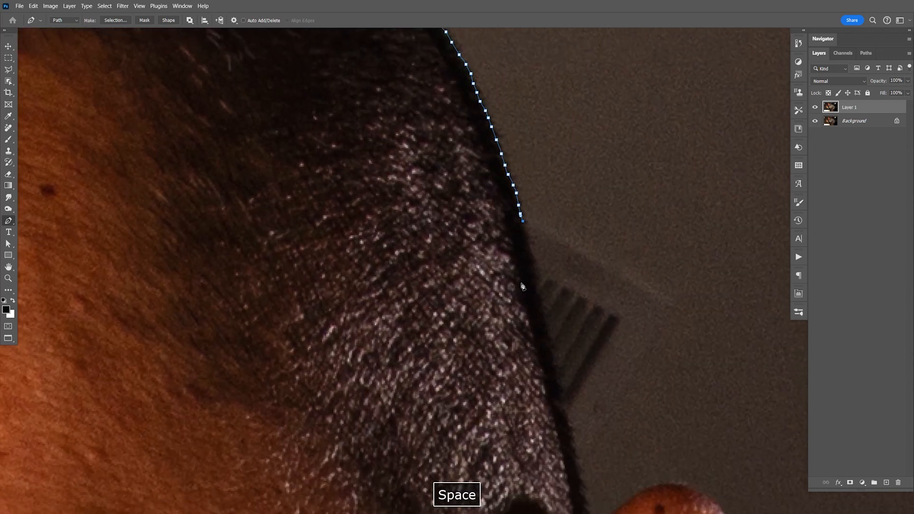
click(524, 233)
click(526, 244)
click(529, 257)
click(534, 280)
click(536, 291)
click(538, 302)
- Trace the hair edge down past the background slats with closely spaced anchor points
key(space)
drag(544, 351, 516, 286)
click(515, 251)
click(517, 261)
click(519, 270)
click(521, 280)
click(524, 293)
click(526, 302)
click(527, 306)
click(529, 317)
click(533, 329)
click(537, 341)
click(537, 351)
click(541, 363)
- Trace the remaining hair edge down to the point where it meets the top of the ear
key(space)
drag(552, 442, 519, 315)
click(511, 247)
click(512, 258)
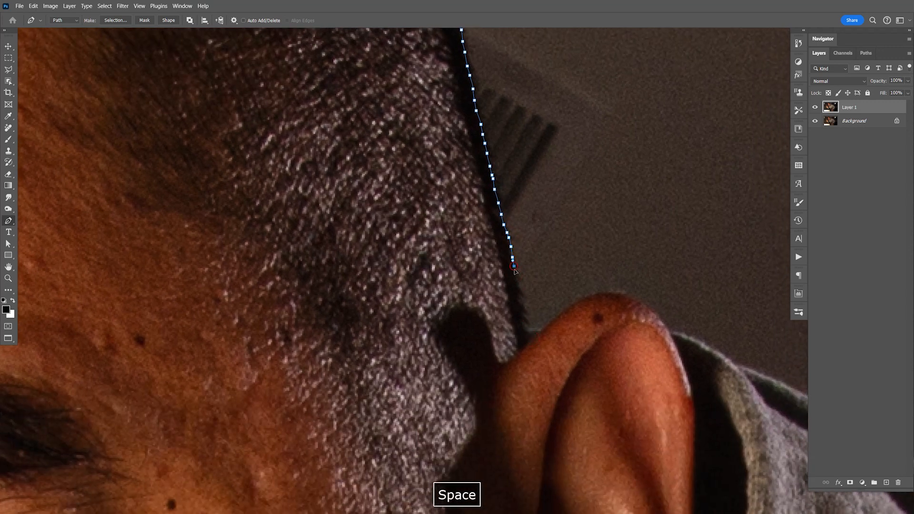
click(515, 275)
click(519, 288)
click(521, 296)
click(523, 305)
click(525, 323)
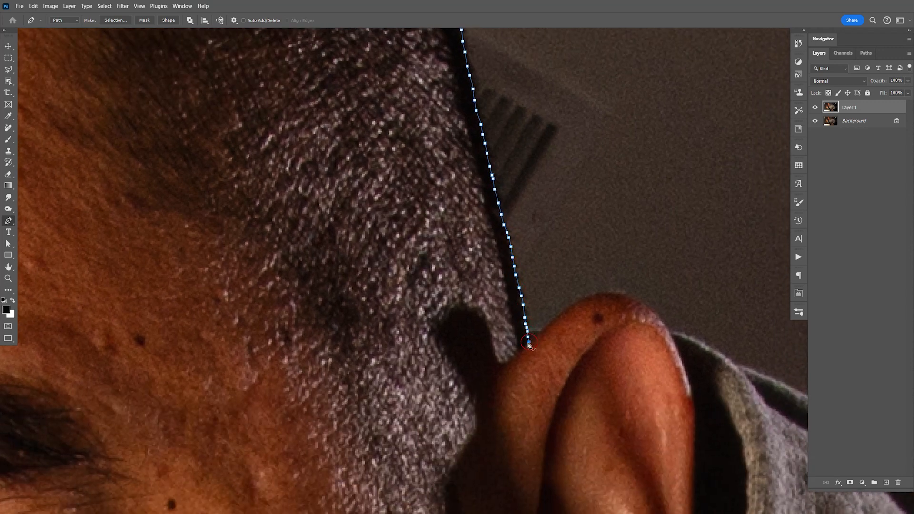
- Outline the rounded top of the ear with curved segments up to the start of the hood
drag(610, 294, 638, 300)
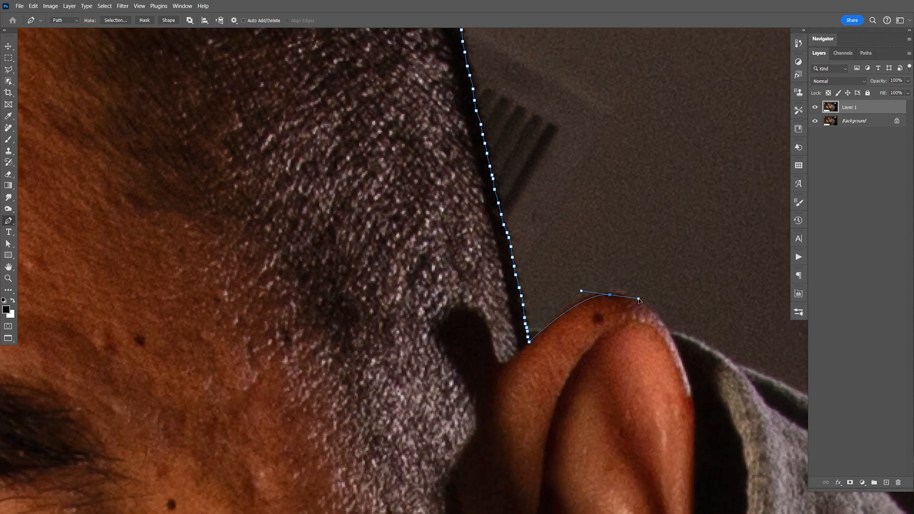
click(660, 321)
click(667, 330)
click(670, 334)
- Trace the hood's sloping upper edge from behind the ear along its dark fold
key(space)
drag(714, 357, 502, 291)
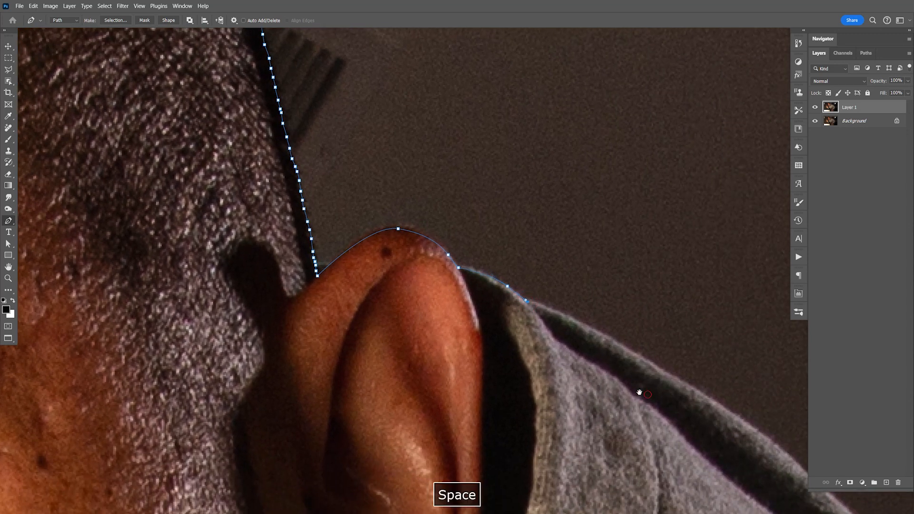
drag(730, 439, 505, 318)
click(501, 287)
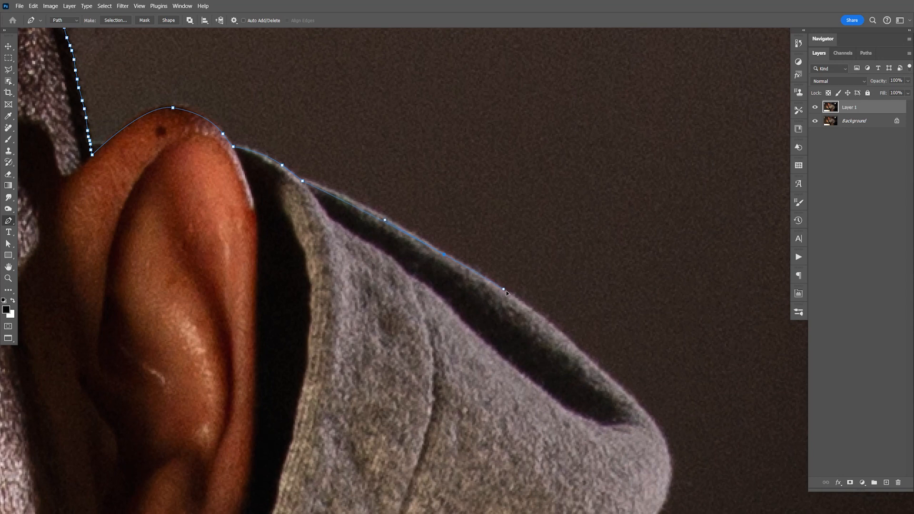
click(519, 302)
- Curve the path around the hood's rounded outer corner and down to its junction with the shoulder
drag(642, 410, 614, 339)
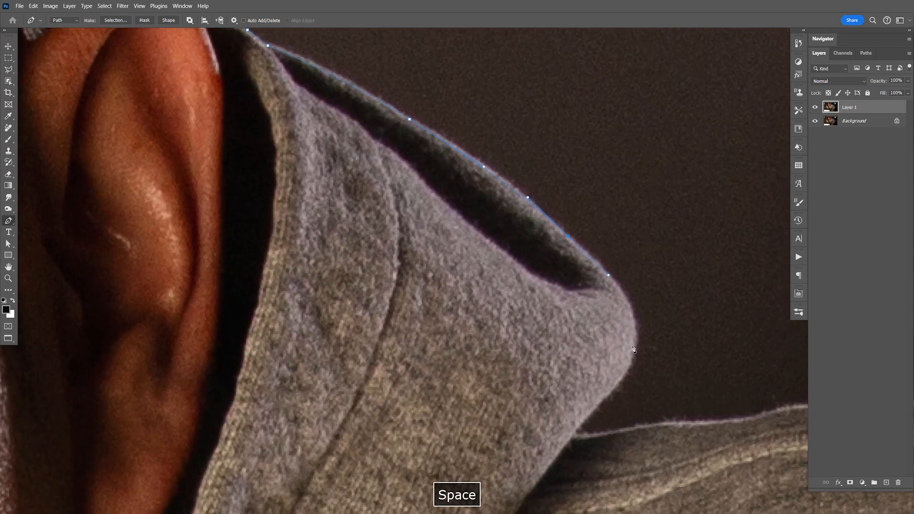
drag(627, 375, 623, 381)
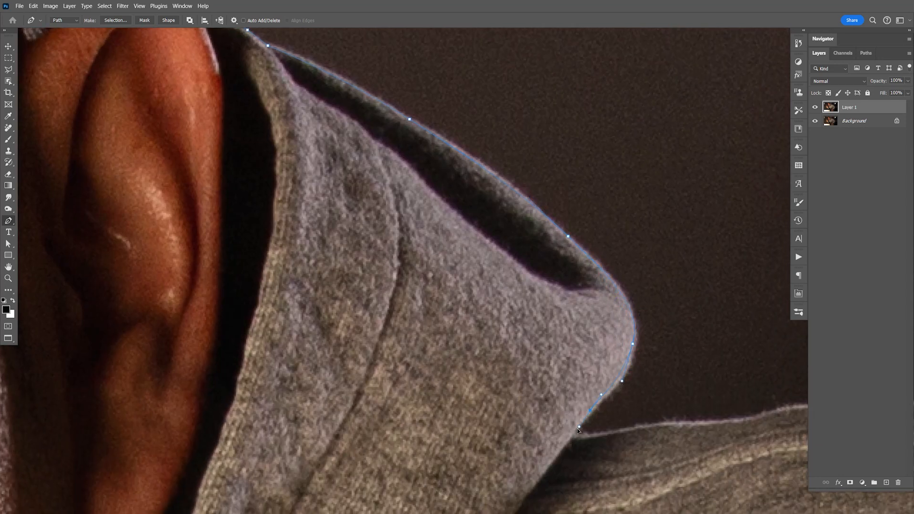
drag(572, 439, 522, 343)
- Trace the shoulder's upper edge from the hood over its high point and down the slope to the seam bump
drag(600, 336, 614, 334)
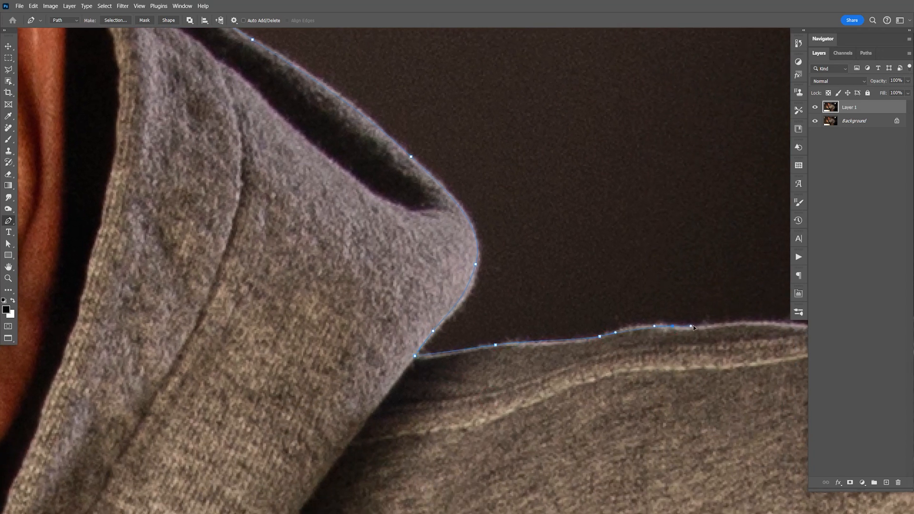
drag(710, 331, 438, 304)
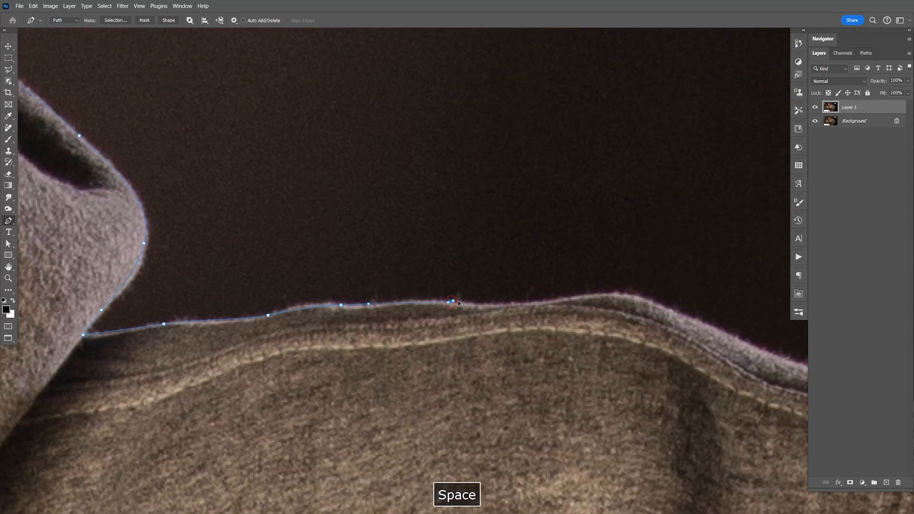
drag(559, 300, 577, 299)
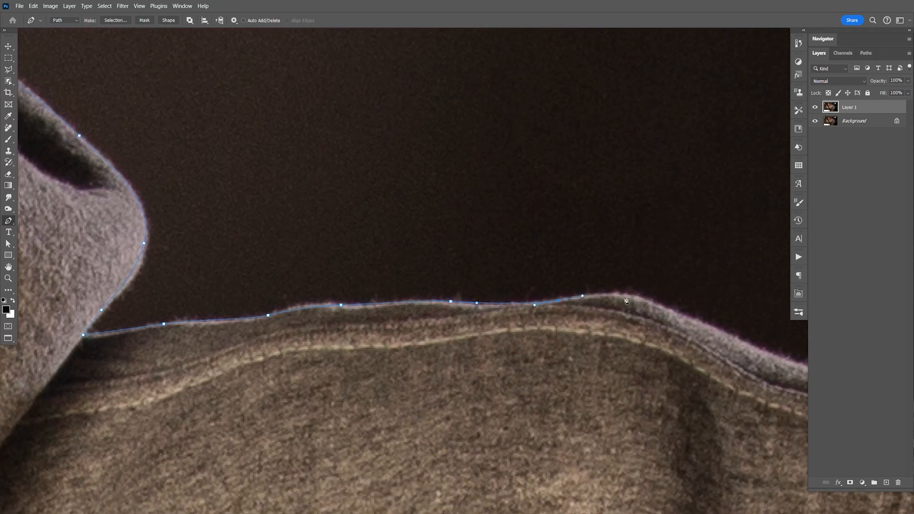
drag(665, 306, 694, 322)
key(space)
drag(727, 375, 548, 329)
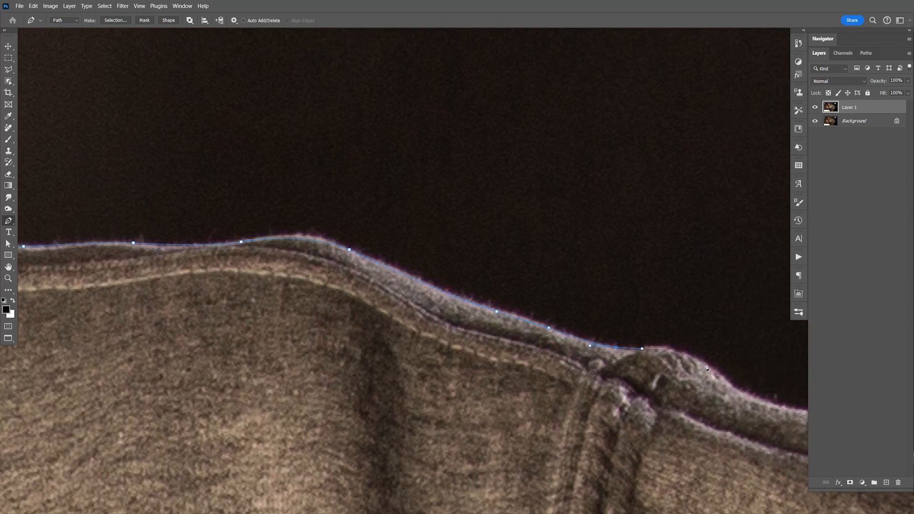
- Trace the path over the seam bump and down the upper sleeve's slope with curved segments
key(space)
drag(696, 357, 421, 267)
drag(486, 310, 515, 316)
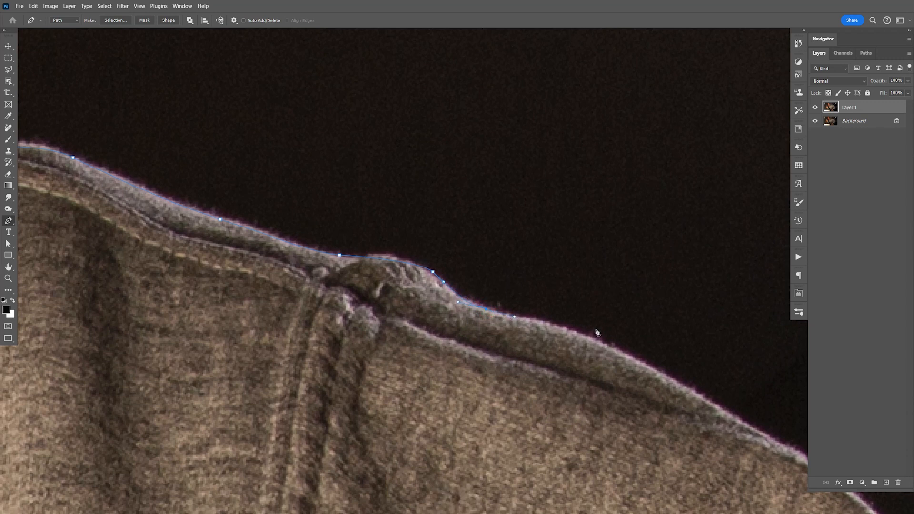
key(space)
drag(614, 369, 560, 306)
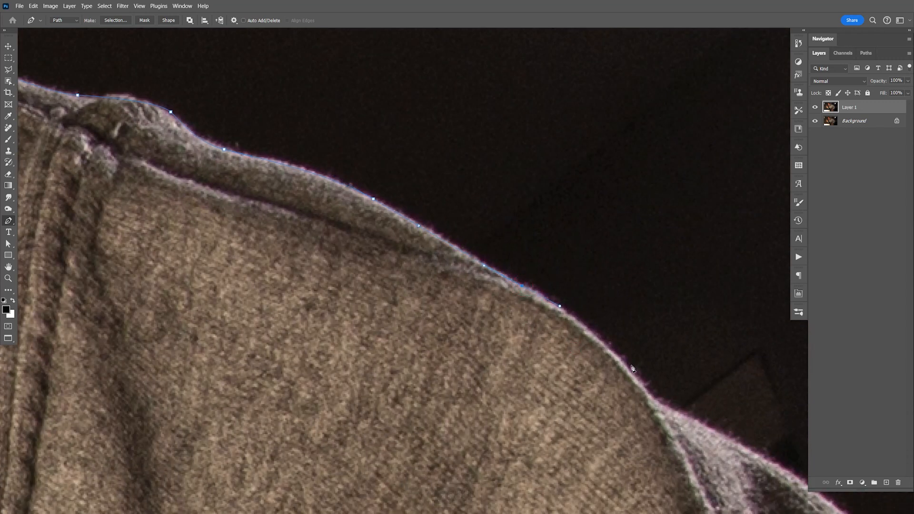
- Continue the path around the upper arm's curve to the sleeve fold and along the fold's sloping outer edge
key(space)
drag(654, 403, 307, 217)
drag(500, 331, 548, 363)
key(space)
drag(594, 413, 463, 300)
click(461, 290)
click(497, 310)
click(535, 331)
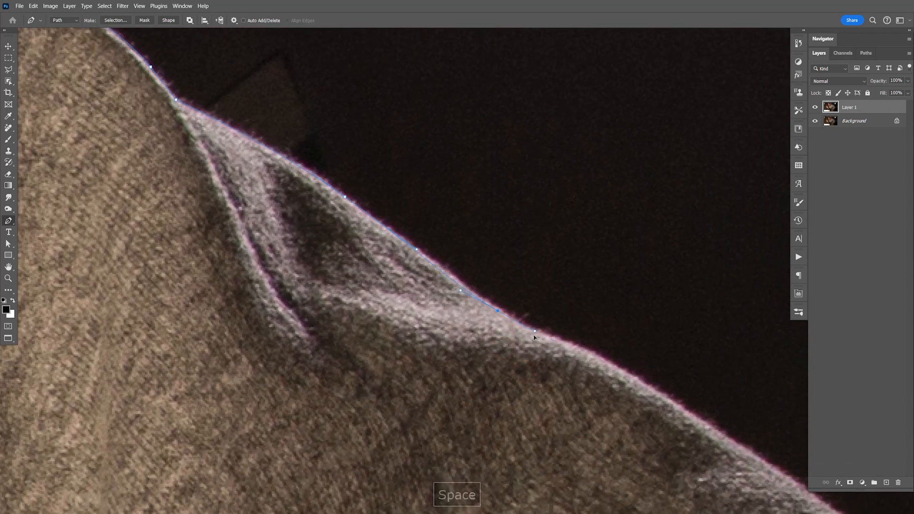
- Trace the long sloping sleeve edge from the fold down toward the elbow
key(space)
drag(685, 424, 439, 267)
click(608, 368)
key(space)
drag(691, 468, 509, 331)
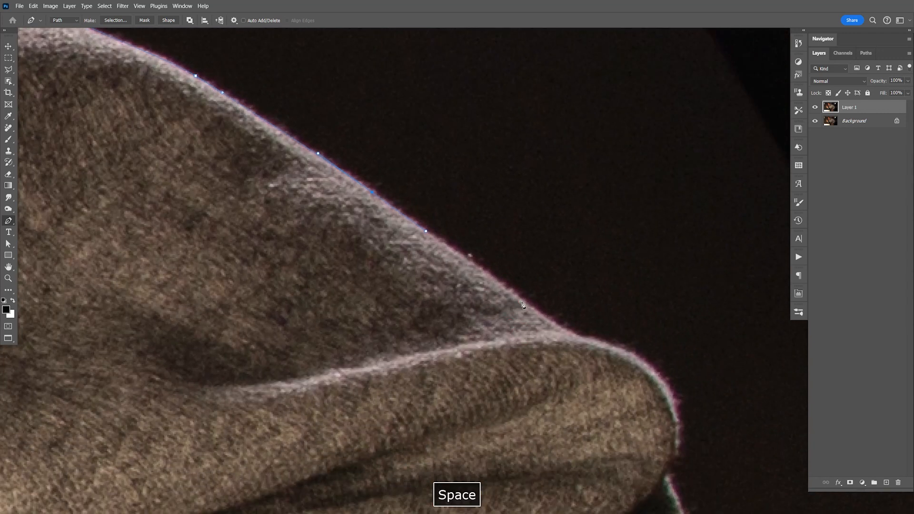
- Curve the path around the rounded elbow and down to the notch just beneath it
drag(673, 398, 618, 282)
key(space)
click(617, 289)
key(space)
drag(673, 426, 602, 289)
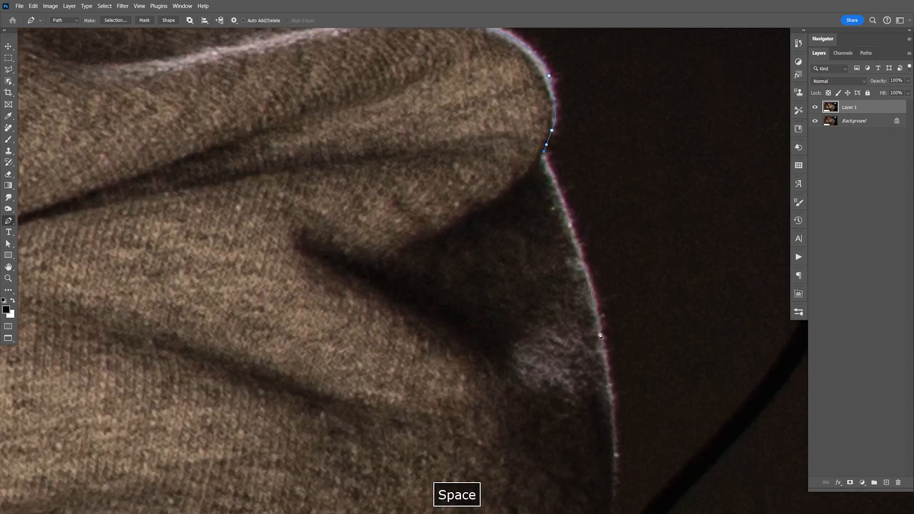
- Trace the outer edge of the lower sleeve from the elbow notch down past the dark cable
drag(604, 346, 595, 313)
key(space)
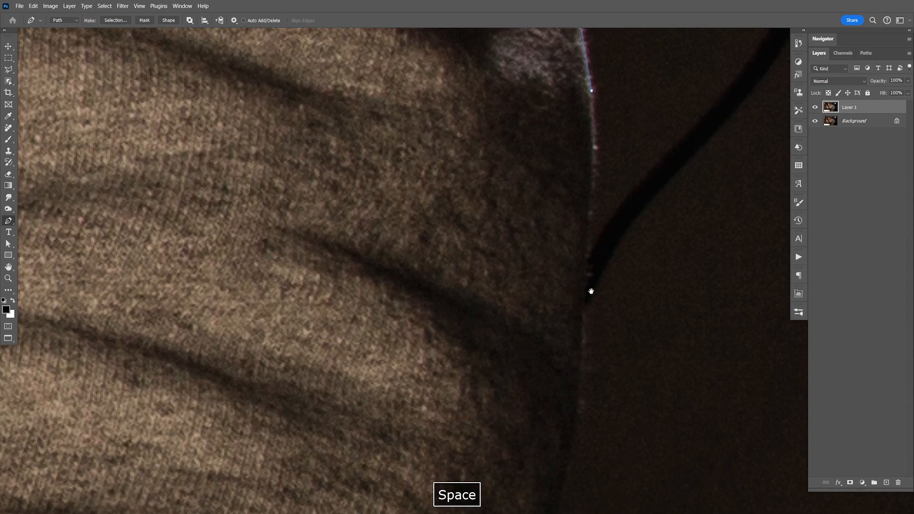
drag(587, 242, 584, 329)
key(space)
drag(569, 488, 580, 299)
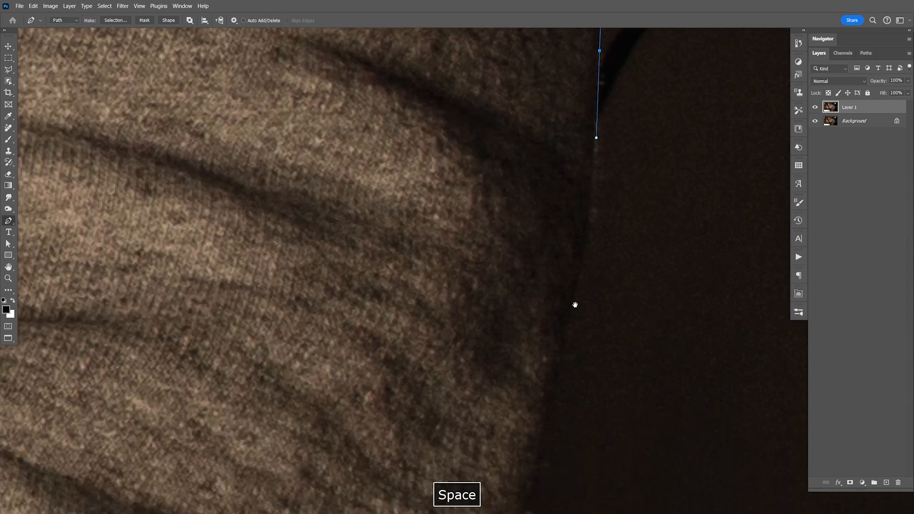
drag(561, 346, 557, 377)
drag(548, 436, 591, 204)
- Curve the path around the lower sleeve's rounded corner and along its underside to the first fold
key(space)
drag(545, 355, 498, 424)
key(space)
drag(485, 510, 522, 343)
key(space)
drag(495, 404, 469, 258)
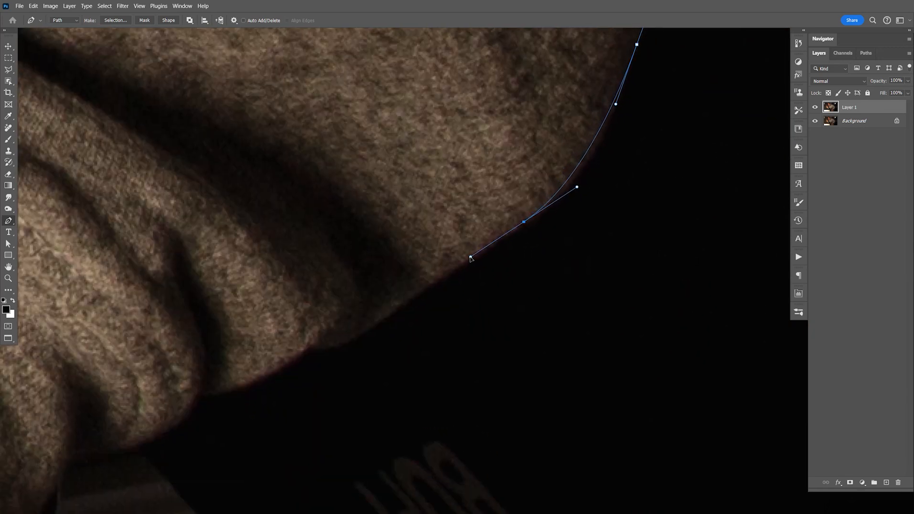
key(space)
drag(456, 295, 543, 207)
drag(428, 315, 537, 205)
drag(586, 117, 577, 122)
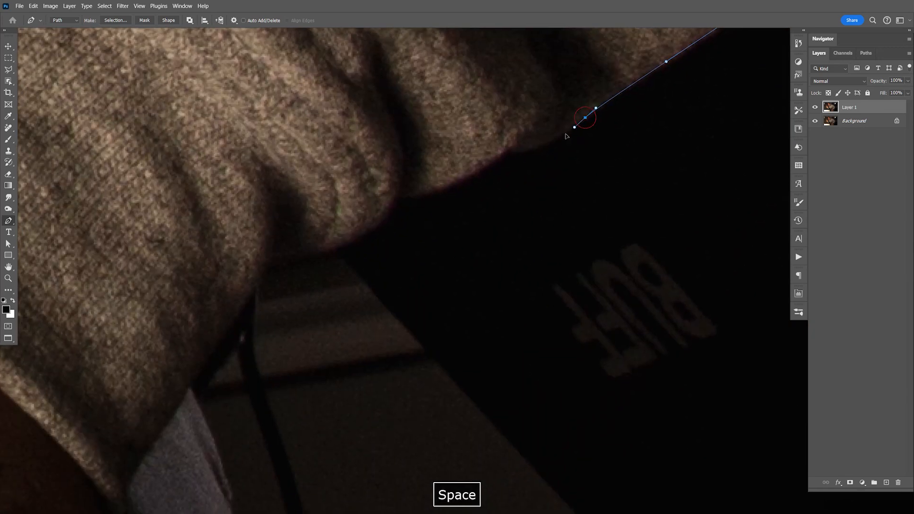
- Trace the small fabric folds along the sleeve's underside toward the cuff
click(530, 149)
click(505, 148)
click(450, 183)
key(space)
drag(397, 195, 558, 188)
click(517, 217)
click(473, 233)
click(443, 238)
drag(409, 293, 341, 178)
- Continue the path past the cuff and down the trouser leg's outer edge to just below the image's lower border
click(368, 361)
key(space)
drag(373, 293, 317, 146)
click(381, 332)
key(space)
drag(408, 380, 411, 354)
key(space)
drag(368, 297, 374, 352)
key(space)
drag(404, 500, 397, 390)
key(space)
drag(405, 473, 409, 497)
- Run the path below the image to the gap between the legs and start up the right-hand edge of that gap
key(ctrl+minus)
key(ctrl+minus)
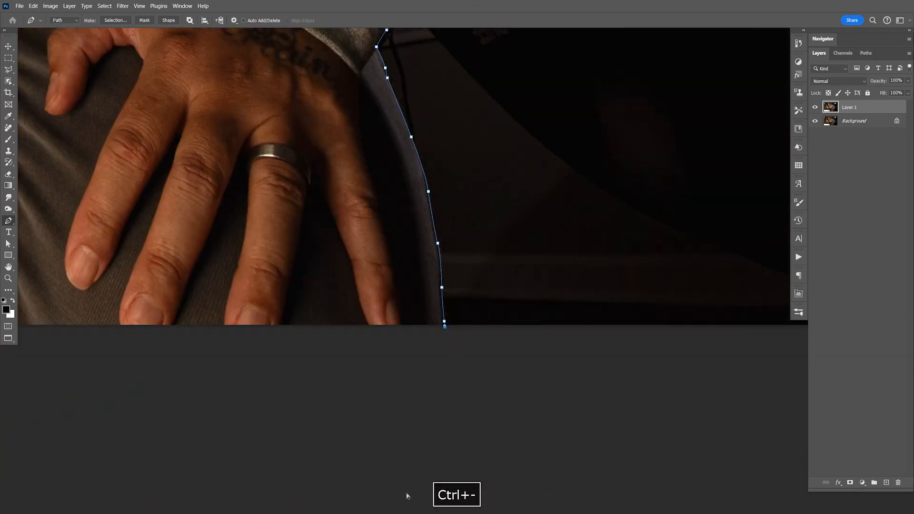
key(space)
drag(336, 149, 521, 317)
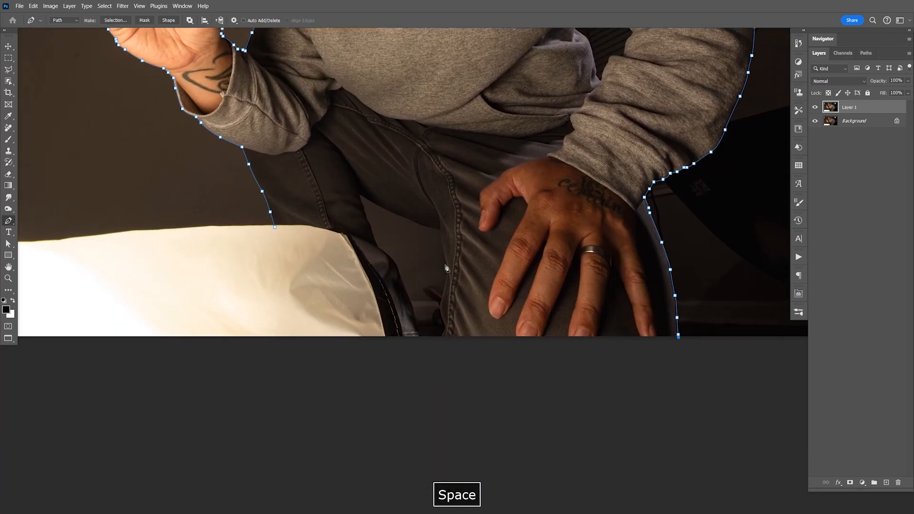
key(ctrl+equal)
key(ctrl+equal)
key(ctrl+equal)
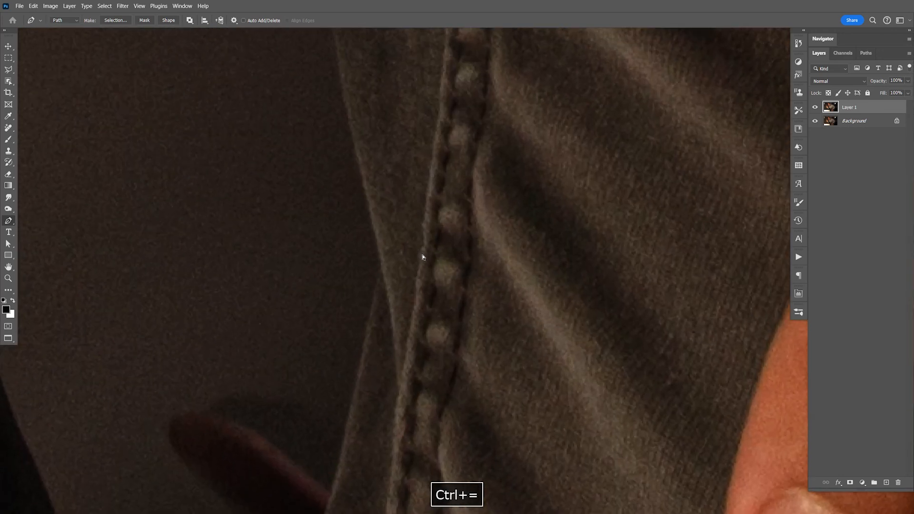
key(ctrl+equal)
key(space)
drag(476, 443, 500, 289)
drag(373, 475, 373, 472)
click(378, 416)
drag(407, 354, 415, 336)
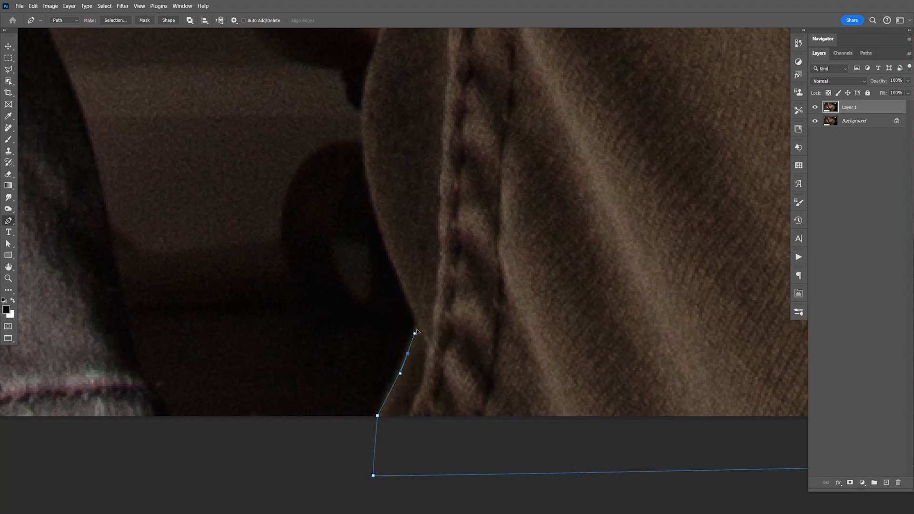
- Trace the right-hand edge of the gap between the legs up to its upper right corner
drag(363, 114, 375, 55)
key(space)
drag(394, 134, 387, 186)
click(407, 102)
key(space)
drag(407, 106, 388, 132)
key(space)
drag(393, 135, 421, 204)
click(436, 312)
- Trace the sloping upper edge of the gap between the legs to its pointed tip
key(space)
drag(404, 293, 676, 378)
drag(531, 342, 424, 298)
drag(339, 237, 521, 352)
drag(417, 329, 378, 319)
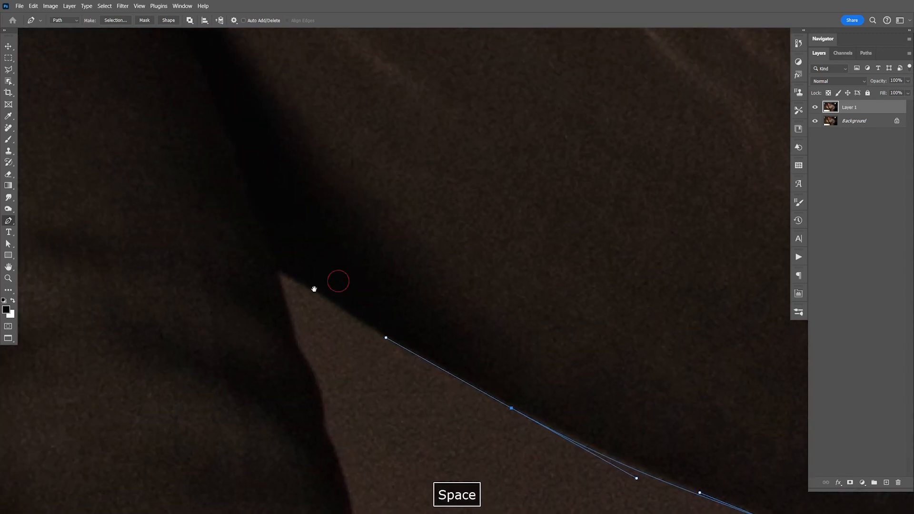
click(277, 269)
- Trace down the gap's left-hand edge from the pointed tip to where the lower trouser fabric begins
click(300, 351)
drag(299, 351, 312, 374)
drag(323, 409, 325, 425)
click(325, 433)
drag(335, 460, 288, 261)
drag(301, 297, 296, 145)
click(307, 327)
drag(331, 313, 329, 311)
drag(299, 229, 315, 289)
click(357, 389)
click(367, 410)
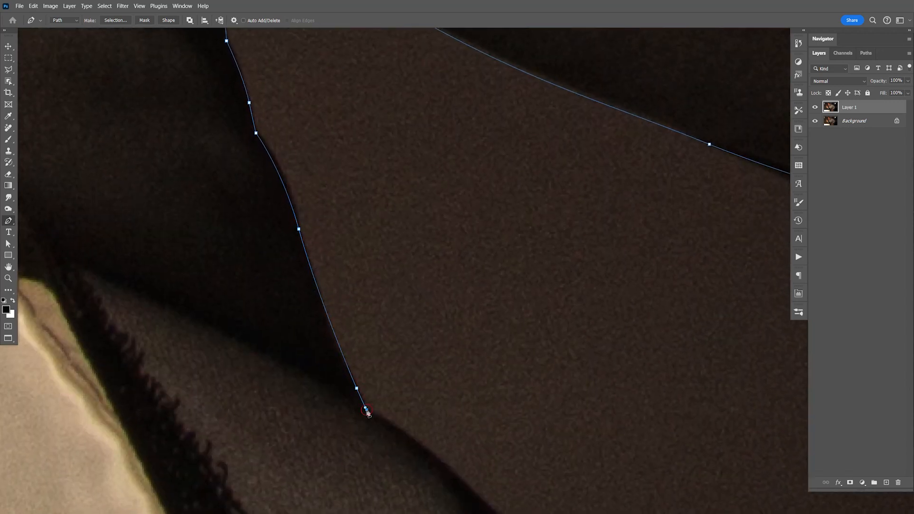
- Follow the lower trouser leg's edge down the gap to just below the image's lower border
drag(392, 476, 361, 367)
drag(435, 256, 446, 317)
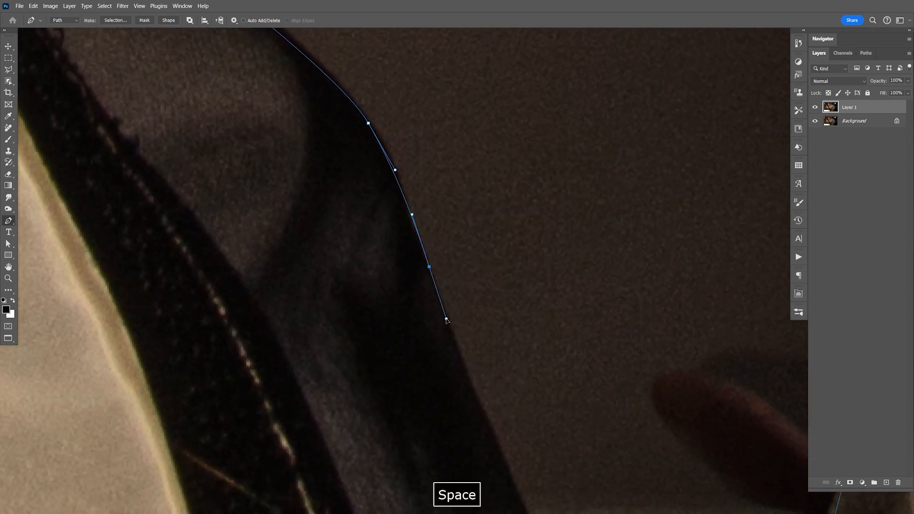
drag(497, 474, 485, 407)
drag(496, 481, 449, 281)
drag(454, 260, 486, 338)
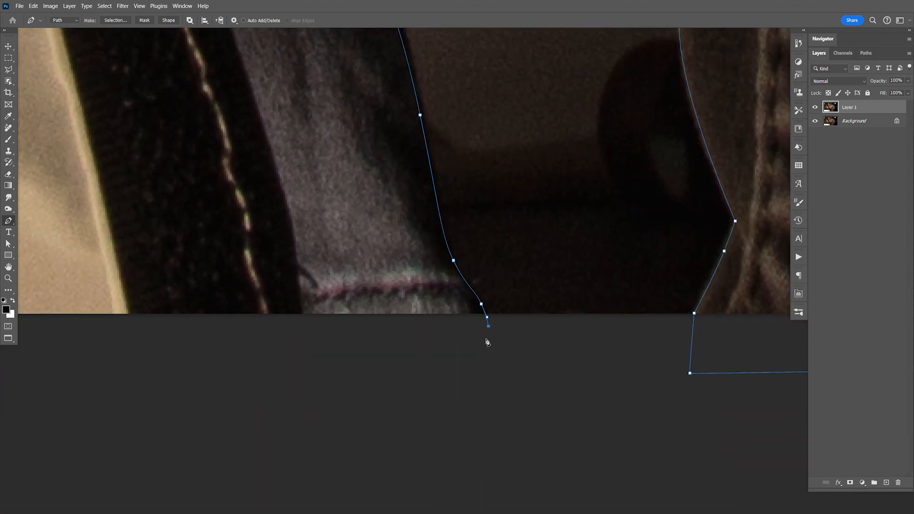
- Run the path across the white surface and close it at its starting anchor on the trouser leg
key(ctrl+minus)
key(ctrl+minus)
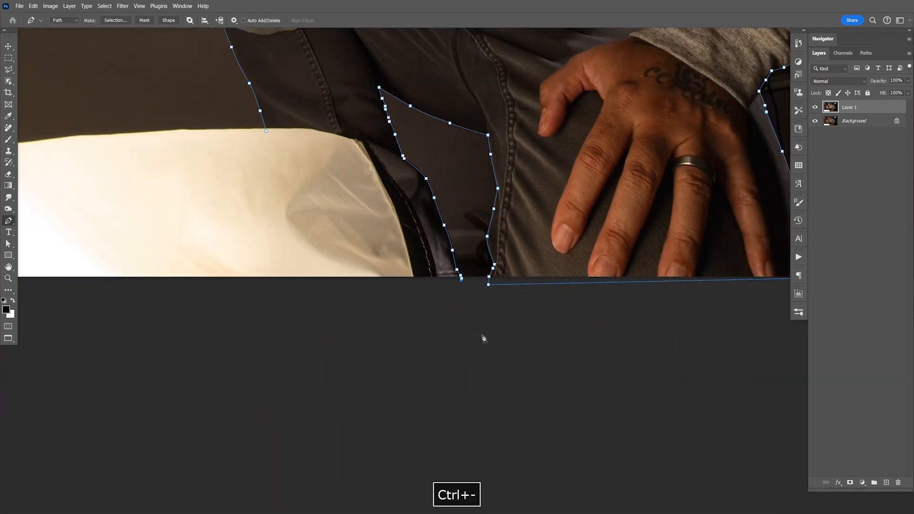
click(343, 312)
click(320, 200)
click(266, 132)
- Start a new path at the top of the gap between torso and arm and trace the sleeve's edge to its first corner
key(space)
drag(479, 112, 438, 210)
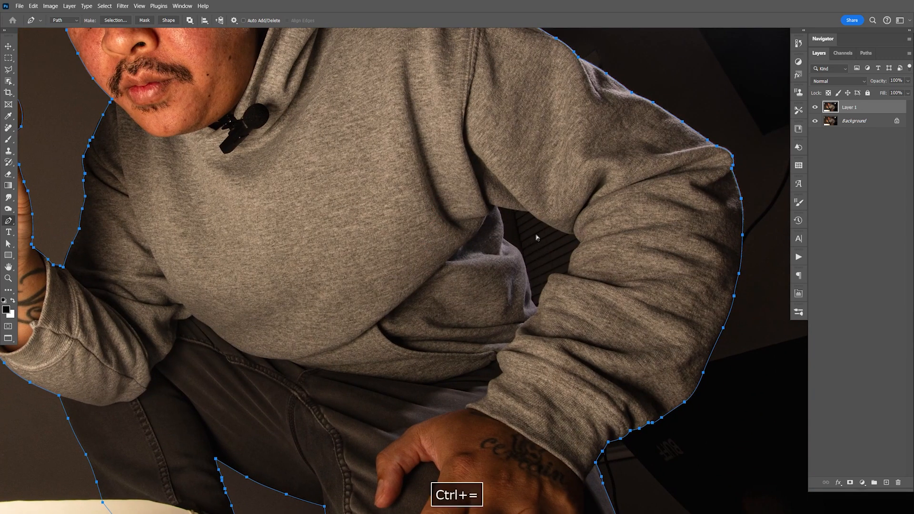
key(ctrl+equal)
key(ctrl+equal)
key(space)
drag(571, 194, 466, 230)
click(362, 196)
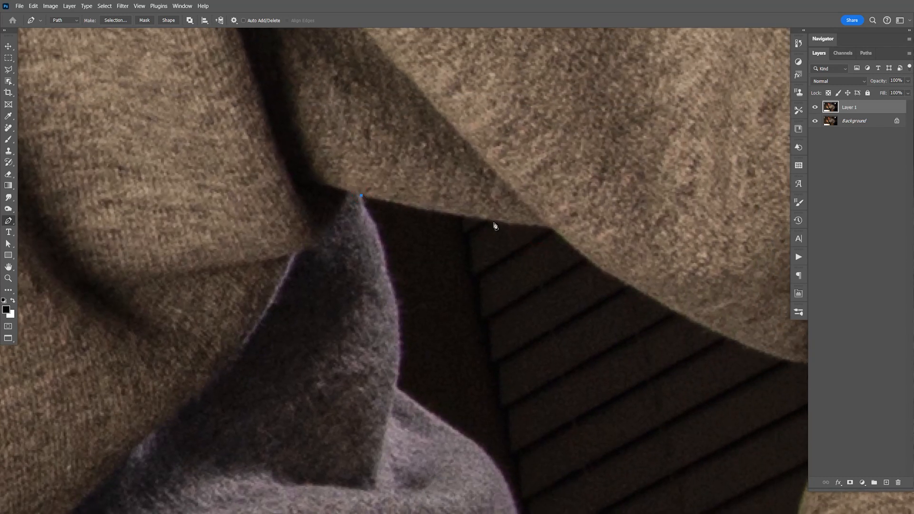
click(493, 219)
click(531, 223)
click(550, 227)
- Continue the path along the upper sleeve's curved lower edge to the inner elbow
key(space)
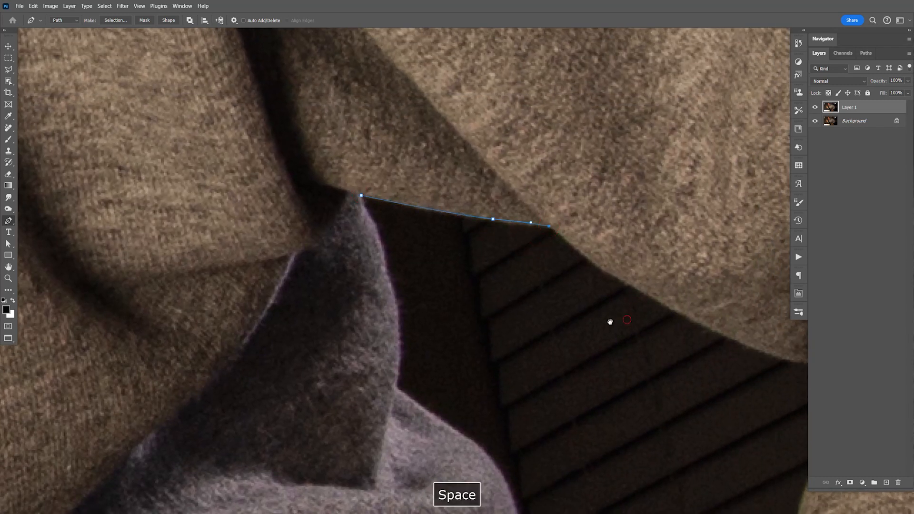
drag(742, 368, 468, 278)
drag(443, 241, 507, 265)
click(552, 273)
- Trace the small notch at the inner elbow and turn the path back down the sleeve's edge
key(space)
drag(577, 251, 633, 65)
key(ctrl+1)
key(space)
drag(655, 121, 499, 476)
drag(553, 248, 562, 200)
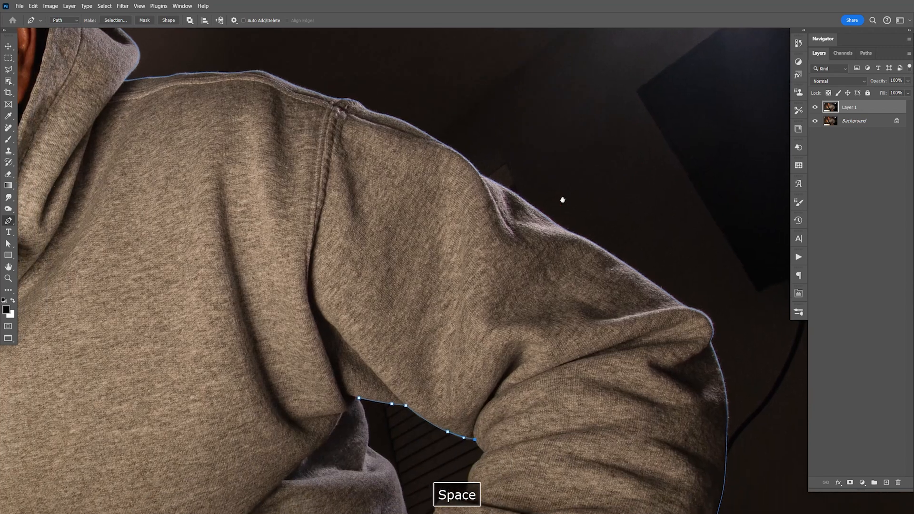
drag(516, 250, 508, 219)
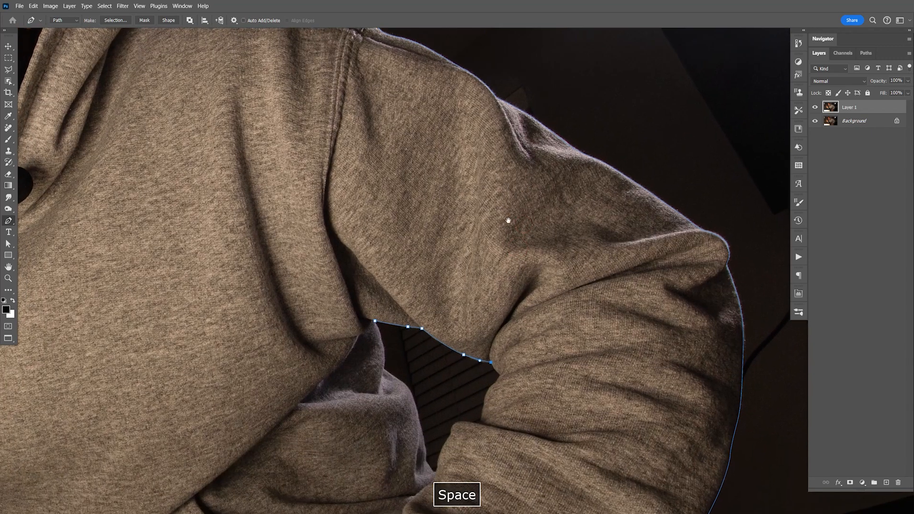
drag(419, 421, 402, 336)
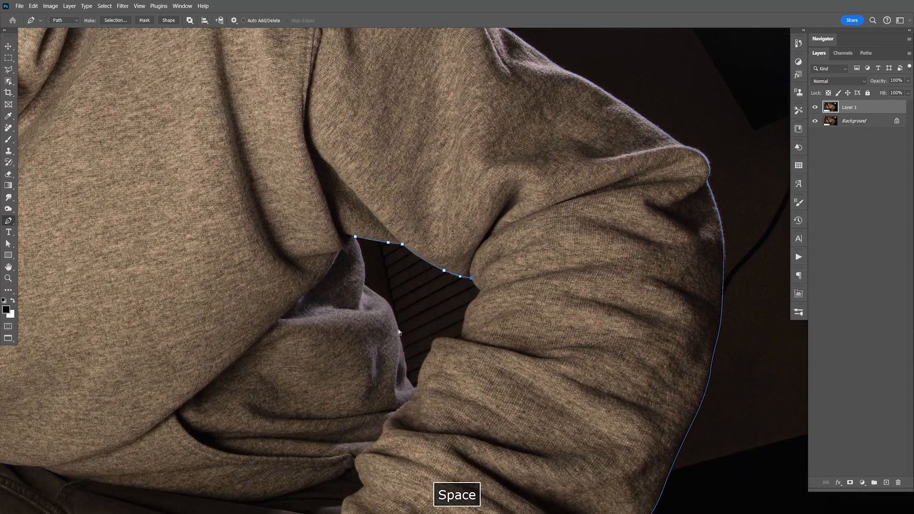
key(ctrl+equal)
key(ctrl+equal)
key(ctrl+equal)
key(ctrl+equal)
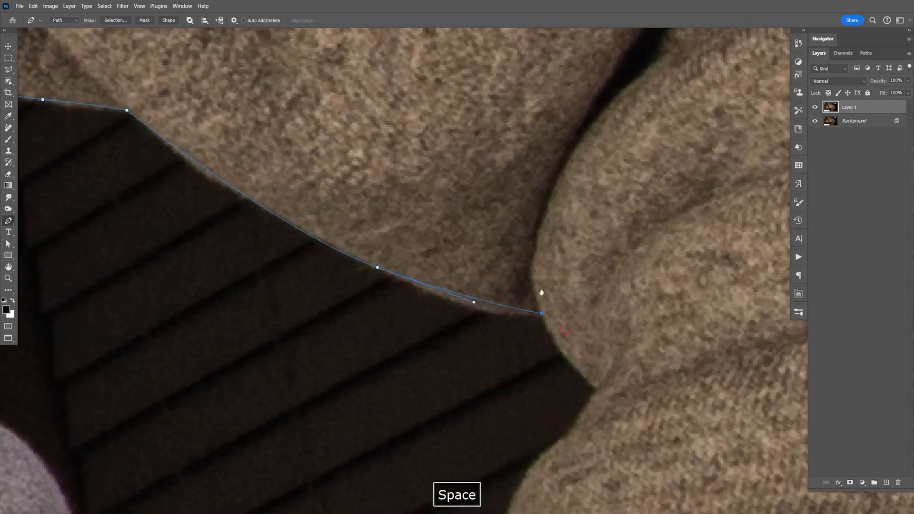
drag(541, 294, 456, 178)
drag(512, 272, 549, 297)
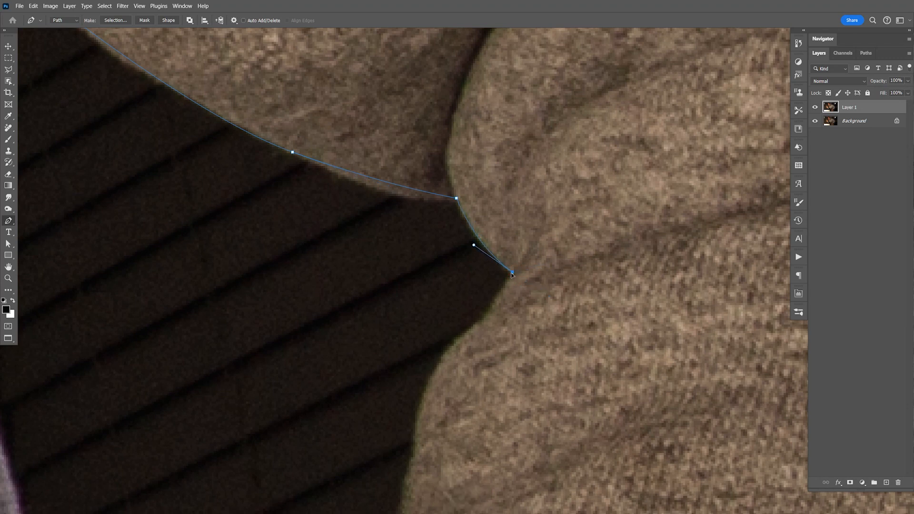
click(491, 308)
click(485, 321)
- Trace the forearm sleeve's inner edge down to the crease above the next fold
drag(466, 354, 508, 253)
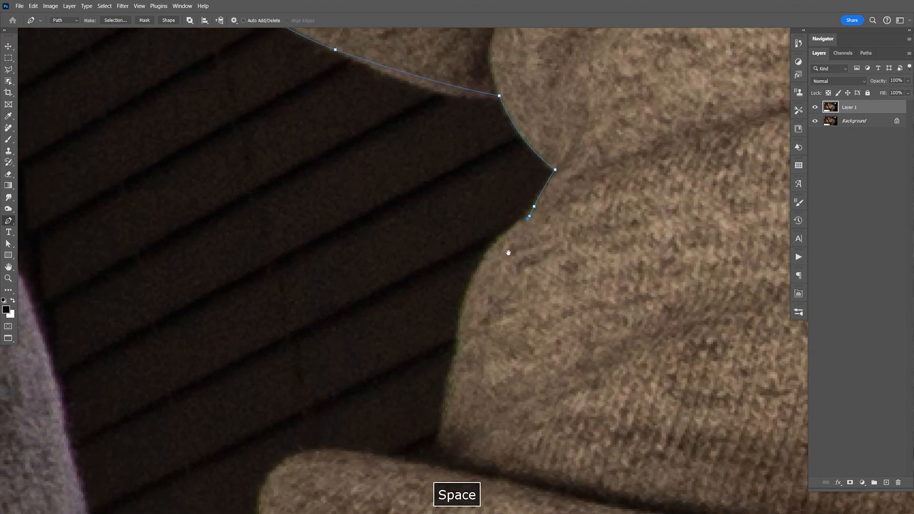
click(458, 346)
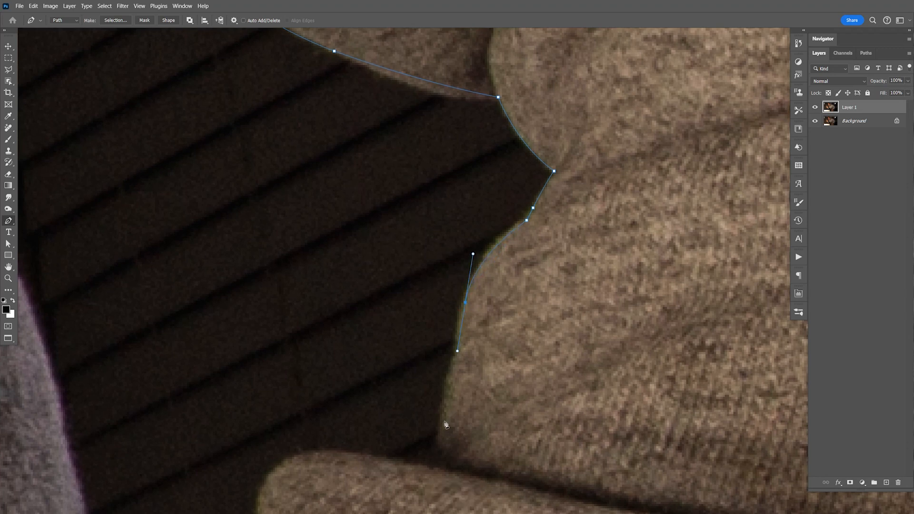
drag(441, 424, 435, 449)
click(433, 469)
drag(446, 418, 532, 263)
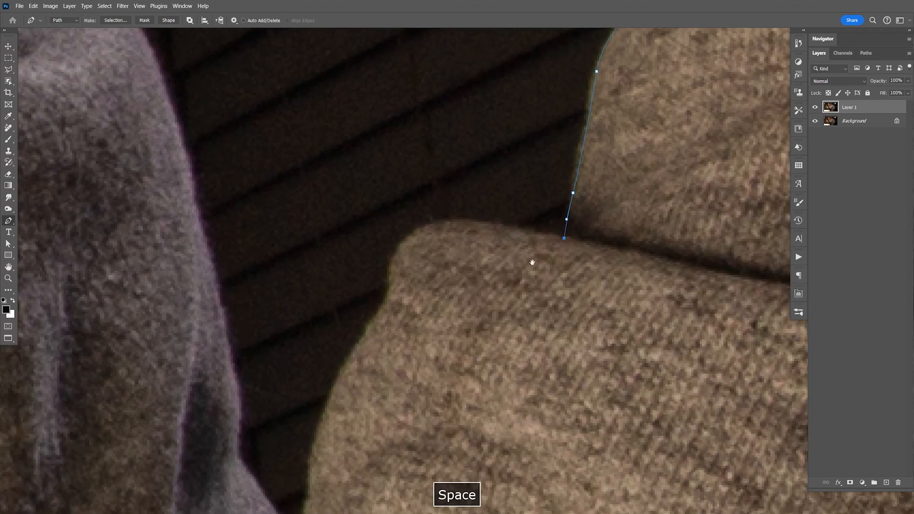
- Trace the rounded lower sleeve fold and its inner edge down to the bottom corner of the gap
drag(477, 223, 449, 219)
drag(398, 256, 468, 148)
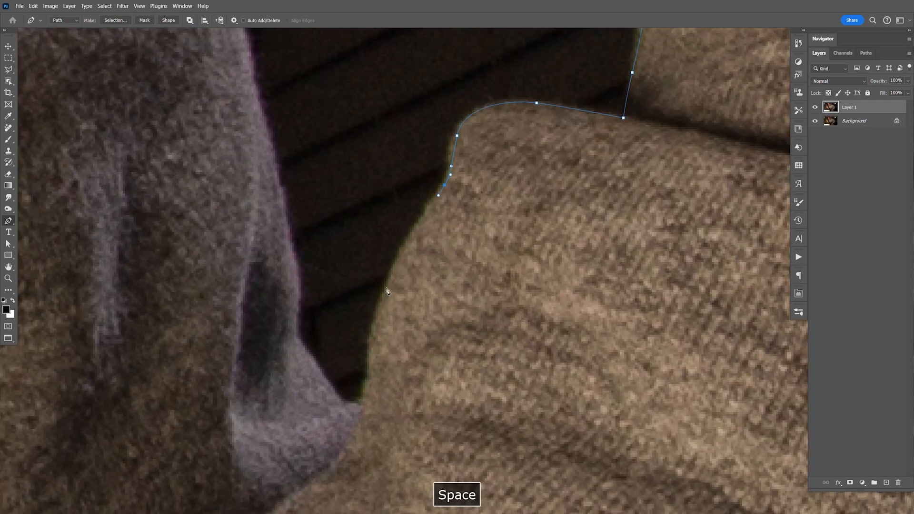
drag(367, 397, 366, 413)
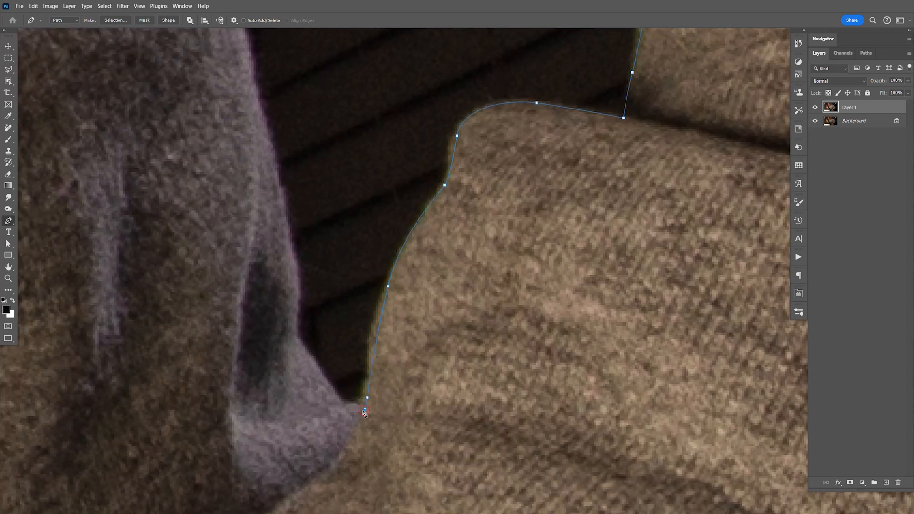
click(345, 408)
- Trace the hoodie's torso edge up the gap and close the path at its starting anchor
drag(288, 232, 359, 444)
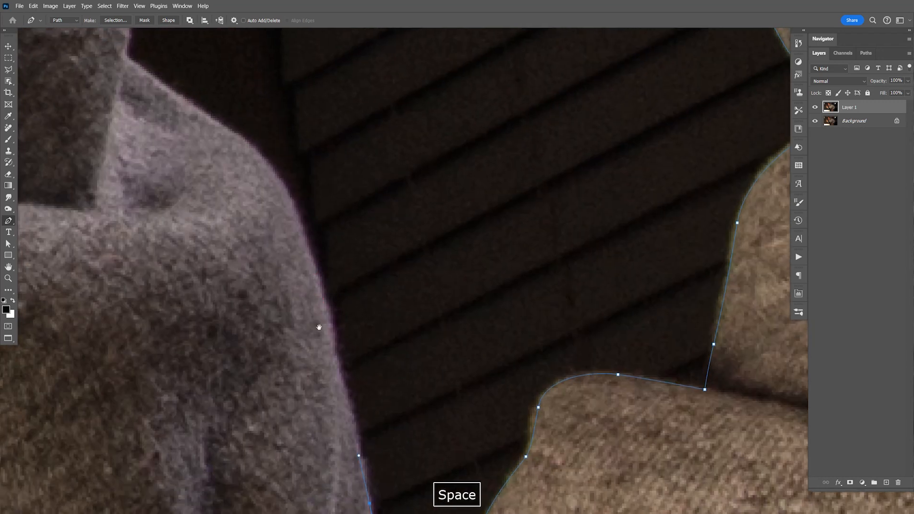
drag(317, 279, 331, 310)
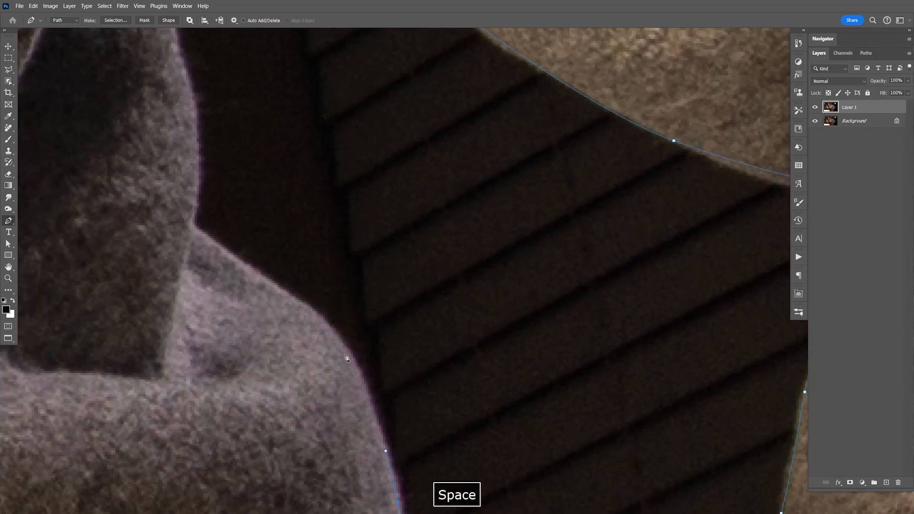
click(338, 337)
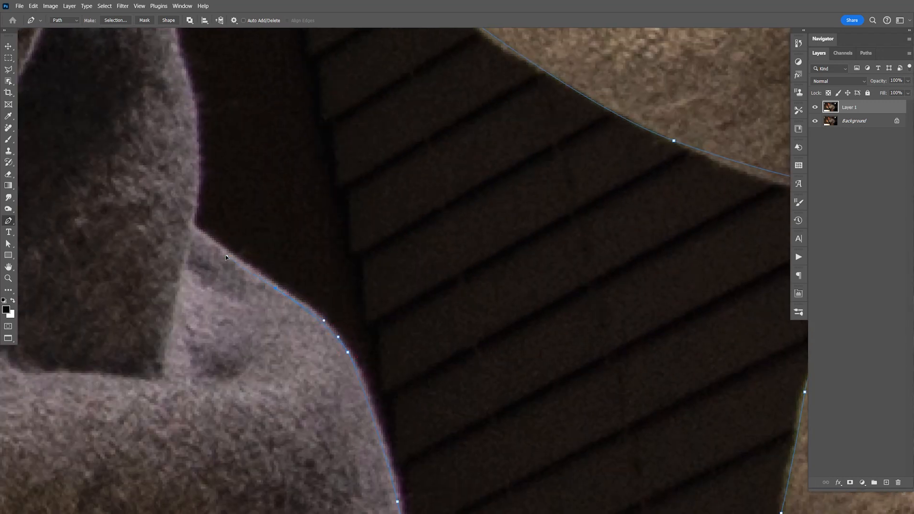
click(192, 229)
drag(179, 96, 401, 189)
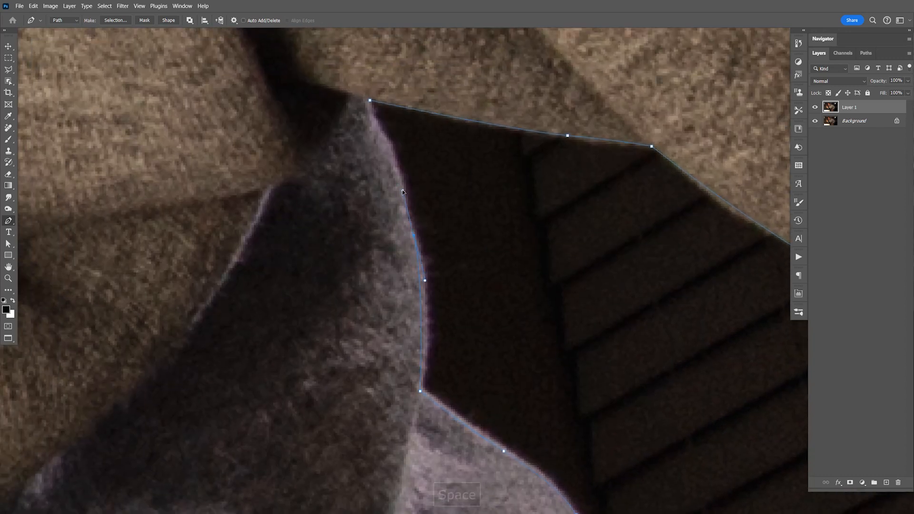
click(371, 101)
key(ctrl+minus)
key(ctrl+minus)
key(ctrl+minus)
key(ctrl+minus)
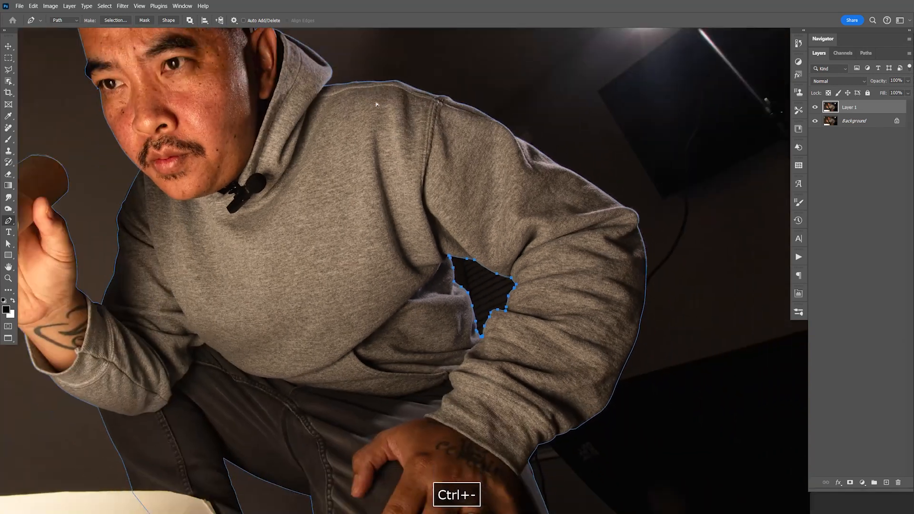
- Load the finished Work Path as a selection around the man
key(ctrl+minus)
key(space)
drag(378, 106, 482, 83)
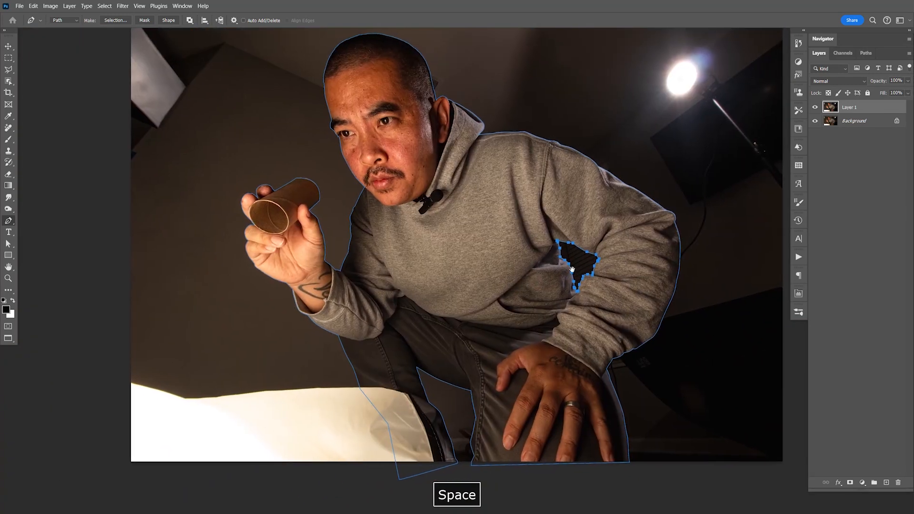
click(863, 54)
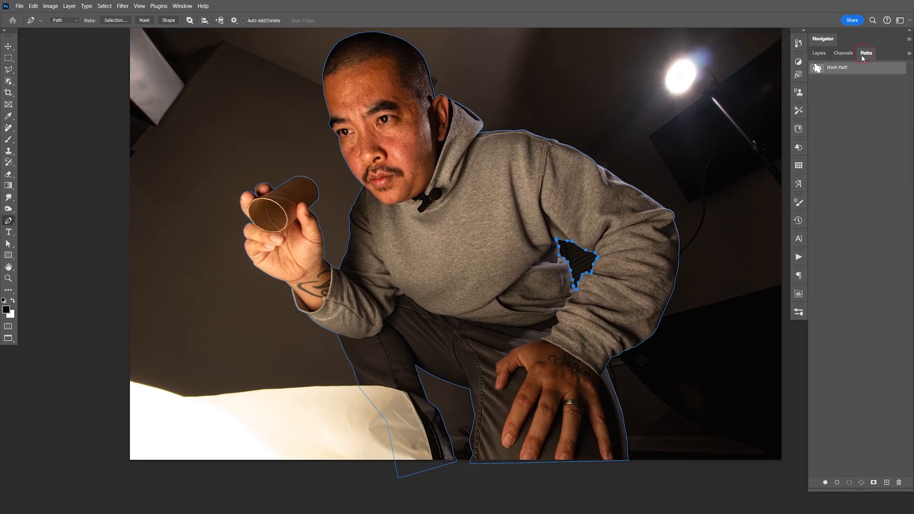
ctrl+click(817, 68)
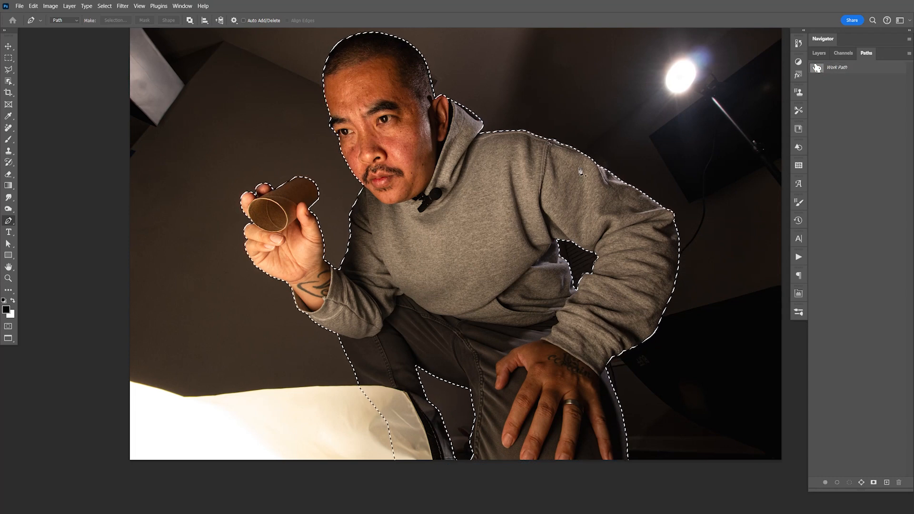
- Copy the selected man onto a new layer with Layer 1 and Background hidden, and save the document
click(819, 53)
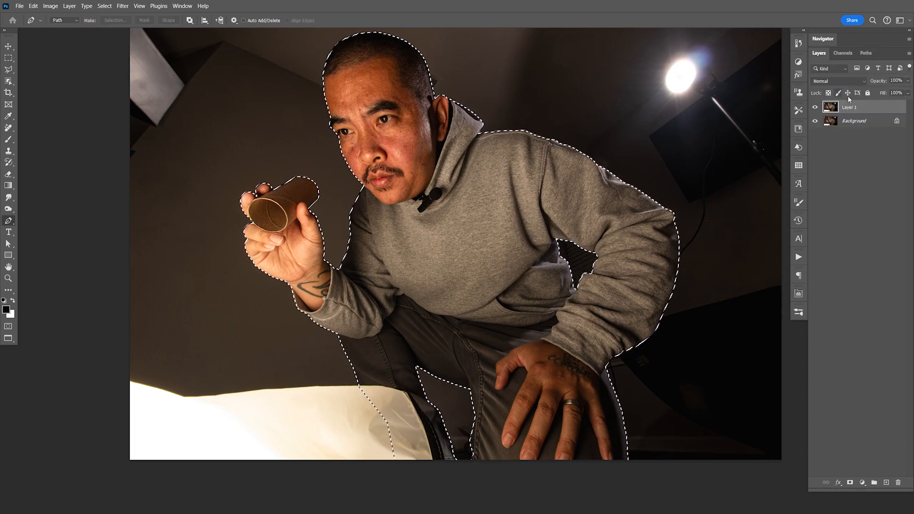
key(ctrl+j)
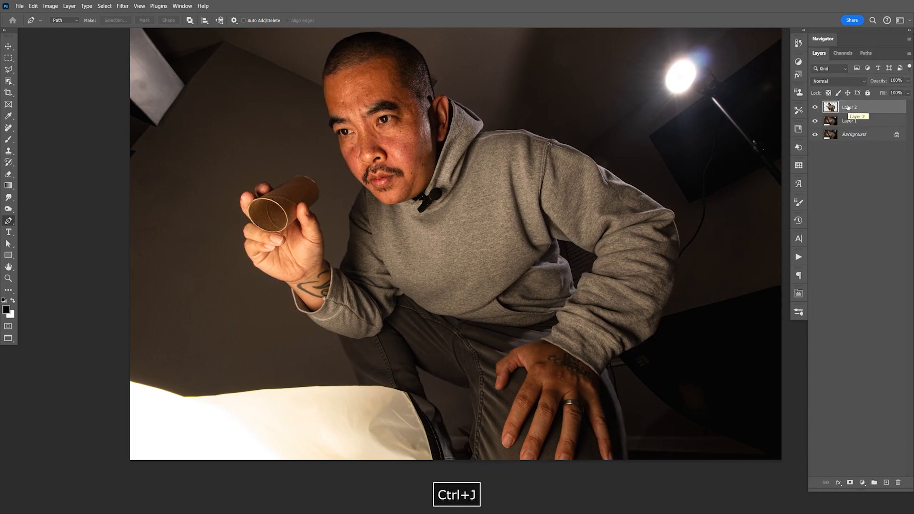
click(815, 135)
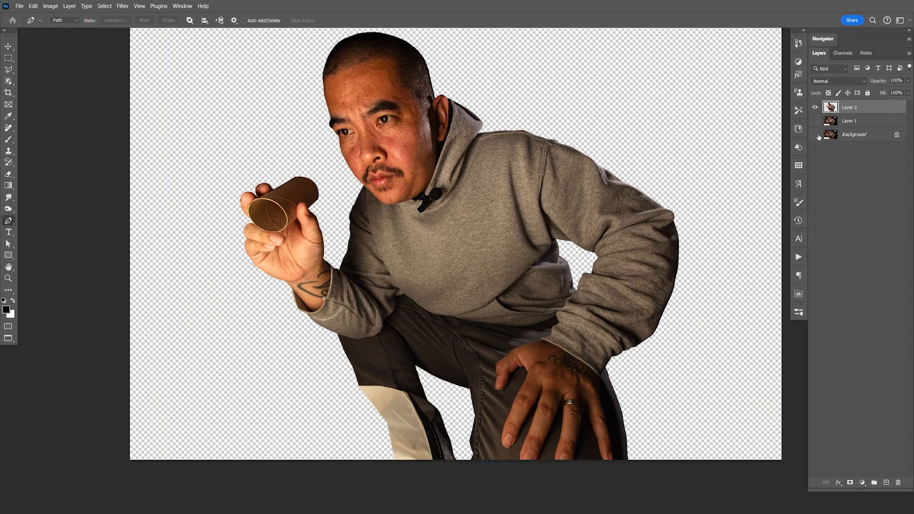
key(ctrl+s)
key(v)
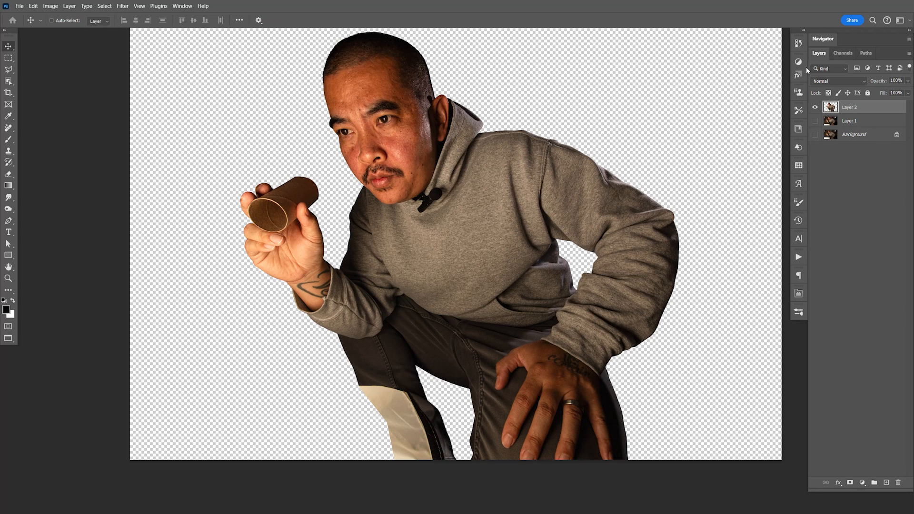
- Create a new 1920 x 1080 px document at 72 ppi in RGB Color with a white background
key(F9)
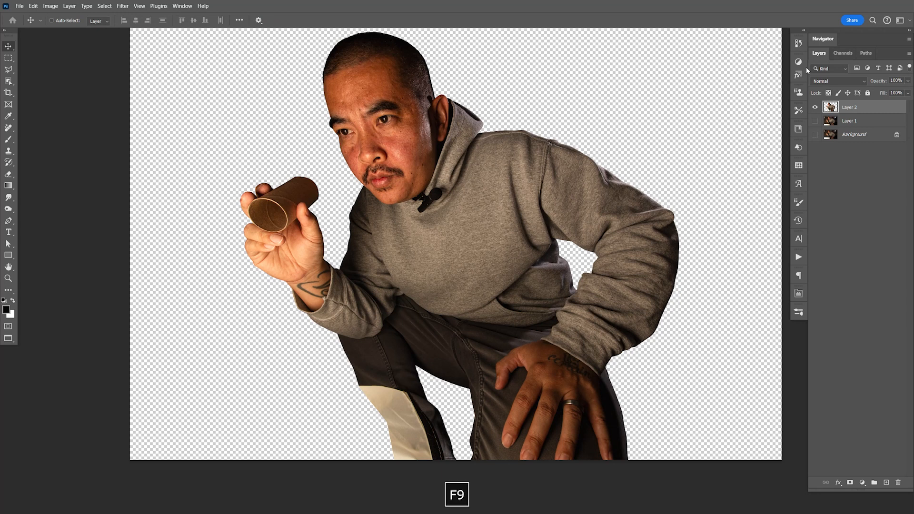
click(20, 6)
click(19, 6)
click(19, 7)
click(25, 17)
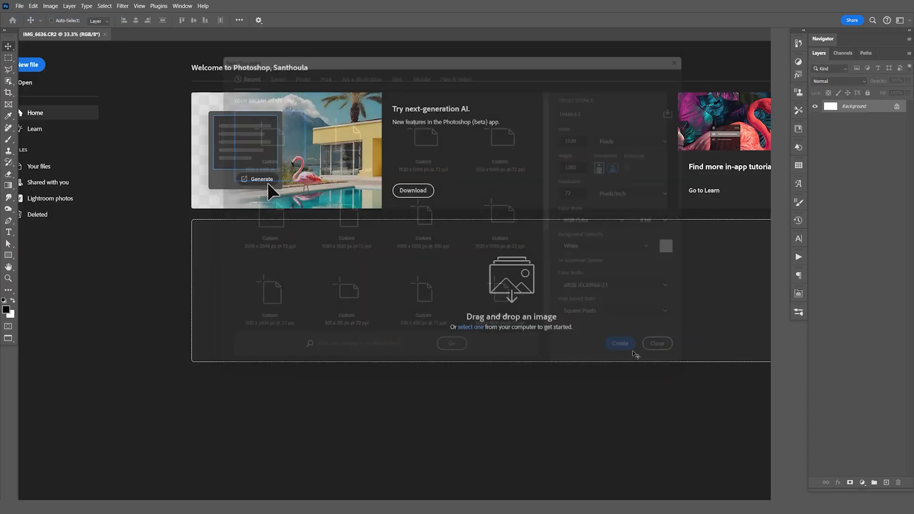
click(630, 351)
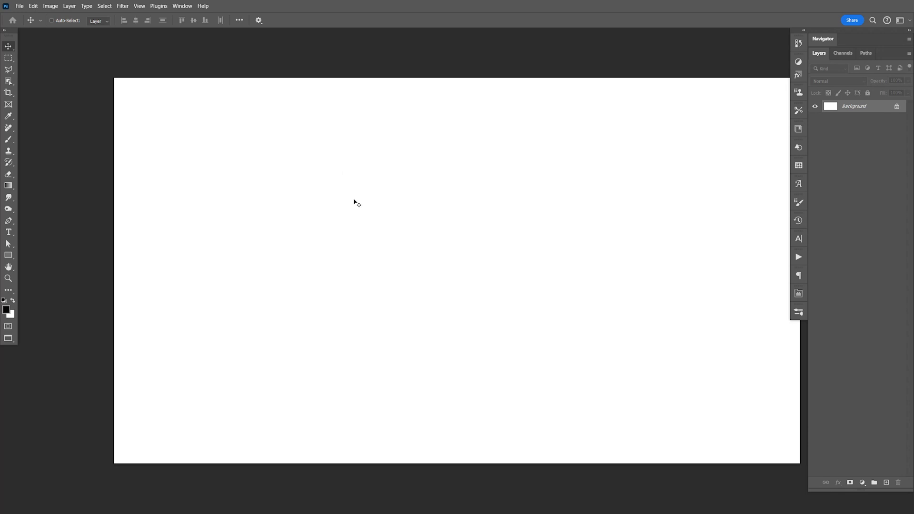
- Duplicate the photo's cut-out layer into the Untitled-1 document as Layer 1, and save and close the source photo
key(ctrl+Tab)
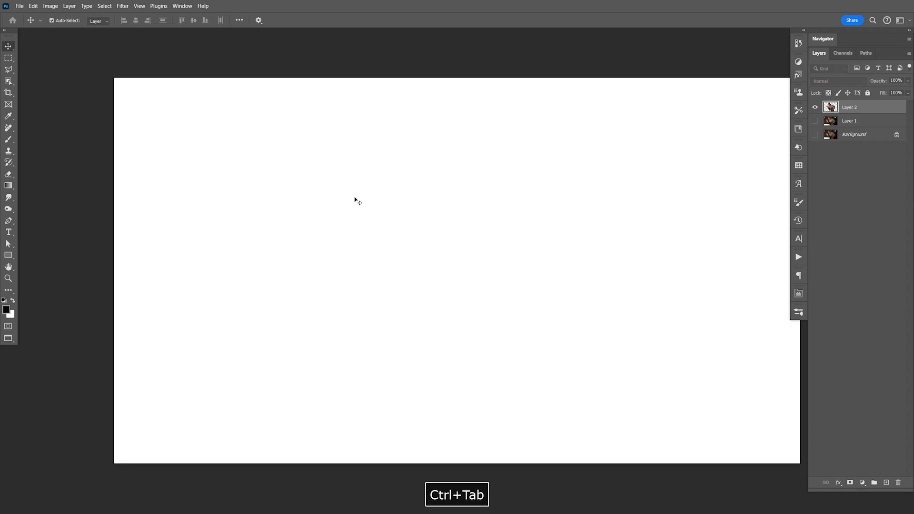
key(ctrl+Tab)
key(ctrl+Tab)
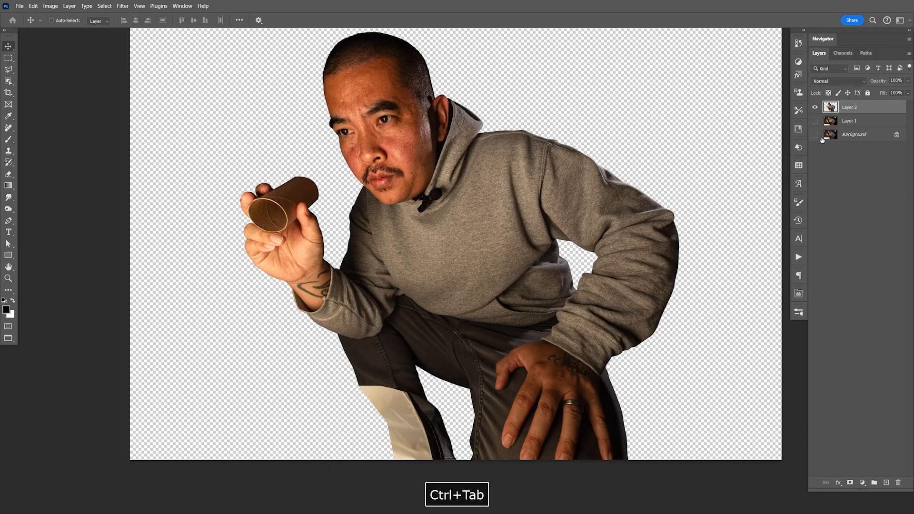
right_click(854, 109)
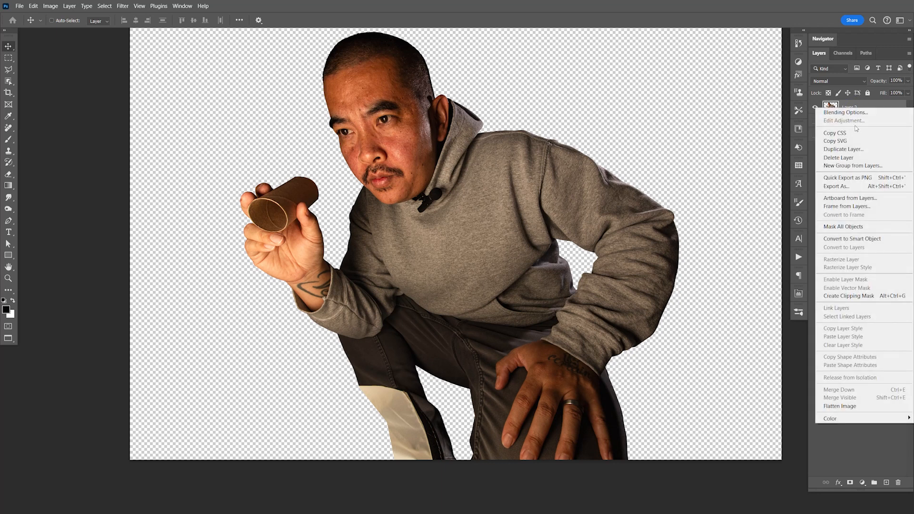
click(856, 155)
click(482, 260)
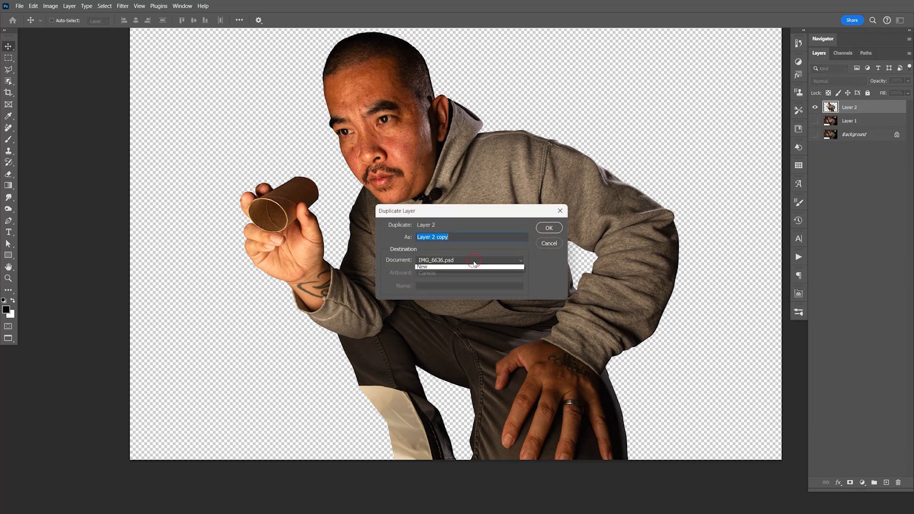
click(458, 272)
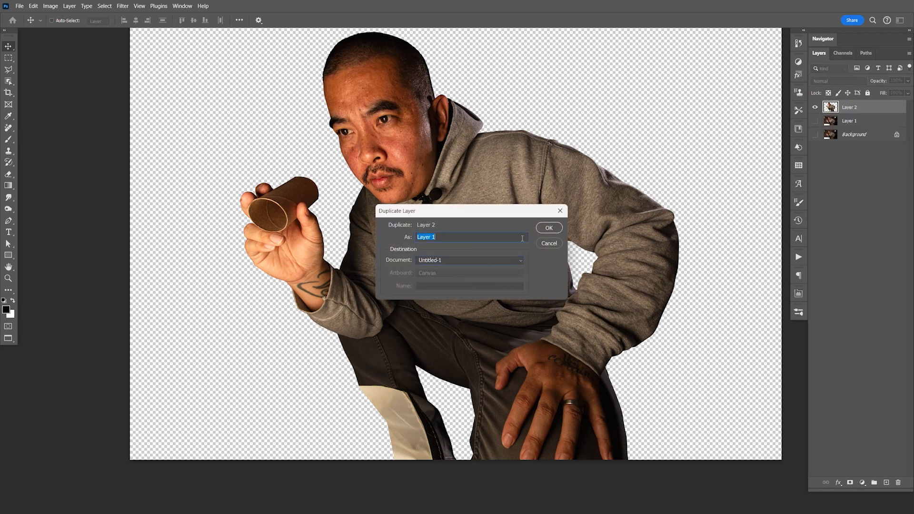
click(548, 228)
key(ctrl+s)
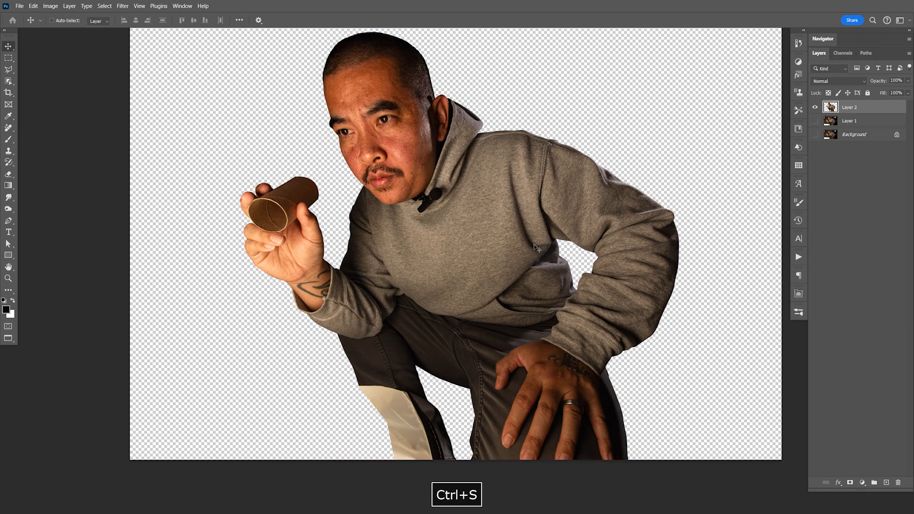
key(ctrl+w)
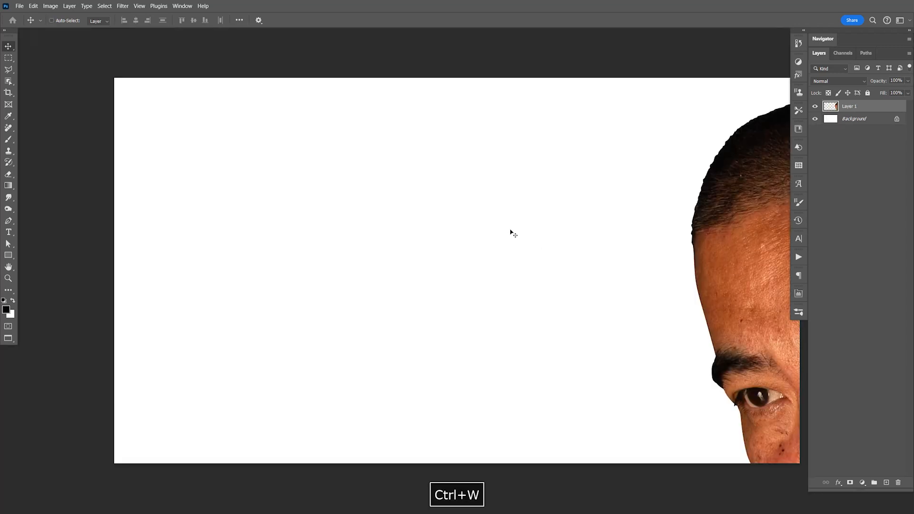
- Duplicate Layer 1 and put both copies in a group named main
key(ctrl+minus)
key(ctrl+minus)
key(ctrl+minus)
key(ctrl+minus)
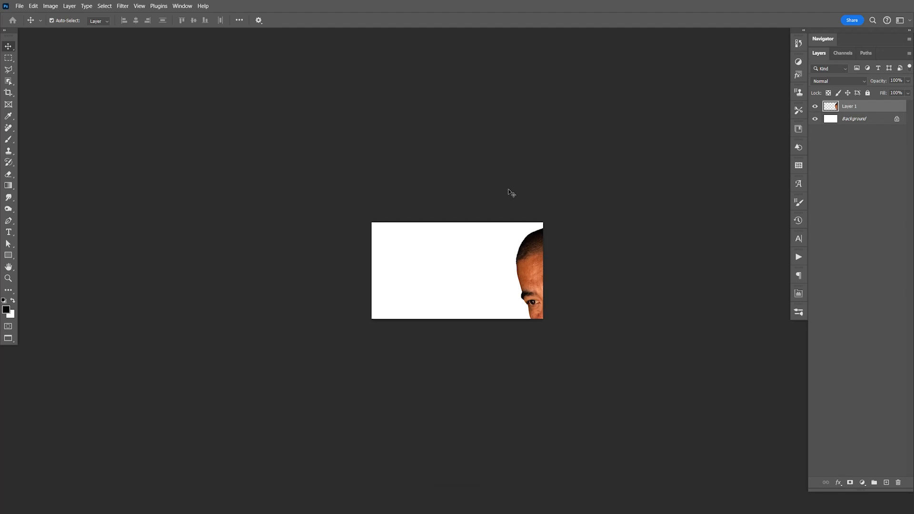
key(ctrl+j)
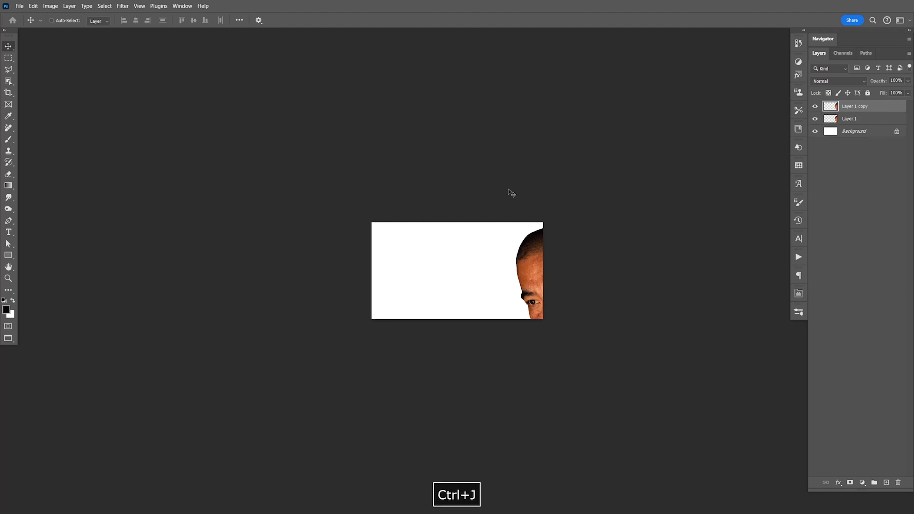
shift+click(852, 120)
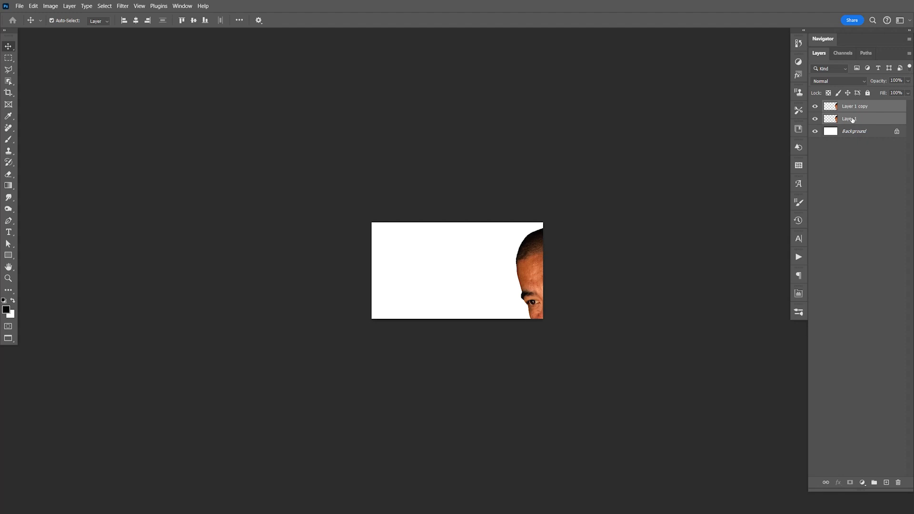
key(ctrl+g)
double_click(849, 106)
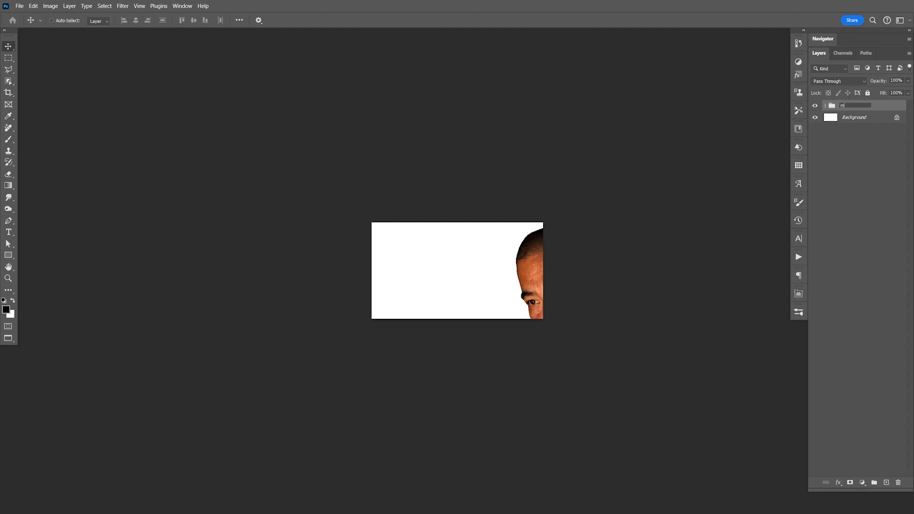
key(Return)
- Delete the Layer 1 copy from the main group and convert Layer 1 to a smart object
click(825, 106)
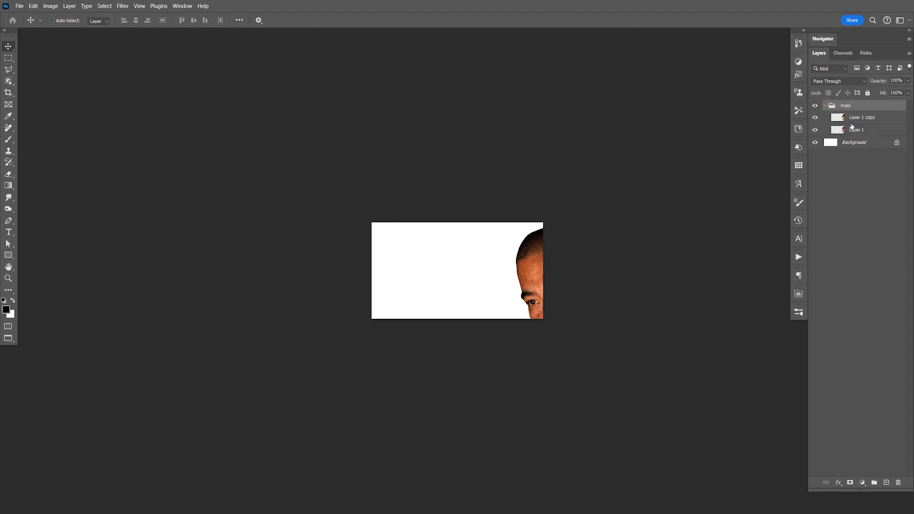
click(858, 121)
click(843, 132)
click(855, 119)
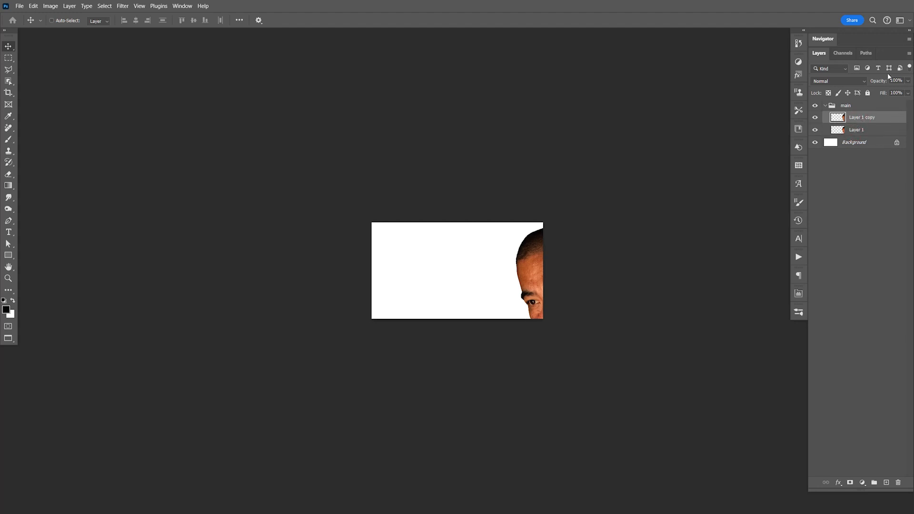
key(Delete)
right_click(854, 118)
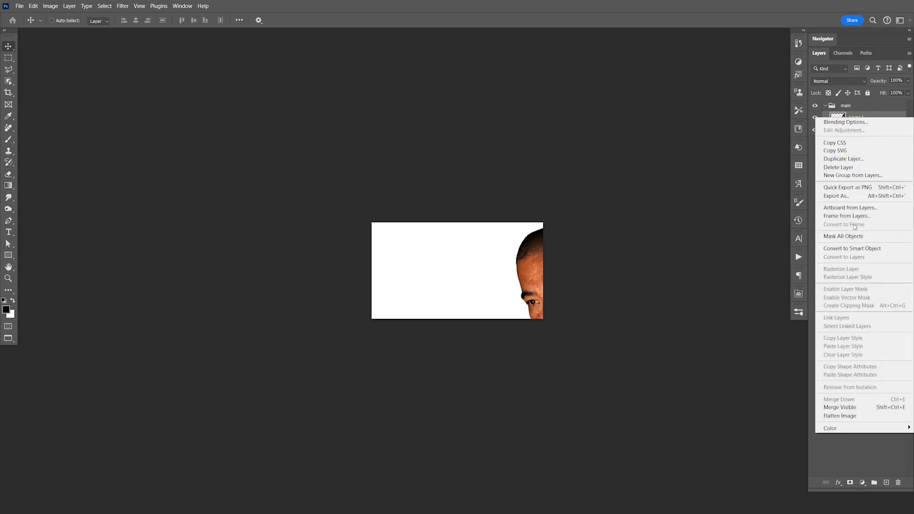
click(853, 248)
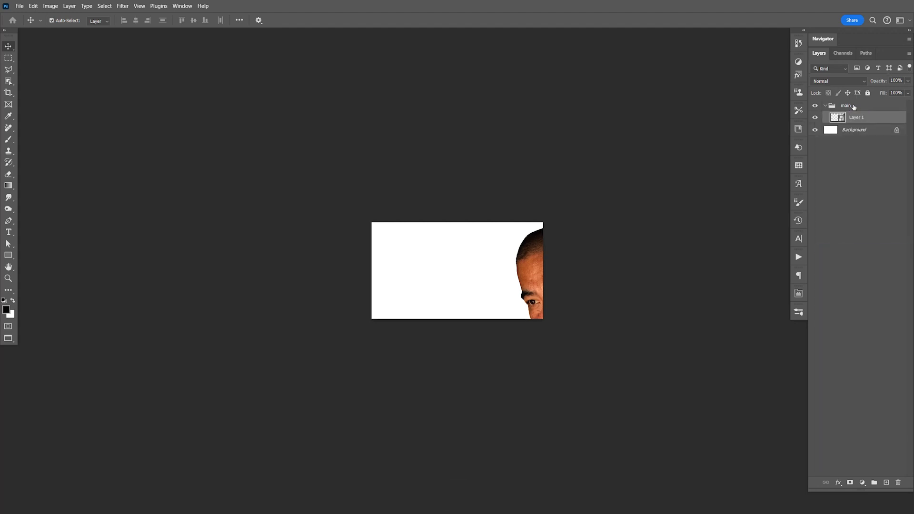
- Scale Layer 1 down proportionally and move the man onto the white canvas
key(ctrl+t)
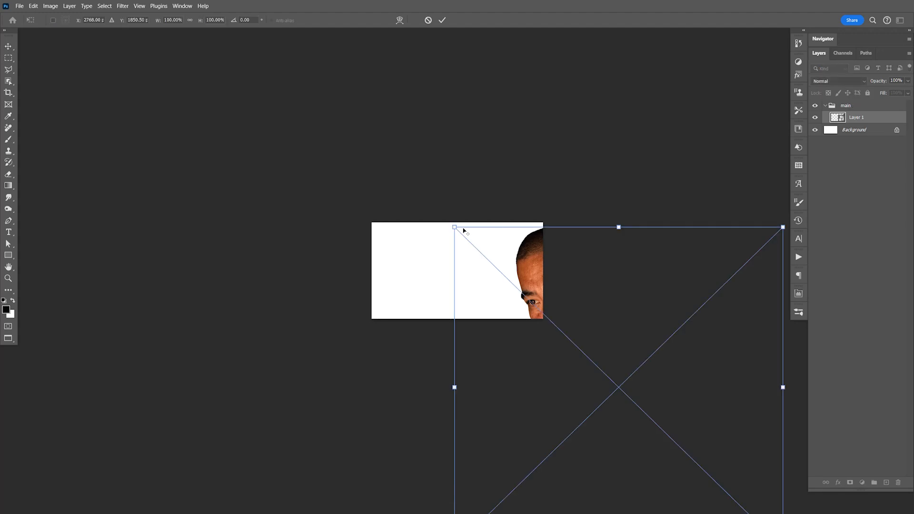
drag(454, 227, 558, 327)
drag(610, 352, 461, 261)
key(Return)
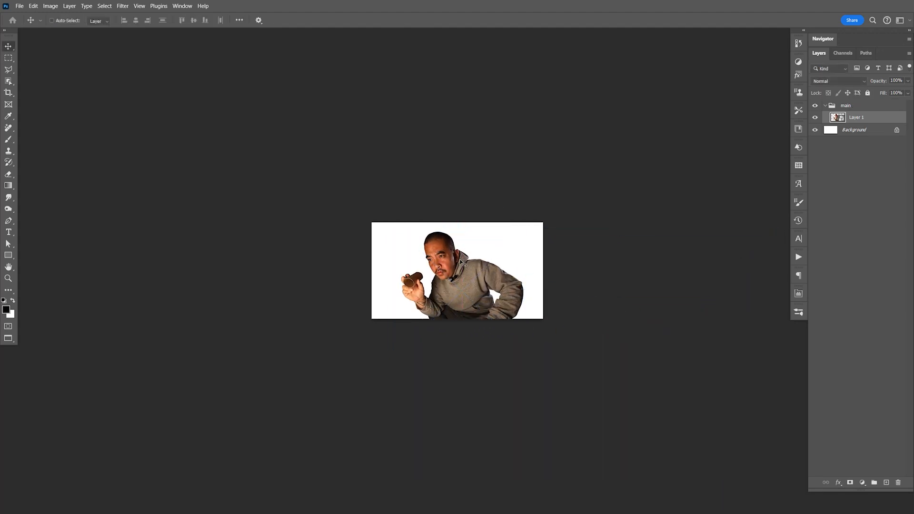
- Shrink the man further and reposition him so his head, raised hand and knees all fit on the canvas
key(ctrl+equal)
key(ctrl+equal)
key(ctrl+equal)
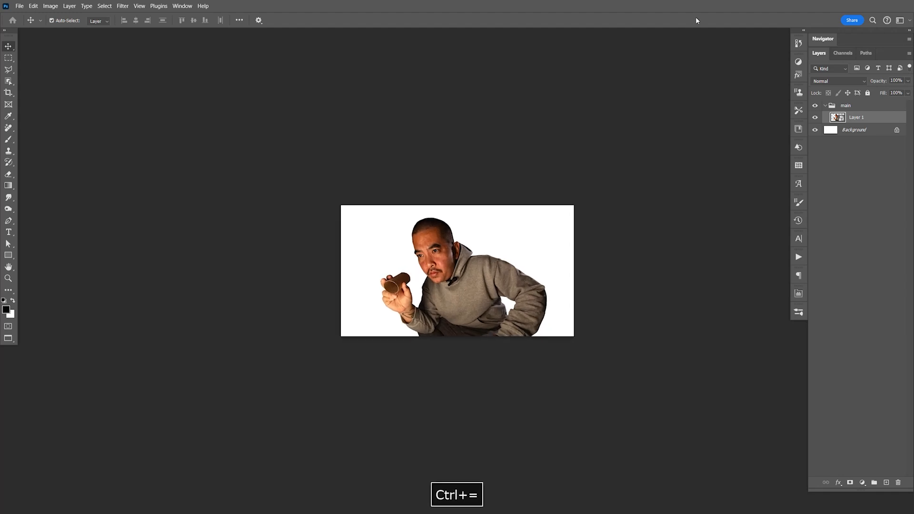
drag(484, 312, 484, 302)
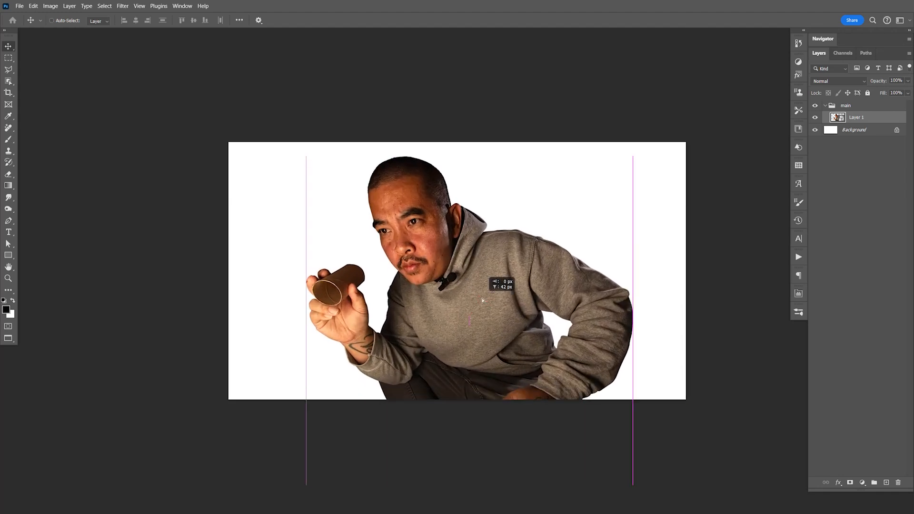
key(ctrl+t)
drag(630, 156, 586, 210)
drag(538, 313, 554, 259)
key(Return)
drag(509, 286, 505, 286)
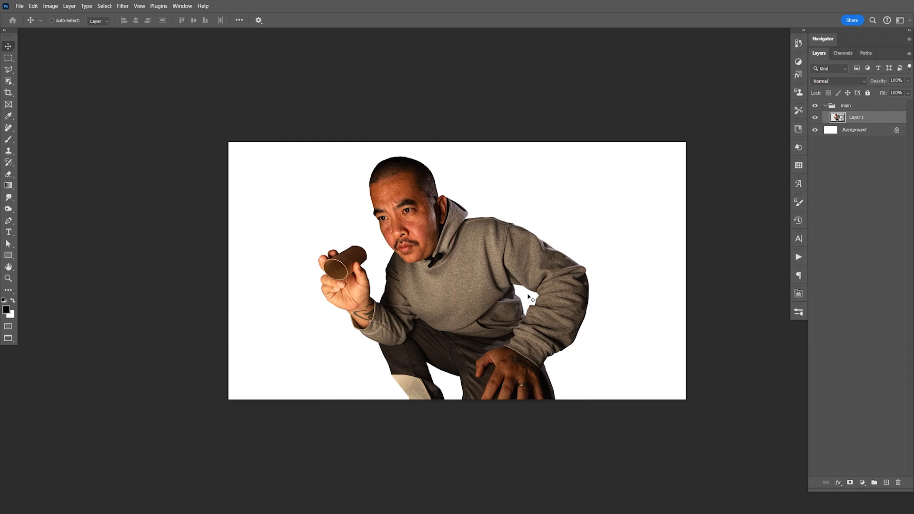
- Place the Flash Light stock image from Adobe Bridge above Layer 1 and move it over the man's raised hand
key(ctrl)
key(F9)
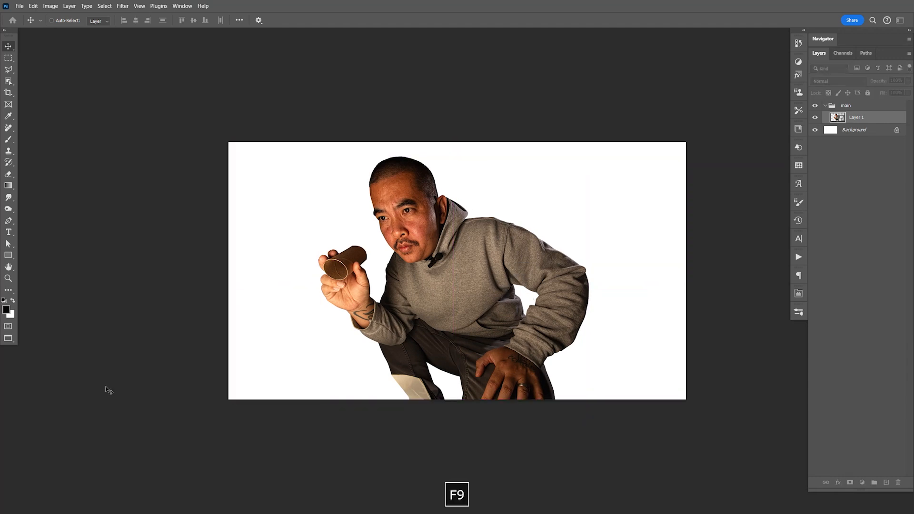
key(alt+Tab)
key(alt+Tab)
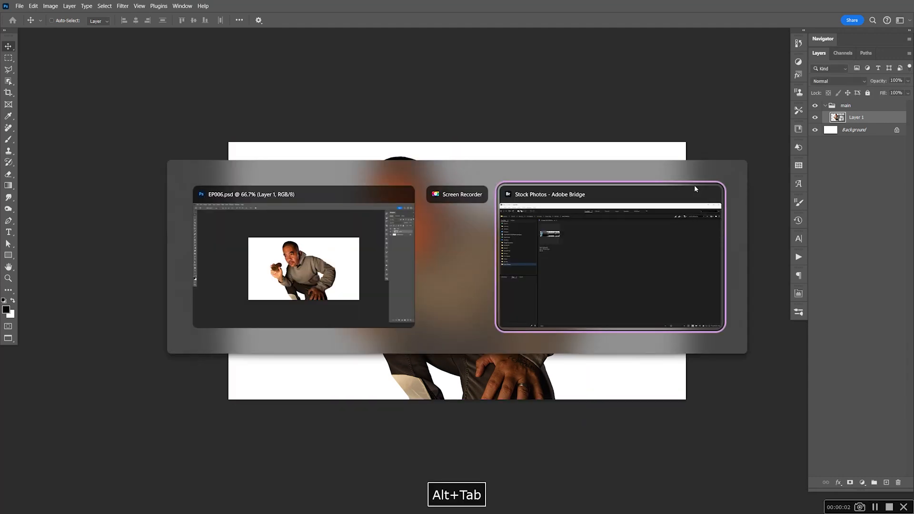
key(alt+Tab)
drag(222, 132, 452, 281)
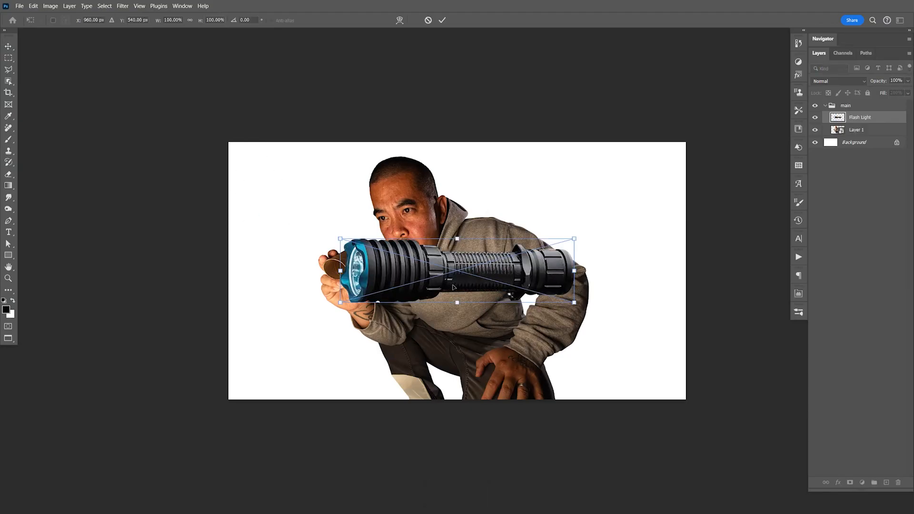
key(Return)
drag(561, 275, 478, 287)
- Invert the white Background layer to black
click(852, 143)
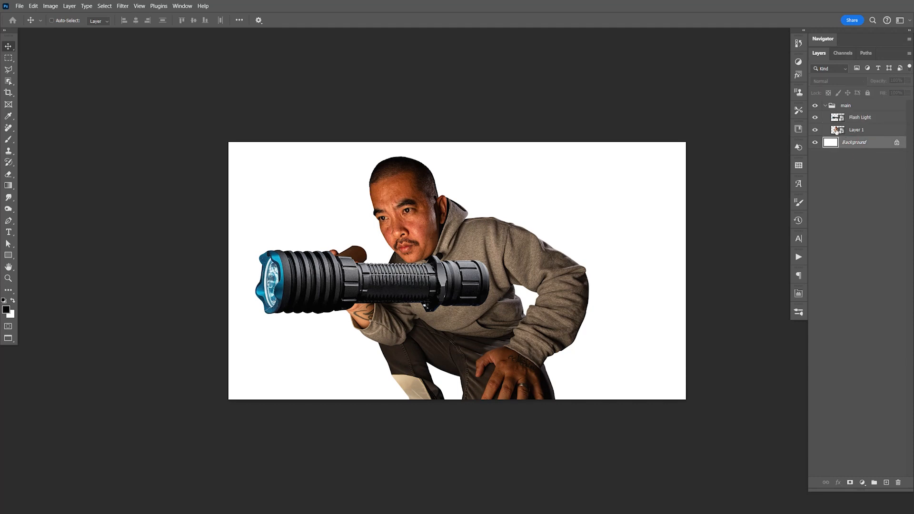
key(ctrl+i)
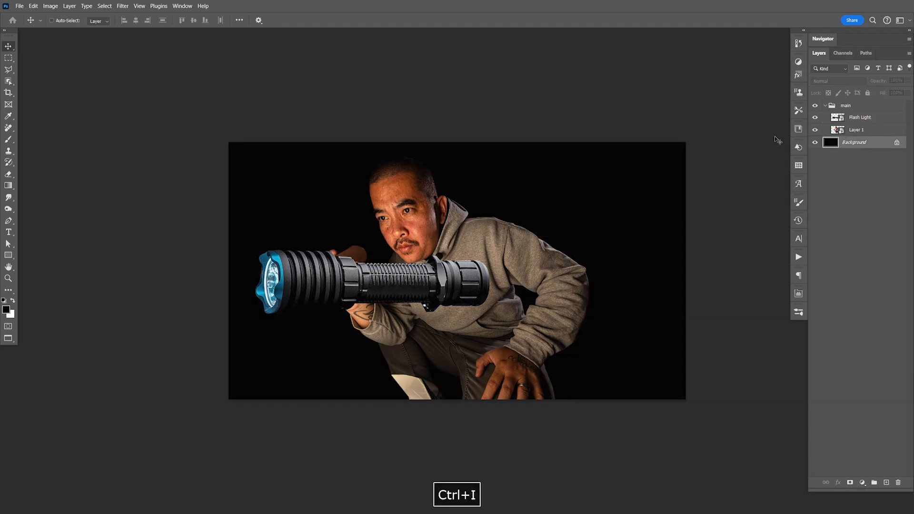
- Group the Flash Light layer and name the group Flash Light
click(866, 120)
key(ctrl+g)
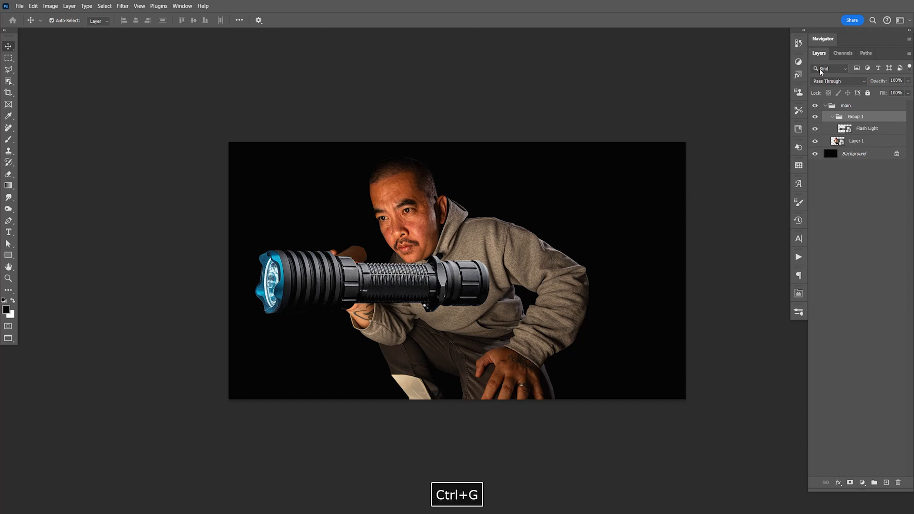
double_click(856, 116)
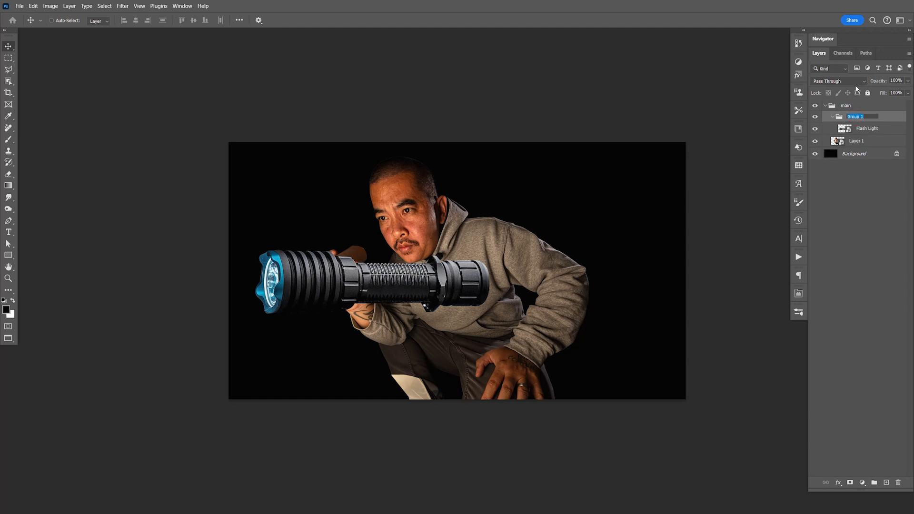
text(Flash Li)
key(Return)
- Try scaling the flashlight down and rotating it over the cardboard tube in the man's hand, then undo the transform
click(863, 130)
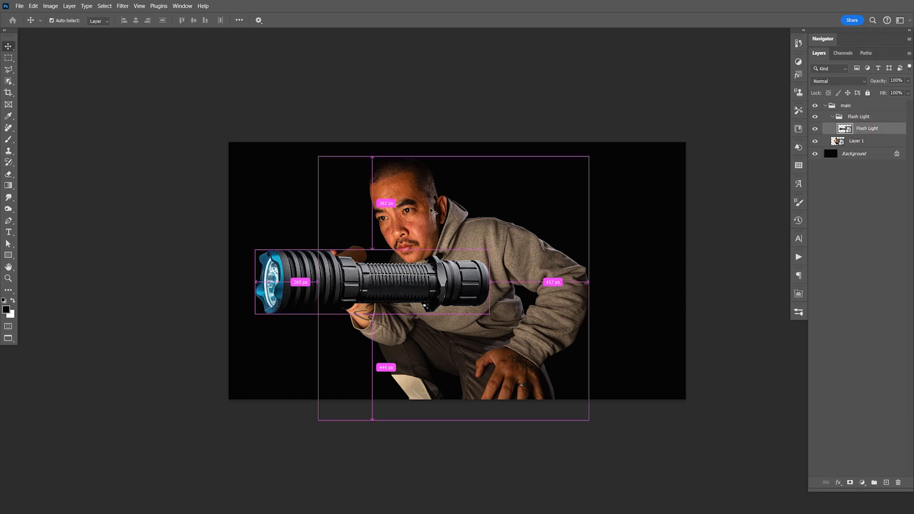
key(ctrl+t)
drag(489, 251, 350, 249)
drag(333, 294, 413, 273)
key(Return)
key(z)
key(v)
key(space)
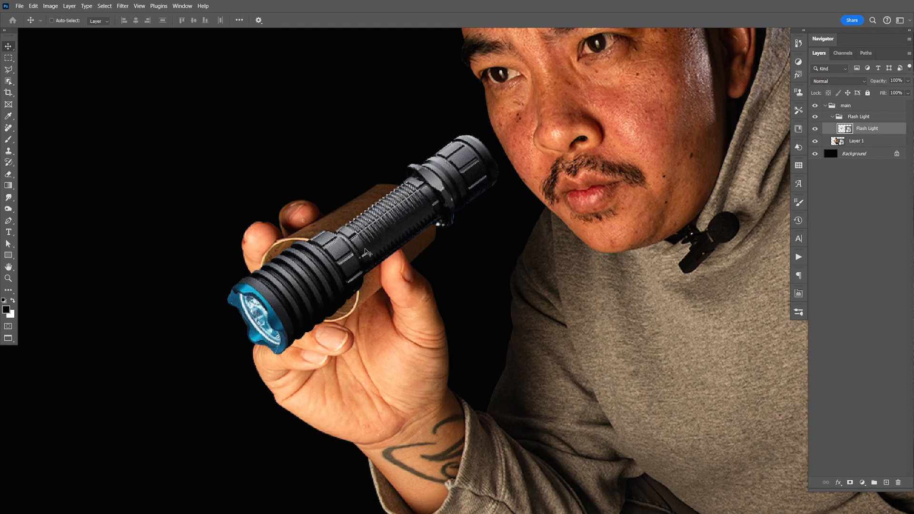
key(ctrl+z)
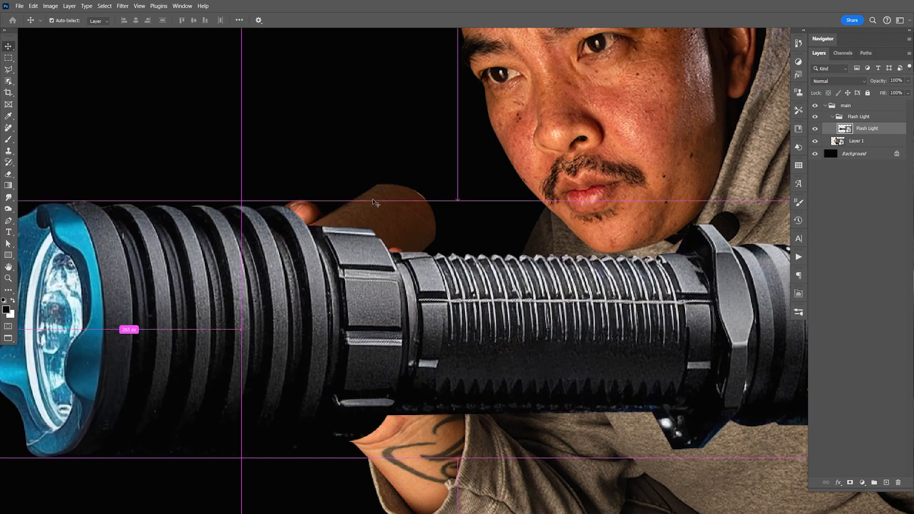
- Try narrowing the flashlight to about 65% width and tapering its rear end with a Perspective transform
key(ctrl+t)
drag(575, 300, 452, 251)
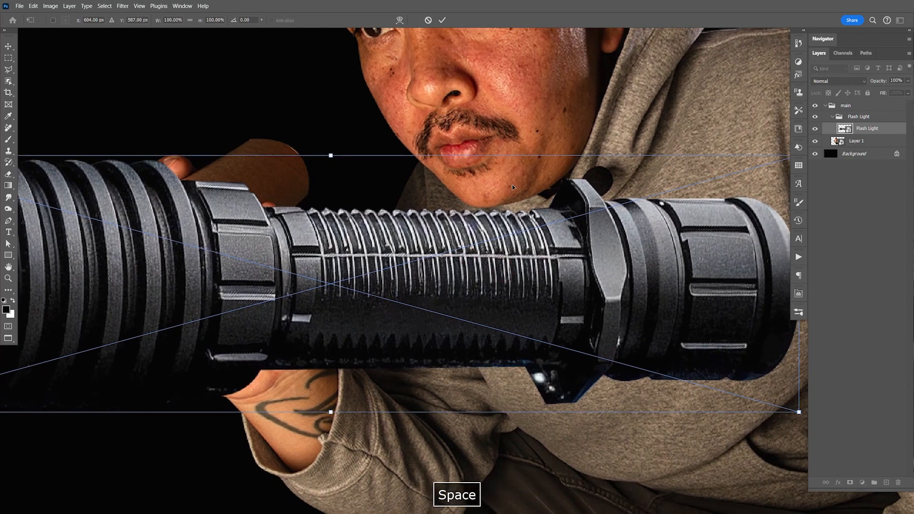
key(ctrl+minus)
key(ctrl+minus)
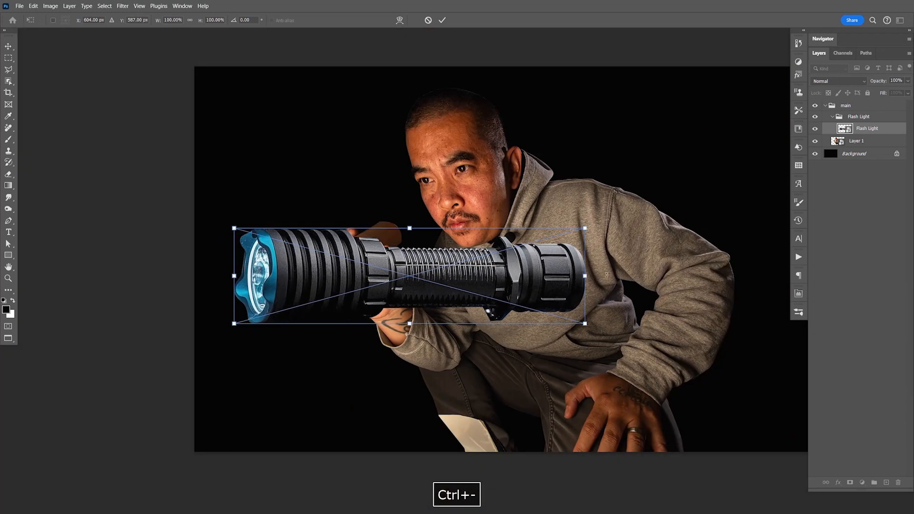
drag(585, 276, 461, 274)
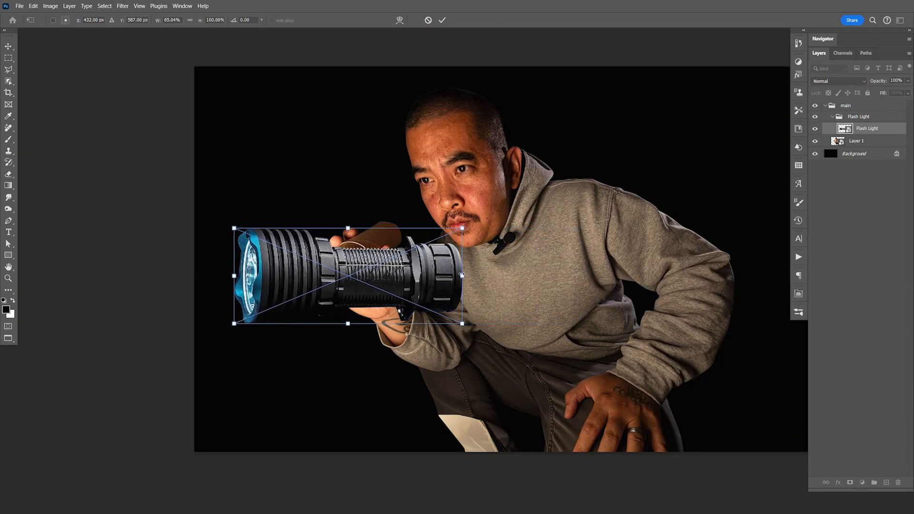
right_click(421, 276)
click(446, 325)
drag(463, 229, 465, 242)
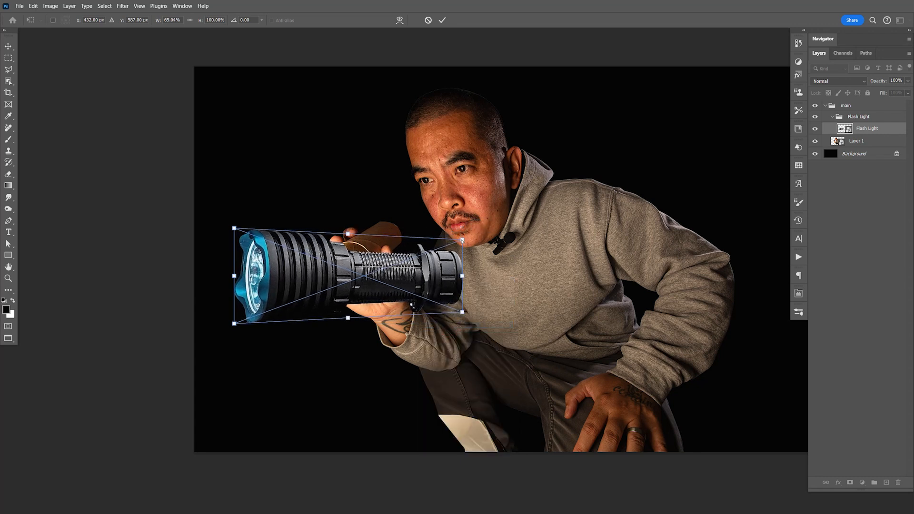
- Try scaling the flashlight to about 36% width and 48% height, rotating it about -38°, and placing it over the cardboard tube
right_click(438, 261)
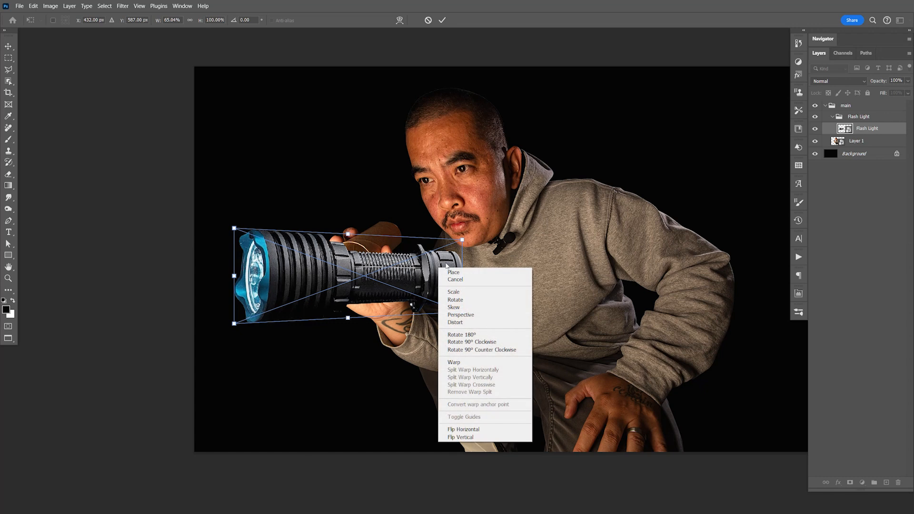
click(461, 292)
drag(462, 242, 381, 294)
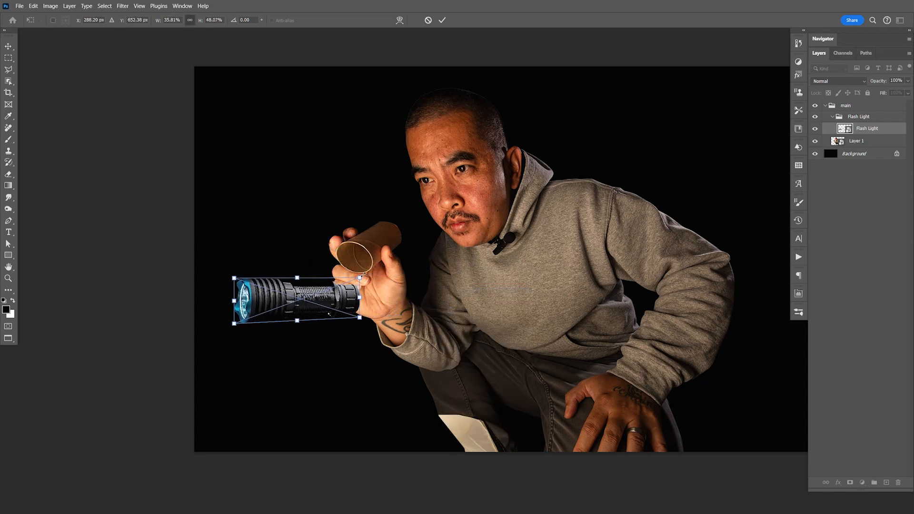
right_click(339, 303)
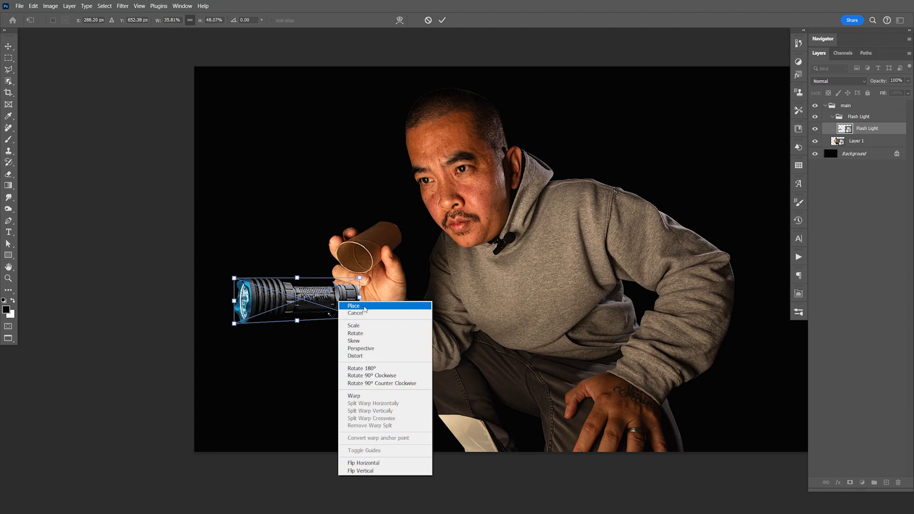
click(355, 334)
drag(355, 333, 423, 224)
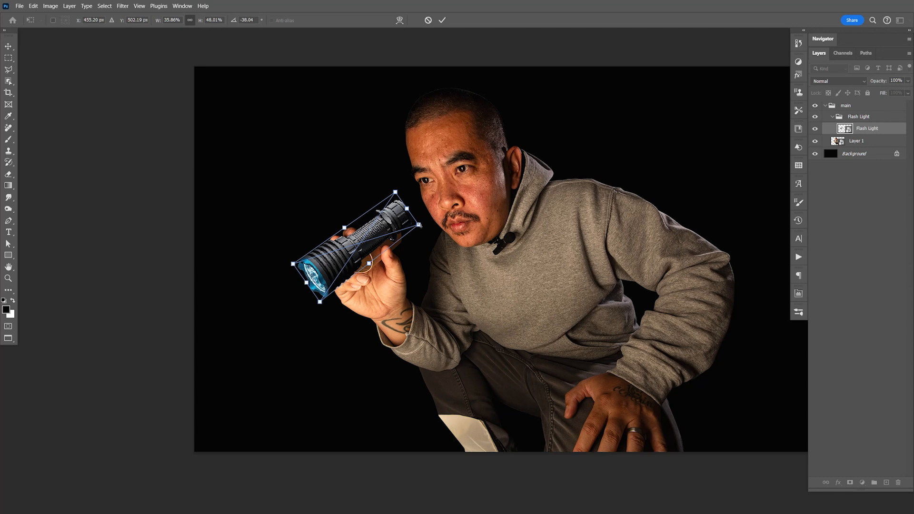
key(Return)
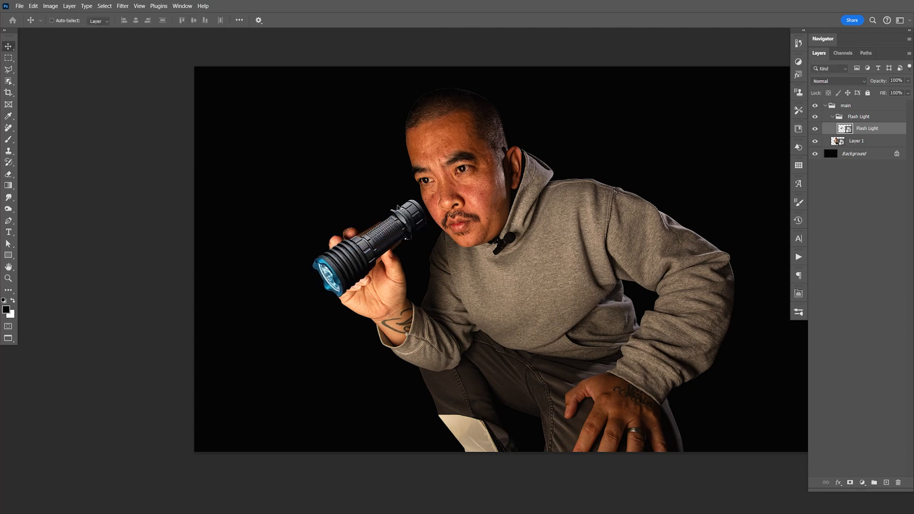
key(ctrl+equal)
key(ctrl+equal)
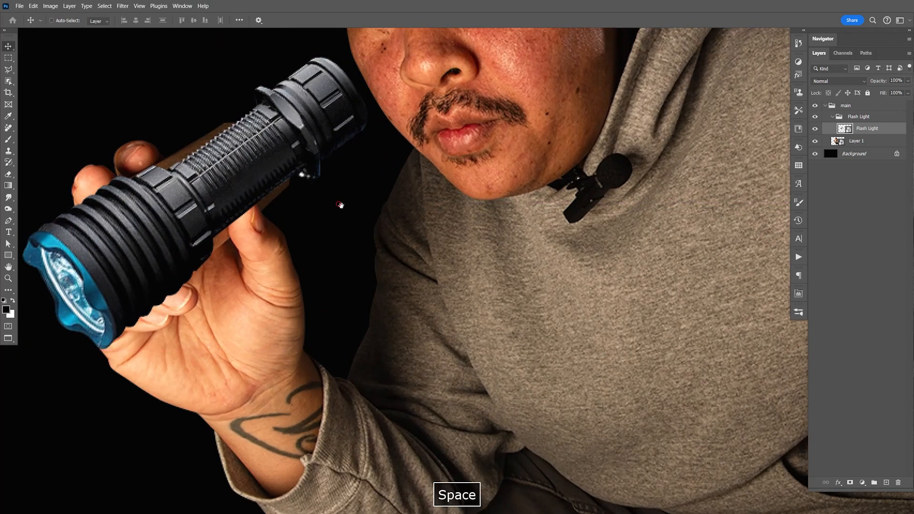
drag(341, 204, 389, 224)
drag(297, 243, 336, 222)
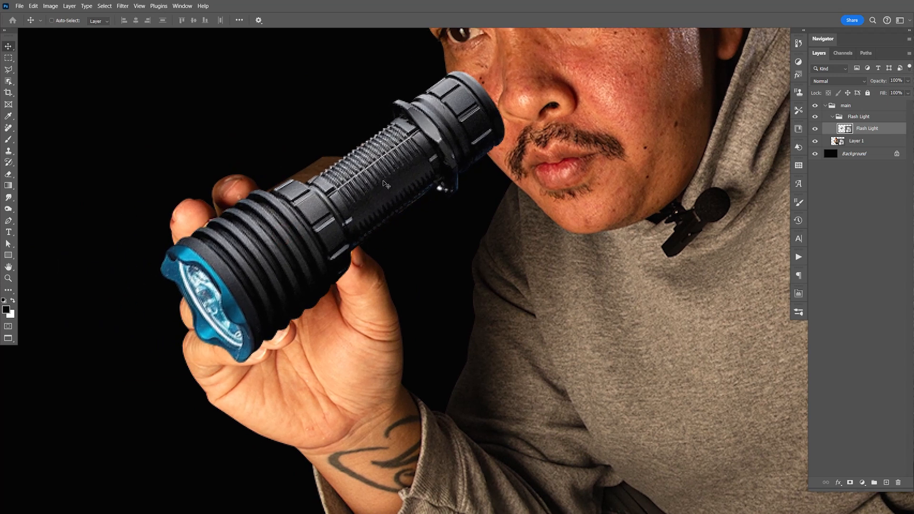
- Try shortening the flashlight's rear end with a Distort transform and repositioning it to match the cardboard tube in the hand
key(ctrl+t)
right_click(433, 123)
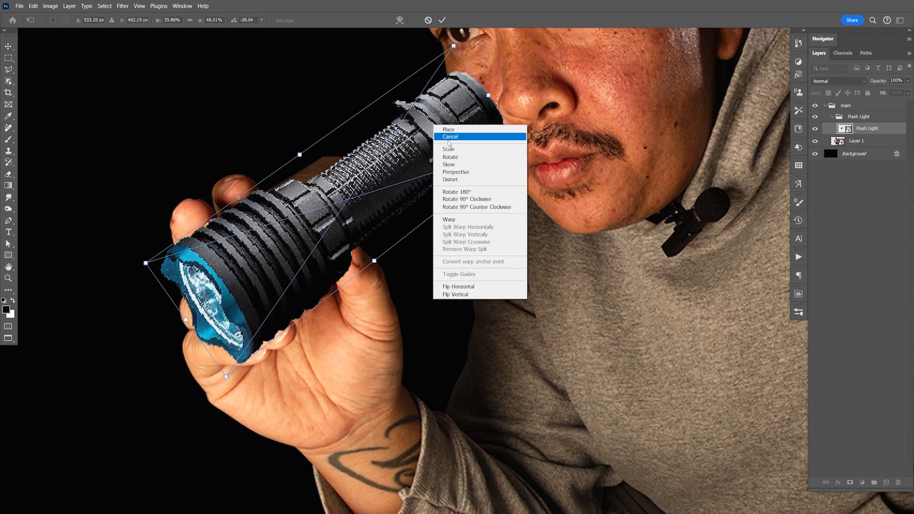
click(455, 180)
drag(455, 48, 367, 128)
drag(493, 168, 432, 197)
drag(361, 128, 361, 113)
drag(291, 241, 306, 223)
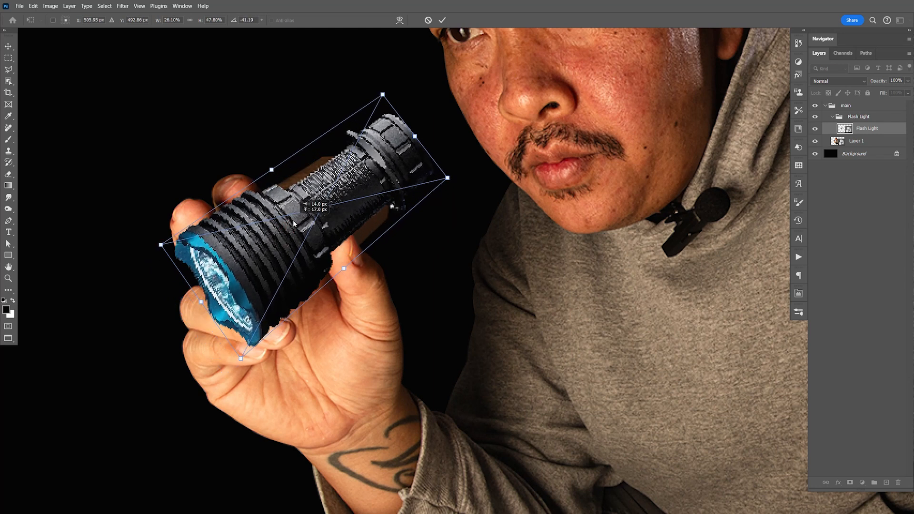
drag(447, 178, 454, 174)
drag(384, 95, 393, 91)
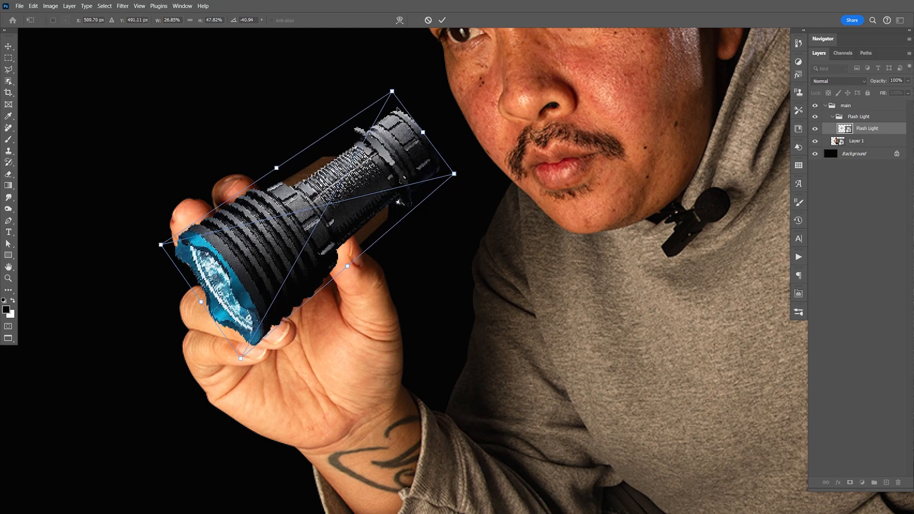
key(Return)
- Undo the flashlight's distort, move and earlier transforms to restore its original horizontal placement
key(ctrl+z)
key(ctrl+z)
key(ctrl+z)
key(ctrl+z)
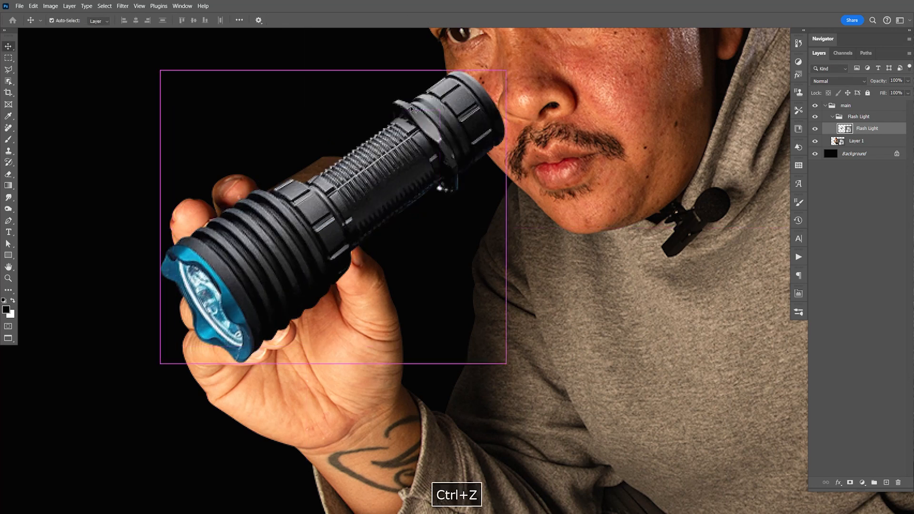
key(ctrl+z)
key(ctrl+minus)
key(ctrl+minus)
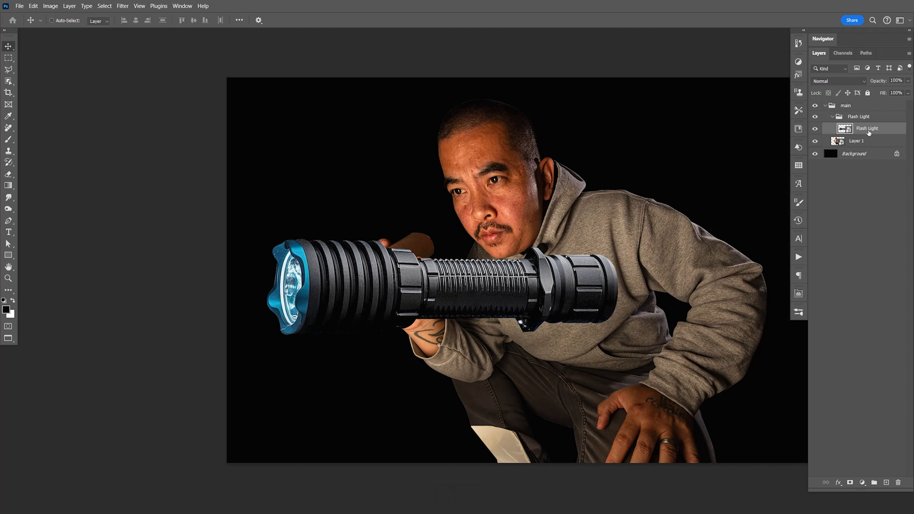
- Rasterize the Flash Light layer and duplicate it
right_click(867, 129)
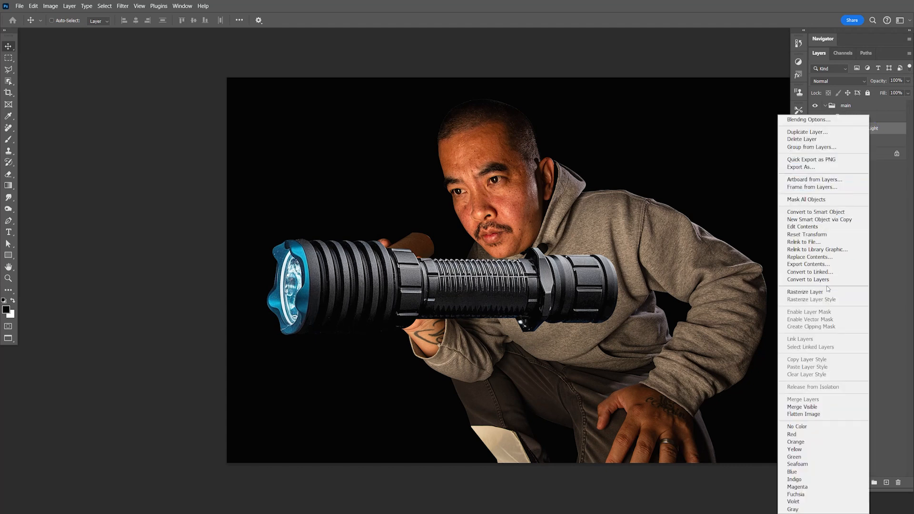
click(804, 292)
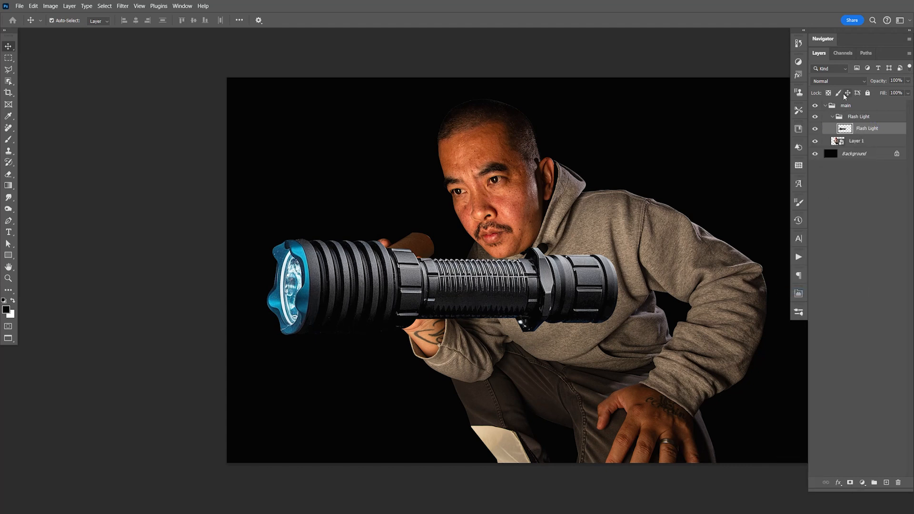
key(ctrl+j)
- Rename the original flashlight layer below the copy to master and hide it
click(865, 141)
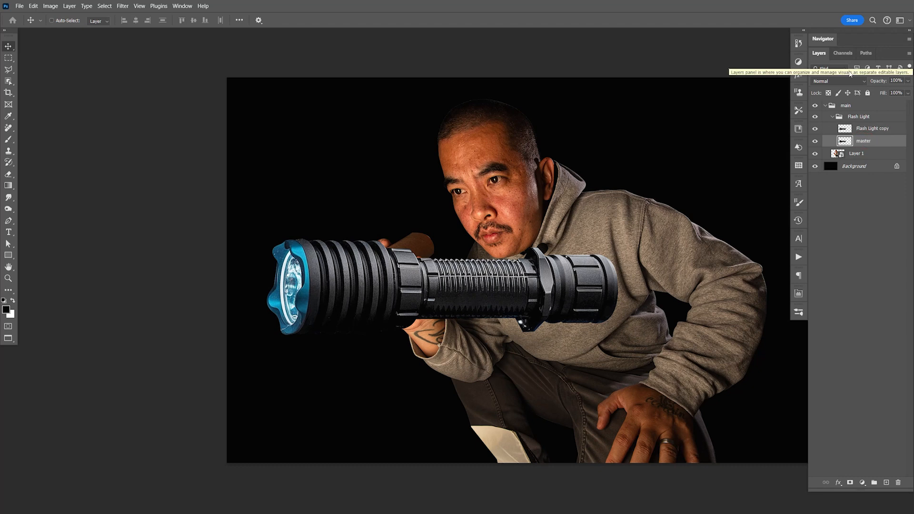
click(815, 141)
click(859, 131)
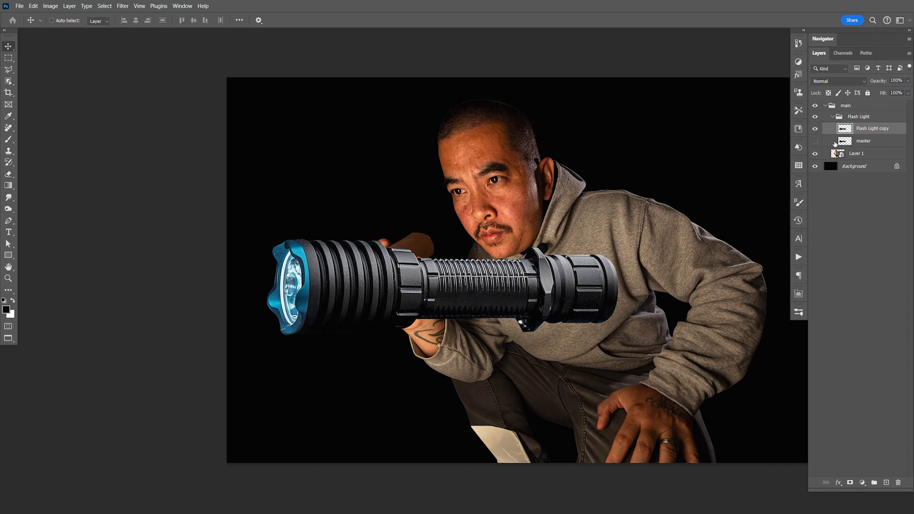
- Move the Flash Light copy up and to the right, and trace the rear edge of its ribbed head with the Pen tool
drag(581, 293, 619, 250)
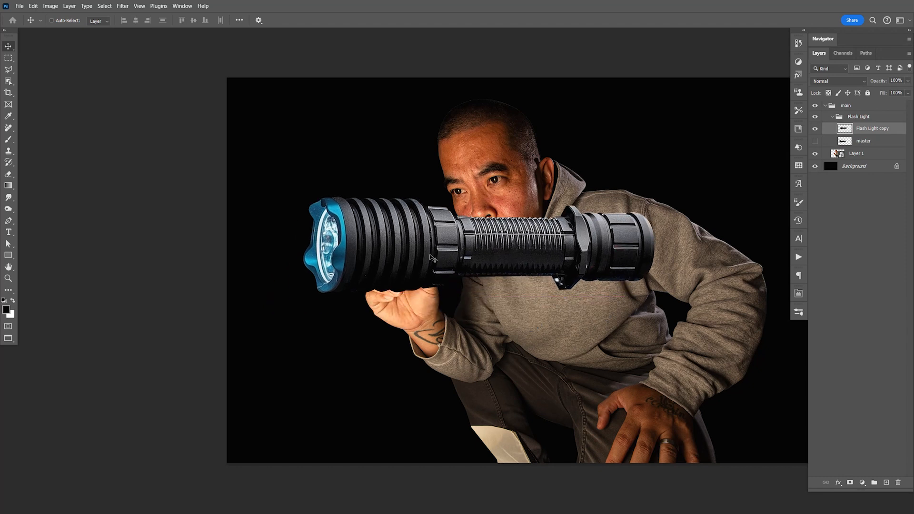
key(z)
drag(430, 251, 469, 247)
key(p)
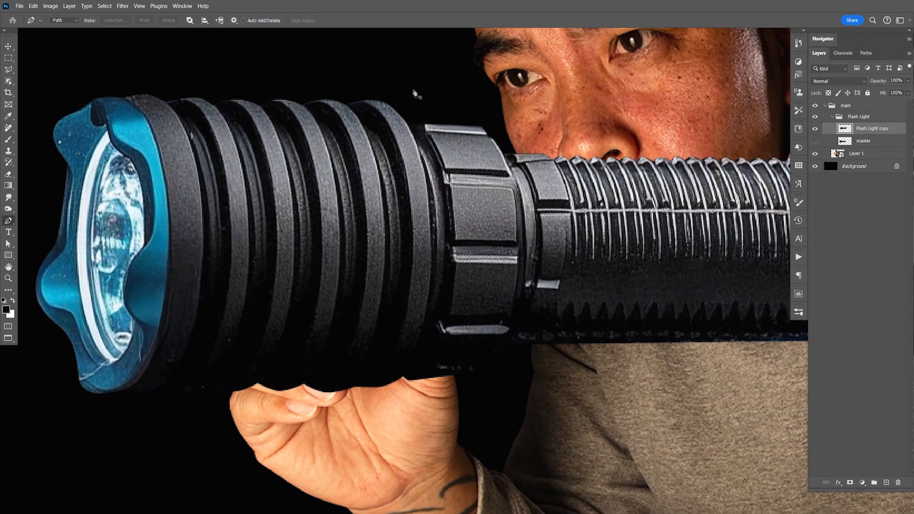
click(361, 54)
drag(411, 131, 418, 145)
drag(430, 285, 426, 367)
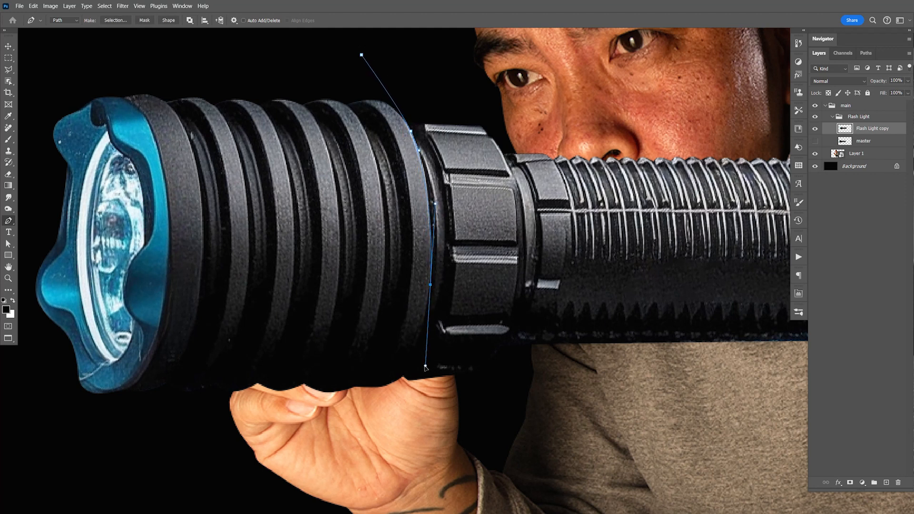
click(386, 409)
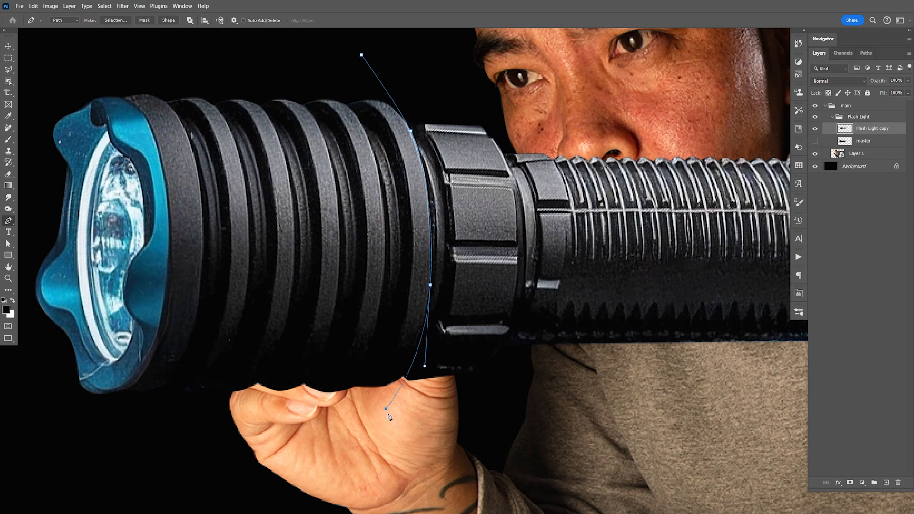
drag(386, 409, 378, 413)
- Close the pen path loosely around the front of the flashlight head and convert it to a selection
click(235, 453)
click(90, 462)
click(45, 409)
drag(18, 233, 202, 275)
click(144, 242)
click(152, 138)
click(254, 85)
click(444, 73)
click(547, 100)
right_click(441, 238)
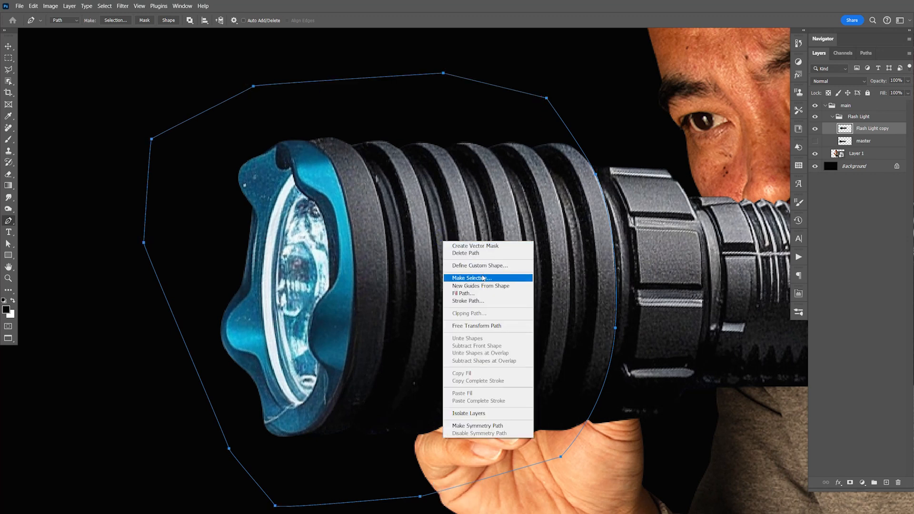
click(457, 279)
click(517, 147)
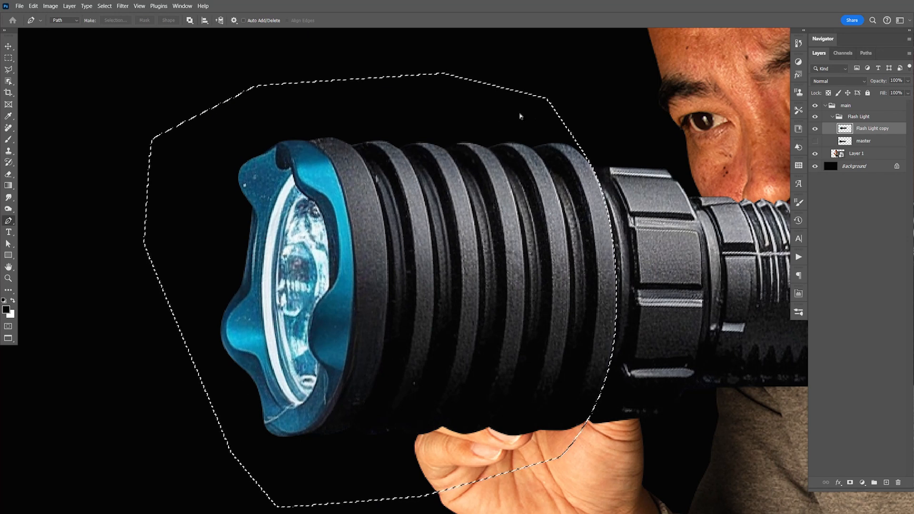
- Cut the selected flashlight head onto its own layer and toggle its visibility to check the separation
key(ctrl+shift+j)
click(816, 129)
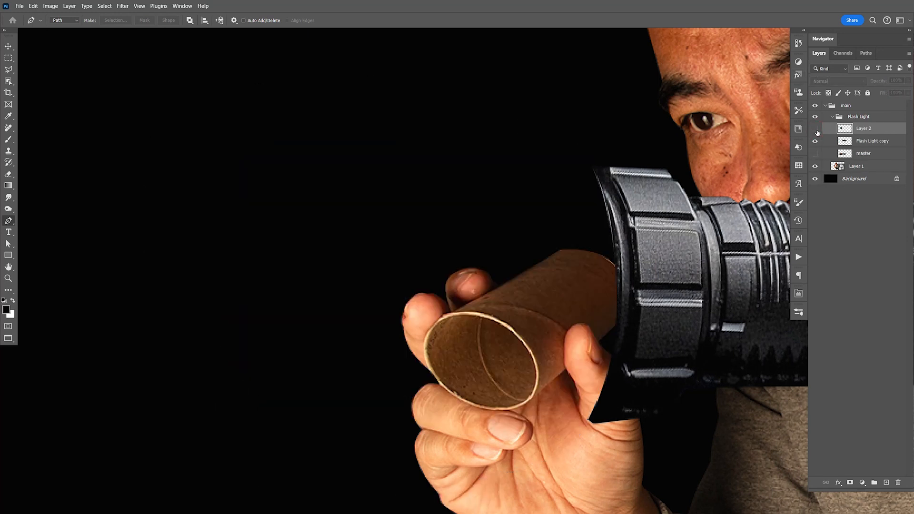
click(816, 129)
- Hide the Flash Light copy layer and convert the flashlight head layer to a Smart Object named 1
click(815, 141)
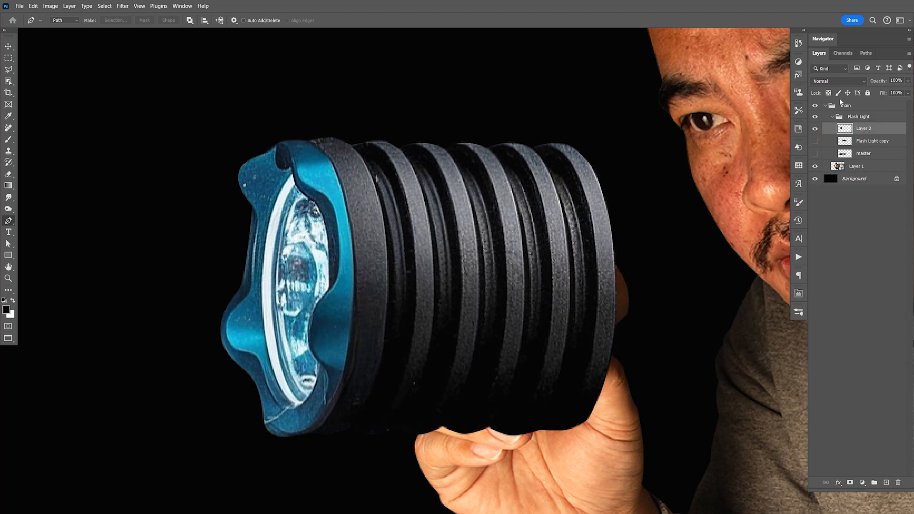
right_click(886, 131)
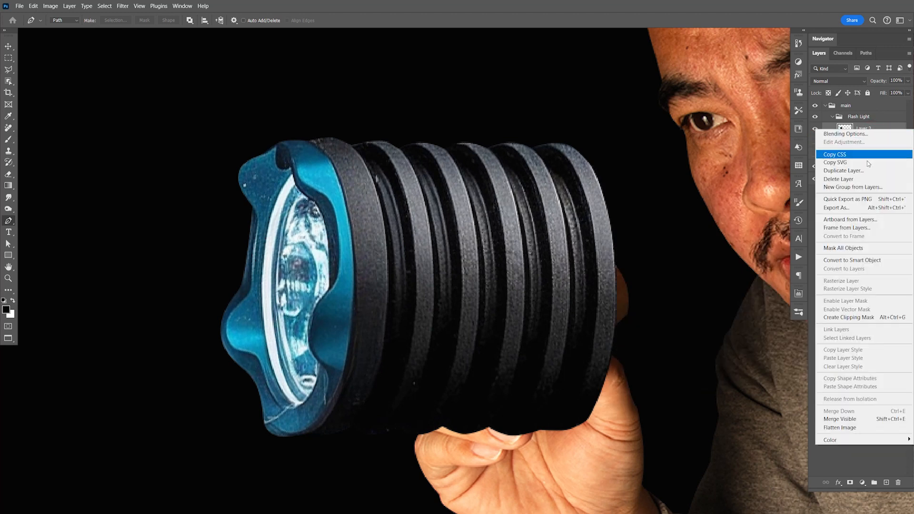
click(860, 260)
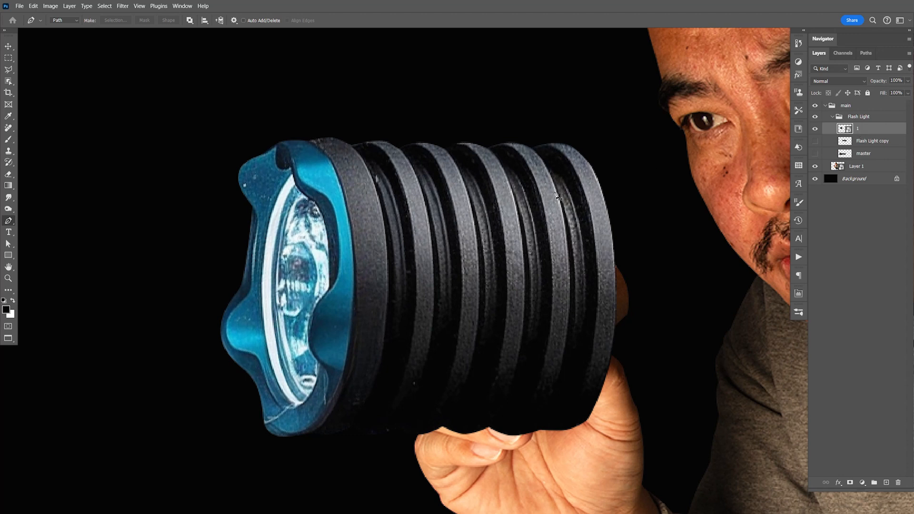
- Scale the flashlight head to 40.64%, rotate it -34.96 degrees, and place it in the man's hand
key(ctrl+t)
drag(617, 141, 344, 287)
drag(326, 368, 511, 333)
drag(566, 363, 585, 355)
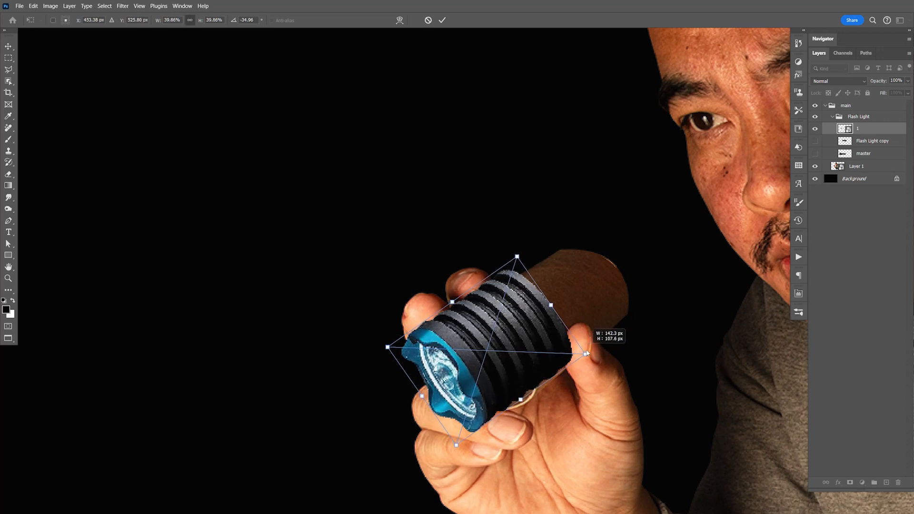
mouse_move(537, 331)
mouse_down()
mouse_move(543, 344)
mouse_move(550, 325)
mouse_up()
drag(600, 349, 603, 349)
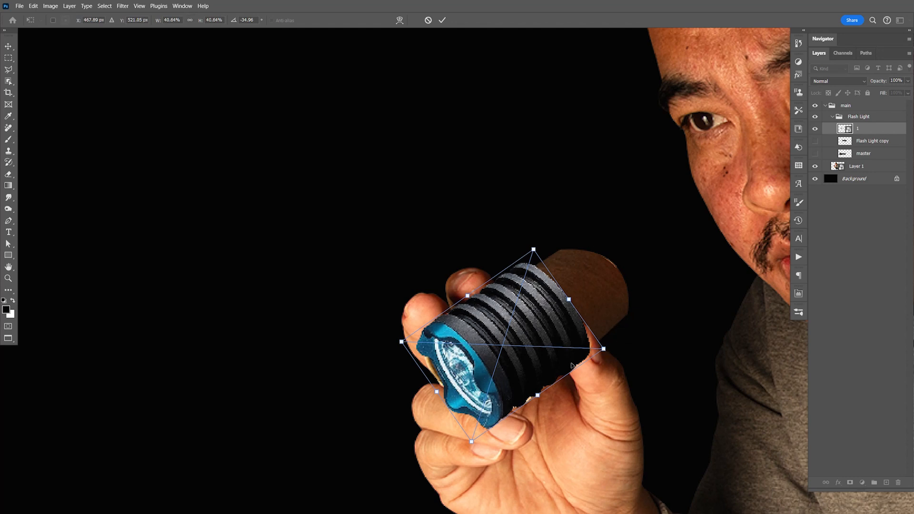
- Distort the flashlight head by its corners, narrowing its rear end to match the perspective of the held object
right_click(540, 293)
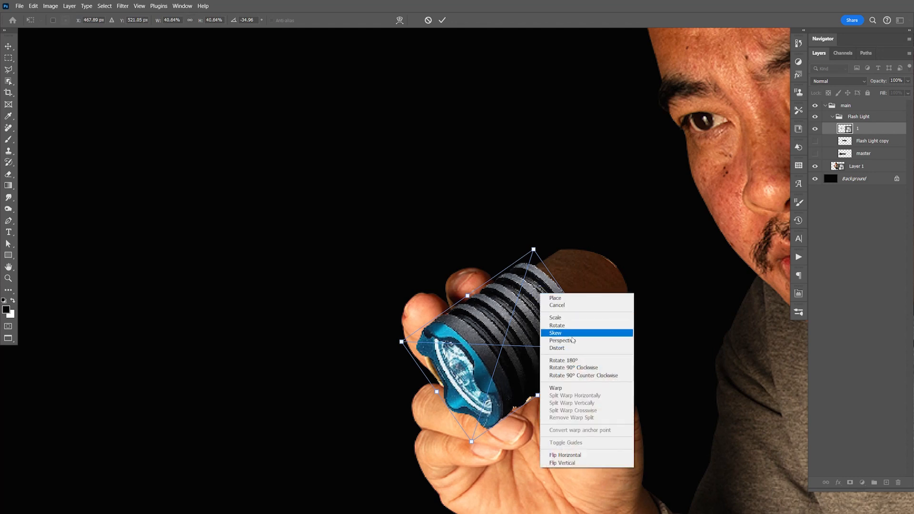
click(571, 348)
drag(534, 250, 534, 253)
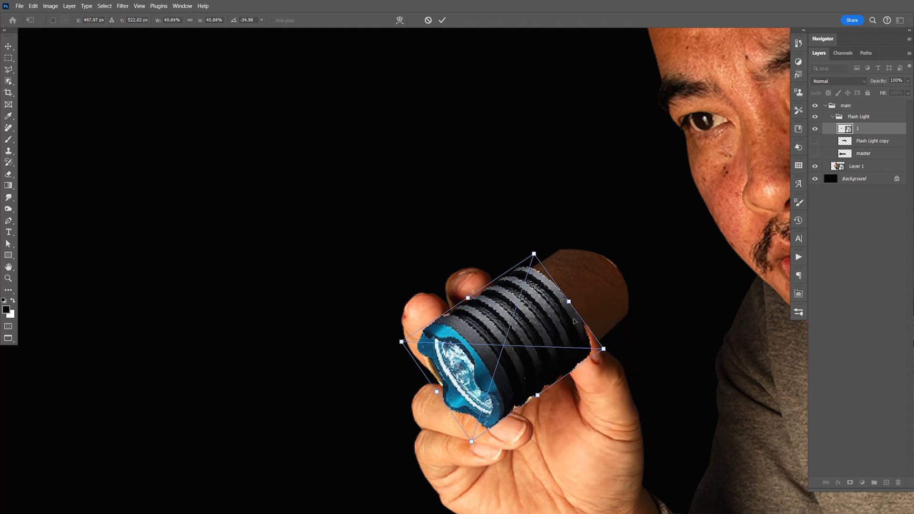
drag(603, 350, 594, 346)
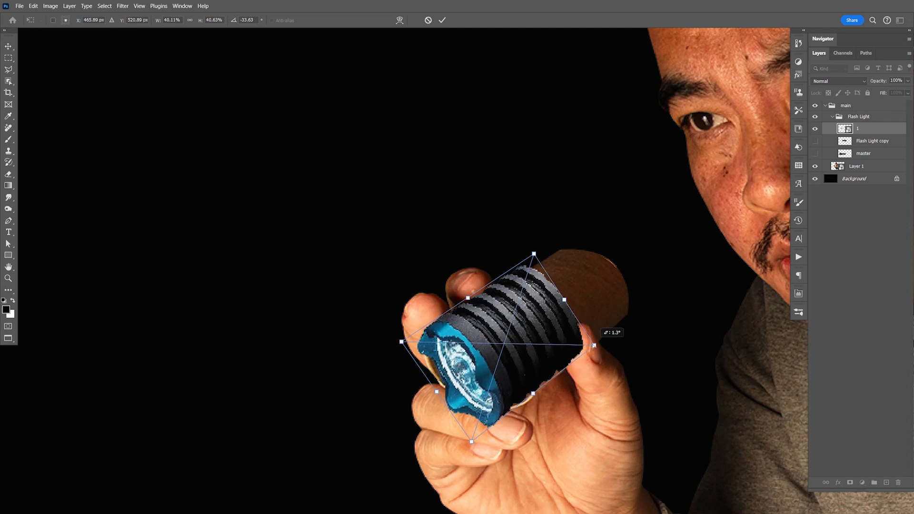
drag(534, 254, 532, 260)
mouse_move(402, 343)
mouse_down()
mouse_move(403, 330)
mouse_move(394, 336)
mouse_move(402, 341)
mouse_up()
drag(472, 440, 478, 443)
drag(594, 346, 597, 346)
key(Return)
- Show the Flash Light copy layer and move it left until its front collar is fully in view
key(p)
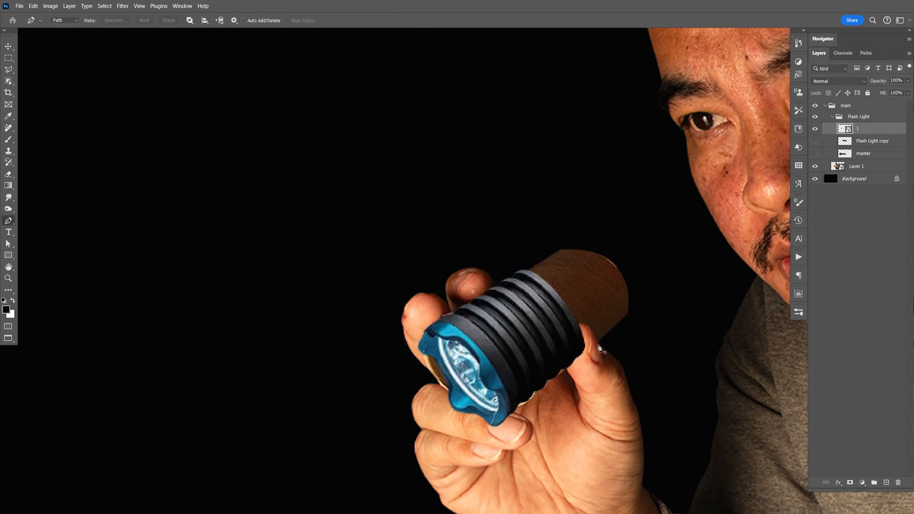
key(v)
key(space)
drag(629, 307, 585, 297)
click(815, 141)
click(862, 141)
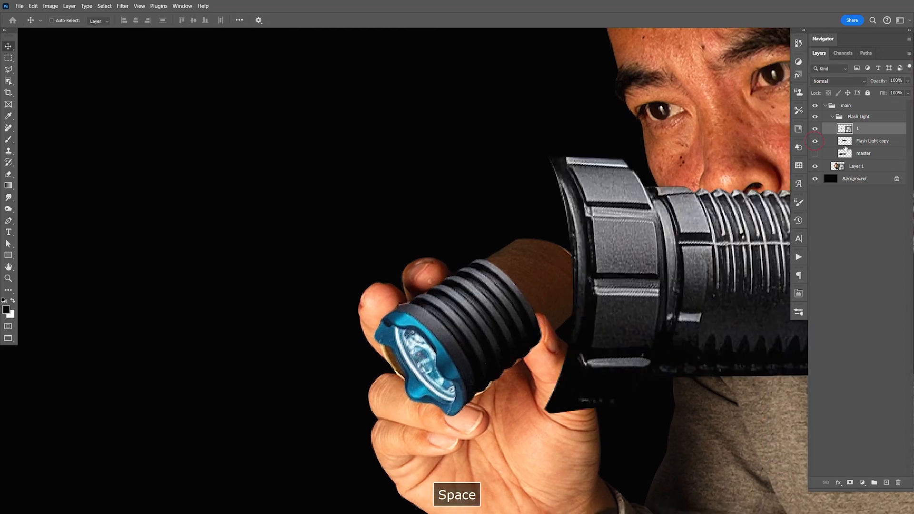
drag(721, 289, 321, 230)
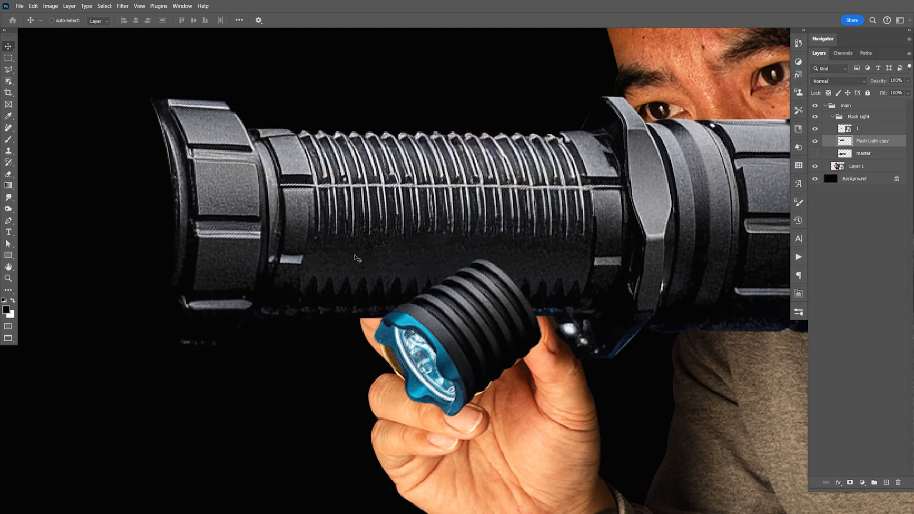
- Trace a closed pen path around the front collar of the Flash Light copy, following the edge where the ridged grip begins
key(p)
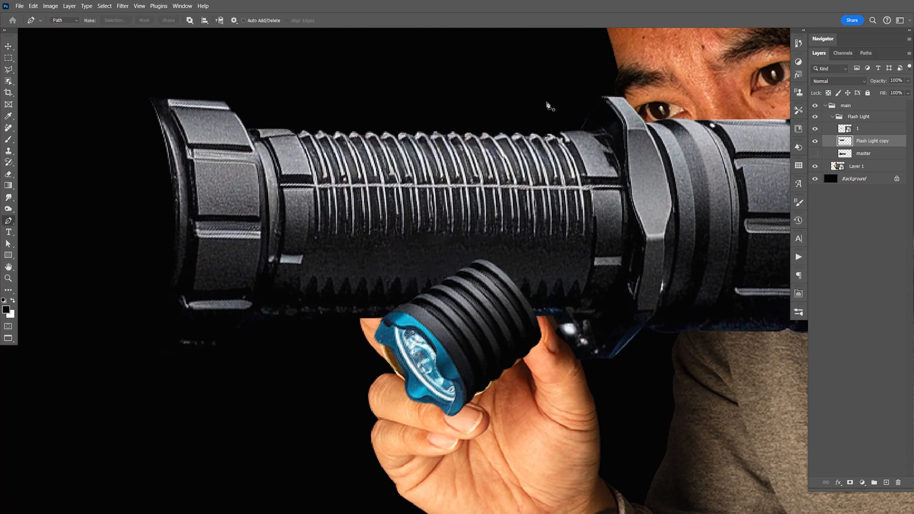
click(525, 70)
key(ctrl+z)
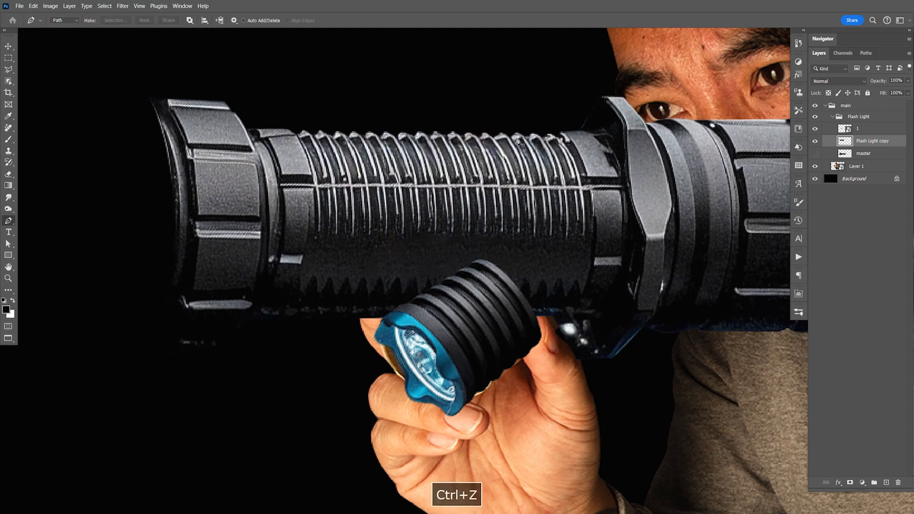
drag(269, 64, 285, 120)
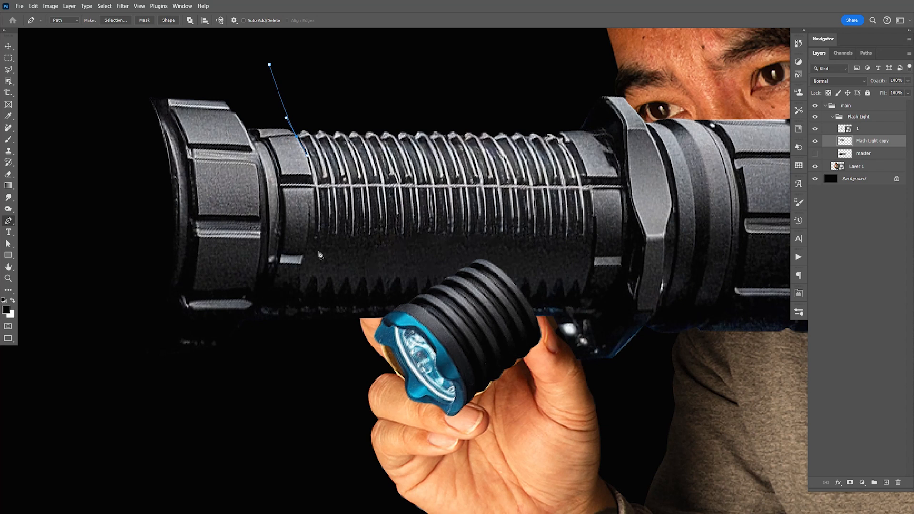
click(297, 299)
click(282, 354)
click(254, 397)
click(134, 387)
click(87, 224)
click(85, 86)
click(131, 65)
click(216, 52)
click(269, 65)
- Convert the collar path to a selection and cut it from the Flash Light copy onto its own layer
right_click(234, 152)
click(257, 187)
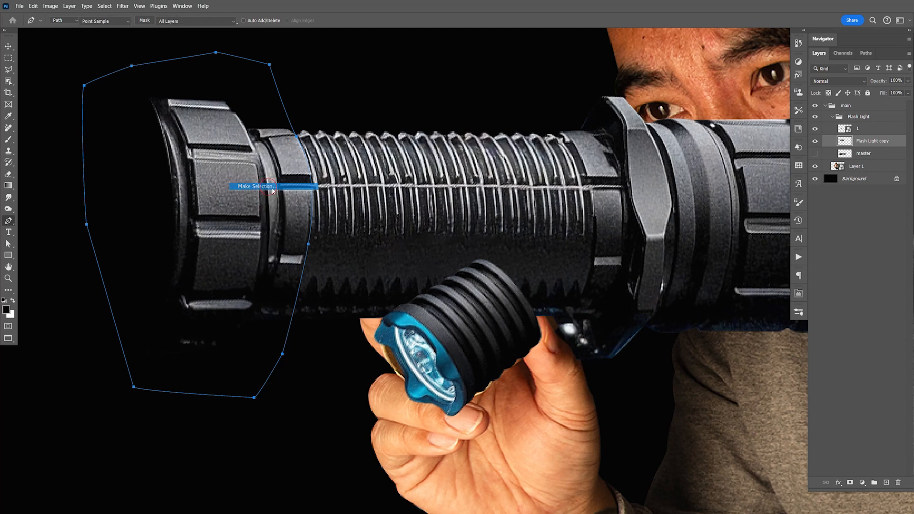
click(517, 148)
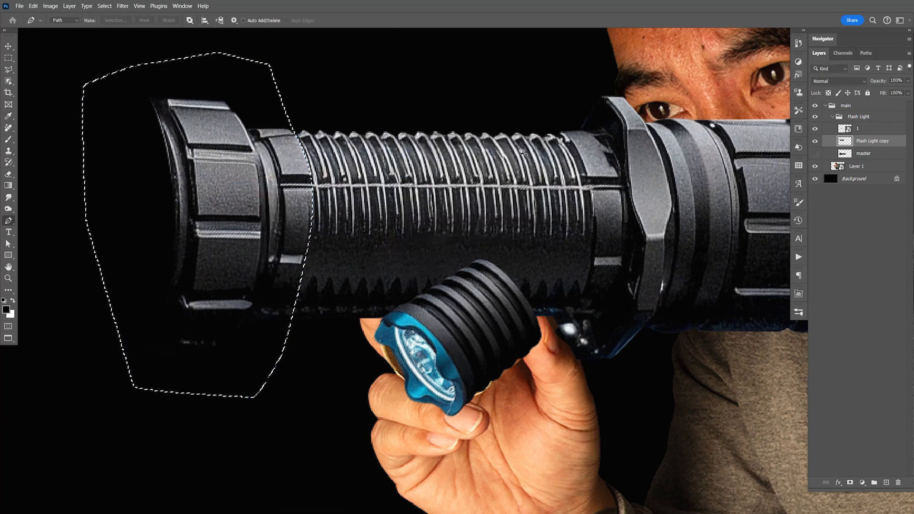
key(ctrl+shift+j)
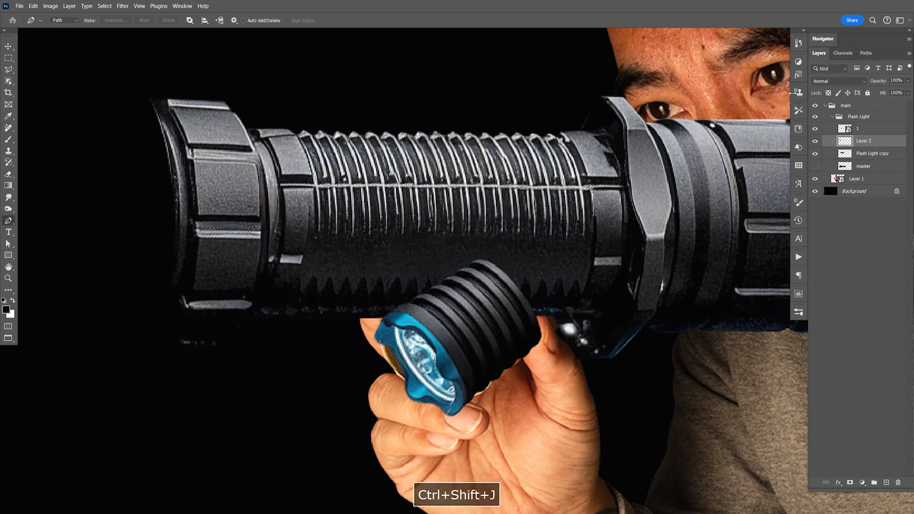
- Hide the Flash Light copy layer and convert the collar layer to a Smart Object
click(814, 154)
right_click(874, 141)
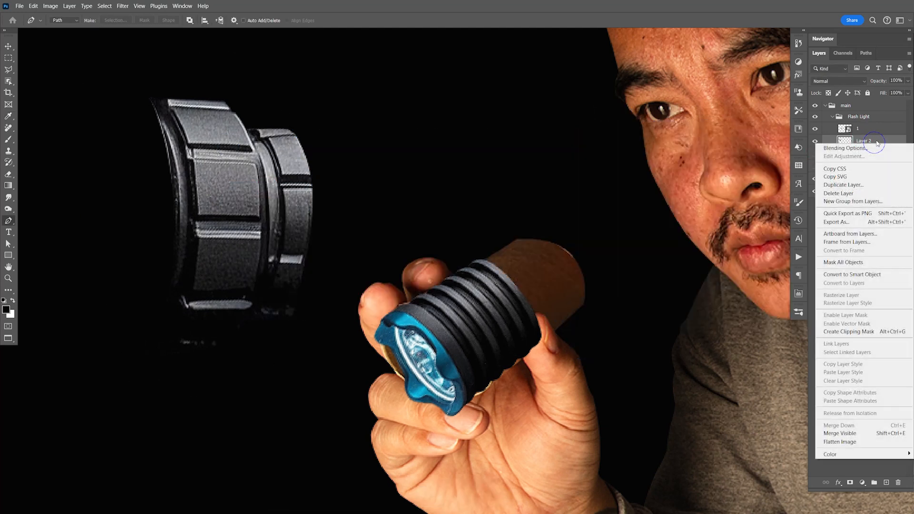
click(858, 276)
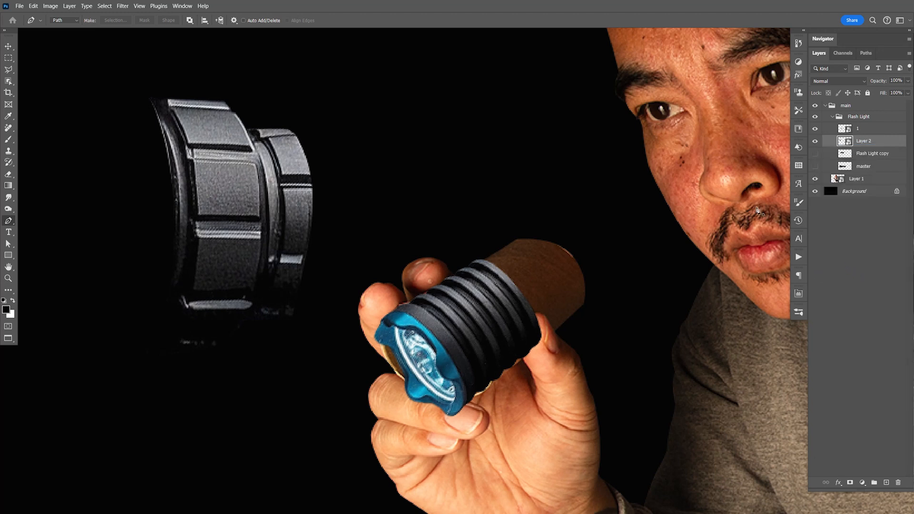
- Scale the collar to 42.81%, rotate it -38.15 degrees, and place it directly behind the ribbed flashlight head
key(ctrl+t)
drag(315, 92, 203, 271)
key(v)
drag(287, 280, 650, 244)
key(ctrl+t)
drag(593, 241, 558, 215)
drag(547, 278, 581, 313)
drag(543, 296, 542, 299)
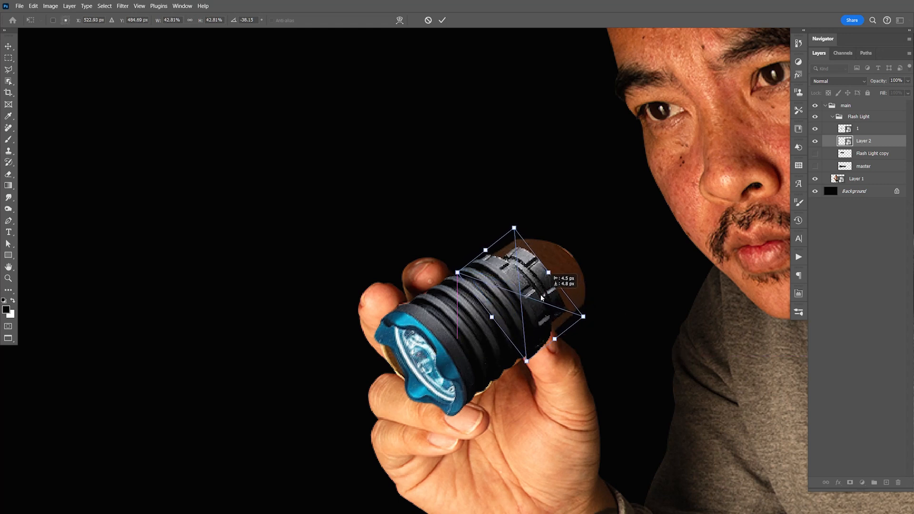
key(Return)
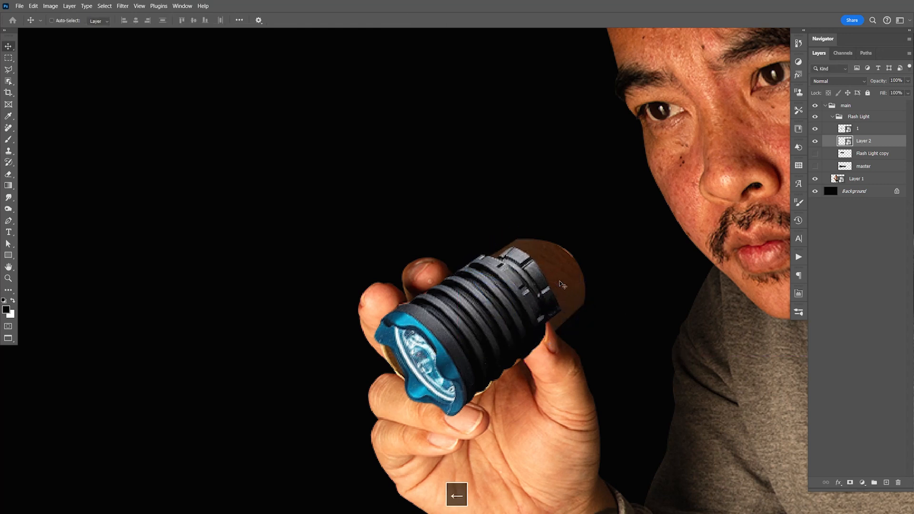
key(Left)
- Scale the collar down to 40.80% and nudge it right and up to line up with the ribbed head
key(z)
click(563, 285)
key(ctrl+t)
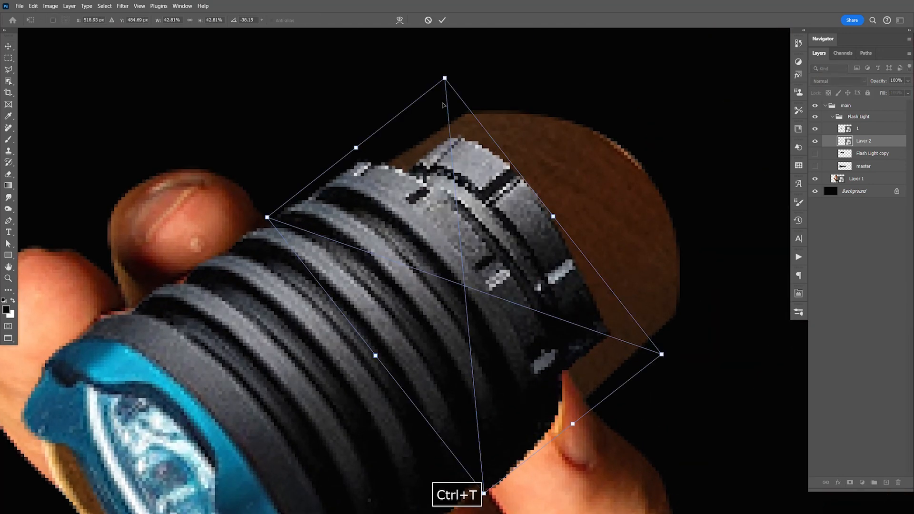
drag(655, 350, 636, 344)
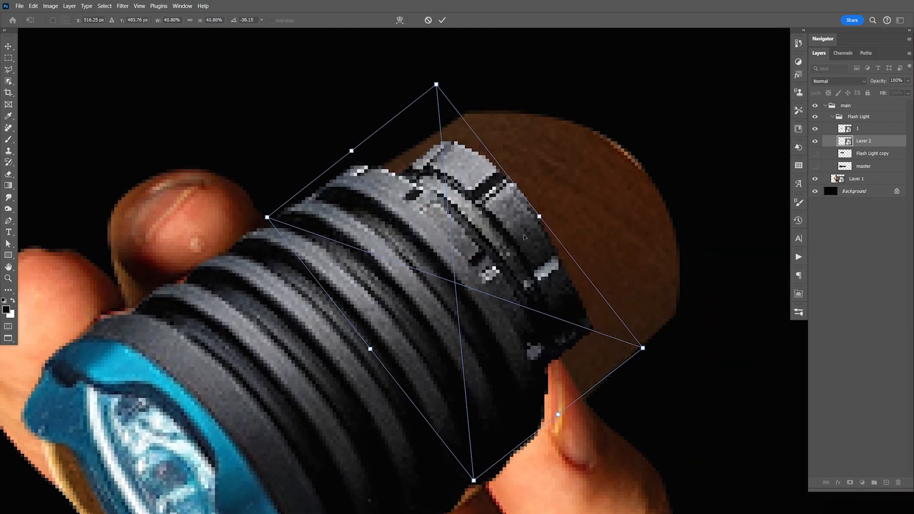
key(Return)
key(Right)
key(Right)
key(Right)
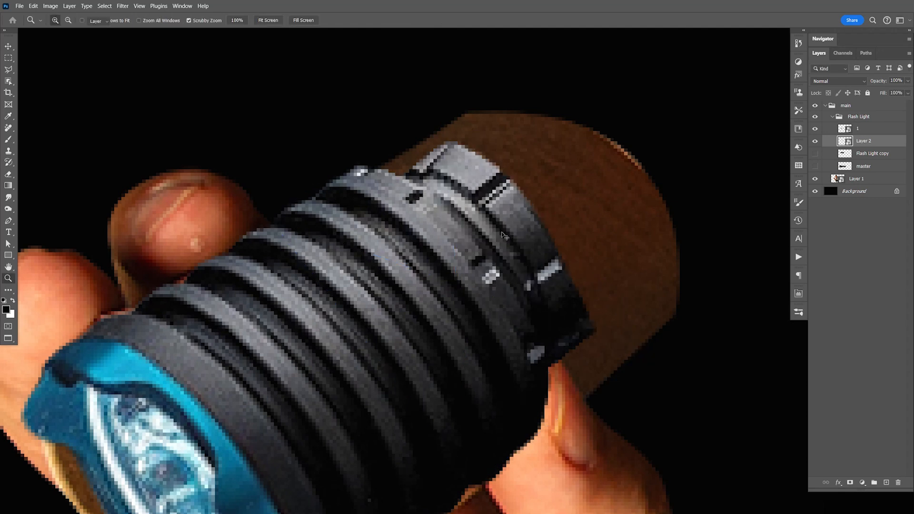
key(Up)
key(Up)
key(Up)
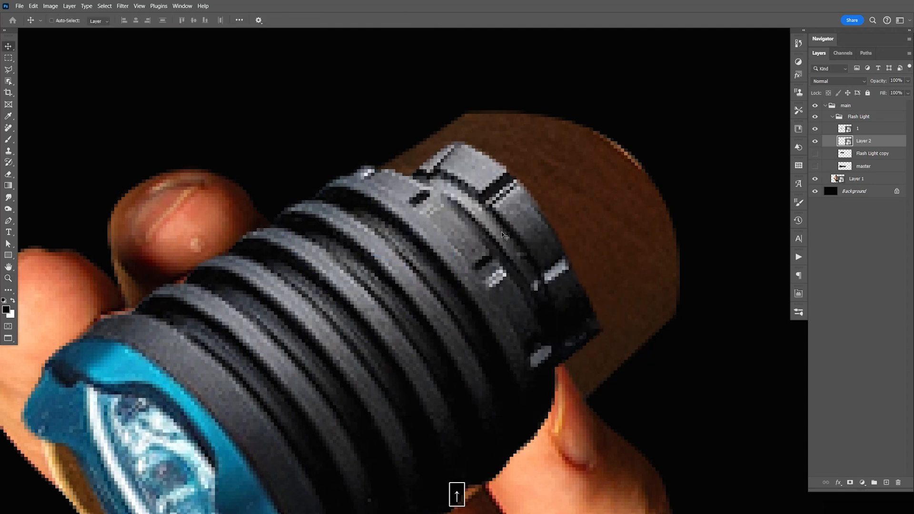
key(Down)
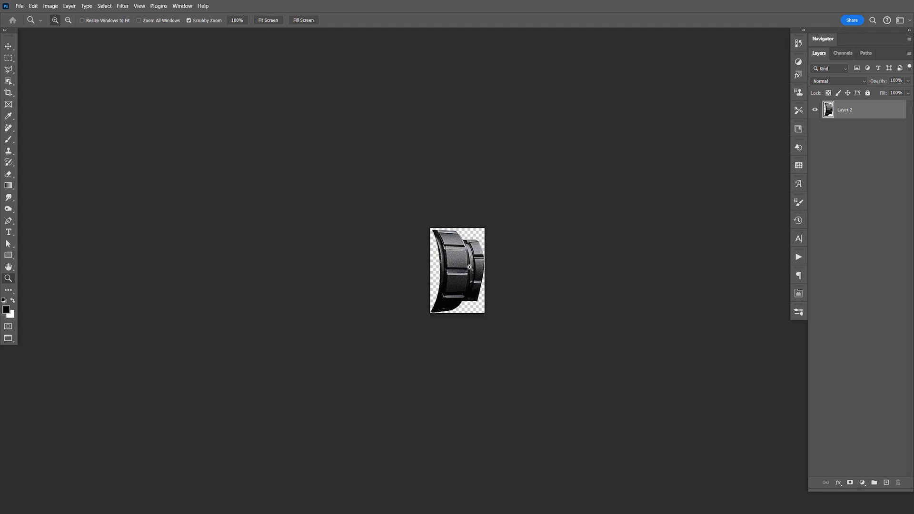
- Open the collar Smart Object's contents and trace a closed pen path around its narrow rear ring
drag(469, 268, 517, 284)
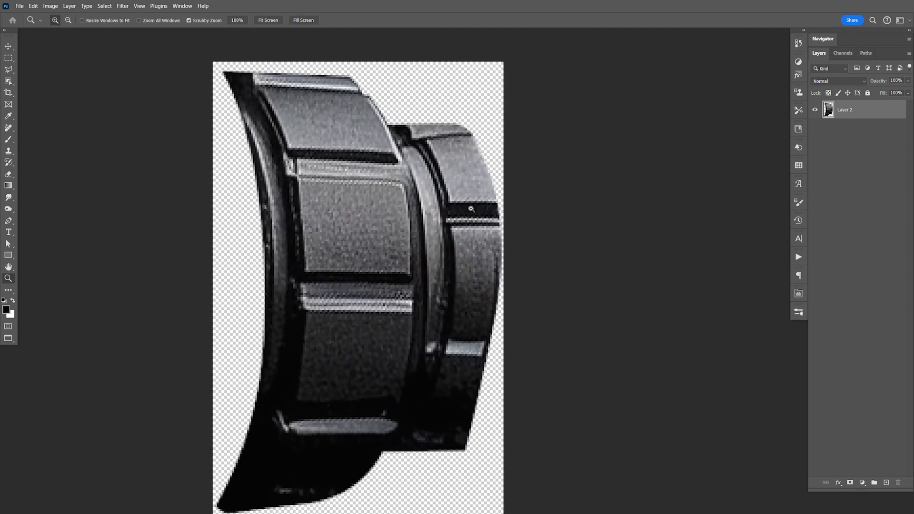
key(p)
click(404, 75)
drag(388, 127, 399, 146)
drag(413, 301, 409, 379)
drag(382, 450, 381, 476)
click(410, 491)
click(536, 483)
click(572, 328)
click(568, 162)
click(517, 92)
click(404, 75)
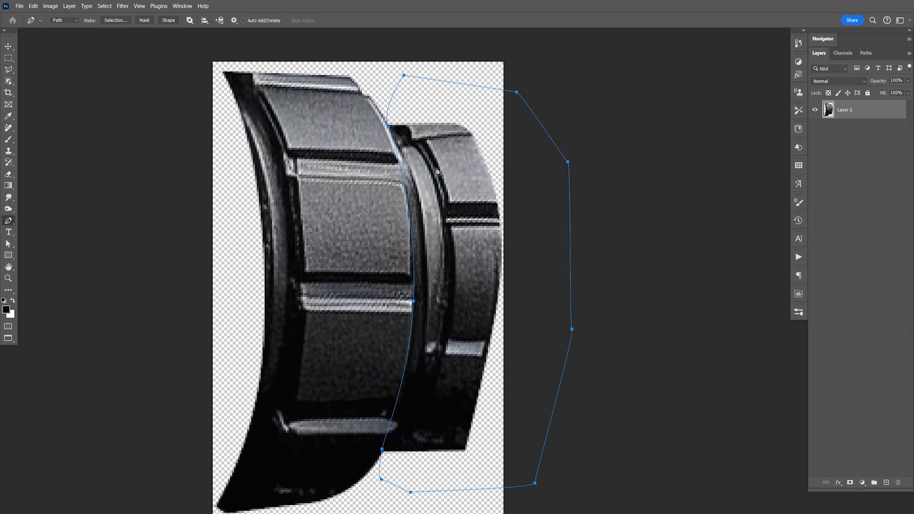
- Turn the path into a selection with 0 feather, cut the rear ring to a new layer, and place it below Layer 2
right_click(444, 175)
click(473, 213)
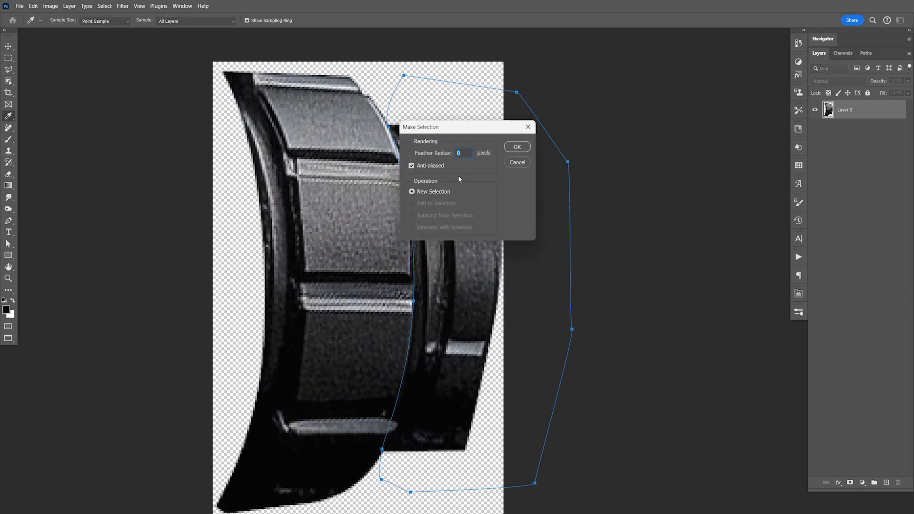
click(509, 149)
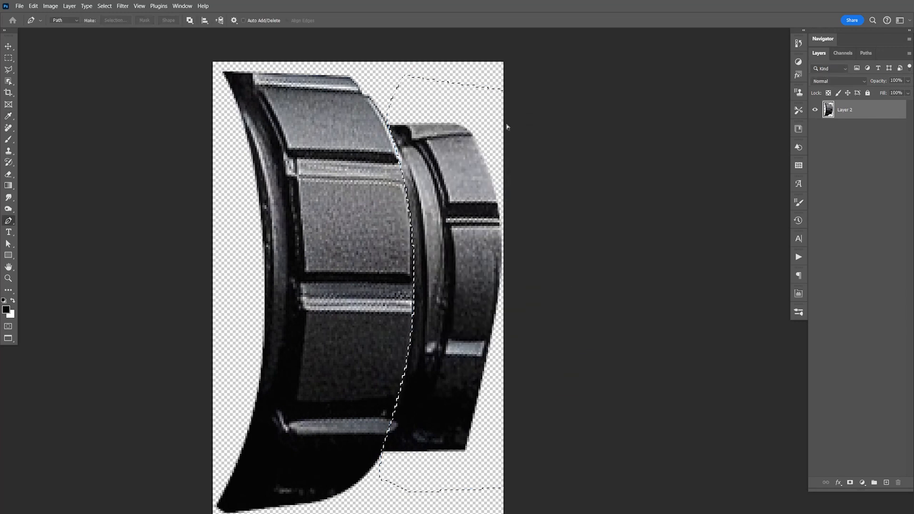
key(ctrl+shift+j)
drag(856, 112, 858, 147)
- Nudge the rear ring left and slightly down so it tucks behind the wide collar
key(v)
key(shift+Left)
key(shift+Left)
key(shift+Left)
key(Left)
key(Left)
key(Down)
key(Down)
key(Down)
key(Right)
key(Right)
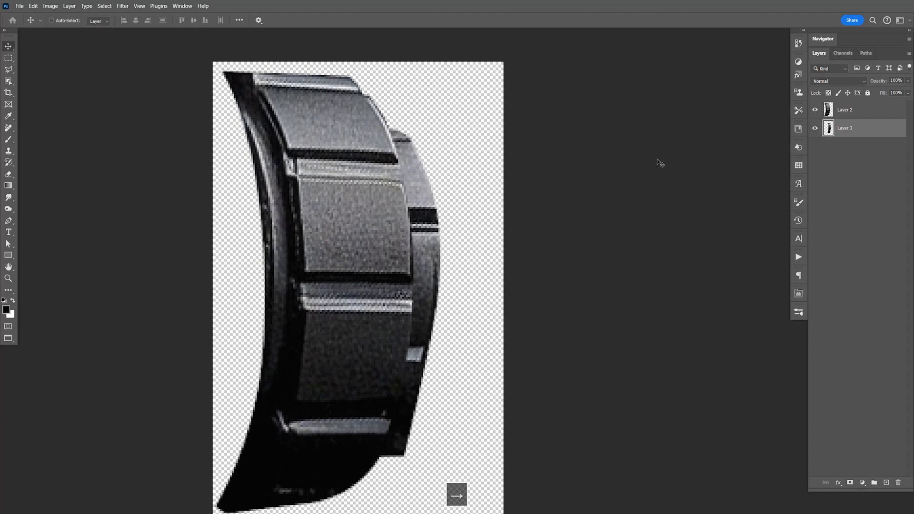
- Save the Smart Object's contents, and trim all four sides based on top left pixel color before closing the document
key(ctrl+s)
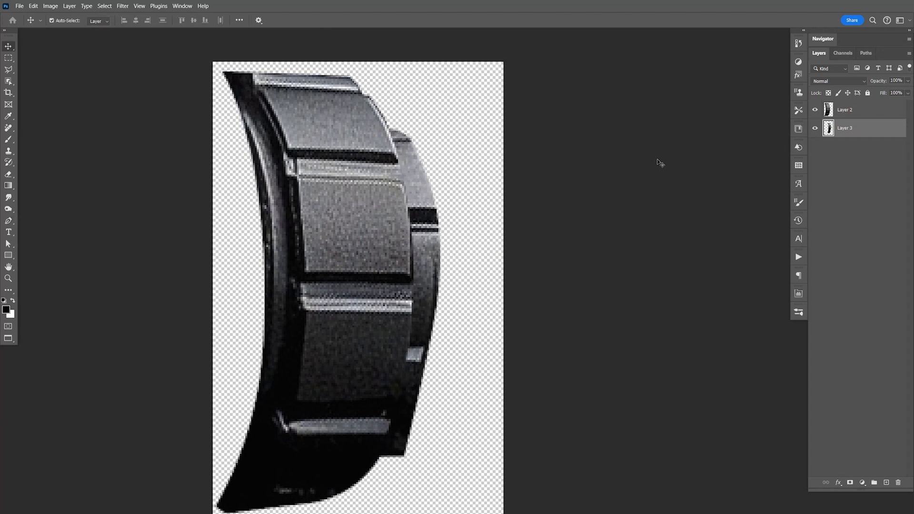
click(50, 7)
click(67, 100)
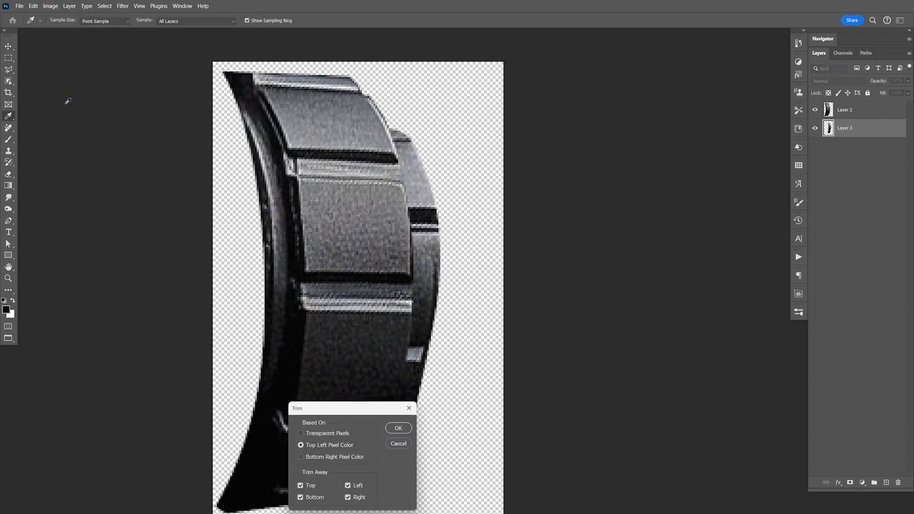
click(398, 430)
key(v)
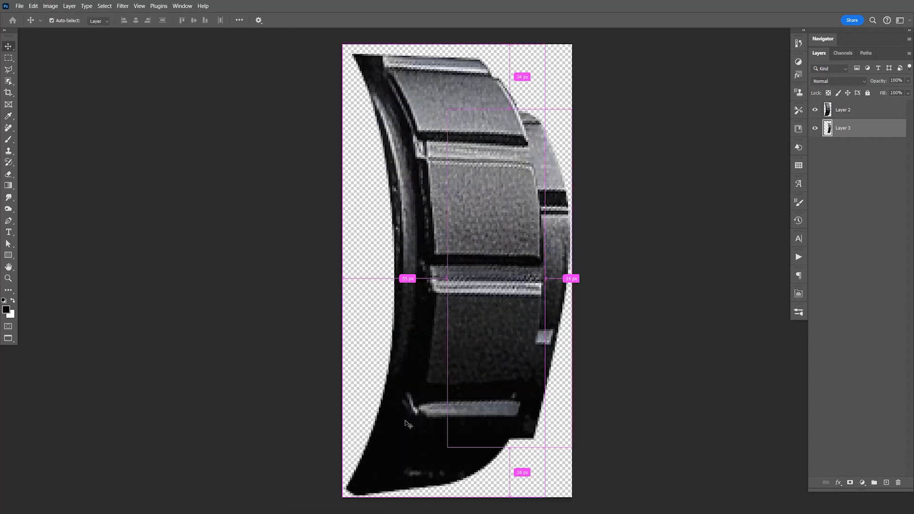
key(ctrl+w)
- Show the Flash Light copy layer and move its remaining body up, clear of the assembled head in the hand
key(space)
drag(549, 325, 351, 415)
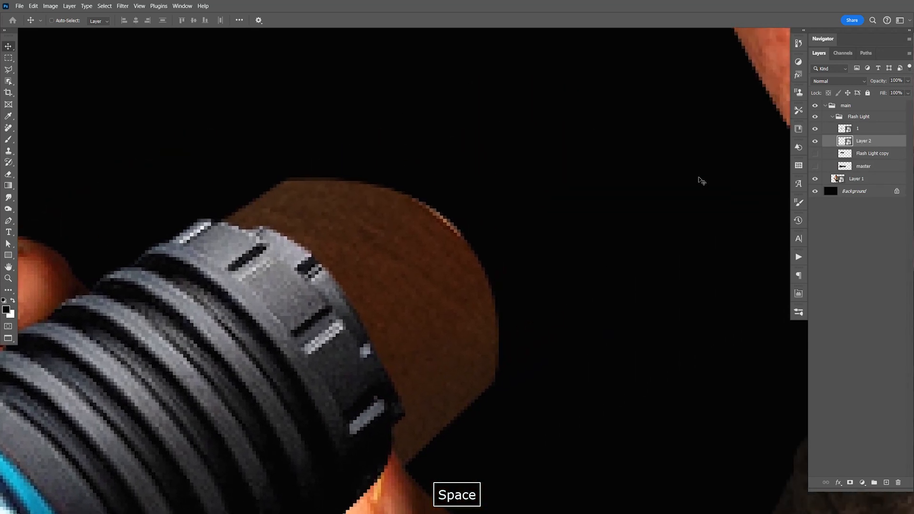
click(815, 154)
click(846, 154)
key(ctrl+minus)
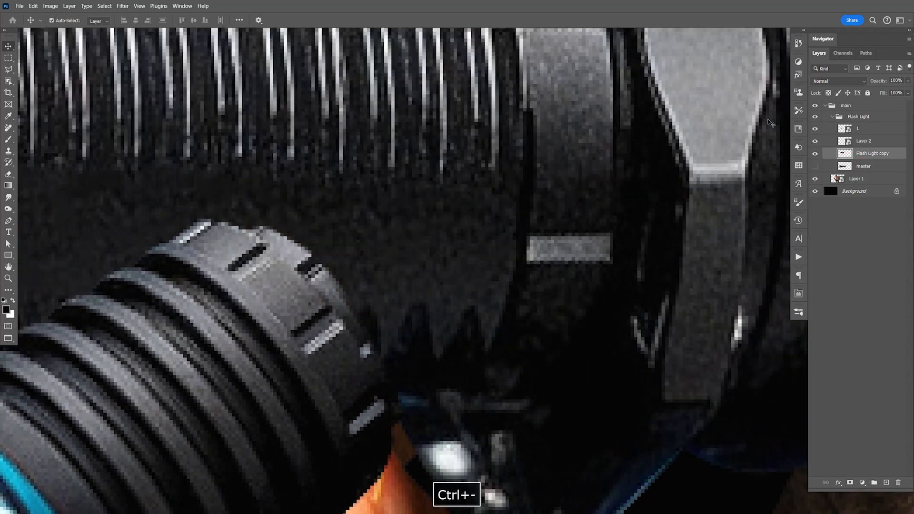
key(ctrl+minus)
key(ctrl+minus)
key(ctrl+minus)
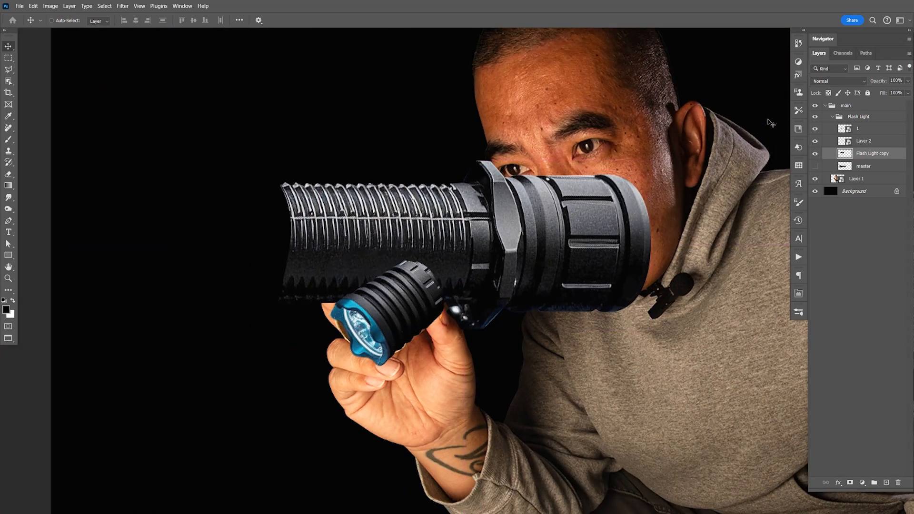
key(z)
click(508, 219)
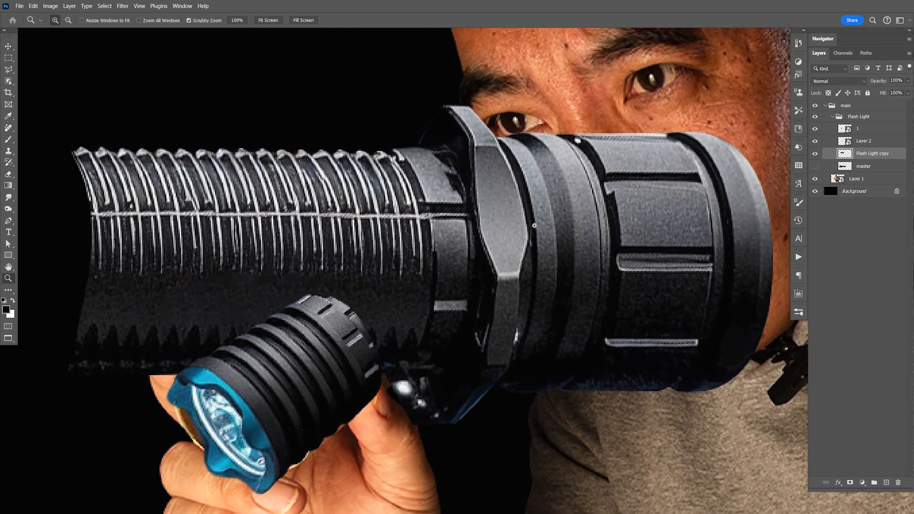
key(v)
drag(560, 305, 565, 229)
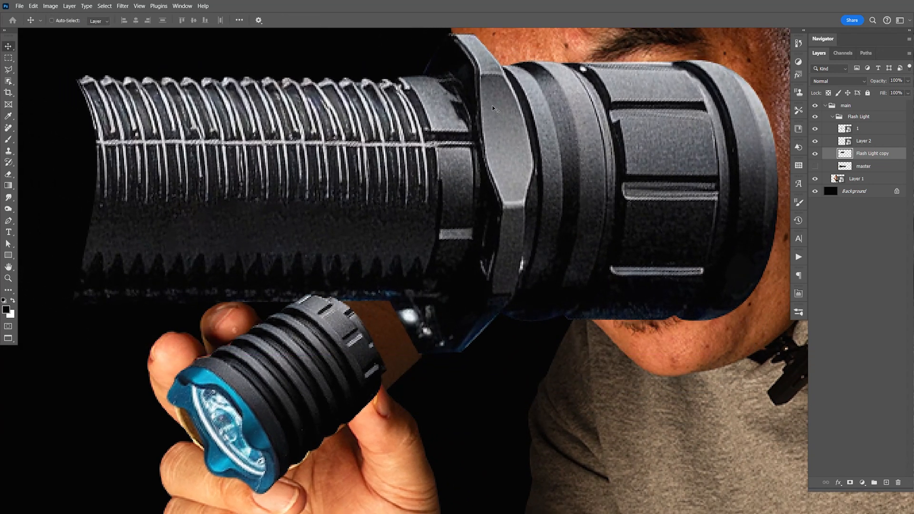
- Trace a closed Pen path around the hexagonal collar on the Flash Light copy layer
key(p)
click(395, 53)
click(425, 74)
drag(472, 124, 477, 151)
click(467, 269)
click(445, 298)
drag(415, 297, 416, 300)
click(400, 362)
click(437, 407)
click(493, 378)
click(501, 314)
drag(515, 290, 516, 282)
drag(537, 181, 536, 138)
drag(511, 75, 506, 66)
click(498, 47)
key(space)
drag(477, 31, 488, 69)
click(415, 66)
click(416, 121)
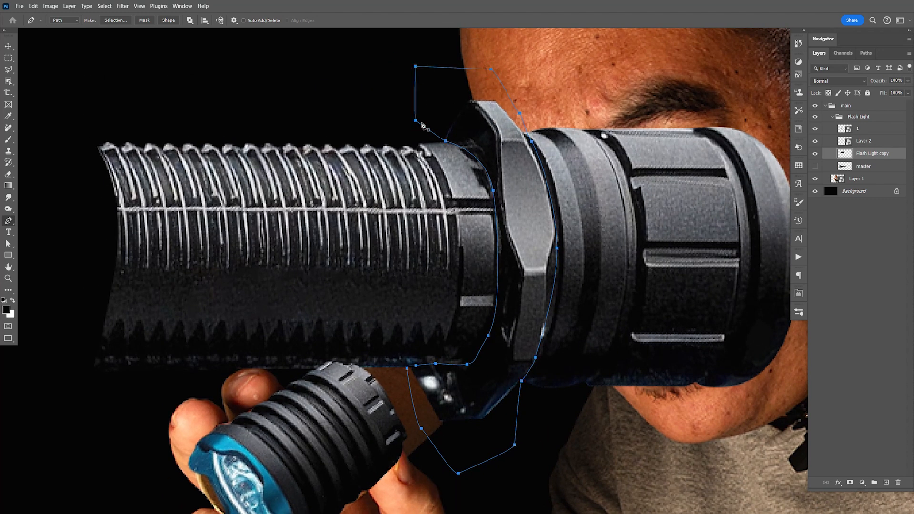
- Turn the path into a selection, cut the hexagonal collar to a new layer, hide Flash Light copy, and convert the collar to a Smart Object
right_click(478, 137)
click(513, 173)
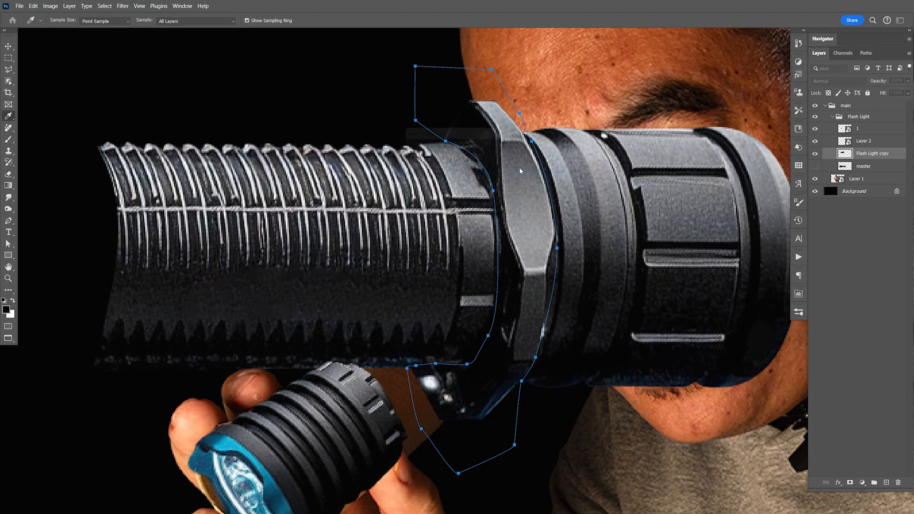
key(Return)
key(ctrl+shift+j)
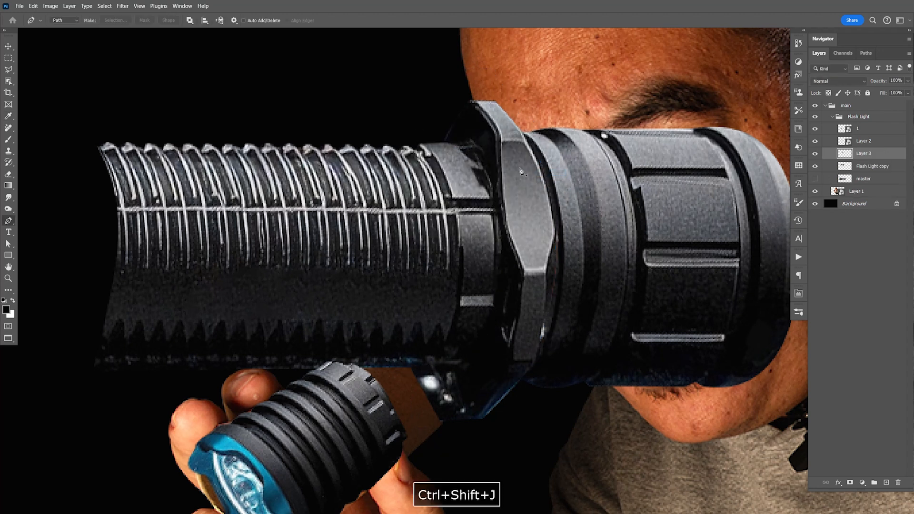
click(815, 167)
right_click(858, 154)
click(862, 286)
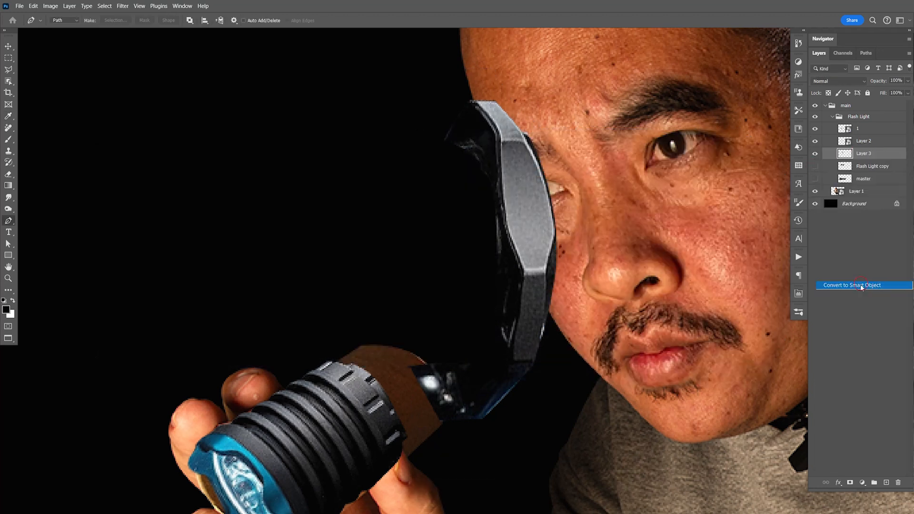
- Scale down the hexagonal collar, rotate it counterclockwise, and position it behind the flashlight head at the end of the brown tube
key(ctrl+t)
drag(557, 100, 459, 277)
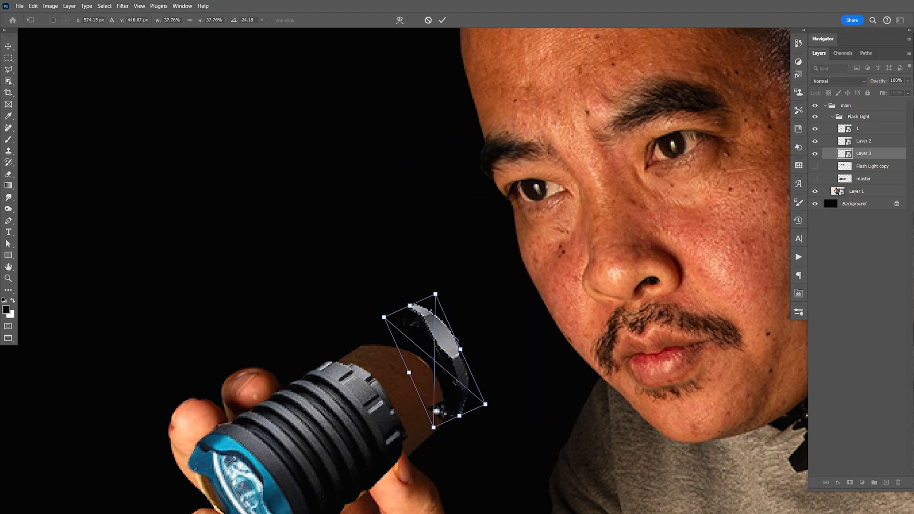
drag(483, 312, 469, 302)
drag(468, 361, 459, 359)
drag(488, 386, 507, 244)
key(Return)
key(shift+Right)
key(shift+Down)
- Lighten the Background layer to dark gray by raising the black output level in Levels, and save the document
click(857, 207)
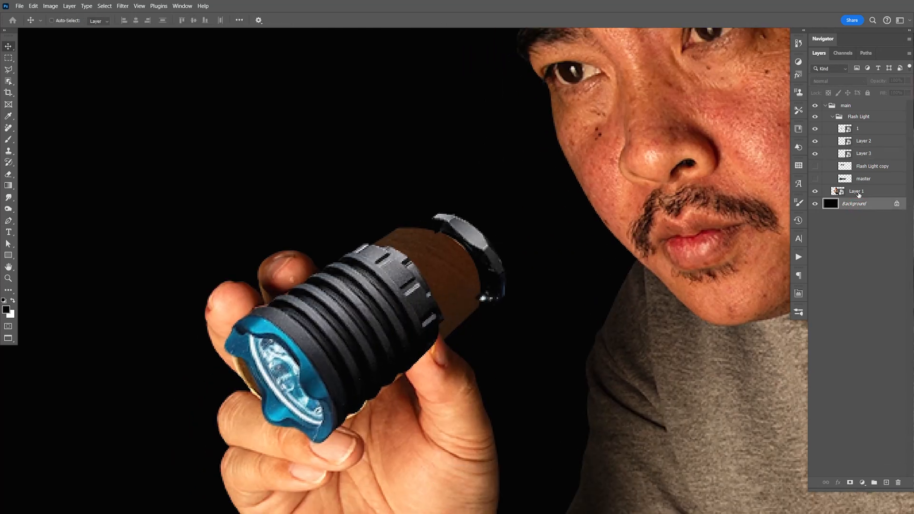
key(ctrl+l)
drag(661, 356, 675, 362)
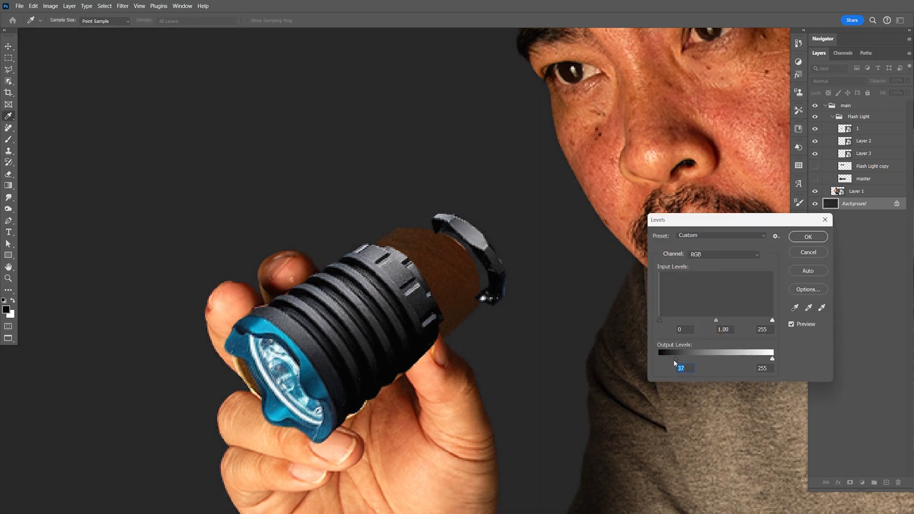
click(801, 241)
key(v)
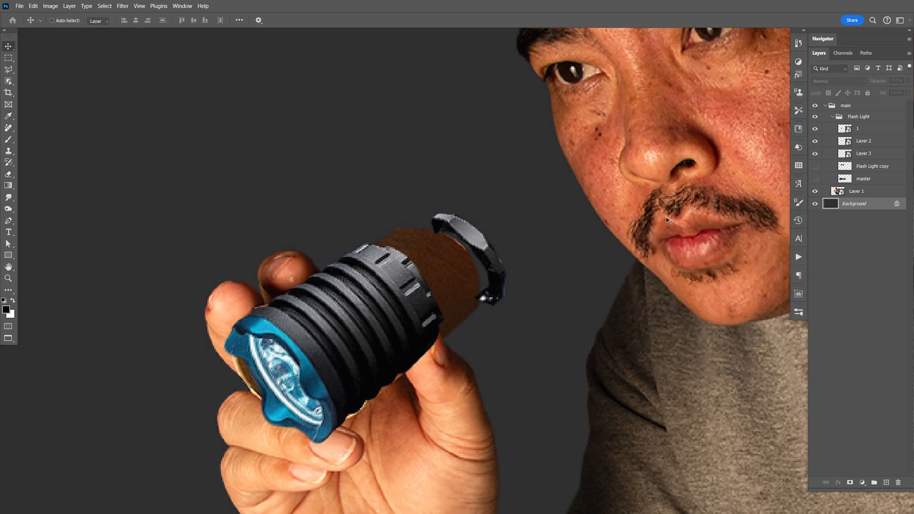
drag(581, 326, 577, 306)
key(ctrl+s)
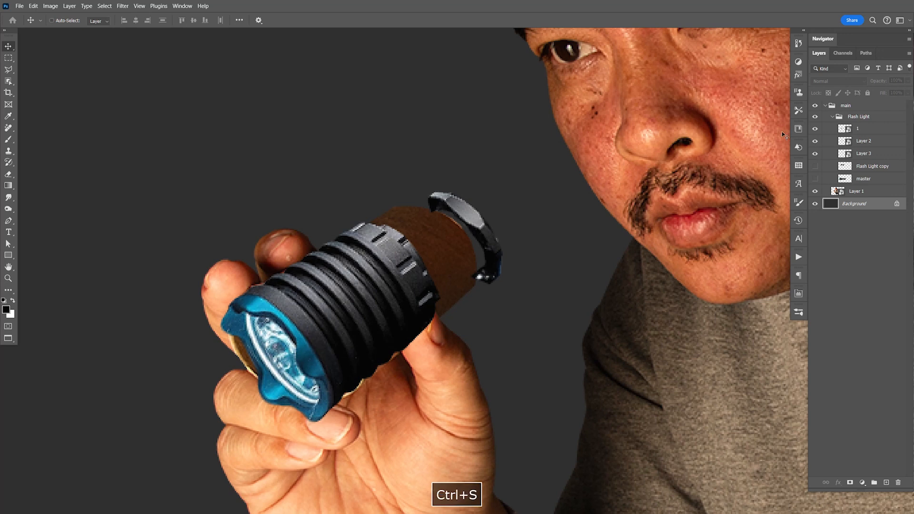
- Rename Layer 2 as 2 and Layer 3 as 4
click(864, 154)
double_click(862, 142)
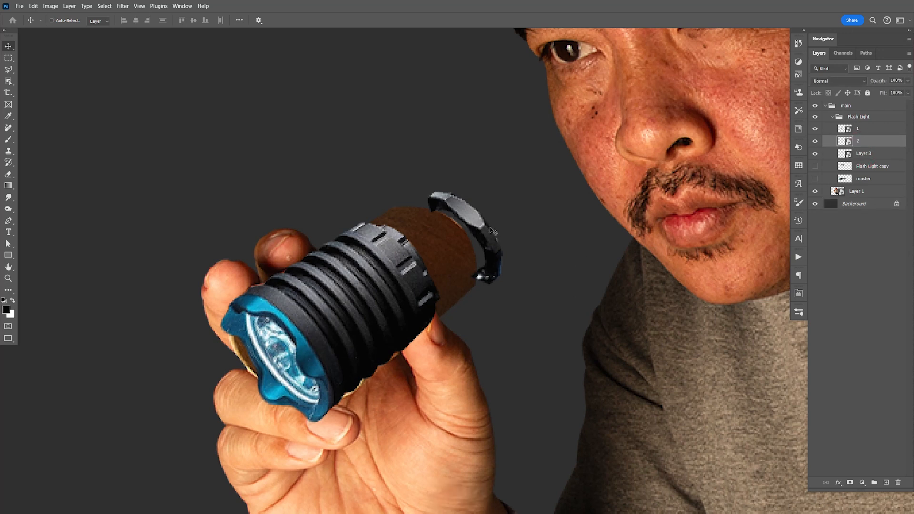
click(869, 153)
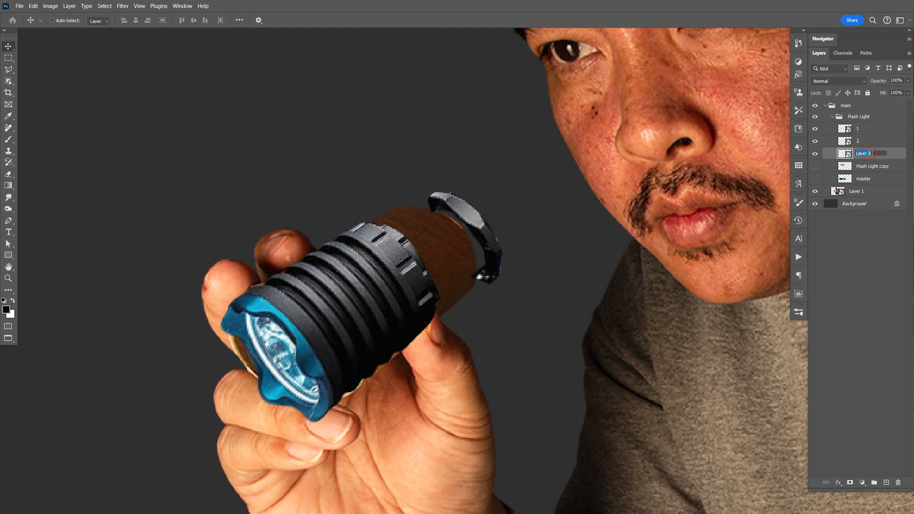
- Move the hexagonal collar on layer 4 slightly up and left at the end of the tube
drag(519, 245, 523, 237)
key(Left)
key(Left)
key(Left)
key(Left)
key(Left)
key(Left)
key(Left)
key(Left)
key(Left)
key(Left)
key(Left)
key(Left)
key(Left)
key(Left)
key(Left)
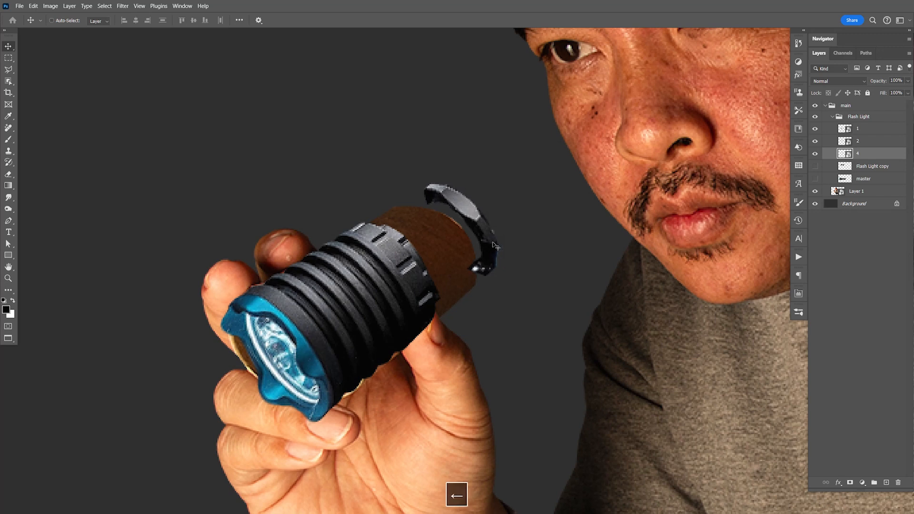
- Show the Flash Light copy layer and trace a closed Pen path around the smooth band at its far end
click(815, 166)
click(867, 166)
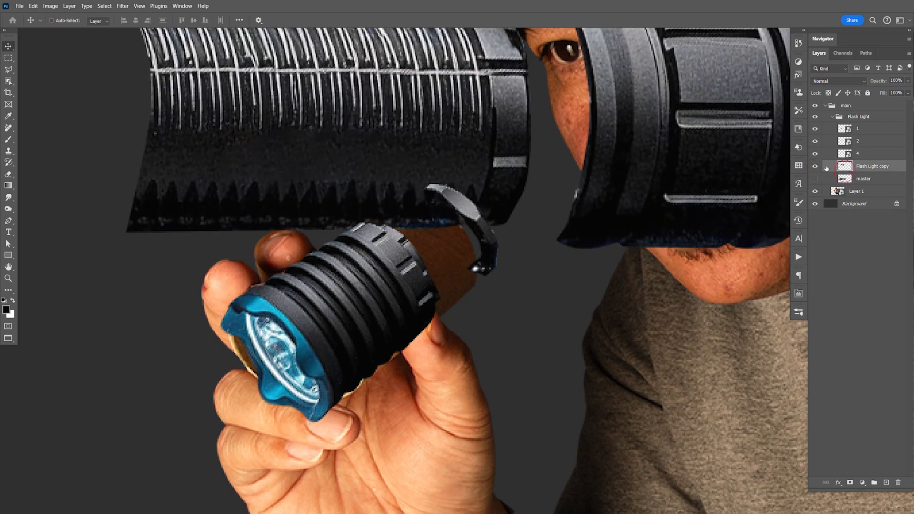
drag(762, 163, 624, 246)
key(p)
click(567, 55)
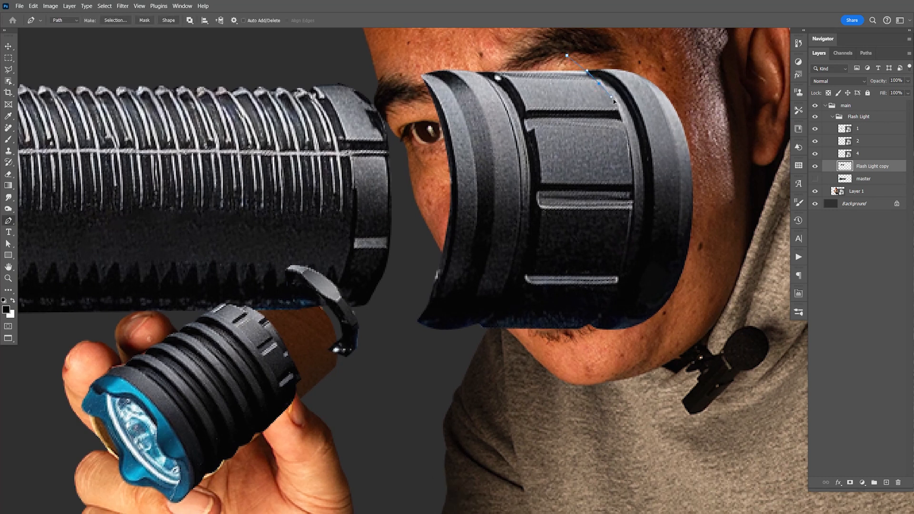
drag(631, 248, 621, 294)
click(582, 332)
drag(577, 376, 582, 374)
drag(692, 390, 698, 354)
click(740, 287)
click(750, 143)
click(721, 80)
click(635, 56)
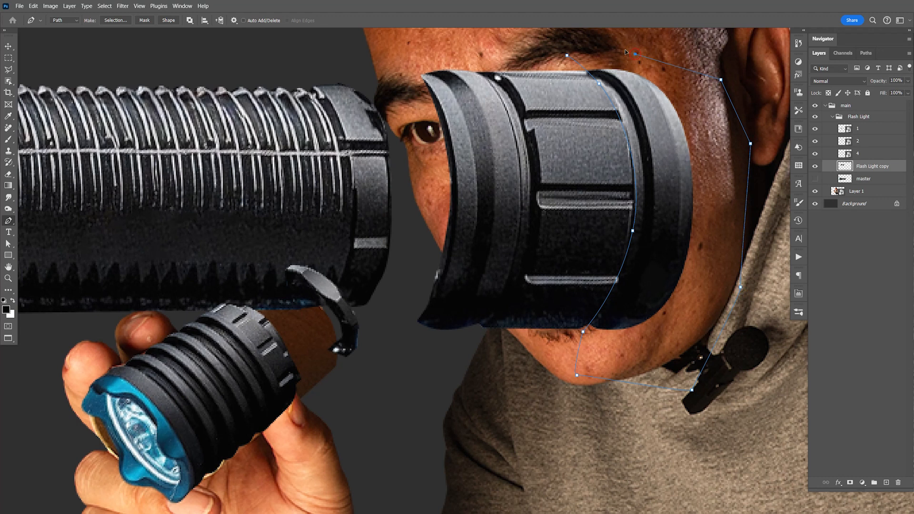
- Turn the path into a selection with 0 feather, cut the end band to a new layer, and hide Flash Light copy
right_click(672, 151)
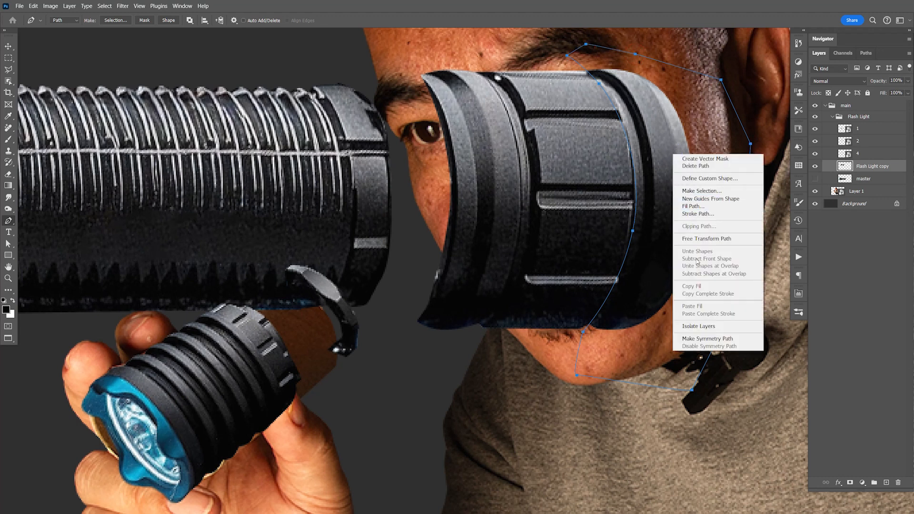
click(709, 190)
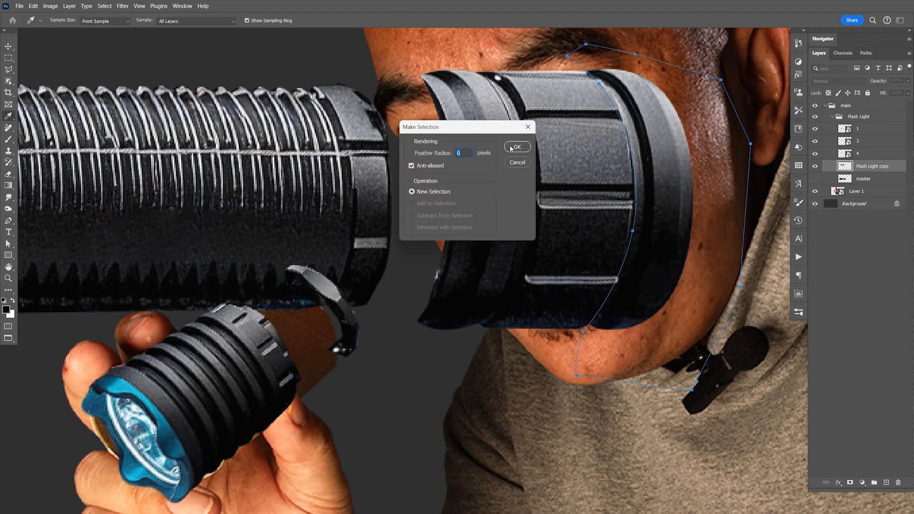
click(515, 147)
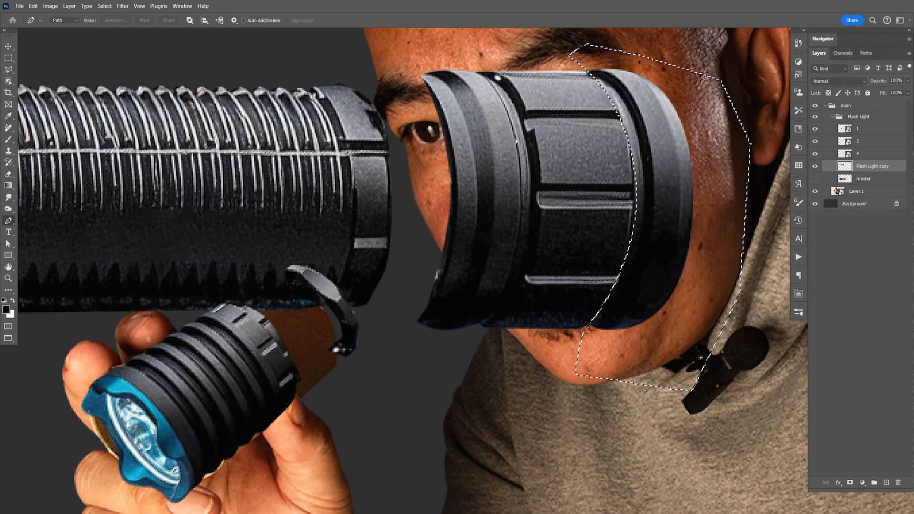
key(ctrl+shift+j)
click(815, 178)
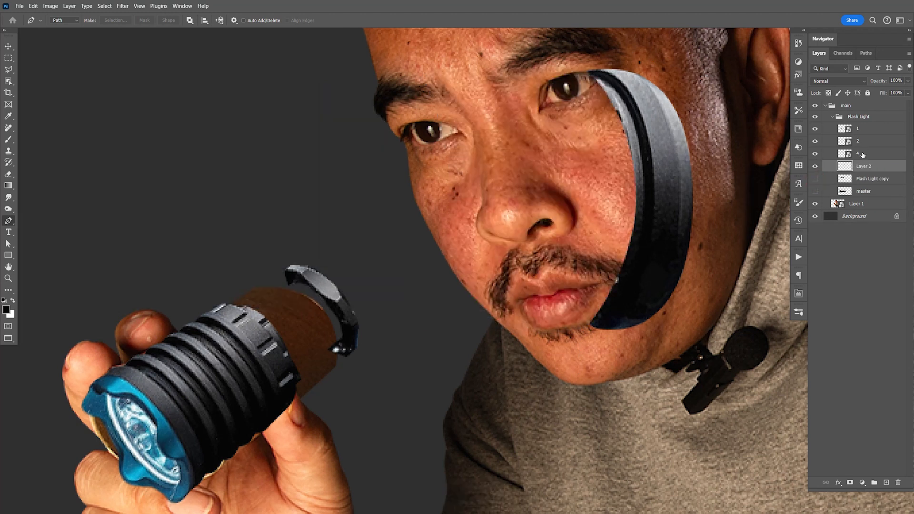
- Convert the end band's layer to a Smart Object and rename it 5
right_click(862, 161)
click(859, 294)
double_click(862, 166)
- Scale the end band to about 35%, rotate it about -43 degrees, and place it directly behind the hexagonal collar
key(ctrl+t)
drag(696, 70, 578, 244)
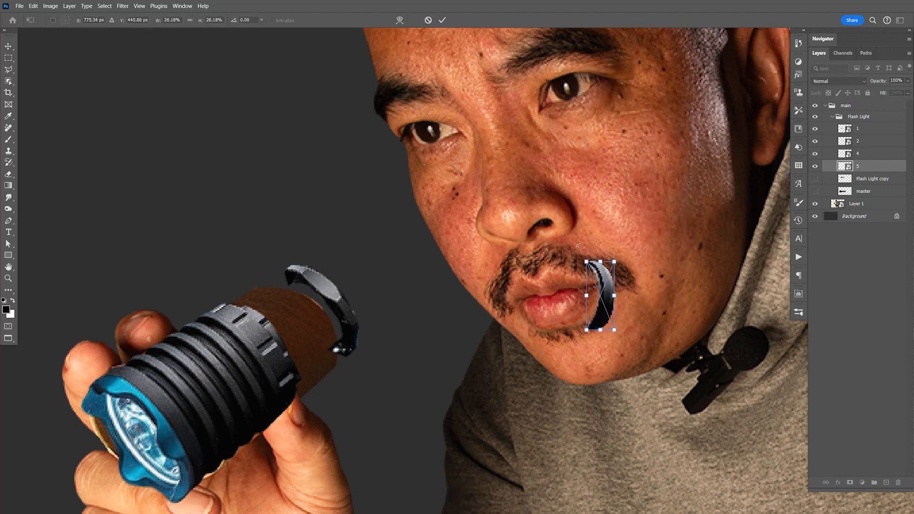
drag(632, 315, 365, 321)
key(ctrl+t)
key(Return)
key(Right)
key(Right)
key(Right)
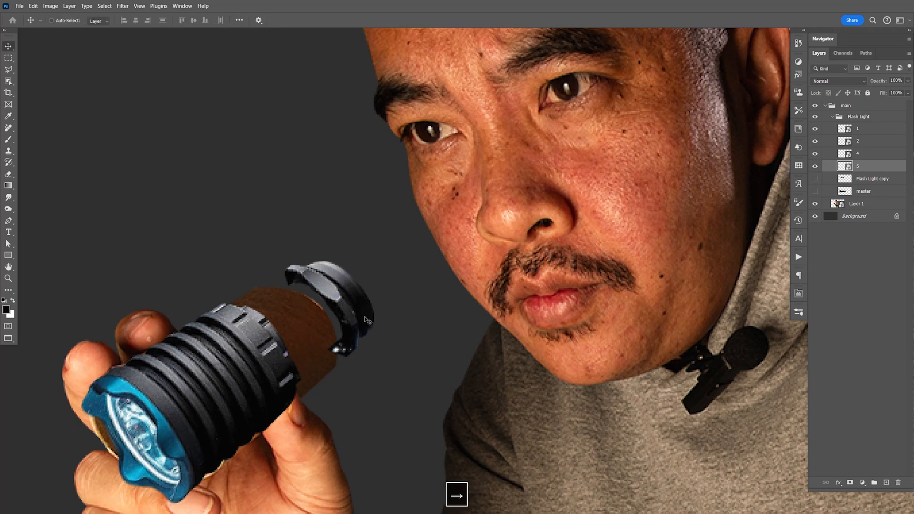
- Rotate the end band slightly clockwise so it lines up with the hexagonal collar
key(ctrl+t)
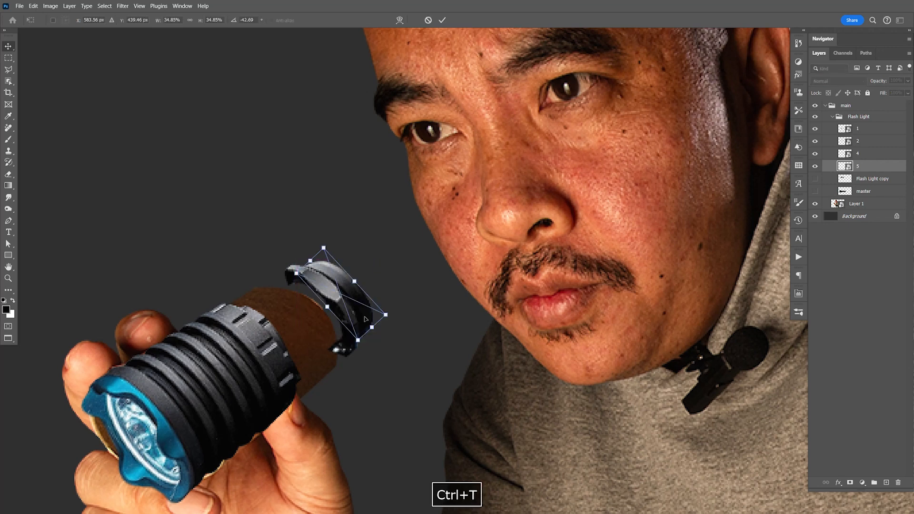
drag(397, 239, 402, 245)
key(Return)
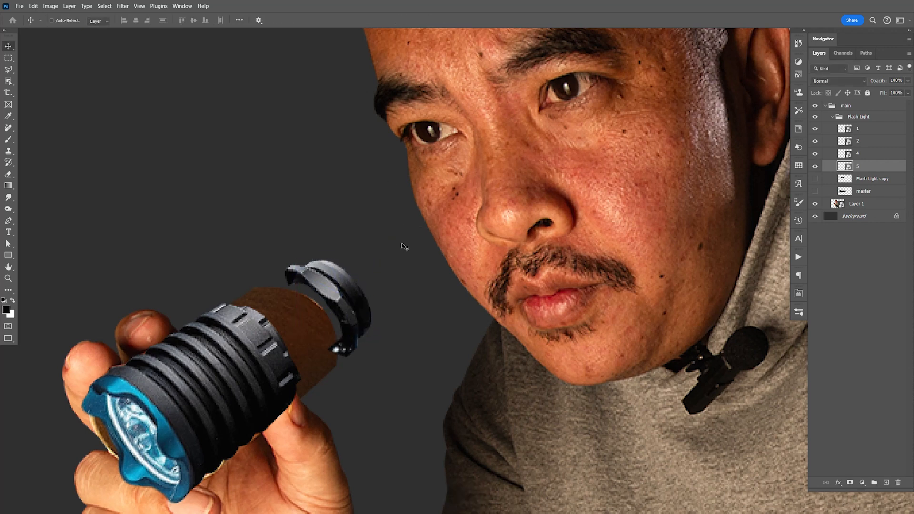
- Move layers 4 and 5 together up and right, away from the flashlight head along its axis, and save the document
key(space)
drag(472, 300, 516, 269)
shift+click(874, 153)
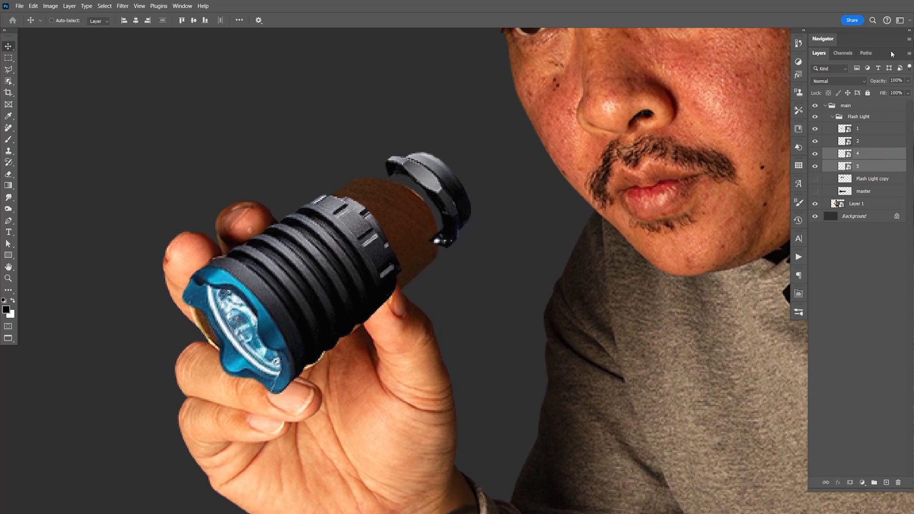
key(shift+Right)
key(shift+Right)
key(shift+Up)
key(shift+Up)
key(shift+Down)
key(Up)
key(Up)
key(Up)
key(Left)
key(Down)
key(Left)
key(Left)
key(Left)
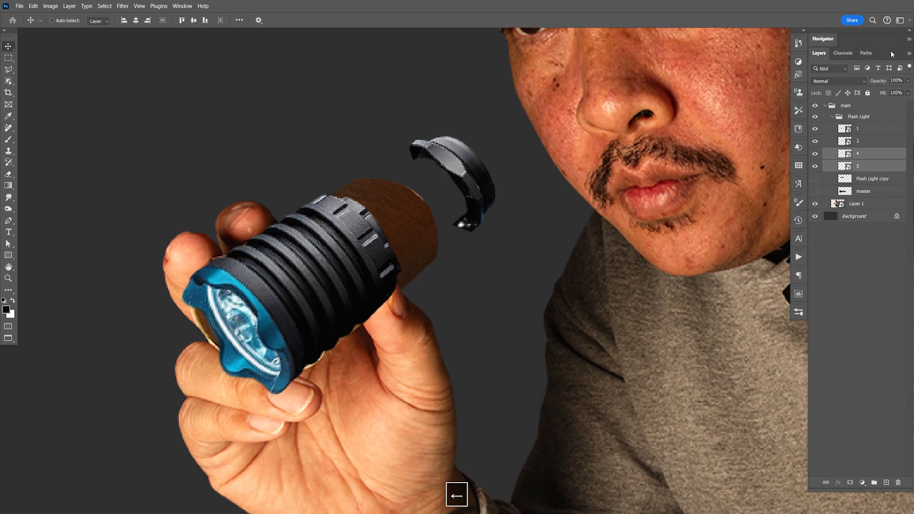
key(ctrl+s)
- Show the Flash Light copy layer and trace a closed Pen path around the collar-end portion of the ribbed tube
click(816, 178)
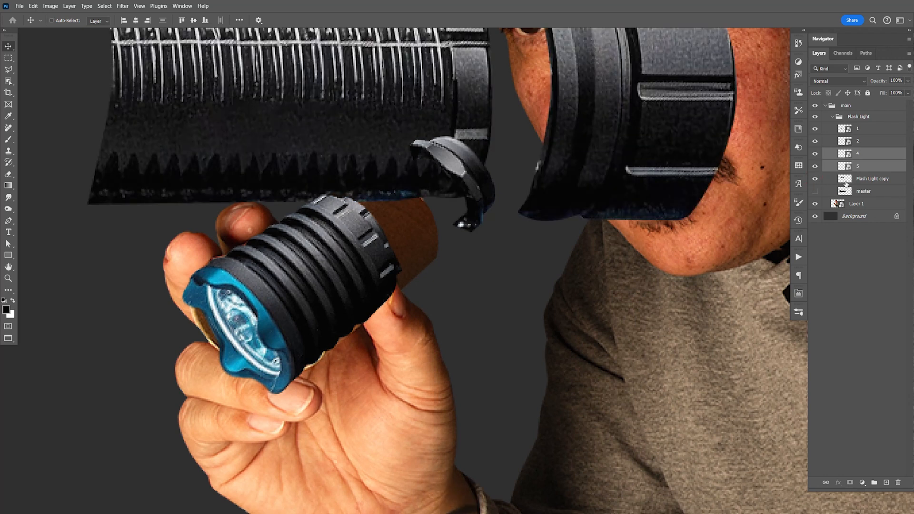
click(871, 178)
drag(633, 115, 694, 203)
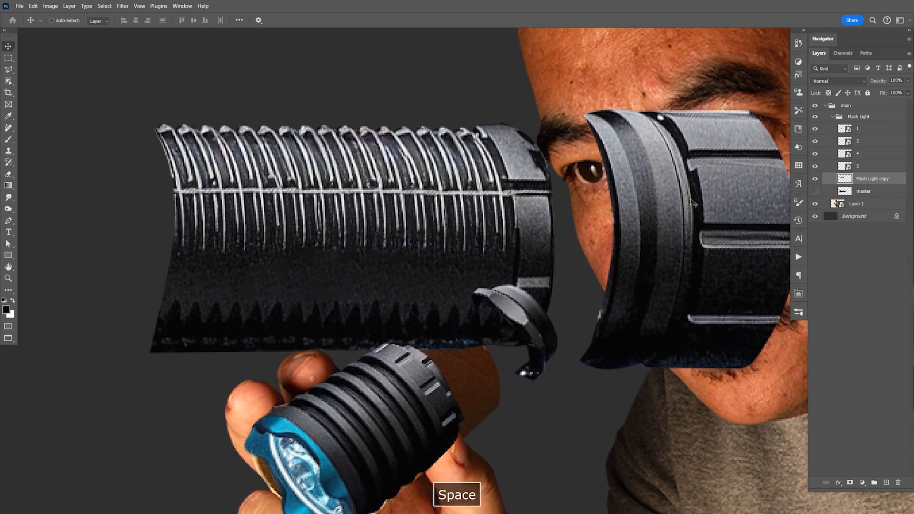
key(p)
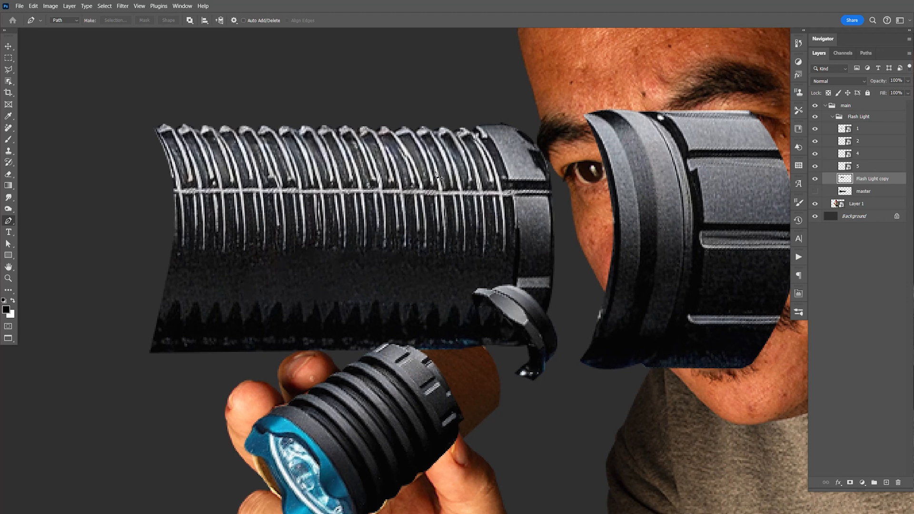
click(321, 104)
drag(357, 174, 362, 202)
drag(361, 292, 354, 336)
drag(344, 354, 347, 382)
click(524, 426)
click(555, 383)
click(577, 318)
click(570, 153)
click(541, 96)
click(443, 75)
click(322, 104)
- Turn the path into a selection with 0 feather, copy the ribbed tube section to a new layer, and hide Flash Light copy
right_click(443, 179)
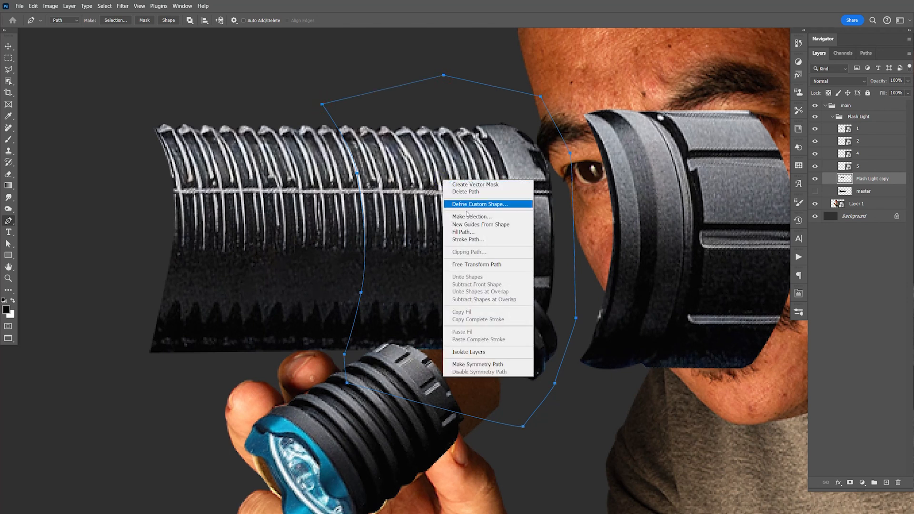
click(479, 218)
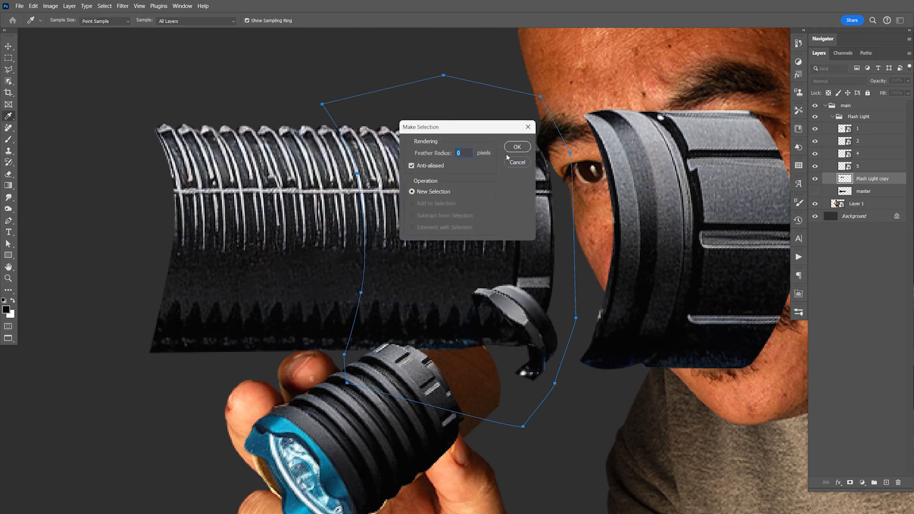
click(516, 147)
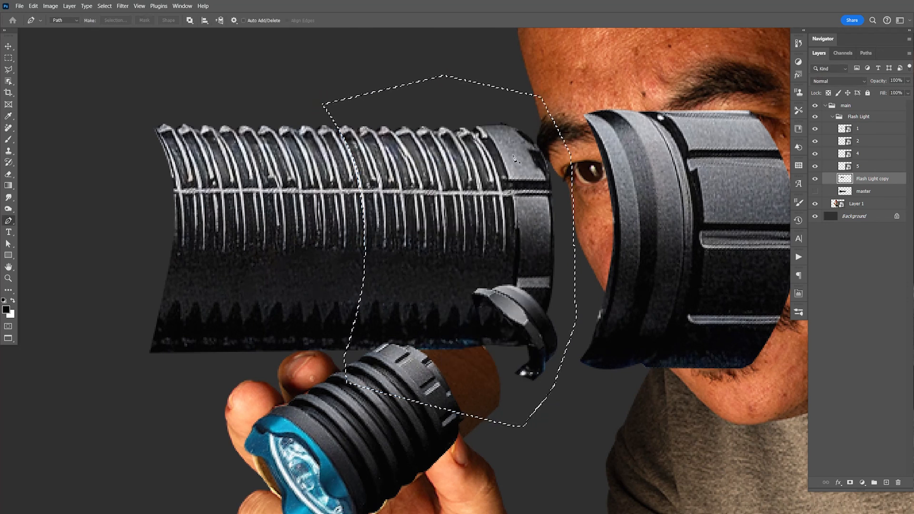
key(ctrl+j)
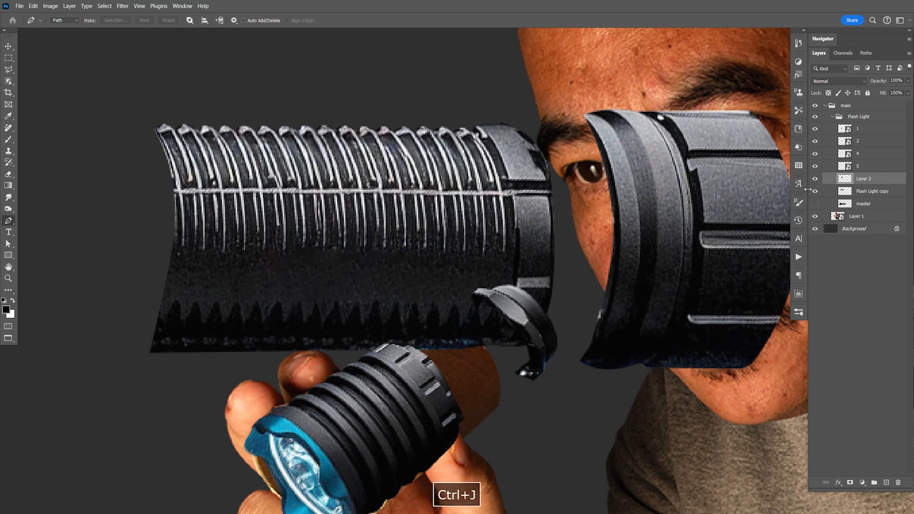
click(816, 193)
key(v)
key(ctrl+t)
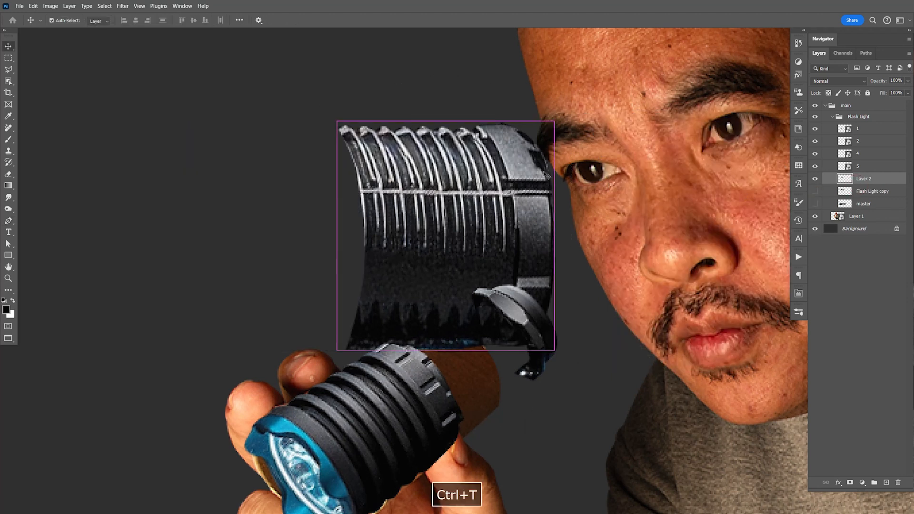
drag(553, 123, 425, 283)
key(ctrl+z)
- Convert the ribbed section's layer to a Smart Object, place it between layers 2 and 4, and rename it 3
right_click(864, 183)
click(849, 313)
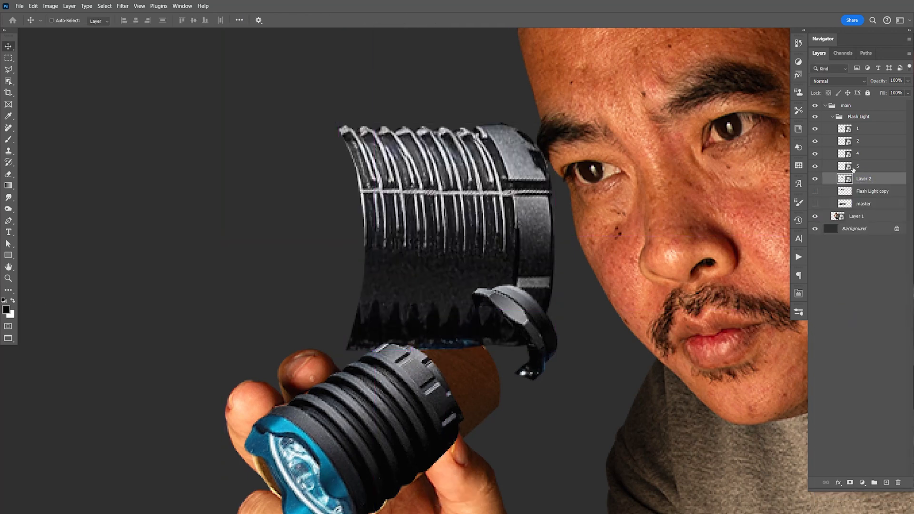
drag(864, 154, 871, 151)
double_click(863, 154)
text(3)
key(Return)
- Transform layer 3: scale it to about 43%, rotate it about -35°, fit it between the ribbed head and tail collar, and stretch its width to about 47.2%
key(ctrl+t)
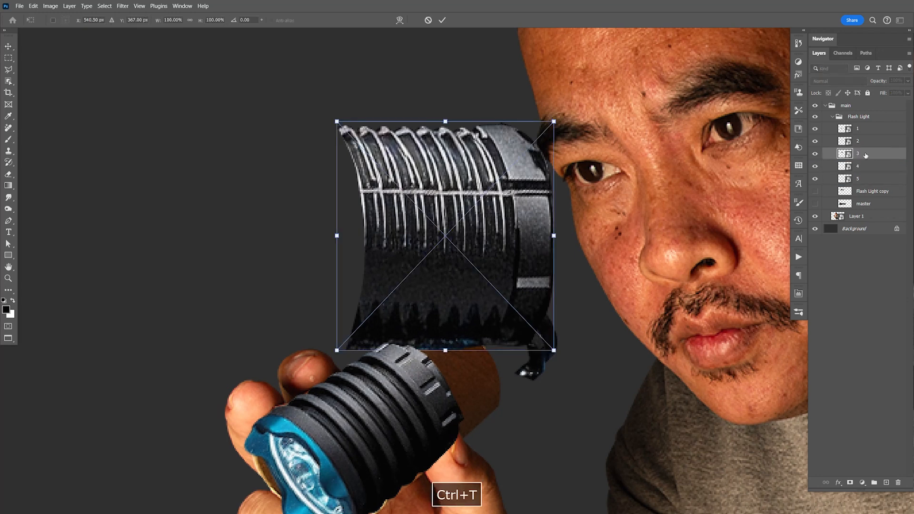
drag(548, 120, 435, 268)
drag(456, 263, 427, 218)
drag(384, 283, 470, 342)
drag(524, 371, 536, 369)
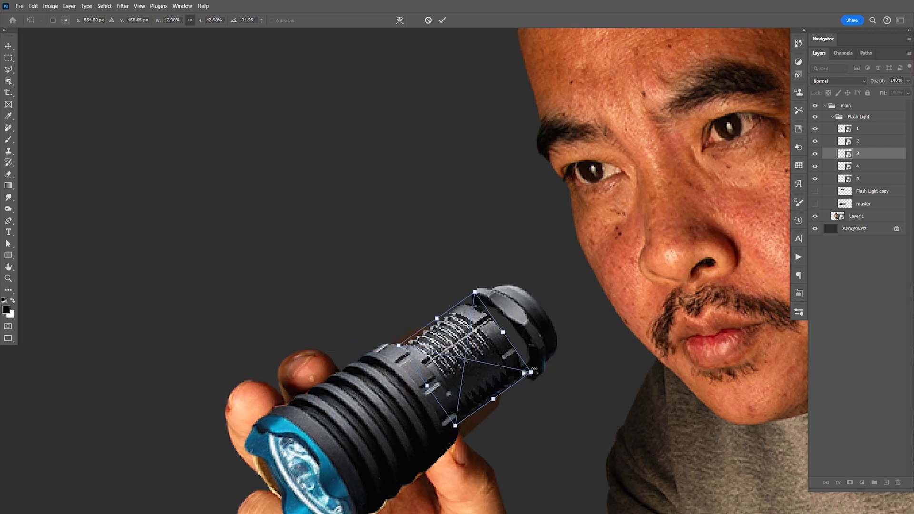
drag(504, 333, 513, 329)
key(Return)
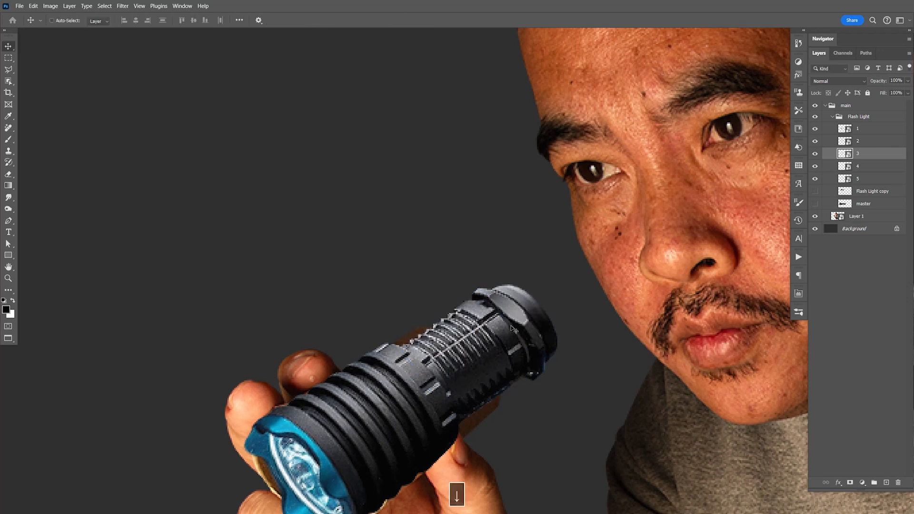
- Rotate layer 3 slightly to about -35.3° and nudge it left and down against the flashlight head
key(space)
drag(541, 378, 536, 297)
key(ctrl+t)
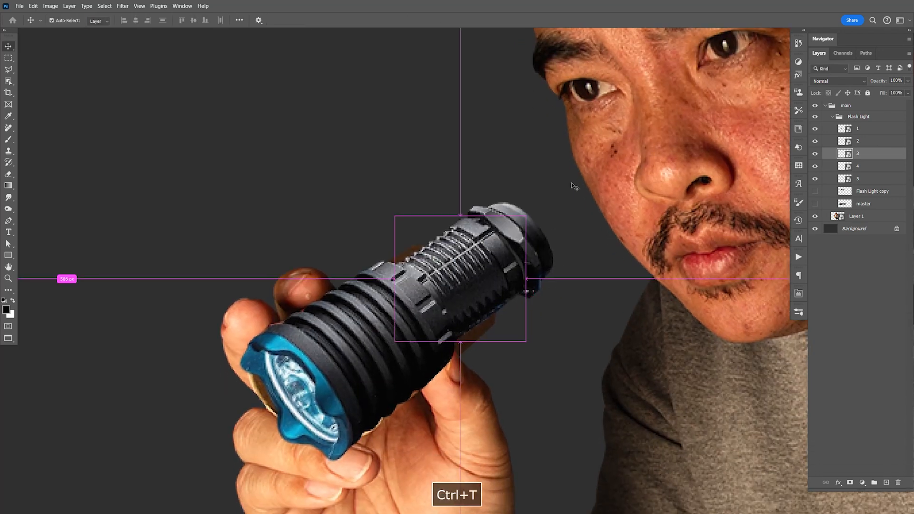
drag(534, 174, 534, 173)
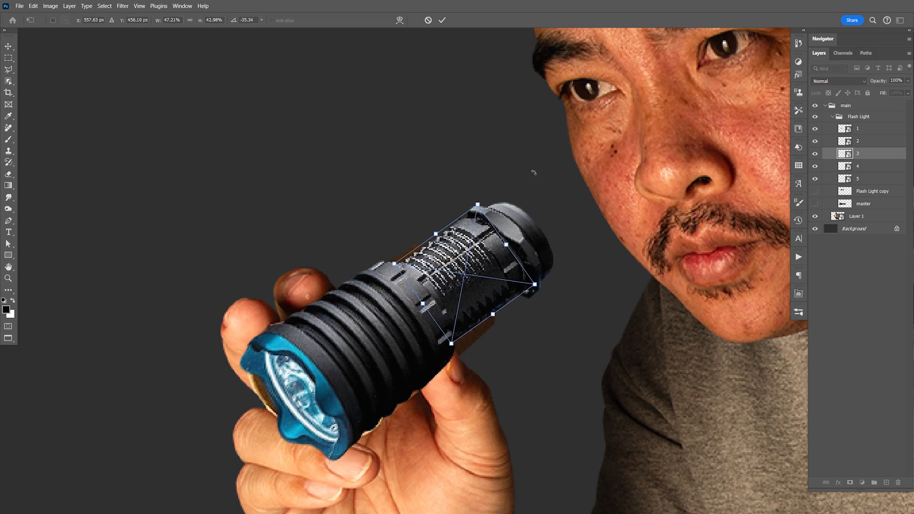
key(Return)
key(Left)
key(Left)
key(Down)
key(Down)
key(Up)
key(Down)
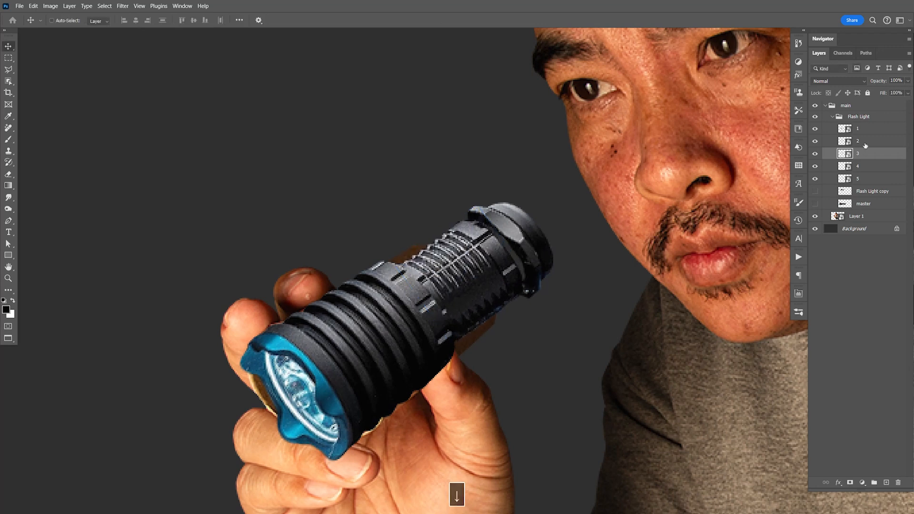
- Nudge layers 4 and 5 together slightly left and down to close up the tail end with the ribbed section
click(865, 167)
shift+click(867, 178)
key(Left)
key(Left)
key(Left)
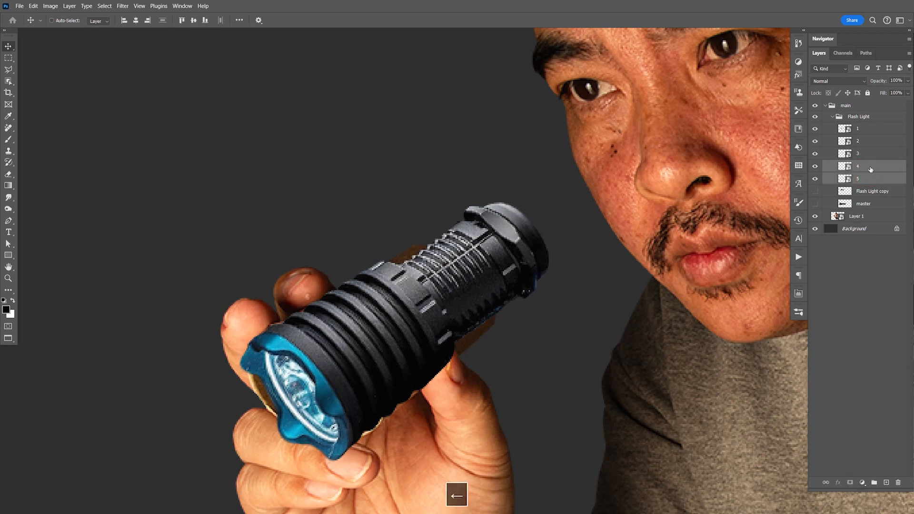
key(Right)
key(Right)
key(Down)
key(Down)
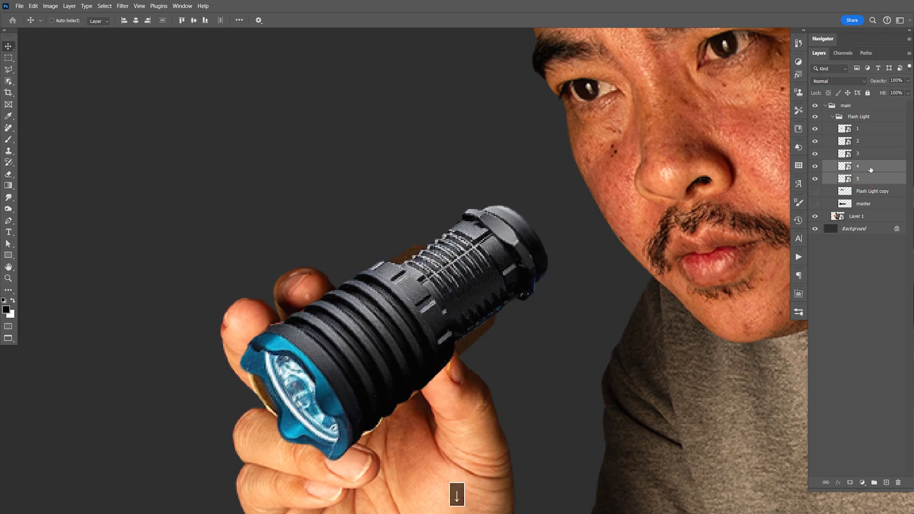
key(Left)
- Try merging a duplicate of the Flash Light group into one layer with the original group hidden, and undo it
key(space)
drag(504, 450, 605, 302)
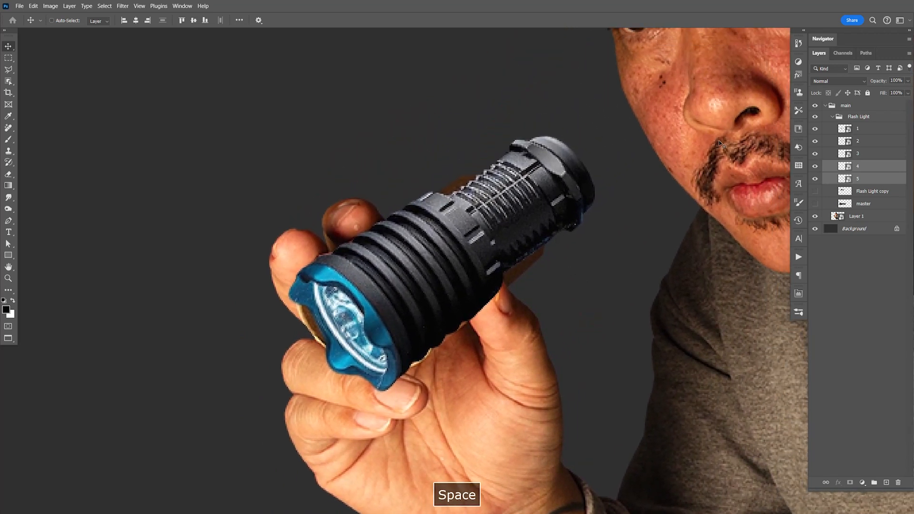
click(858, 117)
click(833, 117)
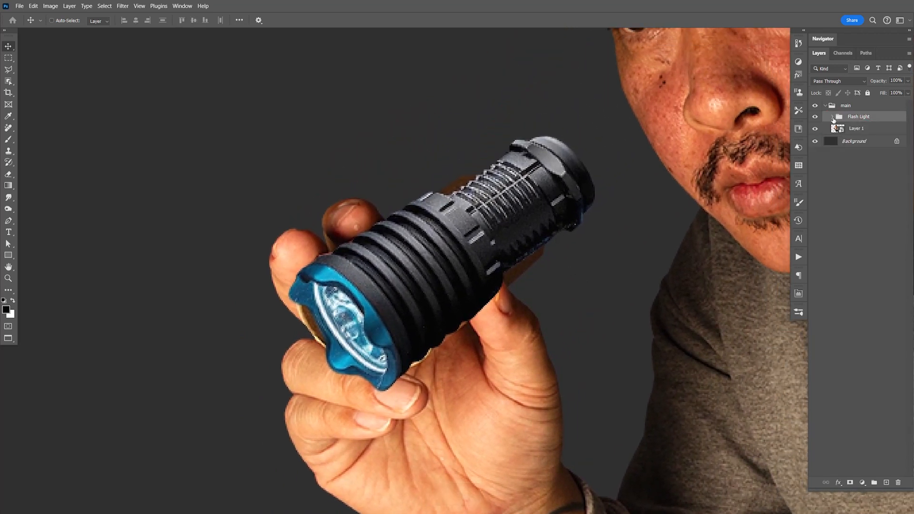
key(ctrl+j)
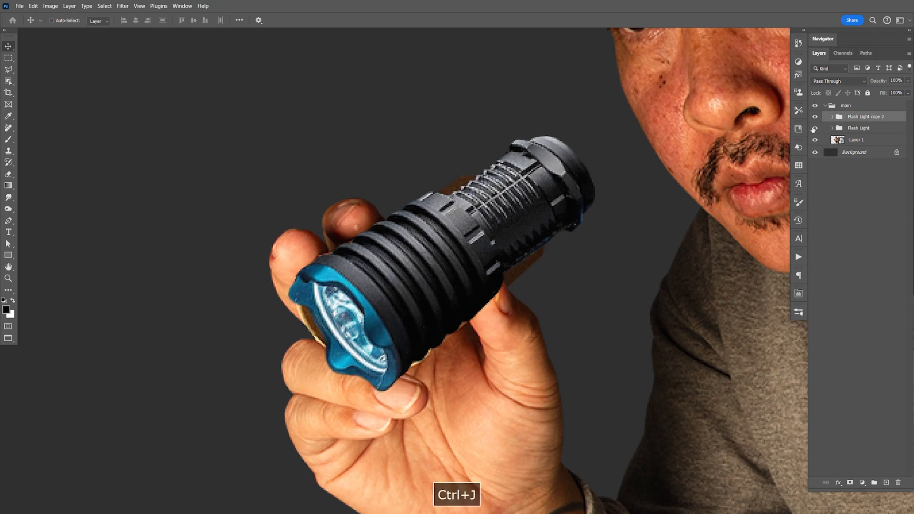
key(ctrl+e)
click(815, 129)
key(ctrl+t)
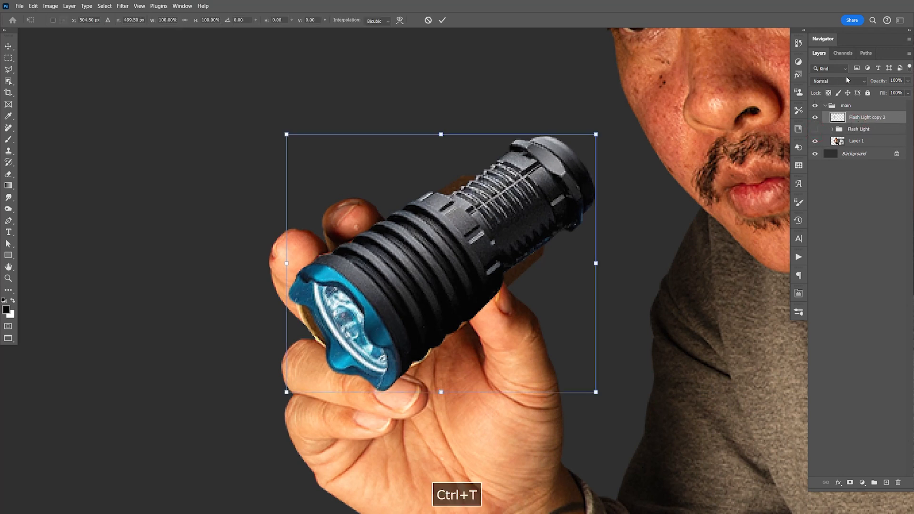
key(Return)
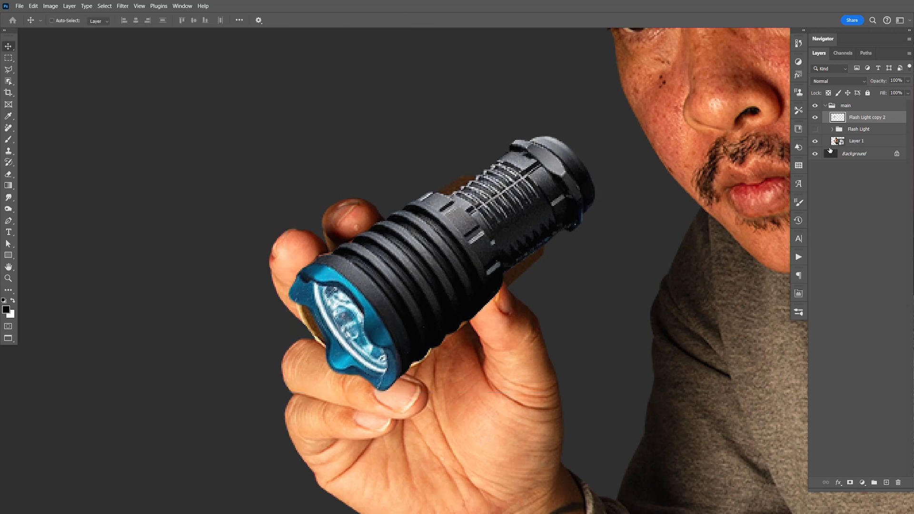
key(ctrl+z)
key(ctrl+z)
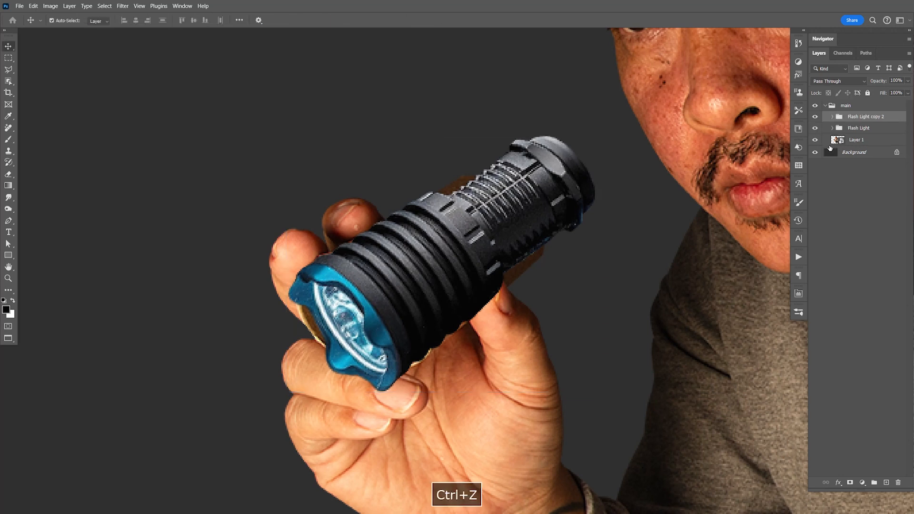
click(832, 118)
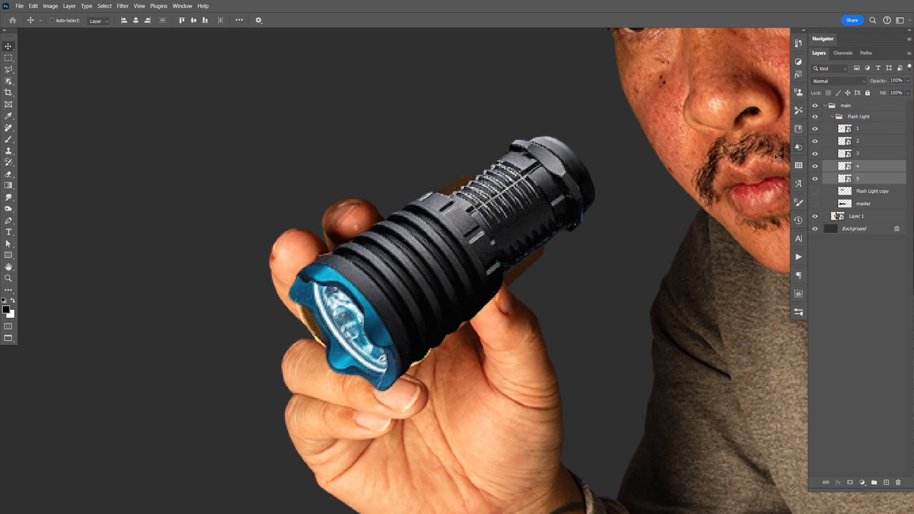
- Rotate layer 3, the ribbed tube section, to about -37.8°
key(z)
drag(561, 235, 592, 266)
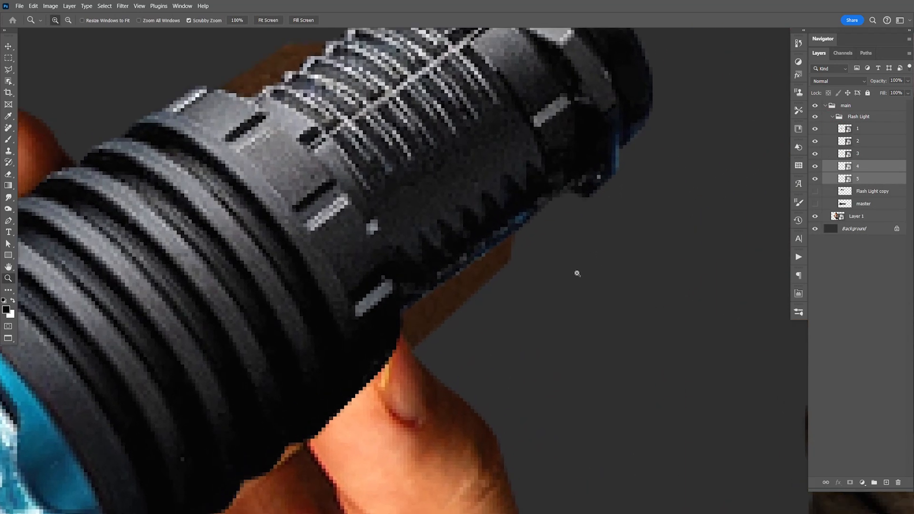
key(space)
drag(589, 217, 579, 294)
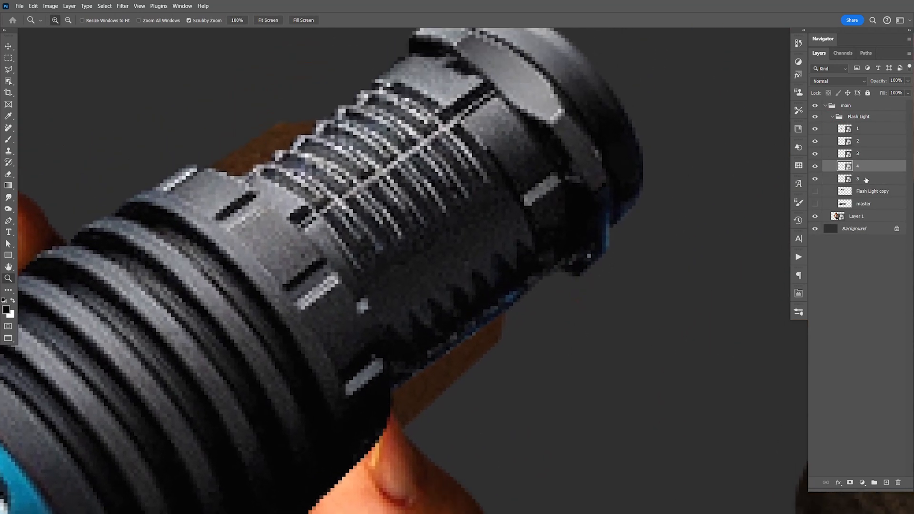
click(864, 154)
key(ctrl+t)
drag(610, 140, 604, 137)
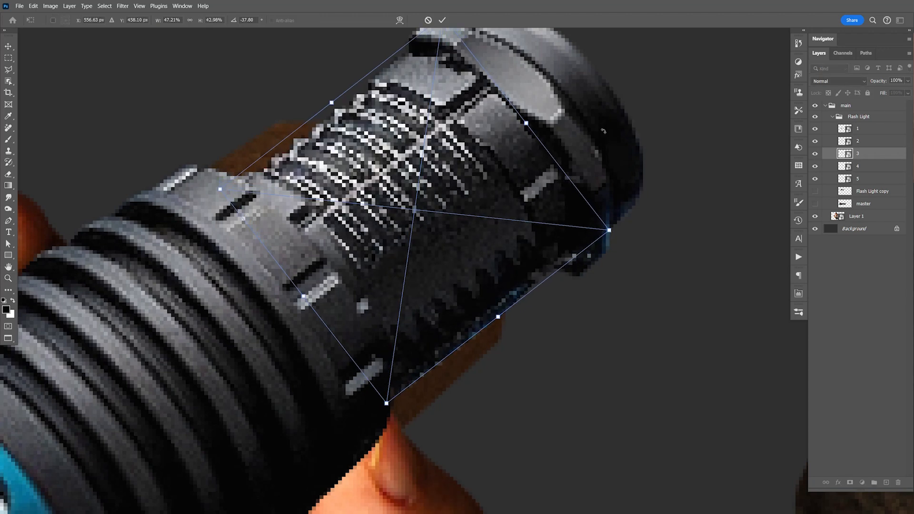
key(Return)
- Nudge layer 3 left and down along the flashlight's axis, further into the head section
key(z)
key(v)
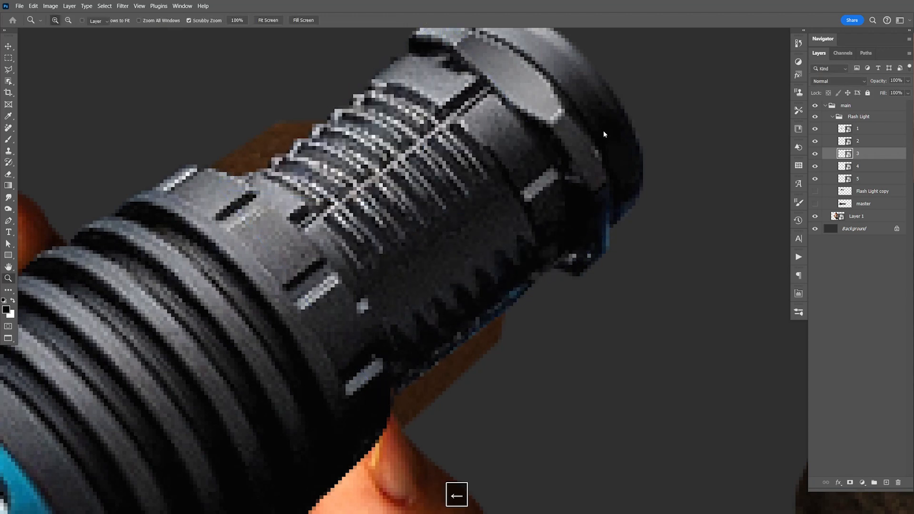
key(Left)
key(Left)
key(Left)
key(Left)
key(Left)
key(Left)
key(Down)
key(Down)
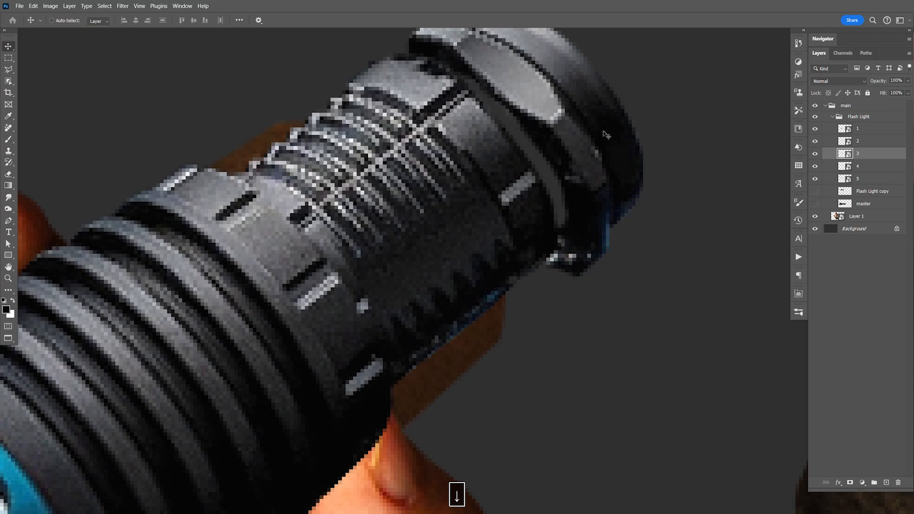
- Nudge layers 4 and 5 together left and slightly up until the collar meets the ribbed section
click(862, 169)
shift+click(862, 179)
drag(668, 232, 677, 321)
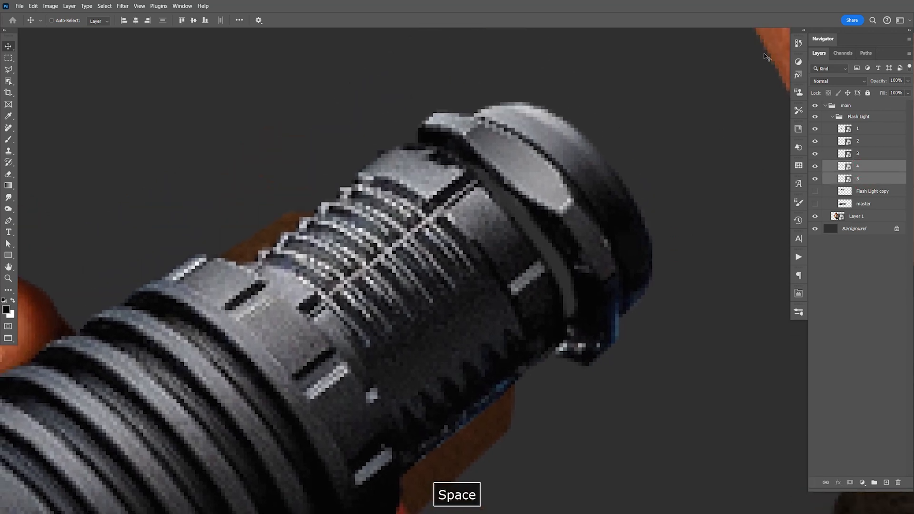
key(Left)
key(Left)
key(Left)
key(Left)
key(Left)
key(Left)
key(Up)
key(Up)
- Fine-tune layers 4 and 5 by nudging them slightly down, and save the document
key(Left)
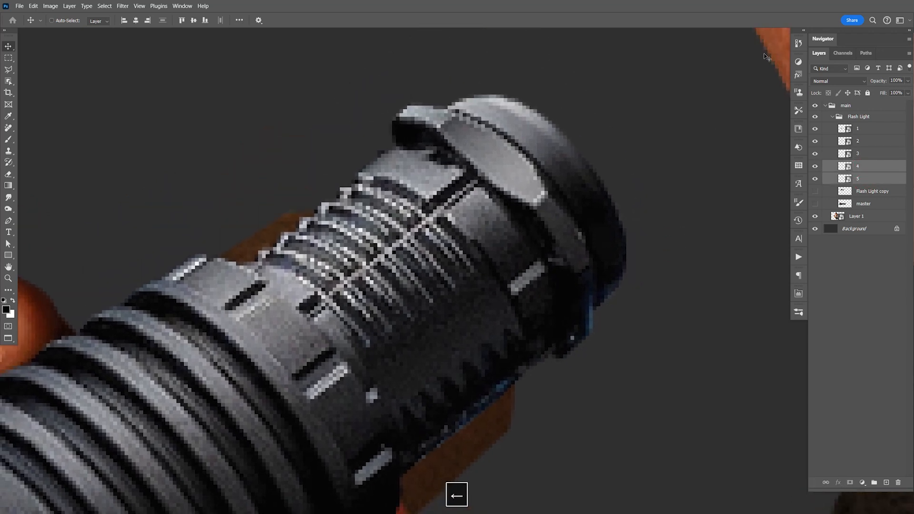
key(Down)
key(Down)
key(Right)
key(Up)
key(Left)
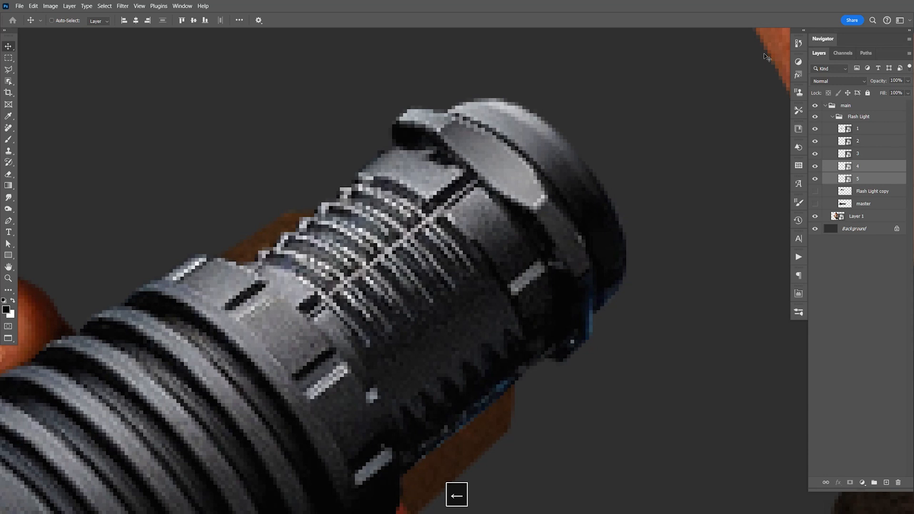
key(ctrl+s)
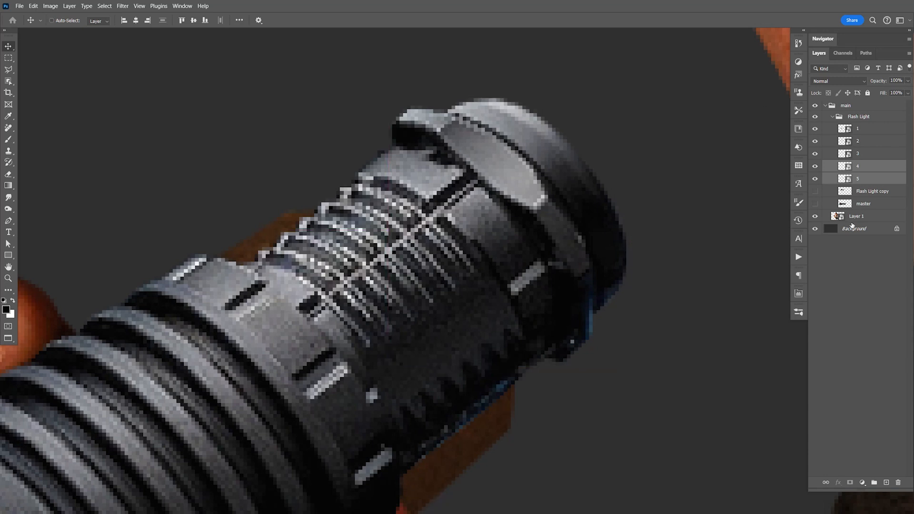
- Open Layer 1's Smart Object contents, add a layer mask, and set a 300 px brush with 100% hardness
click(838, 217)
double_click(839, 216)
key(z)
drag(322, 223, 370, 237)
click(849, 482)
key(b)
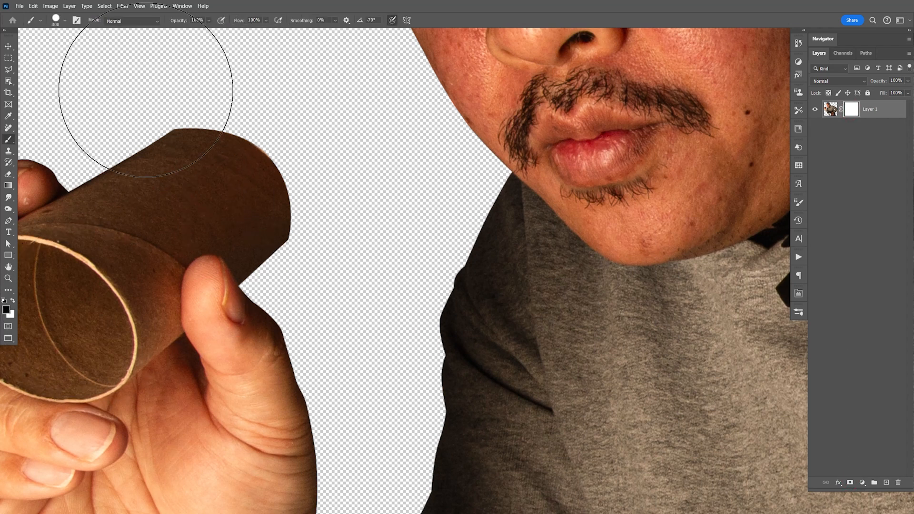
click(64, 20)
drag(100, 70, 107, 70)
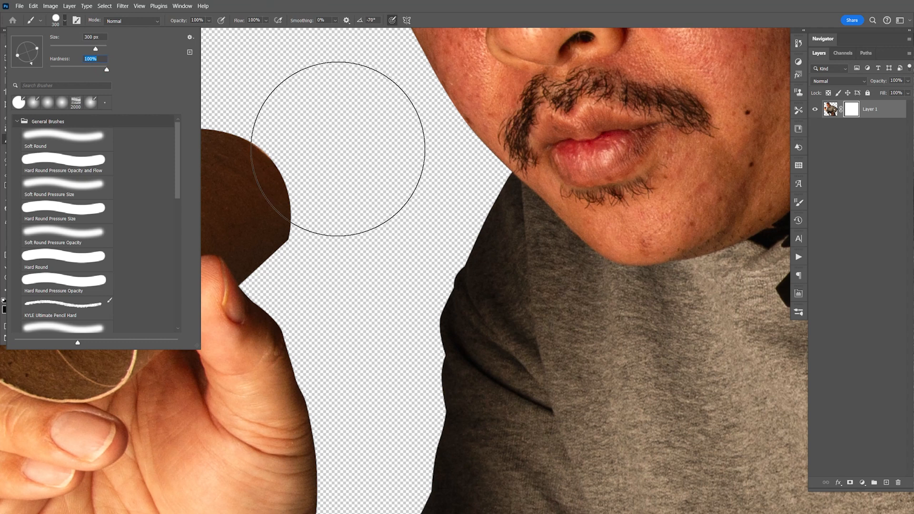
- Paint black on the mask to hide the far end of the cardboard tube, and save and close the Smart Object
click(333, 152)
click(331, 187)
mouse_move(331, 186)
mouse_down()
mouse_move(321, 219)
mouse_move(296, 167)
mouse_move(255, 129)
mouse_move(217, 117)
mouse_move(159, 127)
mouse_up()
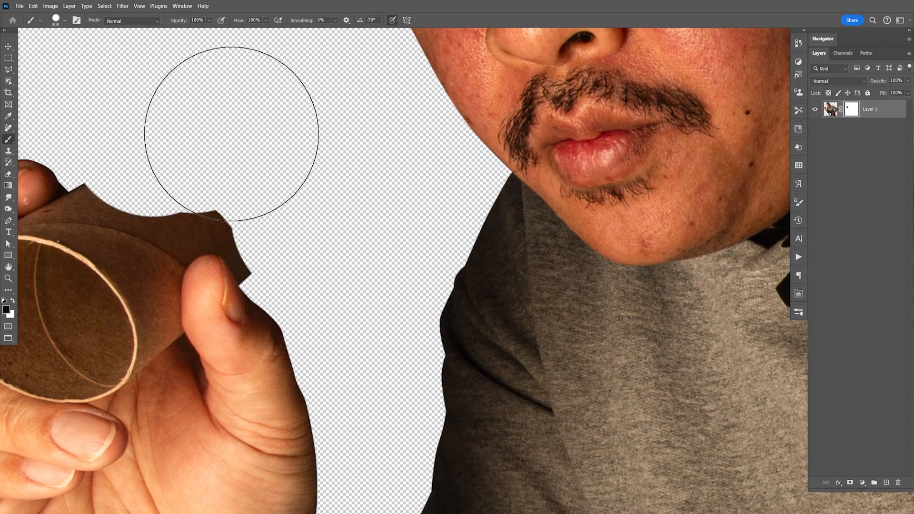
key(ctrl+s)
key(ctrl+w)
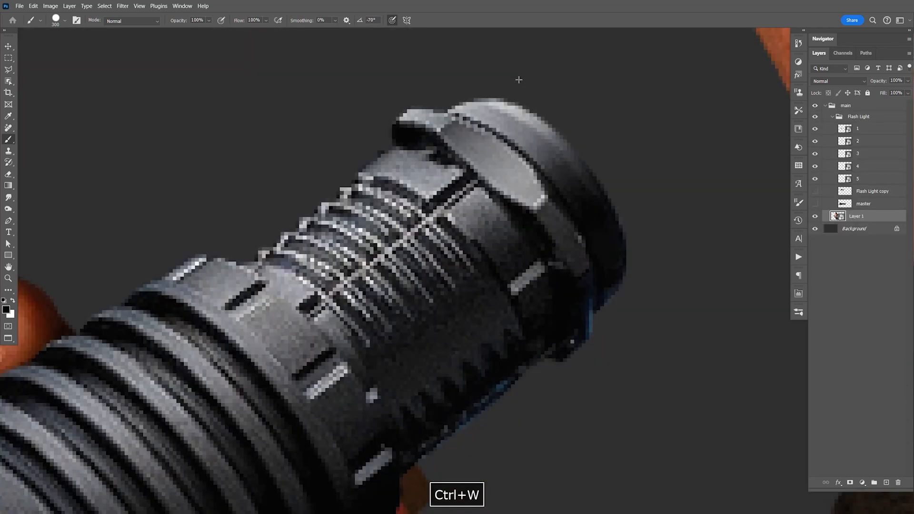
- Reopen Layer 1's Smart Object contents at the thumb and reduce the brush size to 50 px
key(v)
drag(494, 461, 492, 214)
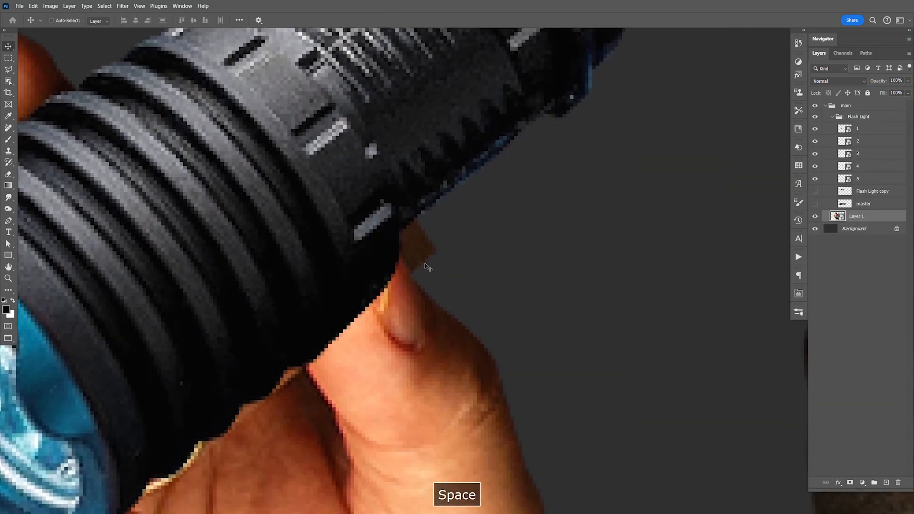
double_click(834, 217)
key(z)
drag(369, 231, 371, 251)
key(b)
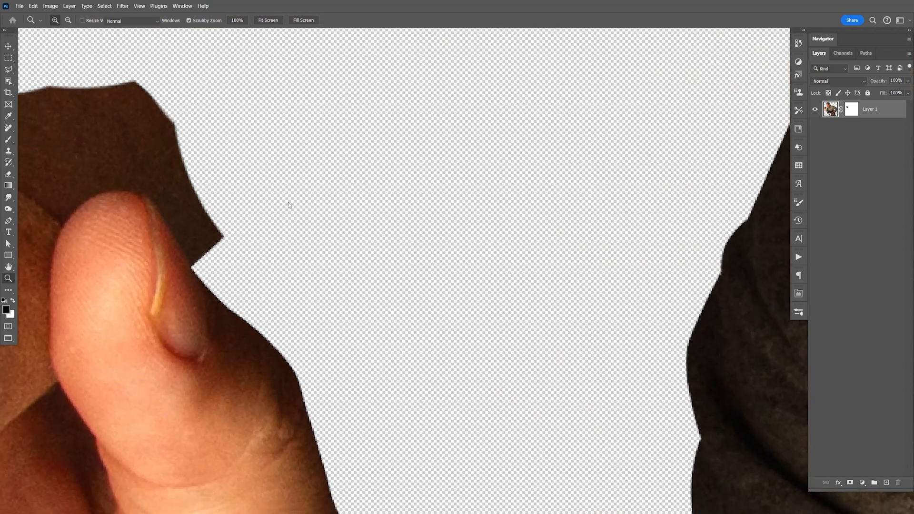
drag(293, 191, 397, 216)
key(bracketleft)
key(bracketleft)
key(bracketleft)
key(bracketleft)
key(bracketleft)
key(bracketleft)
key(bracketleft)
key(bracketleft)
key(bracketleft)
key(bracketleft)
key(bracketleft)
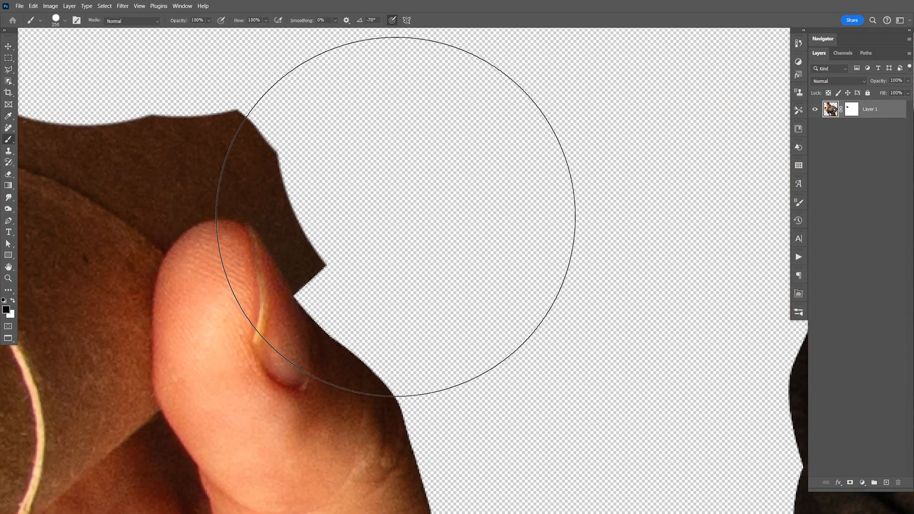
- Mask out the leftover cardboard along the outer edge of the thumb tip in Layer 1's mask, and save the Smart Object
click(325, 273)
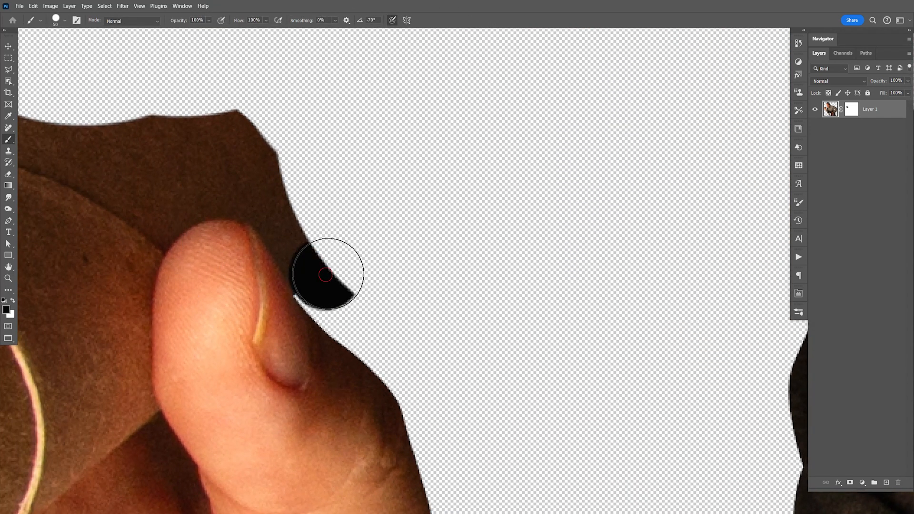
key(ctrl+z)
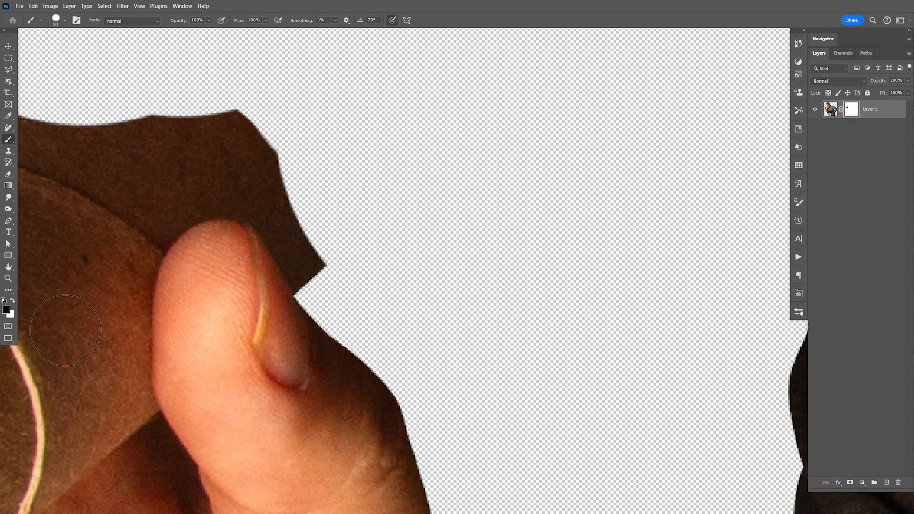
click(327, 271)
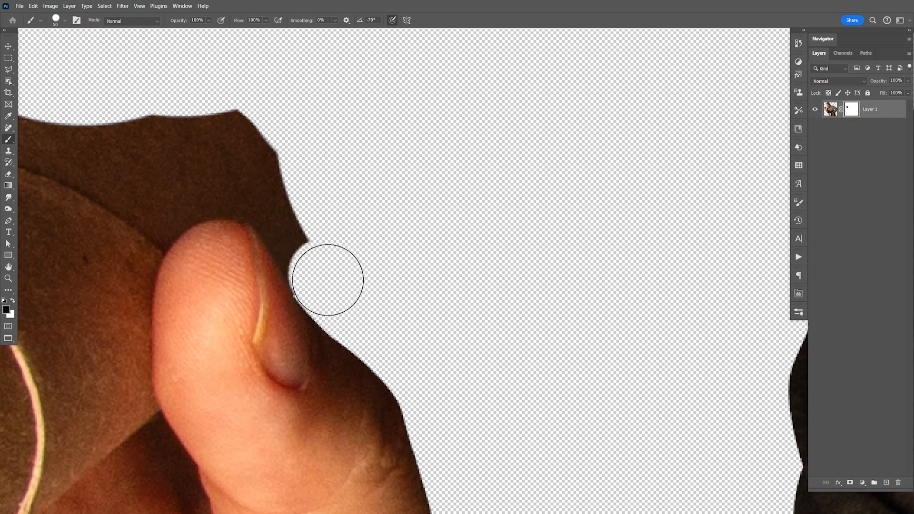
mouse_move(323, 269)
mouse_down()
mouse_move(267, 155)
mouse_move(219, 95)
mouse_up()
key(ctrl+s)
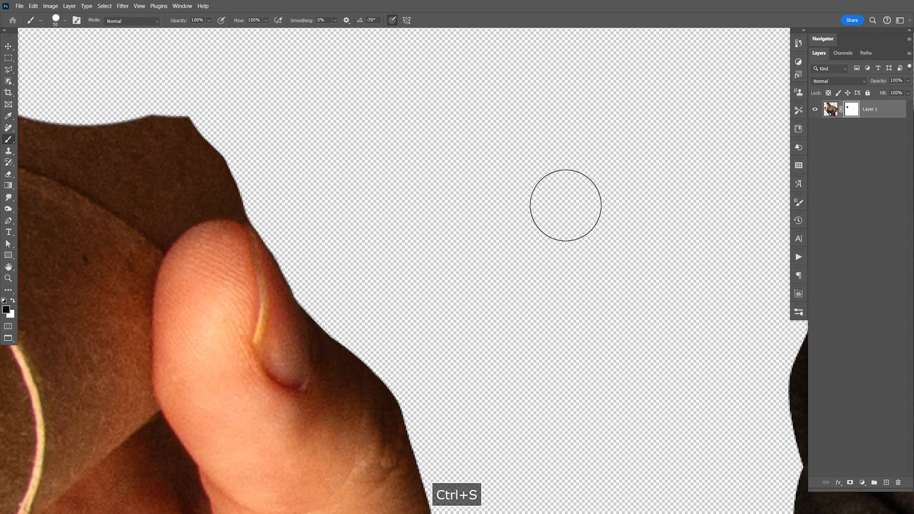
- Close Layer 1's Smart Object contents and save the main composite with the full figure in view
key(ctrl+w)
key(v)
key(ctrl+minus)
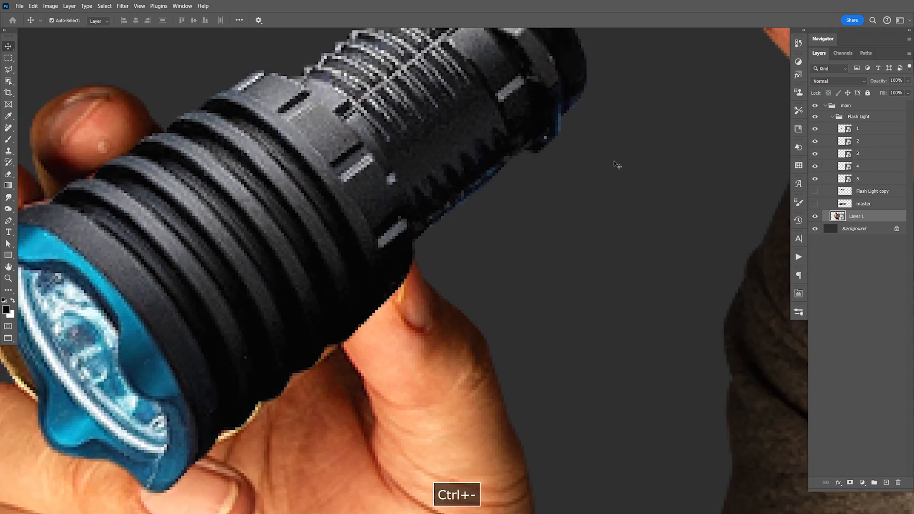
key(ctrl+minus)
key(ctrl+minus)
key(ctrl+minus)
key(ctrl+minus)
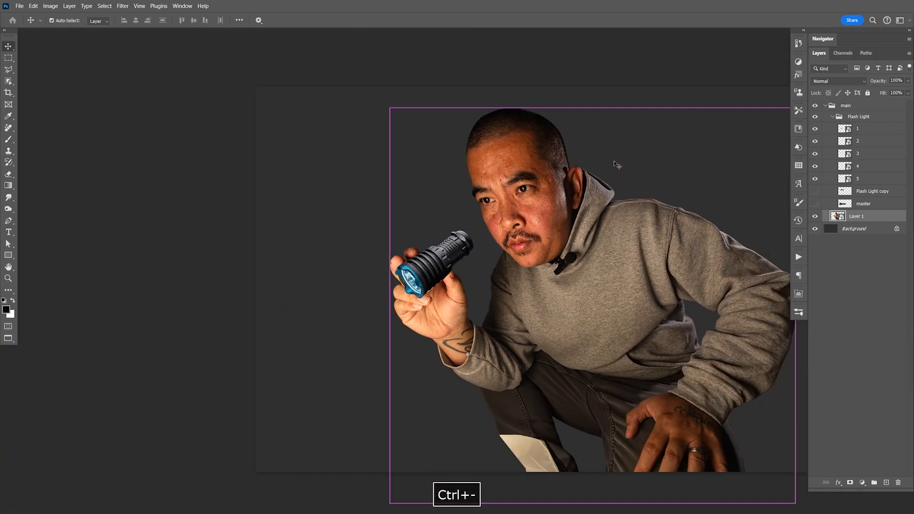
key(ctrl+s)
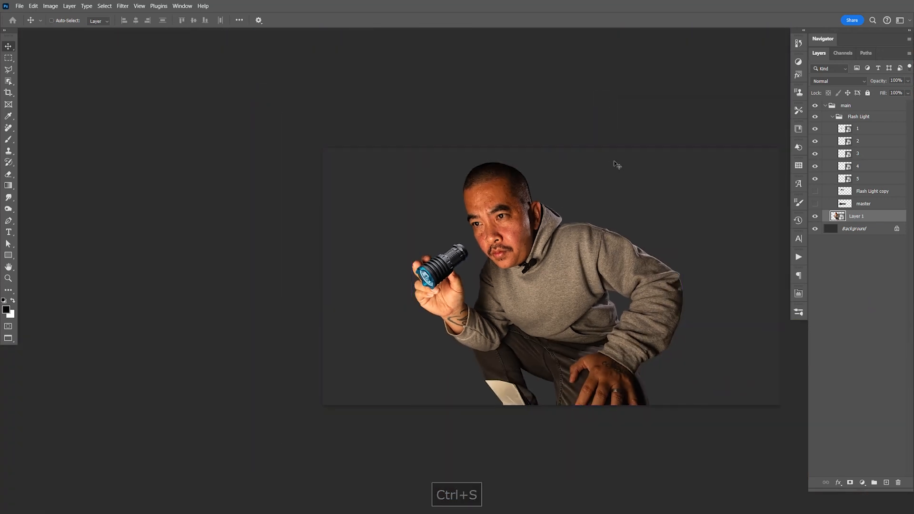
- Collapse the Flash Light group and duplicate it as a working copy
key(z)
drag(470, 258, 577, 265)
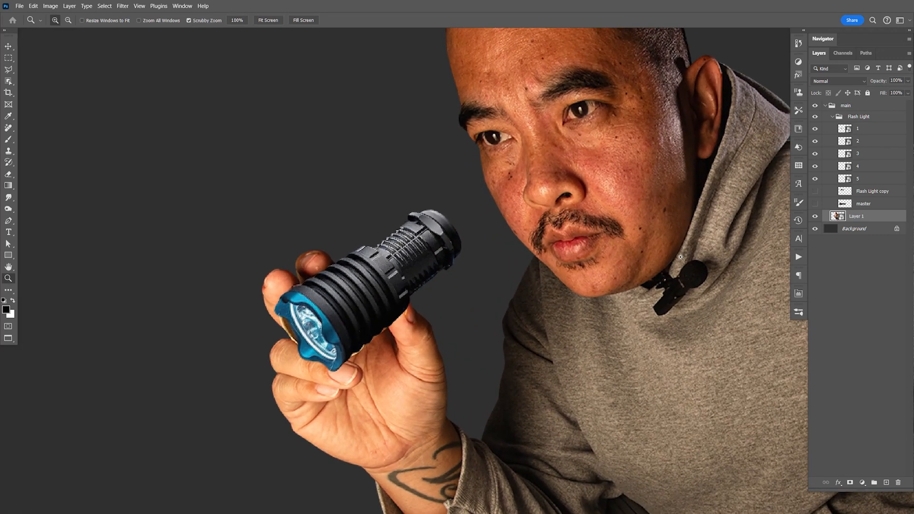
click(833, 119)
click(857, 116)
key(ctrl+j)
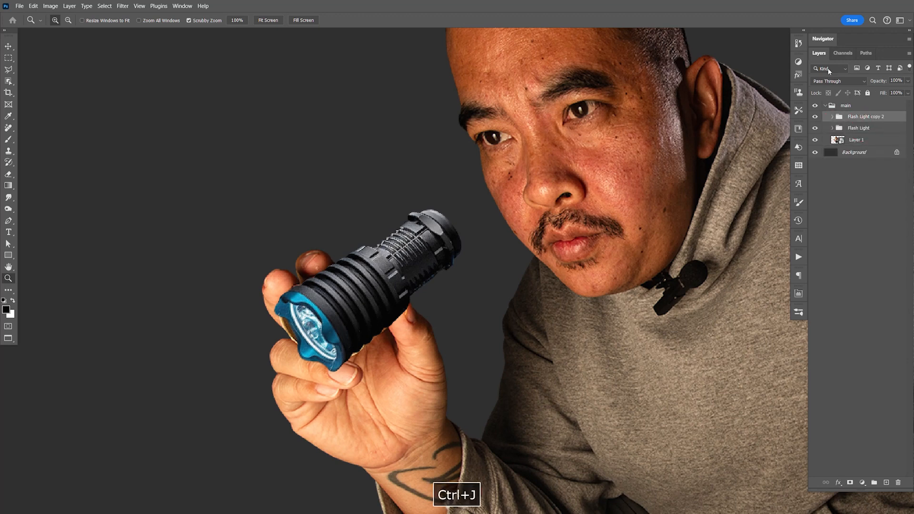
- Hide the original Flash Light group and rename it master
click(815, 127)
double_click(860, 128)
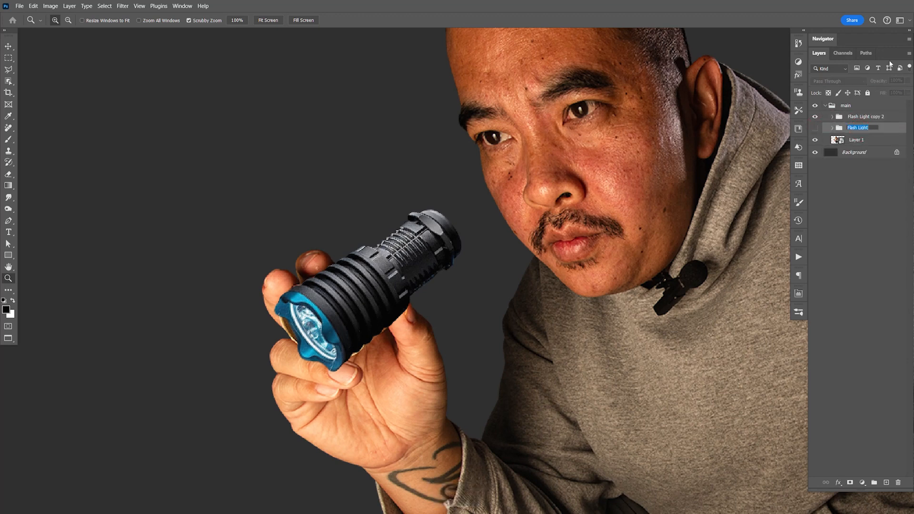
text(master)
key(Return)
- Expand the duplicated flashlight group and delete its hidden Flash Light copy and master layers
click(832, 116)
click(862, 191)
shift+click(864, 204)
key(Delete)
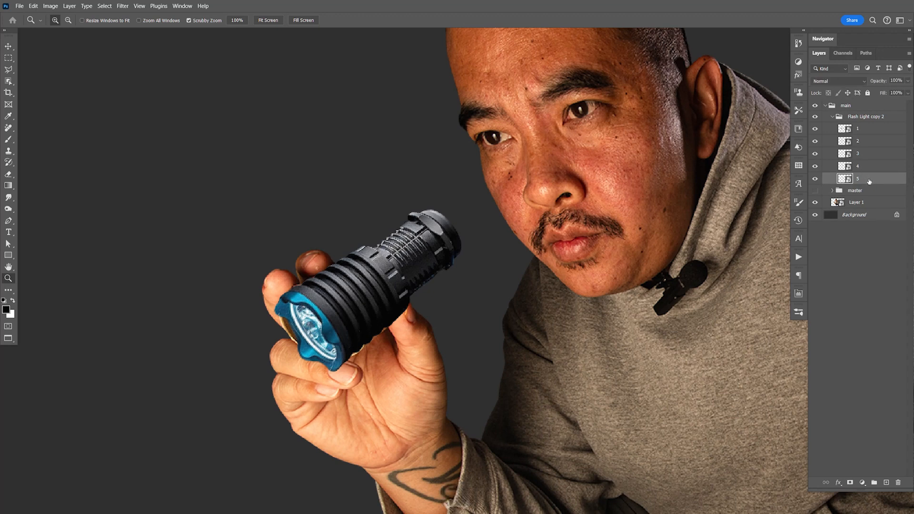
- Merge layers 3, 4 and 5 in the duplicated group into one layer and convert it to a Smart Object
shift+click(872, 159)
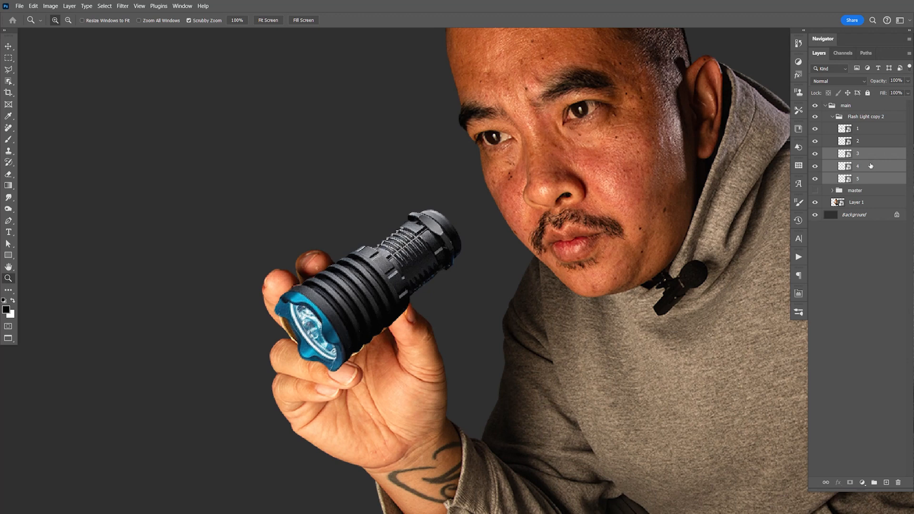
key(ctrl+e)
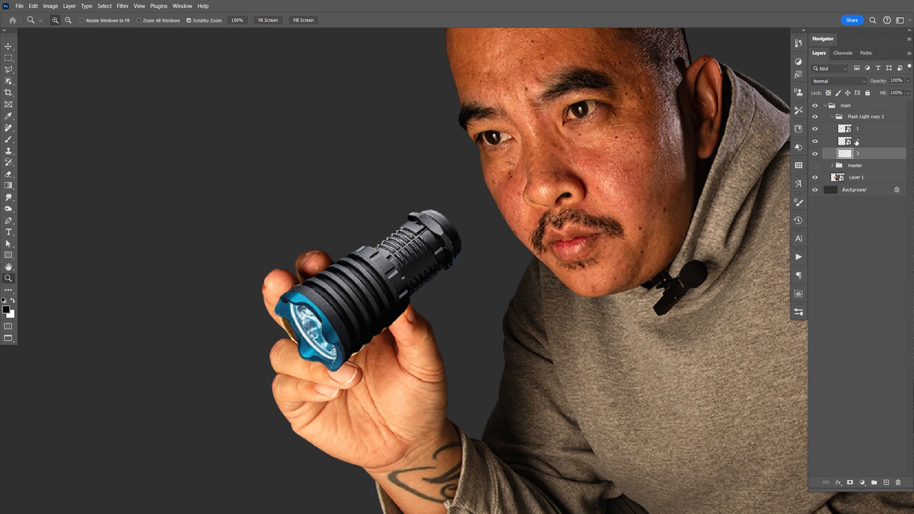
right_click(862, 154)
click(852, 285)
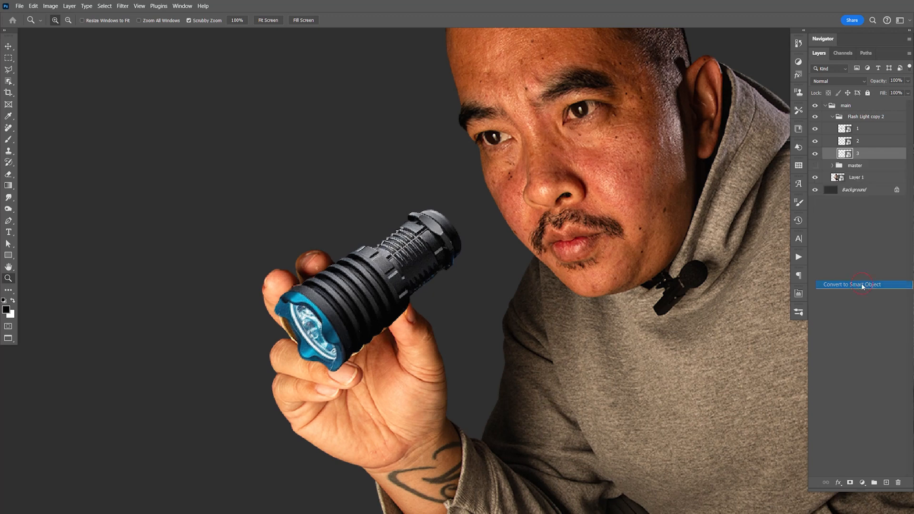
- Open the merged layer 3's Smart Object contents and examine the flashlight's rear section at high magnification
double_click(843, 154)
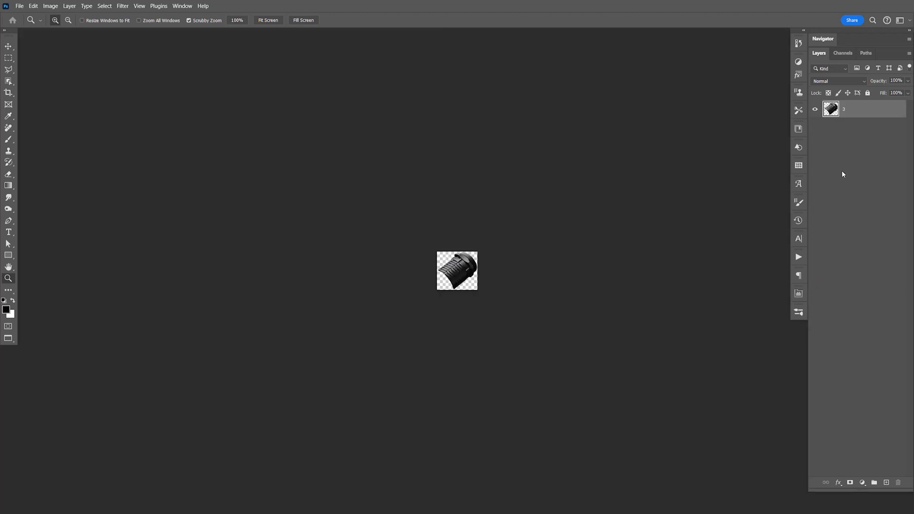
key(ctrl+1)
key(ctrl+equal)
key(ctrl+equal)
key(ctrl+equal)
key(ctrl+equal)
key(ctrl+equal)
key(ctrl+equal)
key(ctrl+equal)
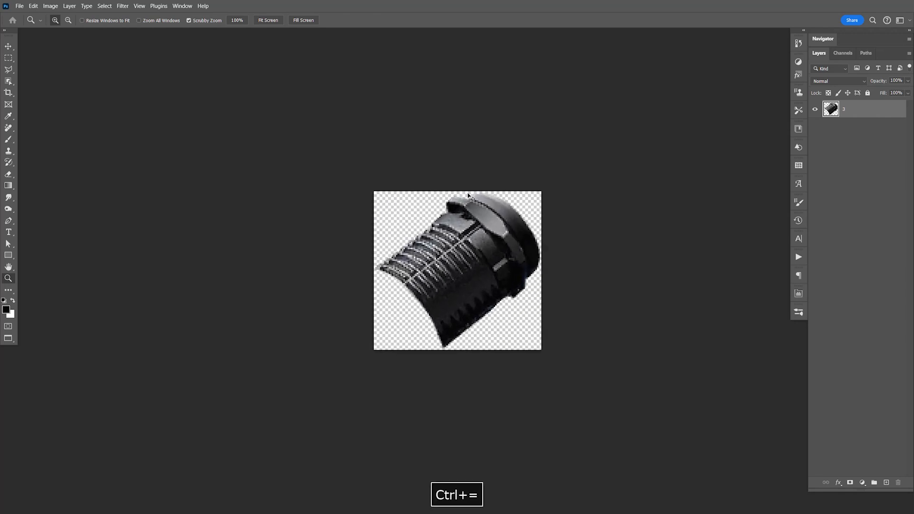
key(ctrl+equal)
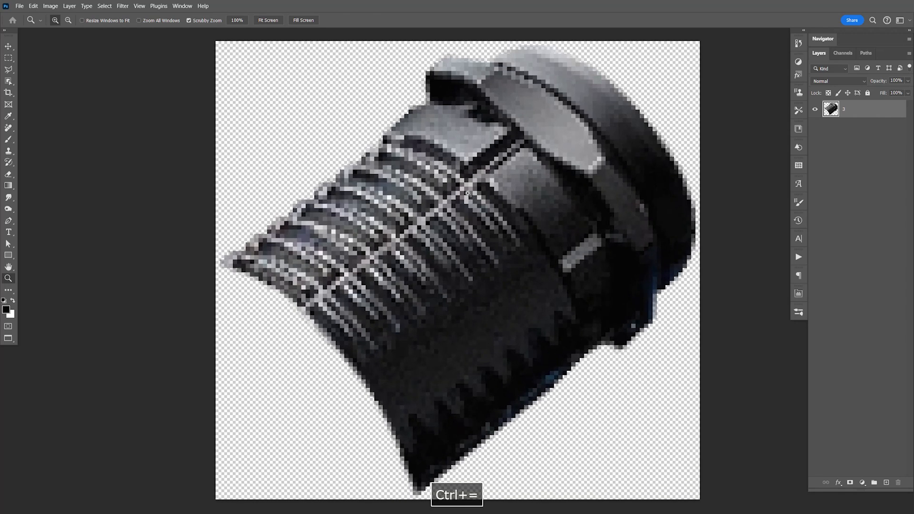
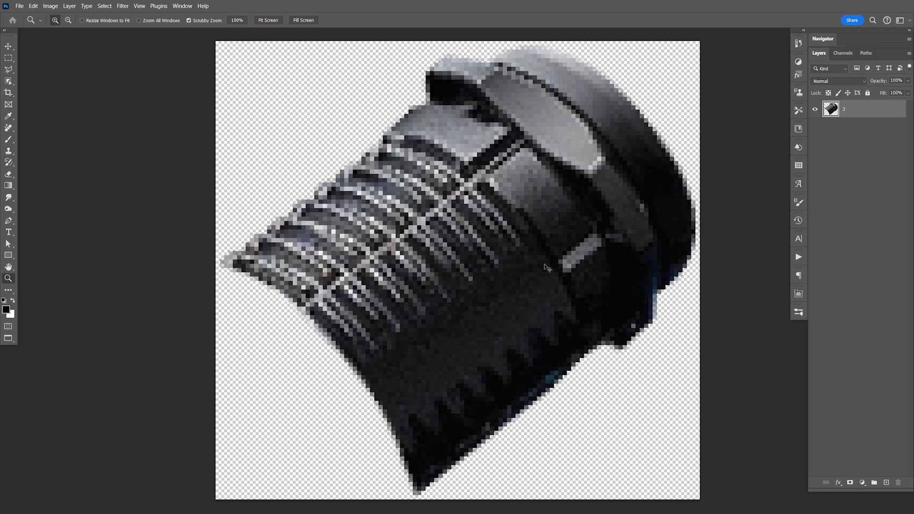
- Close the Smart Object contents, expand the hidden master group and delete merged layer 3 from the Flash Light copy 2 group
key(ctrl+w)
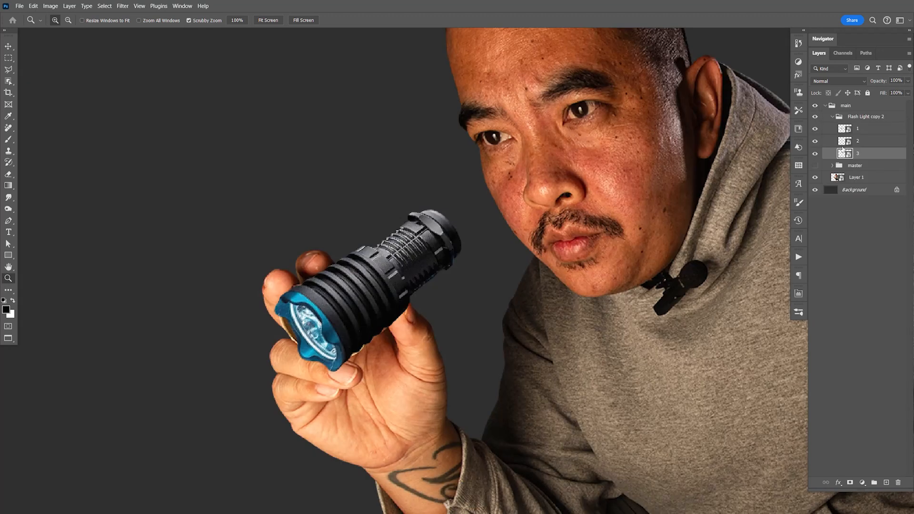
click(832, 165)
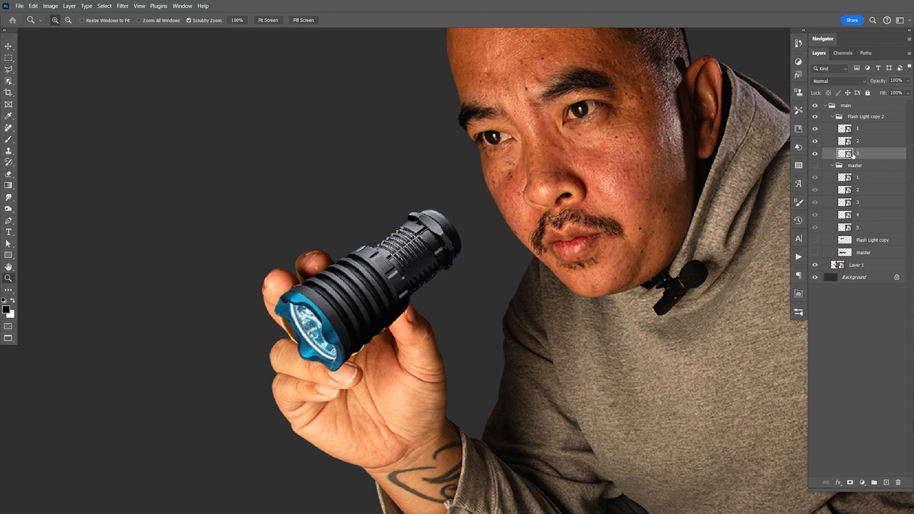
click(818, 153)
click(817, 154)
key(Delete)
- Duplicate the master group's layers 3, 4 and 5, place the copies above that group, and collapse it
click(862, 214)
shift+click(868, 191)
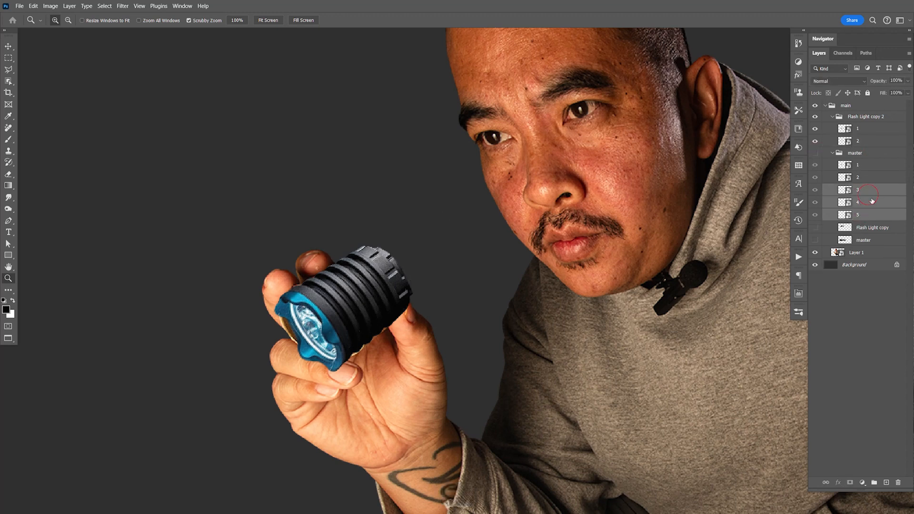
key(ctrl+j)
drag(864, 202, 846, 164)
click(833, 191)
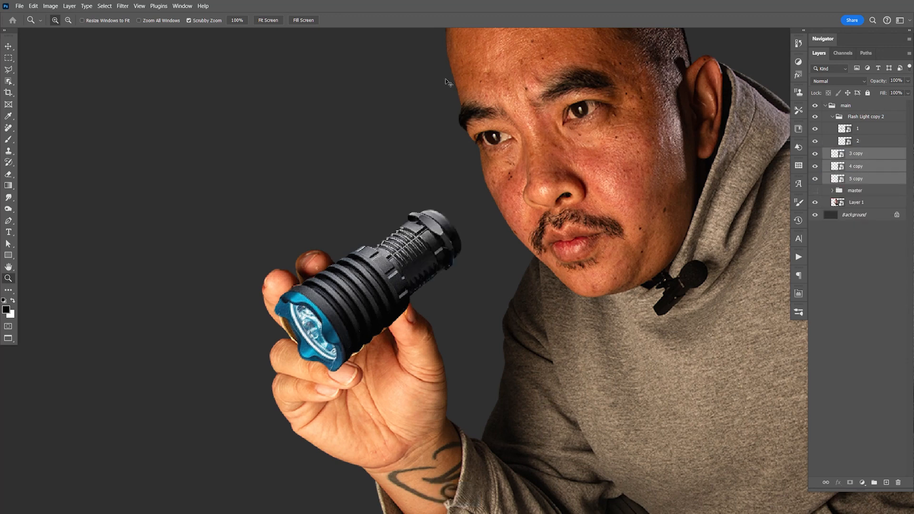
- Enlarge the three copied flashlight layers together until they extend across the man's face
key(ctrl+t)
drag(469, 205, 646, 95)
key(Return)
key(v)
key(space)
drag(642, 173, 593, 269)
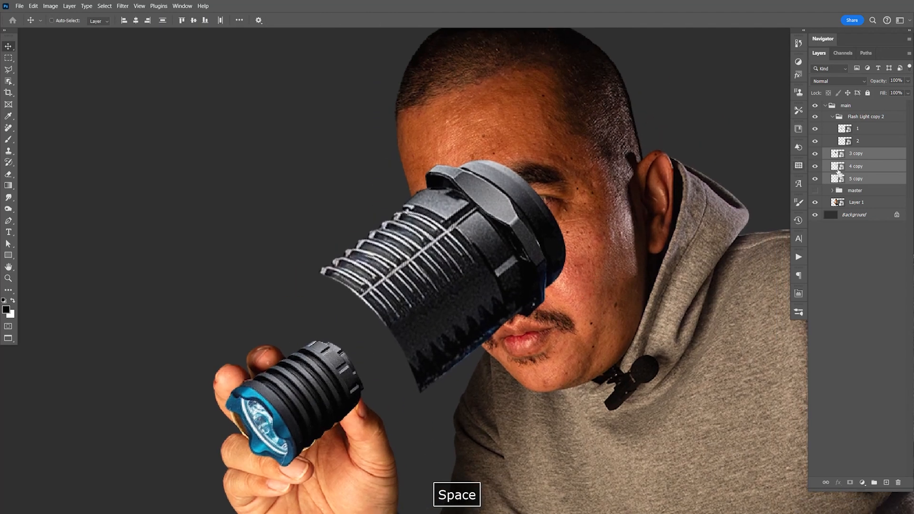
- Merge the enlarged flashlight copies into one layer and convert it to a Smart Object
key(ctrl+e)
right_click(847, 153)
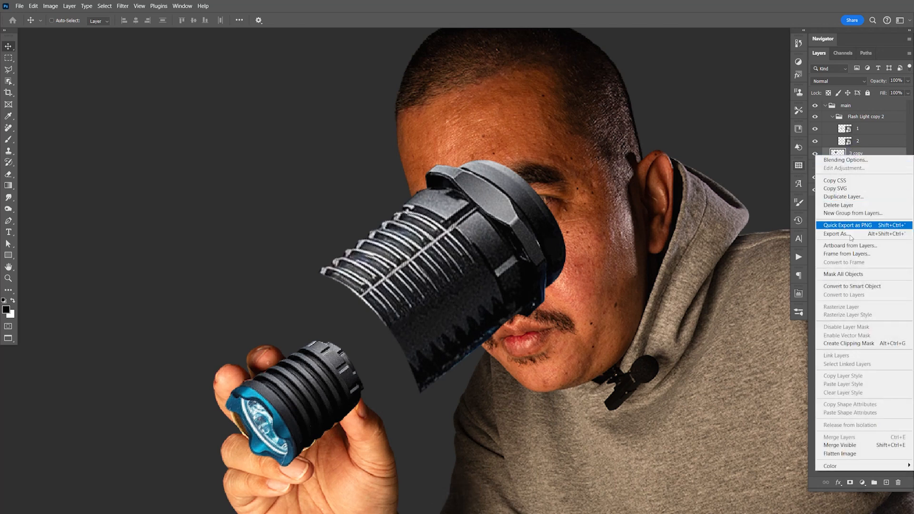
click(852, 286)
- Open the 3 copy Smart Object's contents and rotate the flashlight section 36.83° so that it lies horizontally
double_click(837, 154)
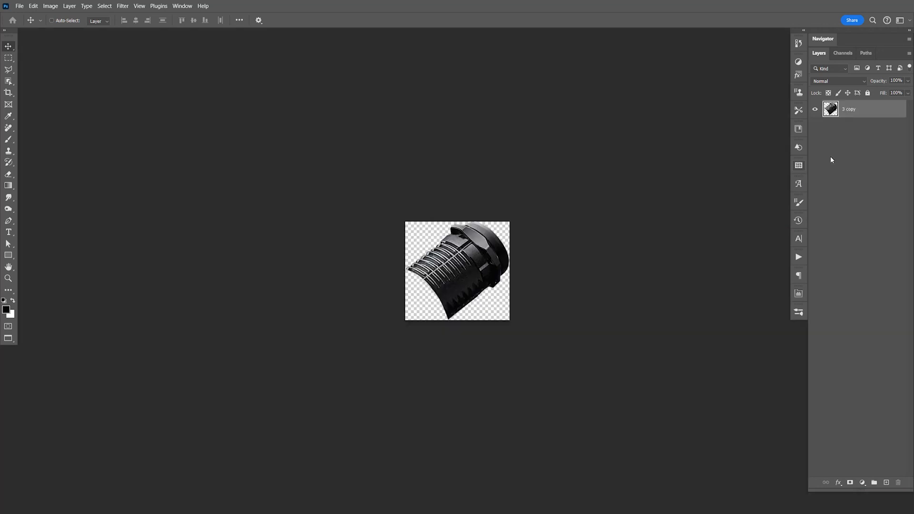
key(z)
drag(454, 265, 501, 276)
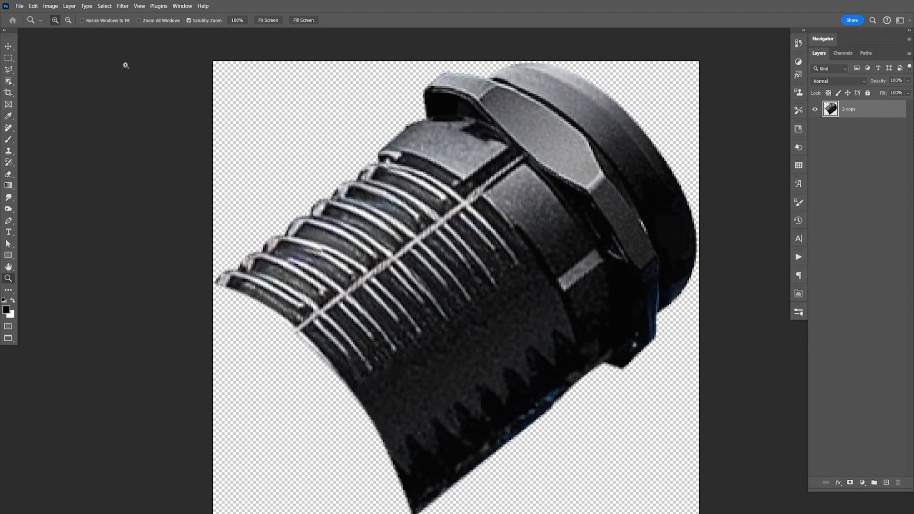
key(ctrl+t)
drag(721, 93, 718, 287)
drag(651, 295, 622, 295)
drag(780, 246, 785, 243)
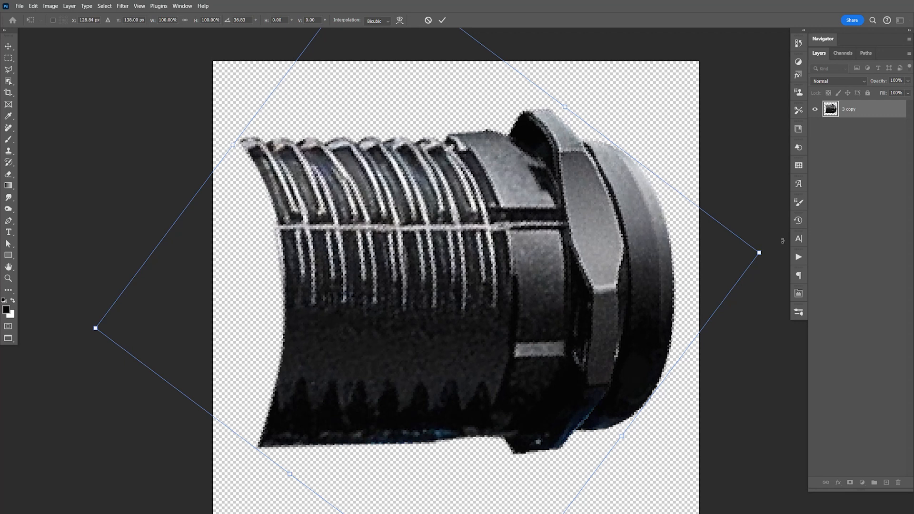
key(Return)
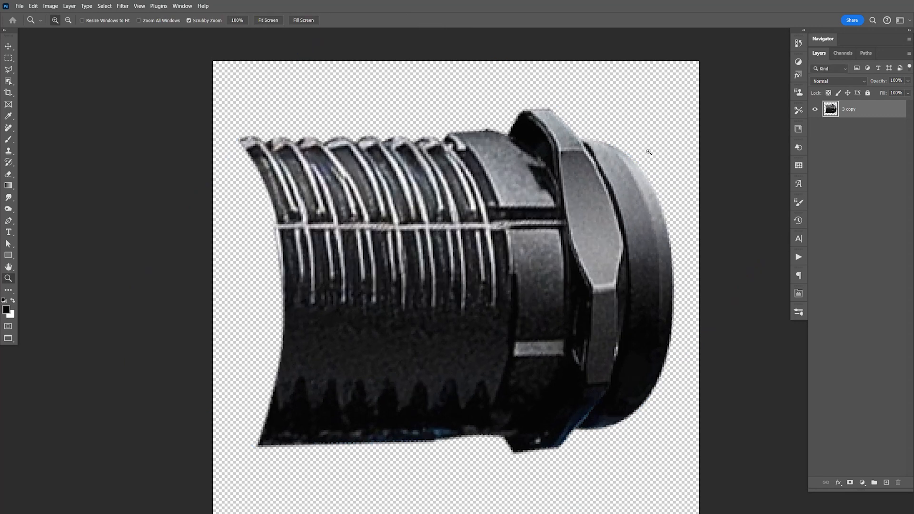
- Trim the canvas on all four sides based on the top left pixel color and save the Smart Object contents
click(50, 6)
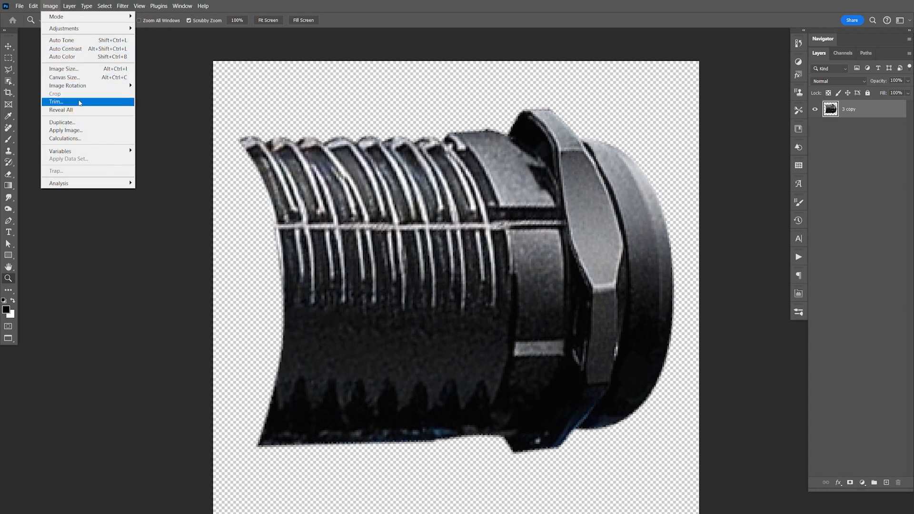
click(57, 101)
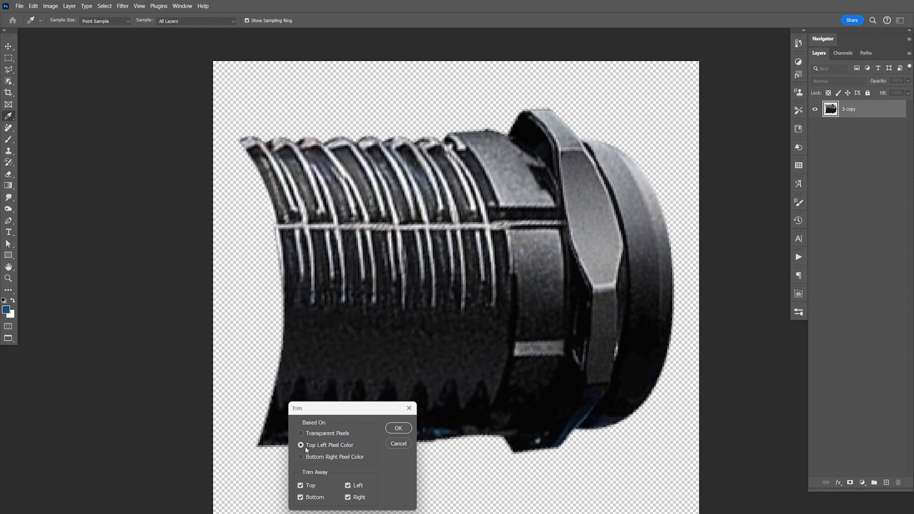
key(z)
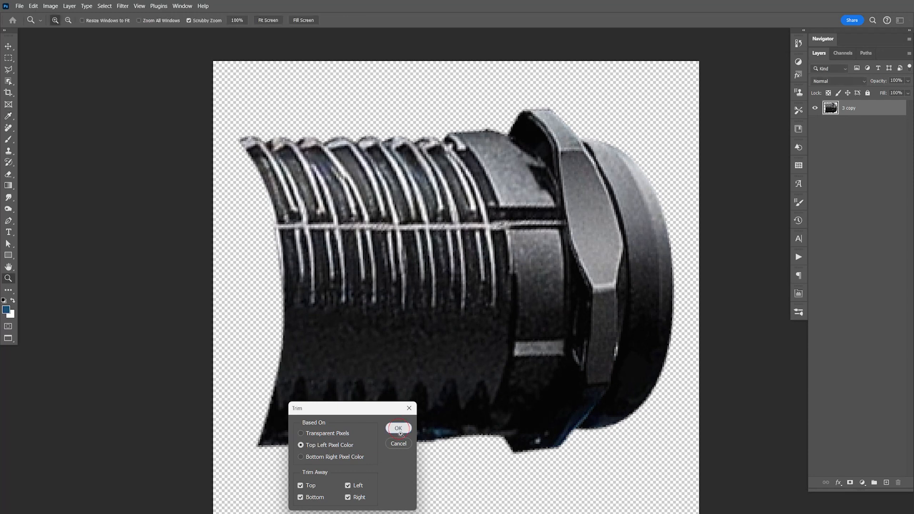
click(401, 430)
key(ctrl+s)
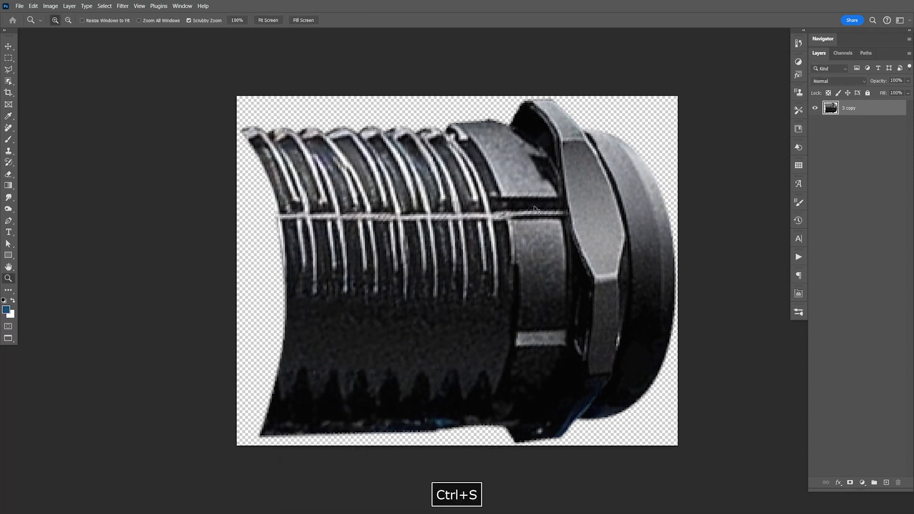
- Close the Smart Object contents and narrow the flashlight section's tail end with a Perspective transform
key(ctrl+w)
key(v)
key(ctrl+t)
right_click(513, 248)
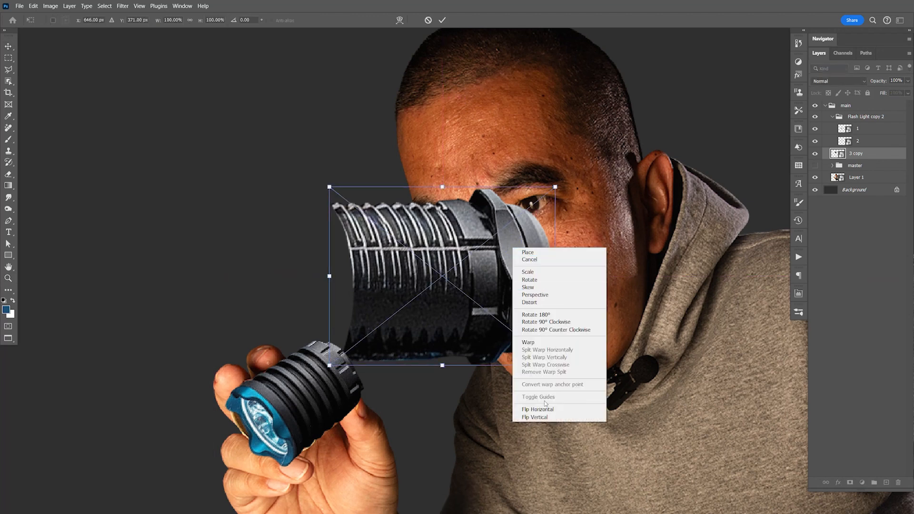
click(535, 295)
drag(558, 190, 557, 207)
key(Return)
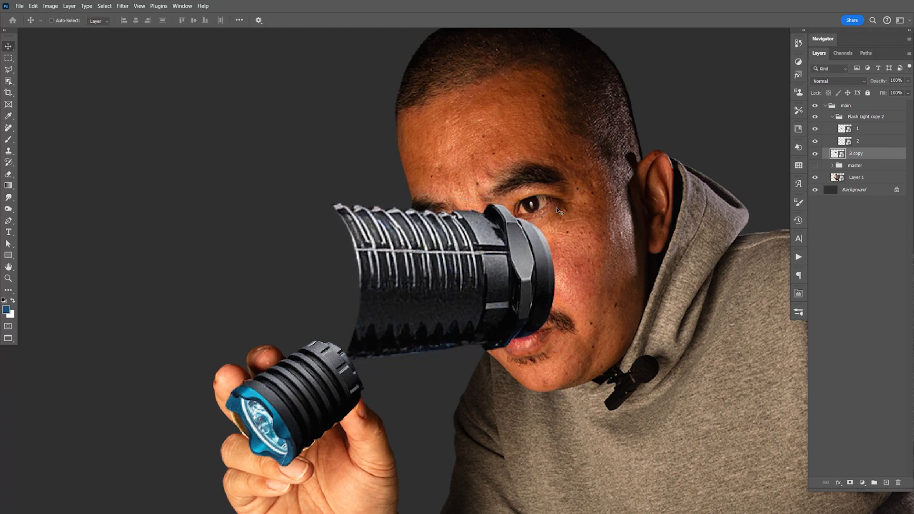
- Scale the 3 copy layer to about 35%, rotate it to about -41° and fit it behind the flashlight head
key(ctrl+t)
drag(558, 208, 390, 333)
drag(411, 294, 407, 290)
drag(417, 337, 422, 337)
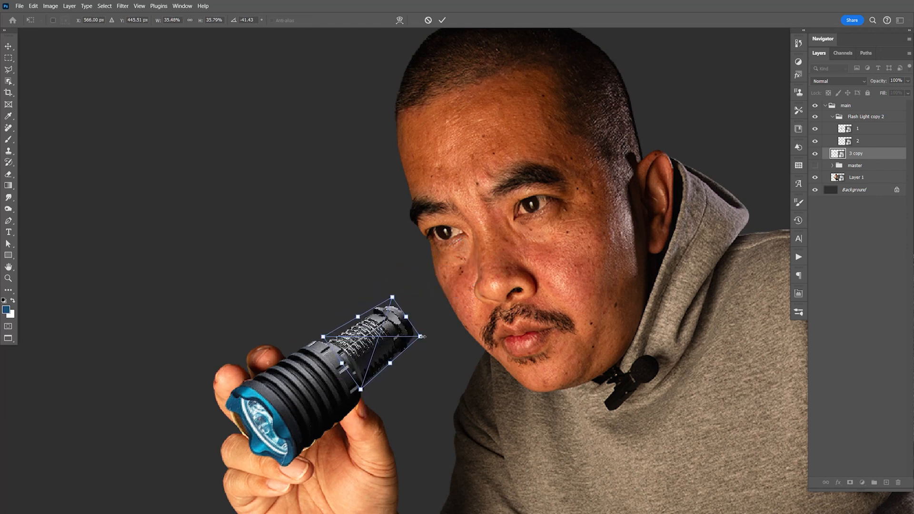
key(Return)
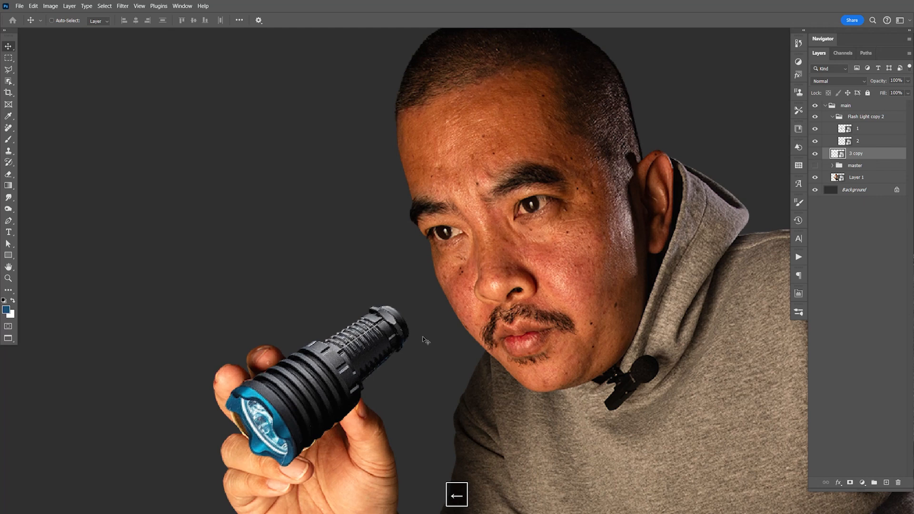
- Widen the tail end of the flashlight's rear section slightly with a Perspective transform
key(space)
drag(424, 429, 531, 291)
key(z)
drag(496, 232, 469, 312)
key(space)
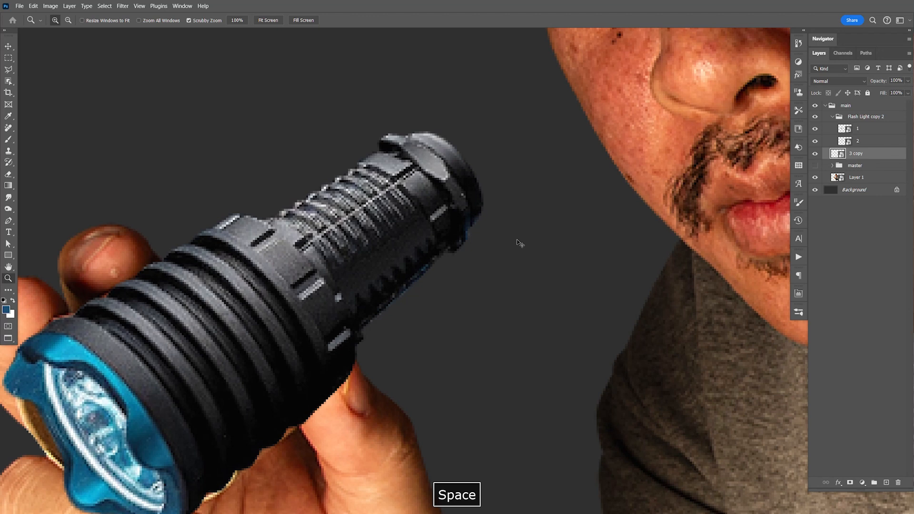
key(ctrl+t)
right_click(432, 166)
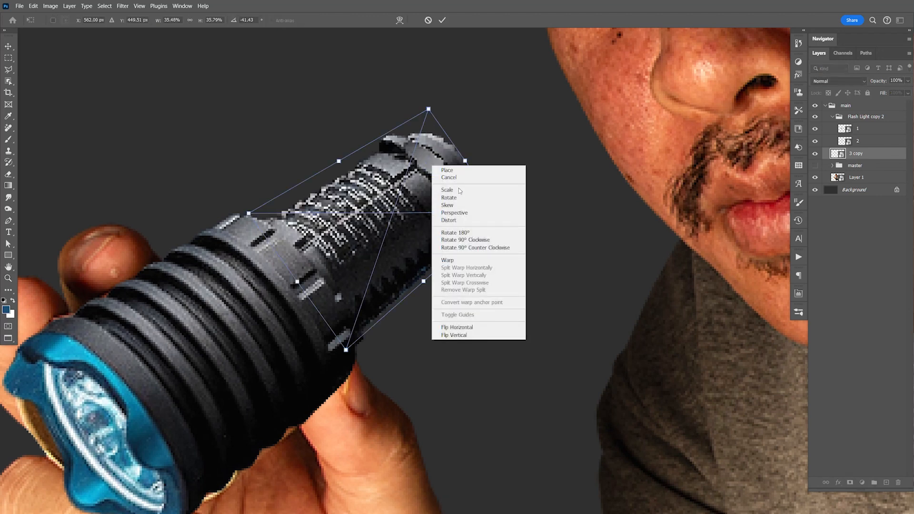
click(470, 215)
drag(502, 212, 511, 218)
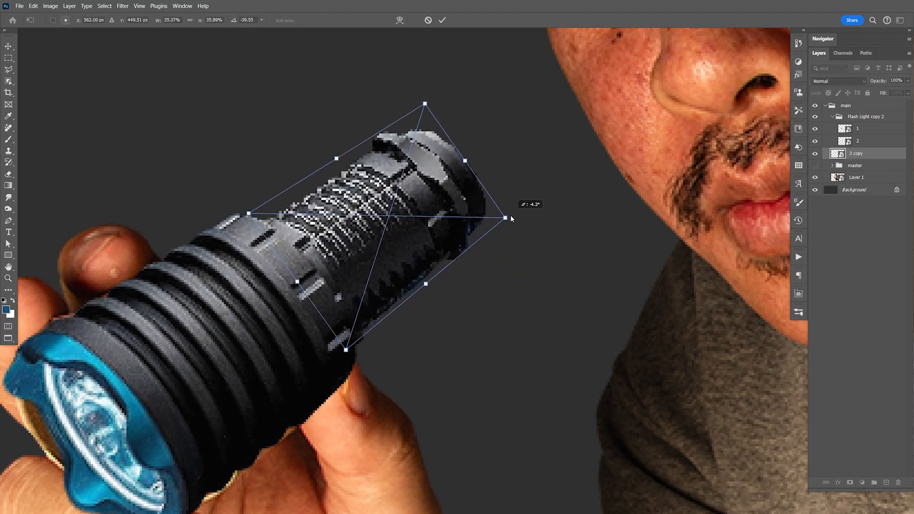
key(Return)
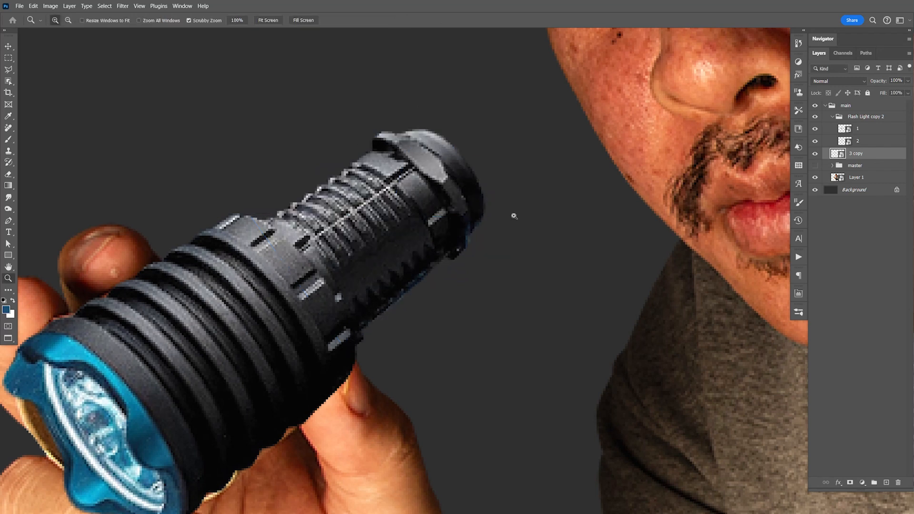
- Enlarge the flashlight's rear section to about 40% and narrow its tail end slightly with Perspective
key(ctrl+t)
drag(426, 102, 440, 94)
right_click(445, 161)
click(479, 212)
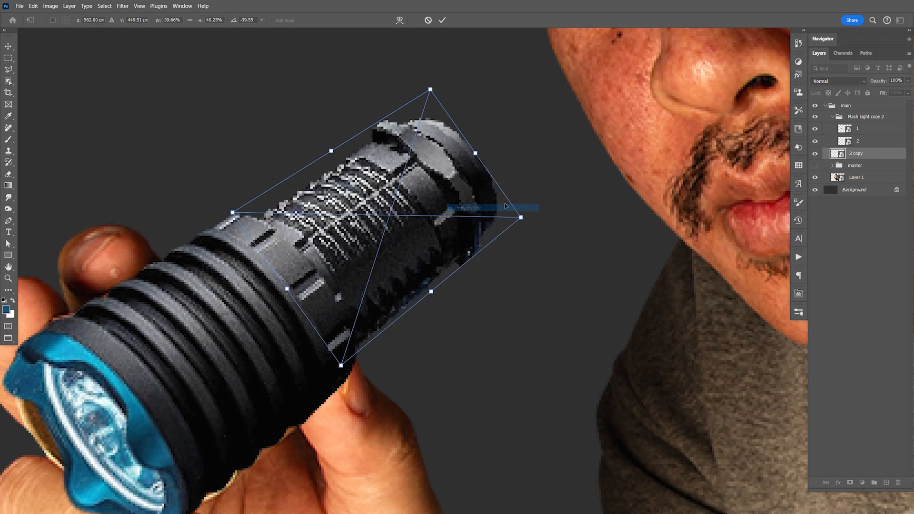
drag(521, 218, 517, 218)
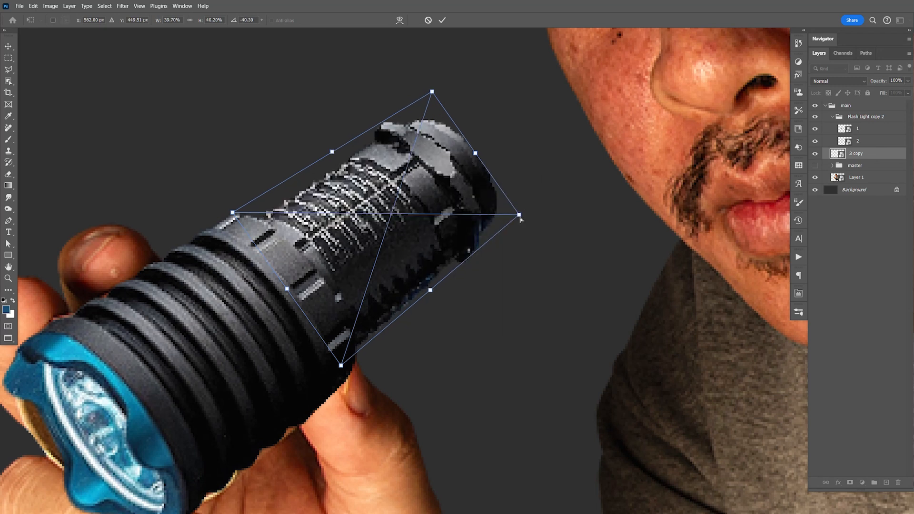
key(Return)
key(z)
key(v)
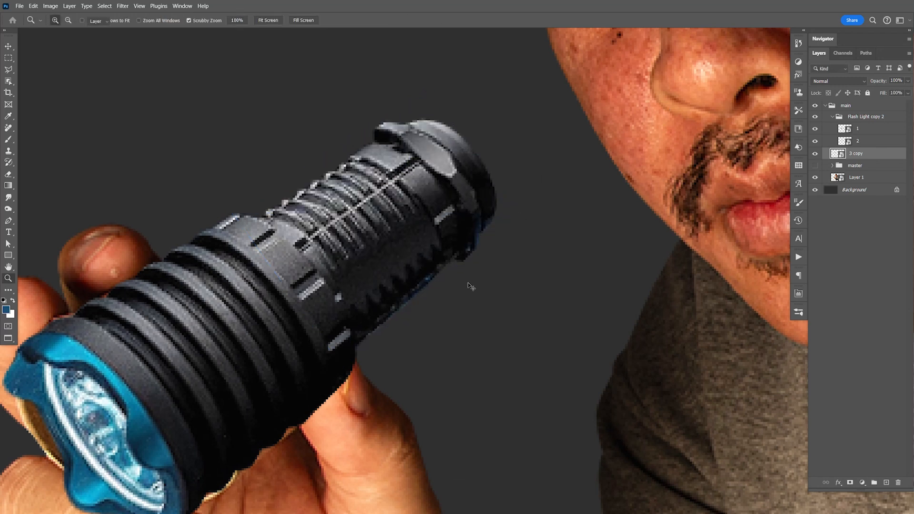
- Nudge the rear section left and up to align it with the flashlight head, and save the document
key(Left)
key(Left)
key(Up)
key(Up)
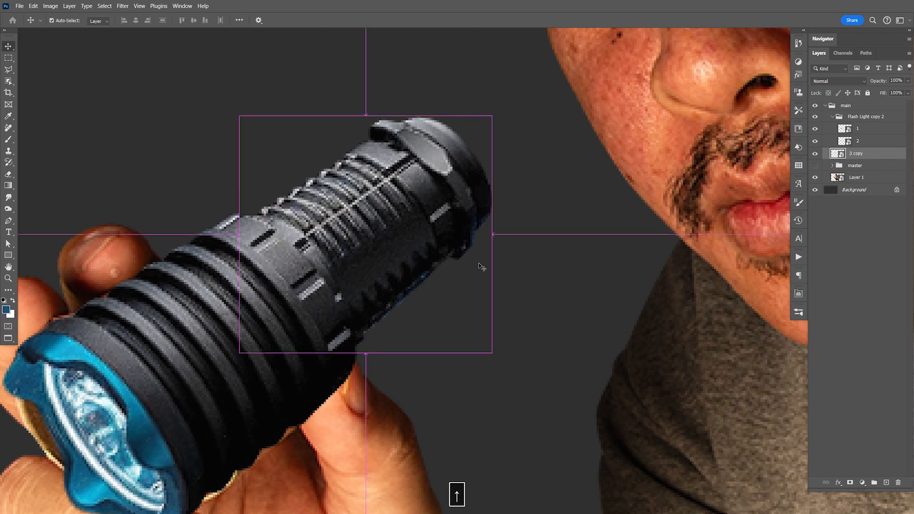
key(ctrl+minus)
key(ctrl+minus)
key(ctrl+minus)
key(ctrl+minus)
key(ctrl+minus)
key(ctrl+s)
key(space)
drag(597, 391, 589, 360)
key(ctrl+s)
key(space)
key(ctrl+s)
key(space)
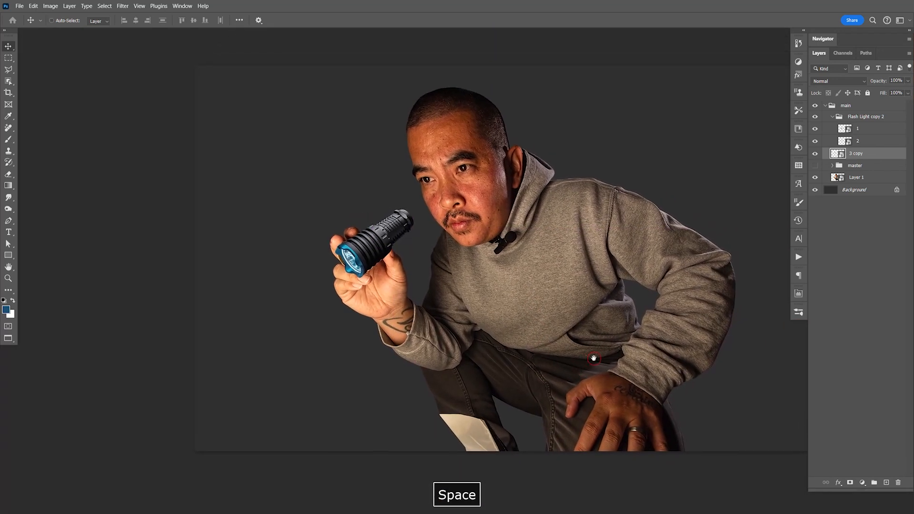
- Collapse the Flash Light copy 2 group and add a layer mask to it
click(832, 116)
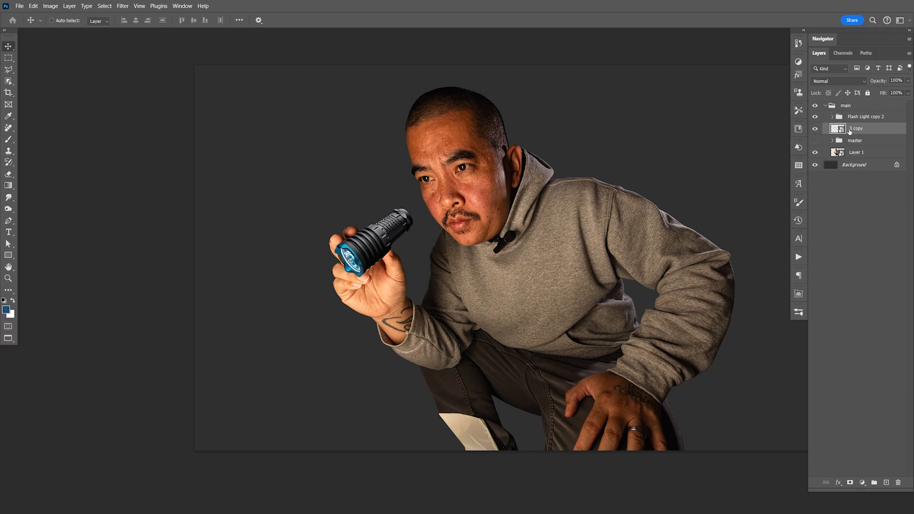
click(853, 118)
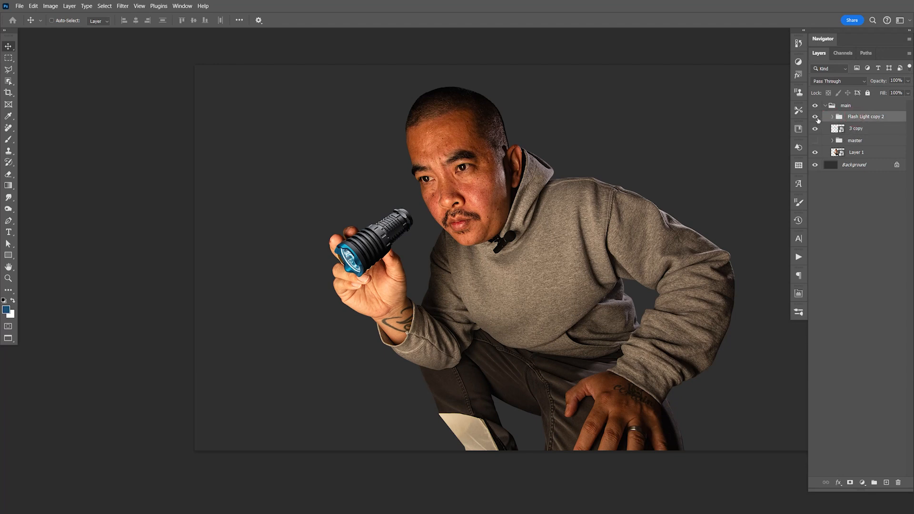
click(850, 482)
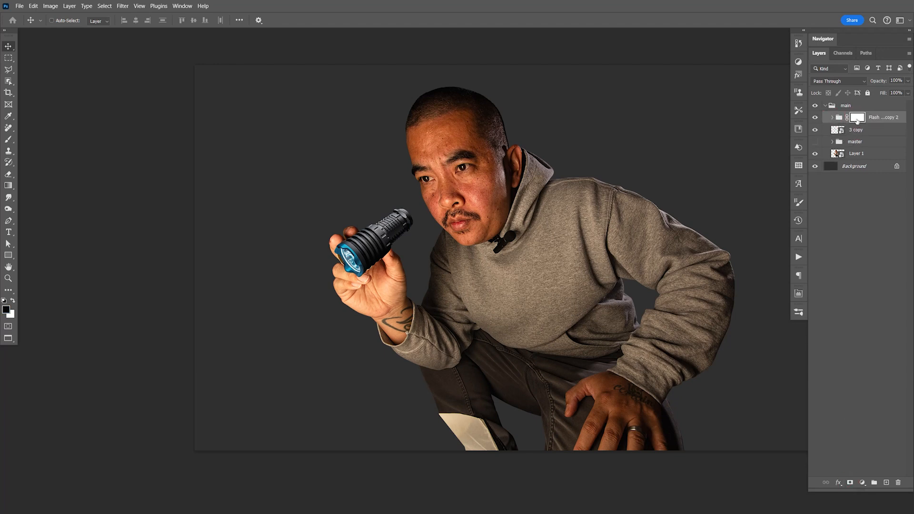
- Prepare the Brush tool for masking near the thumb and reduce its size to 20 px
key(z)
drag(378, 247, 452, 272)
key(space)
drag(286, 246, 435, 267)
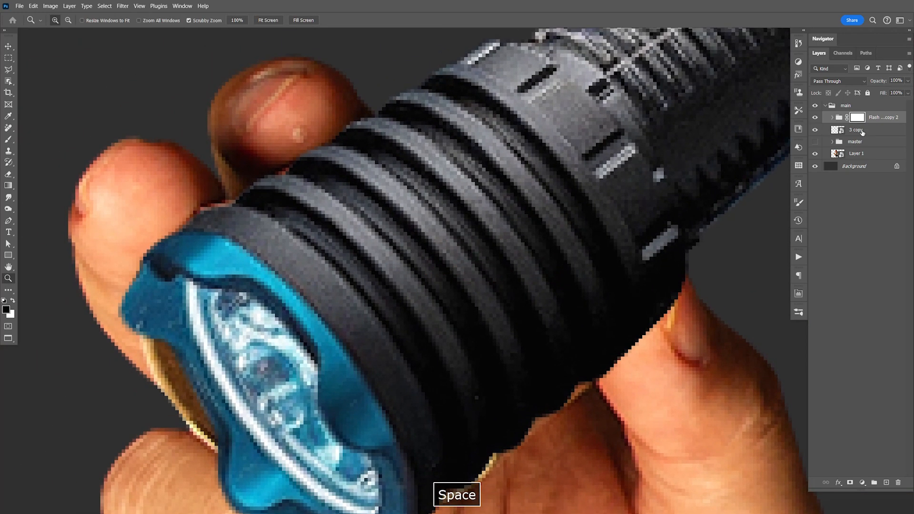
key(b)
key(space)
drag(623, 308, 500, 258)
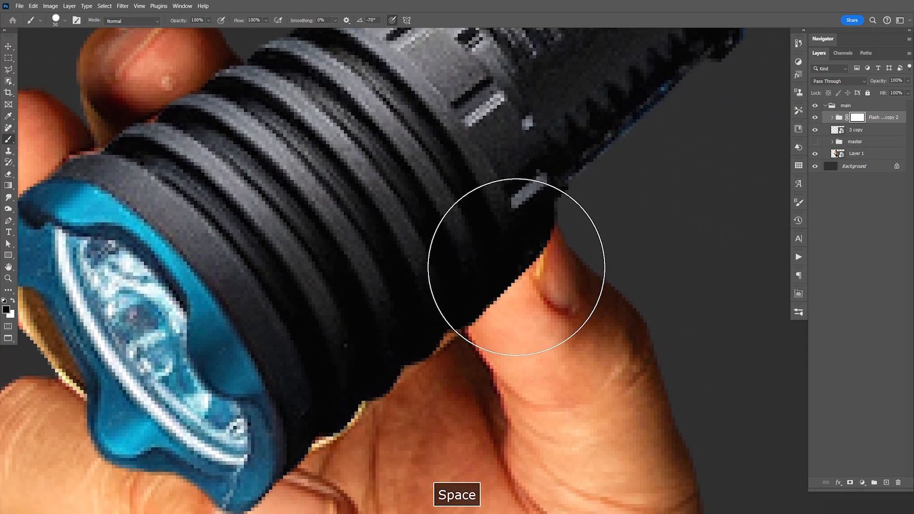
key(bracketleft)
key(bracketleft)
key(bracketleft)
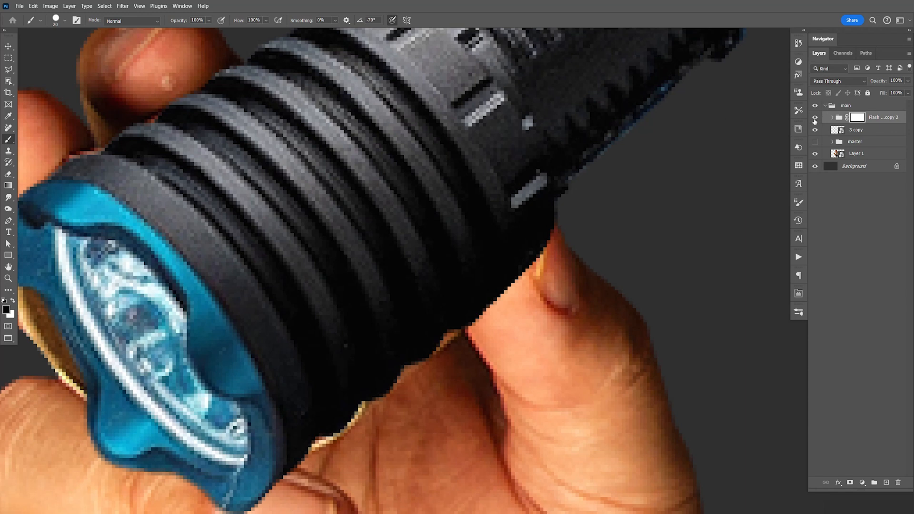
- Hide the Flash Light copy 2 group and trace a Pen tool path along the thumb's inner edge and around its tip
click(815, 118)
key(p)
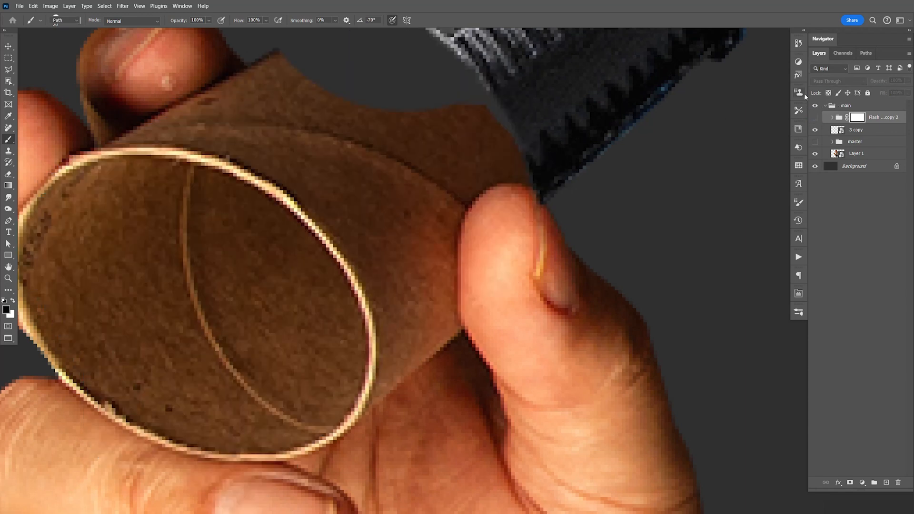
drag(486, 361, 464, 333)
key(space)
drag(458, 261, 463, 222)
drag(506, 182, 558, 217)
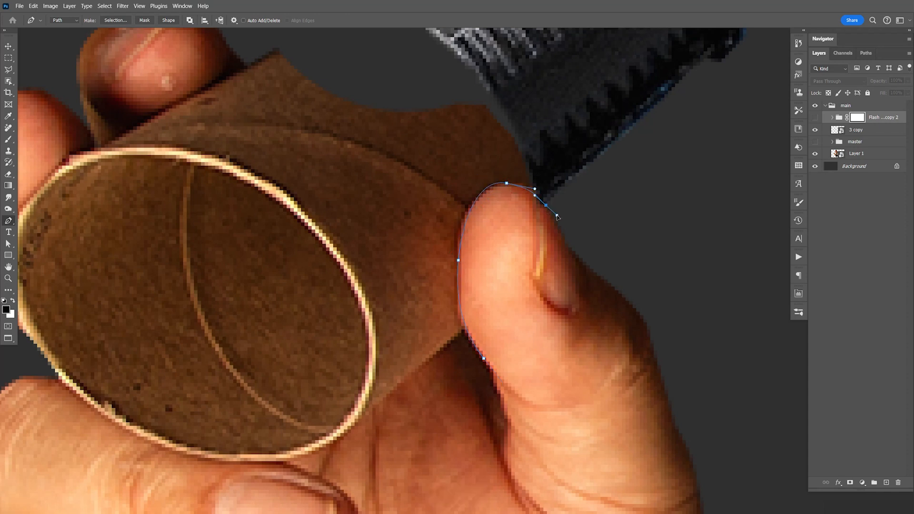
- Continue the path loosely around the outside and base of the thumb and close it at its starting point
click(814, 117)
click(815, 117)
click(635, 253)
click(691, 304)
click(698, 381)
drag(603, 435, 598, 436)
drag(486, 421, 488, 426)
click(485, 360)
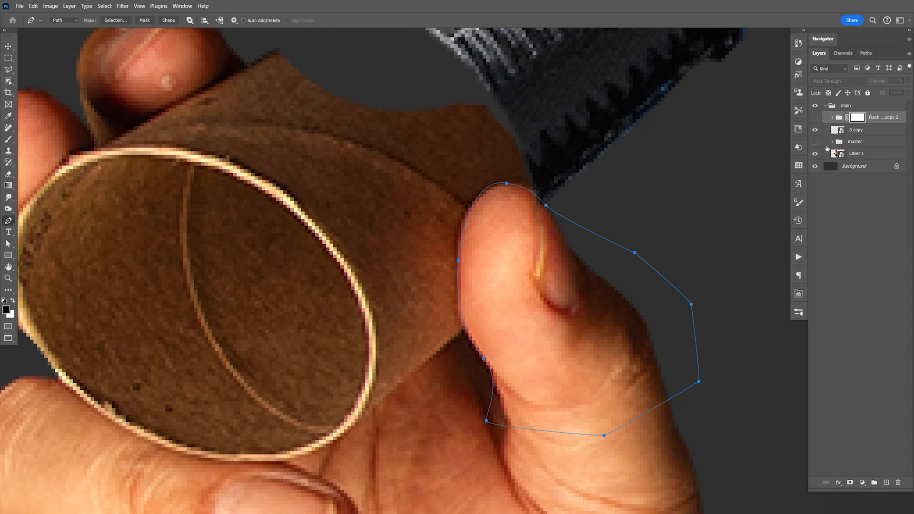
- Show the flashlight again, group Flash Light copy 2, 3 copy and master together, and name the new group "flash light"
click(814, 117)
click(814, 117)
click(815, 117)
shift+click(861, 144)
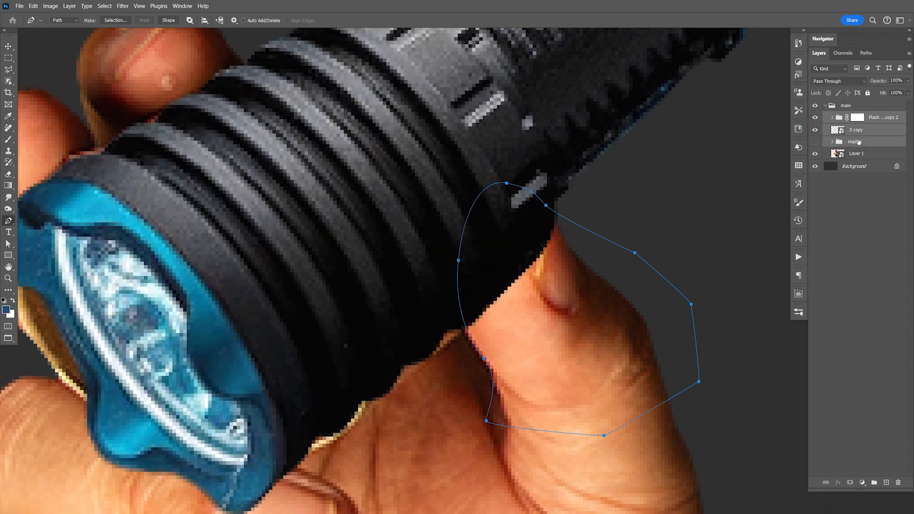
key(ctrl+g)
double_click(856, 117)
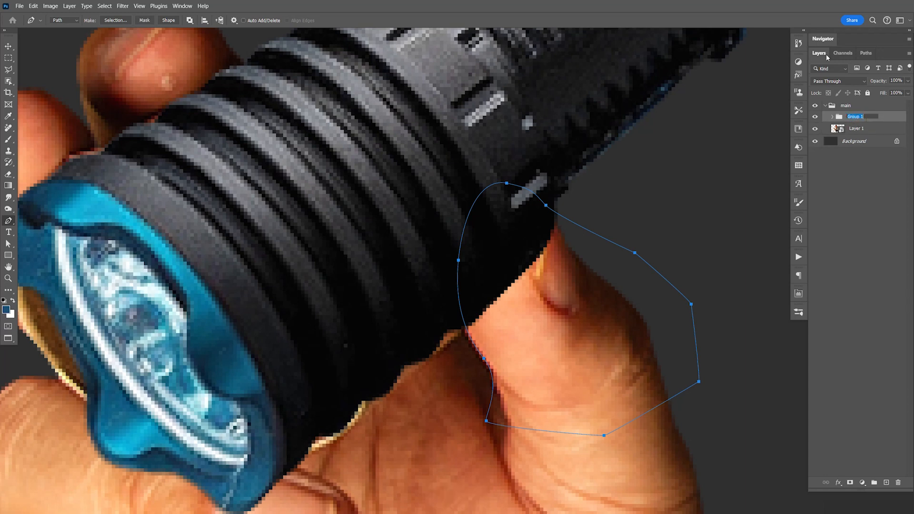
text(flash )
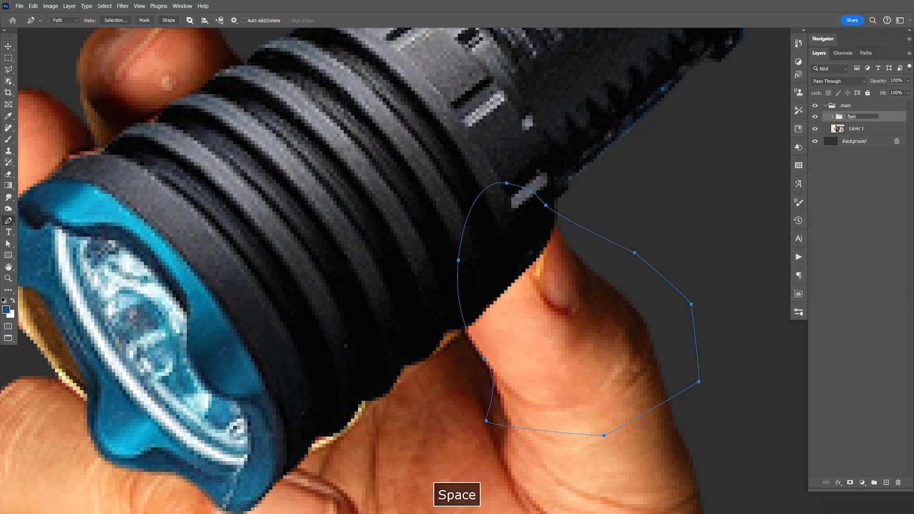
text(light)
key(Return)
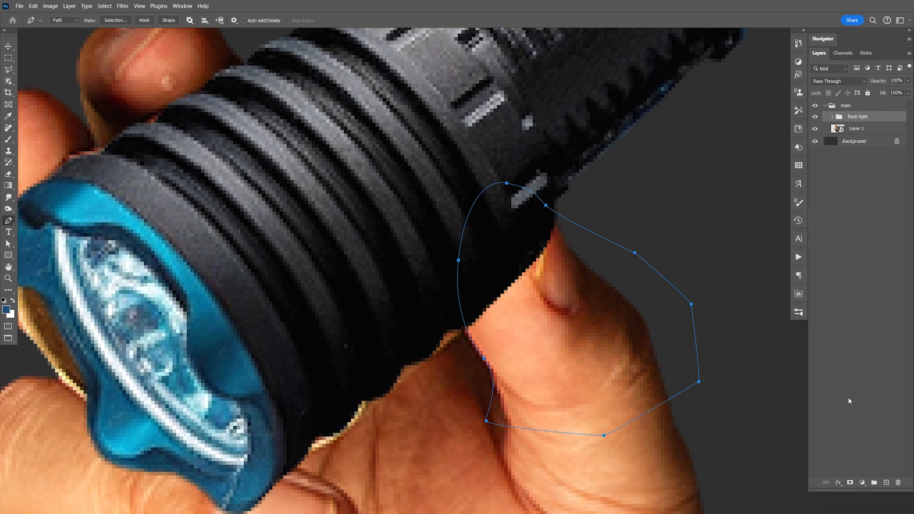
- Turn the thumb path into an anti-aliased selection with 0 px feather, mask the flash light group with it, and invert the mask
click(850, 482)
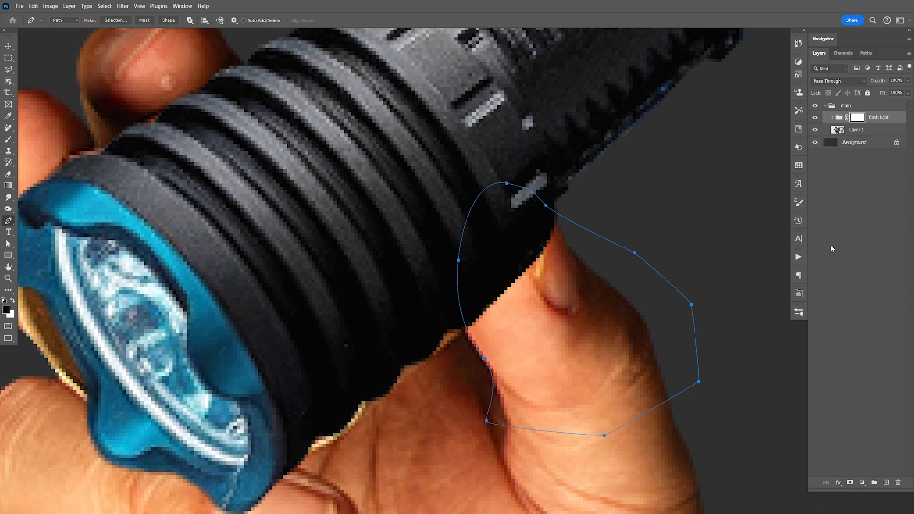
key(ctrl+z)
right_click(514, 248)
click(547, 285)
click(507, 148)
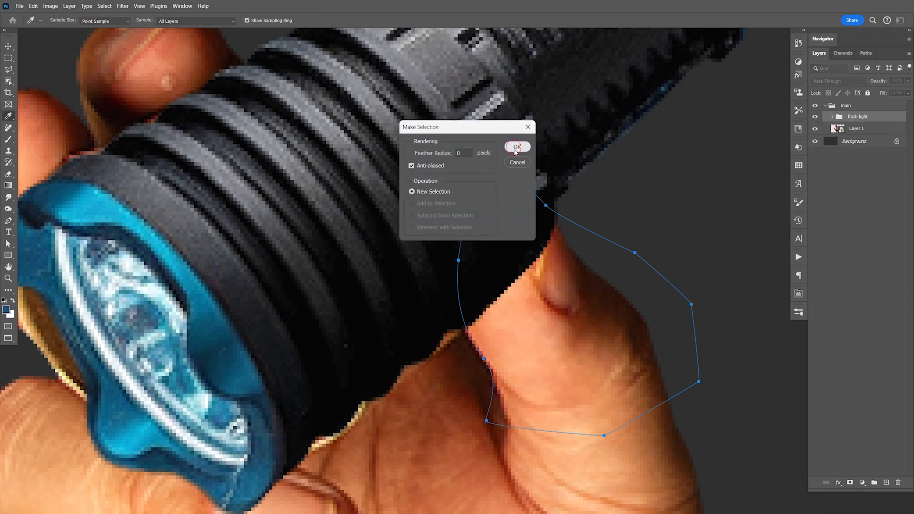
click(850, 482)
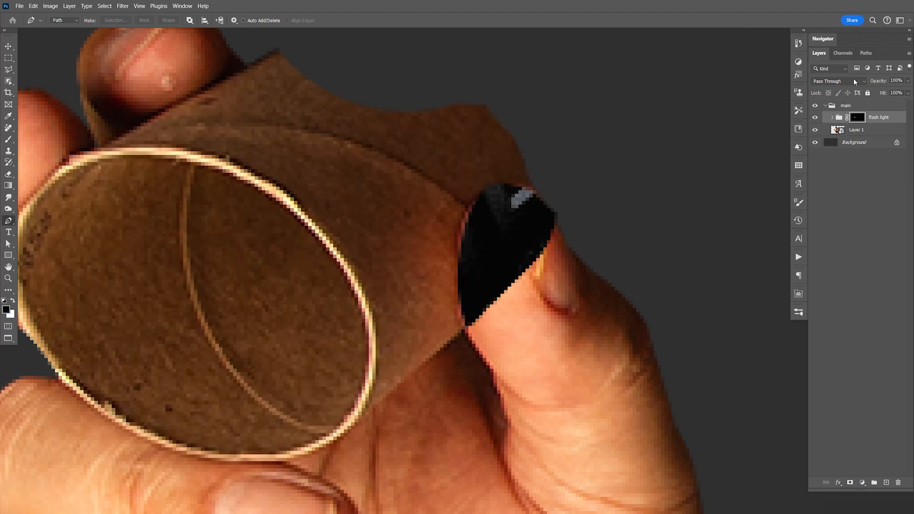
key(ctrl+i)
- Inspect the masked flashlight in the hand up close and in the full composition, and save the document
key(ctrl+1)
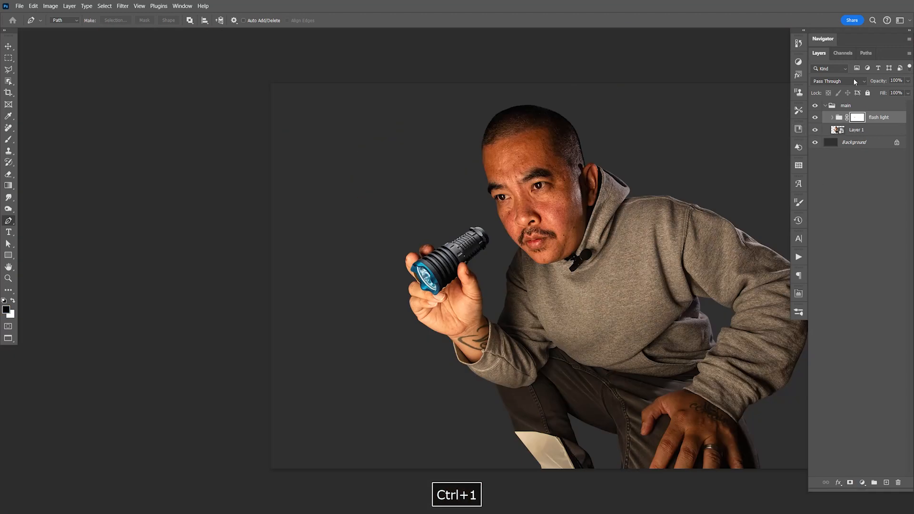
key(z)
drag(448, 263, 486, 286)
key(v)
key(space)
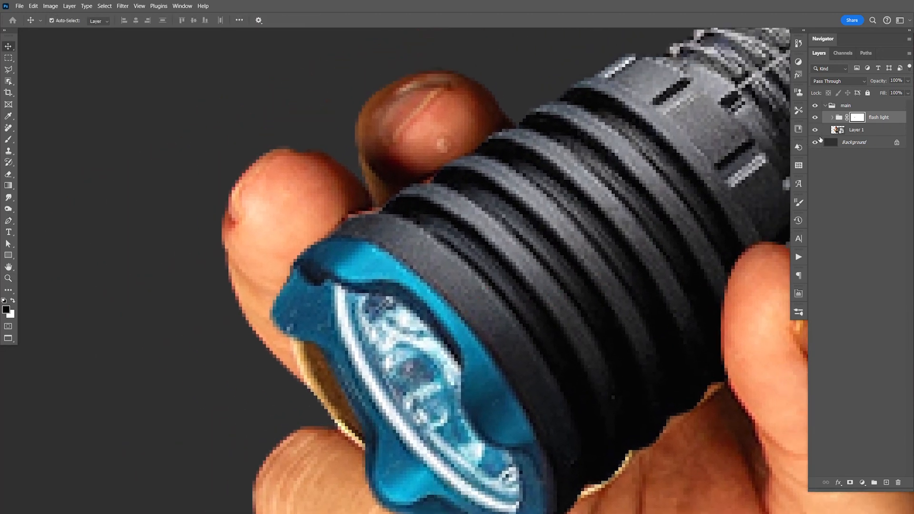
key(ctrl+1)
key(space)
drag(664, 262, 607, 318)
key(ctrl+s)
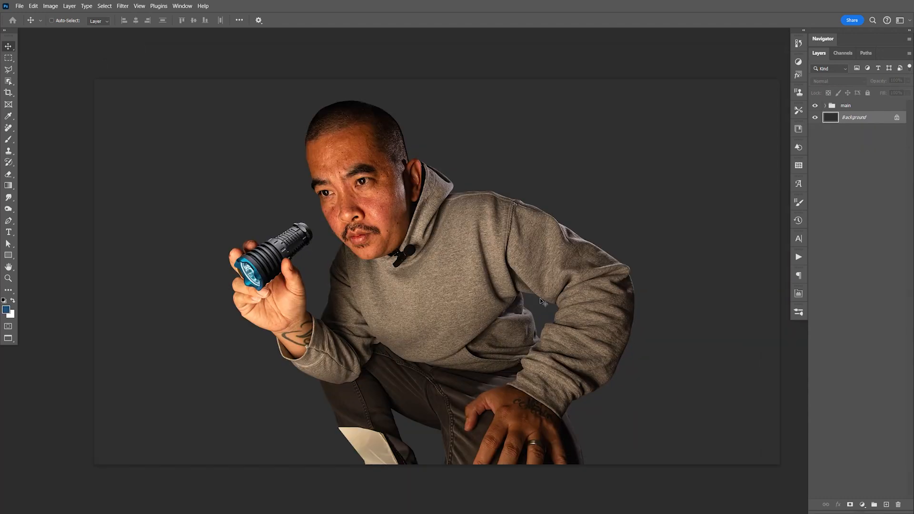
- Switch to Adobe Bridge, open Slime.png in Photoshop, copy the entire image, and close its document
key(alt+Tab)
click(590, 297)
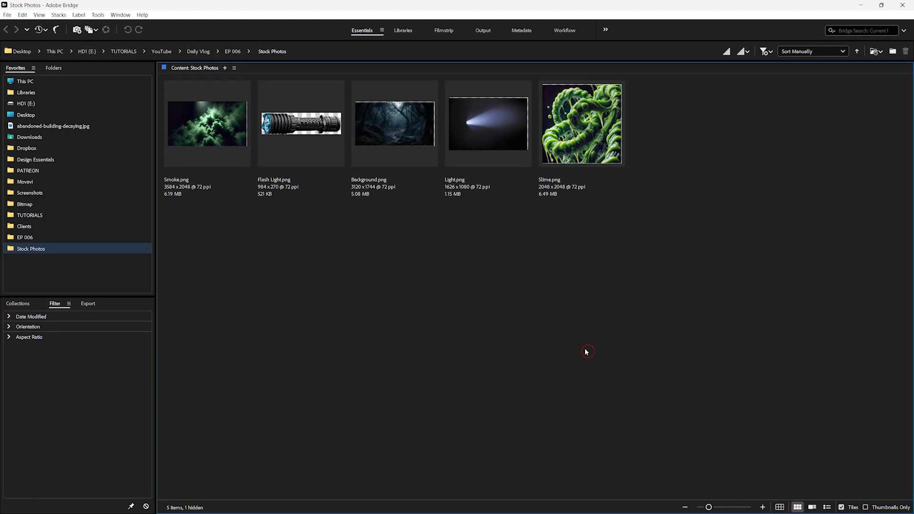
click(580, 146)
double_click(586, 145)
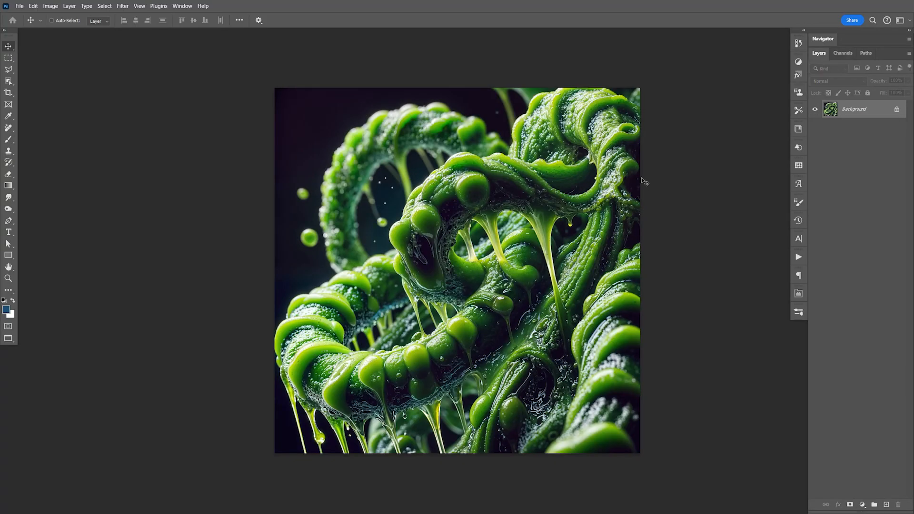
key(ctrl+a)
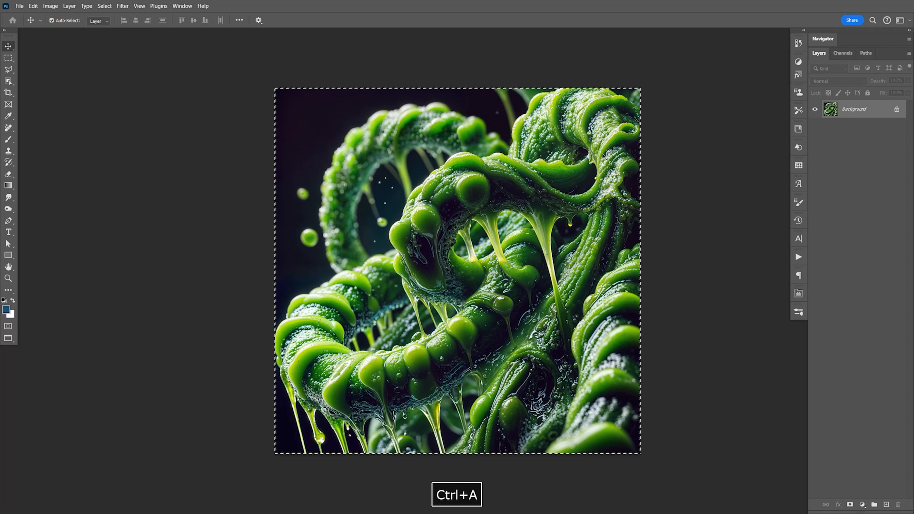
key(ctrl+c)
key(ctrl+w)
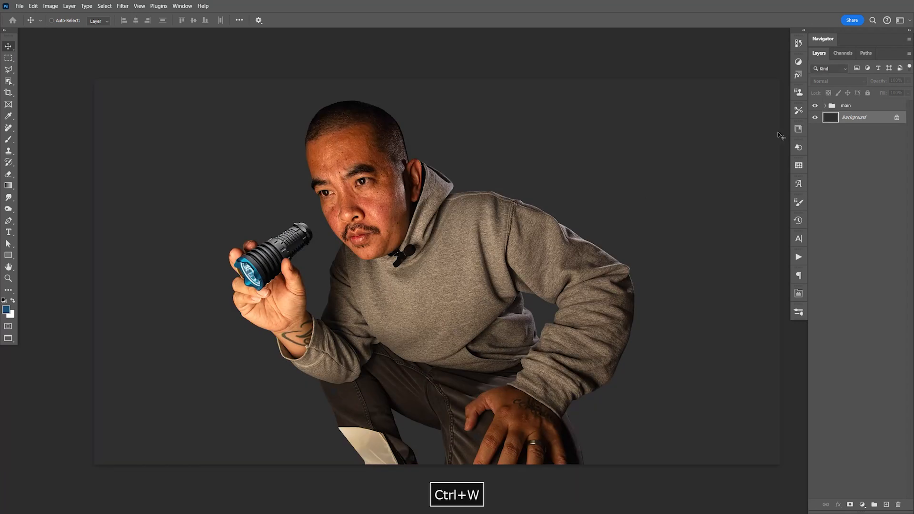
- Paste the slime image above the main group and convert the new layer to a Smart Object
click(861, 106)
key(ctrl+v)
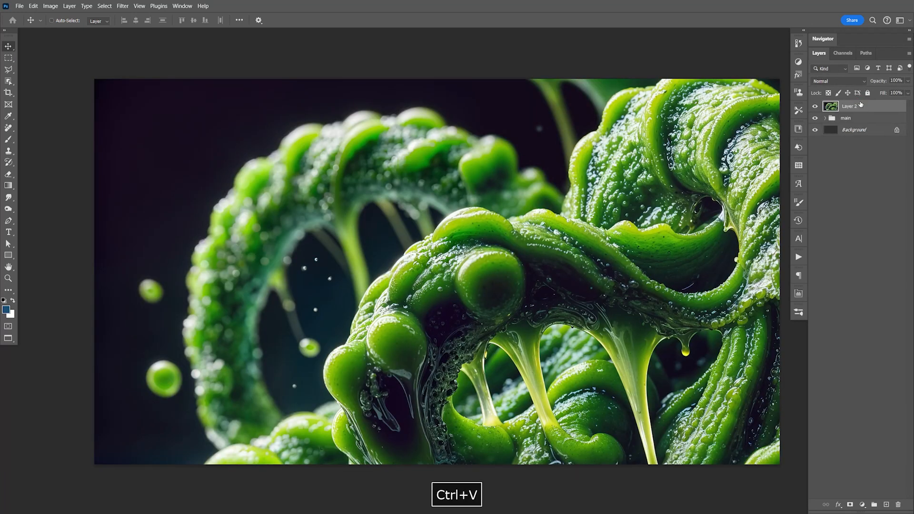
right_click(840, 114)
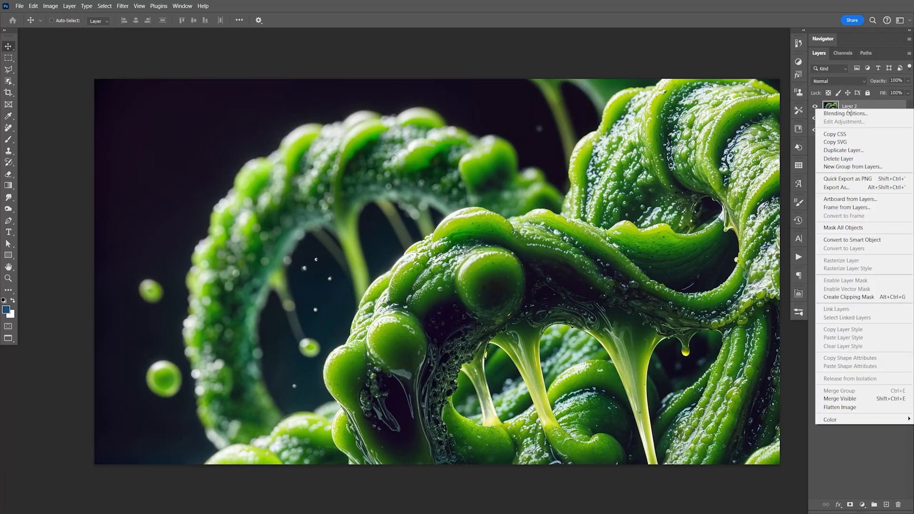
click(850, 240)
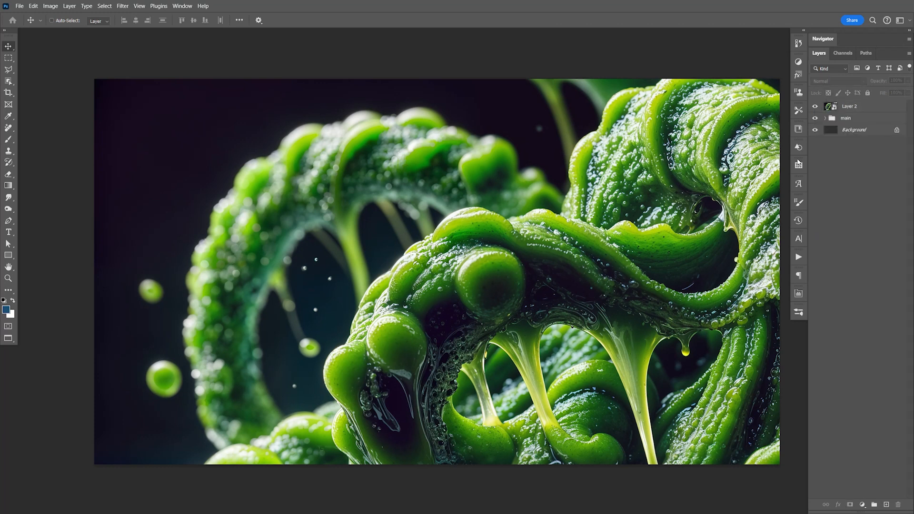
- Scale the slime layer down to about 30% with Free Transform and move it over the man's torso
key(ctrl+t)
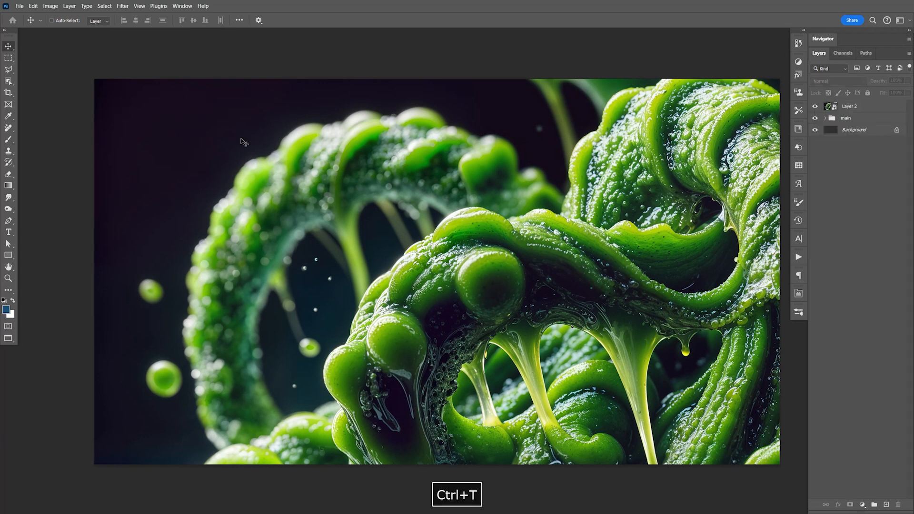
click(867, 110)
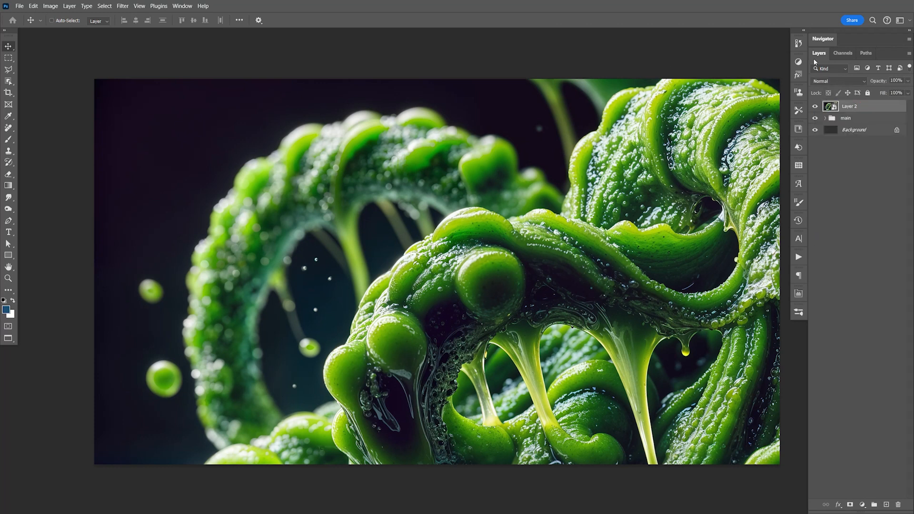
key(ctrl+t)
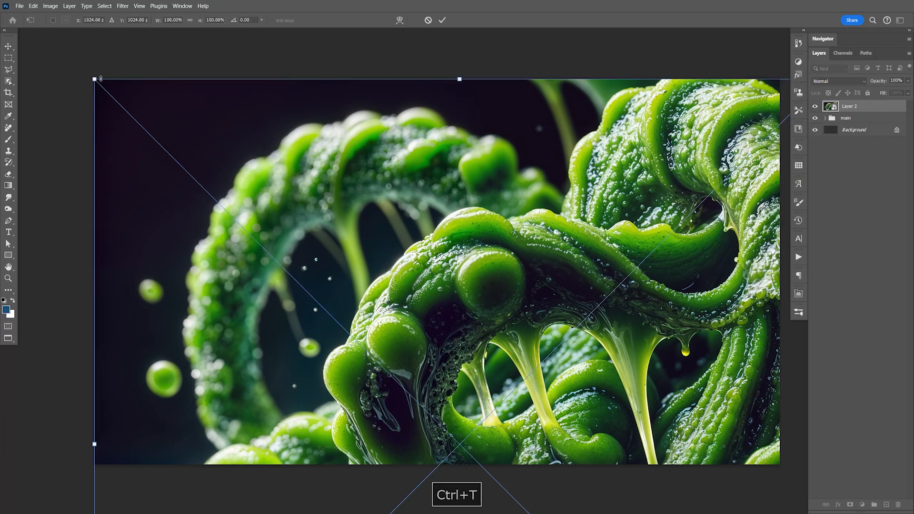
drag(95, 80, 401, 282)
drag(482, 401, 433, 235)
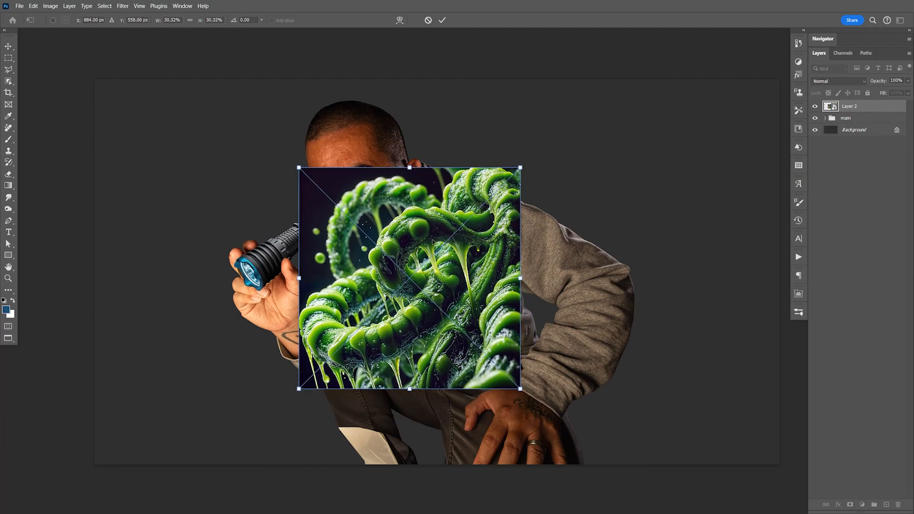
- Flip the slime horizontally, tilt it counter-clockwise, and place it over the lower-left corner of the canvas
right_click(471, 294)
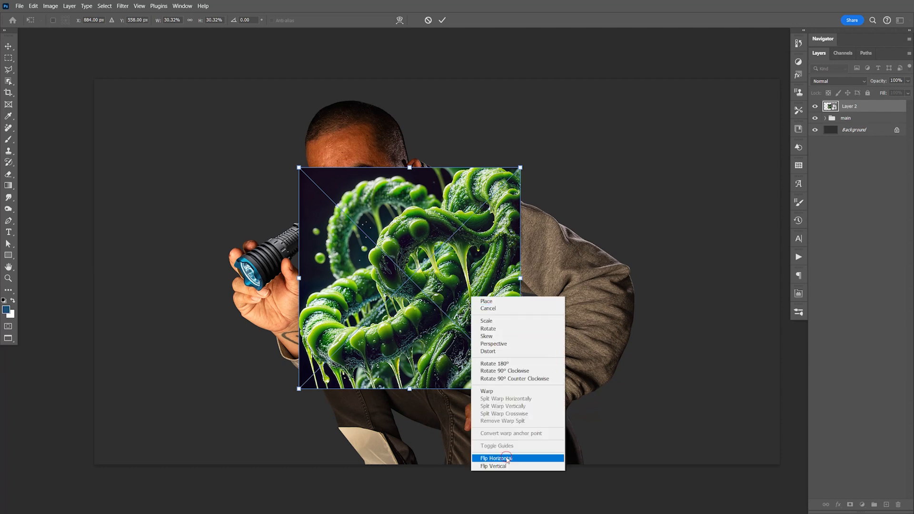
click(495, 459)
drag(476, 308, 267, 392)
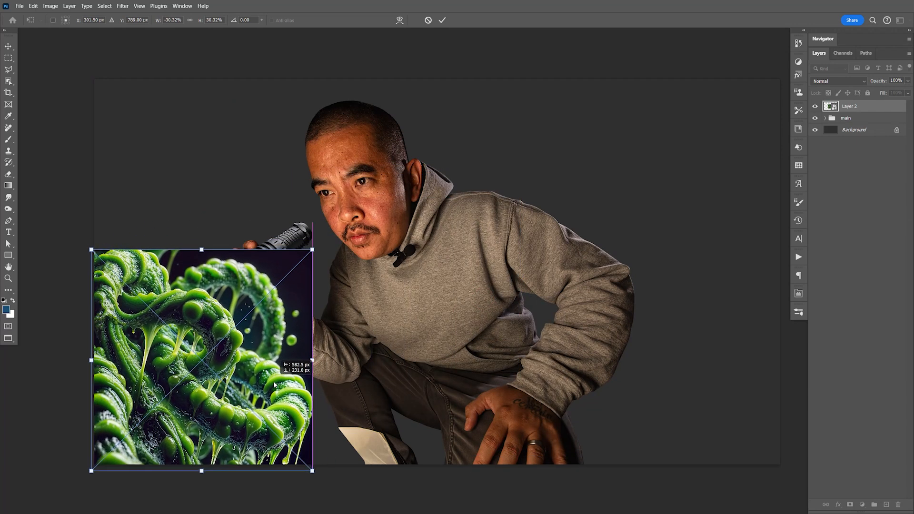
drag(352, 336, 333, 301)
drag(277, 224, 297, 186)
drag(280, 319, 282, 359)
key(Return)
- Reset the colors to default, fill the Background layer with black, and save the document
double_click(853, 131)
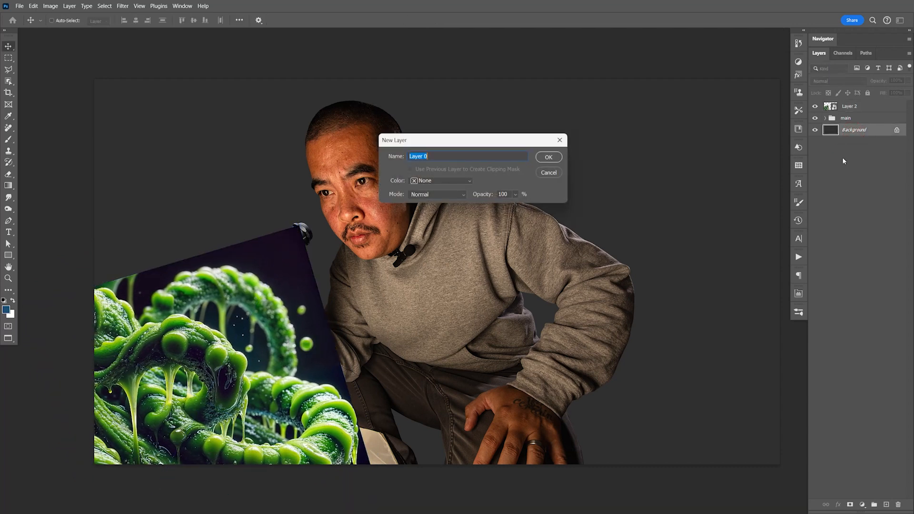
click(552, 171)
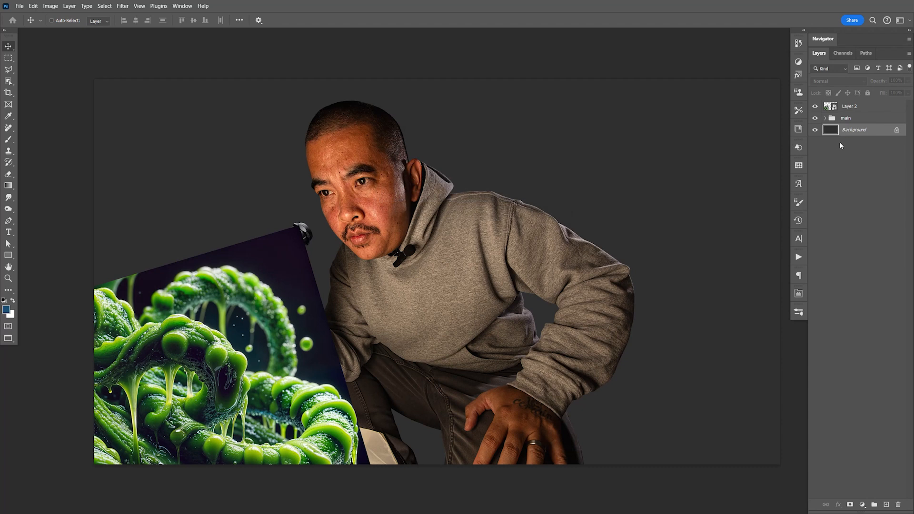
key(d)
key(alt+BackSpace)
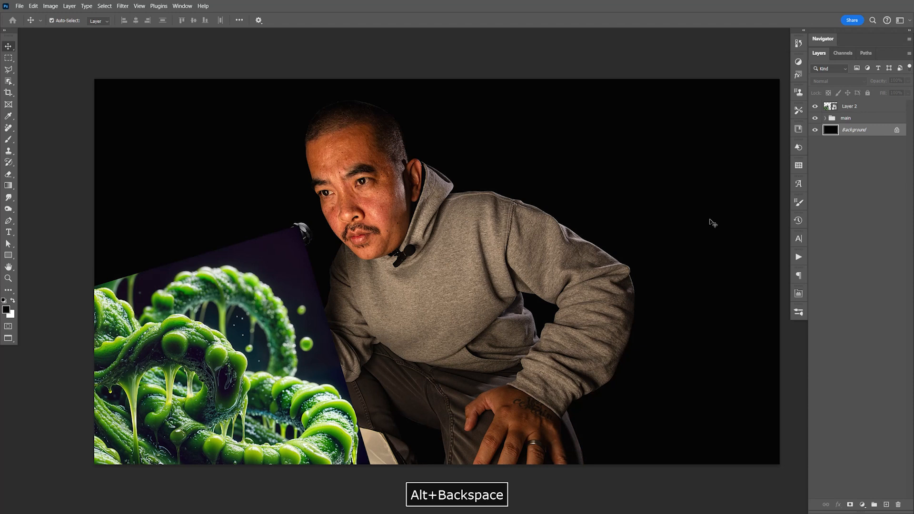
key(ctrl+s)
key(space)
drag(624, 282, 637, 261)
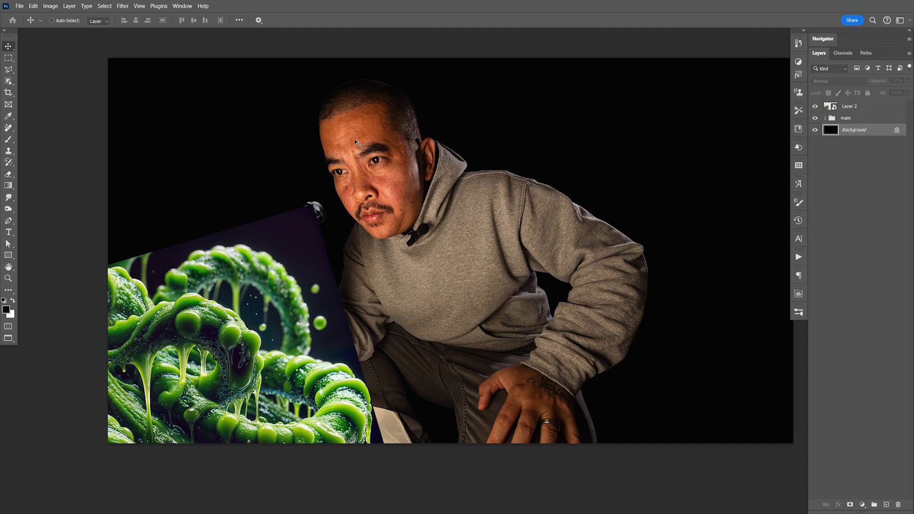
- Switch to Adobe Bridge, open Smoke.png in Photoshop, copy the entire image, and close its document
key(alt+Tab)
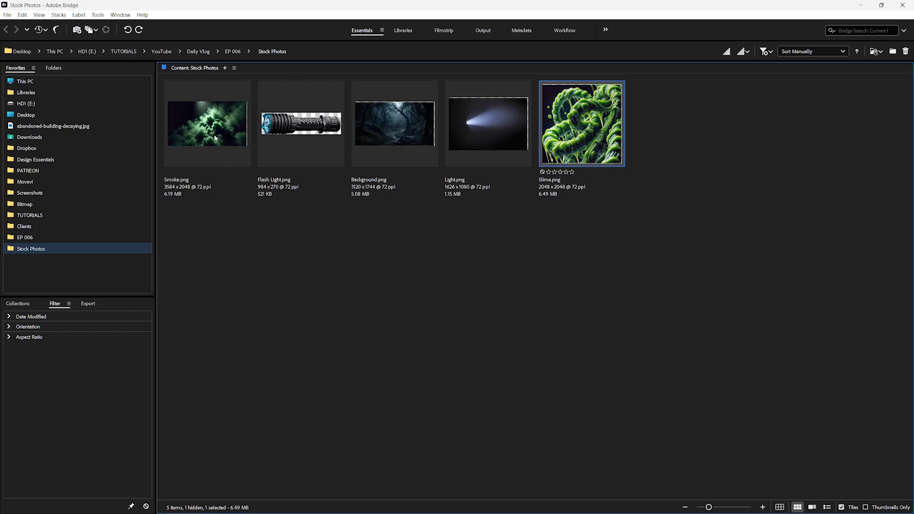
click(217, 138)
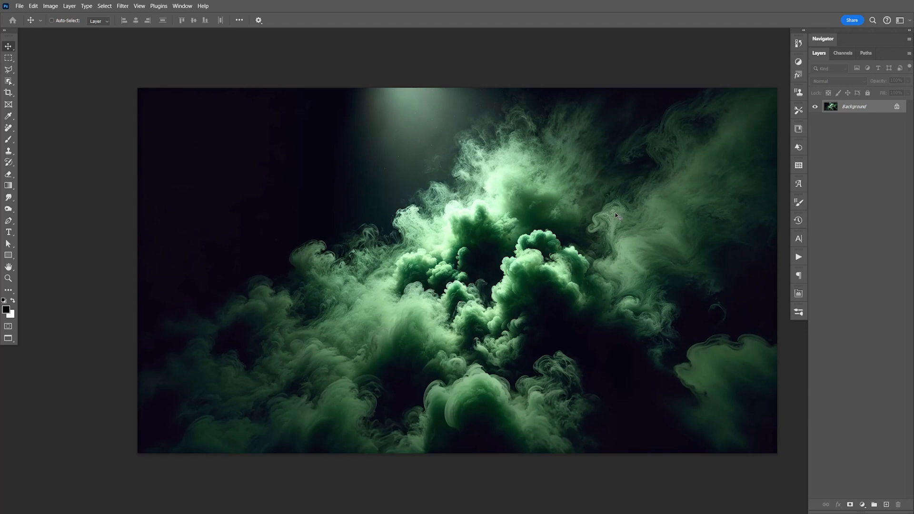
key(ctrl+a)
key(ctrl+c)
key(ctrl+w)
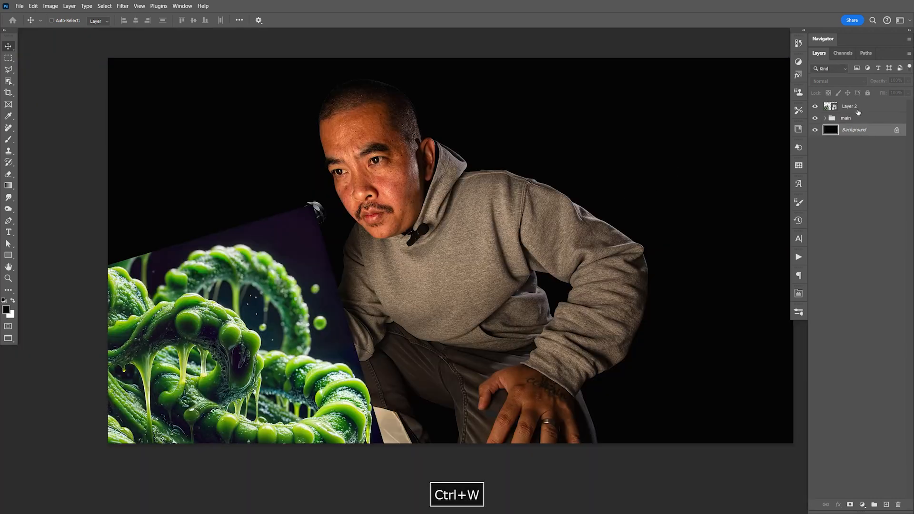
- Hide the slime layer, paste the smoke image directly above the Background layer, and reposition it behind the man
click(815, 107)
key(ctrl+v)
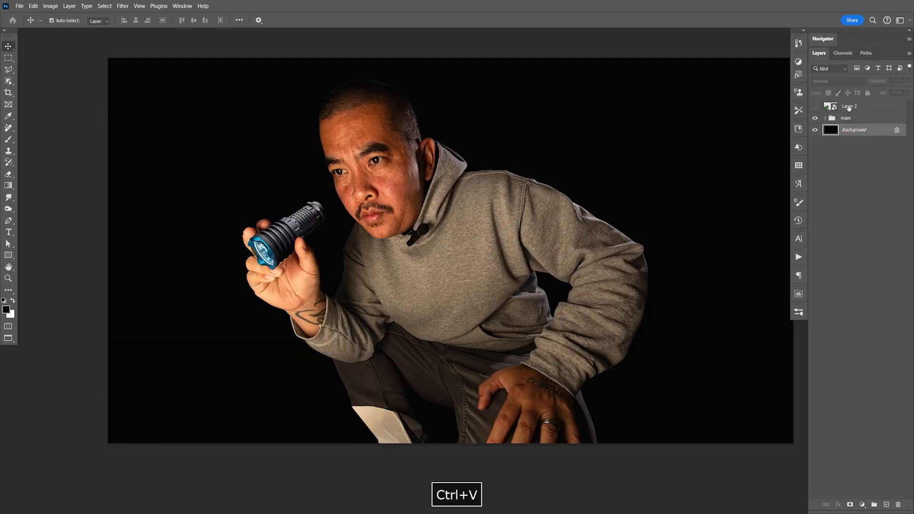
drag(658, 357, 583, 304)
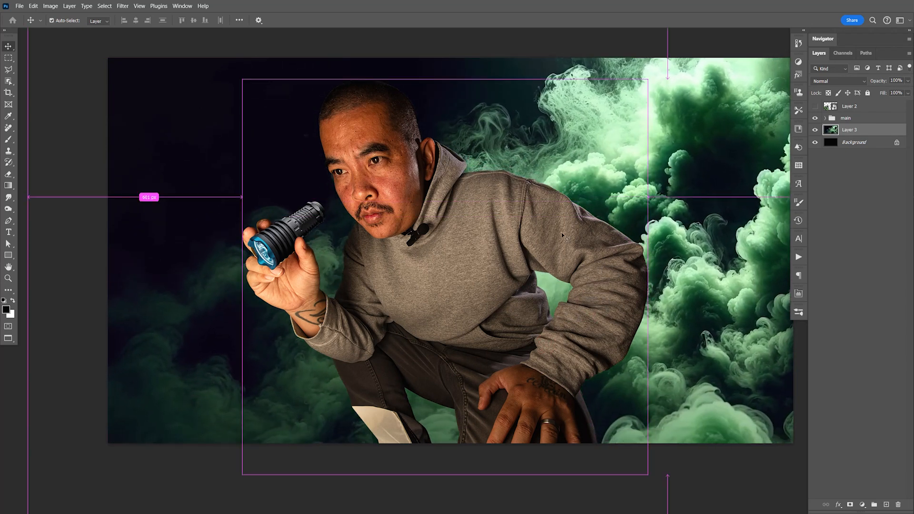
- Scale down the smoke layer with Free Transform and reposition it behind the man
key(ctrl+minus)
key(ctrl+minus)
key(ctrl+t)
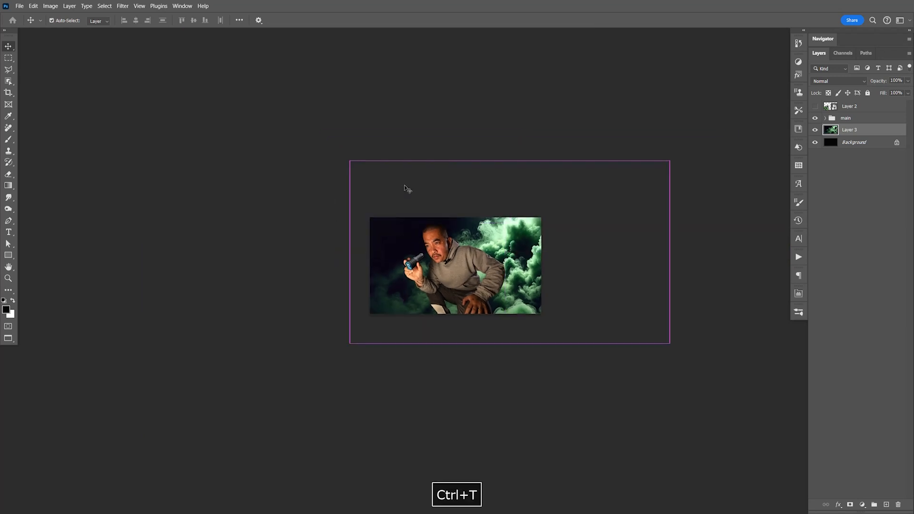
drag(673, 251, 598, 251)
key(Return)
key(ctrl+1)
drag(430, 302, 455, 327)
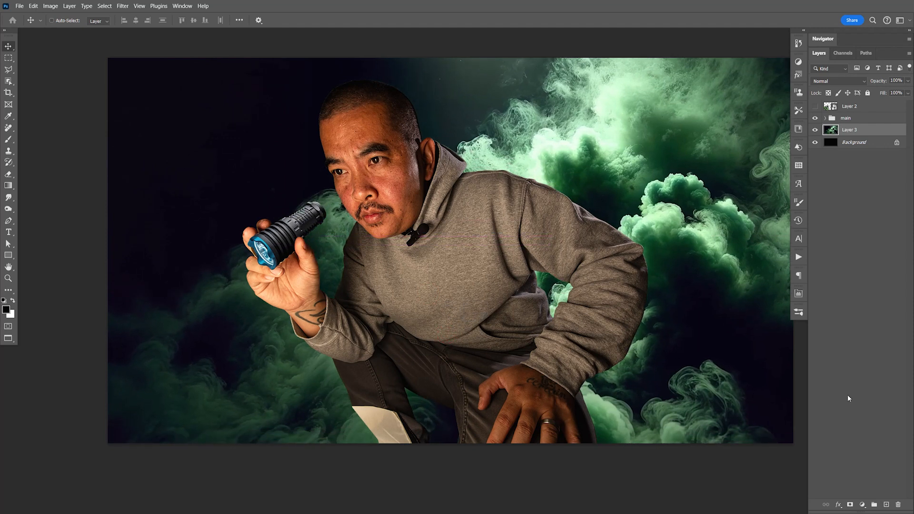
- Place the smoke layer in a new group and name the group smoke
key(F9)
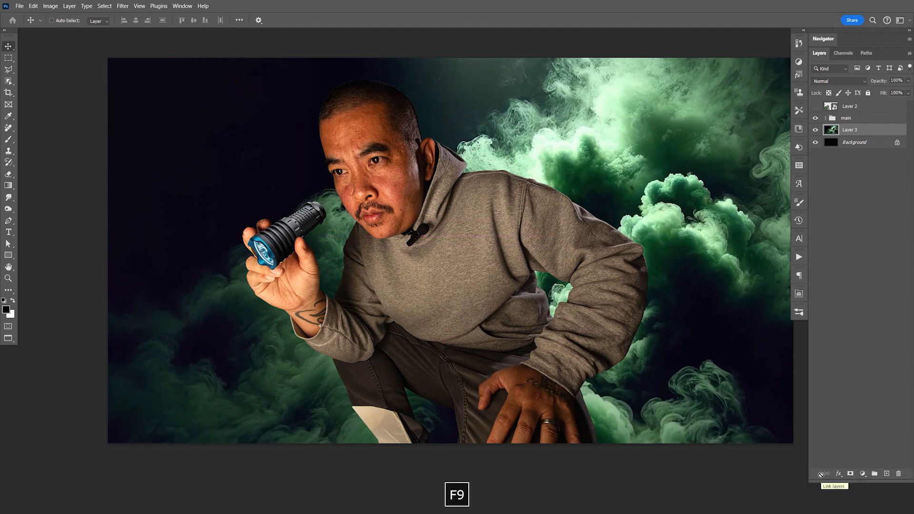
key(ctrl+g)
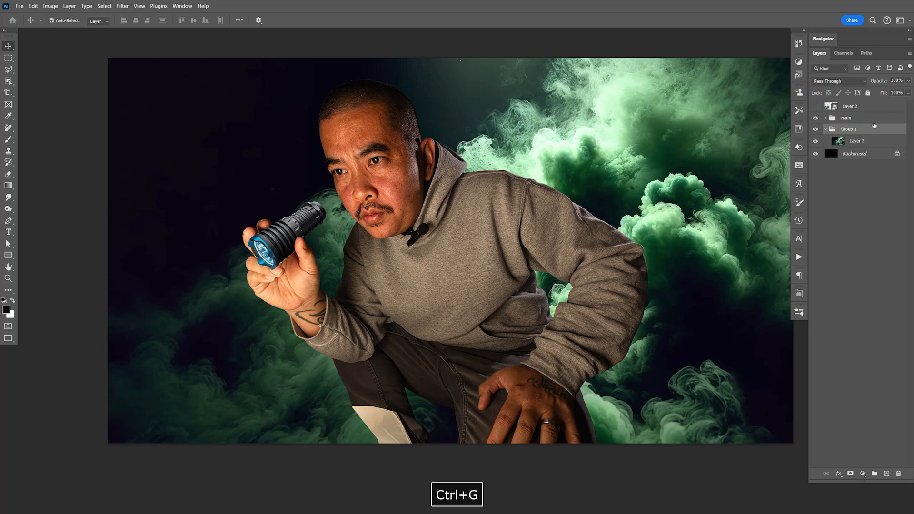
double_click(848, 129)
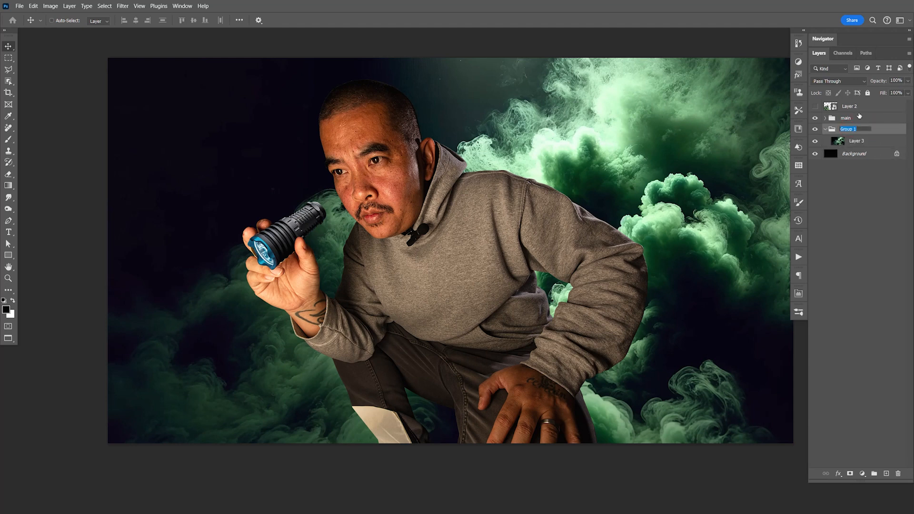
key(Return)
- Add a layer mask to the smoke layer and paint out the smoke on the image's right side with a soft 600 px black brush
click(857, 141)
click(851, 473)
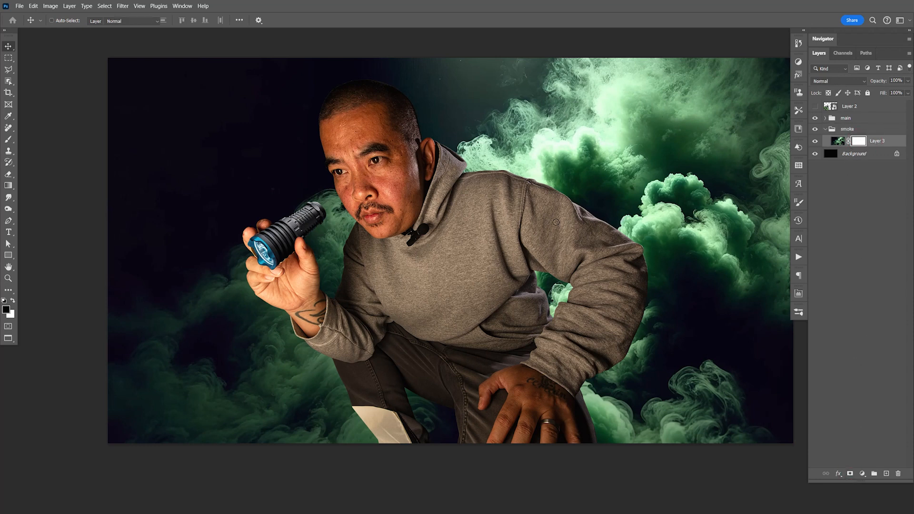
key(b)
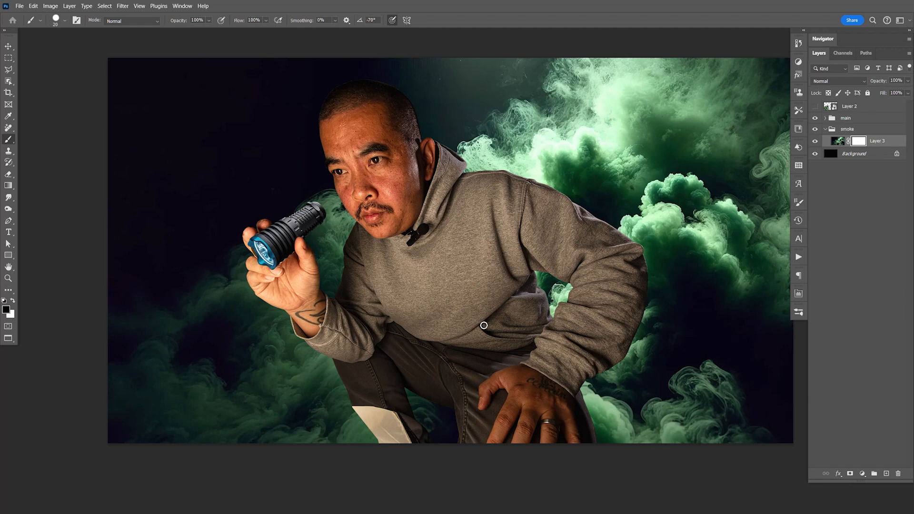
key(bracketright)
key(bracketright)
key(bracketright)
key(bracketright)
key(bracketright)
key(bracketright)
key(bracketright)
key(bracketright)
key(bracketright)
key(bracketright)
key(bracketright)
key(bracketright)
key(bracketright)
key(bracketright)
key(bracketright)
key(bracketright)
key(bracketright)
key(bracketright)
key(bracketright)
key(bracketleft)
key(bracketleft)
click(544, 185)
key(shift+bracketleft)
key(shift+bracketleft)
key(shift+bracketleft)
key(shift+bracketleft)
mouse_move(373, 124)
mouse_down()
mouse_move(522, 168)
mouse_move(478, 113)
mouse_move(695, 95)
mouse_move(733, 169)
mouse_move(749, 387)
mouse_move(658, 359)
mouse_move(647, 332)
mouse_move(612, 398)
mouse_up()
key(space)
drag(697, 368, 661, 364)
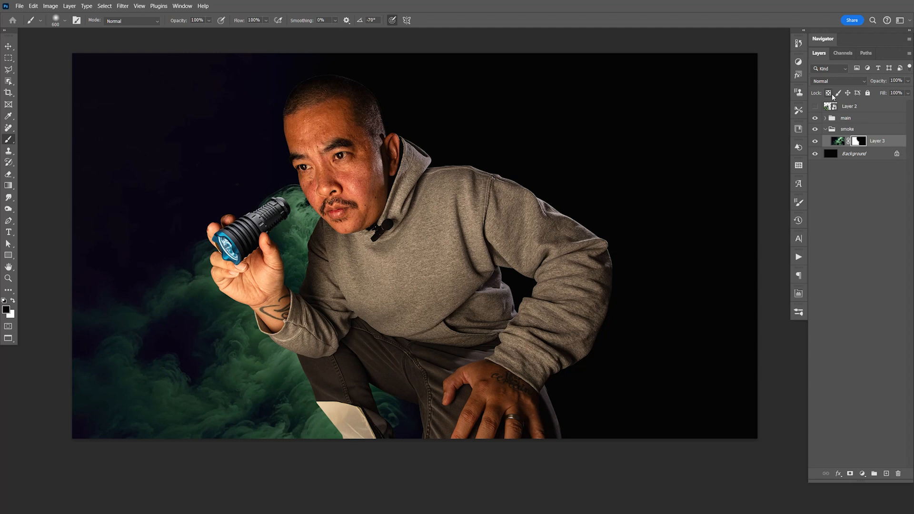
- Duplicate the masked smoke layer, delete the copy's mask, and position the copy beneath the original to fill the image's right side
key(ctrl+j)
right_click(860, 141)
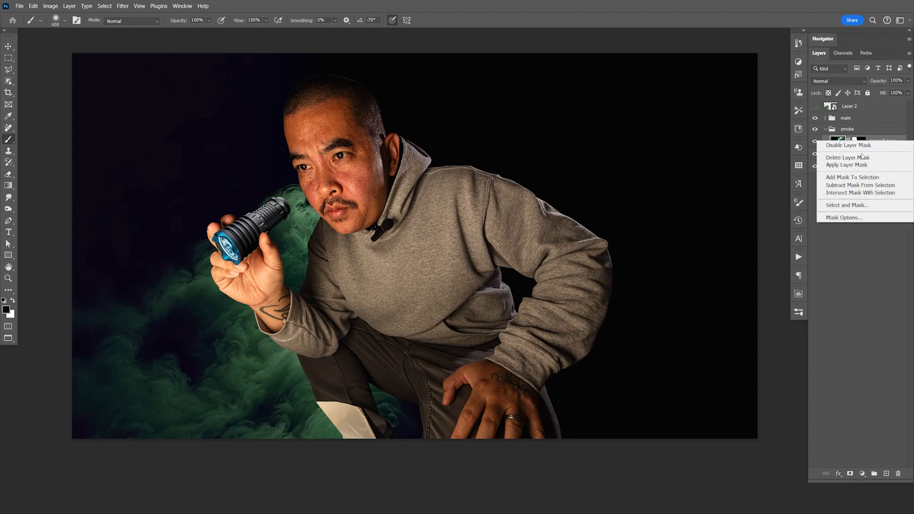
click(848, 157)
key(v)
drag(494, 292, 714, 288)
drag(862, 141, 881, 164)
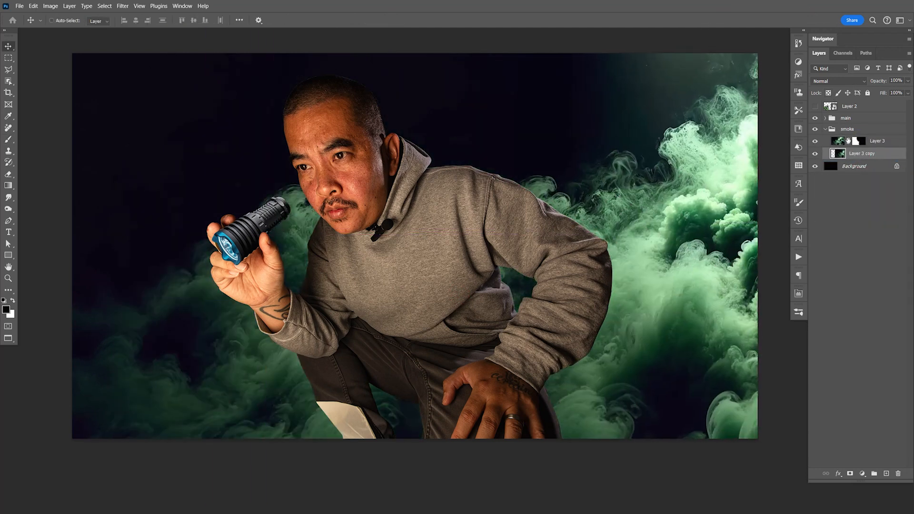
drag(544, 296, 577, 302)
drag(716, 323, 662, 331)
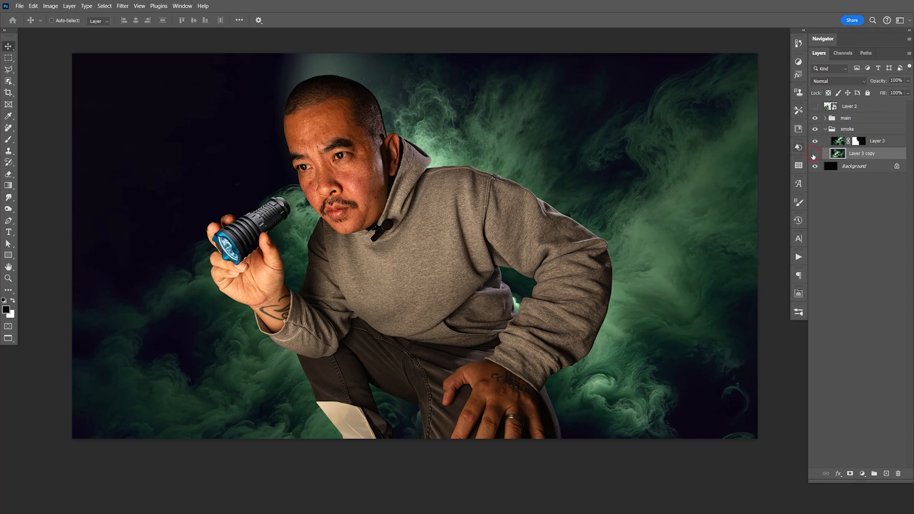
- Add a mask to the smoke copy, paint out its hard edge above the man's head, and save the document
click(815, 153)
click(850, 473)
key(b)
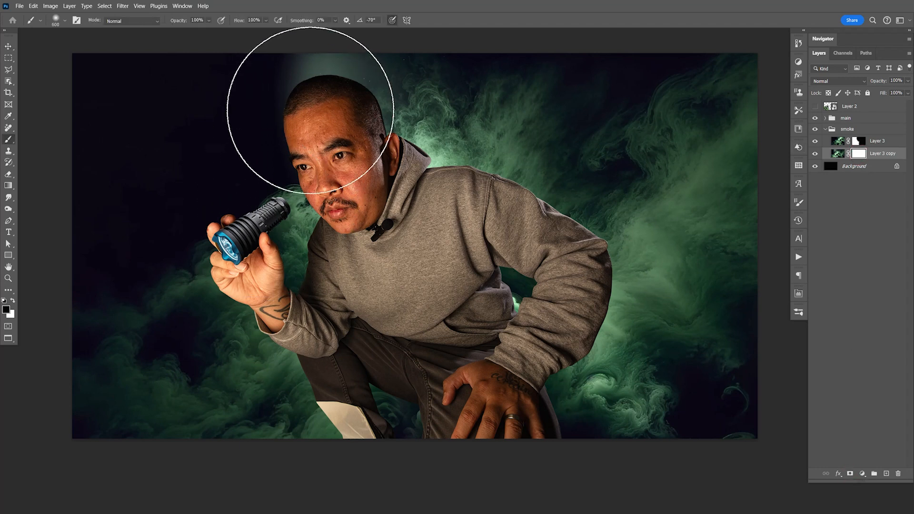
key(space)
drag(275, 133, 369, 224)
mouse_move(363, 111)
mouse_down()
mouse_move(392, 100)
mouse_move(395, 111)
mouse_up()
key(space)
mouse_move(398, 315)
mouse_down()
mouse_move(366, 187)
mouse_move(364, 203)
mouse_up()
key(ctrl+s)
key(v)
key(space)
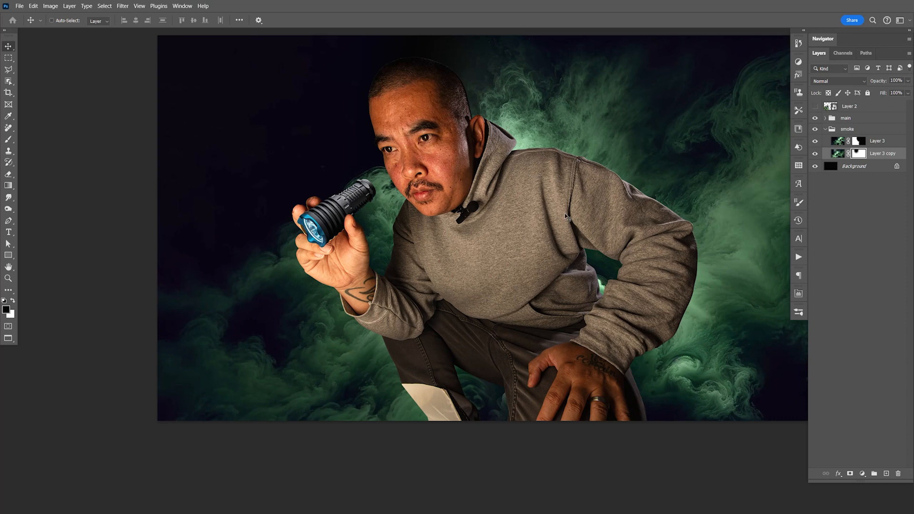
- Preview the slime layer over the composite, hide it again, and save the document
click(815, 107)
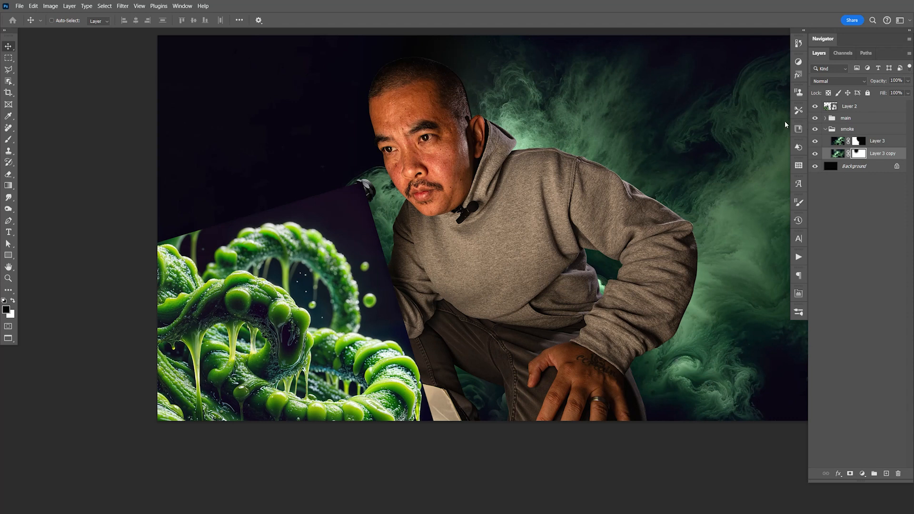
click(815, 106)
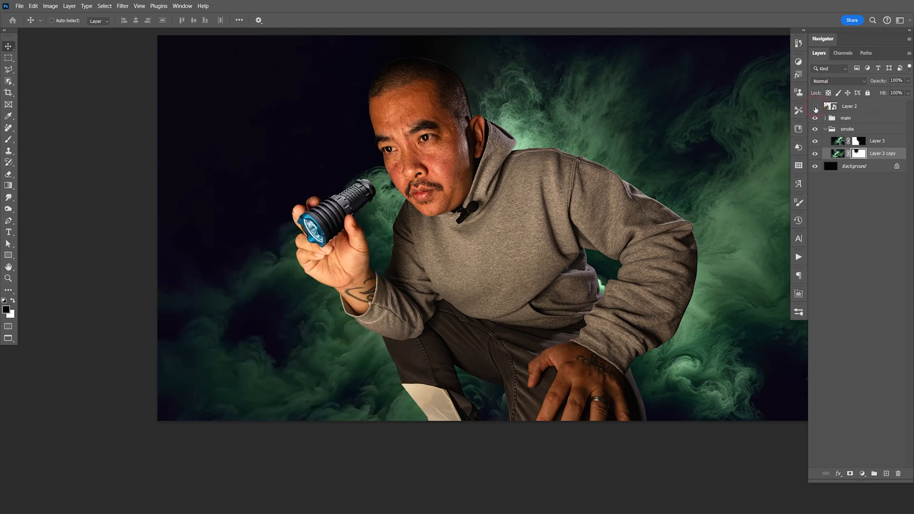
key(ctrl+s)
key(space)
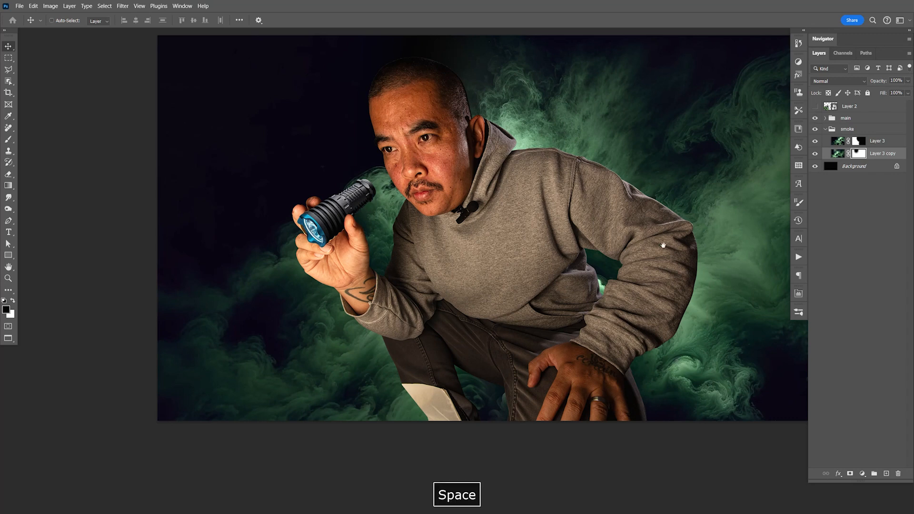
drag(663, 247, 648, 247)
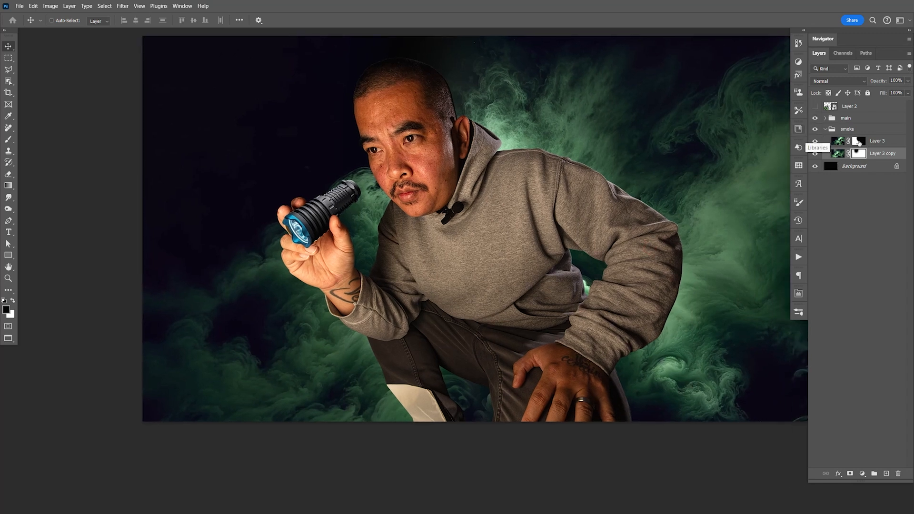
- Collapse the smoke group and create a new group named adj above the slime layer
click(826, 130)
click(864, 120)
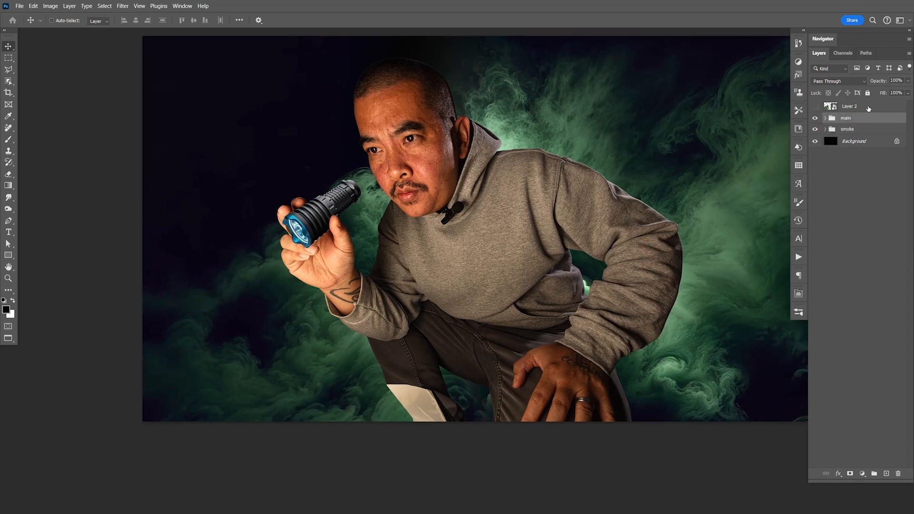
click(867, 107)
click(875, 475)
double_click(847, 106)
text(adj)
key(Return)
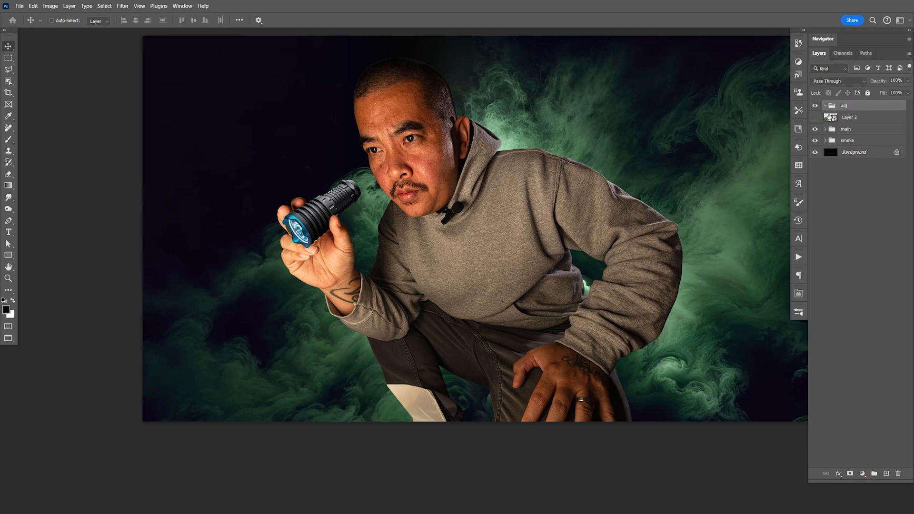
- Run the Grey Noise action from the Noyse PS Actions set inside the adj group
click(798, 257)
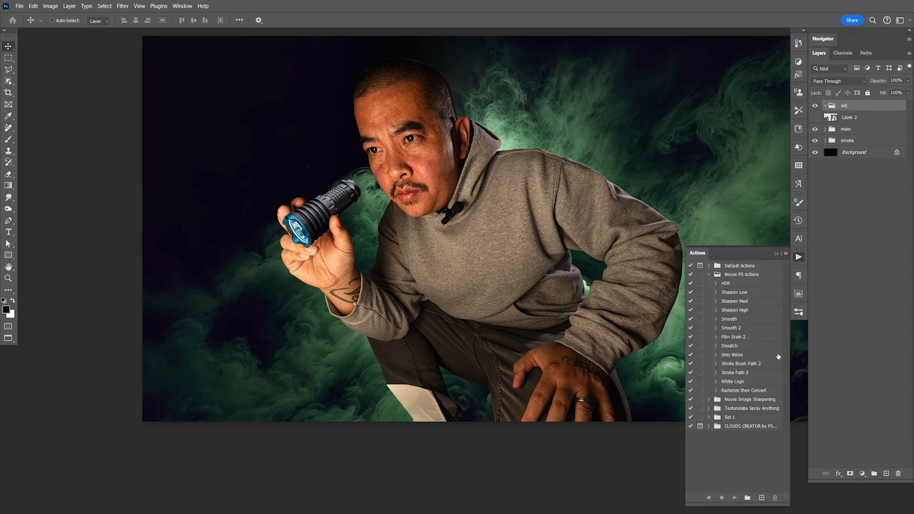
click(737, 358)
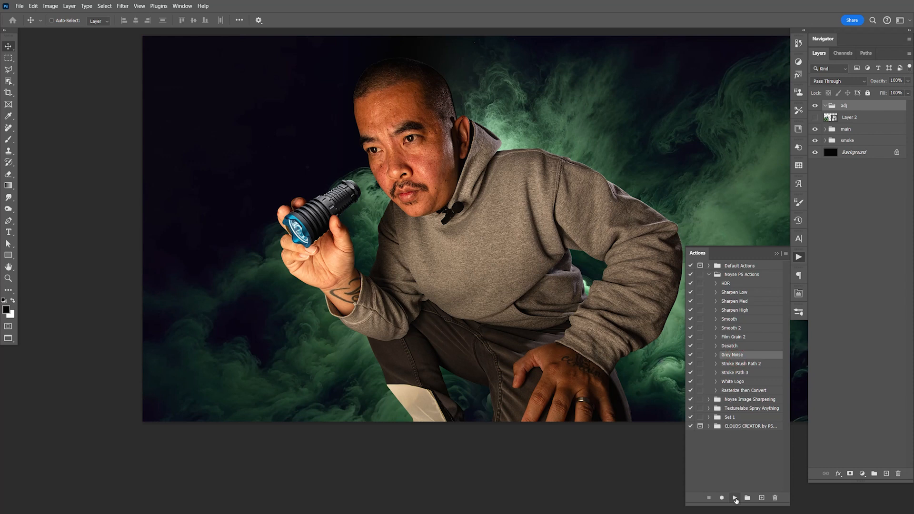
click(734, 497)
click(798, 257)
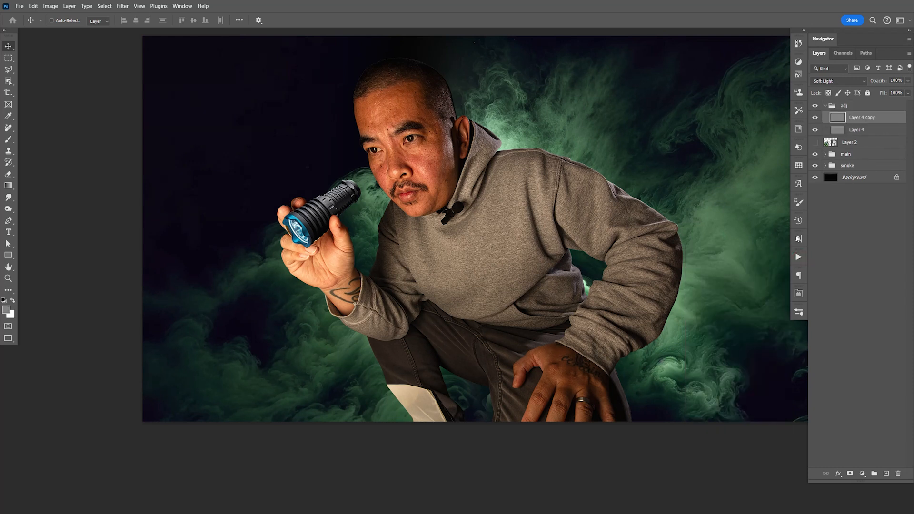
- Examine the effect of the two noise layers on the smoke up close by toggling their visibility
click(817, 119)
click(815, 119)
key(z)
drag(627, 174, 692, 200)
key(space)
drag(620, 231, 305, 310)
drag(652, 239, 474, 253)
click(815, 118)
click(815, 130)
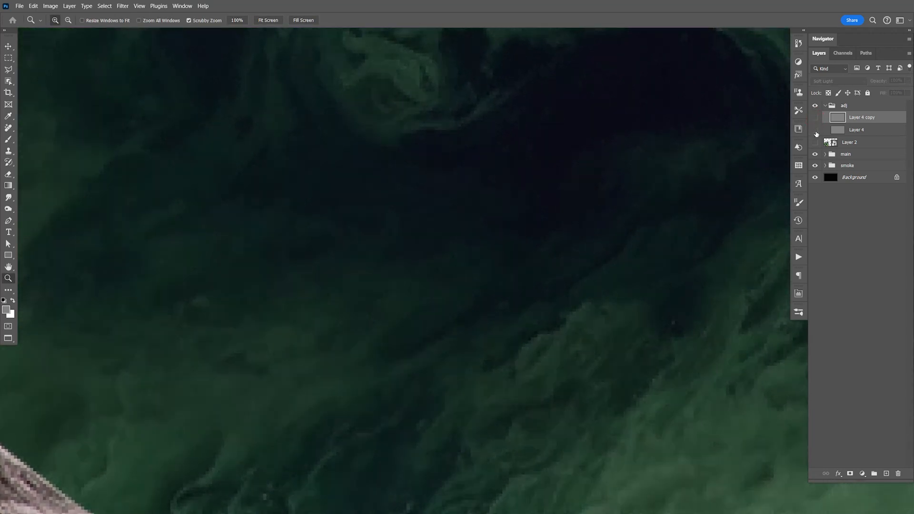
drag(817, 133, 815, 119)
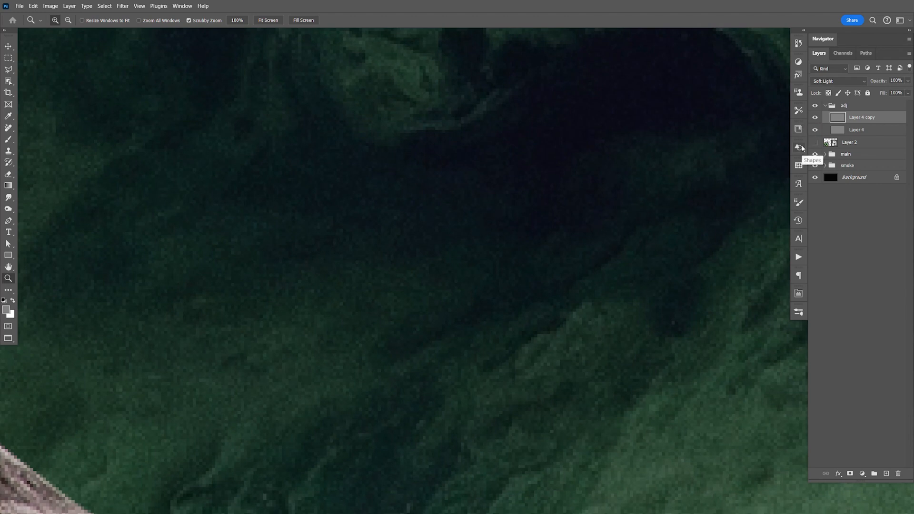
- Hide the upper noise layer, Layer 4 copy, while viewing the whole composite
key(ctrl+1)
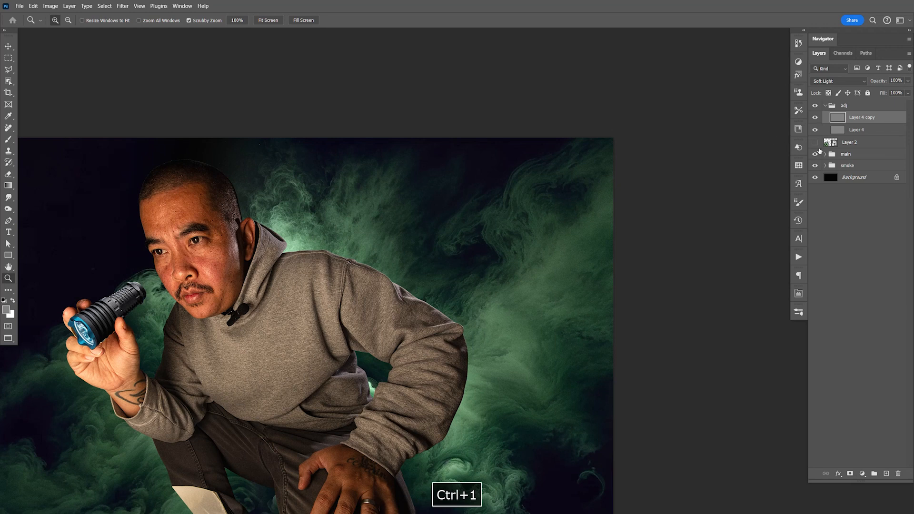
click(815, 117)
key(ctrl+0)
key(space)
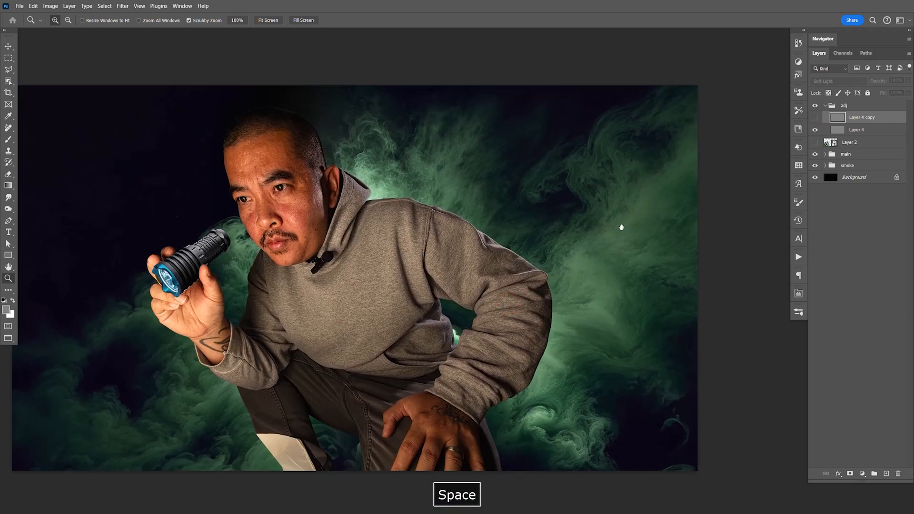
drag(621, 227, 642, 204)
- Duplicate the smoke group, merge the copy into one layer, and move it into the adj group beneath the noise layers
click(852, 167)
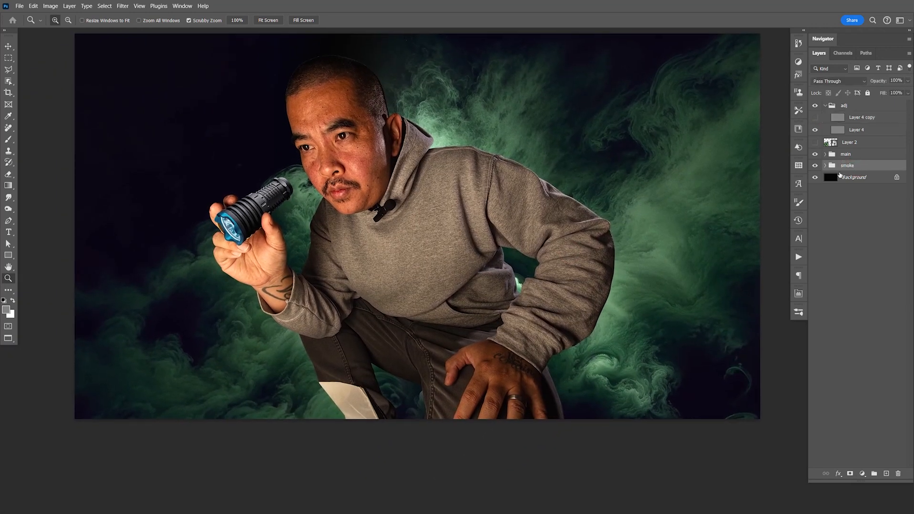
key(ctrl+j)
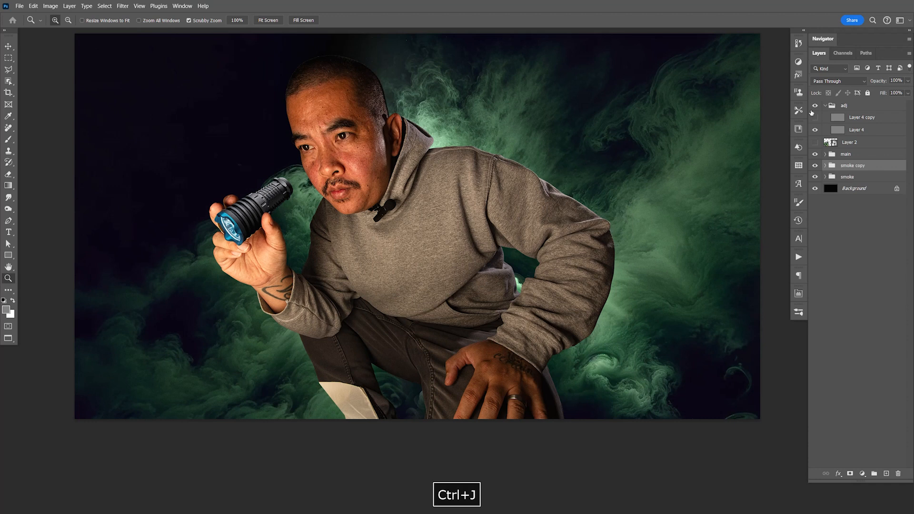
key(ctrl+e)
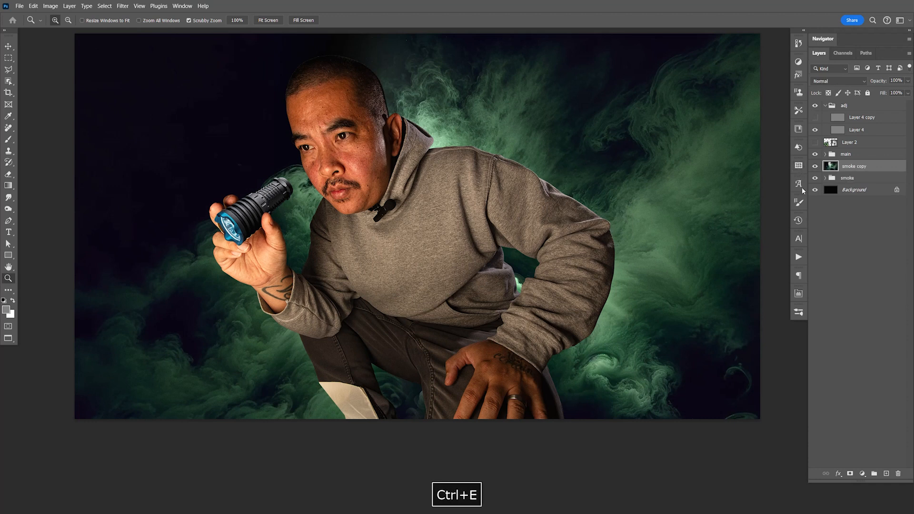
double_click(854, 167)
key(Return)
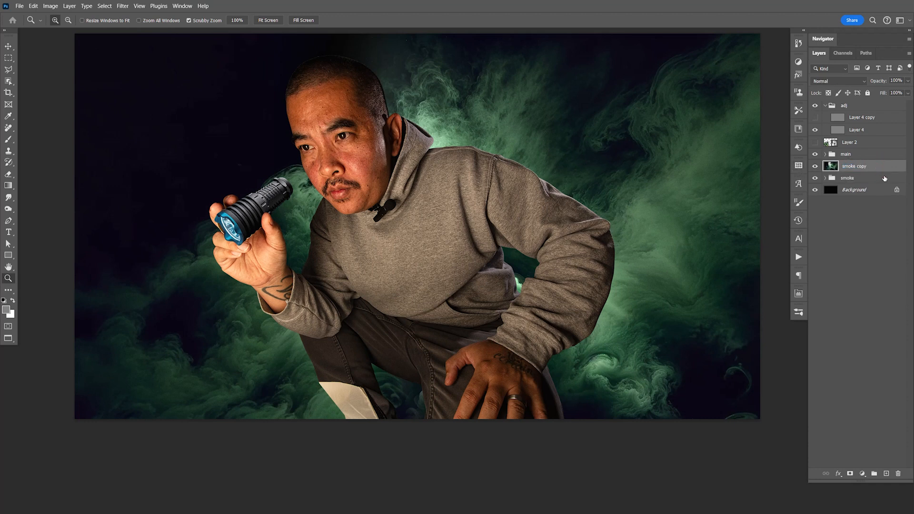
drag(871, 167, 860, 144)
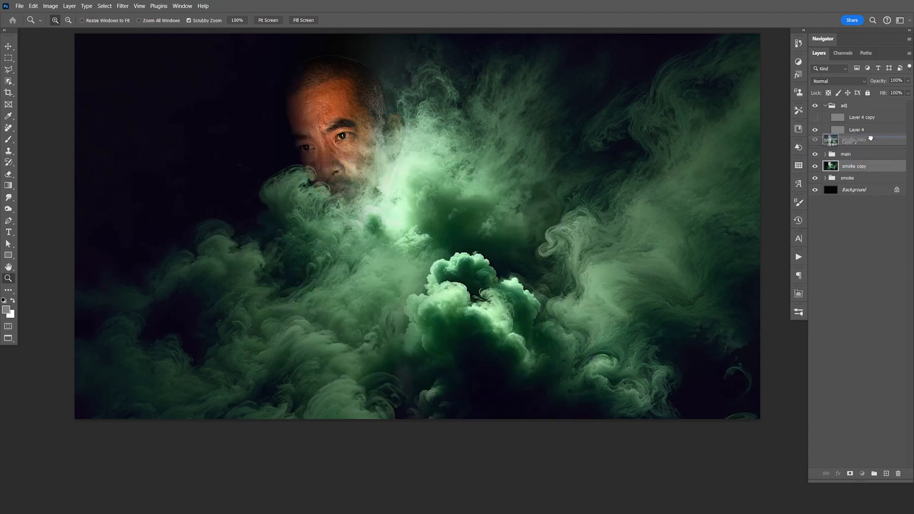
- Apply a Gaussian Blur with a radius of 127.3 pixels to the merged smoke copy
click(123, 6)
mouse_move(152, 116)
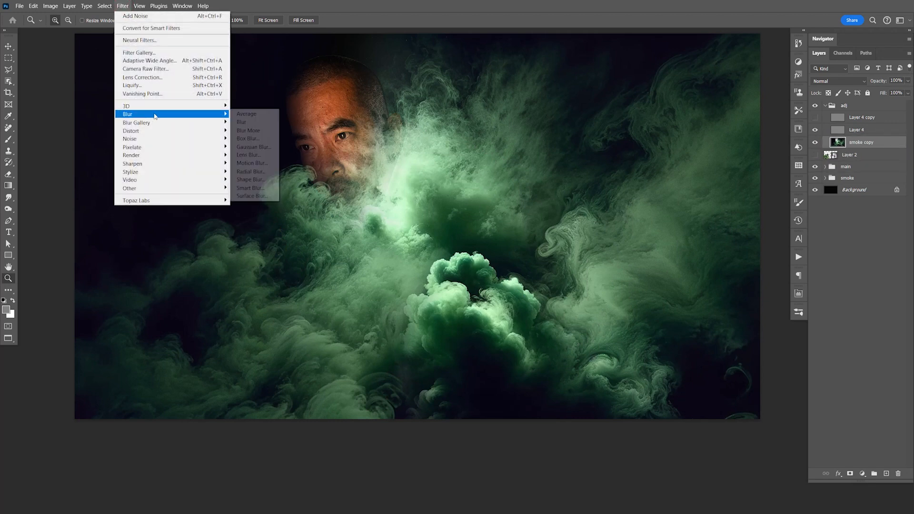
click(253, 147)
drag(557, 367, 584, 368)
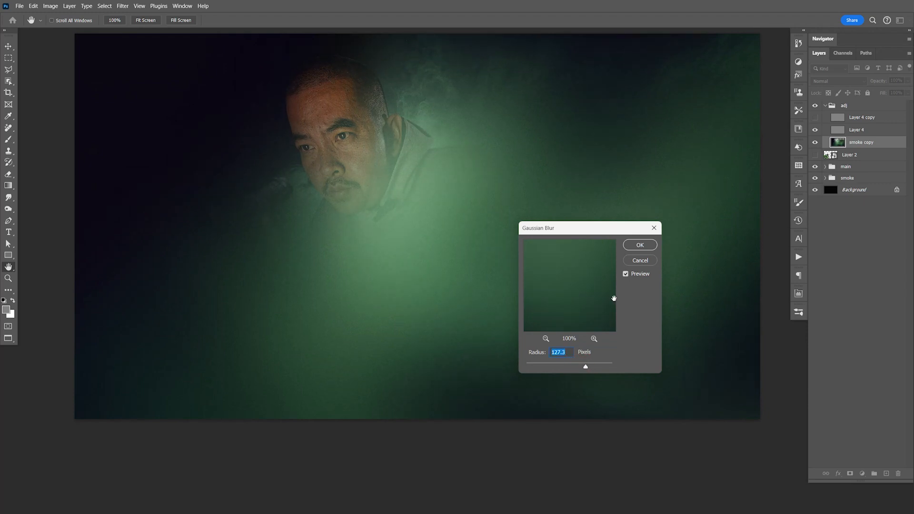
click(640, 246)
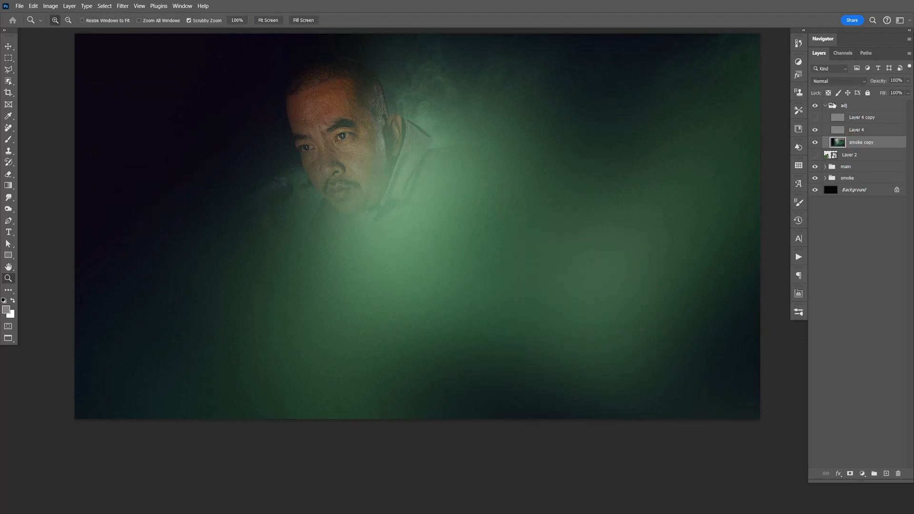
- Duplicate the blurred smoke layer, and flip and reposition the lower copy
key(ctrl+j)
click(863, 155)
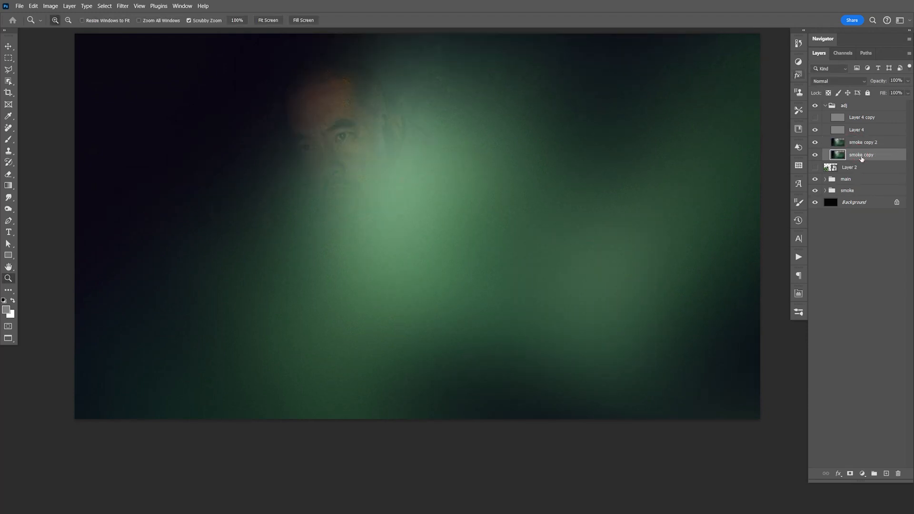
key(ctrl+t)
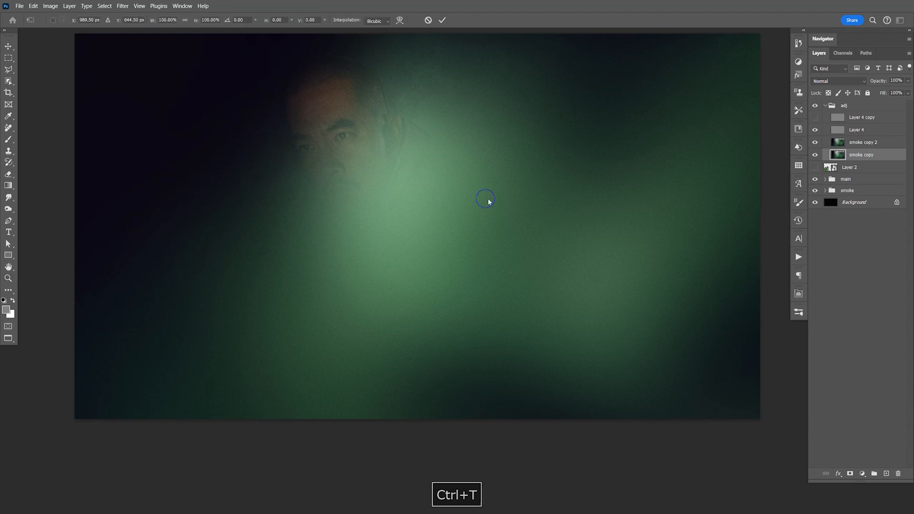
right_click(487, 200)
click(535, 384)
key(Return)
key(z)
key(v)
drag(483, 187, 447, 126)
drag(365, 89, 420, 143)
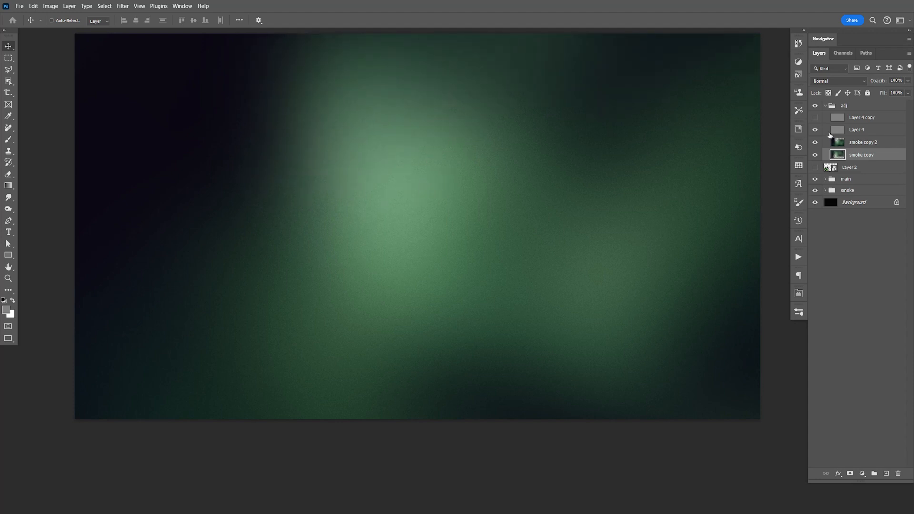
- Merge the two blurred smoke layers and set the merged layer's blend mode to Soft Light
shift+click(857, 145)
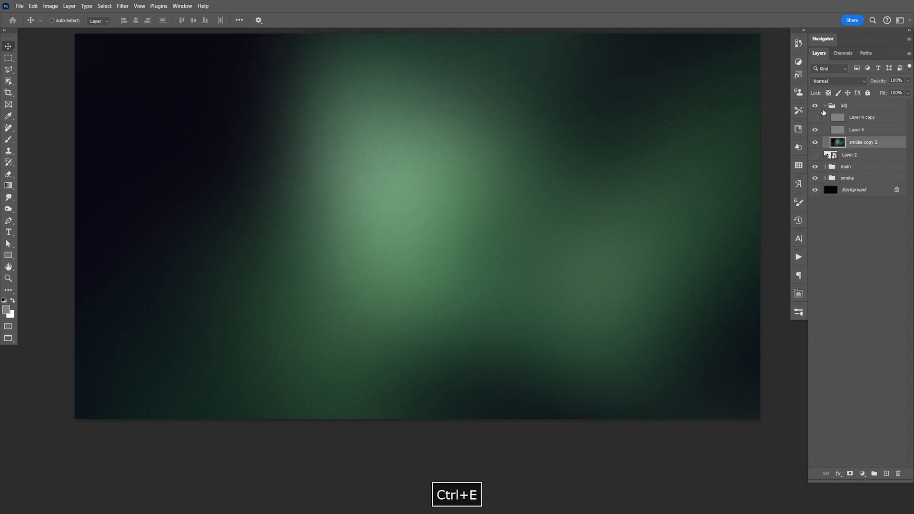
key(F9)
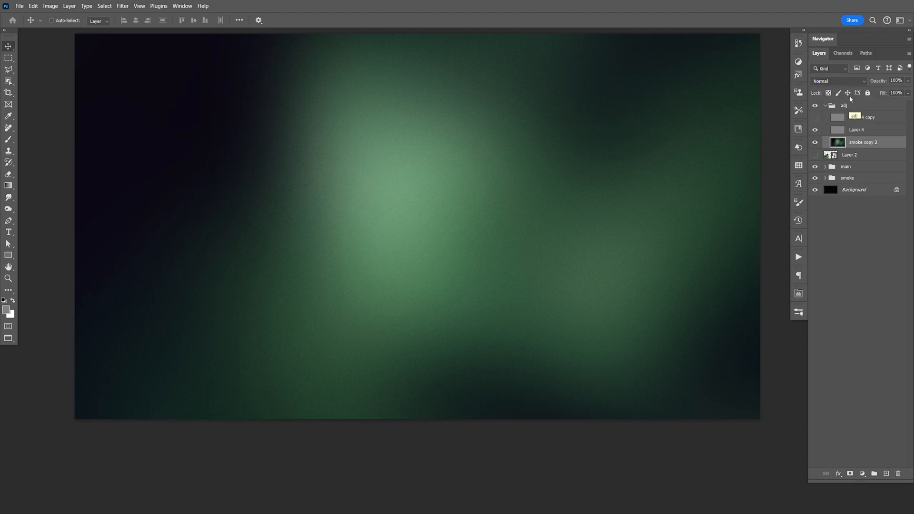
click(815, 85)
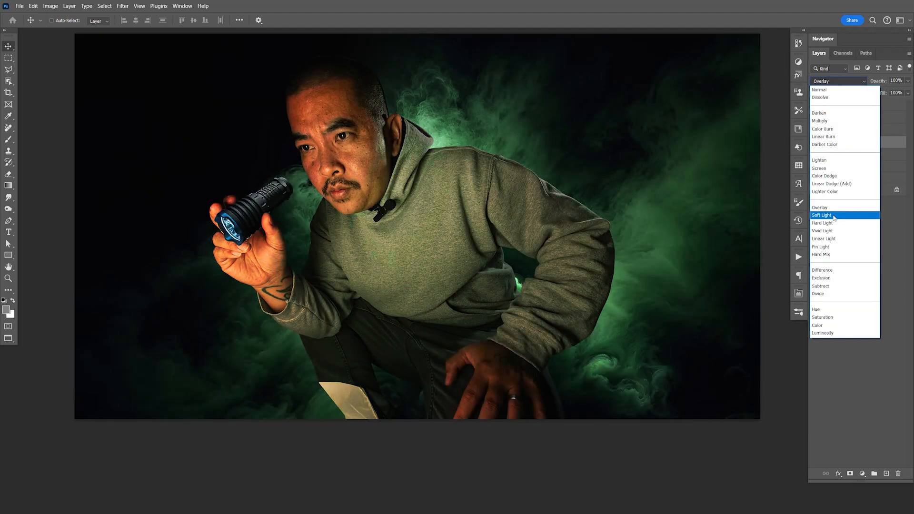
click(834, 218)
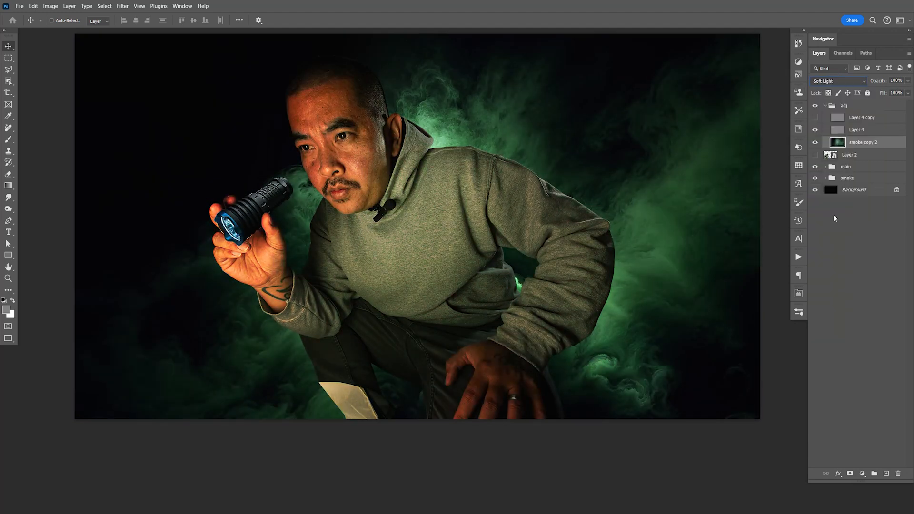
- Compare the composite with and without the blurred smoke layer, and save the document
drag(645, 232, 671, 248)
key(ctrl+s)
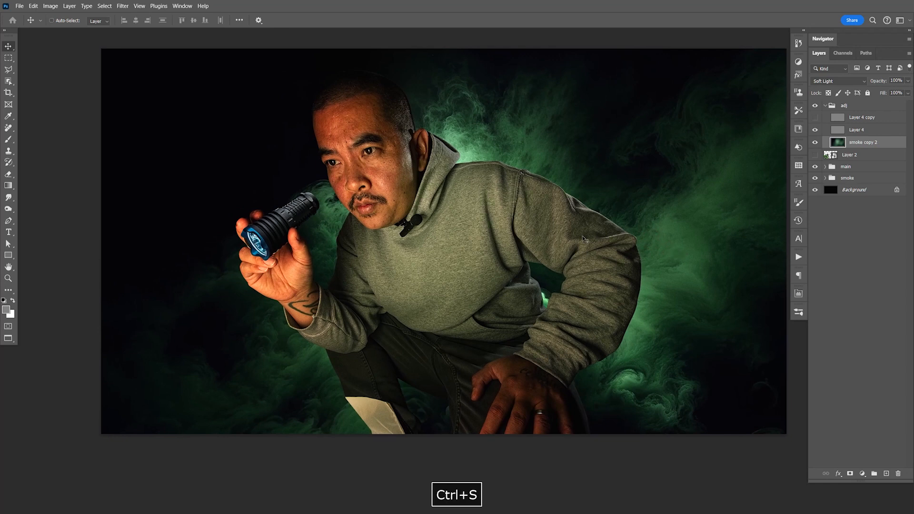
drag(585, 239, 605, 224)
click(815, 144)
click(815, 143)
key(ctrl+s)
drag(638, 247, 651, 227)
key(ctrl+s)
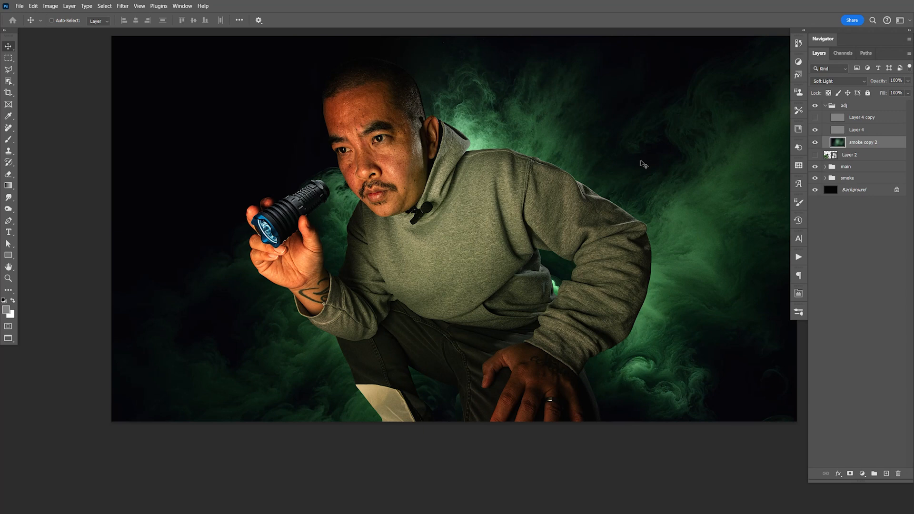
- Switch to Adobe Bridge, open Background.png in Photoshop, copy the whole image and close the file
key(F9)
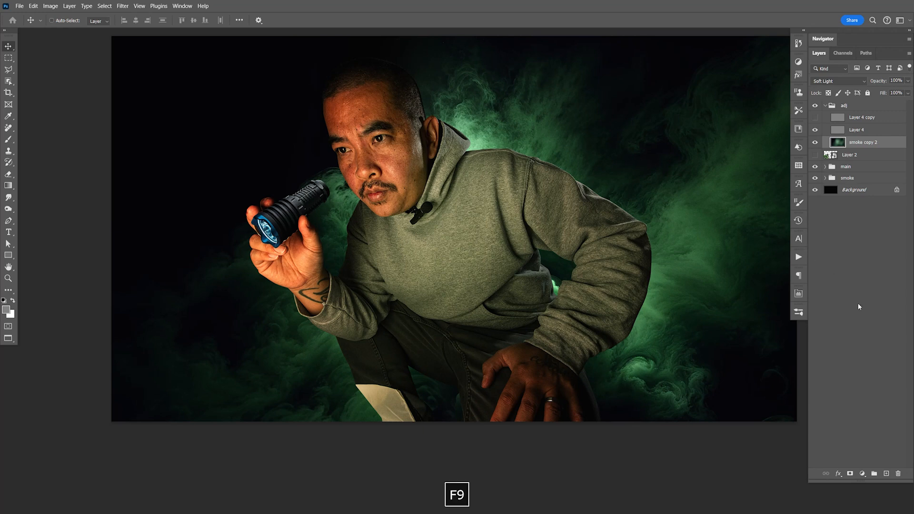
key(alt+Tab)
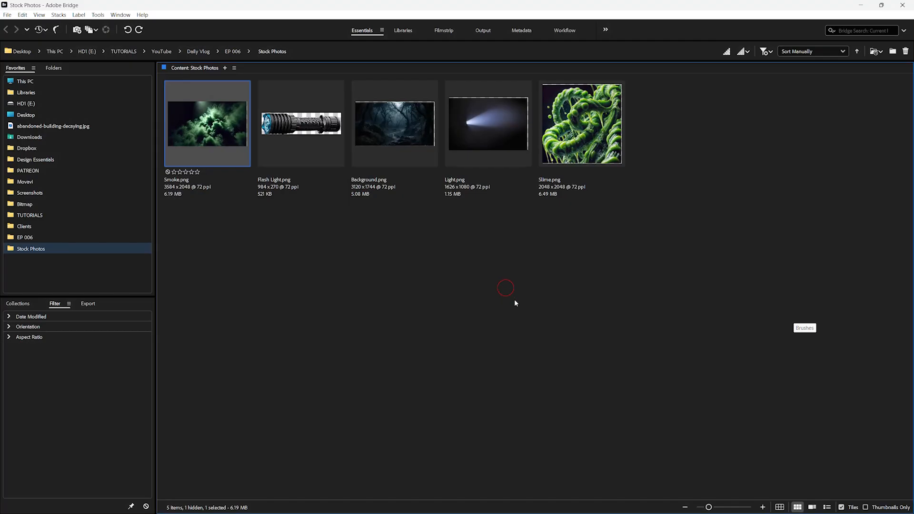
double_click(403, 134)
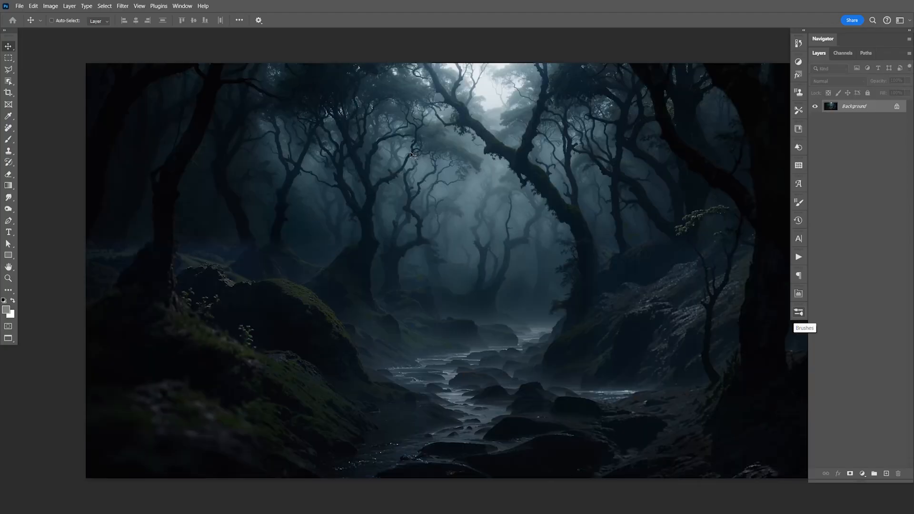
key(ctrl+a)
key(ctrl+c)
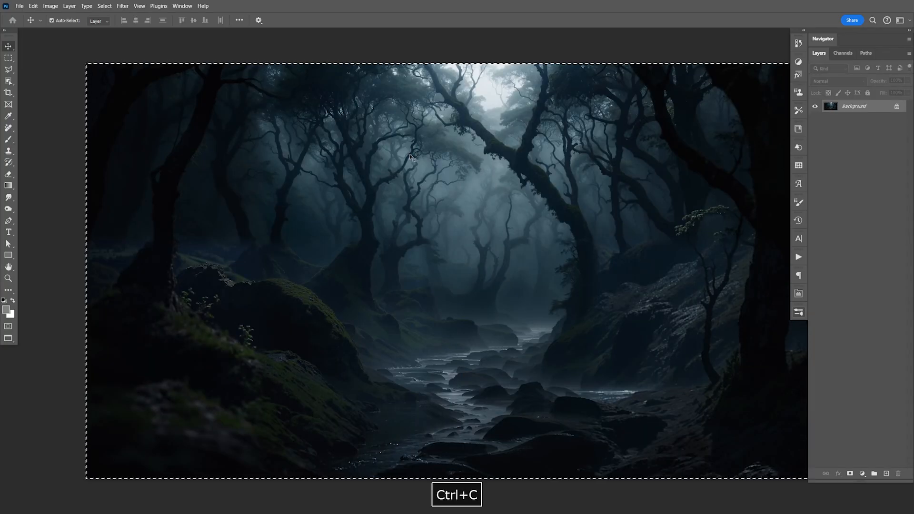
key(ctrl+w)
- Paste the forest image between the main and smoke groups and position it behind the man
click(826, 105)
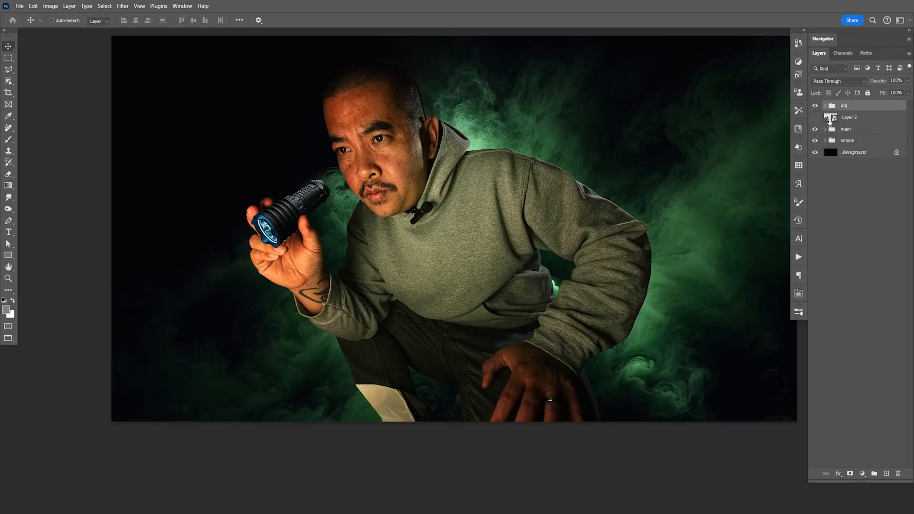
click(851, 152)
click(826, 141)
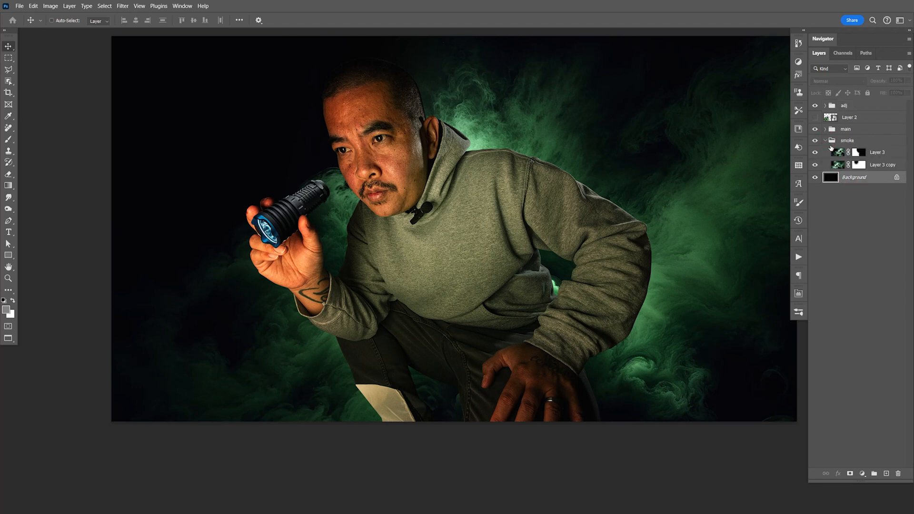
click(883, 156)
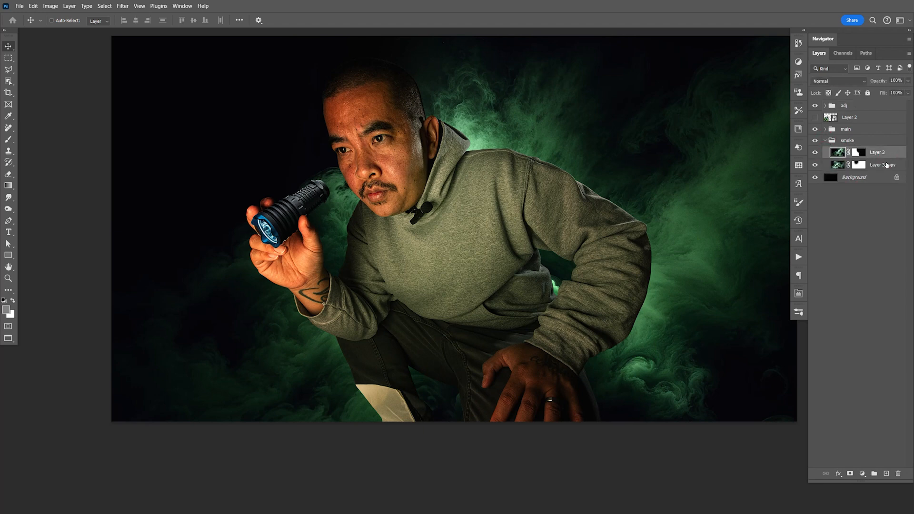
click(856, 176)
click(880, 158)
click(826, 141)
click(848, 140)
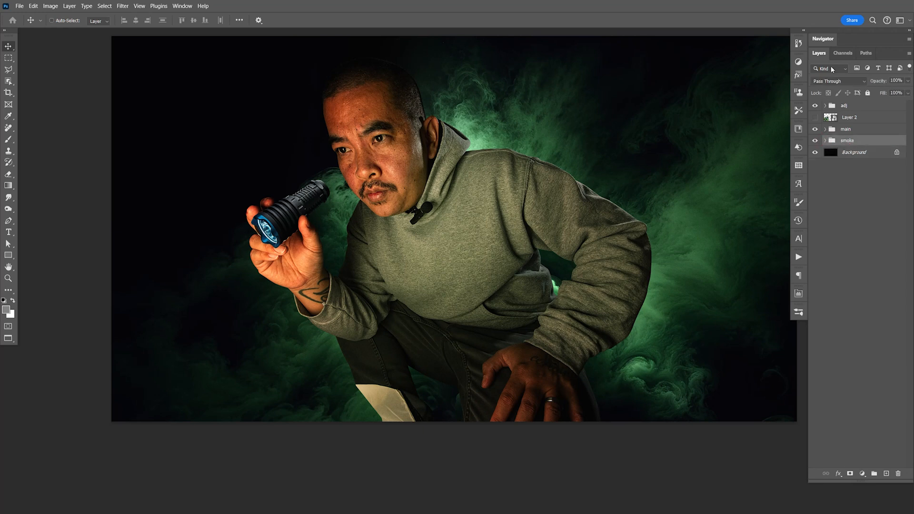
key(ctrl+v)
drag(714, 250, 649, 264)
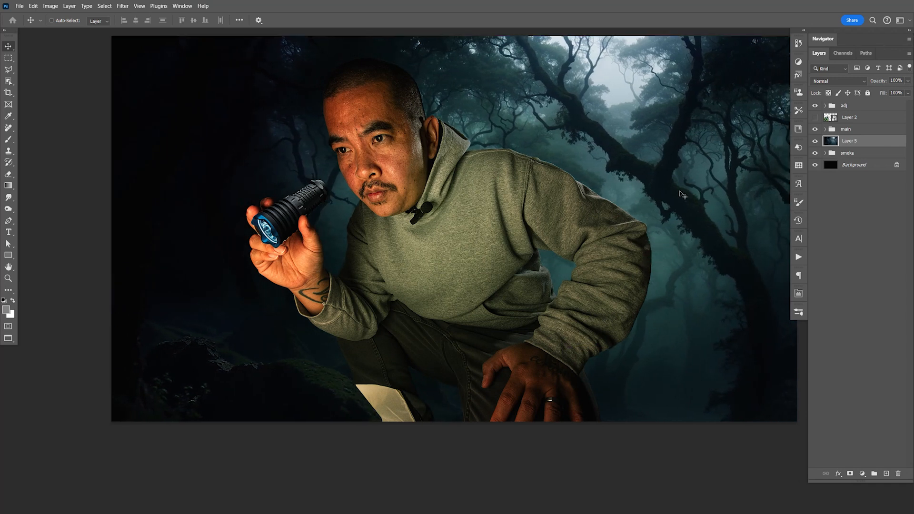
- Try the Soft Light blend mode on the forest layer
click(816, 143)
click(816, 142)
click(844, 82)
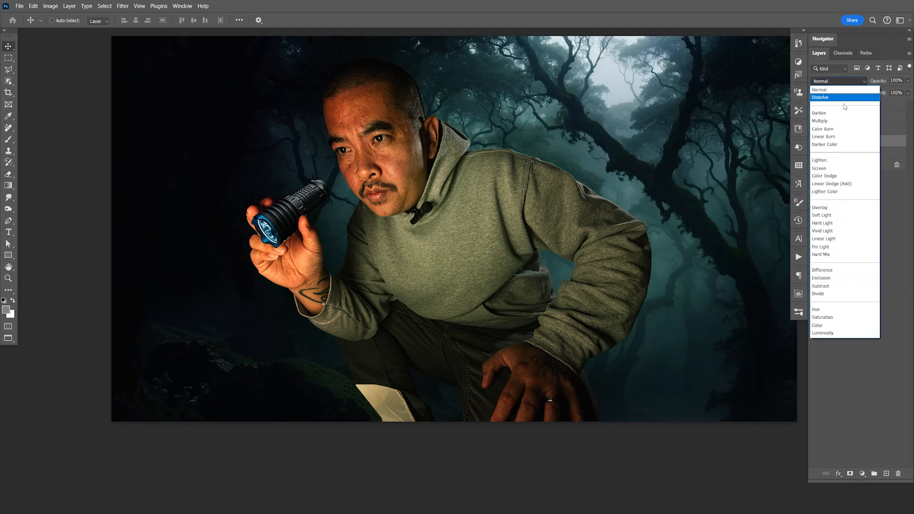
click(827, 216)
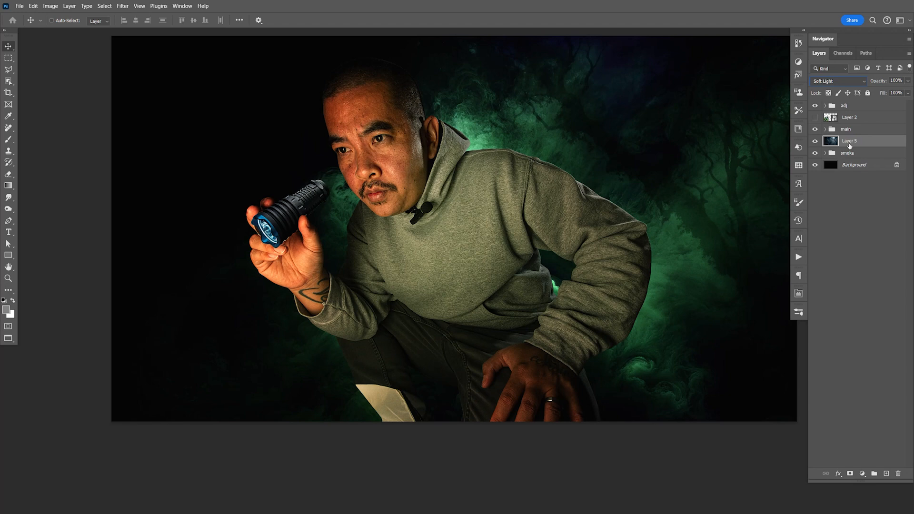
key(ctrl+z)
- Convert the forest layer to a smart object and put it in a new group named Trees
right_click(869, 140)
click(852, 272)
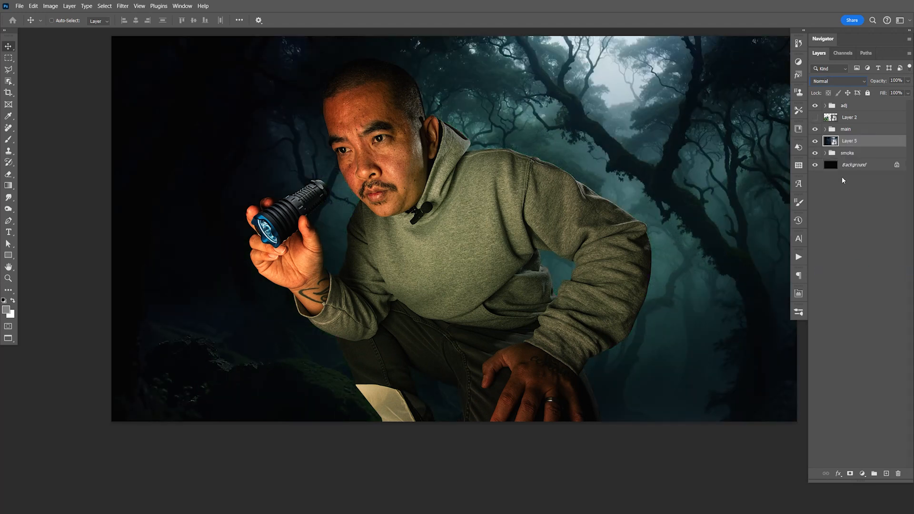
key(ctrl+g)
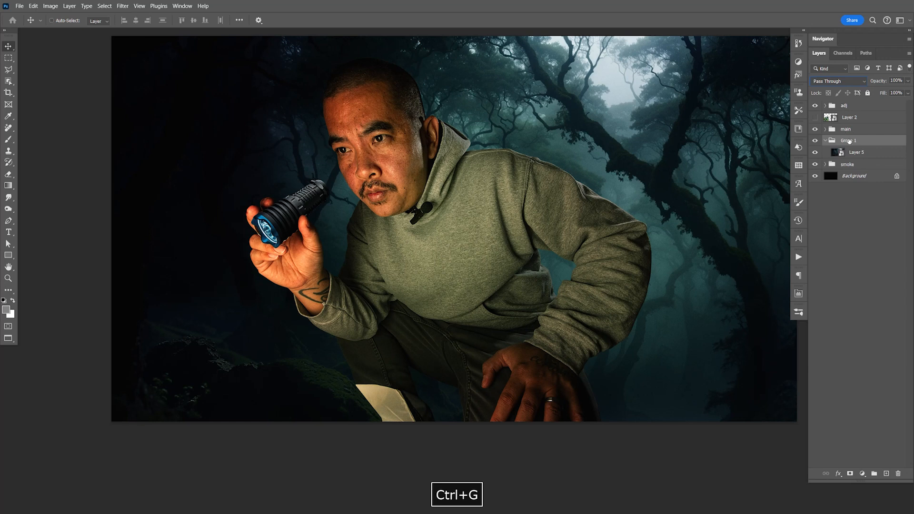
double_click(850, 141)
text(Tr)
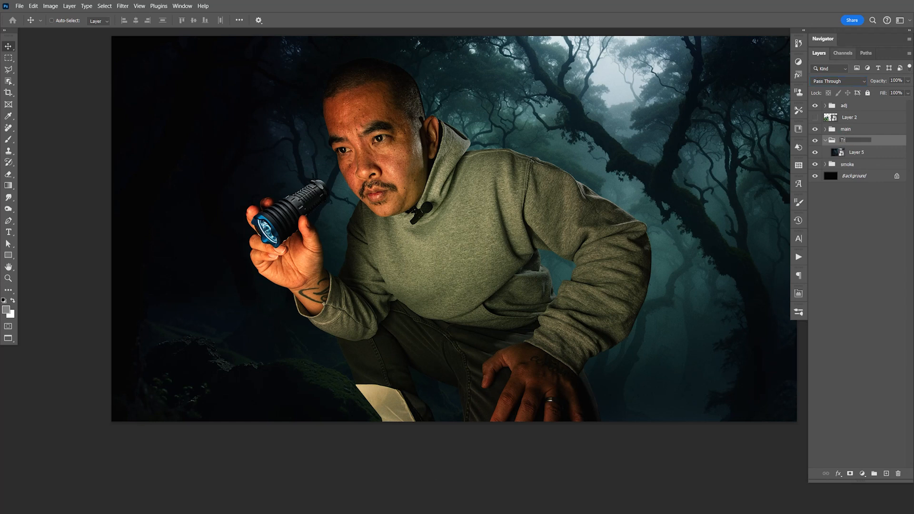
text(ees)
key(Return)
- Move the forest layer upward inside the Trees group and set its blend mode to Soft Light
click(868, 155)
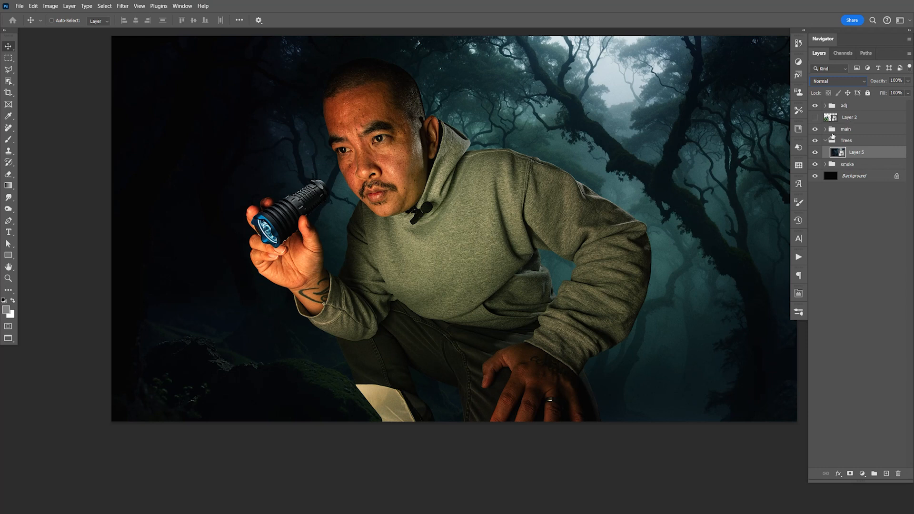
drag(723, 218, 687, 142)
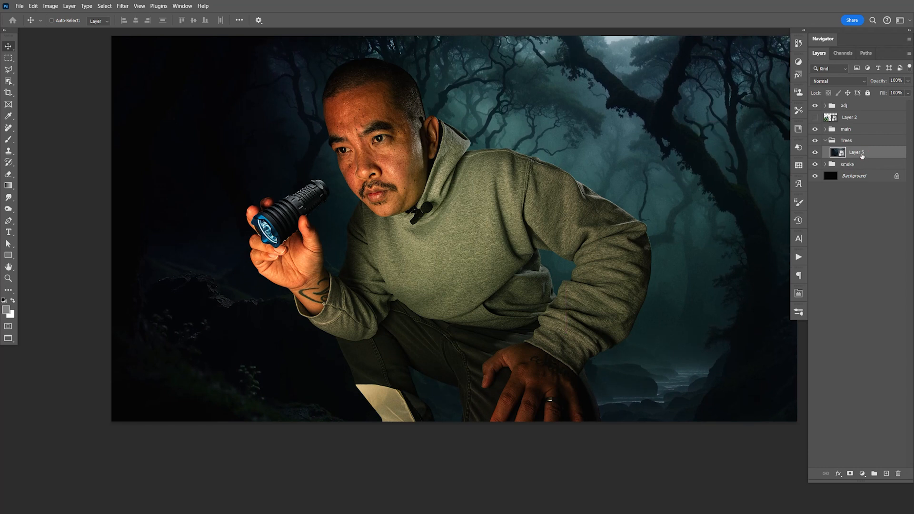
click(823, 82)
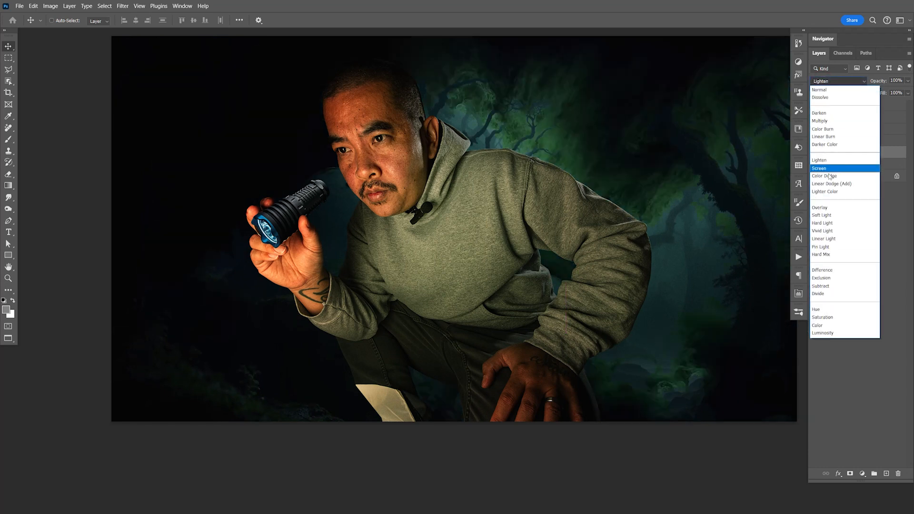
click(828, 216)
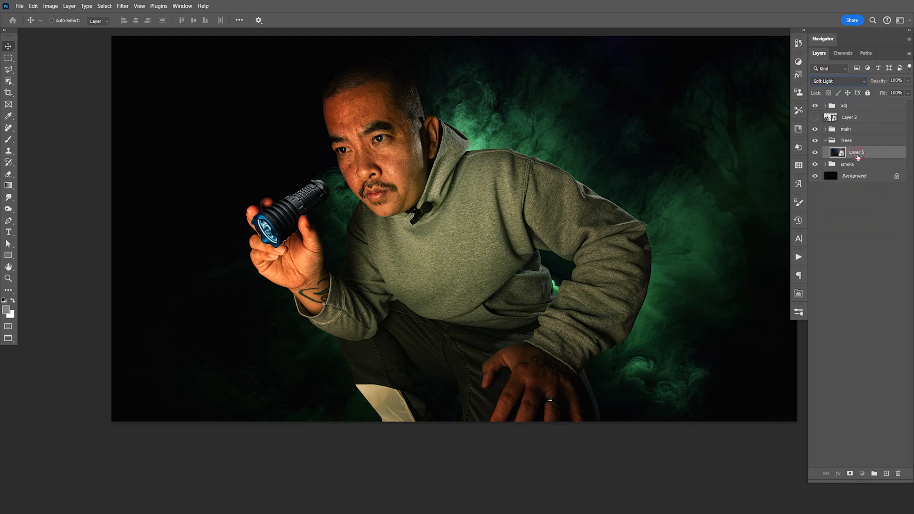
- Run the Sharpen High action on the forest layer and save the document
click(799, 257)
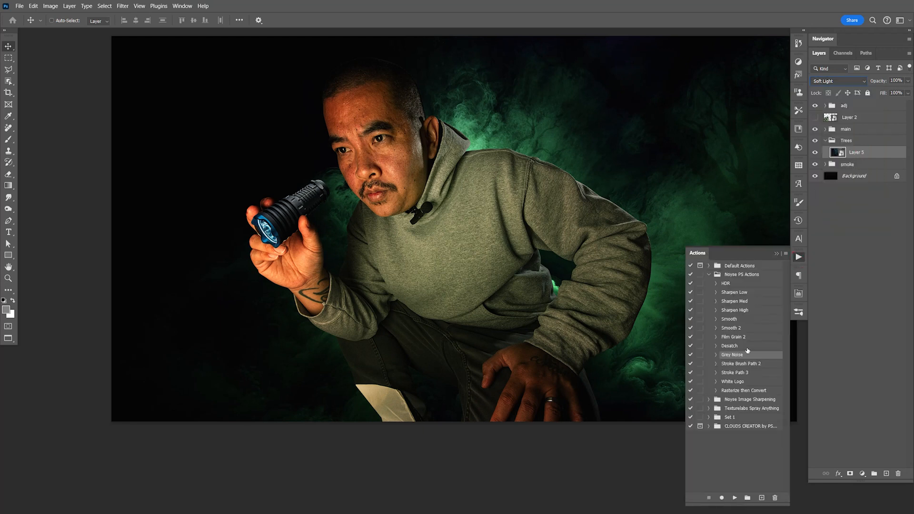
click(744, 312)
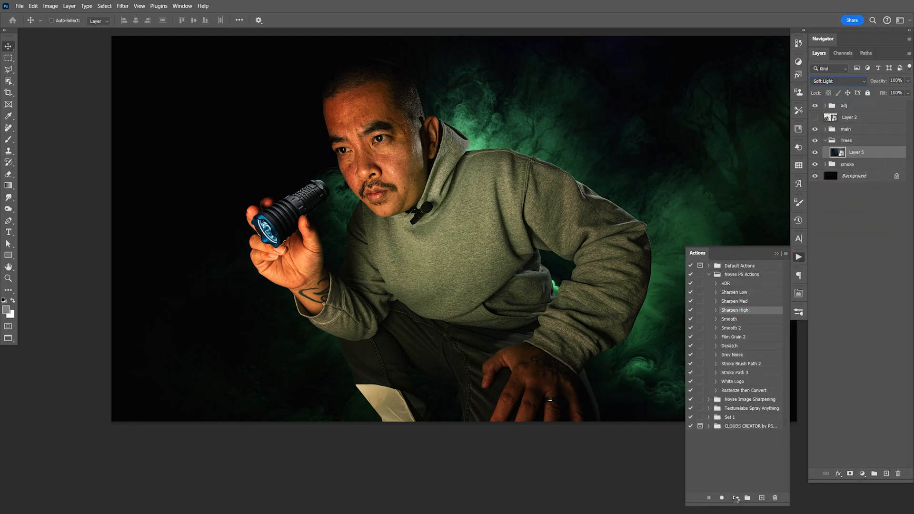
click(736, 498)
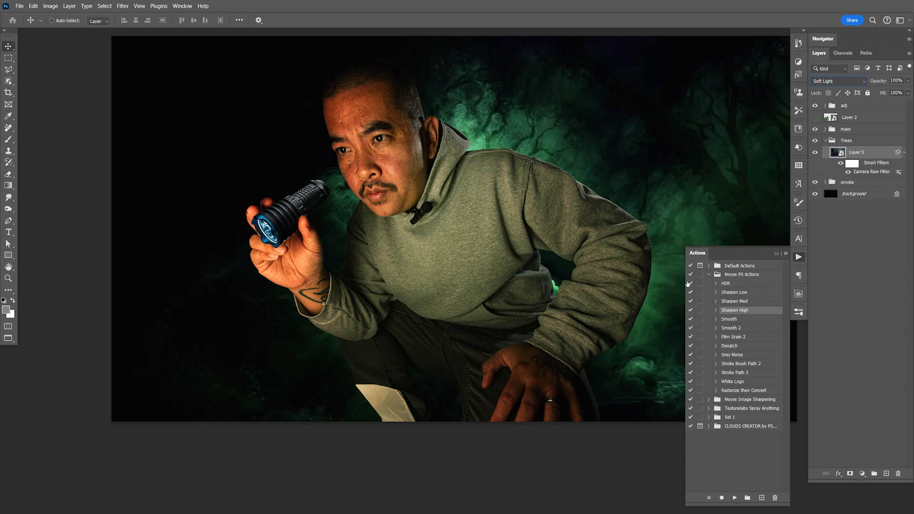
click(799, 256)
key(space)
key(ctrl+s)
- Create a new group named adj directly above the Trees group
click(825, 140)
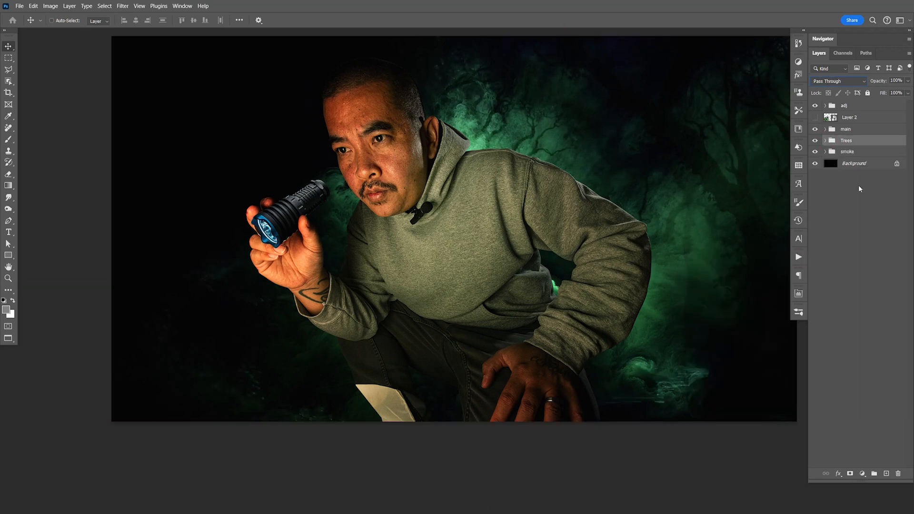
click(862, 474)
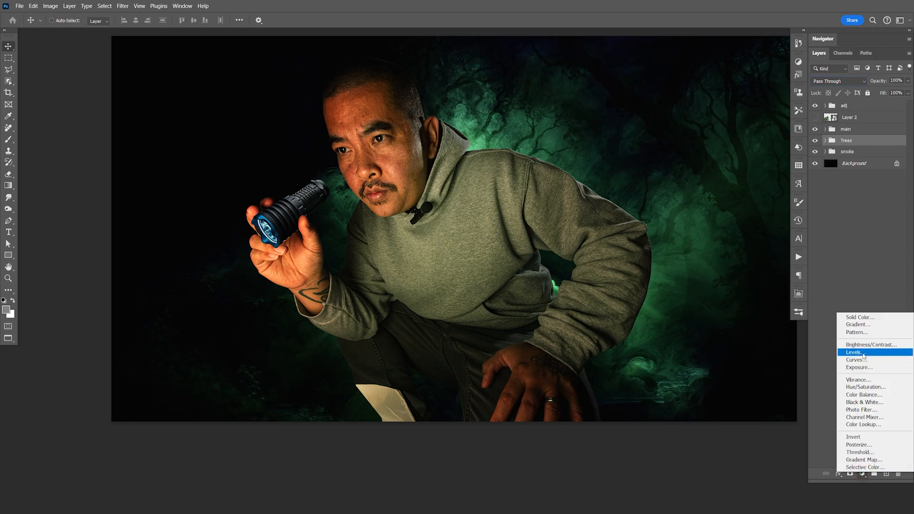
click(823, 373)
click(874, 474)
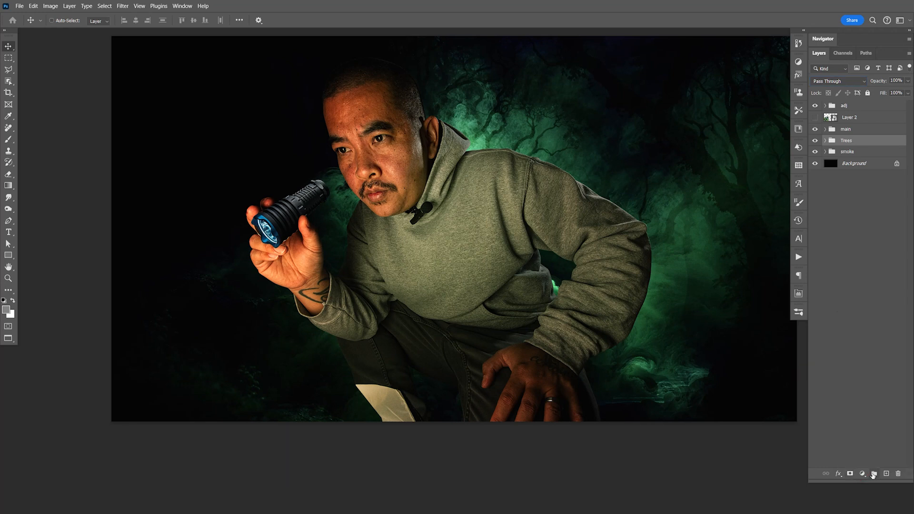
double_click(846, 140)
text(adj)
key(Return)
- Add a Curves adjustment in the new adj group, raising the RGB curve at input 159 to output 208
click(862, 474)
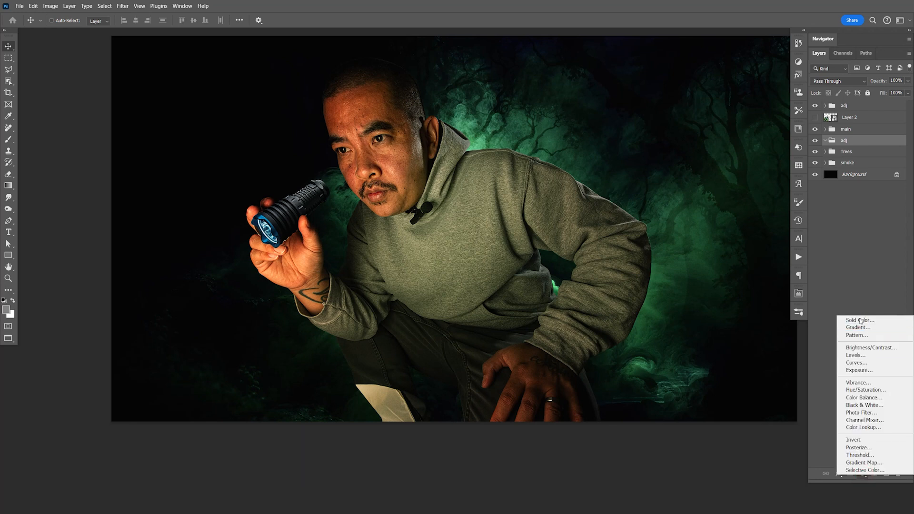
click(862, 363)
drag(754, 362, 753, 352)
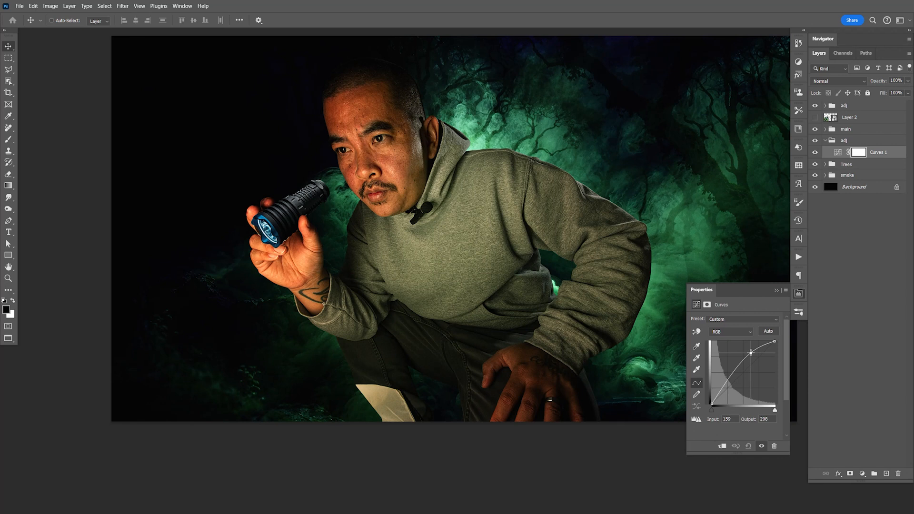
- Duplicate Layer 3 in the smoke group and delete the copy's layer mask
drag(751, 352, 751, 353)
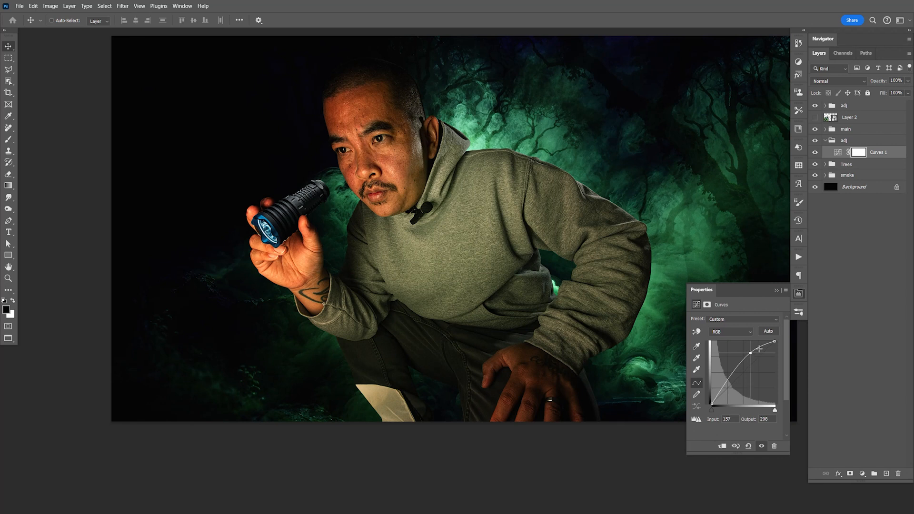
click(799, 294)
click(825, 141)
click(825, 163)
click(875, 177)
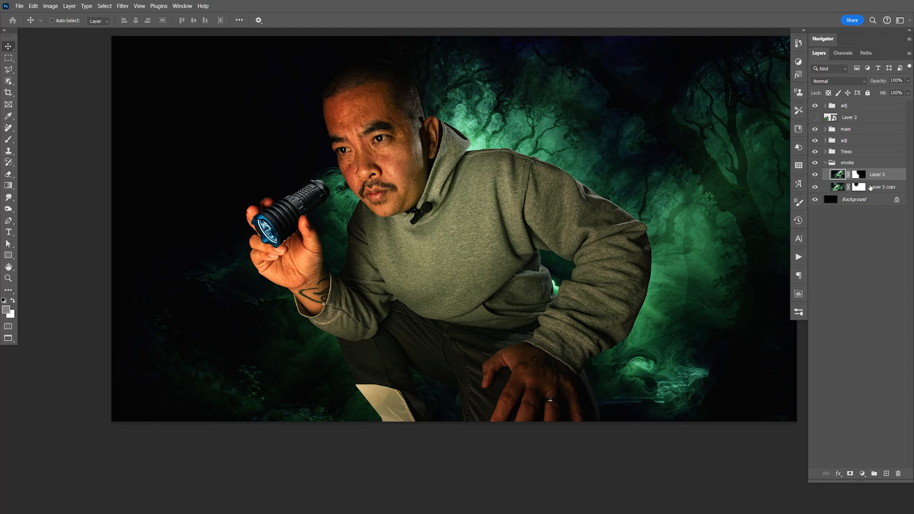
key(ctrl+j)
right_click(859, 174)
click(857, 191)
- Move the unmasked smoke copy leftward so its clouds fill the dark area behind the man's head and flashlight
drag(658, 273, 425, 281)
key(space)
drag(406, 228, 501, 261)
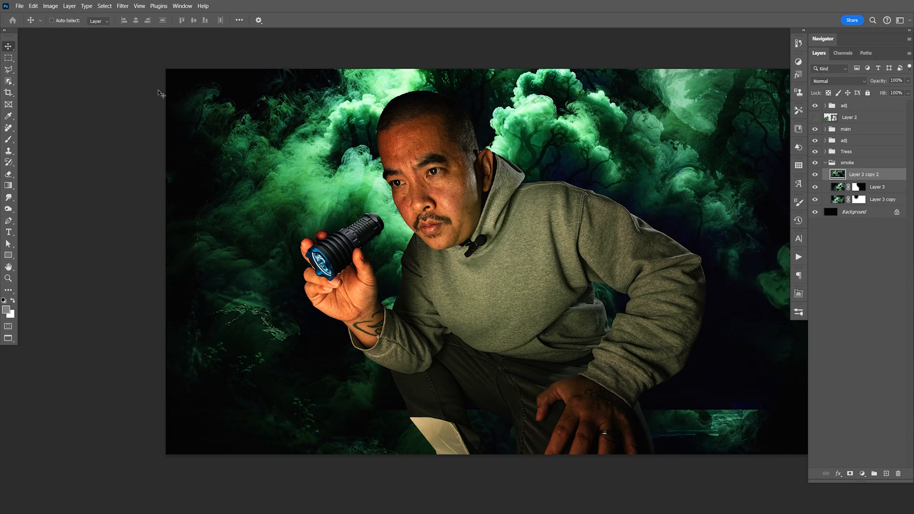
- Apply a Gaussian Blur with a radius of 141.7 pixels to the smoke copy
click(123, 6)
mouse_move(152, 131)
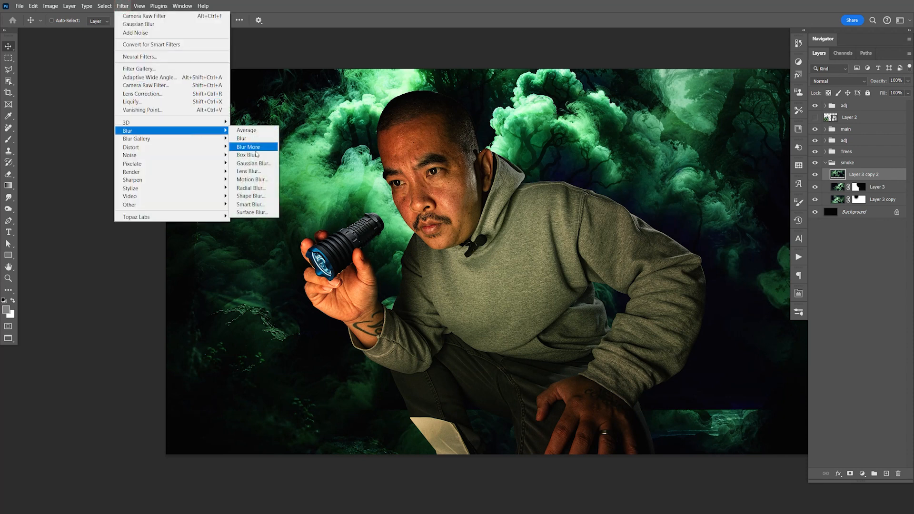
click(252, 164)
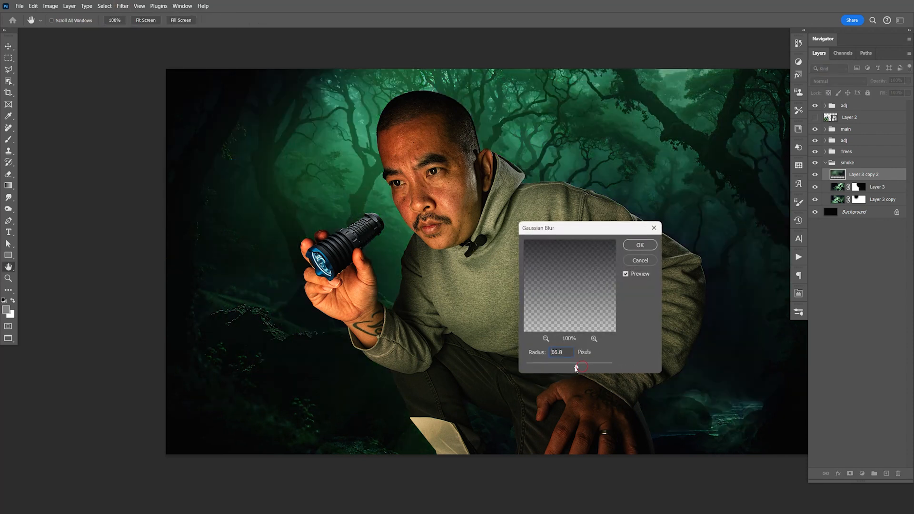
drag(580, 368, 585, 368)
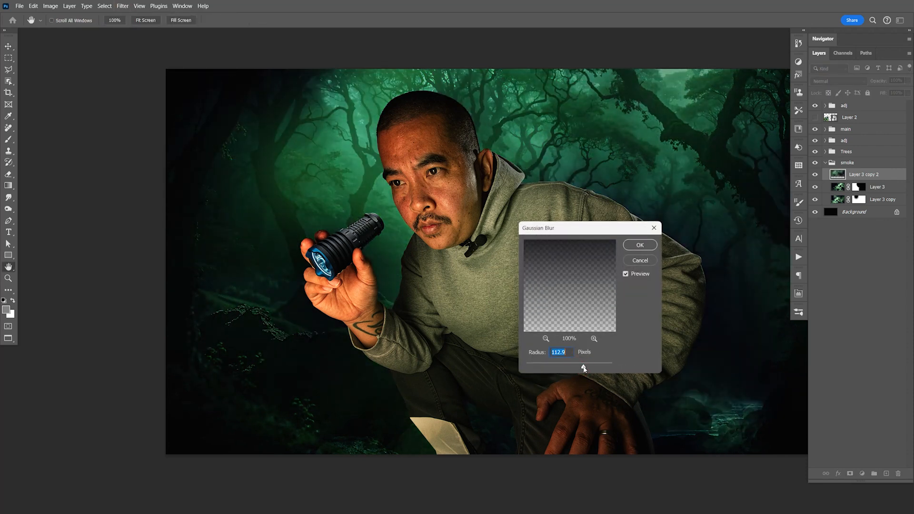
click(639, 245)
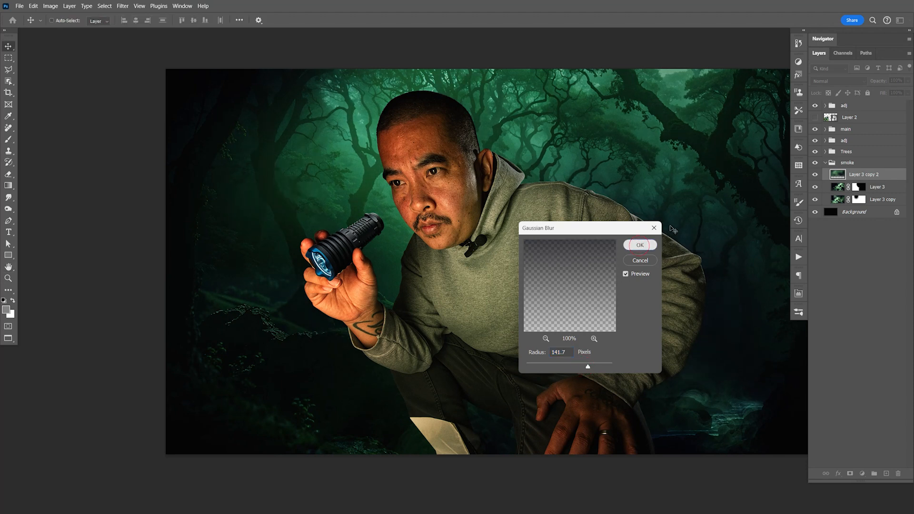
- Add a layer mask to the blurred smoke copy and invert it to black
click(850, 474)
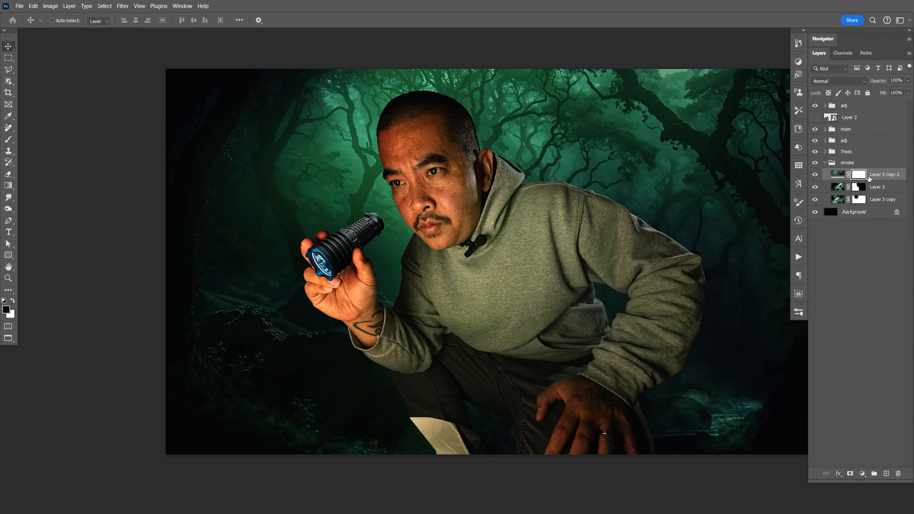
key(ctrl+i)
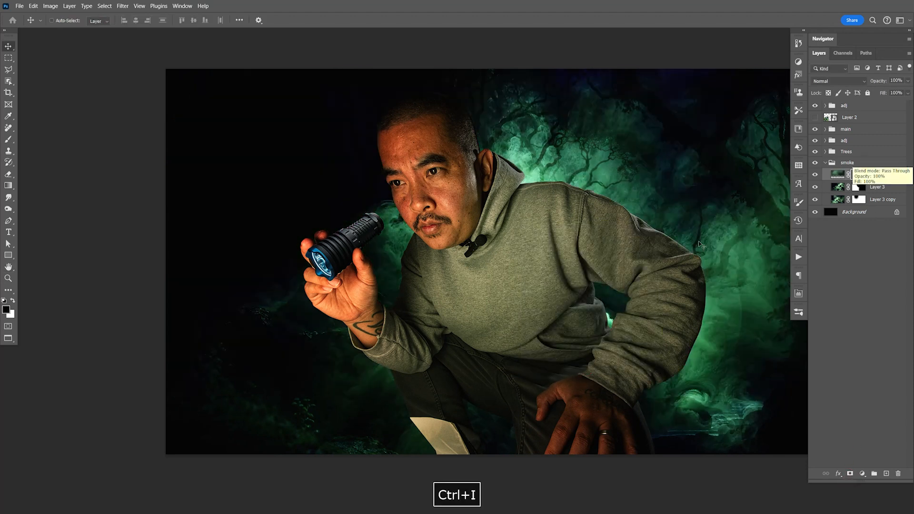
key(space)
drag(722, 284, 682, 280)
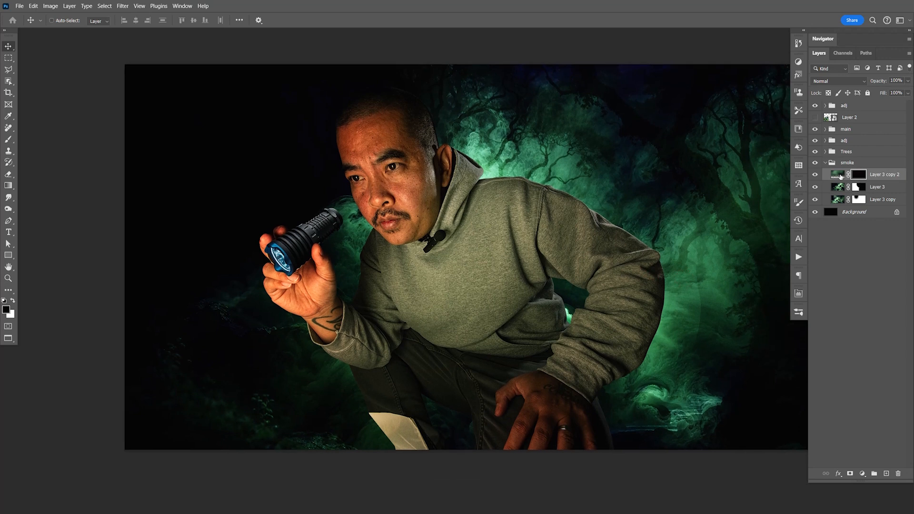
- Paint white at 18% brush opacity on the smoke copy's mask over the upper-left background, and save the document
key(b)
key(x)
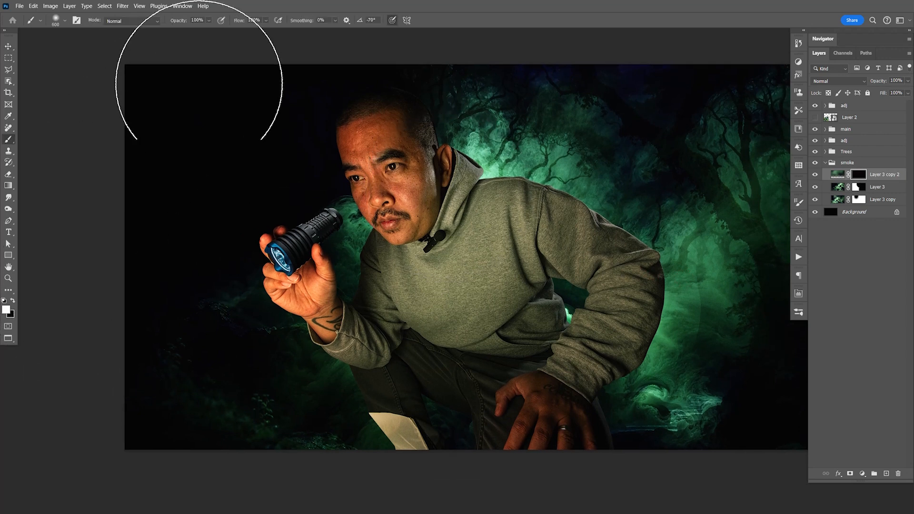
click(208, 20)
drag(189, 29, 185, 30)
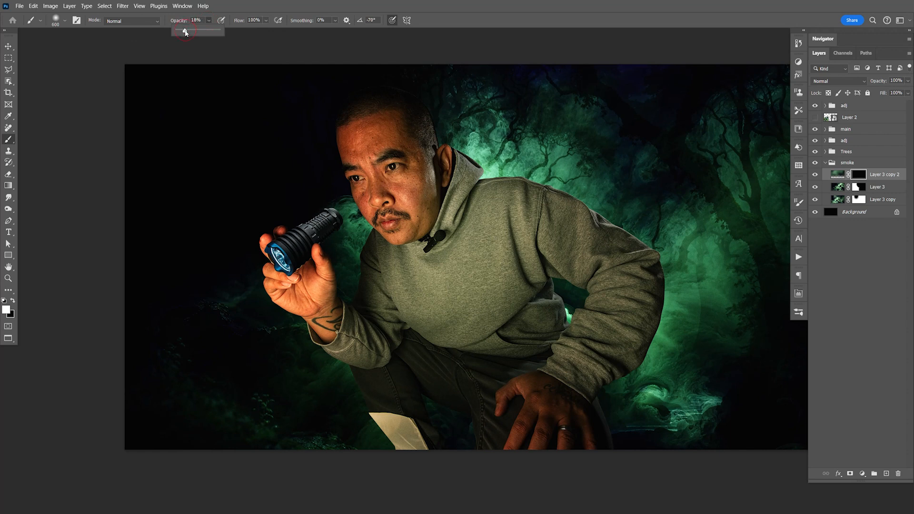
click(143, 117)
mouse_move(195, 127)
mouse_down()
mouse_move(259, 159)
mouse_move(322, 137)
mouse_move(319, 174)
mouse_move(235, 241)
mouse_move(213, 313)
mouse_move(192, 276)
mouse_move(218, 269)
mouse_move(296, 126)
mouse_move(347, 122)
mouse_up()
key(ctrl+s)
key(v)
drag(695, 296, 678, 296)
key(ctrl+s)
drag(750, 288, 746, 286)
drag(718, 254, 713, 252)
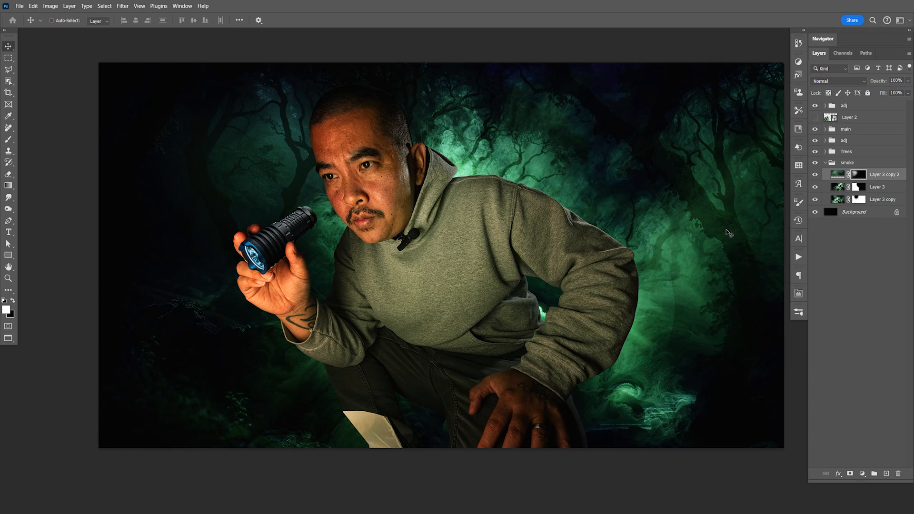
- Duplicate the Layer 5 forest layer in the Trees group and set the copy's blend mode to Normal
click(825, 162)
click(825, 151)
click(849, 166)
key(ctrl+j)
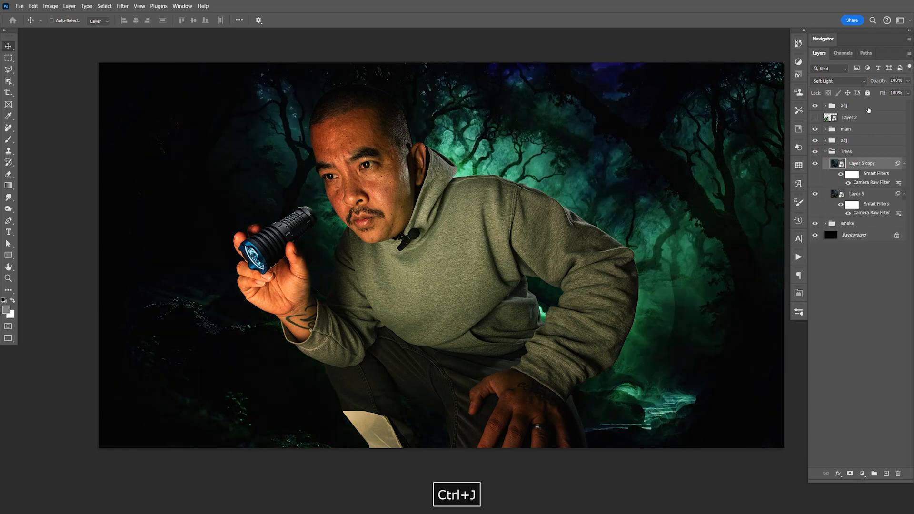
click(837, 81)
click(837, 90)
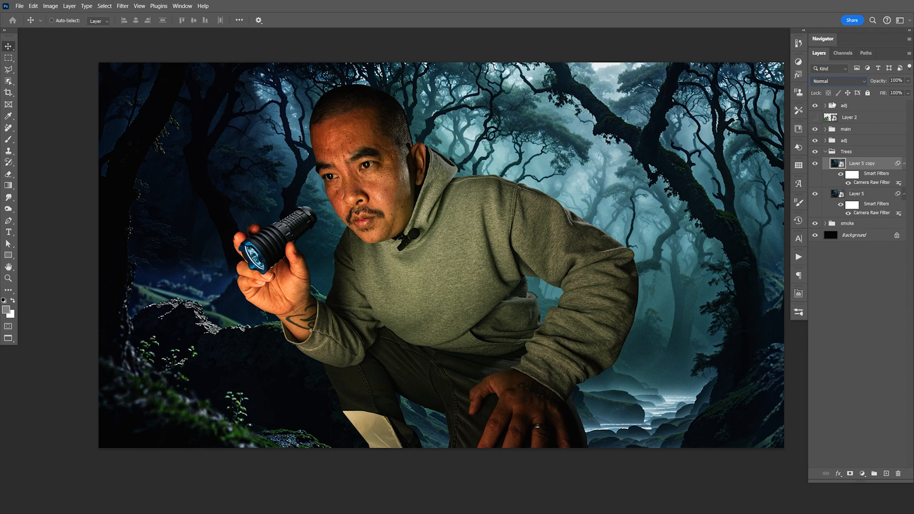
drag(742, 245, 732, 243)
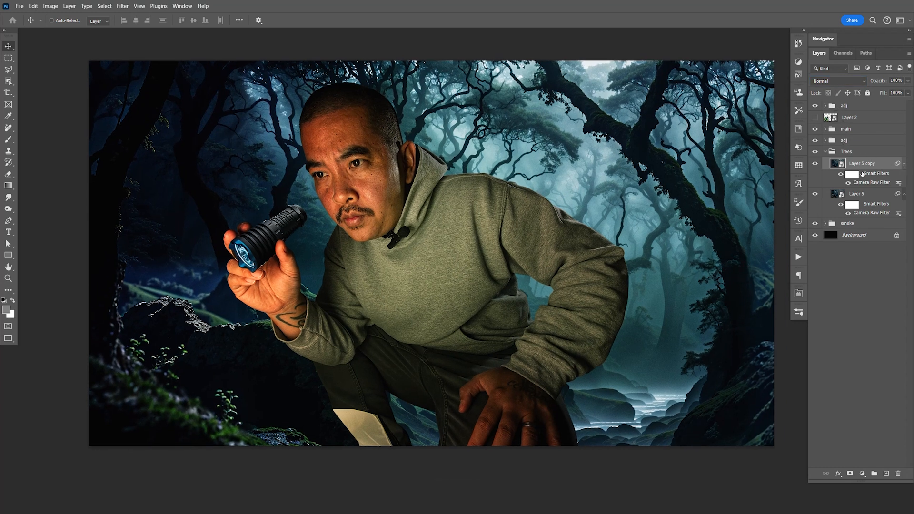
- Split the forest copy's Blend If white slider for the current layer to about 0 / 77, and save the document
double_click(890, 166)
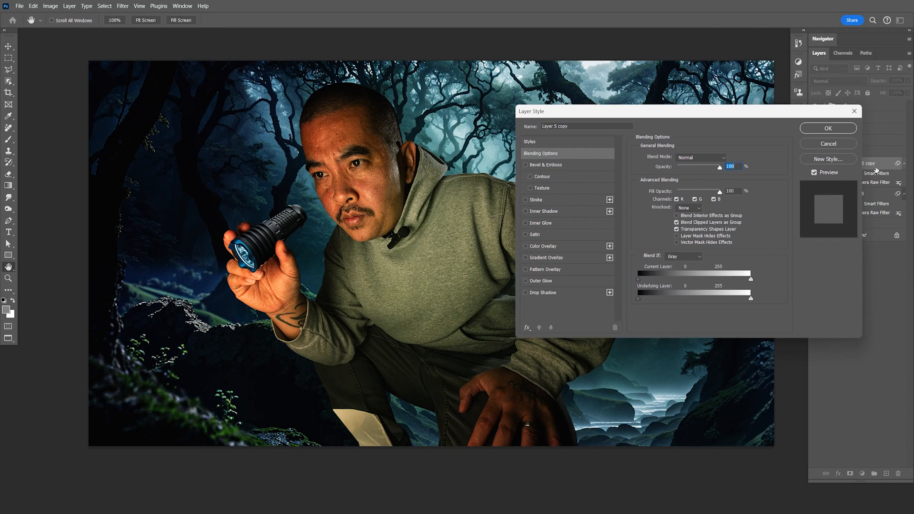
drag(373, 293, 195, 320)
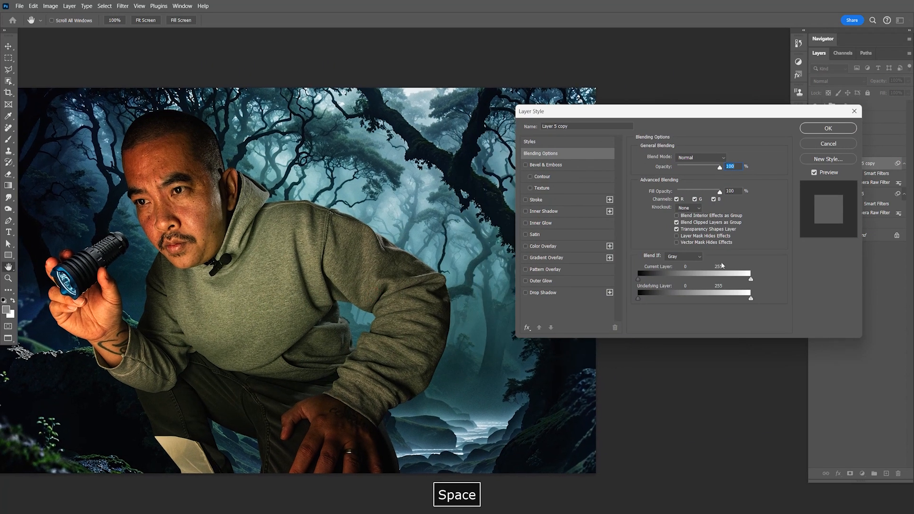
drag(750, 283, 641, 276)
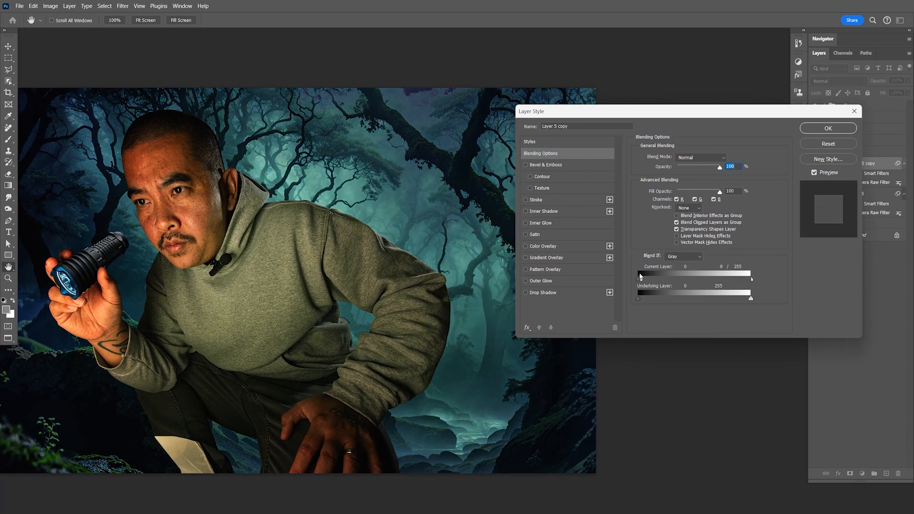
drag(751, 281, 675, 281)
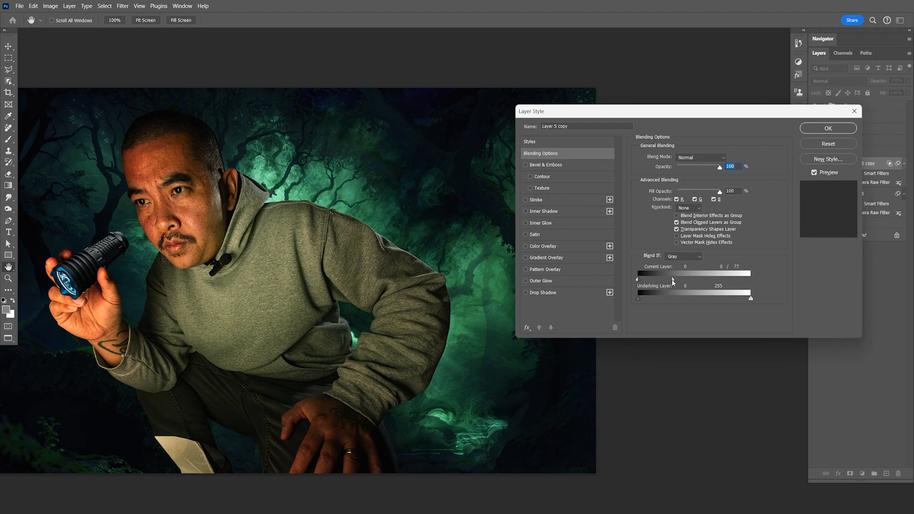
click(828, 128)
key(space)
drag(582, 276, 677, 307)
key(ctrl+s)
- Toggle the forest copy's visibility to compare the background with and without it, and save the document
key(space)
click(815, 165)
click(815, 166)
click(815, 166)
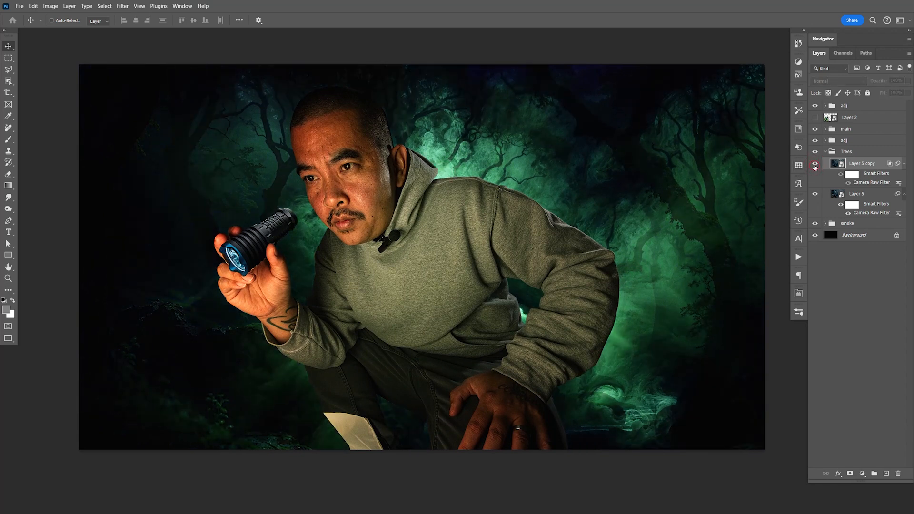
click(815, 165)
click(815, 165)
click(815, 165)
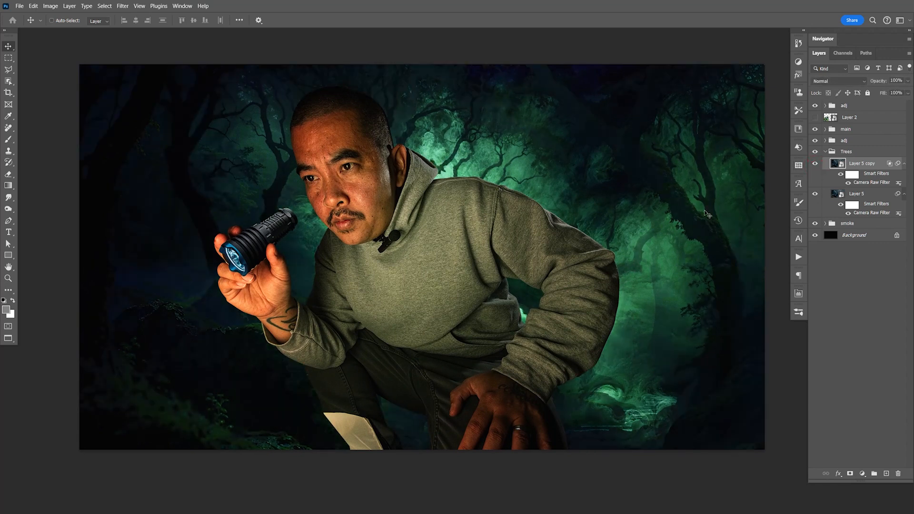
key(ctrl+s)
drag(639, 265, 661, 272)
key(ctrl+s)
key(ctrl+s)
key(F9)
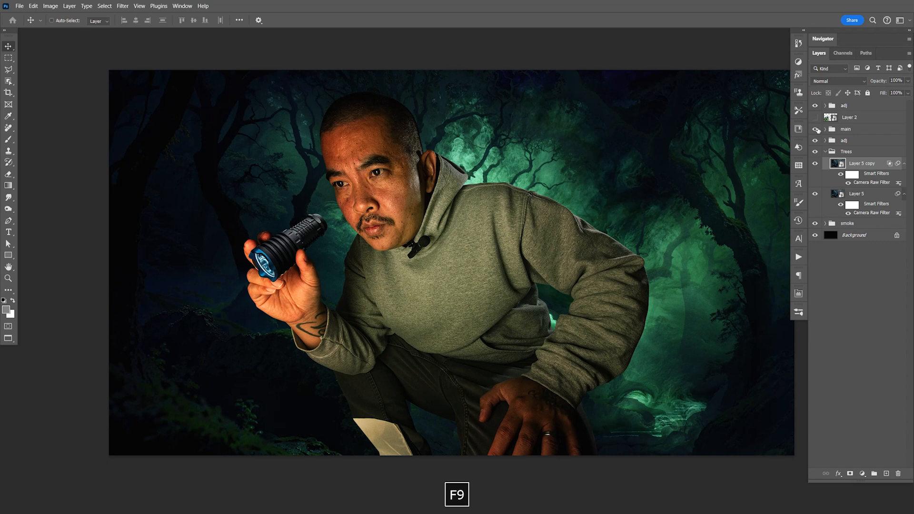
- Show the Layer 2 slime image and put it in a new group named slime
click(825, 152)
click(815, 117)
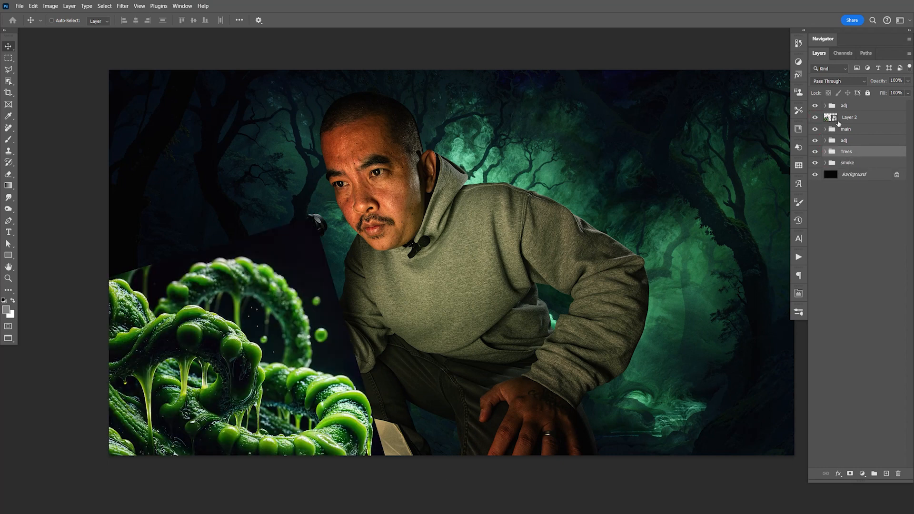
click(854, 119)
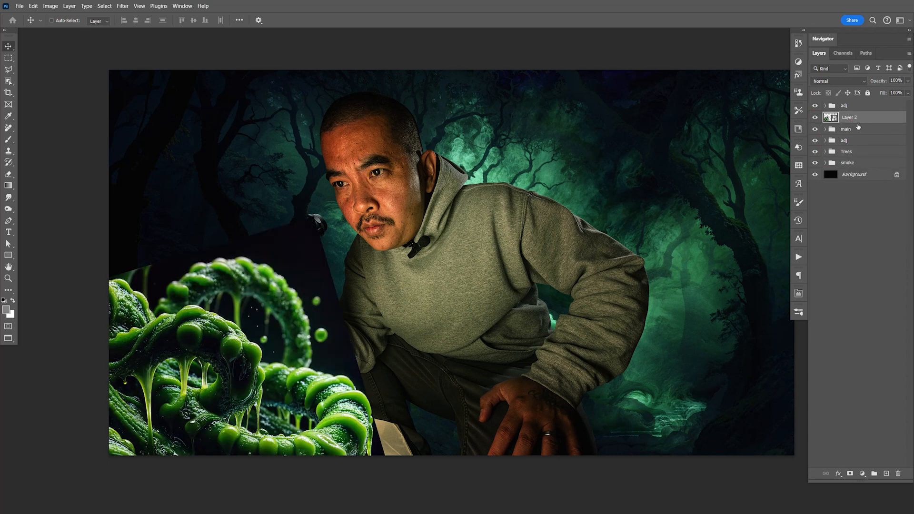
key(ctrl+g)
double_click(842, 117)
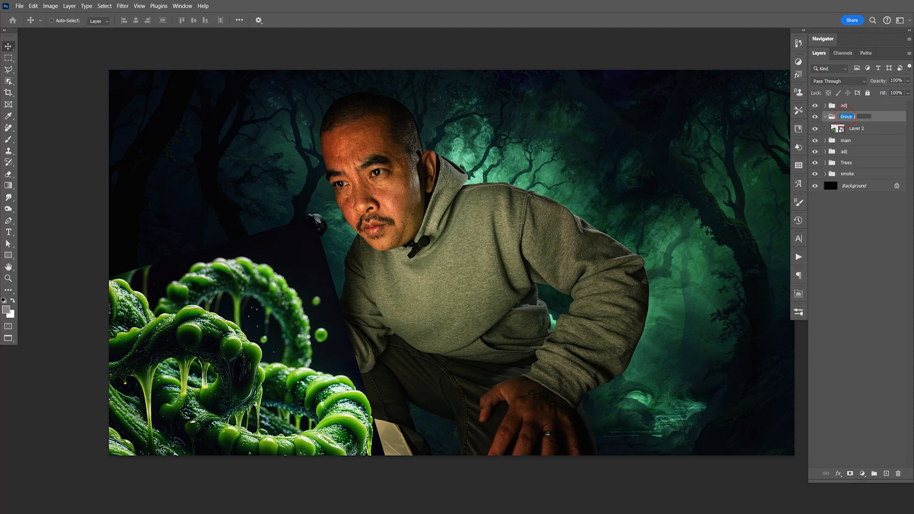
text(slime)
key(Return)
- Open the slime smart object's contents to examine the original image, and close them again
click(833, 128)
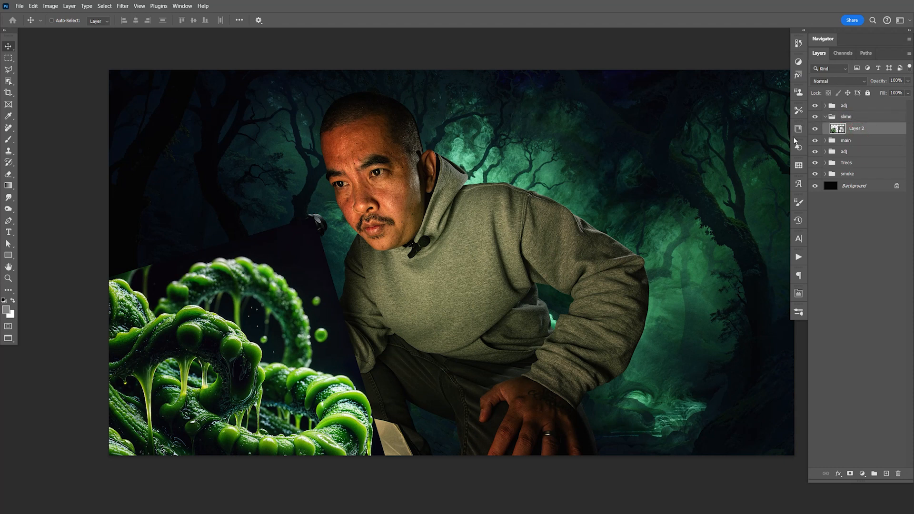
double_click(834, 130)
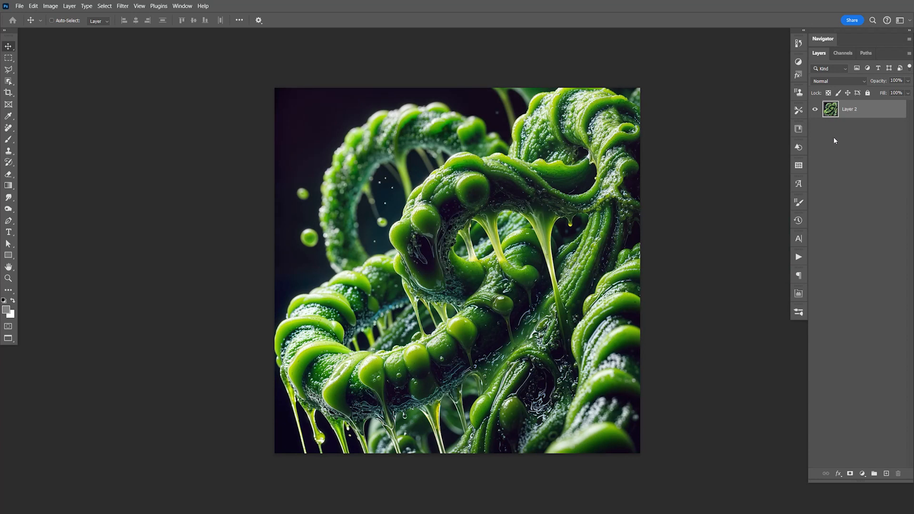
key(ctrl+w)
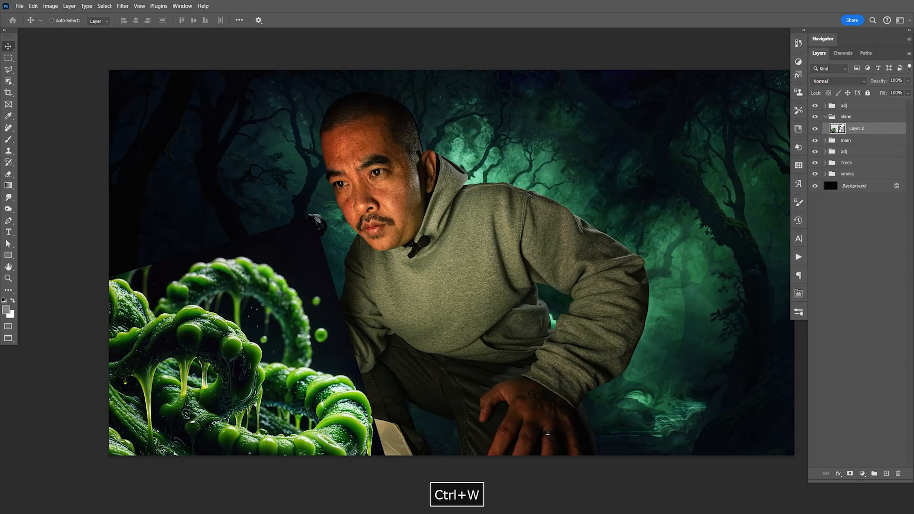
- Rename the slime layer in the slime group as master
double_click(857, 128)
text(master)
key(Return)
- Duplicate the master layer, hide the original and rasterize the copy
key(ctrl+j)
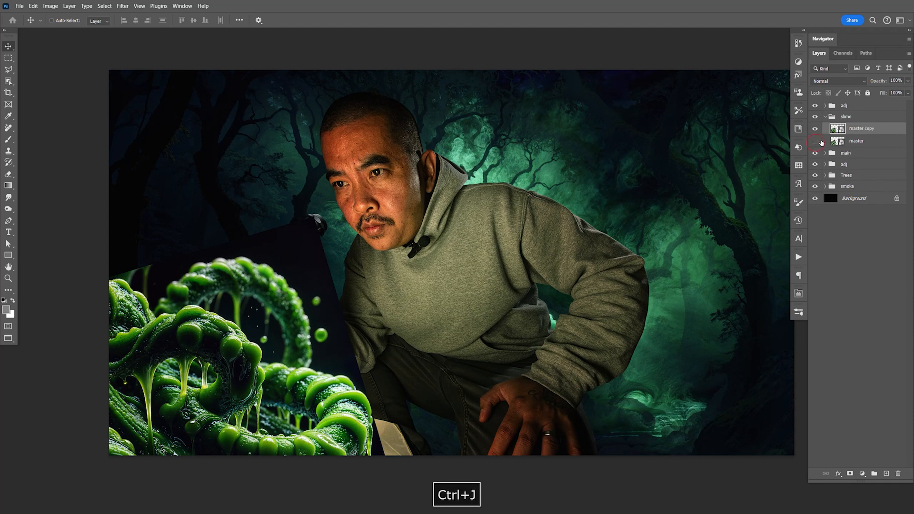
right_click(828, 129)
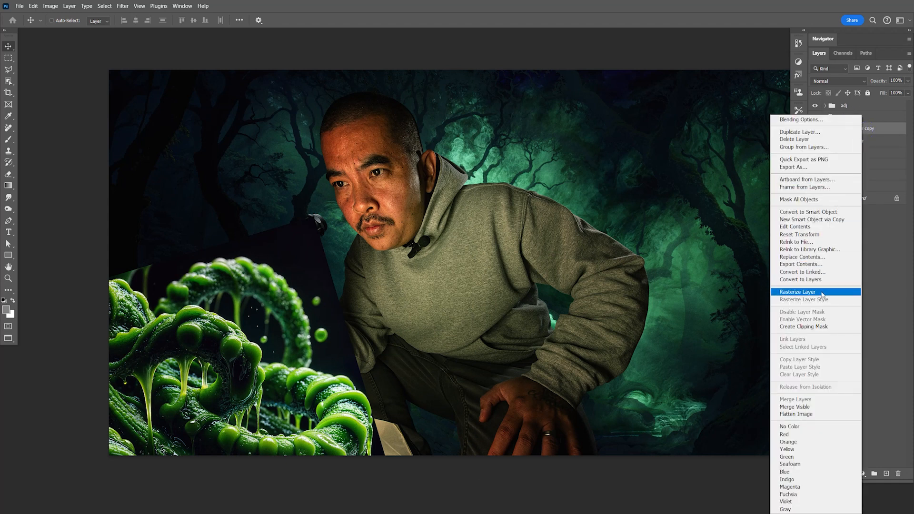
click(798, 292)
- Start a Pen path at the canvas's left edge, tracing the upper outline of the slime tentacle on the master copy
key(z)
drag(190, 303, 430, 290)
key(space)
key(p)
click(213, 116)
click(262, 80)
drag(367, 83, 395, 112)
drag(412, 142, 420, 152)
drag(507, 201, 520, 250)
click(522, 259)
drag(546, 291, 429, 259)
click(569, 327)
click(394, 262)
click(433, 259)
drag(547, 201, 591, 213)
click(622, 236)
- Continue the Pen path along the front tentacle's bumpy top edge and around its rounded tip
key(space)
drag(613, 275, 478, 235)
click(371, 174)
click(375, 179)
drag(432, 196, 459, 215)
click(483, 230)
click(564, 274)
click(584, 299)
drag(613, 333, 620, 355)
click(621, 355)
click(630, 363)
click(640, 372)
drag(738, 477, 554, 295)
click(528, 257)
click(513, 339)
drag(518, 371, 490, 265)
- Undo the last anchor below the front tentacle's tip and continue the Pen path over the rear tentacle's first bumps
key(ctrl+minus)
key(ctrl+minus)
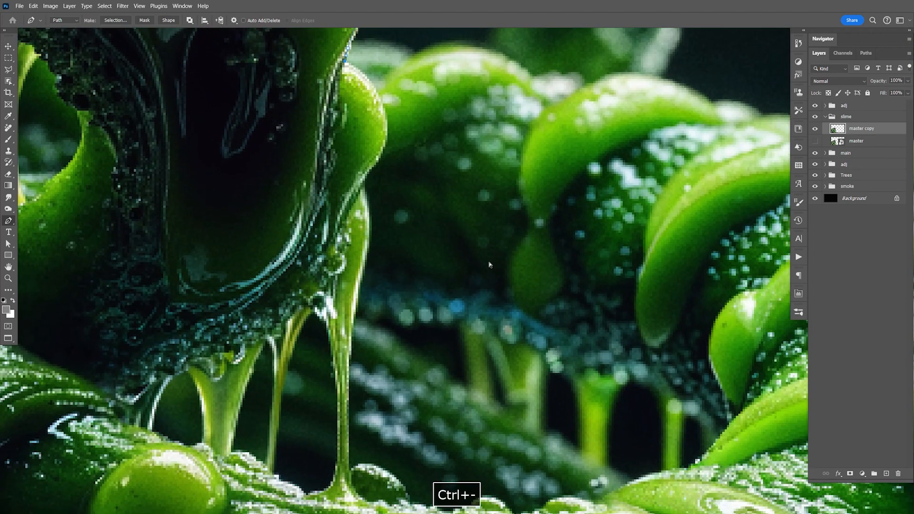
key(ctrl+equal)
key(ctrl+equal)
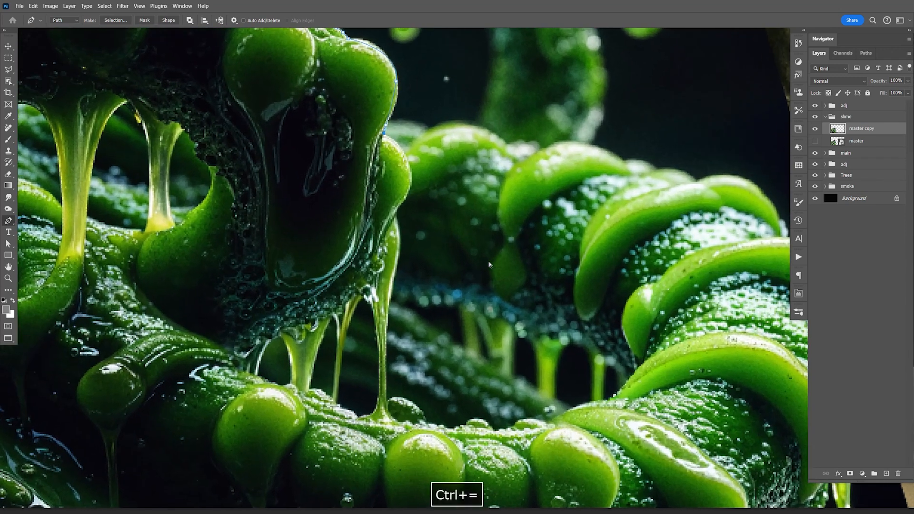
key(ctrl+equal)
drag(490, 264, 408, 345)
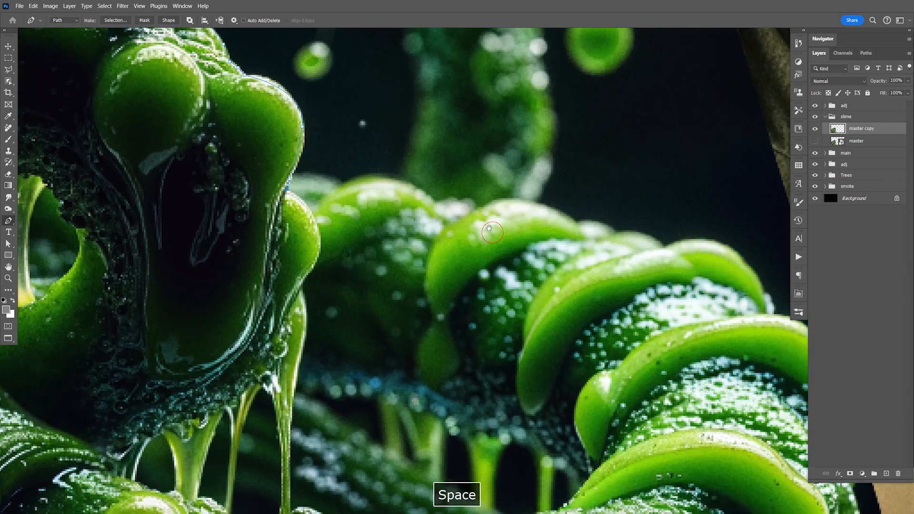
drag(444, 376, 506, 183)
scroll(505, 184, up, 5)
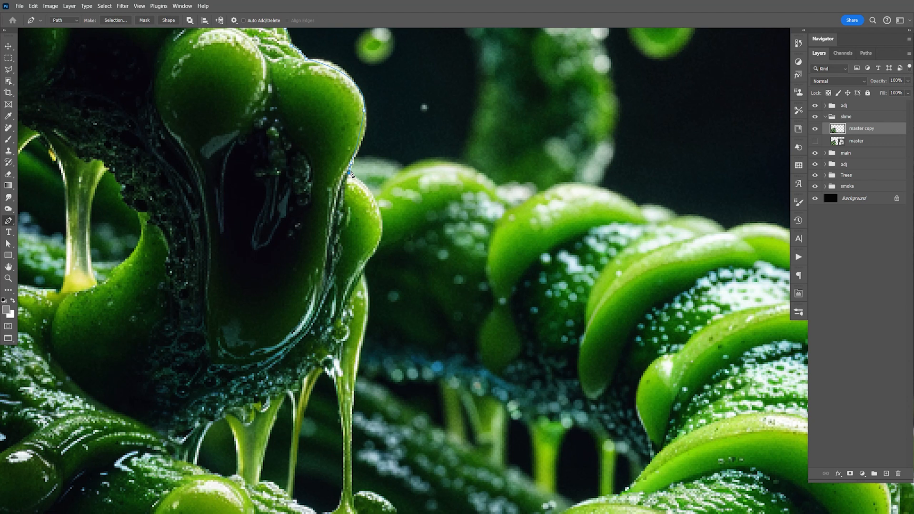
key(ctrl+z)
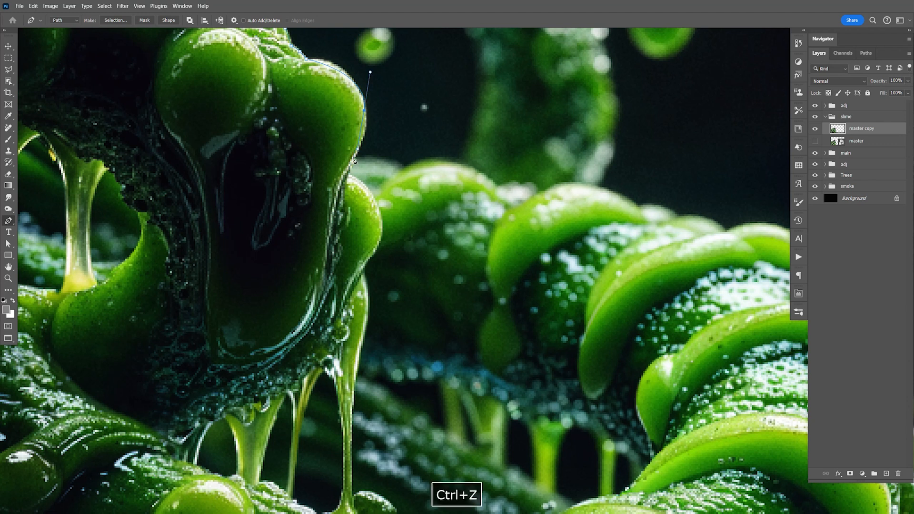
click(385, 163)
click(402, 172)
click(475, 173)
click(501, 190)
drag(530, 185, 539, 192)
click(543, 194)
drag(608, 195, 639, 211)
key(space)
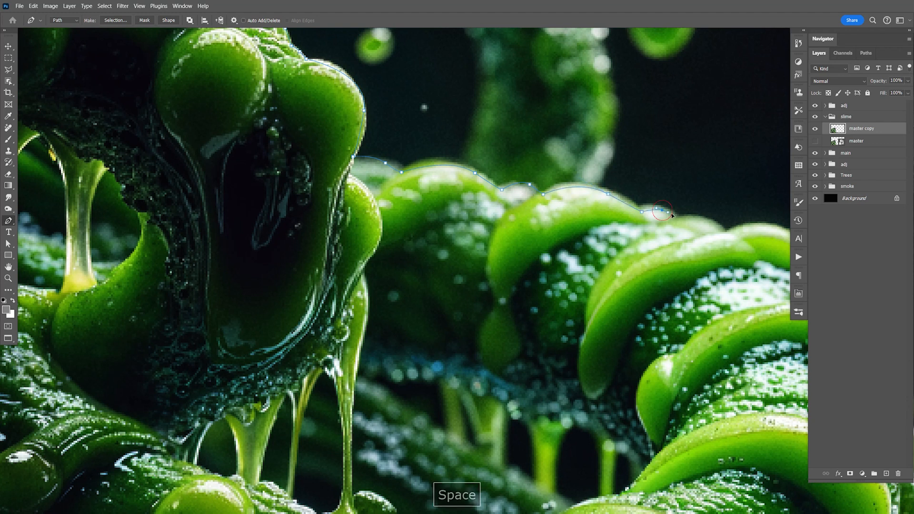
- Continue the Pen path over the remaining ridges and down the outer curve of the rear tentacle
drag(686, 248, 426, 240)
click(449, 213)
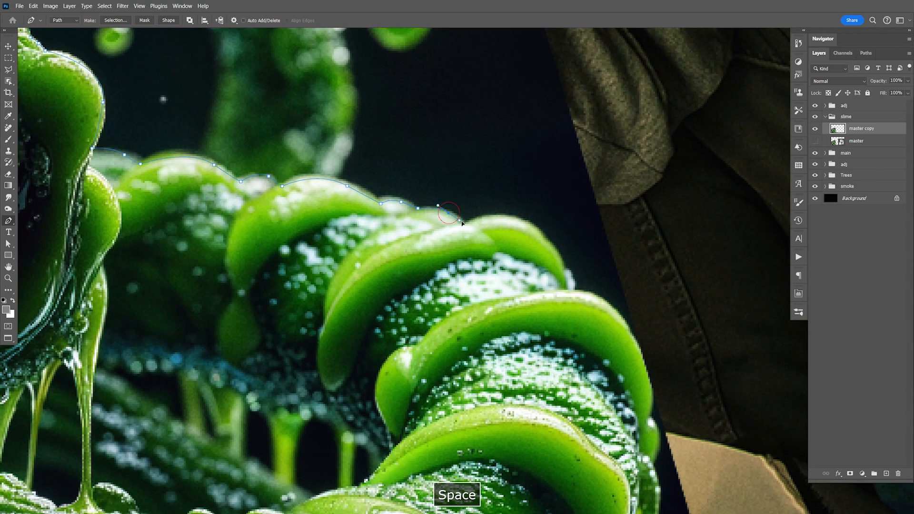
click(465, 224)
drag(544, 238, 565, 267)
click(568, 290)
drag(629, 337, 647, 371)
drag(661, 402, 616, 263)
click(604, 260)
click(602, 276)
click(614, 303)
click(610, 323)
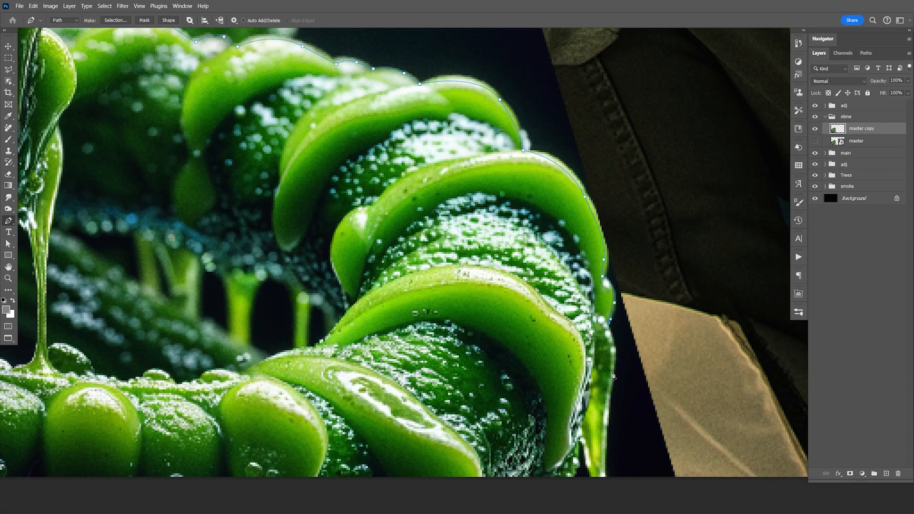
- Trace the hanging drip at the tentacle's outer end with the Pen path, carrying it past the canvas's bottom edge
drag(609, 393, 610, 396)
drag(603, 508, 598, 348)
drag(601, 300, 602, 311)
click(602, 323)
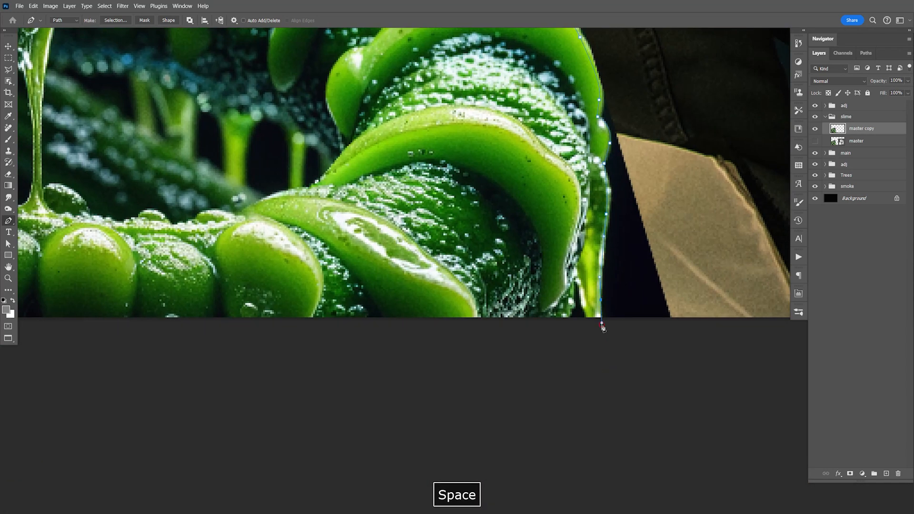
click(597, 351)
click(586, 316)
click(581, 299)
click(575, 280)
click(573, 300)
click(571, 309)
- Close the Pen path by running it outside the canvas below and beside the slime back to the starting anchor
key(ctrl+minus)
key(ctrl+minus)
key(ctrl+minus)
key(ctrl+minus)
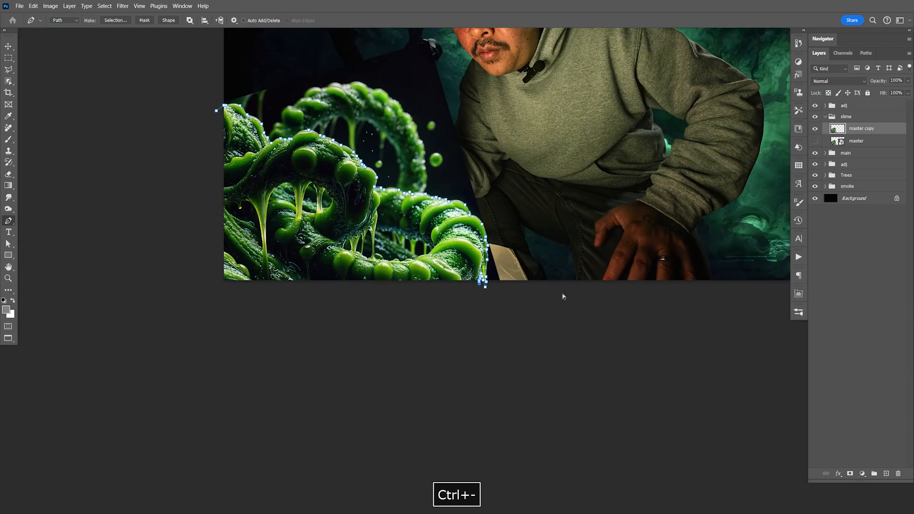
click(306, 337)
click(258, 300)
click(258, 290)
click(255, 204)
click(296, 164)
- Turn the path into a selection, apply it as a layer mask on the master copy, and save the document
right_click(360, 238)
click(393, 274)
click(517, 147)
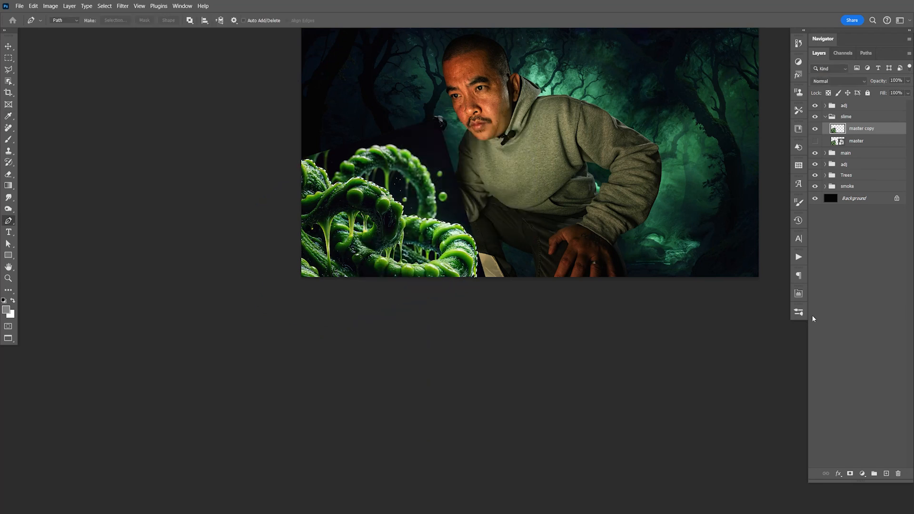
click(850, 474)
key(ctrl+s)
key(v)
key(space)
drag(582, 249, 478, 257)
key(ctrl+s)
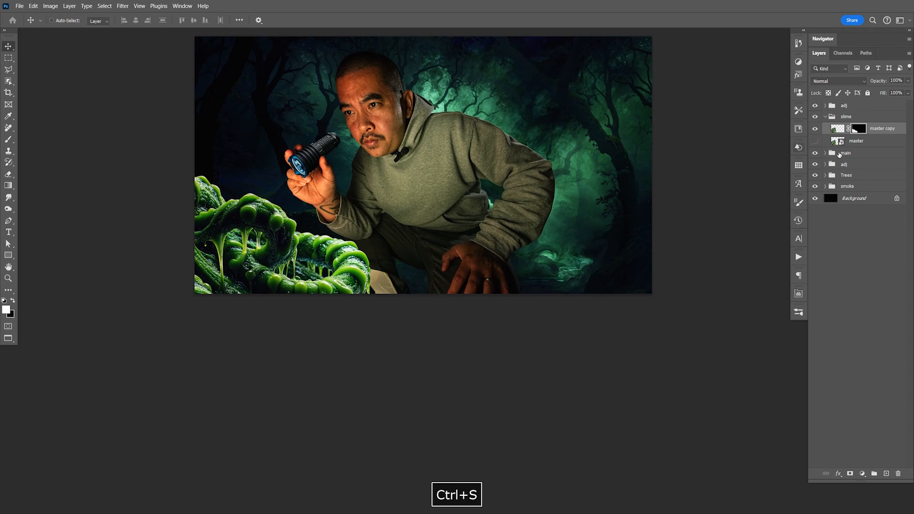
click(847, 143)
key(F9)
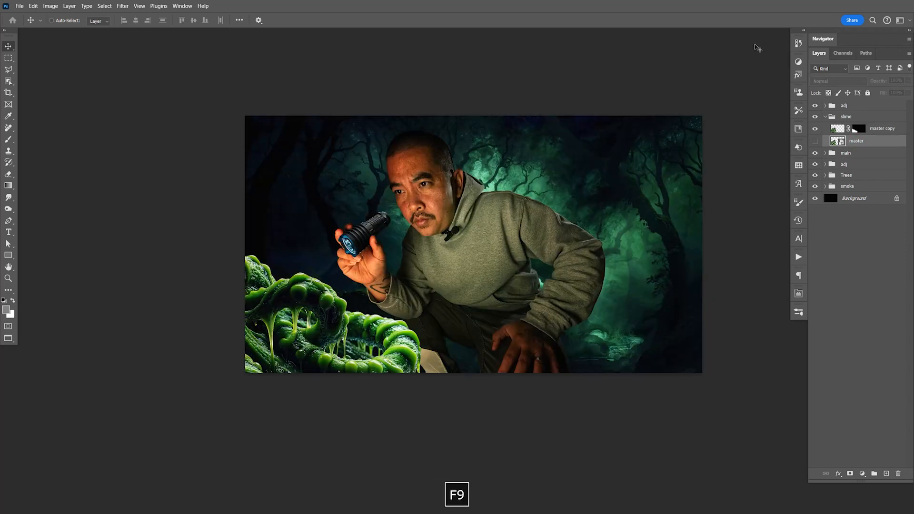
click(874, 144)
key(ctrl+j)
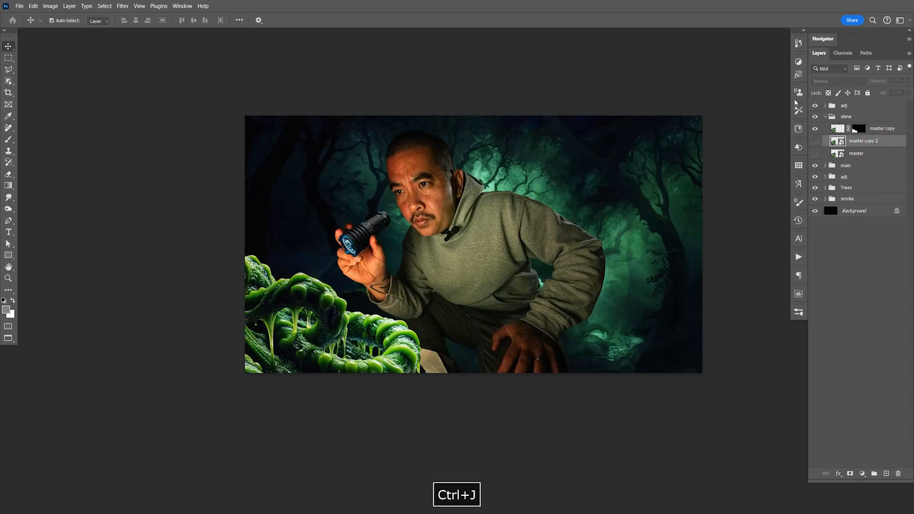
click(815, 141)
drag(395, 329, 495, 394)
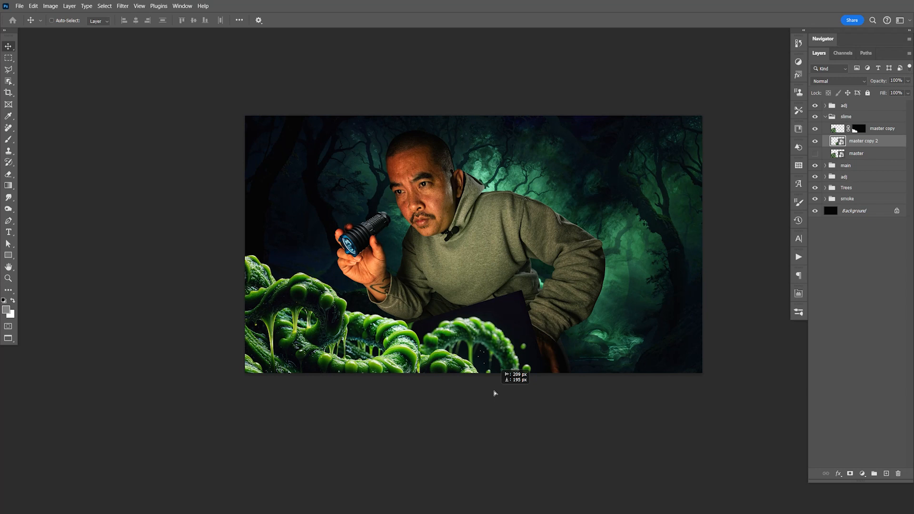
drag(496, 394, 495, 393)
key(Delete)
- Duplicate the masked slime layer and move the lower copy down and to the right, toward the man's knee
key(ctrl+j)
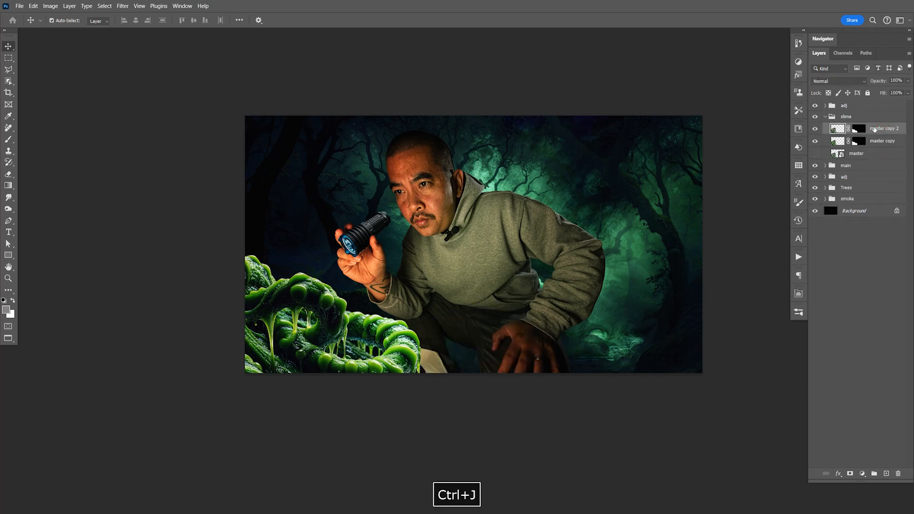
click(881, 141)
drag(429, 348, 555, 402)
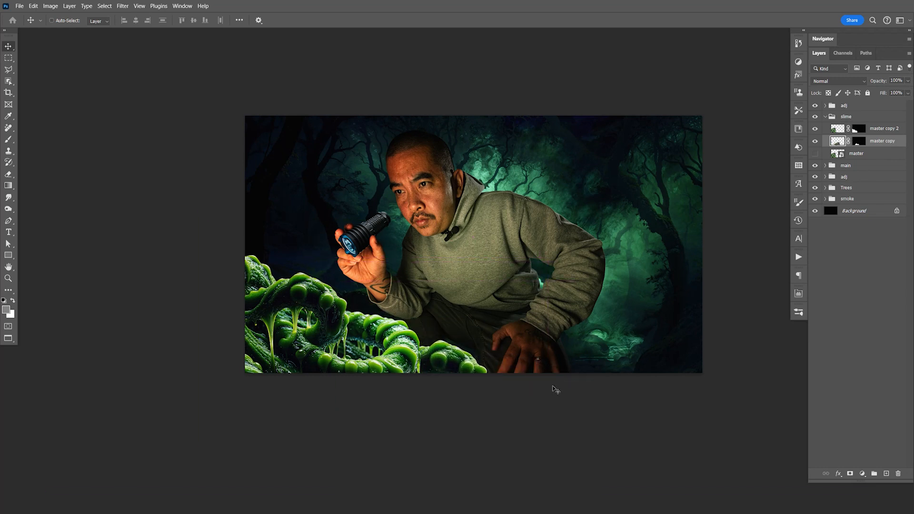
- Free-transform the lower slime copy, lower it along the canvas's bottom edge beside the main tentacle, and save
key(ctrl+t)
drag(629, 264, 547, 214)
drag(518, 361, 495, 352)
drag(541, 334, 531, 383)
drag(466, 376, 552, 317)
key(Return)
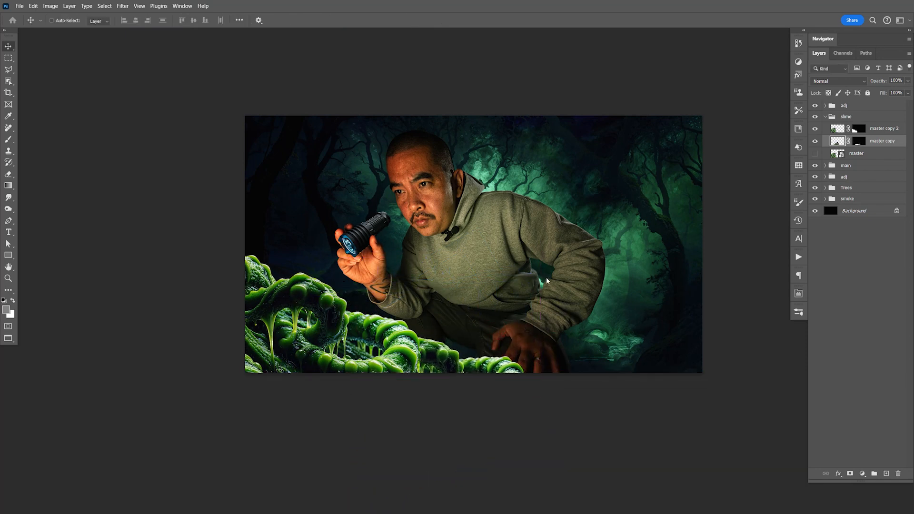
drag(462, 356, 465, 376)
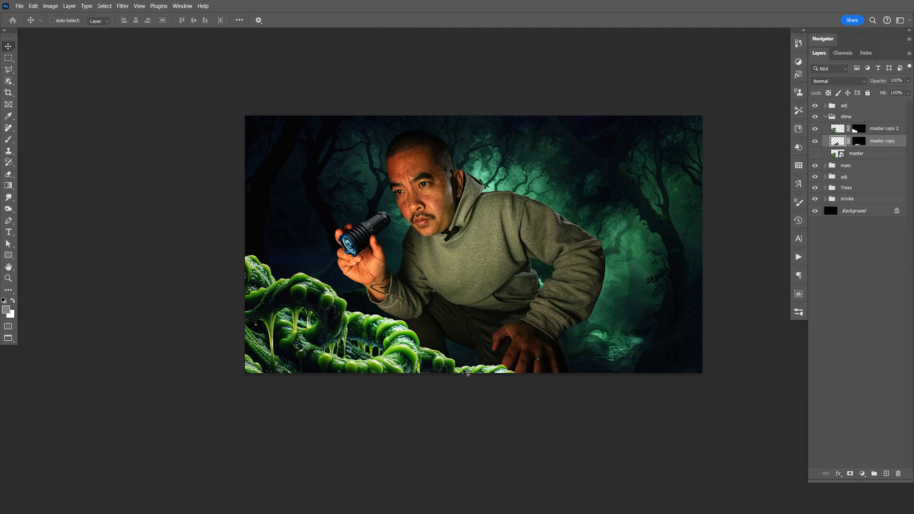
key(ctrl+s)
- Scale down the lower slime copy, set it tightly against the main tentacle's outer end, and save the document
drag(436, 346, 503, 364)
key(ctrl+y)
key(ctrl+y)
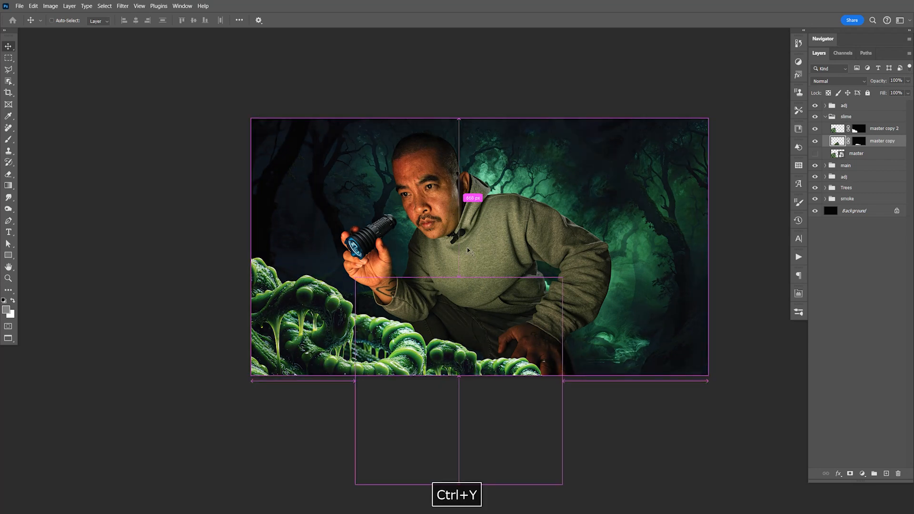
key(ctrl+t)
drag(517, 265, 564, 302)
drag(483, 362, 495, 379)
key(Return)
key(space)
key(ctrl+equal)
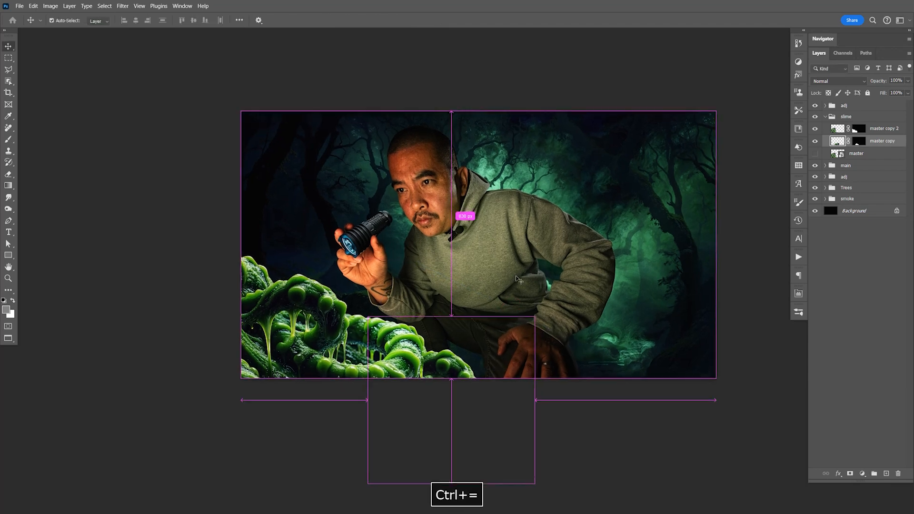
key(ctrl+s)
key(space)
drag(486, 261, 498, 261)
key(ctrl+s)
- Duplicate the master slime layer, hide the original, and place the visible copy directly beneath the main group
click(815, 153)
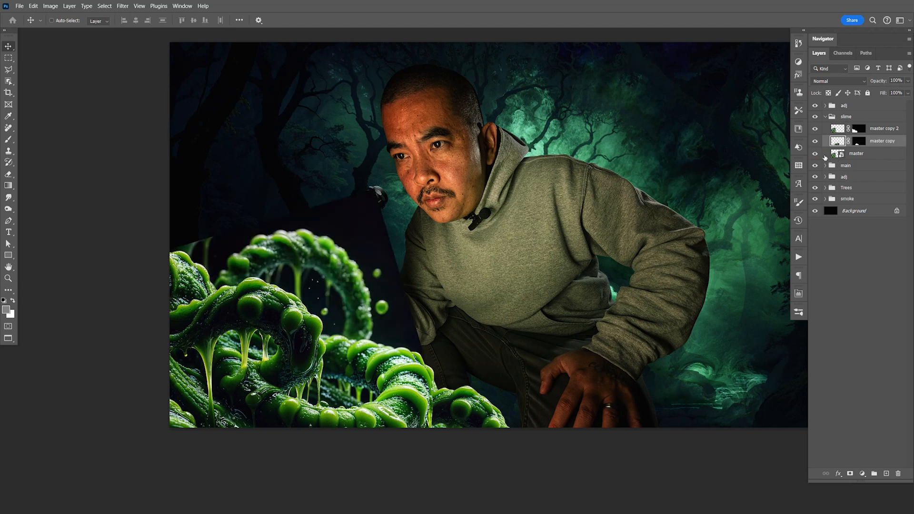
click(857, 153)
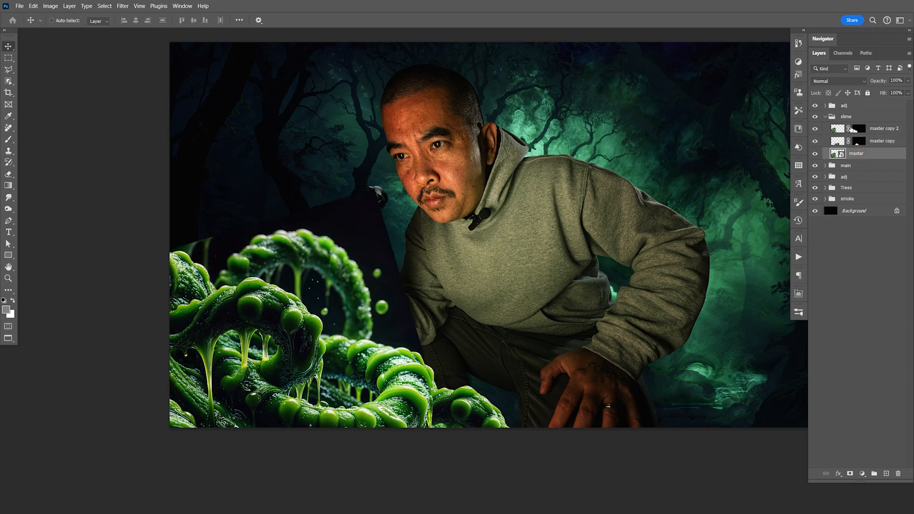
key(ctrl+j)
click(816, 167)
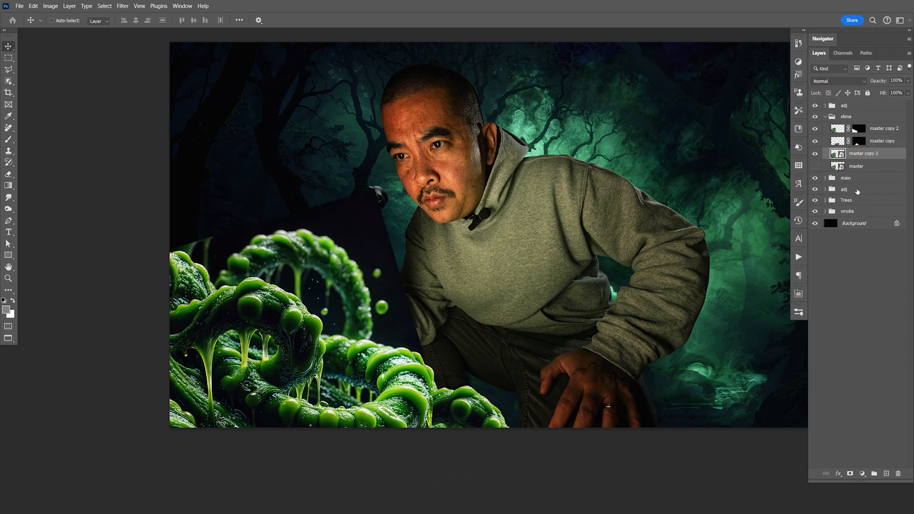
drag(857, 149, 845, 182)
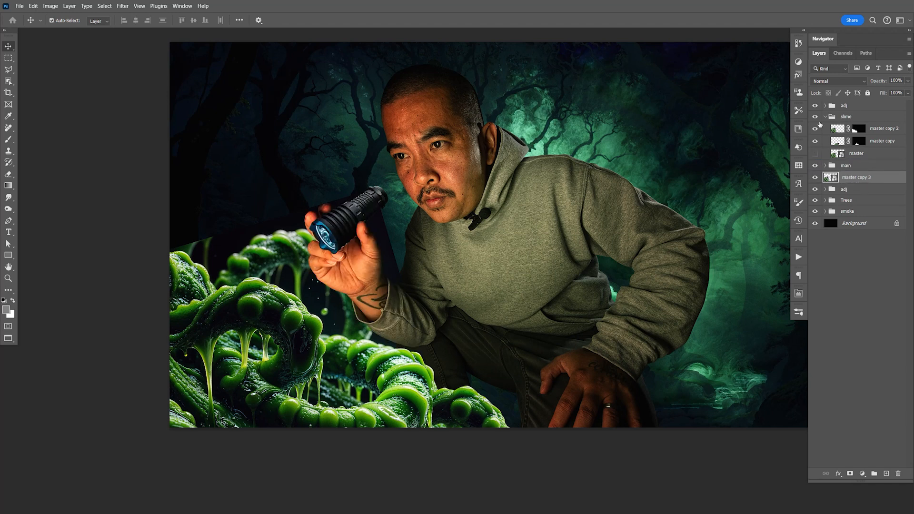
- Group the new slime copy, name the group slime, and collapse the upper slime group
key(ctrl+g)
double_click(839, 175)
text(slime)
key(Return)
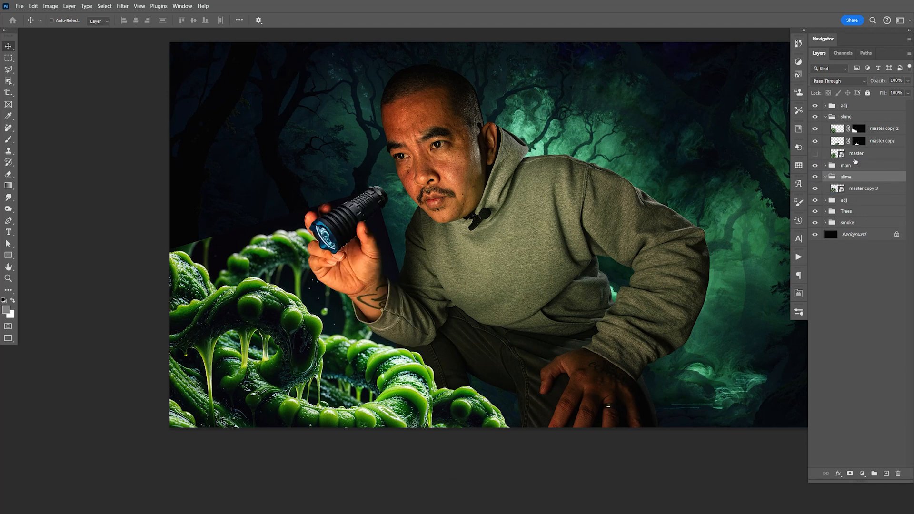
click(825, 116)
click(853, 152)
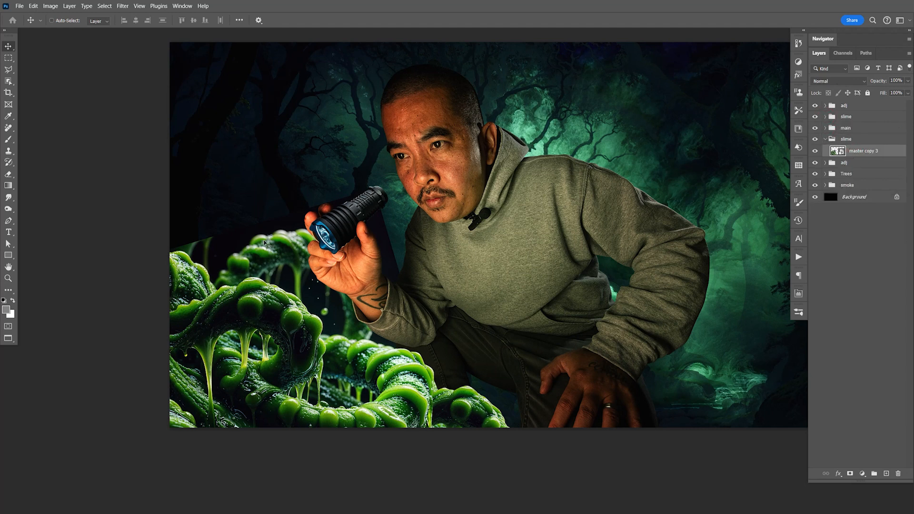
- Trace the outer edge of the rear slime arch with the Pen tool, from its base up to the man's hand
key(z)
drag(364, 270, 428, 272)
key(space)
drag(243, 289, 533, 269)
key(p)
click(190, 326)
drag(208, 280, 235, 241)
click(247, 239)
drag(251, 207, 259, 198)
drag(273, 190, 287, 189)
click(316, 163)
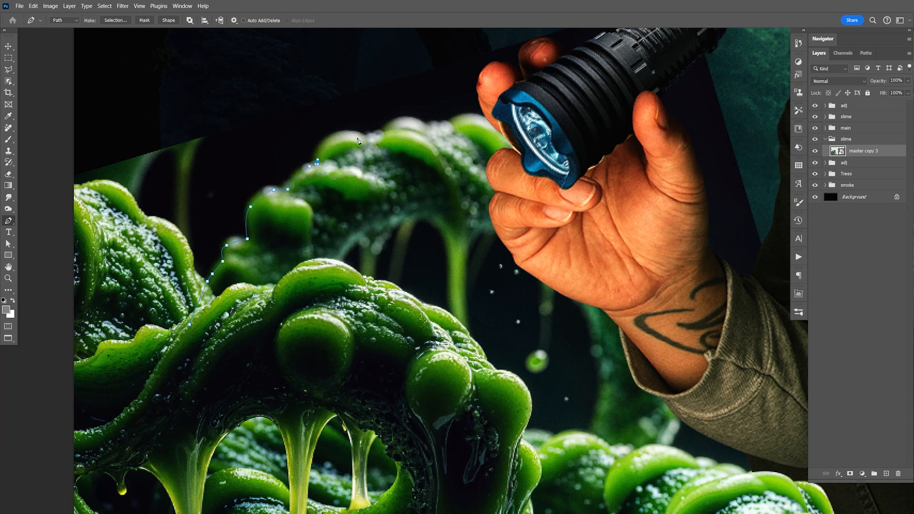
drag(358, 136, 432, 126)
- Hide the main group and continue the path around the rest of the rear slime arch, closing it through the foreground slime
click(815, 128)
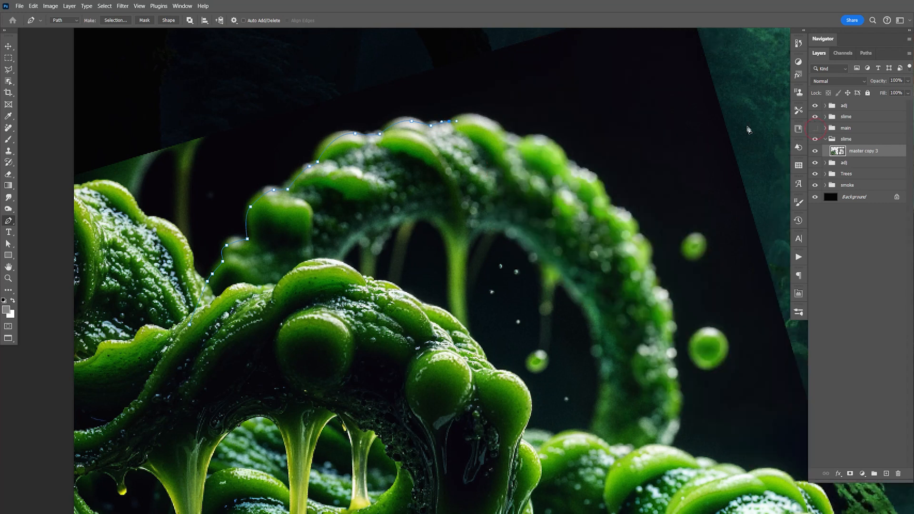
click(508, 136)
drag(523, 138, 566, 158)
click(570, 164)
drag(601, 184, 610, 206)
click(609, 207)
click(633, 223)
drag(643, 242, 647, 249)
click(664, 297)
click(672, 314)
click(672, 331)
click(671, 353)
drag(676, 373, 677, 385)
click(677, 410)
click(672, 432)
click(670, 452)
click(667, 470)
click(426, 501)
click(197, 431)
click(189, 324)
- Convert the closed path to a selection and use it as a layer mask on master copy 3
right_click(438, 192)
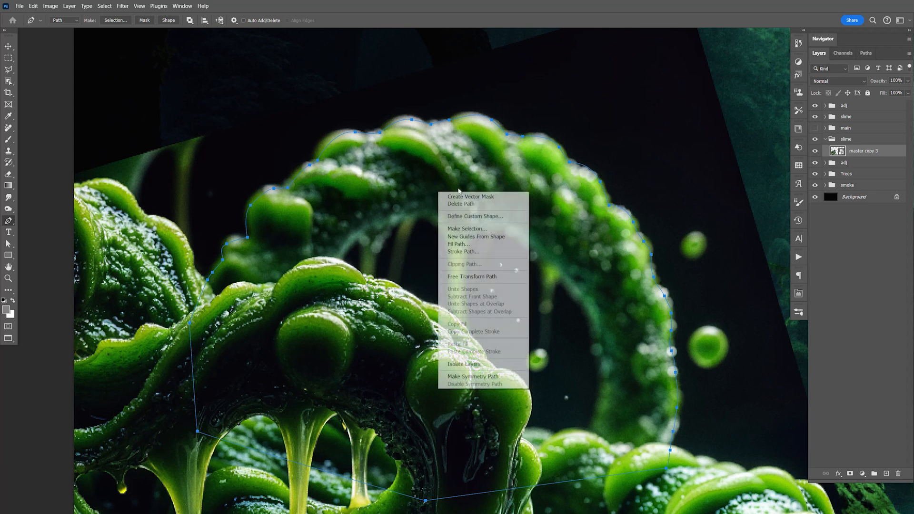
click(478, 231)
click(517, 147)
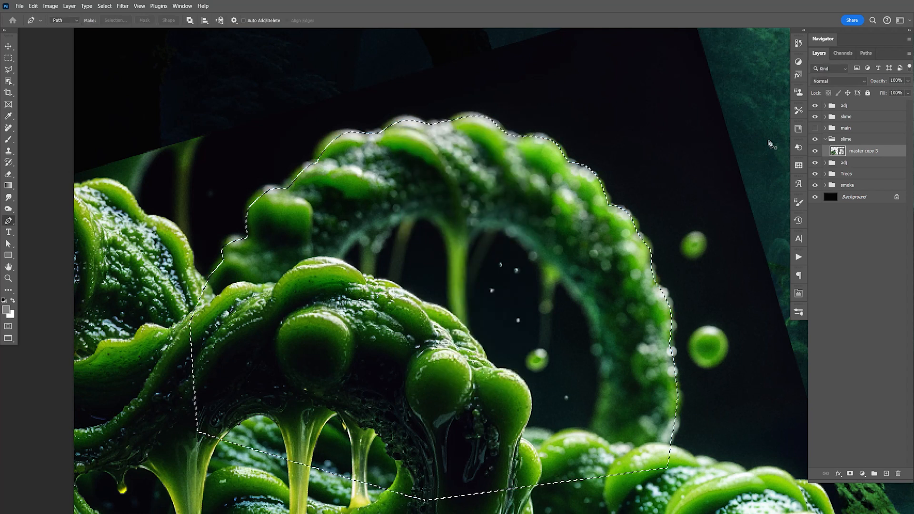
click(850, 473)
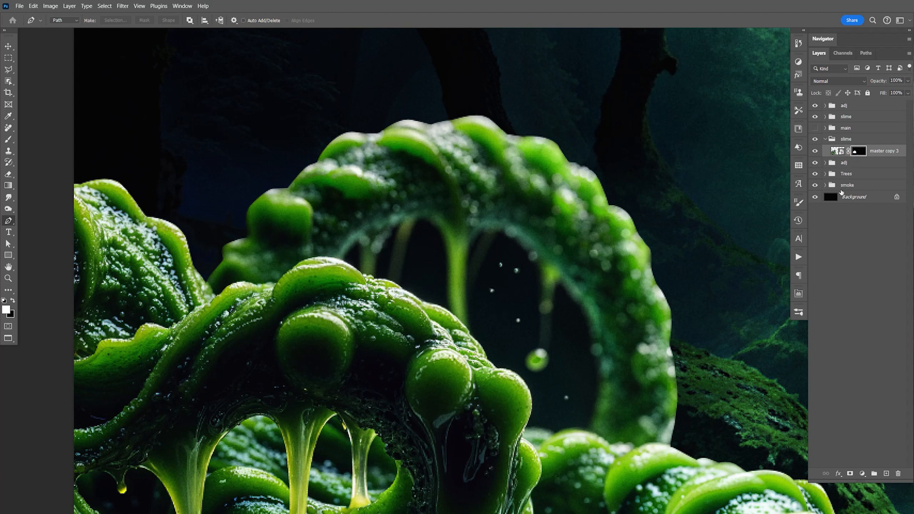
- Feather the layer mask of master copy 3 by 3.5 px
click(800, 294)
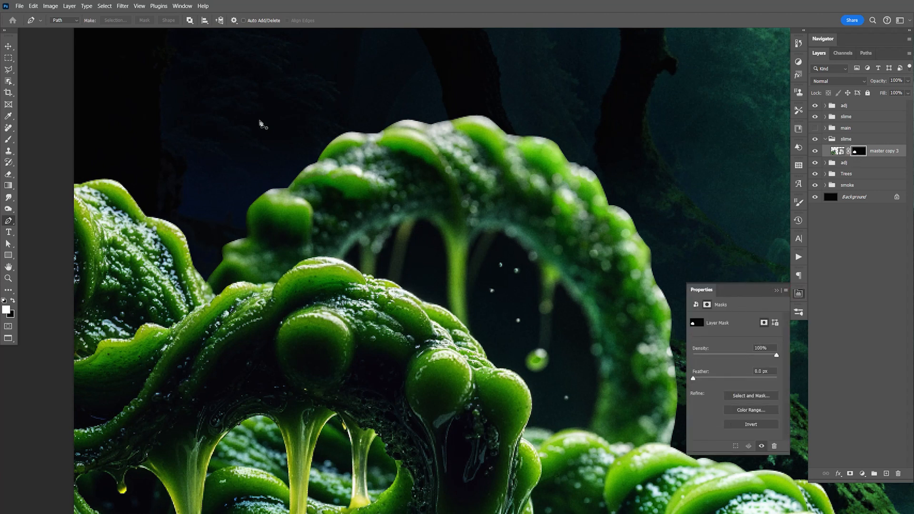
click(184, 7)
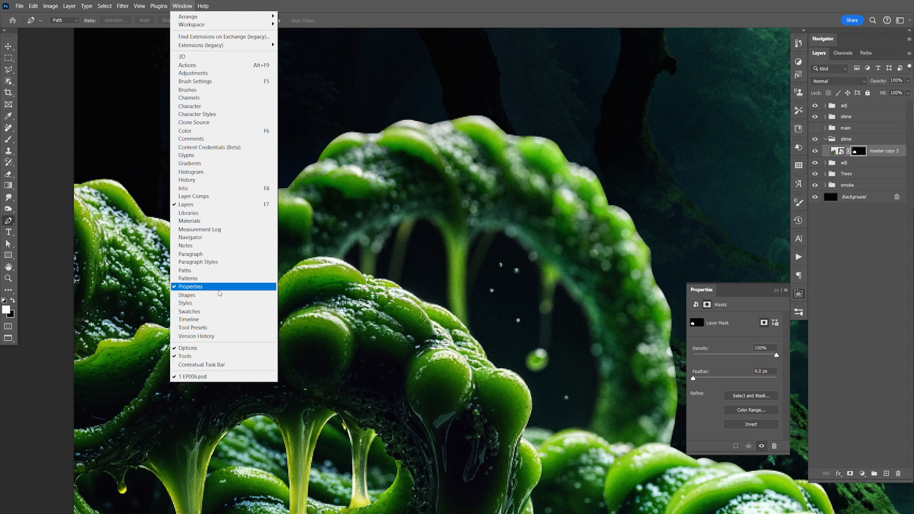
click(799, 294)
click(798, 295)
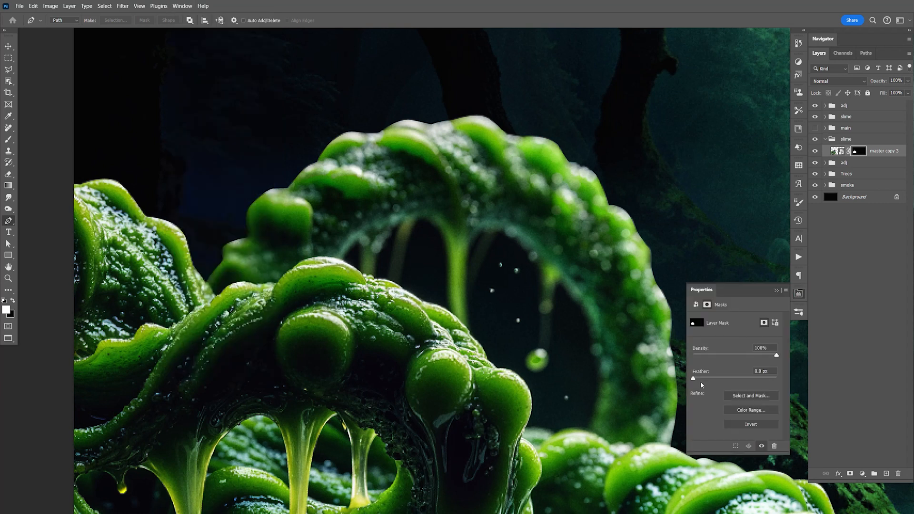
drag(693, 379, 708, 380)
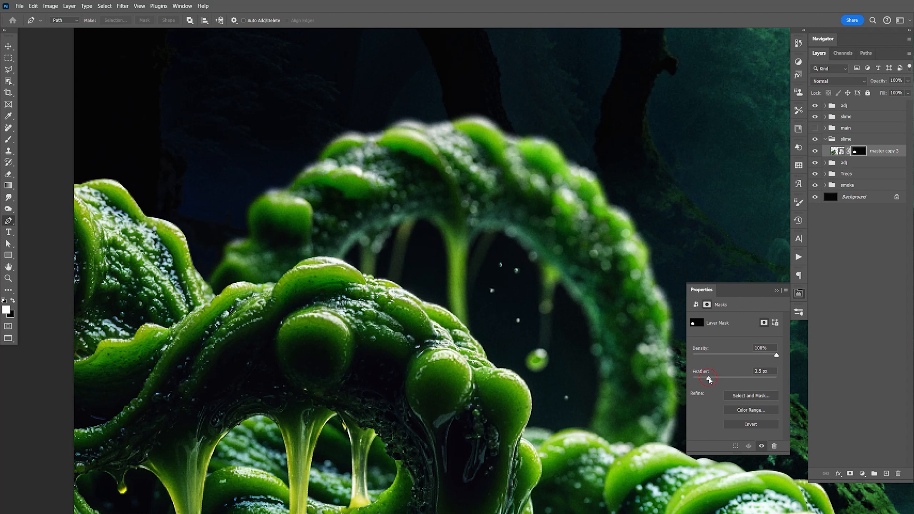
click(796, 296)
- Show the main group again and save the document
click(816, 128)
key(ctrl+s)
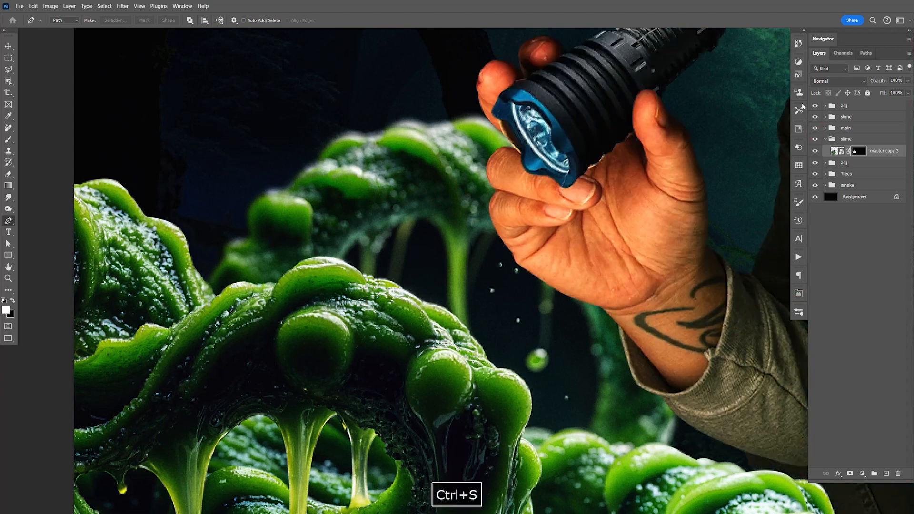
key(ctrl+minus)
key(ctrl+minus)
key(ctrl+s)
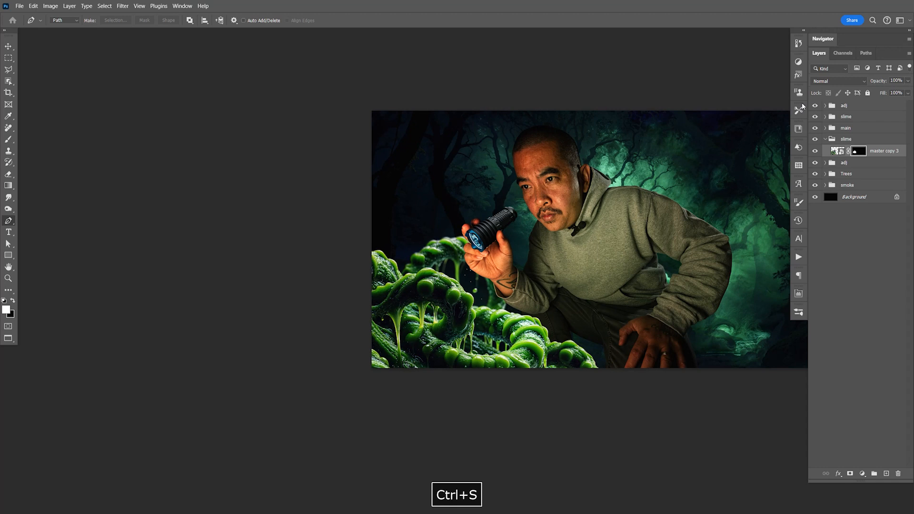
key(space)
drag(753, 289, 622, 319)
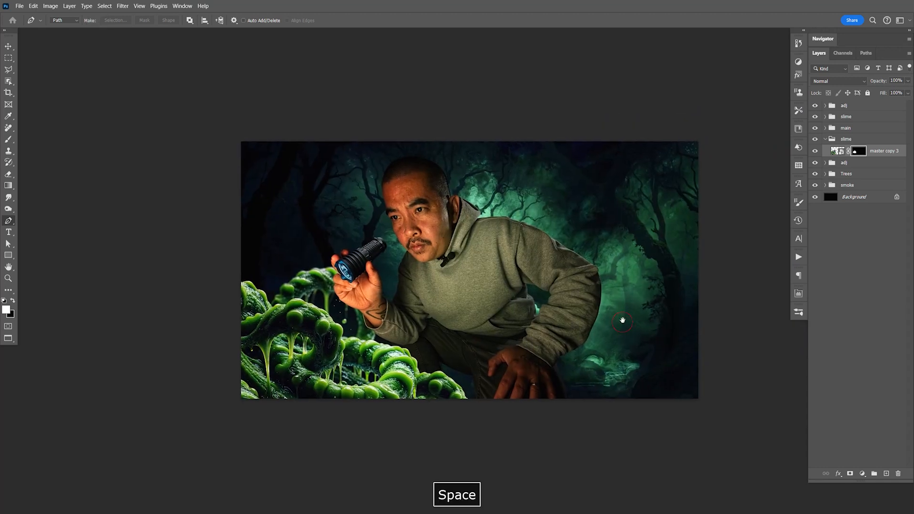
key(ctrl+equal)
key(space)
key(ctrl+s)
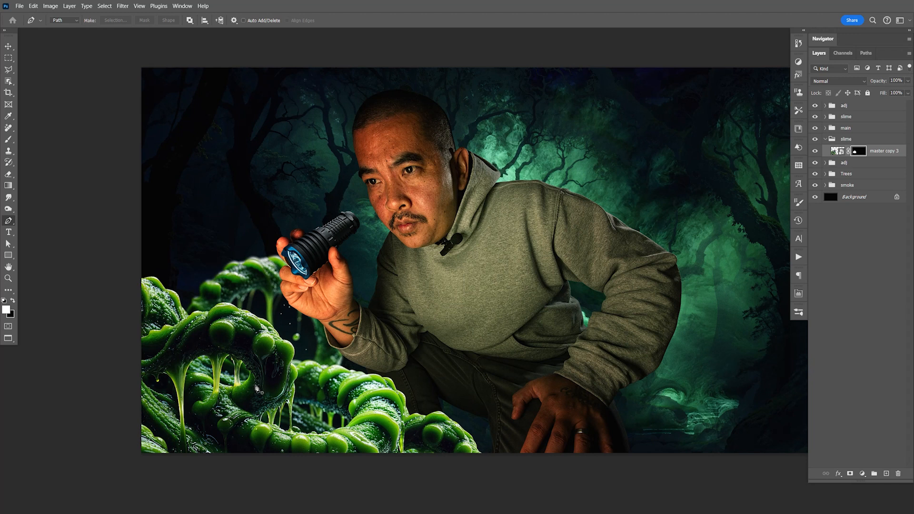
- Group master copy 2, master copy and master together inside the upper slime group
click(826, 139)
click(825, 117)
click(859, 129)
shift+click(874, 154)
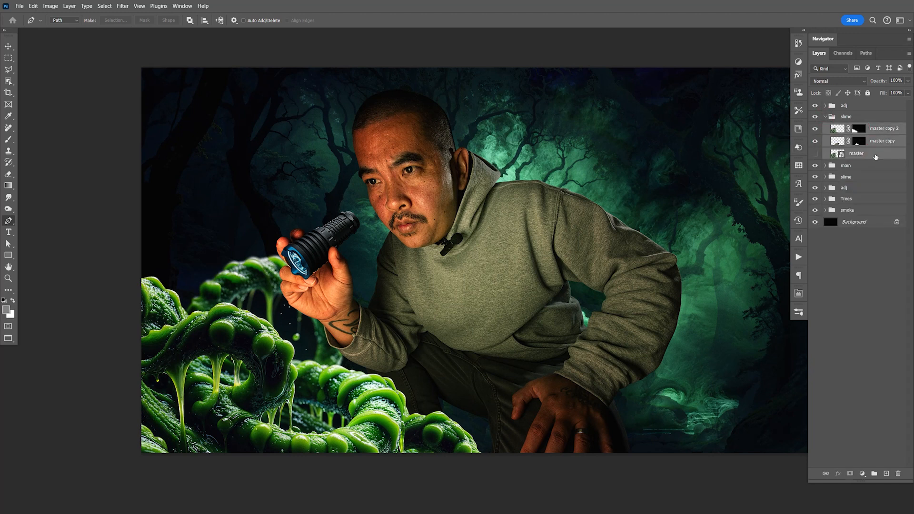
key(ctrl+g)
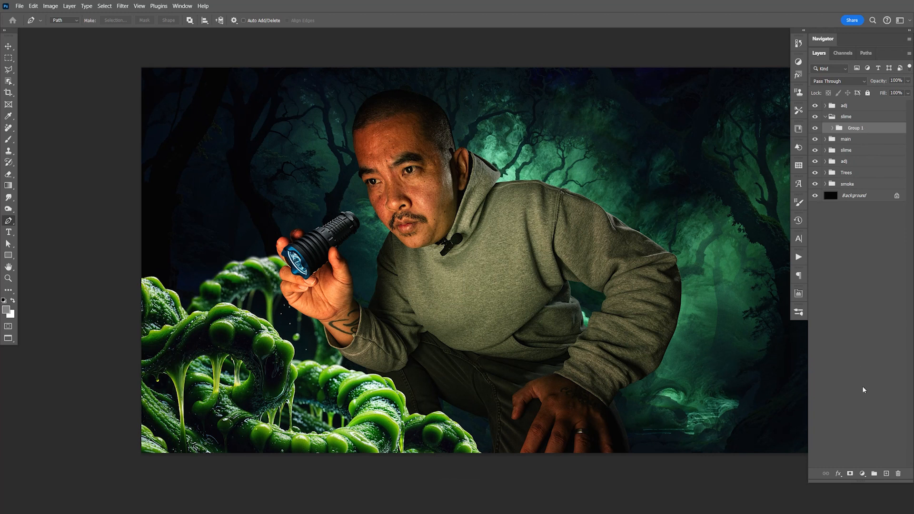
- Add a new layer above Group 1 and fill it with the bright green #92ca29
click(887, 474)
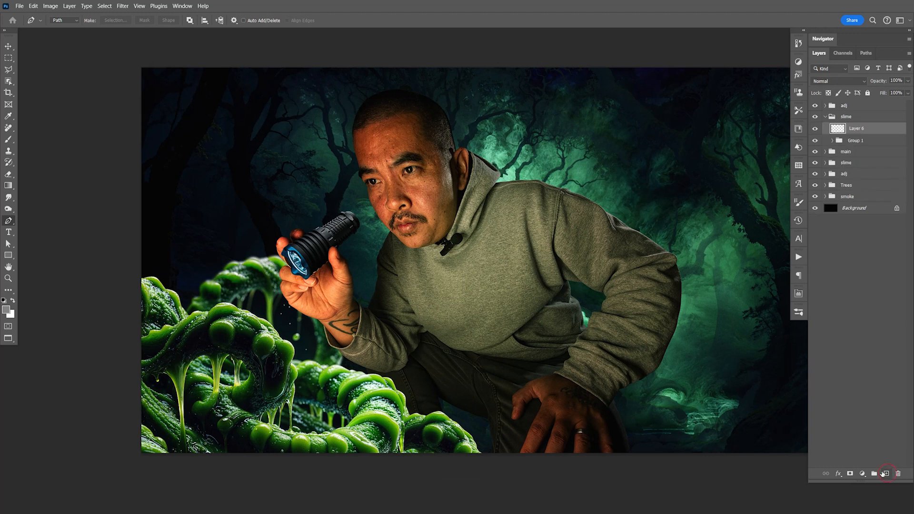
click(6, 309)
click(179, 294)
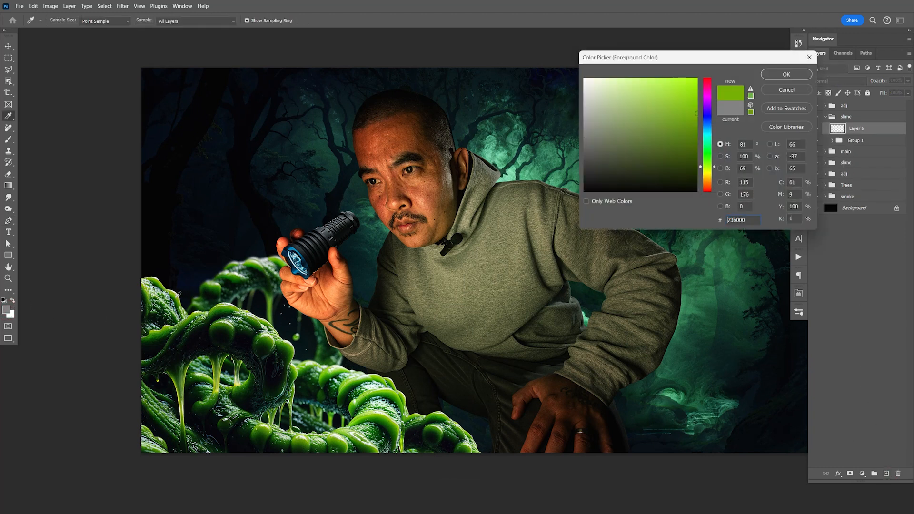
click(674, 101)
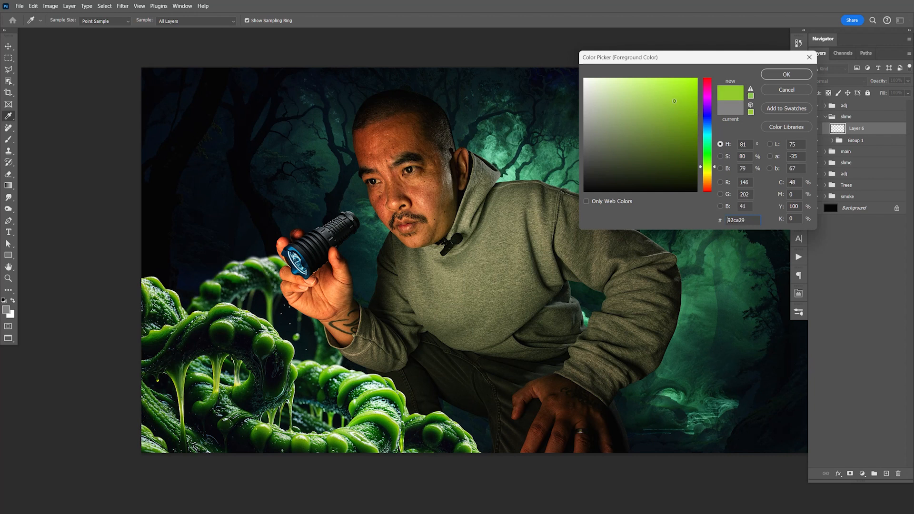
click(787, 75)
key(p)
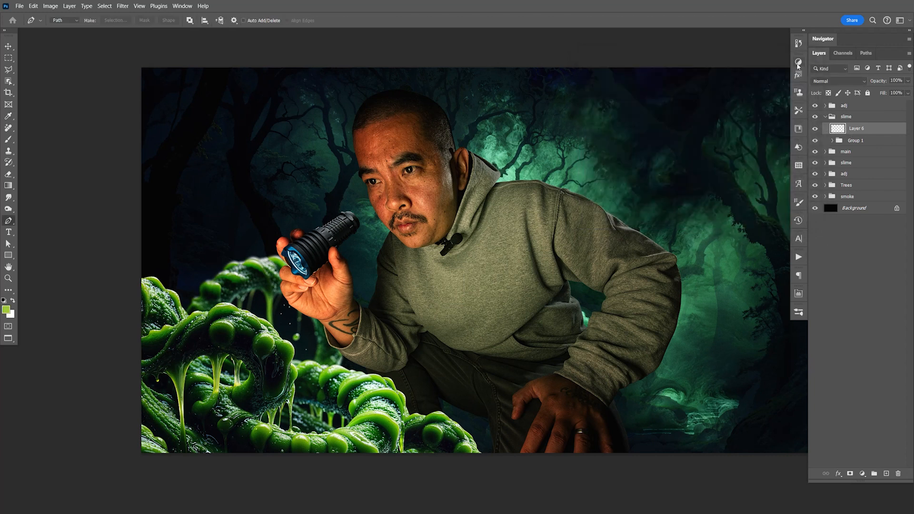
key(alt+BackSpace)
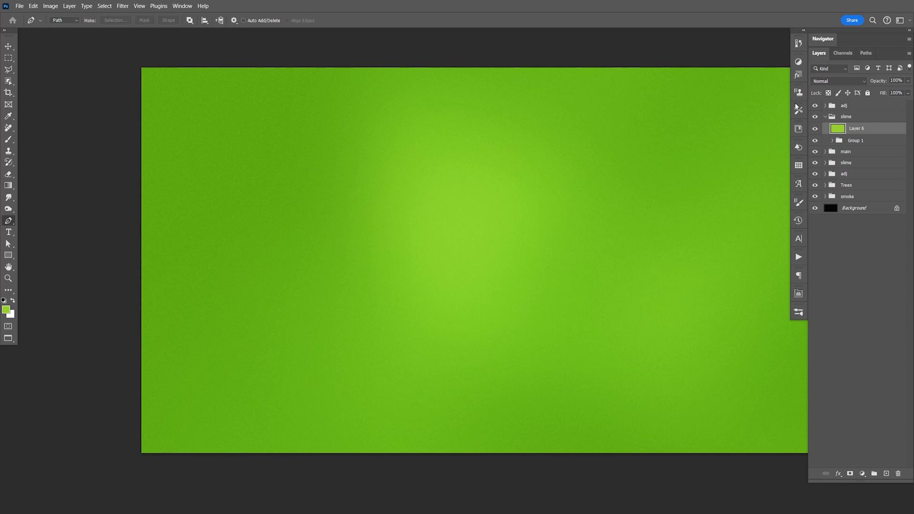
- Clip the green fill layer to the slime layers in Group 1
key(ctrl+alt+g)
key(v)
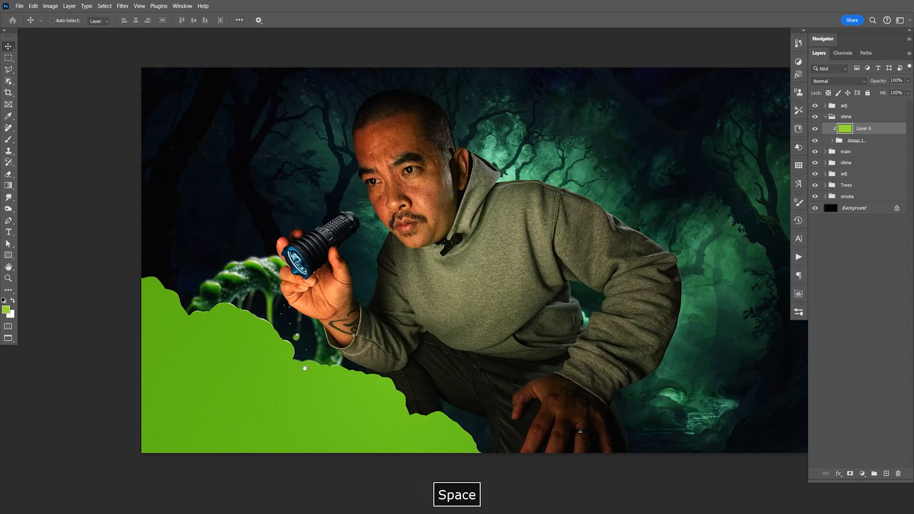
drag(306, 365, 312, 360)
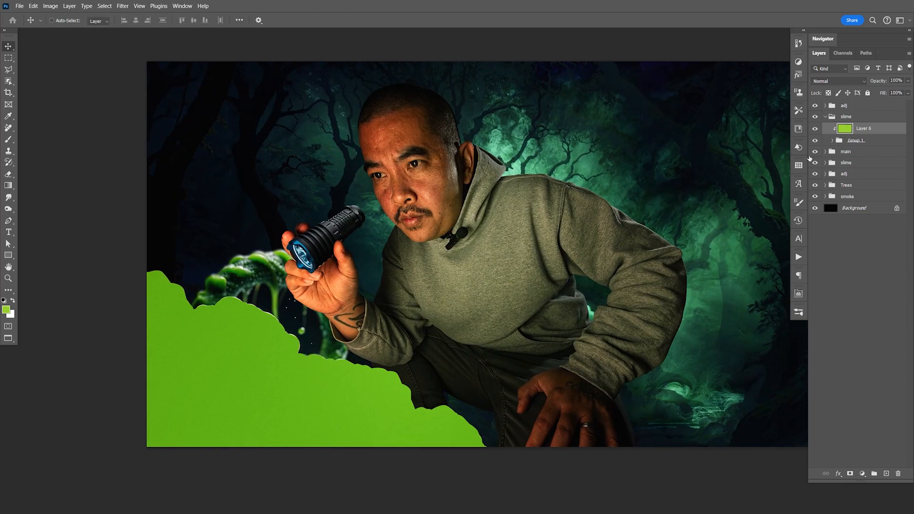
- Expand Group 1 and toggle each masked slime copy's visibility to check how the clipped green fill covers them
click(833, 141)
click(815, 165)
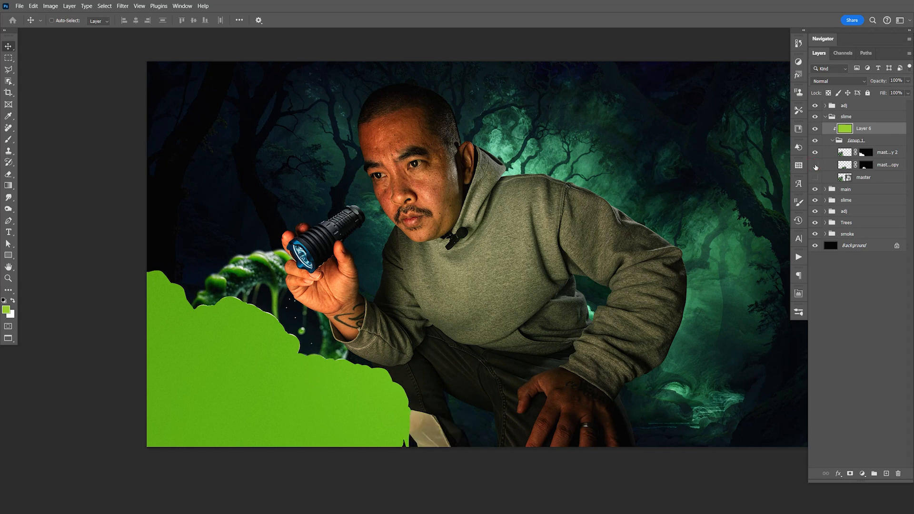
click(815, 165)
click(815, 153)
click(815, 152)
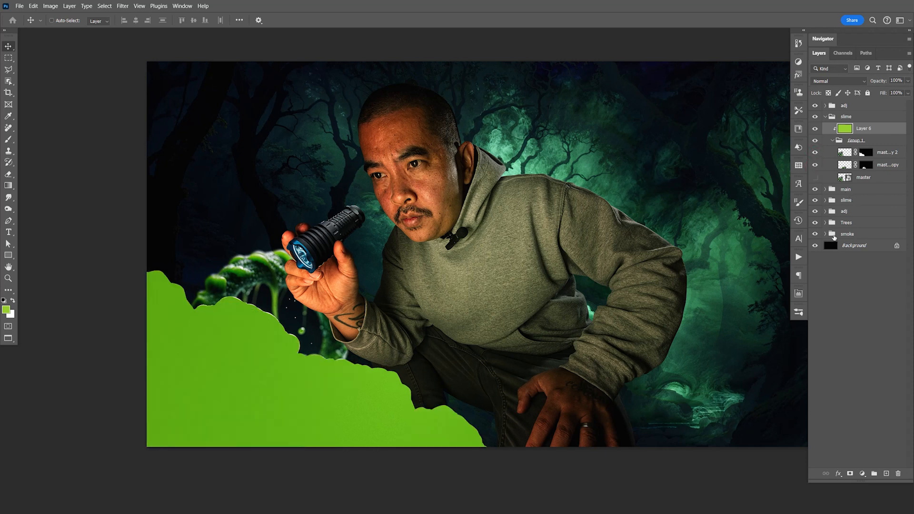
- Expand the lower slime group, nudge master copy 3 slightly, and save the document
click(825, 201)
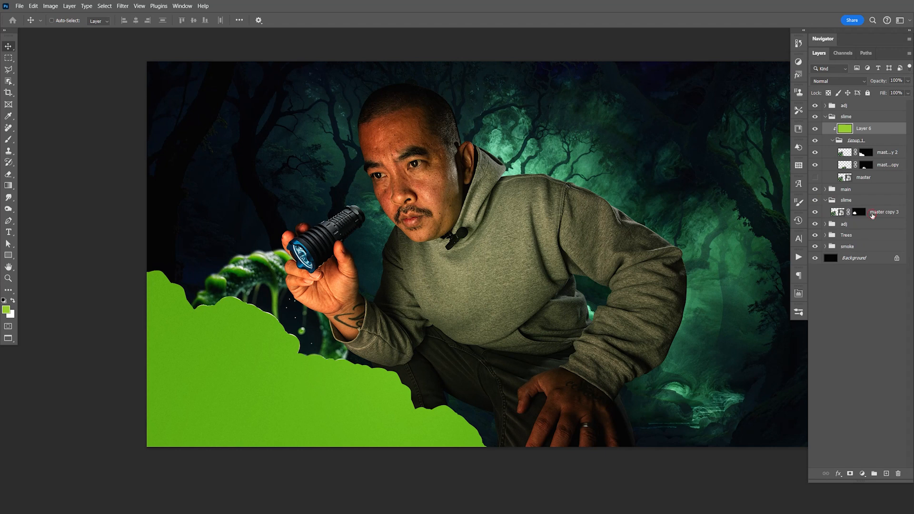
click(873, 212)
key(Down)
key(Down)
key(Down)
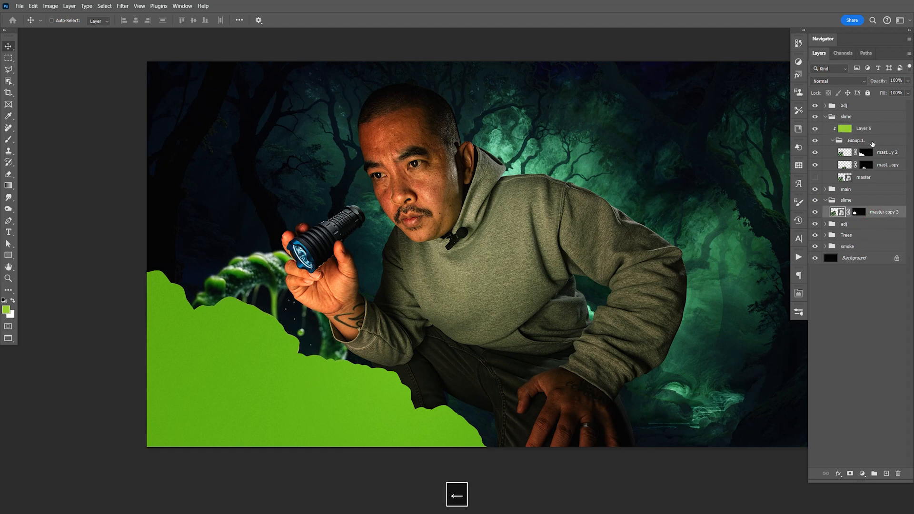
key(ctrl+s)
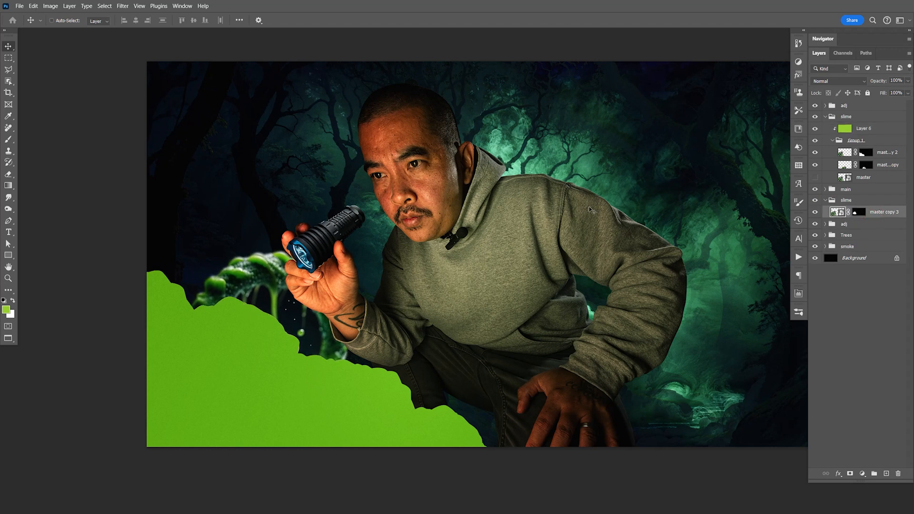
- Collapse Group 1 and set the green fill layer's blend mode to Multiply
click(831, 141)
click(863, 129)
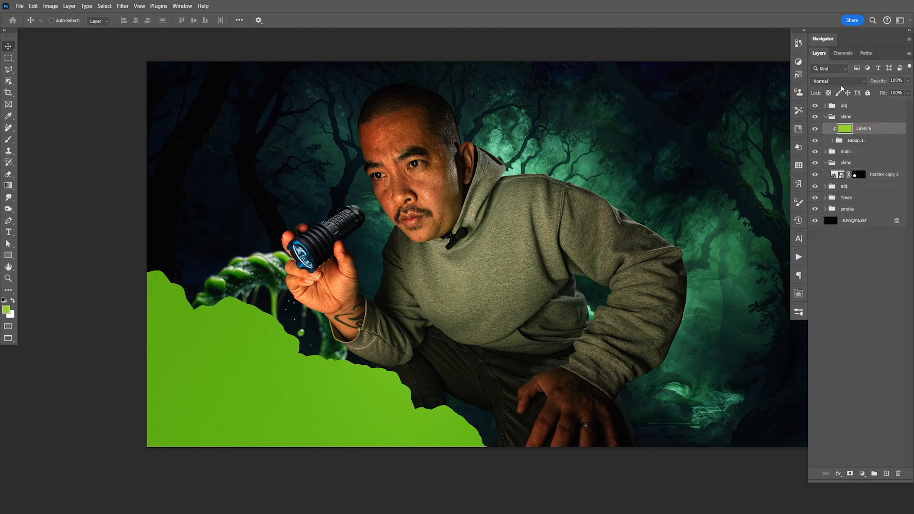
click(838, 81)
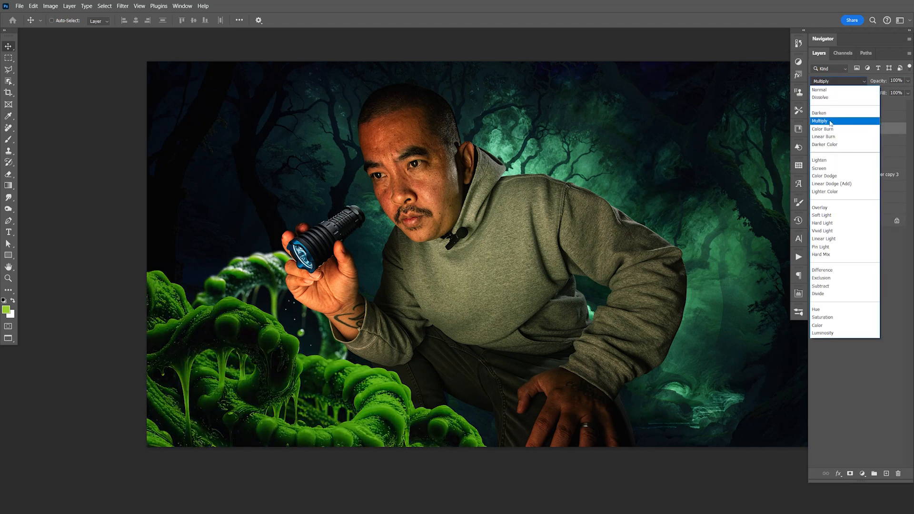
click(831, 122)
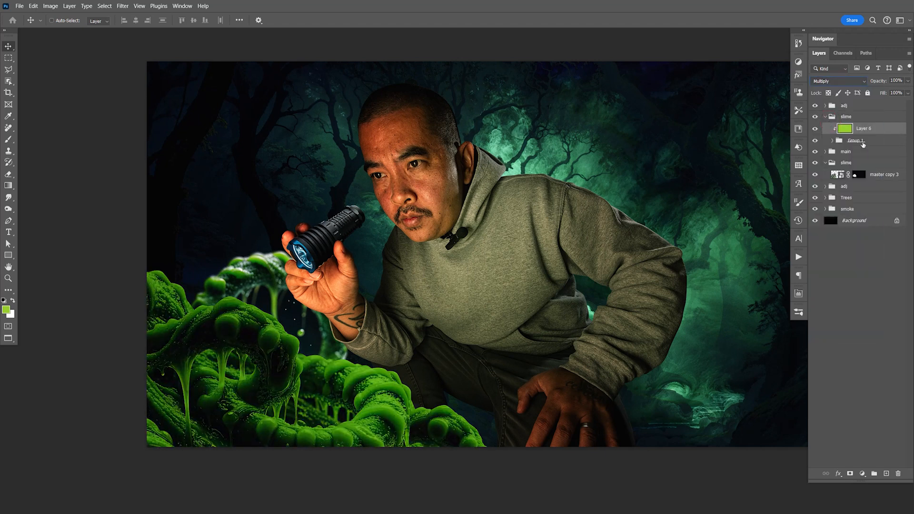
- Set the green layer's Blend If for the underlying layer to 5/213 for the shadows and 229/255 for the highlights
double_click(888, 128)
mouse_move(747, 301)
mouse_down()
mouse_move(730, 301)
mouse_move(742, 302)
mouse_up()
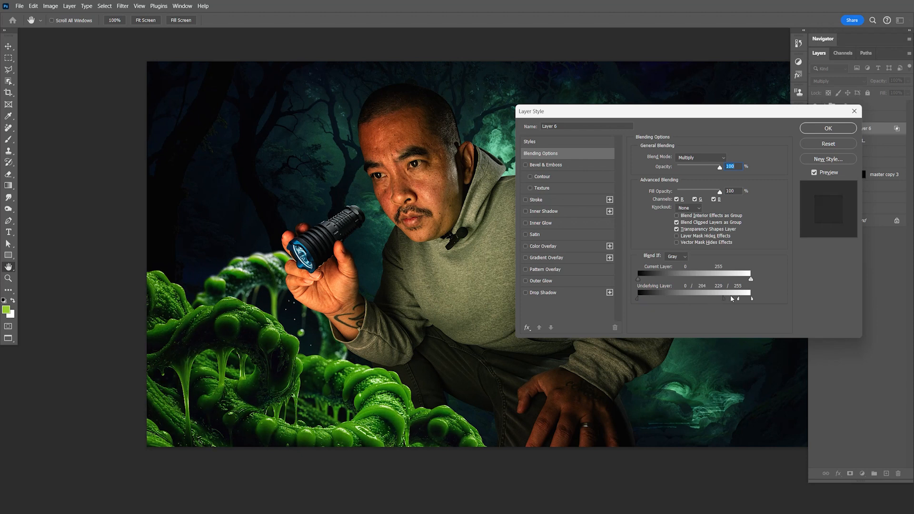
drag(731, 299, 707, 300)
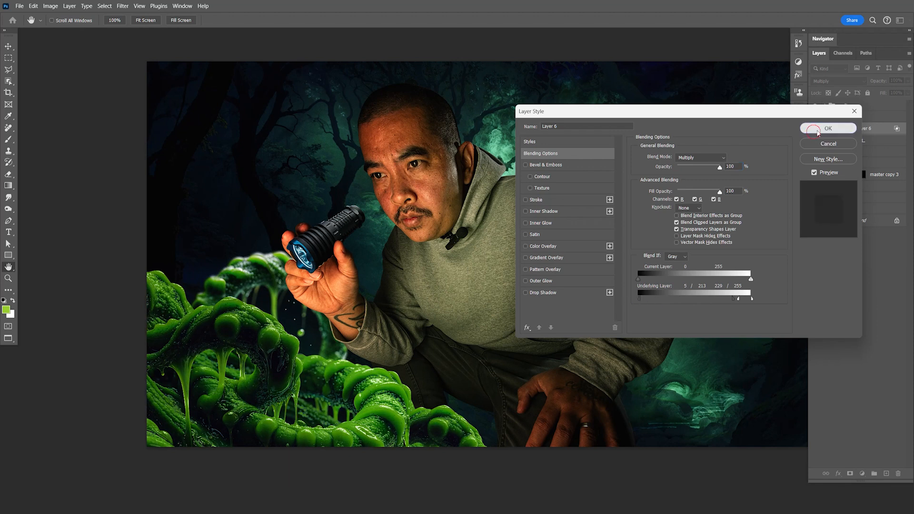
click(842, 128)
- Add a clipped Curves adjustment above Group 1, raising shadows from 28 to 91 and setting highlights from 174 to 180, and save
click(869, 142)
click(863, 474)
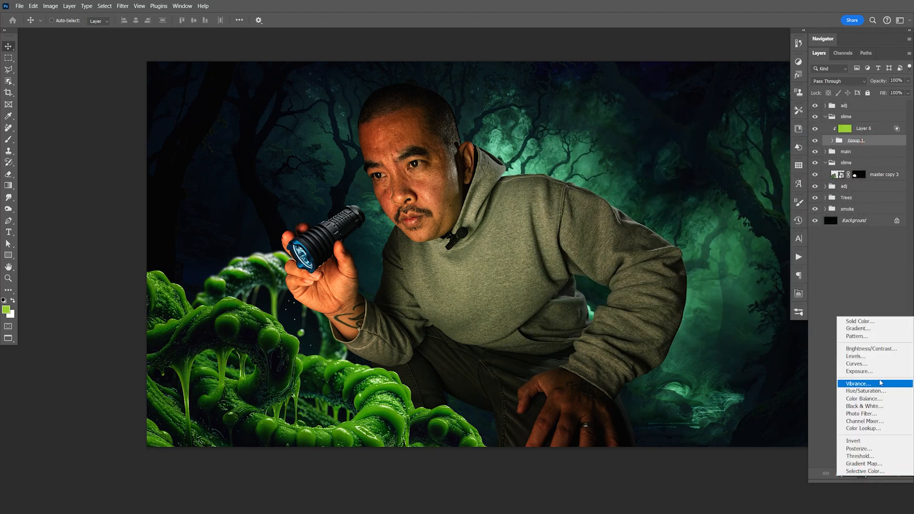
click(877, 365)
drag(722, 396, 718, 388)
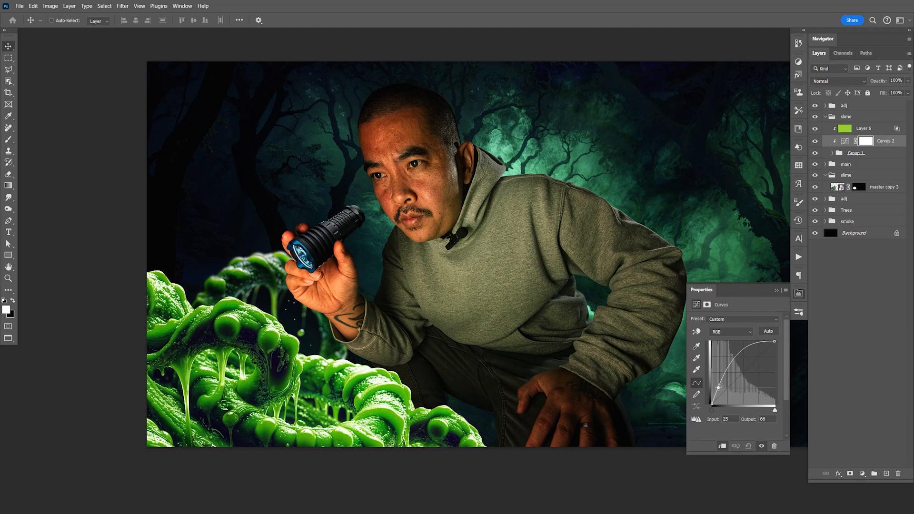
key(ctrl+z)
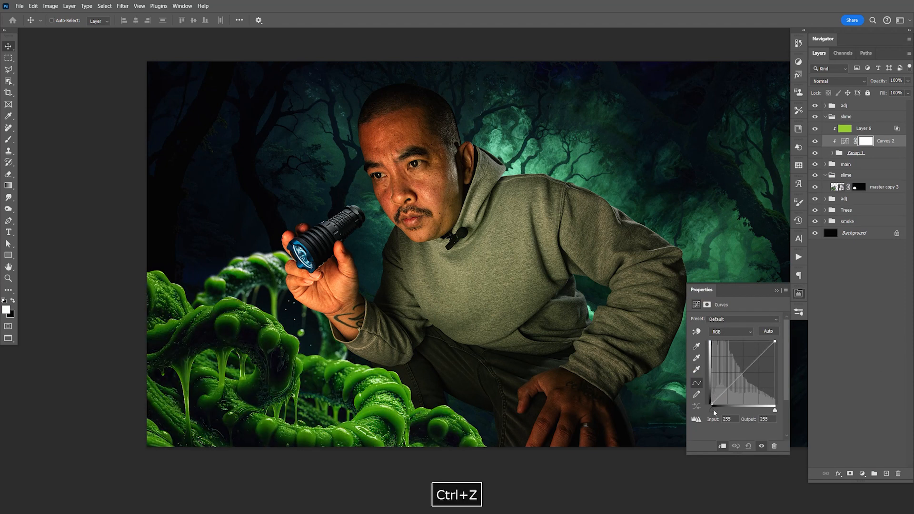
drag(711, 403, 718, 382)
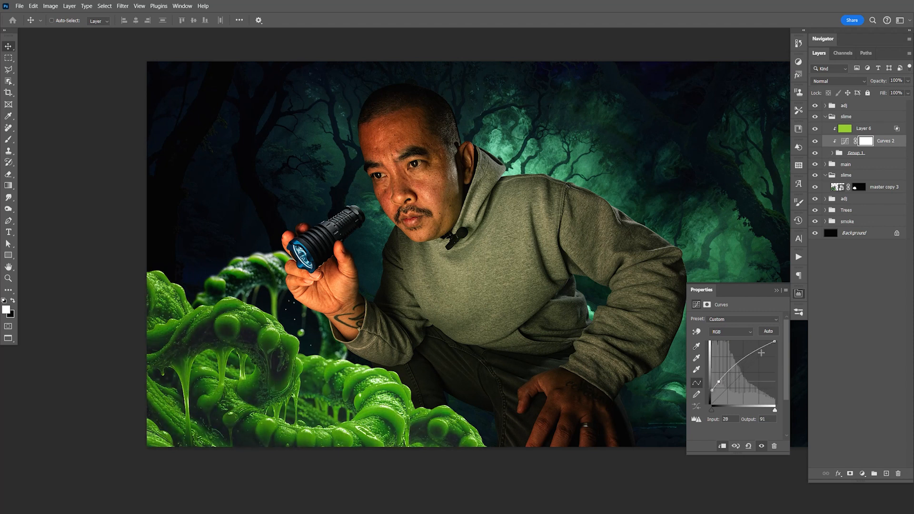
drag(753, 354, 756, 359)
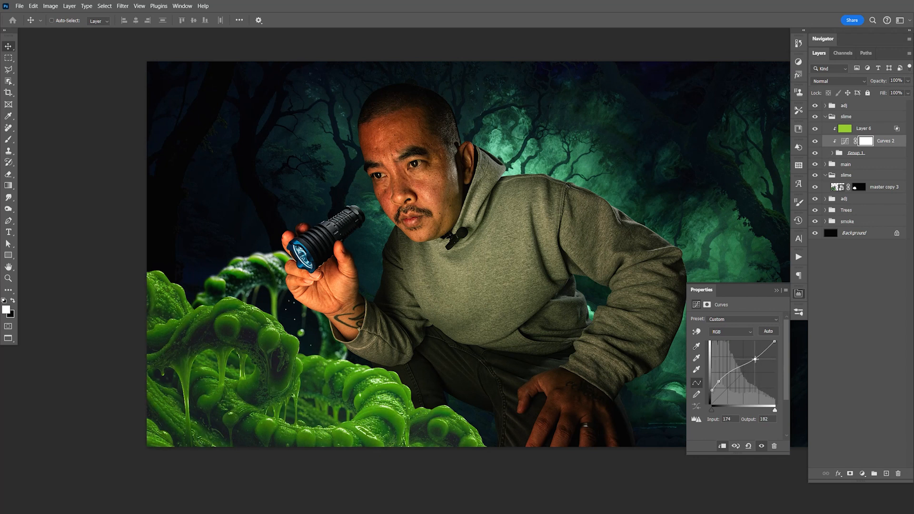
click(799, 293)
key(ctrl+s)
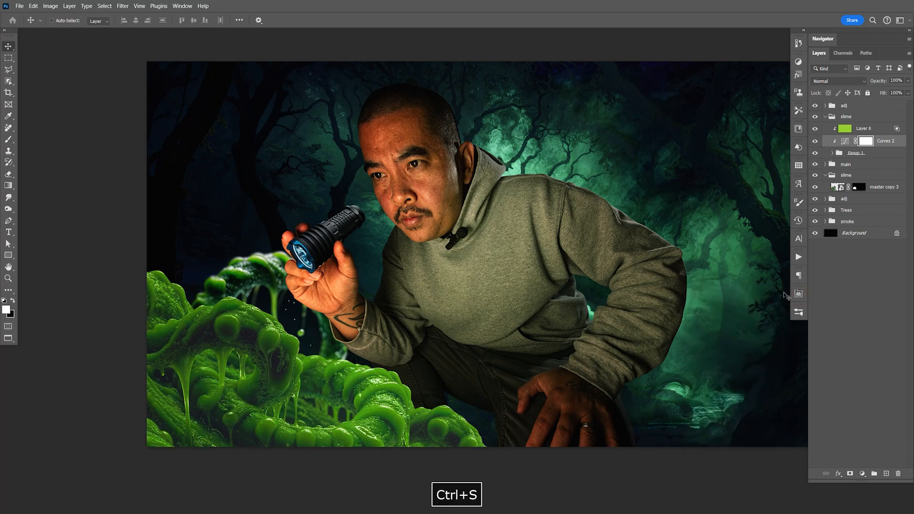
- Expand Group 1, duplicate the two masked slime copies, merge the duplicates into one layer and hide the originals
click(833, 152)
click(832, 153)
click(832, 153)
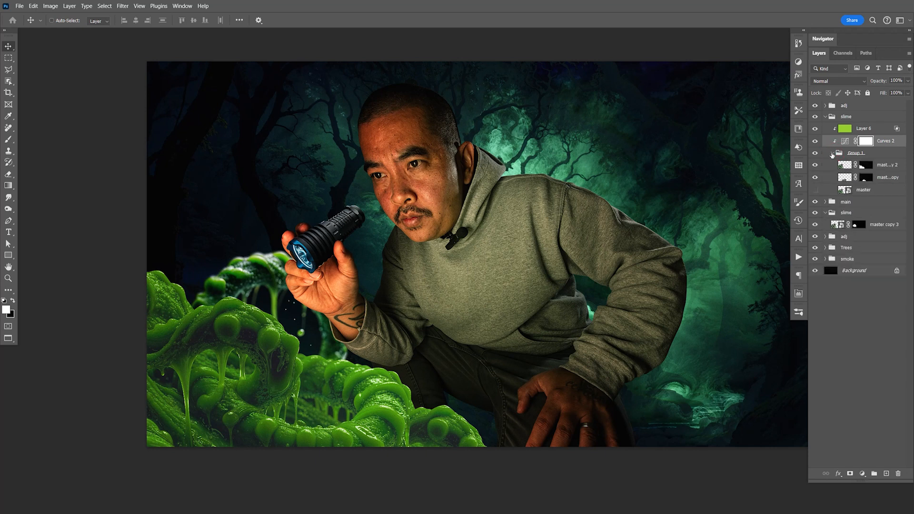
click(876, 167)
shift+click(883, 177)
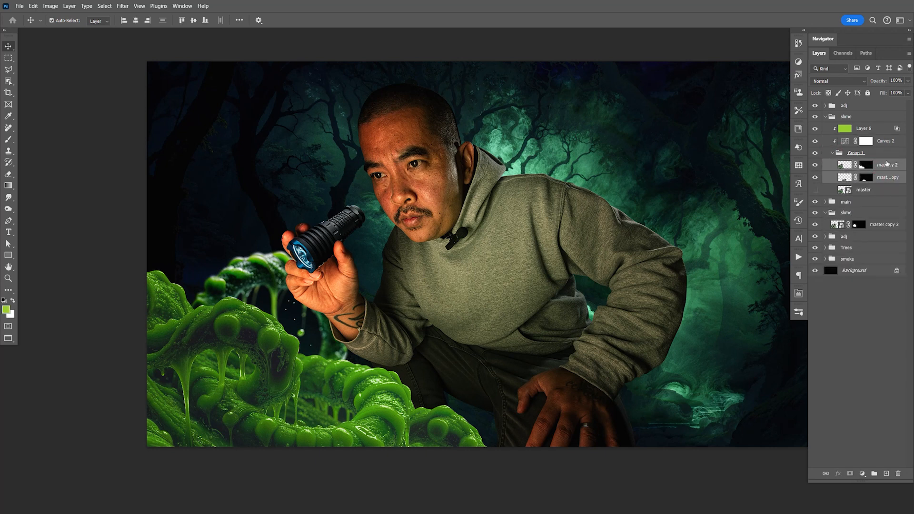
key(ctrl+j)
key(ctrl+e)
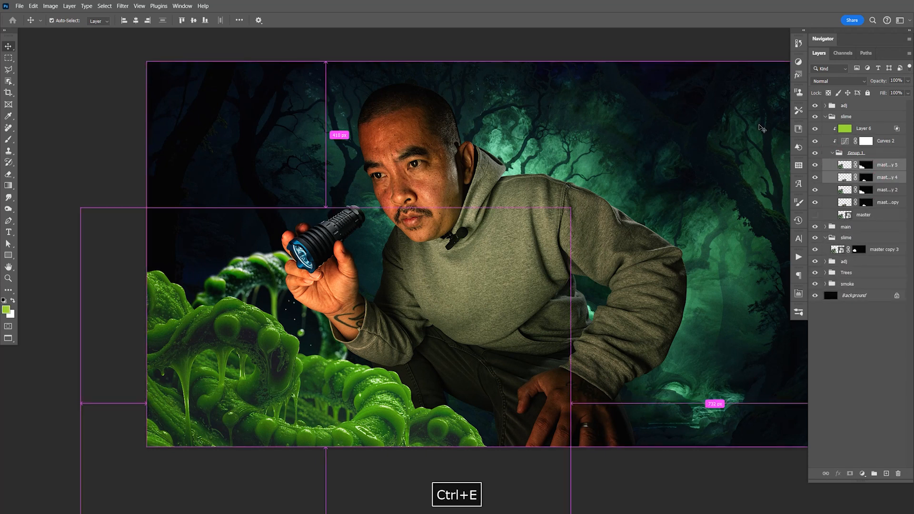
drag(816, 178, 815, 190)
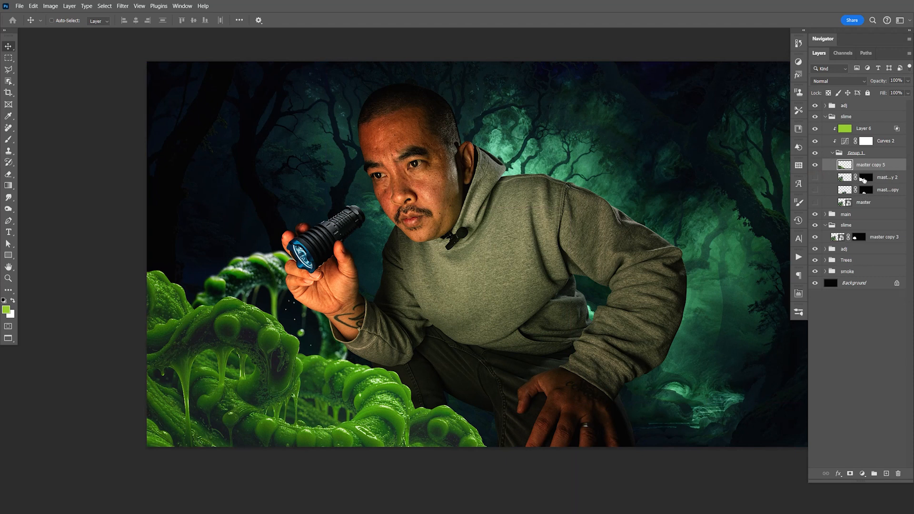
- Run the Sharpen Low action on the merged slime layer and save the document
click(799, 258)
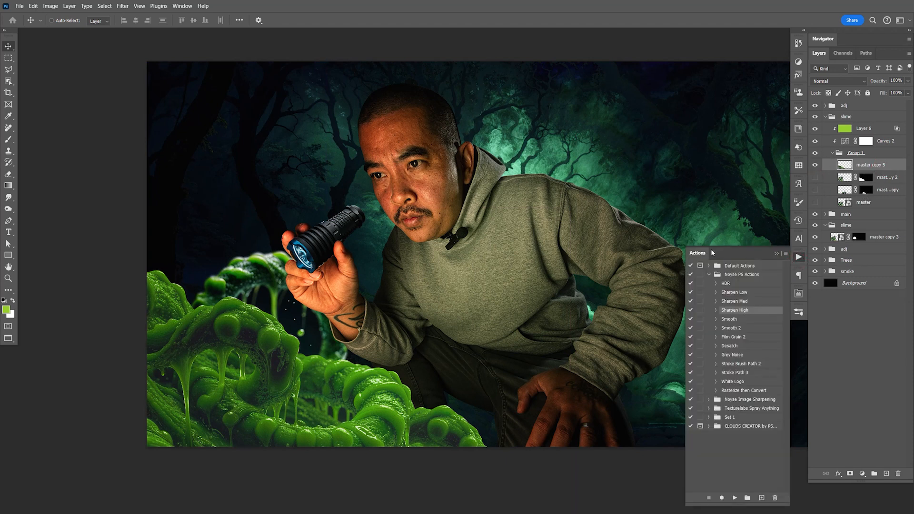
click(742, 293)
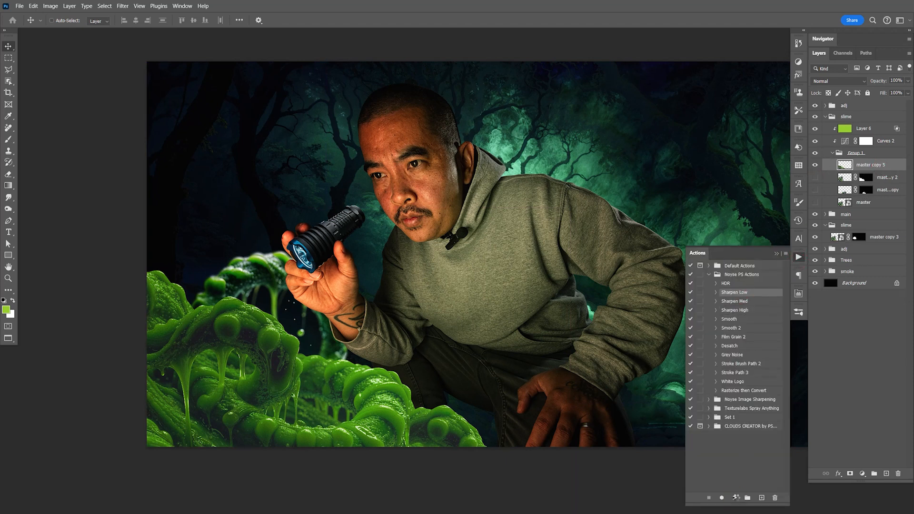
click(736, 497)
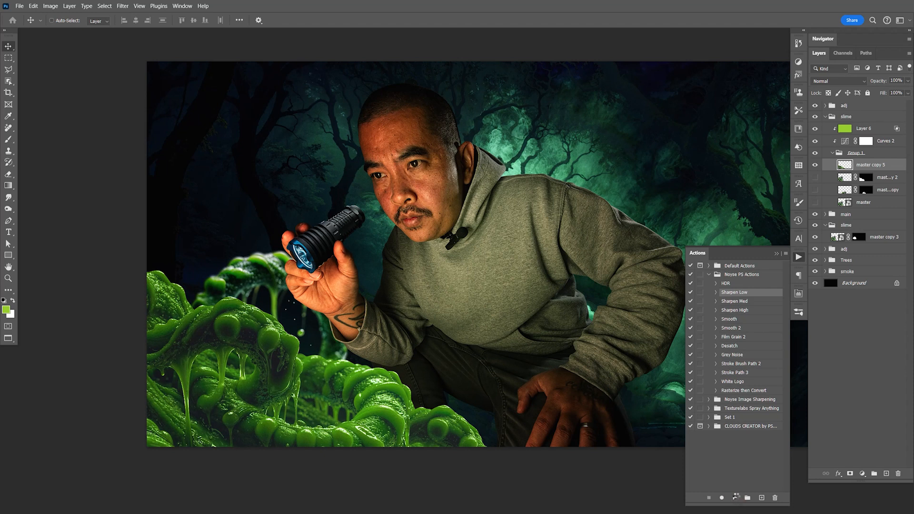
key(ctrl+z)
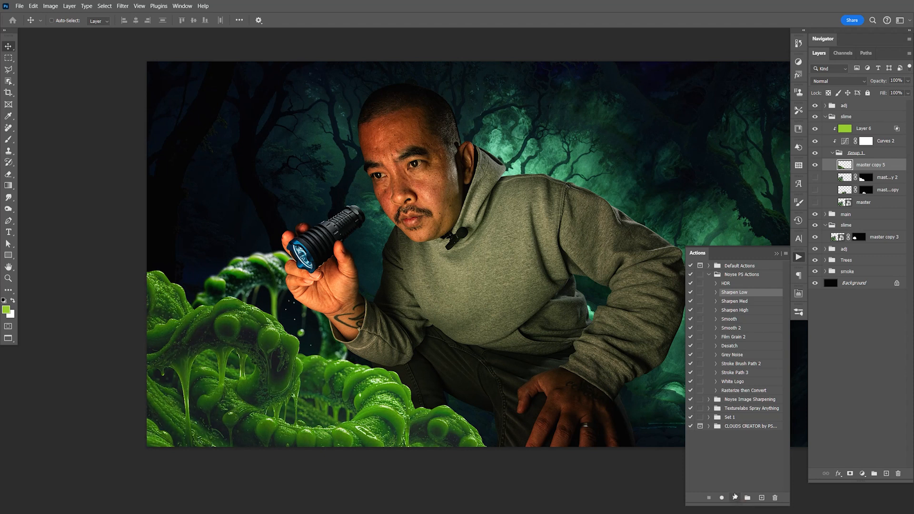
click(735, 498)
key(ctrl+s)
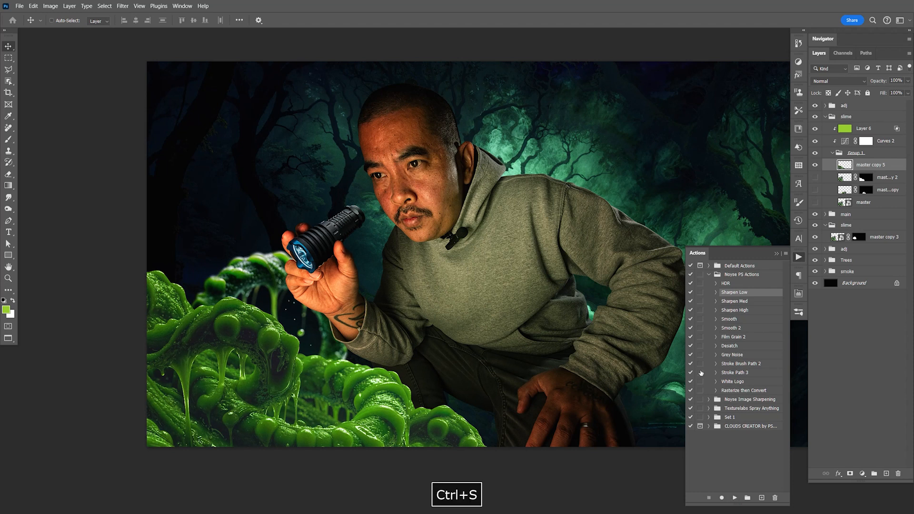
click(798, 258)
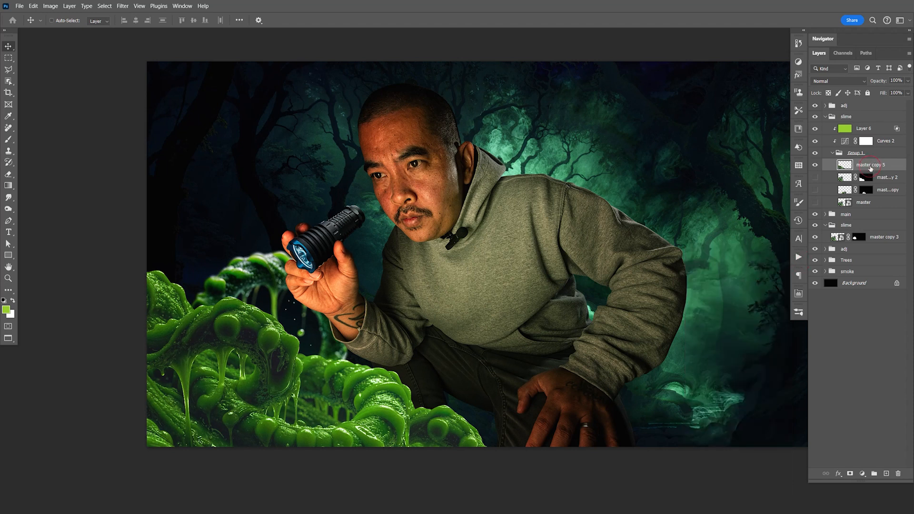
key(ctrl+j)
drag(870, 167, 874, 125)
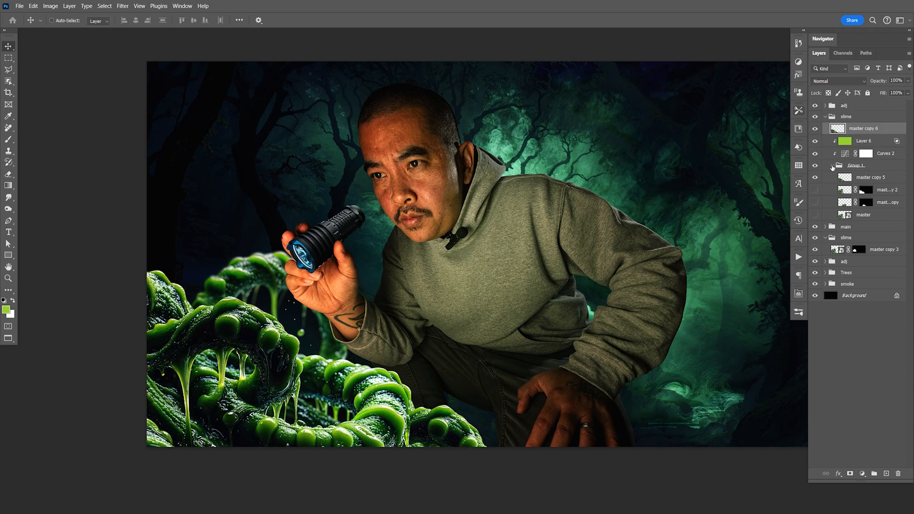
key(ctrl+z)
key(ctrl+z)
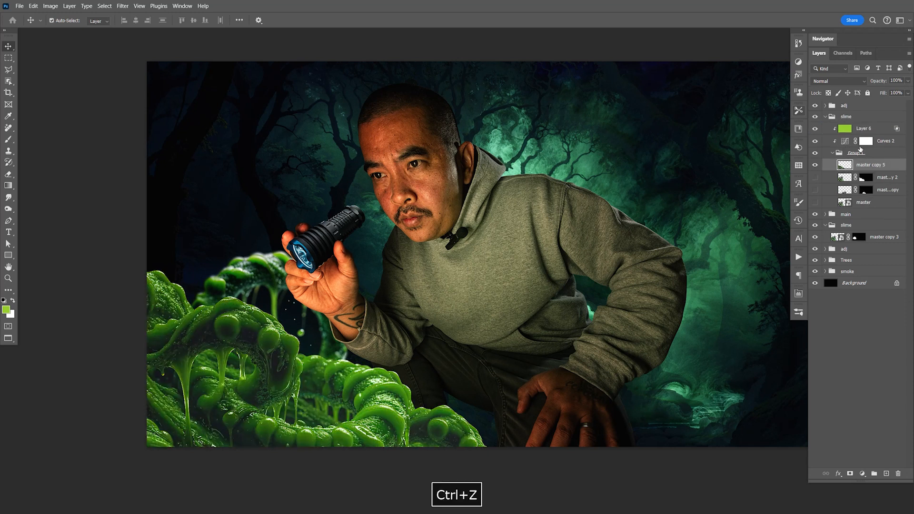
- Collapse Group 1, duplicate it with its clipped Curves and green fill layers, and merge the duplicates into one layer
click(831, 153)
shift+click(879, 129)
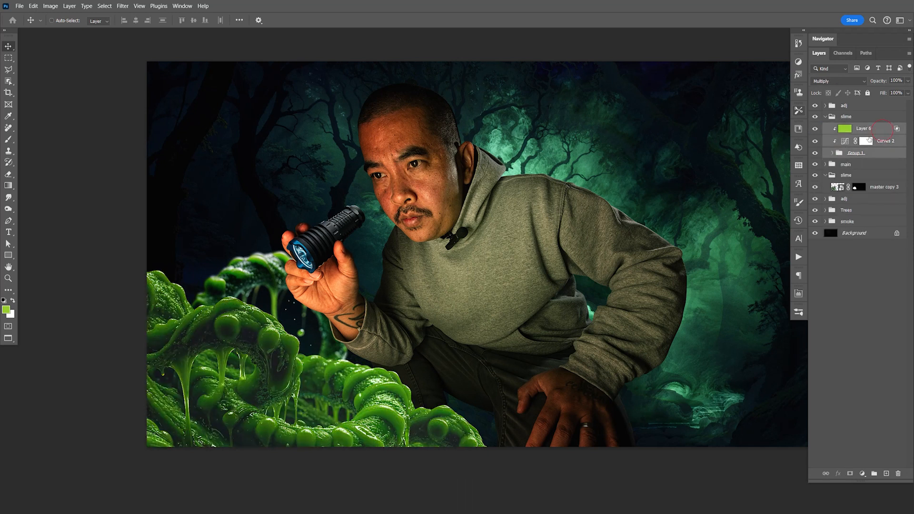
key(ctrl+j)
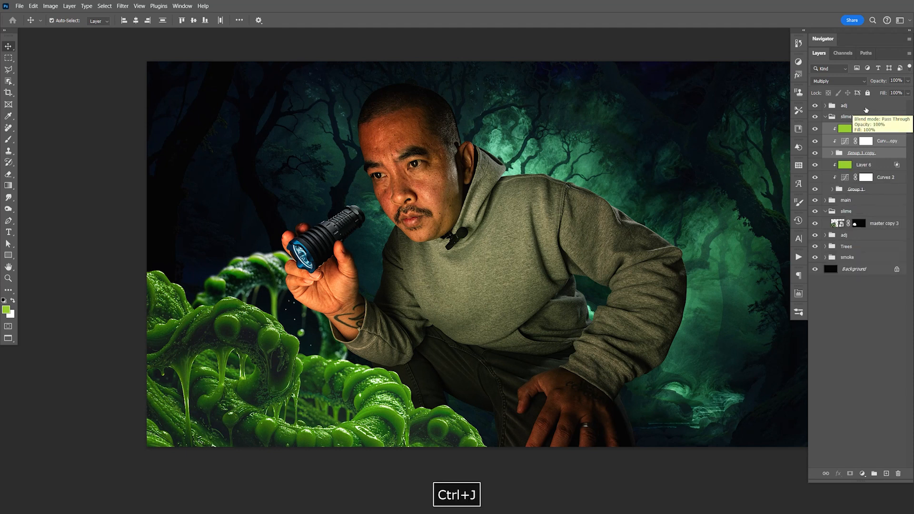
key(ctrl+e)
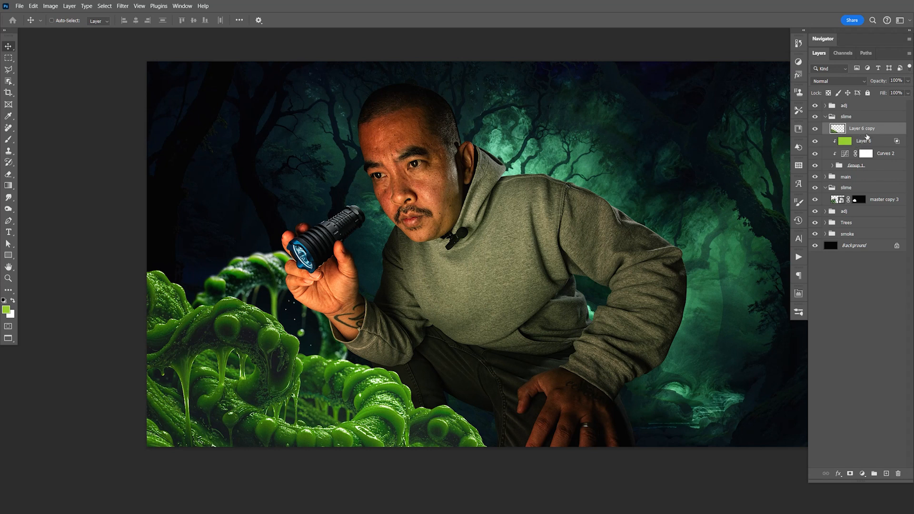
- Apply a Gaussian Blur with a 5.8-pixel radius to the merged slime copy
click(122, 5)
mouse_move(152, 130)
click(252, 161)
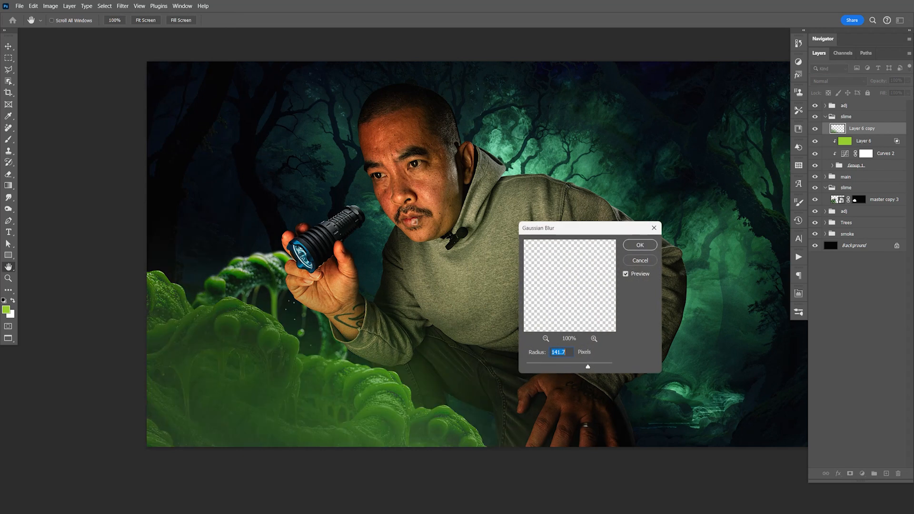
drag(588, 366, 553, 369)
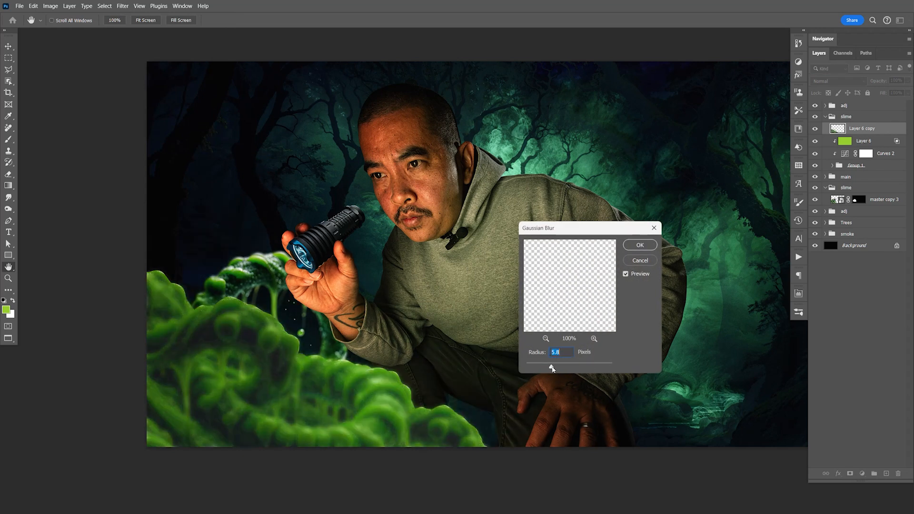
click(640, 245)
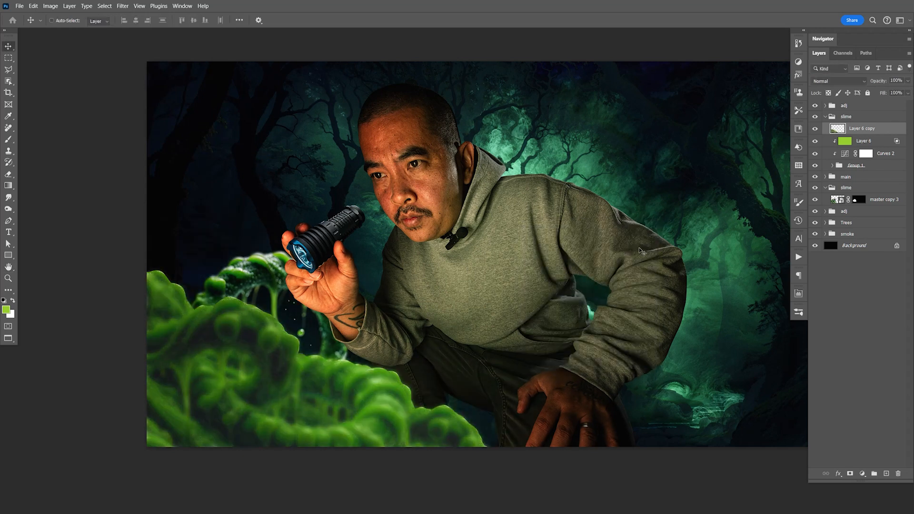
- Scale the blurred slime copy up slightly with Free Transform and reposition it over the slime
key(ctrl+t)
drag(332, 264, 333, 237)
key(Return)
drag(340, 309, 341, 324)
- Set the blurred slime copy to Color Dodge at 39% opacity, saving the document, and shift the layer slightly
click(838, 81)
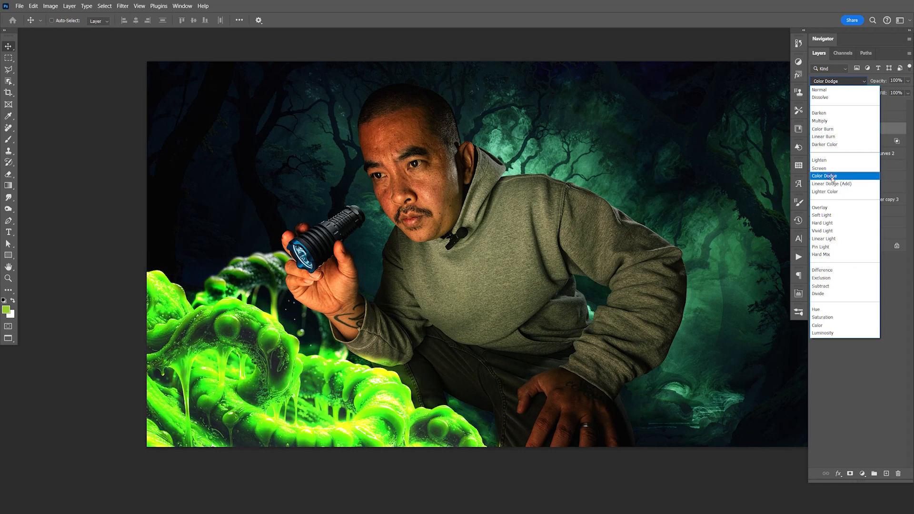
click(832, 177)
key(ctrl+s)
click(862, 116)
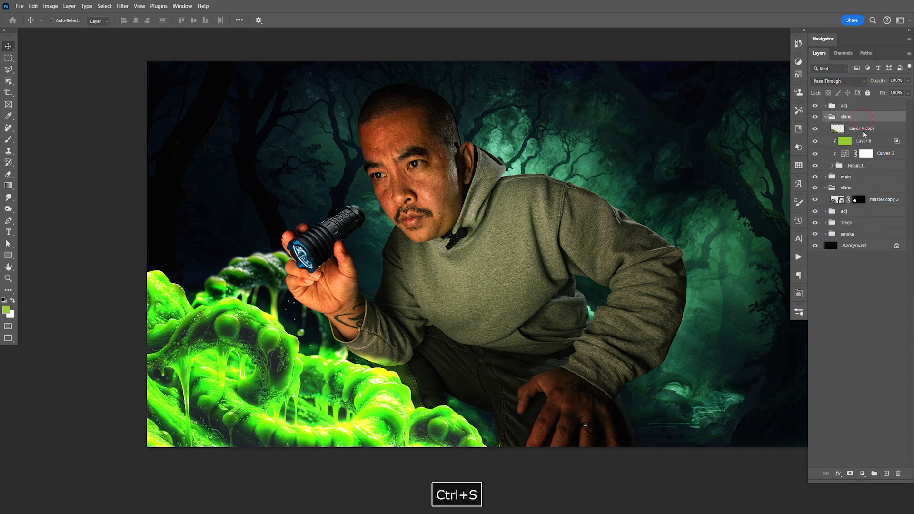
click(864, 129)
click(908, 80)
drag(907, 90, 882, 95)
mouse_move(381, 377)
mouse_down()
mouse_move(394, 375)
mouse_move(387, 385)
mouse_up()
- Blur the Color Dodge slime copy again with a 37.4-pixel Gaussian Blur
click(123, 6)
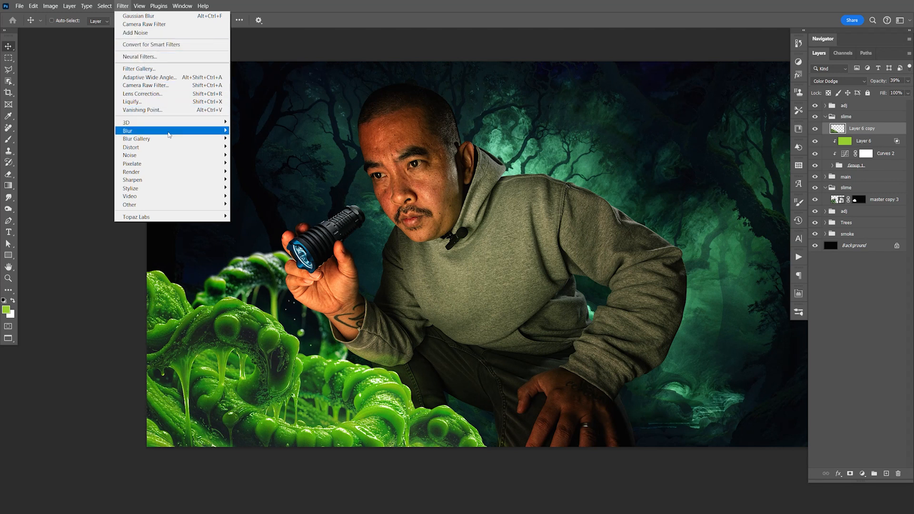
mouse_move(142, 130)
click(251, 165)
drag(553, 365, 570, 368)
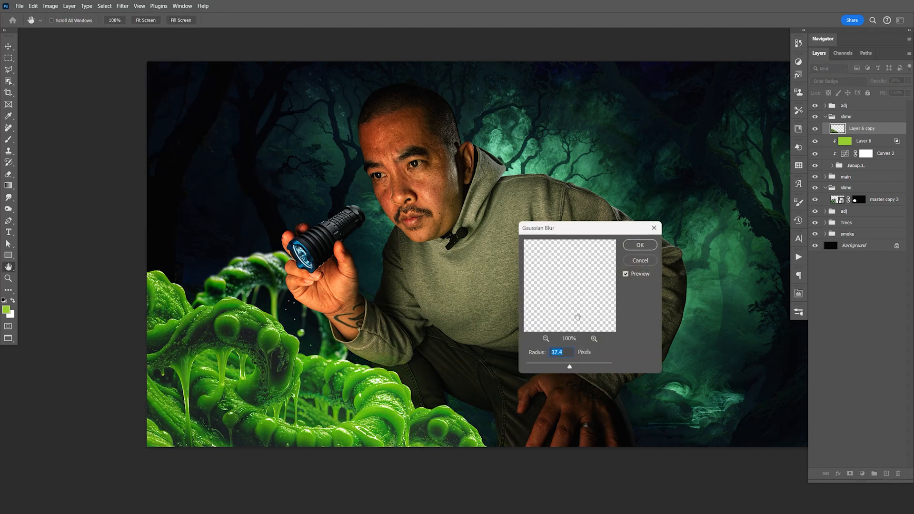
click(641, 246)
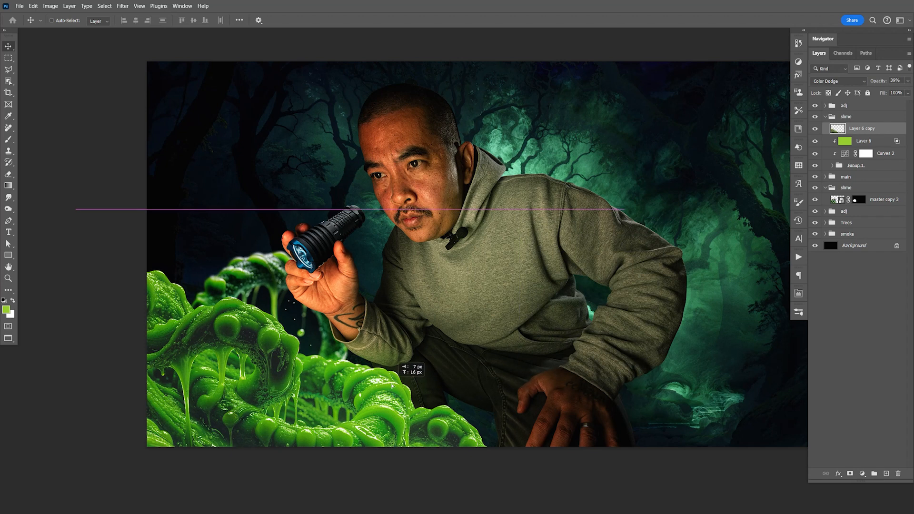
- Reposition the blurred Color Dodge glow over the slime and save the document
key(space)
drag(296, 406, 436, 402)
drag(546, 350, 519, 353)
key(ctrl+s)
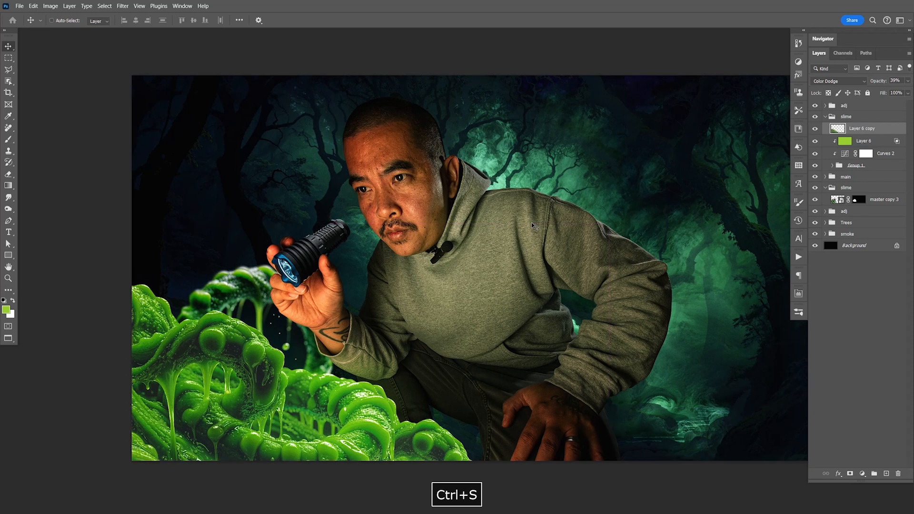
key(F9)
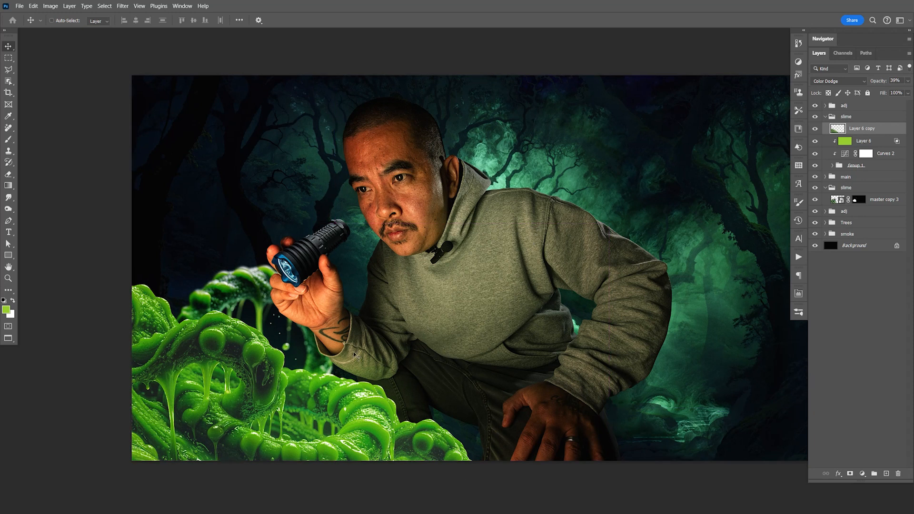
- Hide the Curves 2 adjustment and toggle the green fill layer's visibility to compare its effect on the slime
click(815, 154)
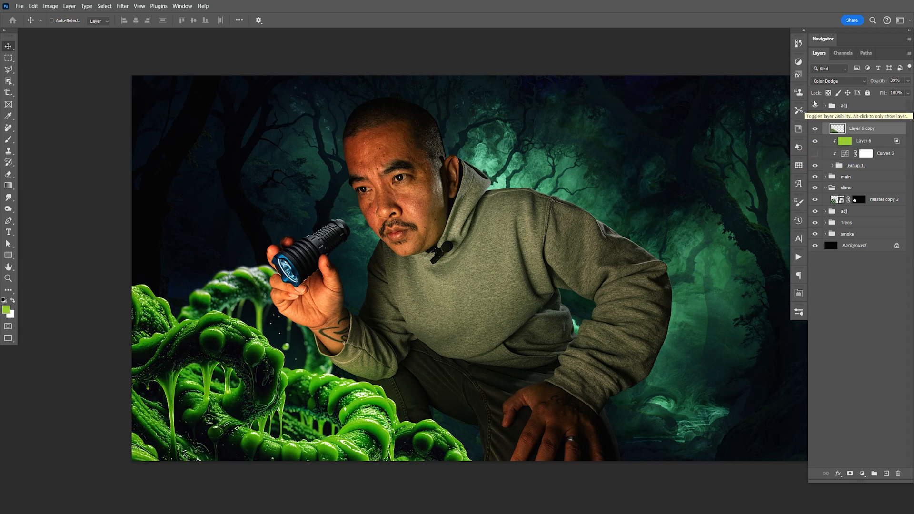
click(815, 142)
click(816, 142)
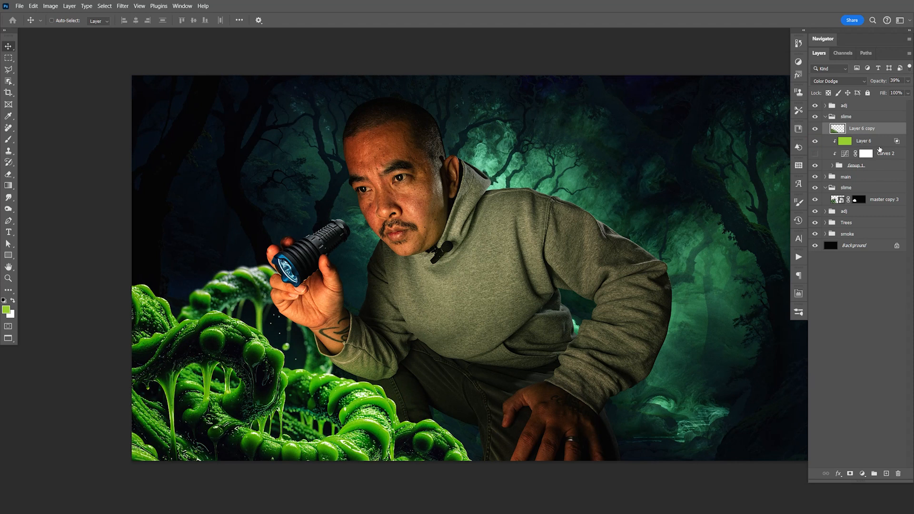
- Set the green fill layer's Blend If underlying highlights to 247/255 and save the document
click(885, 143)
double_click(884, 145)
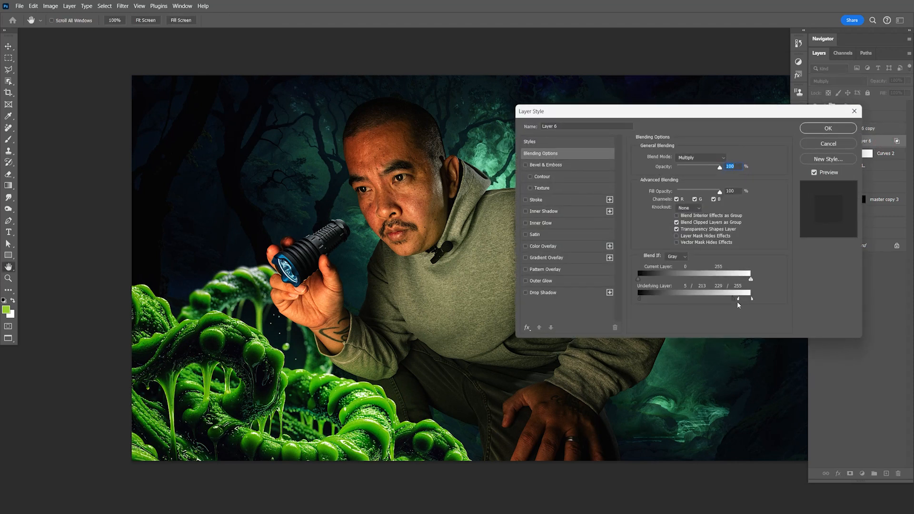
mouse_move(740, 300)
mouse_down()
mouse_move(758, 301)
mouse_move(748, 300)
mouse_up()
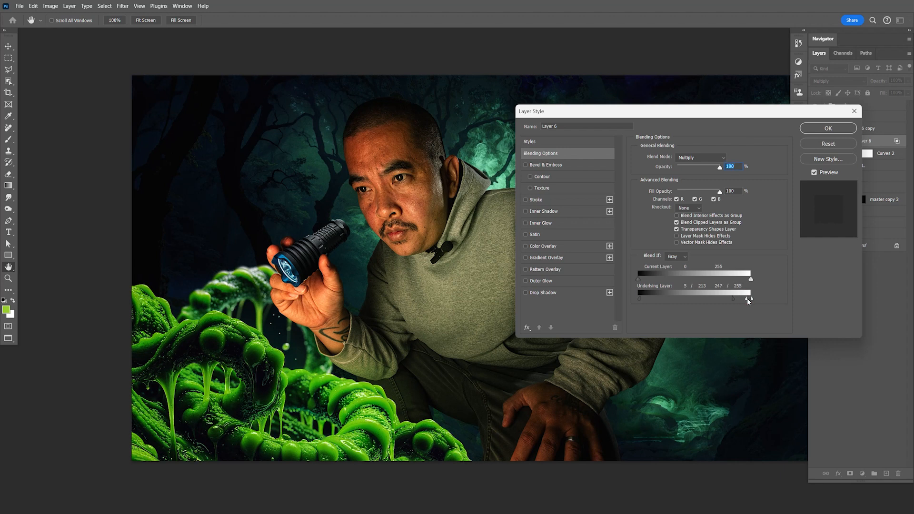
click(829, 128)
key(ctrl+s)
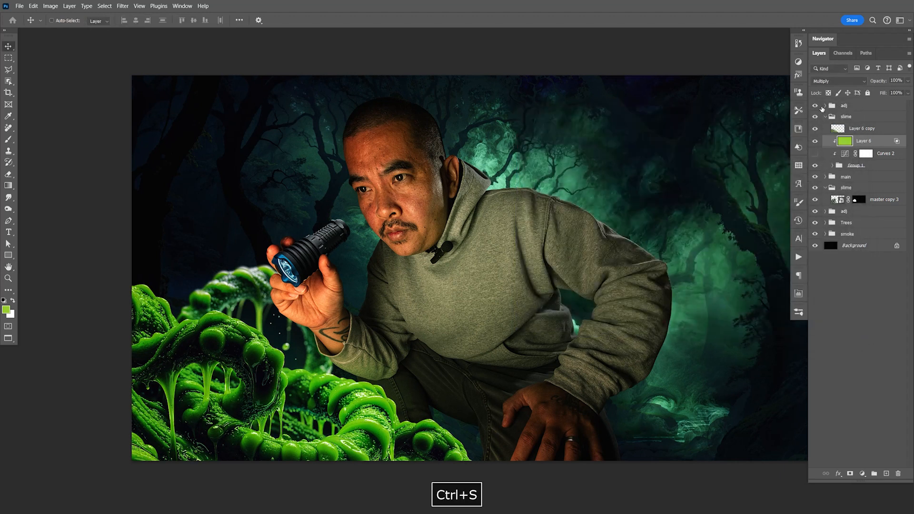
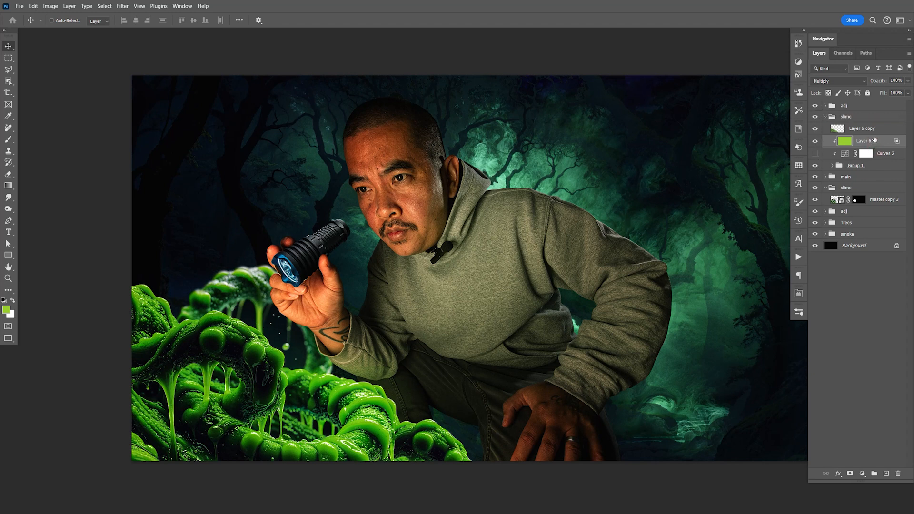
- Duplicate the green Multiply fill layer and clip the copy to master copy 3 in the lower slime group
click(815, 132)
click(817, 132)
key(ctrl+j)
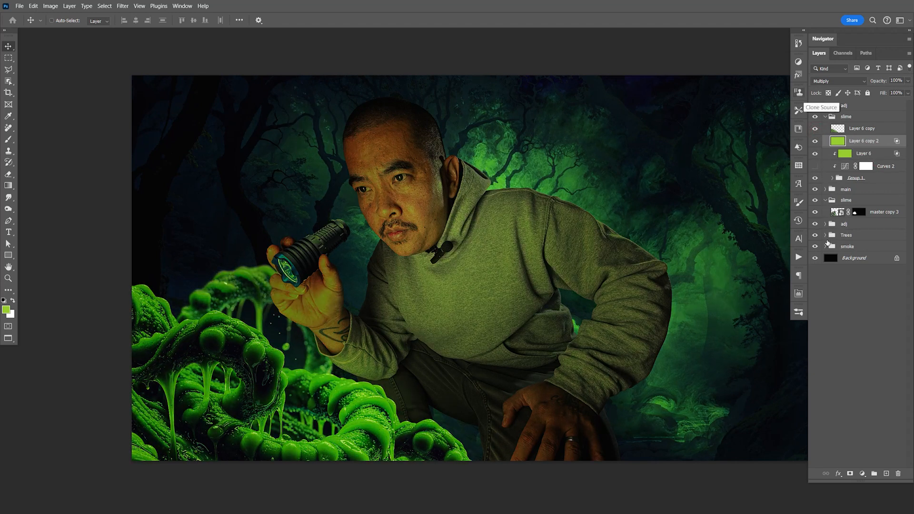
click(876, 214)
drag(860, 142, 871, 210)
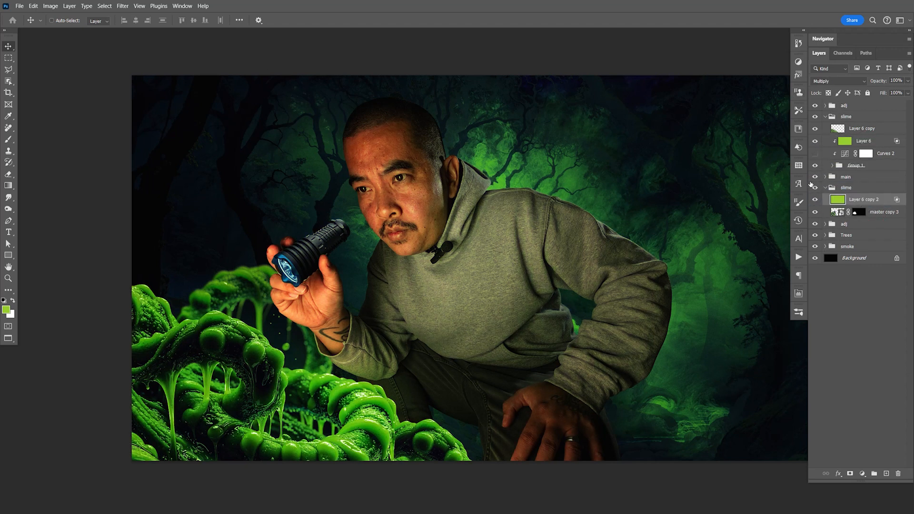
key(ctrl+alt+g)
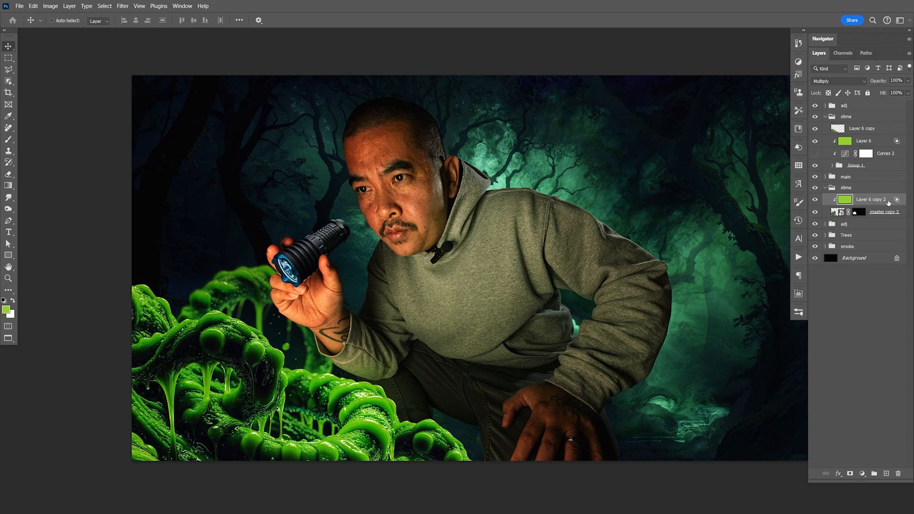
- Set the copied green fill layer's Blend If underlying highlights to 212/255 and save the document
double_click(891, 203)
drag(745, 301, 731, 301)
click(808, 129)
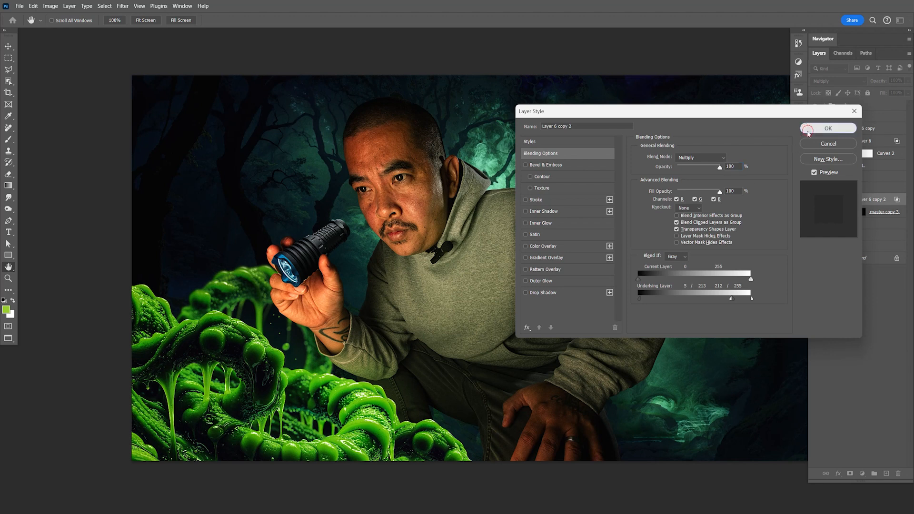
key(ctrl+s)
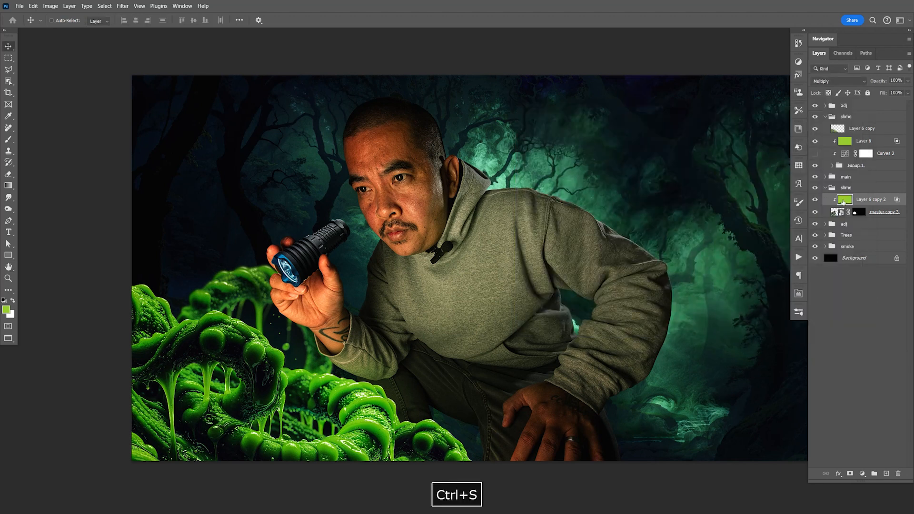
- Duplicate master copy 3 together with its clipped green fill and merge the duplicates into one layer
shift+click(876, 213)
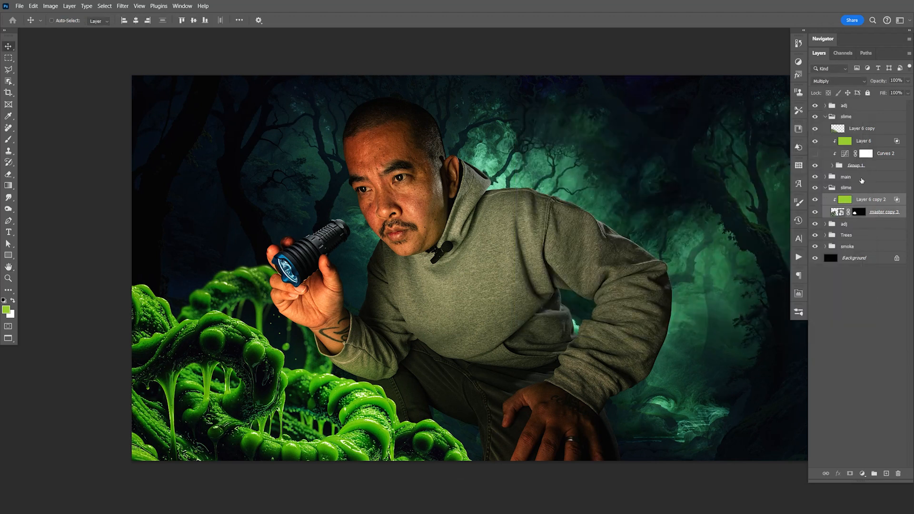
key(ctrl+j)
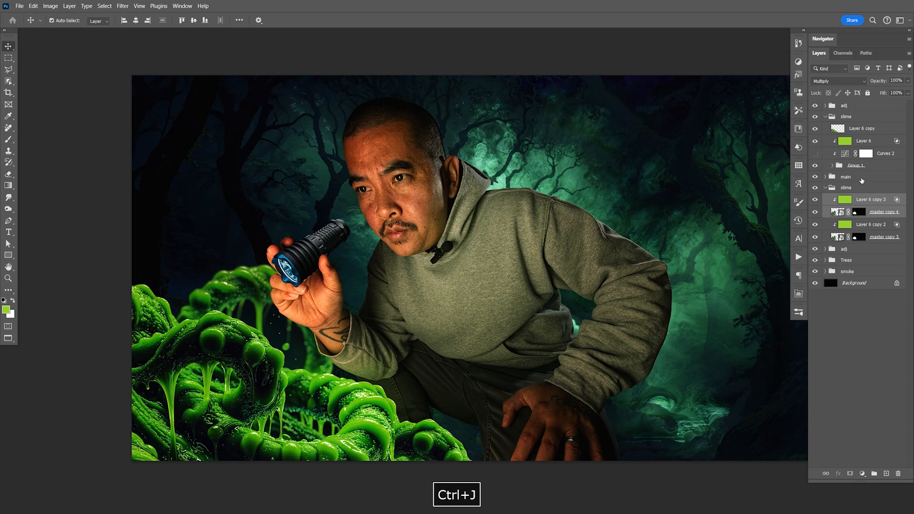
key(ctrl+e)
- Blur the merged background slime copy with a 4.1-pixel Gaussian Blur
click(122, 6)
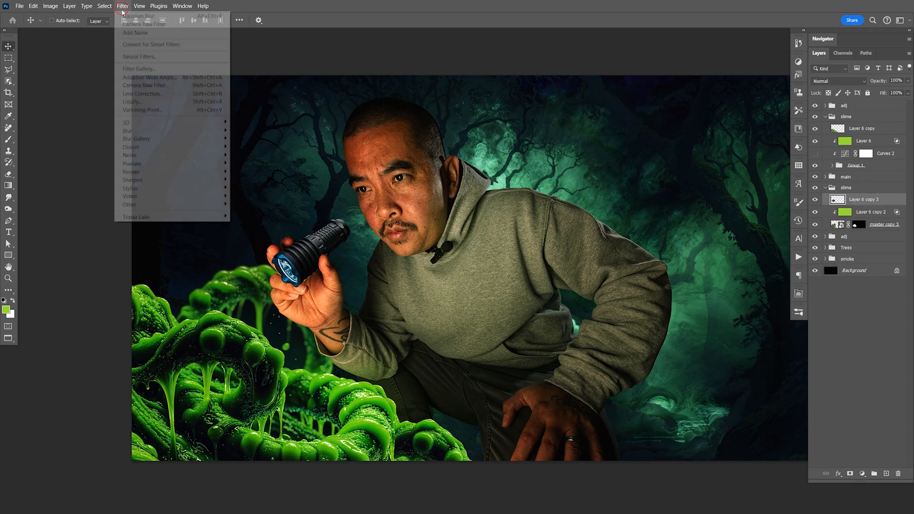
mouse_move(150, 136)
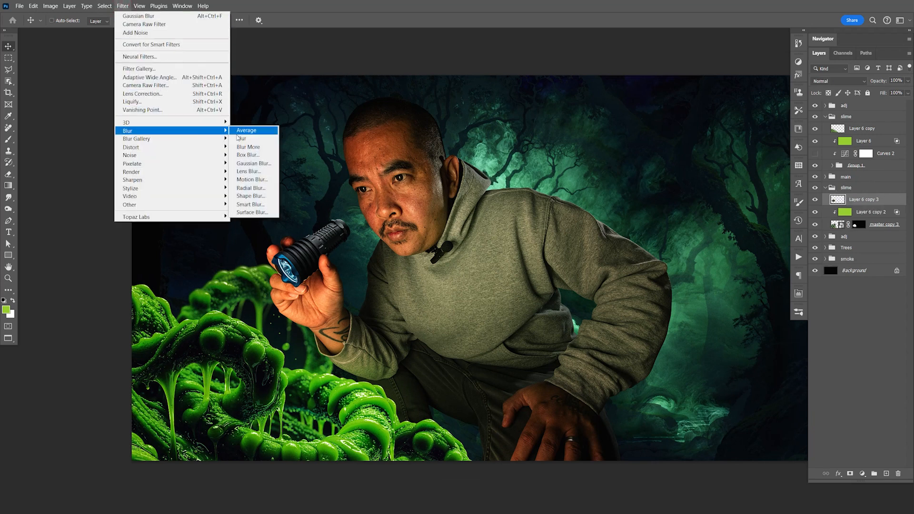
click(245, 163)
click(547, 366)
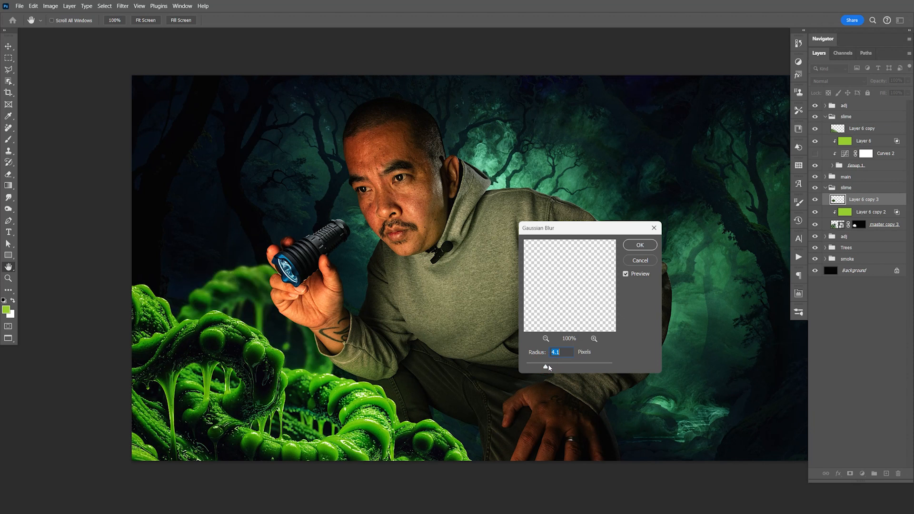
click(633, 246)
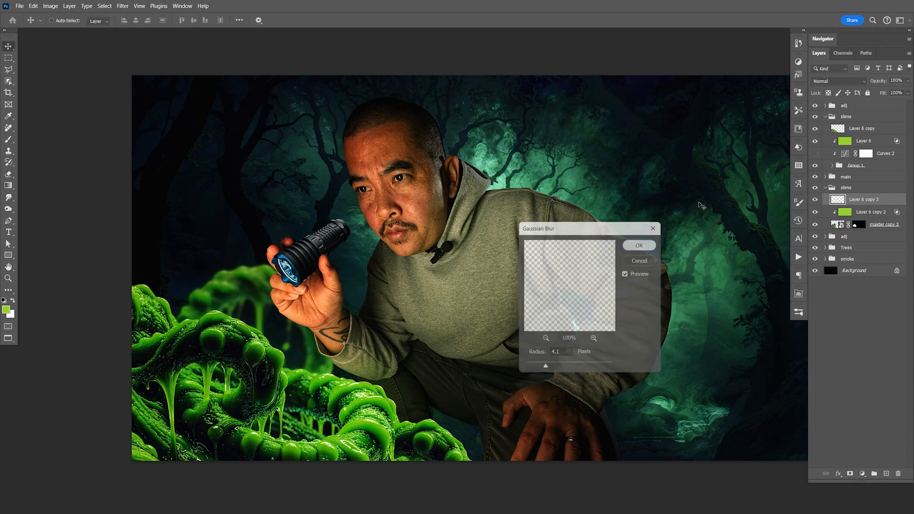
- Set the blurred background slime copy to Color Dodge at 52% opacity and save the document
click(822, 81)
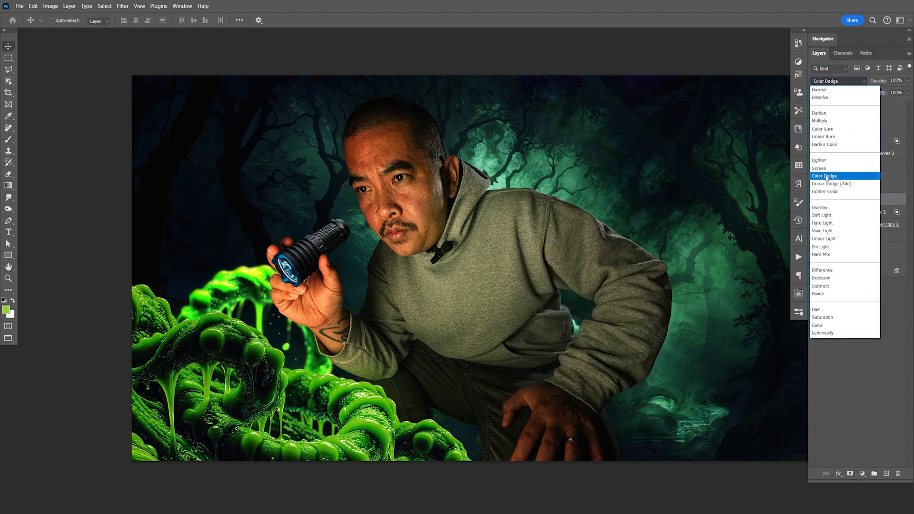
click(826, 177)
click(908, 81)
drag(892, 93, 888, 95)
key(ctrl+s)
key(space)
drag(473, 294, 473, 286)
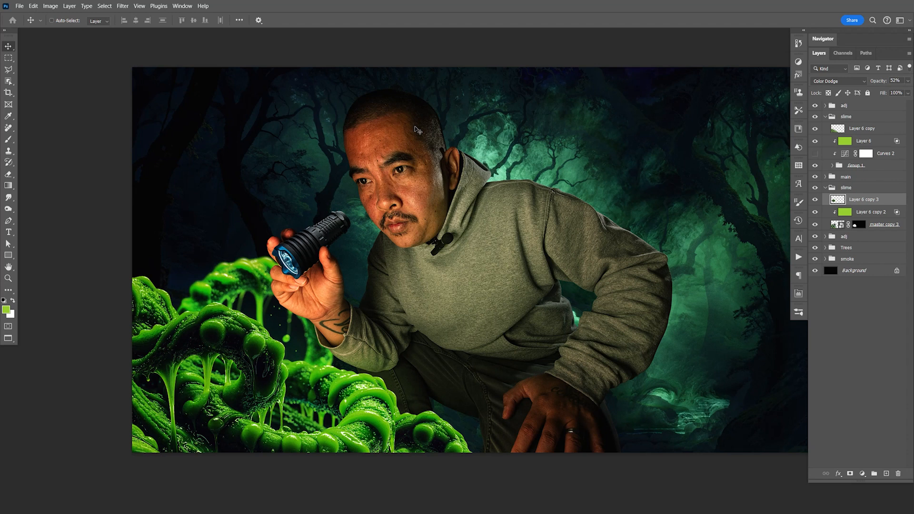
key(ctrl+s)
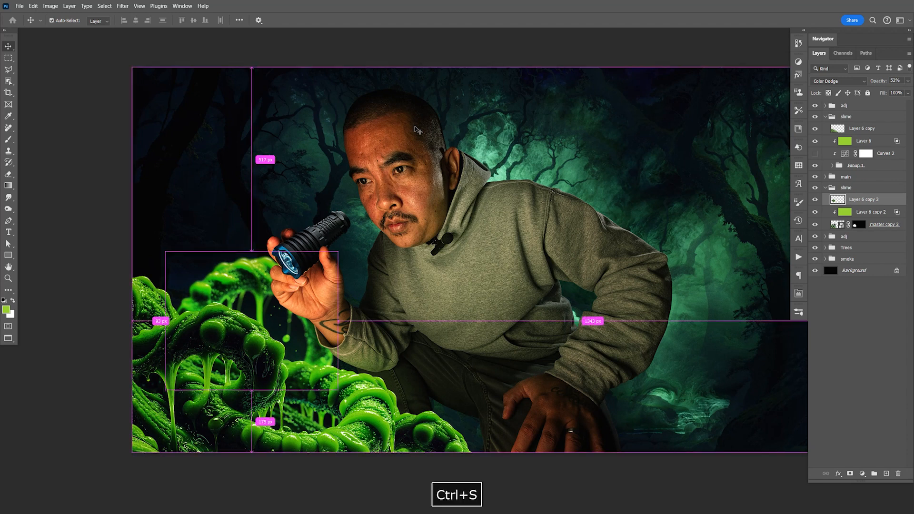
key(space)
drag(574, 303, 553, 311)
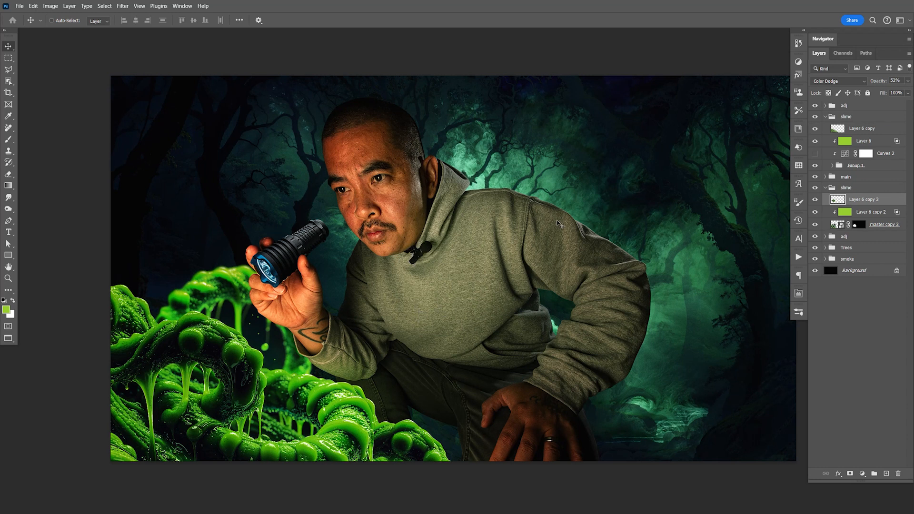
- Collapse both slime groups and expand the main group to select the man's Layer 1
click(825, 117)
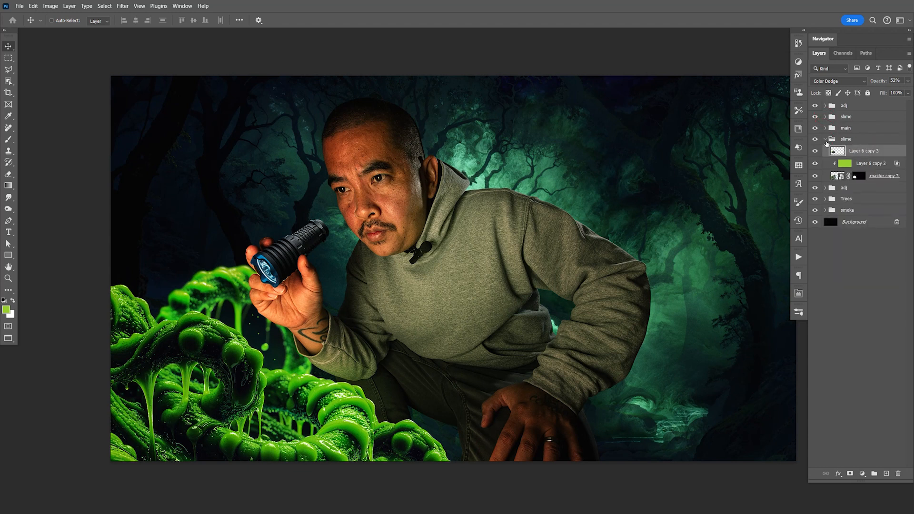
click(826, 139)
click(825, 129)
click(859, 155)
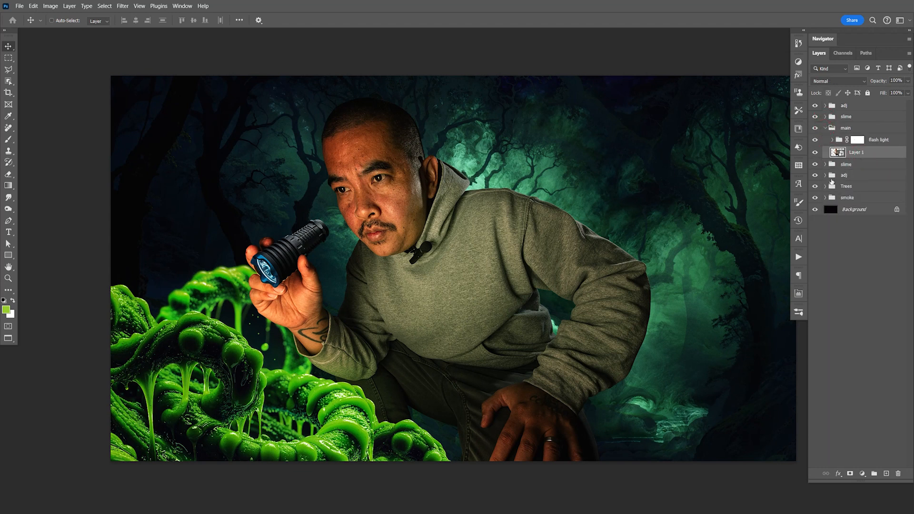
- Toggle the Trees group's visibility to compare the background with and without the forest
click(857, 189)
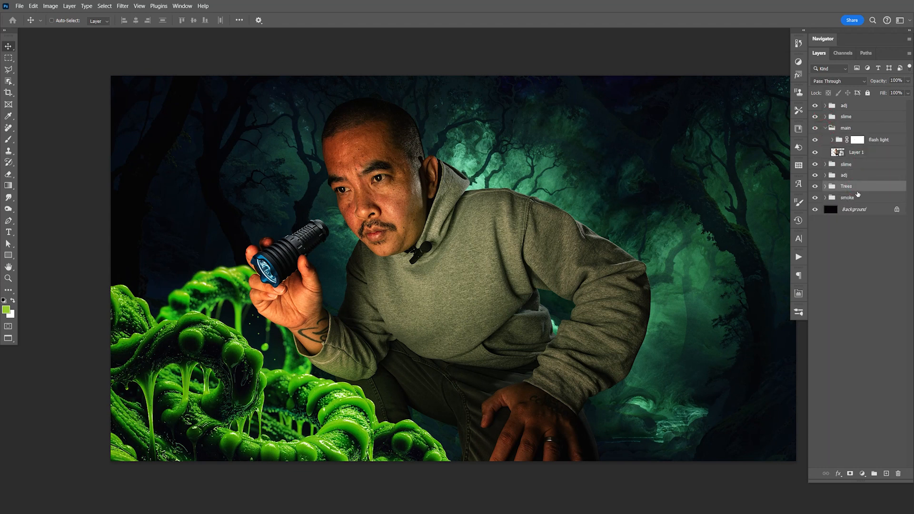
click(815, 186)
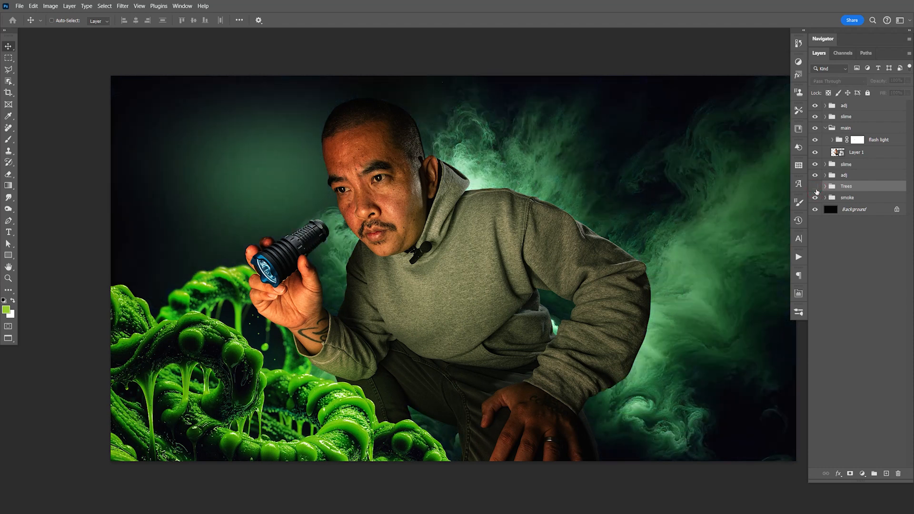
click(816, 187)
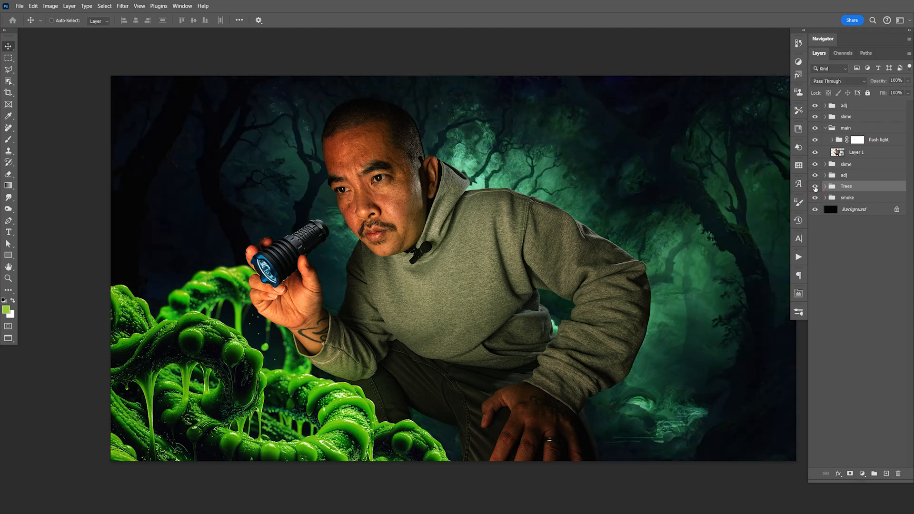
click(815, 186)
click(815, 187)
click(815, 186)
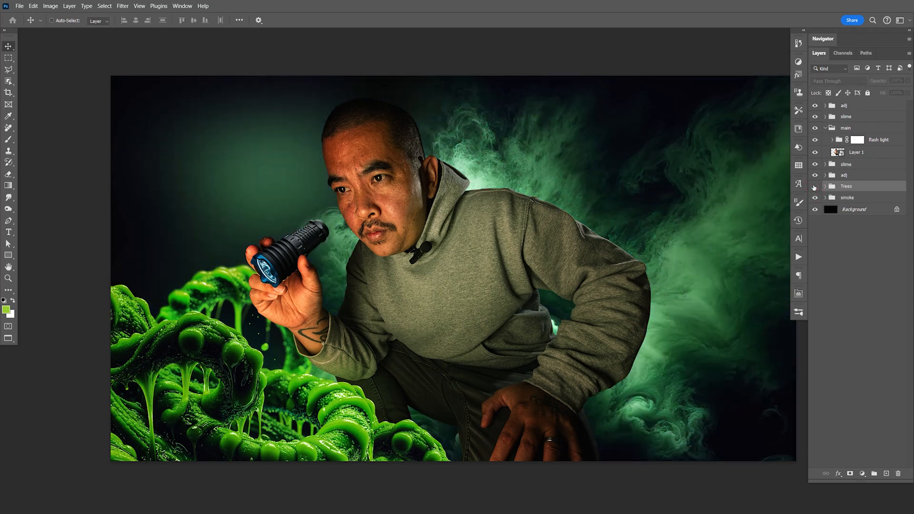
click(815, 187)
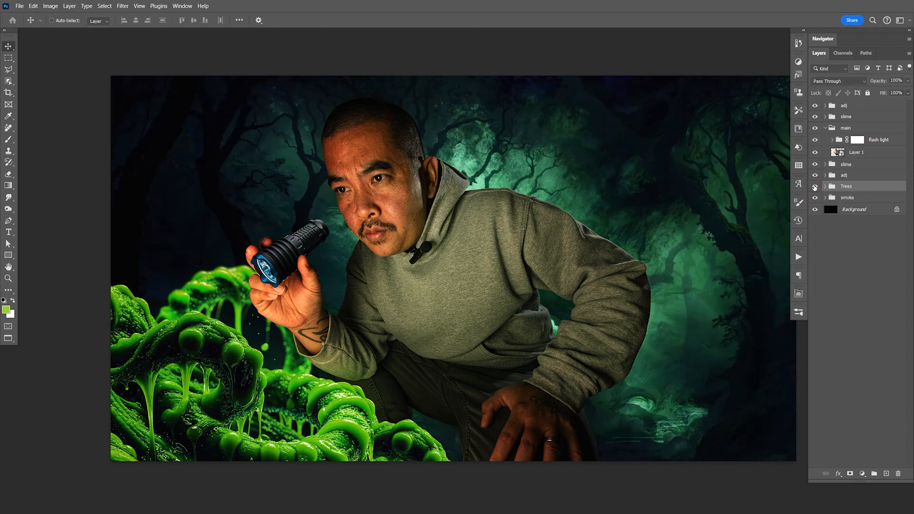
click(815, 187)
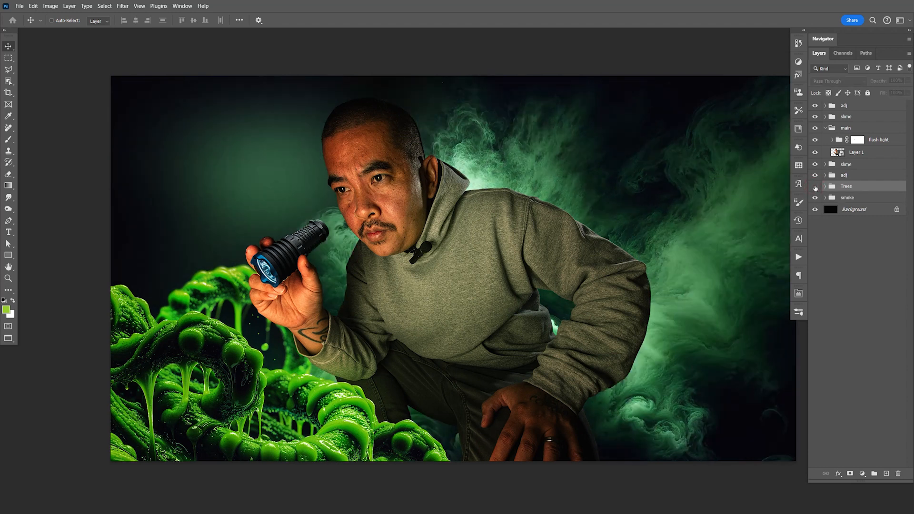
click(815, 187)
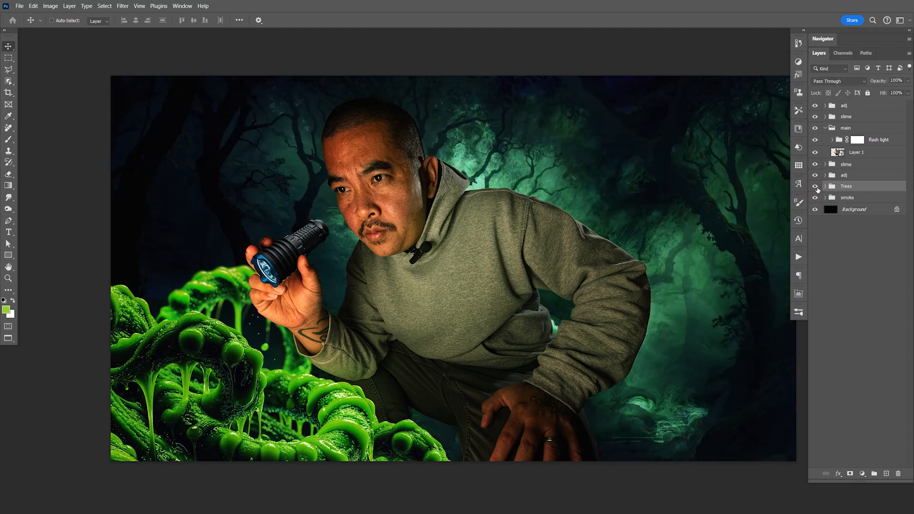
- Hide the Trees and smoke groups and put the man's Layer 1 in a nested group named main
drag(815, 187, 815, 198)
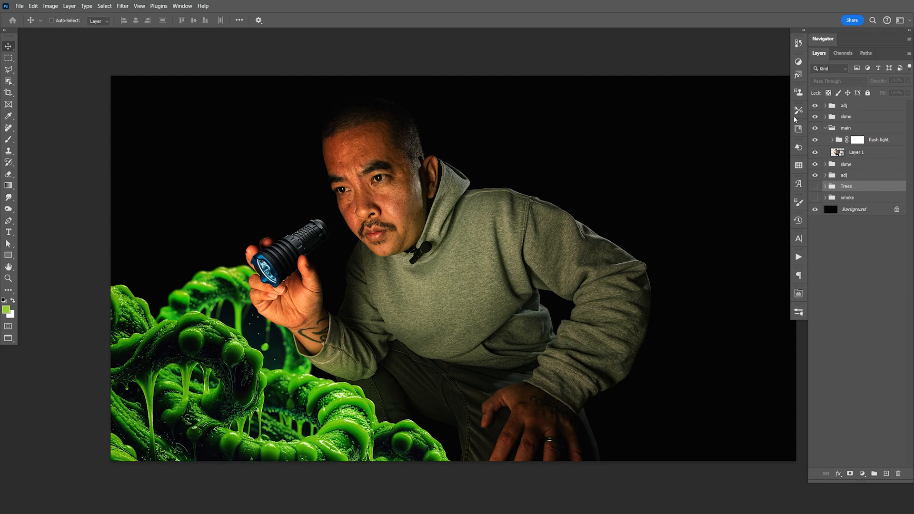
click(853, 152)
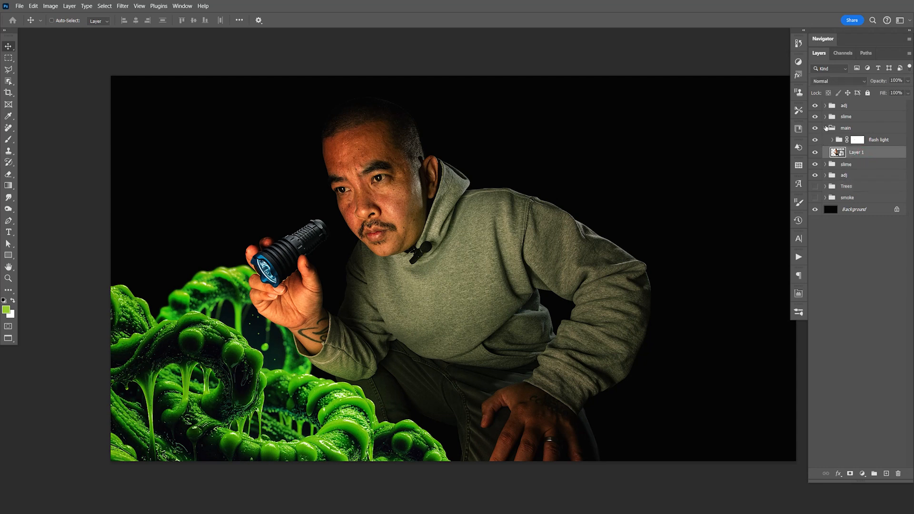
key(ctrl+g)
double_click(853, 151)
text(main)
key(Return)
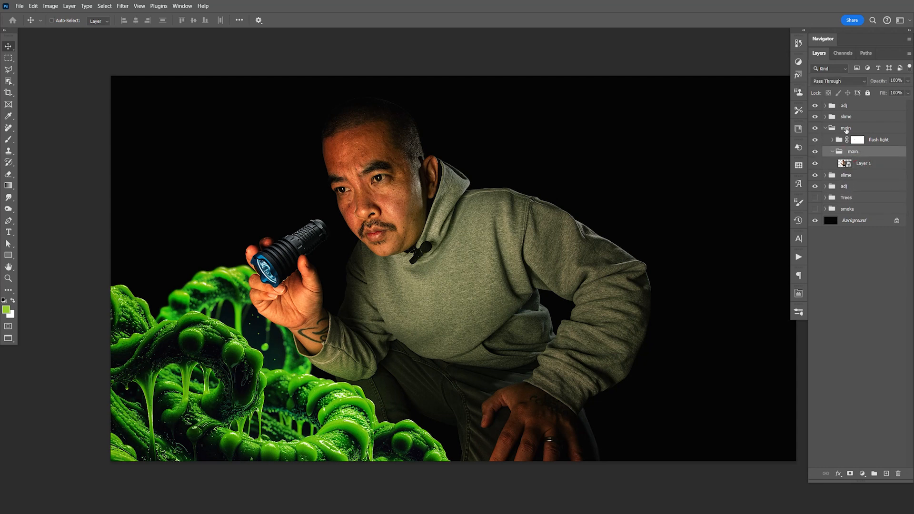
- Create a rasterized duplicate of the man's Layer 1, hide the original layer and save the document
click(860, 164)
key(ctrl+j)
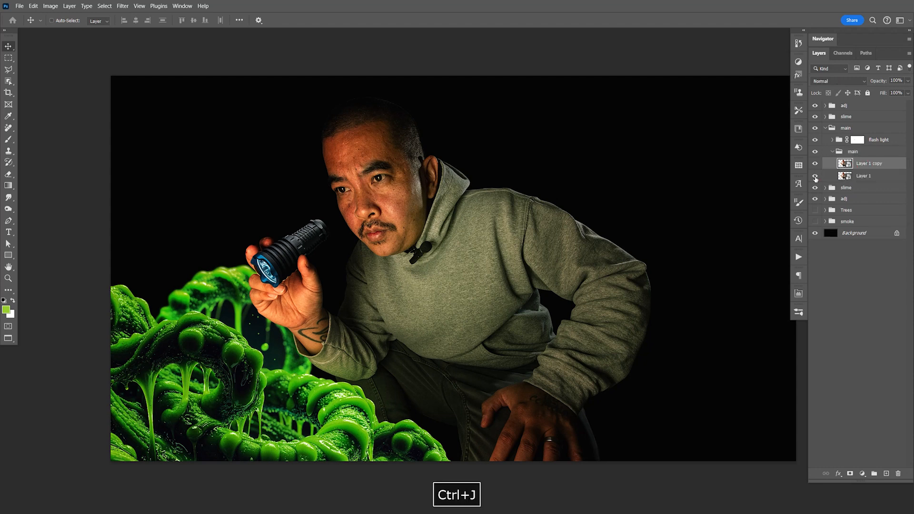
click(816, 177)
right_click(861, 166)
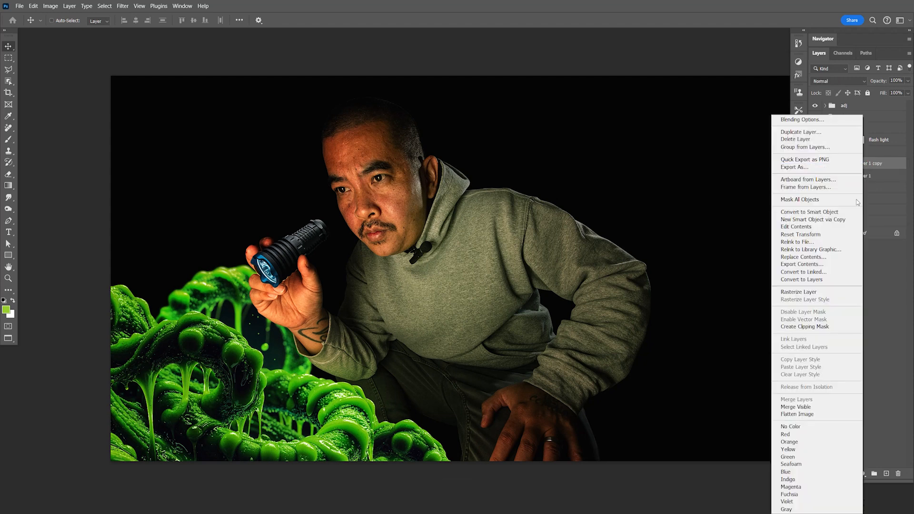
click(837, 293)
key(ctrl+s)
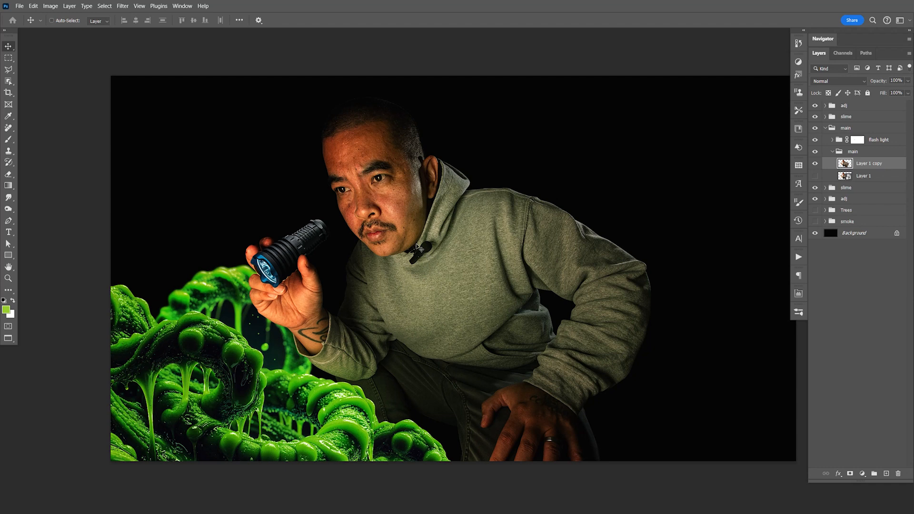
- Erase the clip-on microphone from the hoodie's collar on Layer 1 copy with the Remove Tool
key(z)
drag(426, 255, 473, 273)
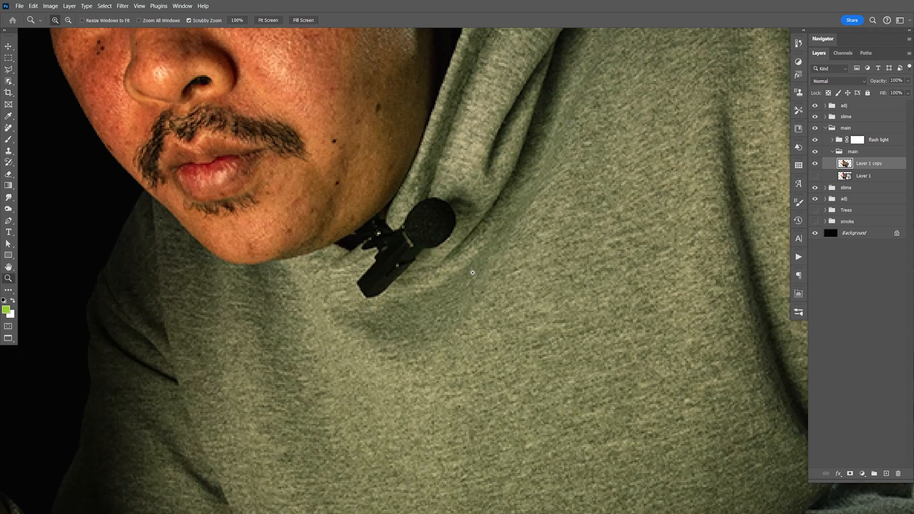
click(8, 128)
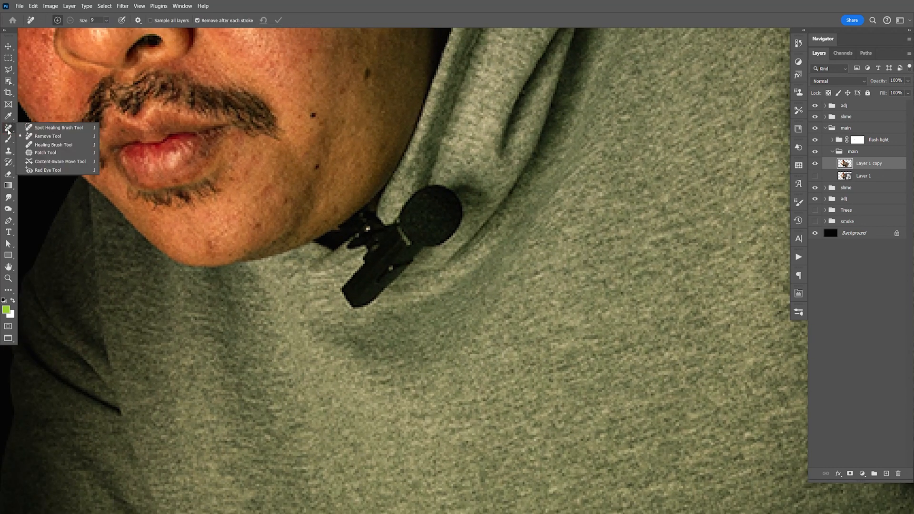
click(48, 136)
mouse_move(363, 239)
mouse_down()
mouse_move(435, 188)
mouse_move(459, 204)
mouse_move(456, 227)
mouse_move(378, 293)
mouse_move(349, 302)
mouse_move(360, 273)
mouse_move(351, 254)
mouse_move(391, 274)
mouse_up()
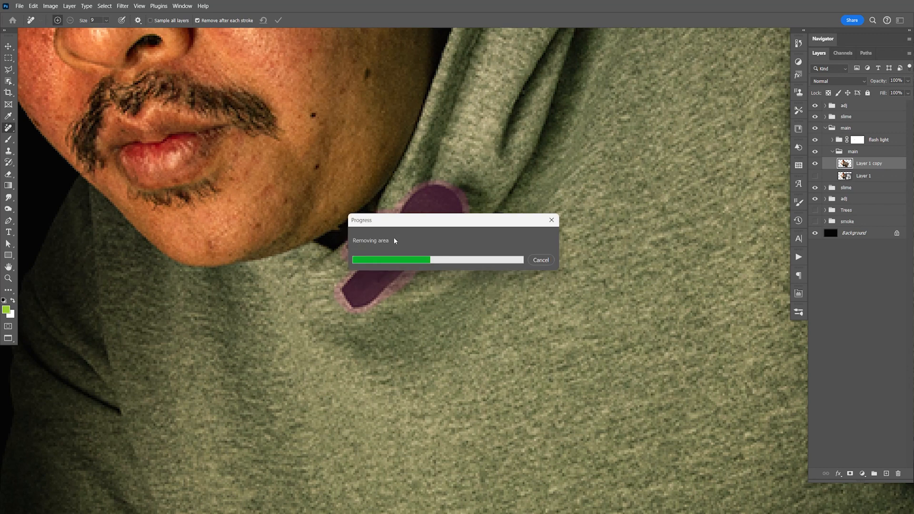
key(F9)
click(878, 165)
key(ctrl+1)
key(v)
key(space)
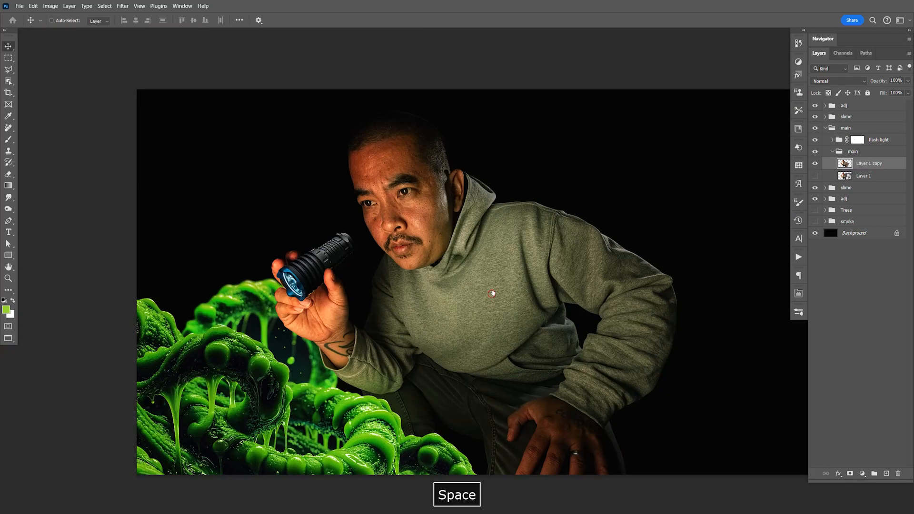
drag(493, 293, 503, 289)
key(F9)
key(space)
drag(581, 292, 560, 292)
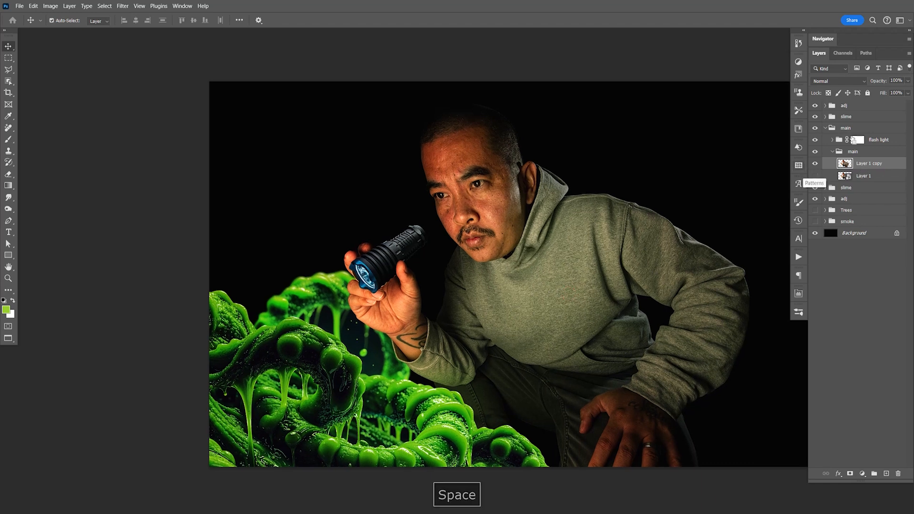
- Duplicate Layer 1 copy, hide the original and run the Sharpen Low action on the duplicate
key(ctrl+j)
click(815, 177)
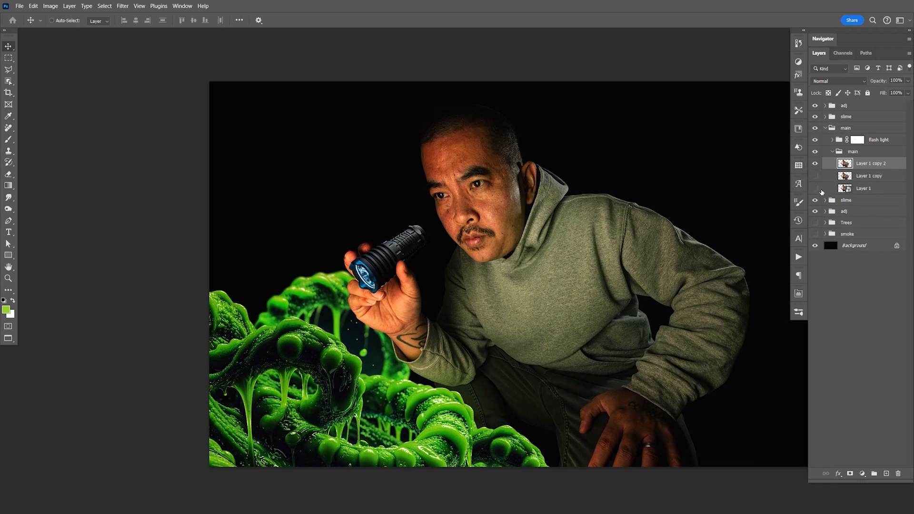
click(800, 257)
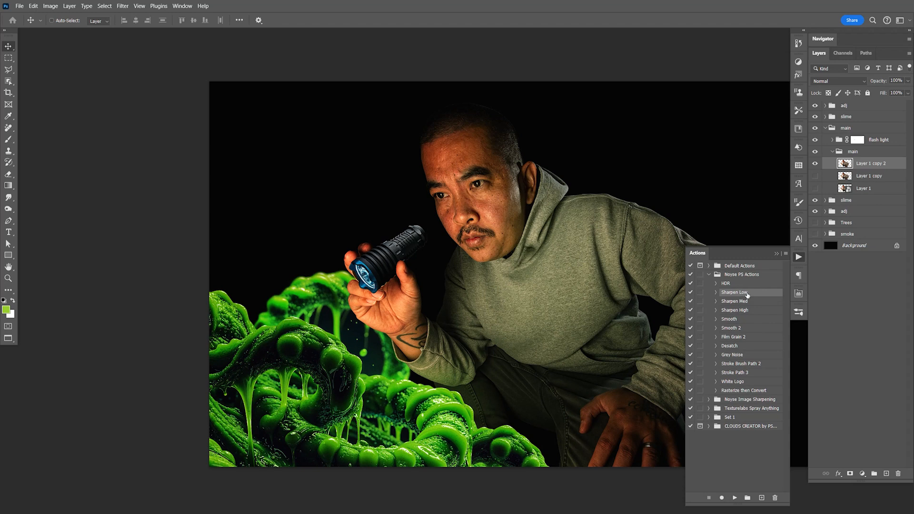
click(735, 498)
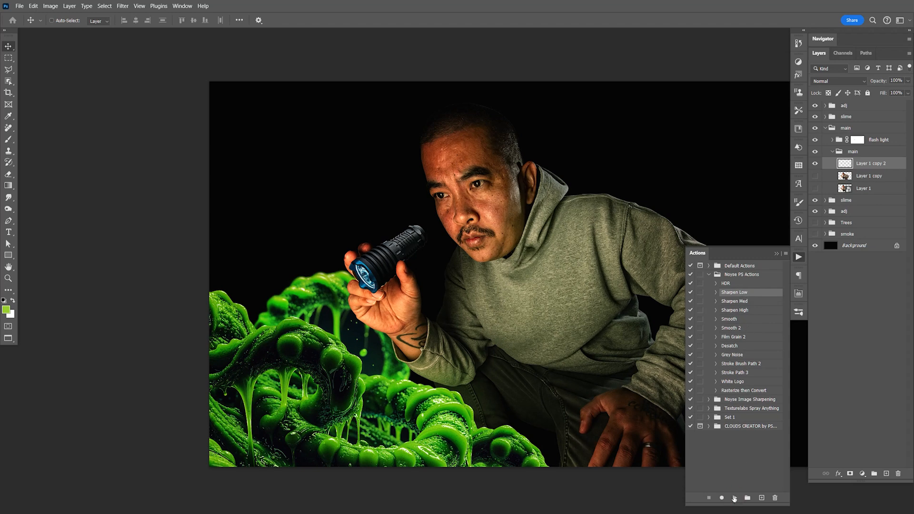
click(734, 498)
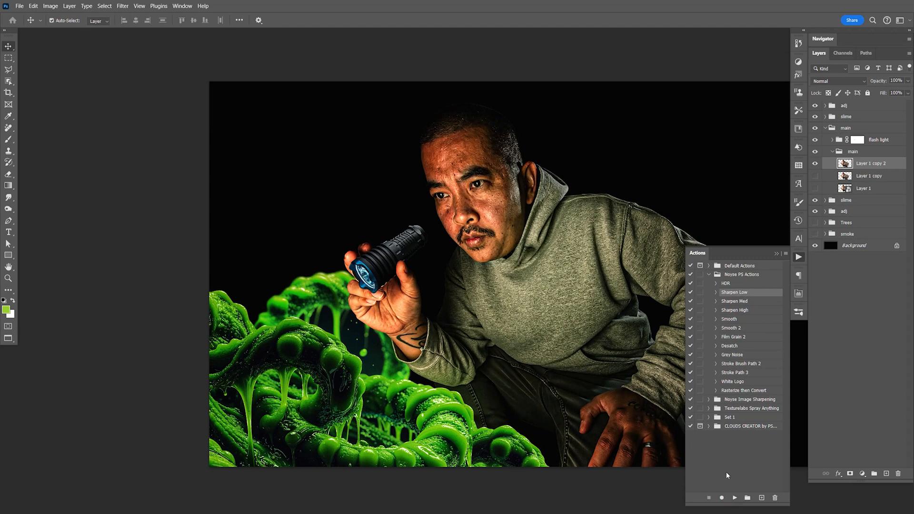
- Undo the last sharpening pass on Layer 1 copy 2 and save the document
key(ctrl+z)
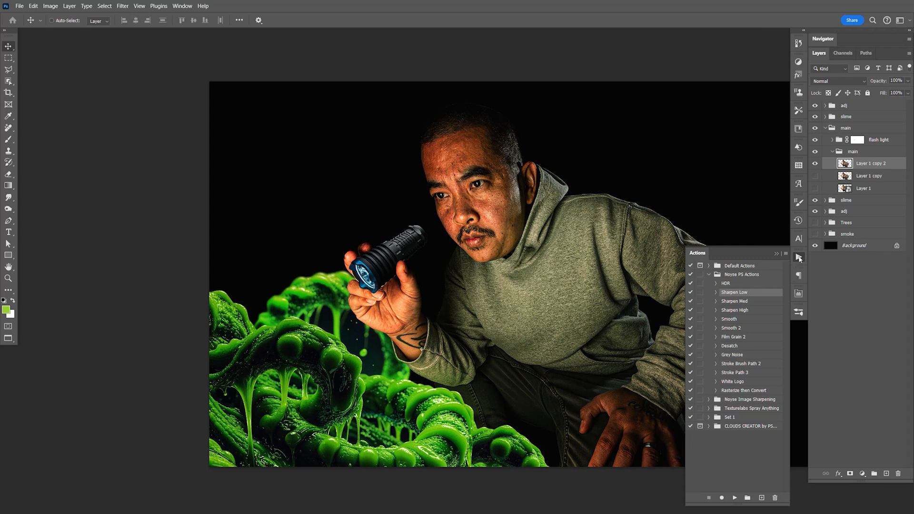
click(799, 257)
key(ctrl+s)
- Remove the dark moles from the man's cheek and jaw beside the mustache with the Patch Tool
key(space)
drag(597, 324, 595, 324)
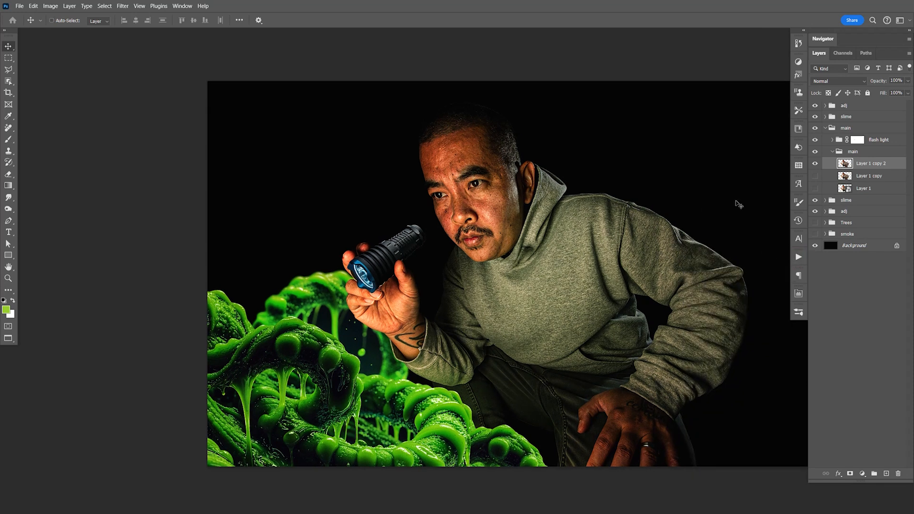
key(z)
drag(496, 214, 511, 199)
key(space)
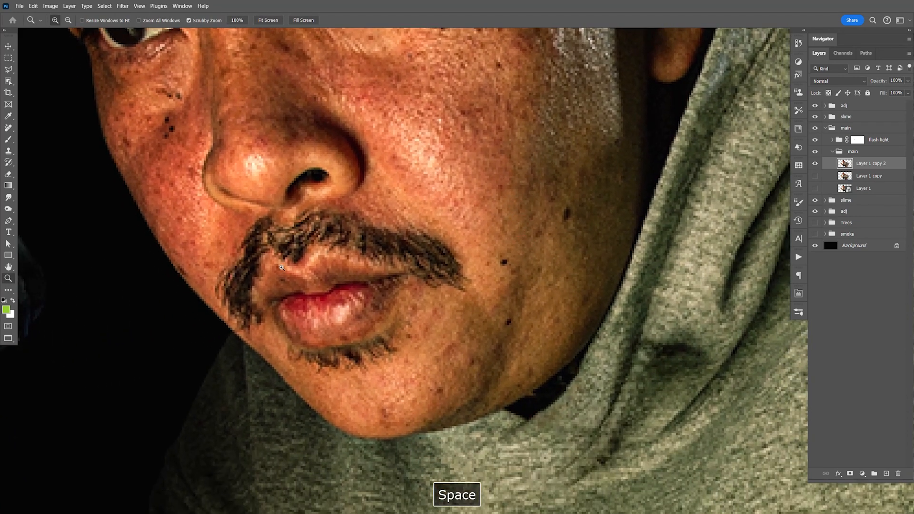
right_click(8, 128)
click(48, 147)
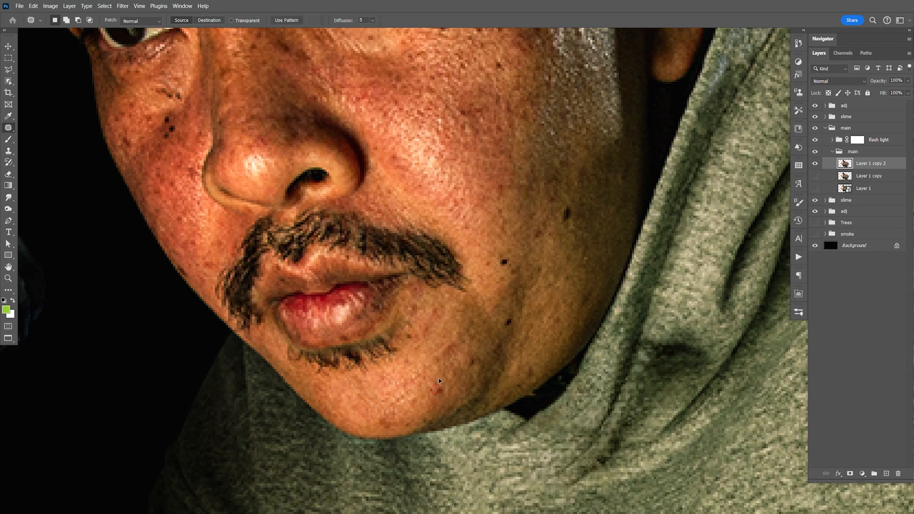
drag(498, 249, 505, 233)
key(ctrl+d)
drag(557, 208, 558, 206)
mouse_move(564, 215)
mouse_down()
mouse_move(583, 186)
mouse_move(555, 190)
mouse_up()
key(ctrl+d)
drag(556, 193, 565, 173)
key(ctrl+d)
drag(534, 217, 547, 216)
drag(549, 220, 564, 197)
key(ctrl+d)
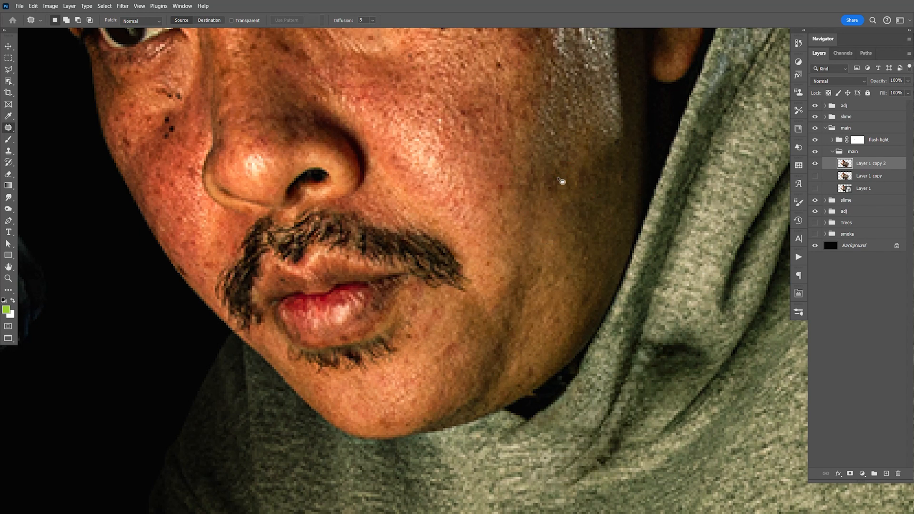
- Patch out the moles below the man's eye on the cheek nearest the flashlight
key(space)
drag(560, 180, 665, 330)
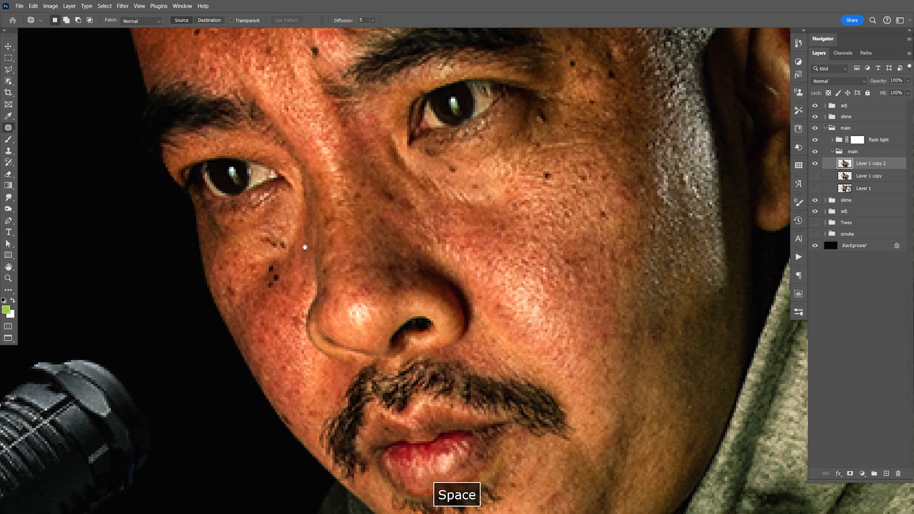
drag(276, 232, 280, 220)
click(279, 220)
drag(278, 267, 280, 269)
drag(272, 276, 265, 246)
click(266, 246)
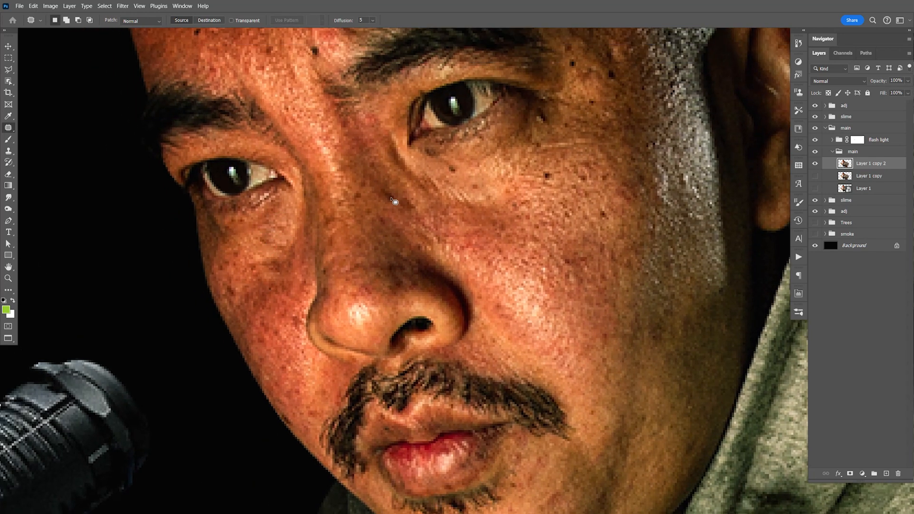
- Patch out the spots on the side of the nose, around the eye near the ear and on the cheek below it
drag(393, 191, 395, 193)
drag(391, 196, 384, 174)
click(385, 175)
drag(536, 110, 547, 128)
drag(554, 164, 553, 166)
mouse_move(548, 173)
mouse_down()
mouse_move(567, 155)
mouse_move(607, 177)
mouse_move(591, 161)
mouse_move(603, 185)
mouse_up()
click(560, 163)
click(607, 194)
mouse_move(579, 61)
mouse_down()
mouse_move(598, 213)
mouse_move(609, 221)
mouse_up()
click(623, 219)
mouse_move(632, 219)
mouse_down()
mouse_move(642, 230)
mouse_move(634, 221)
mouse_up()
drag(633, 226, 621, 217)
click(601, 196)
- Patch out the blemishes between the eyebrows and the mole and marks on the forehead
drag(371, 117, 384, 95)
drag(332, 186, 335, 176)
click(327, 171)
drag(218, 176, 236, 155)
click(237, 135)
key(space)
drag(331, 80, 327, 189)
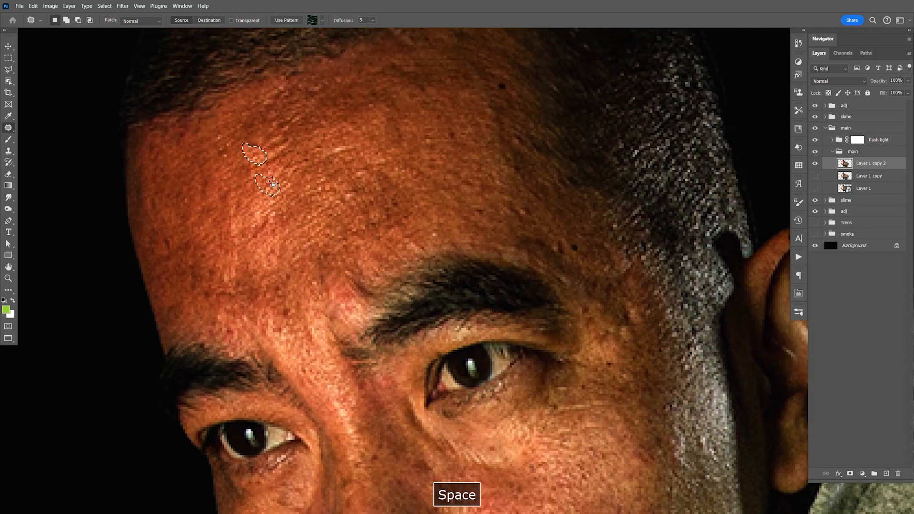
drag(501, 76, 497, 83)
key(ctrl+1)
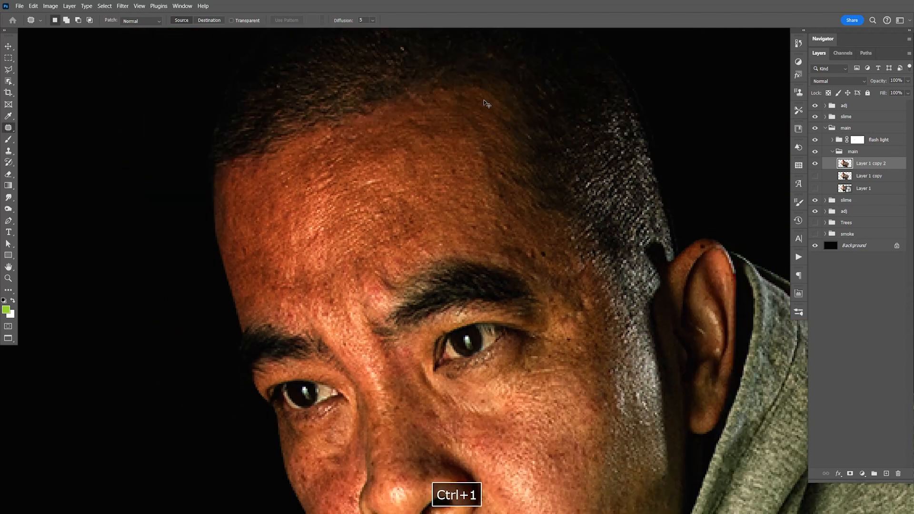
- Apply the Skin Smoothing neural filter with blur 50 and smoothness 0 to the current layer and save the document
key(v)
drag(481, 252, 478, 201)
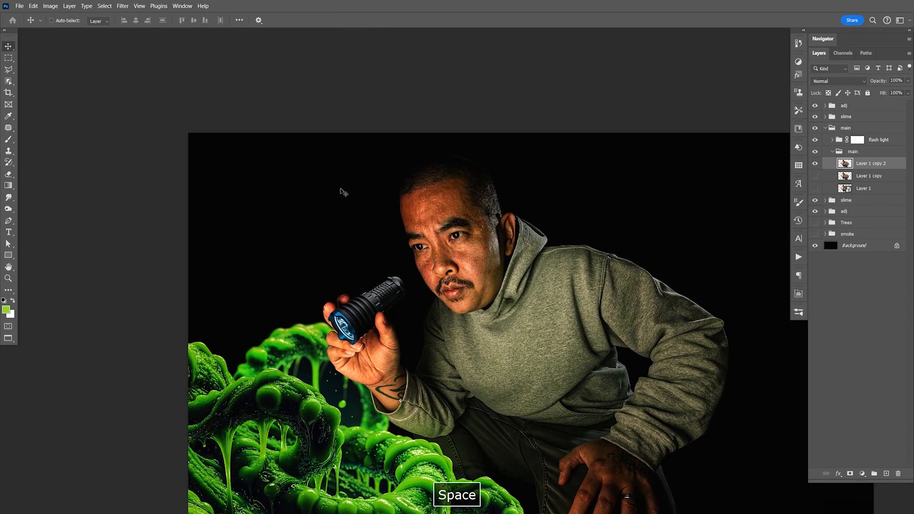
click(123, 5)
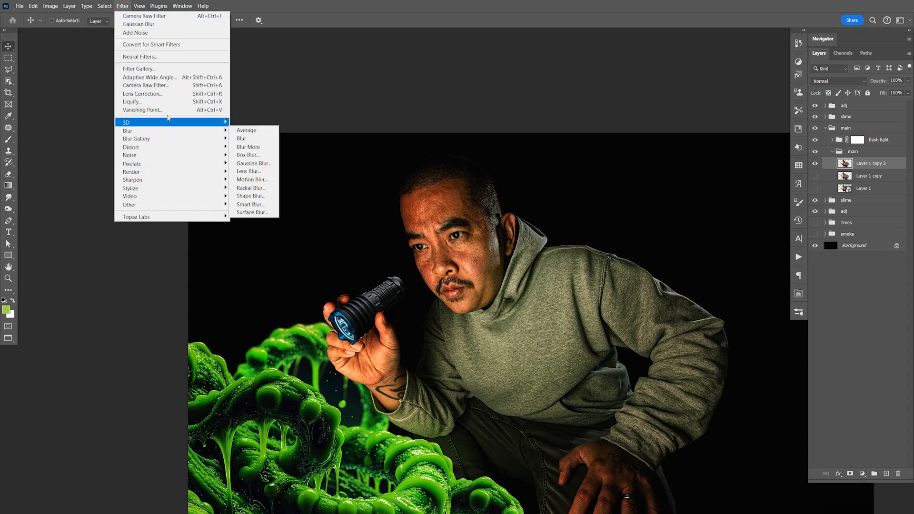
click(166, 56)
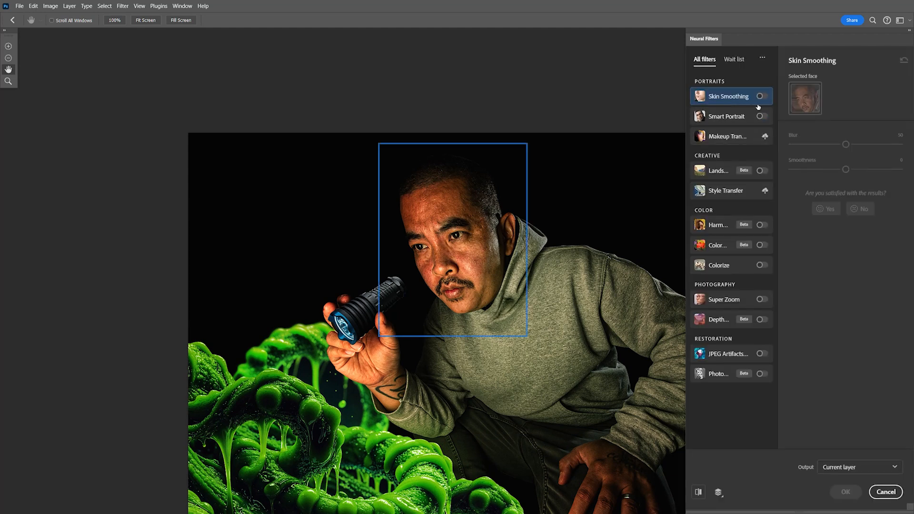
click(760, 97)
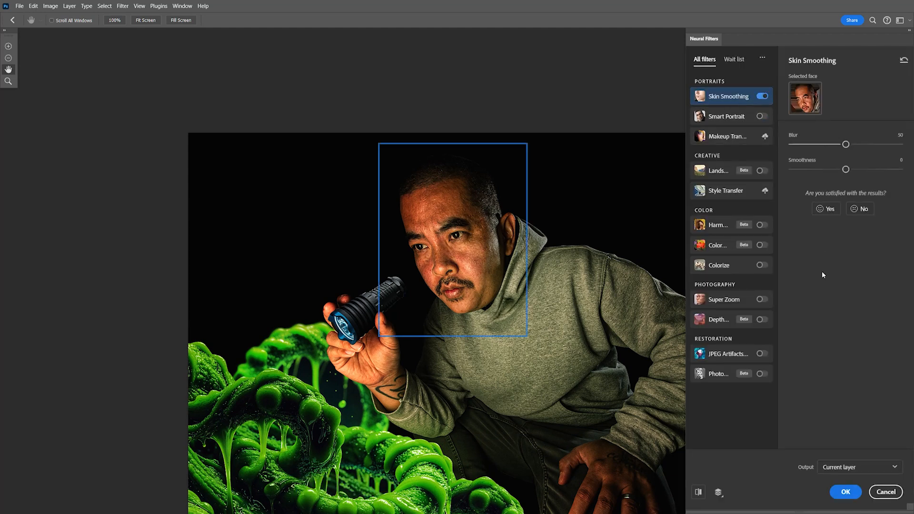
click(846, 492)
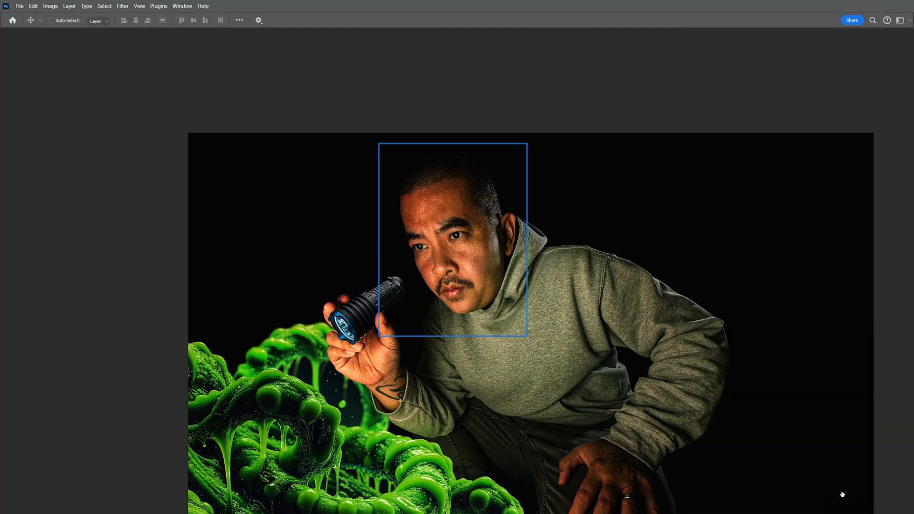
key(ctrl+d)
key(ctrl+s)
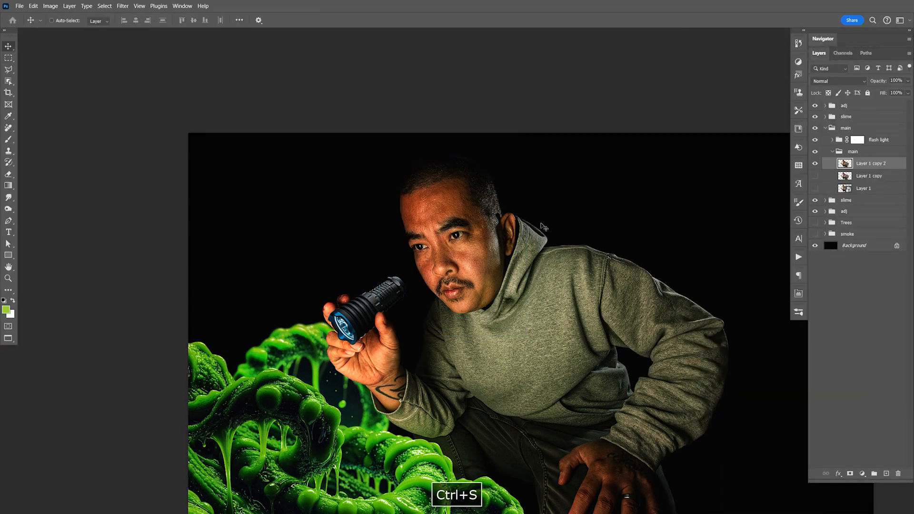
- Duplicate Layer 1 copy 2 and rename the duplicate 50
drag(564, 350, 525, 287)
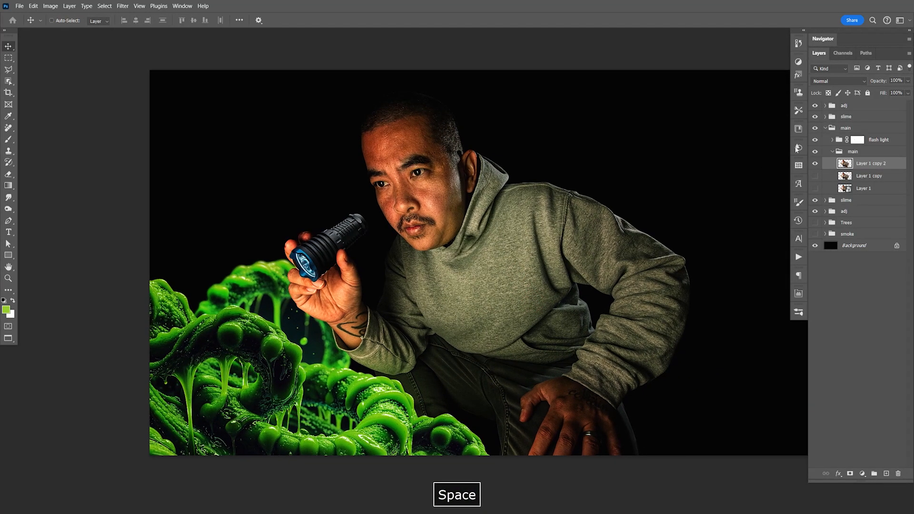
key(ctrl+j)
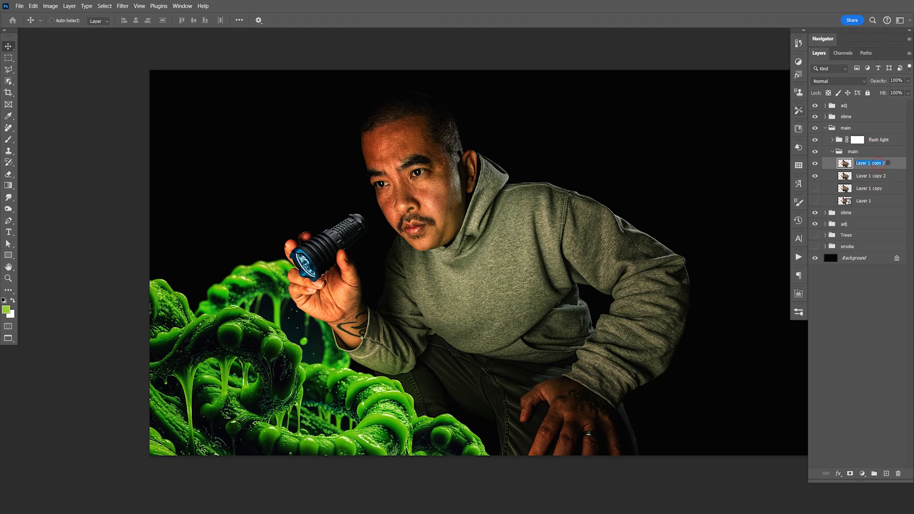
key(Return)
double_click(859, 163)
key(Return)
text(50)
key(Return)
click(816, 176)
- Smooth the chin and jaw skin on Layer 1 copy 2 with the Smudge Tool at 40% strength and brush size 20
click(874, 176)
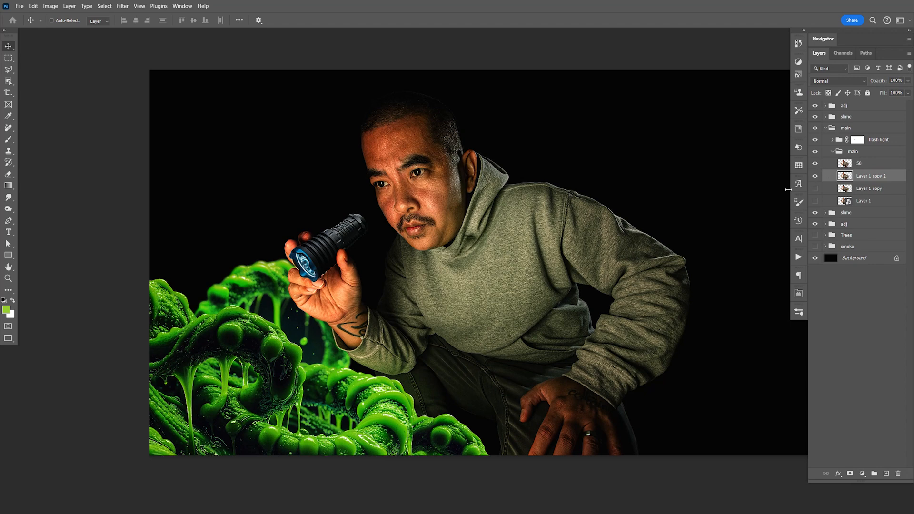
right_click(8, 200)
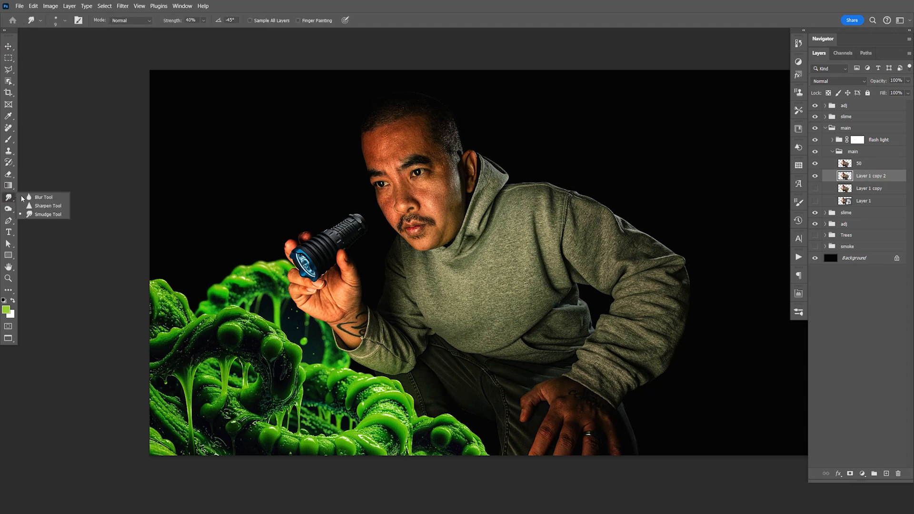
click(45, 213)
key(ctrl+equal)
key(ctrl+equal)
key(ctrl+equal)
key(ctrl+equal)
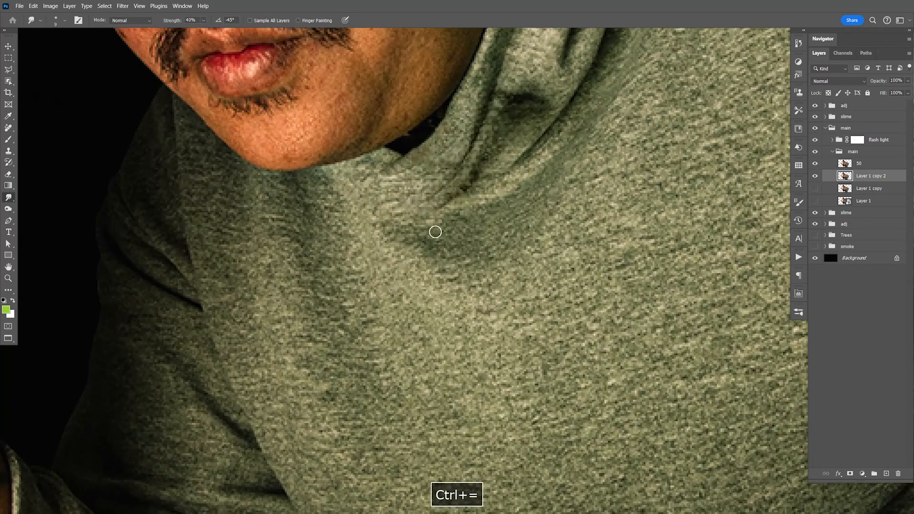
key(space)
drag(514, 234, 534, 270)
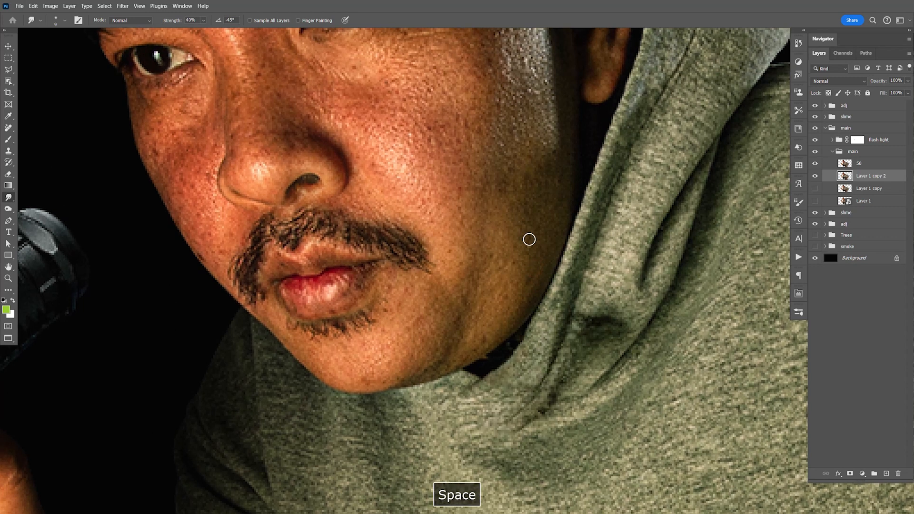
drag(520, 193, 541, 219)
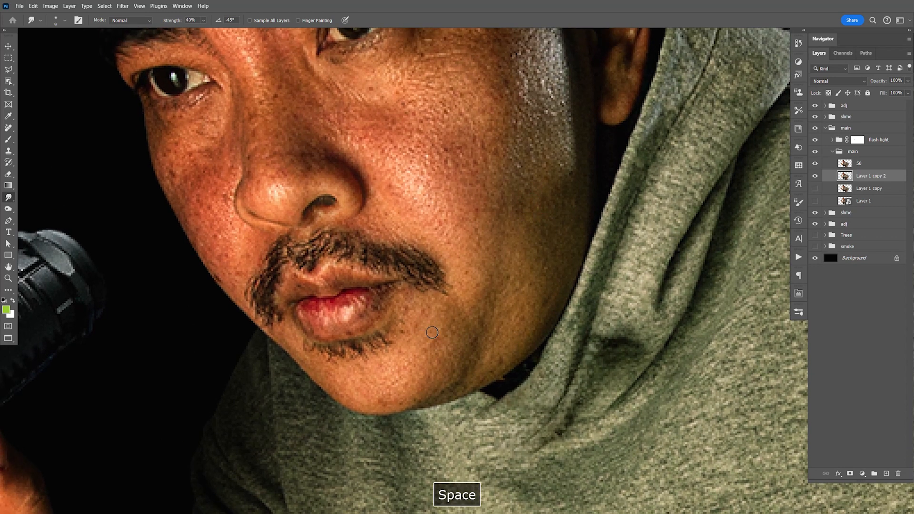
key(bracketright)
key(bracketright)
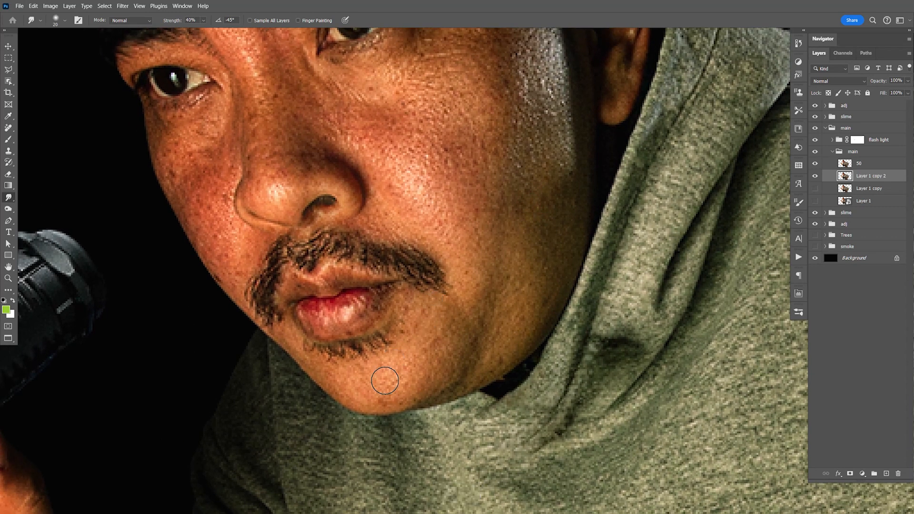
drag(415, 370, 447, 324)
drag(404, 387, 452, 337)
mouse_move(485, 363)
mouse_down()
mouse_move(536, 286)
mouse_move(533, 230)
mouse_move(519, 288)
mouse_move(505, 305)
mouse_up()
- Smudge the skin on the nose and the cheek nearest the flashlight until smooth
drag(418, 297, 416, 399)
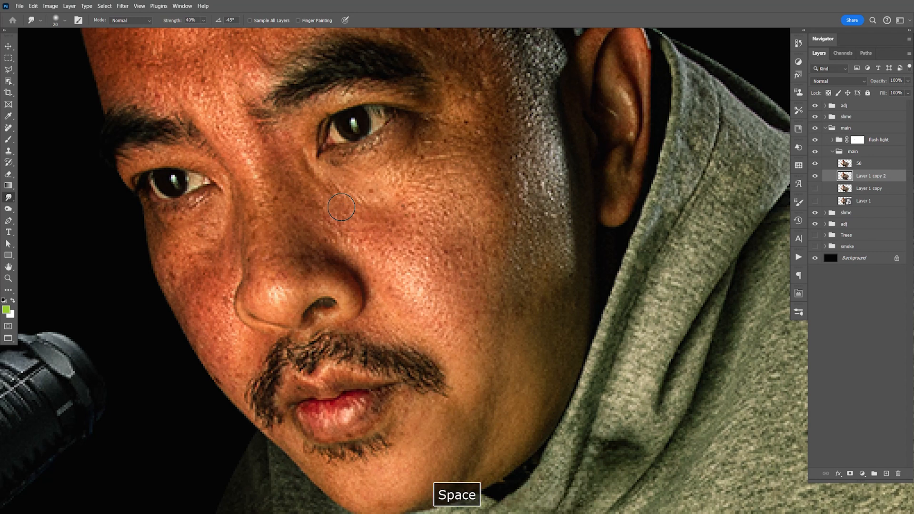
mouse_move(253, 172)
mouse_down()
mouse_move(267, 214)
mouse_move(280, 290)
mouse_up()
mouse_move(214, 248)
mouse_down()
mouse_move(177, 260)
mouse_move(181, 274)
mouse_move(171, 261)
mouse_move(196, 293)
mouse_move(215, 265)
mouse_move(212, 308)
mouse_move(231, 352)
mouse_up()
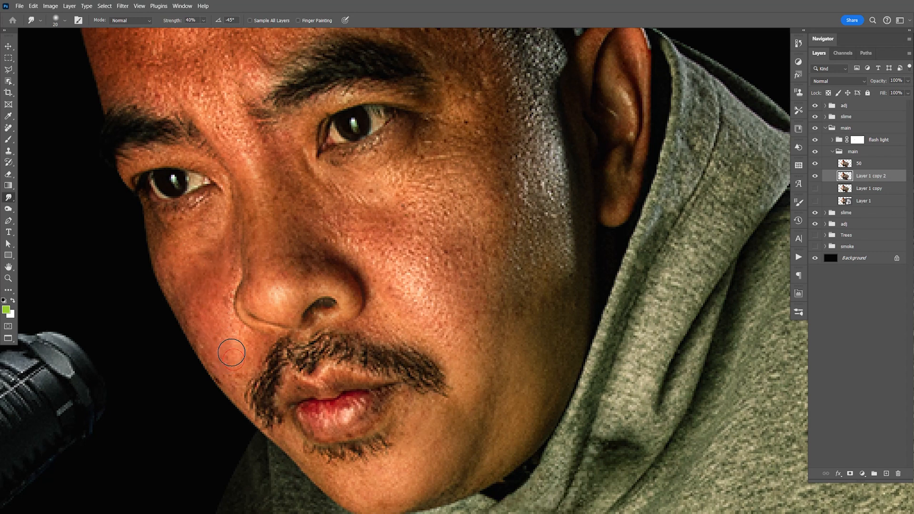
- Enlarge the smudge brush to 40 and smooth the broad cheek below the eye nearest the ear
key(bracketleft)
key(bracketleft)
key(bracketleft)
key(bracketright)
key(bracketright)
key(bracketright)
key(bracketright)
key(bracketright)
key(bracketright)
key(bracketright)
mouse_move(416, 190)
mouse_down()
mouse_move(474, 172)
mouse_move(479, 191)
mouse_up()
mouse_move(478, 244)
mouse_down()
mouse_move(450, 302)
mouse_move(419, 241)
mouse_move(382, 239)
mouse_up()
key(b)
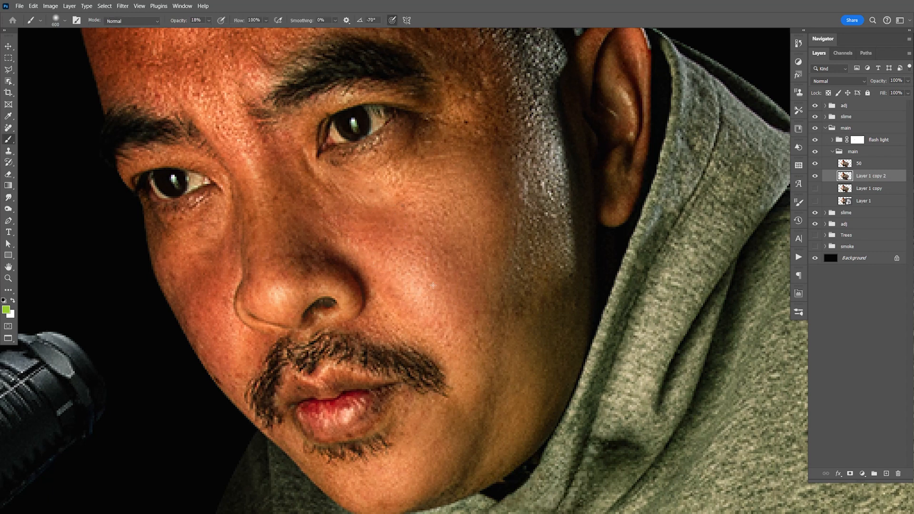
key(r)
- Smudge the skin texture across the forehead and between the eyebrows
mouse_move(352, 151)
mouse_down()
mouse_move(421, 243)
mouse_move(431, 274)
mouse_up()
drag(491, 216, 516, 295)
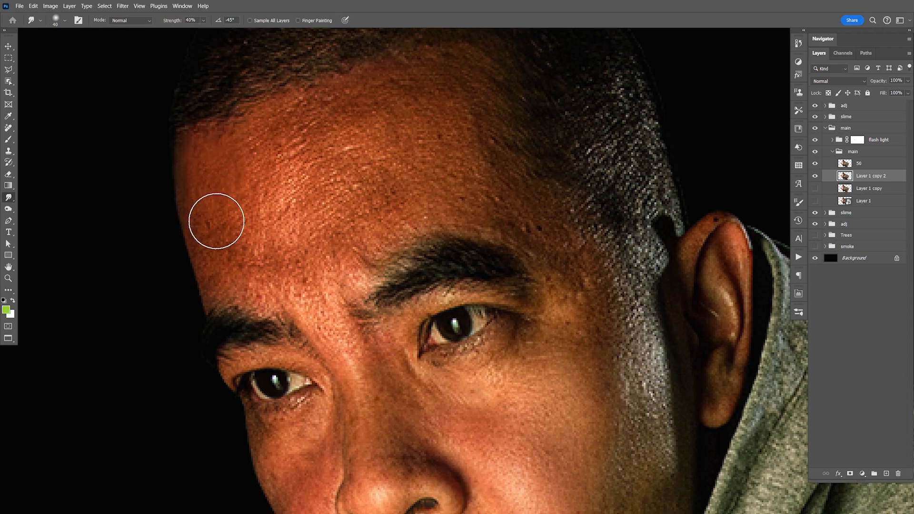
mouse_move(241, 225)
mouse_down()
mouse_move(290, 240)
mouse_move(294, 196)
mouse_move(320, 225)
mouse_move(339, 177)
mouse_move(370, 209)
mouse_move(395, 165)
mouse_move(423, 182)
mouse_move(456, 181)
mouse_move(465, 163)
mouse_move(475, 189)
mouse_move(468, 130)
mouse_move(461, 159)
mouse_up()
mouse_move(288, 184)
mouse_down()
mouse_move(269, 177)
mouse_move(295, 179)
mouse_move(380, 136)
mouse_move(442, 124)
mouse_move(455, 136)
mouse_up()
drag(325, 279, 325, 293)
- Use smaller smudge brushes to smooth the skin around the eyebrows and beside the nose bridge
key(bracketleft)
key(bracketleft)
key(bracketleft)
mouse_move(280, 315)
mouse_down()
mouse_move(339, 352)
mouse_move(349, 378)
mouse_move(356, 302)
mouse_move(271, 316)
mouse_up()
key(bracketleft)
key(bracketleft)
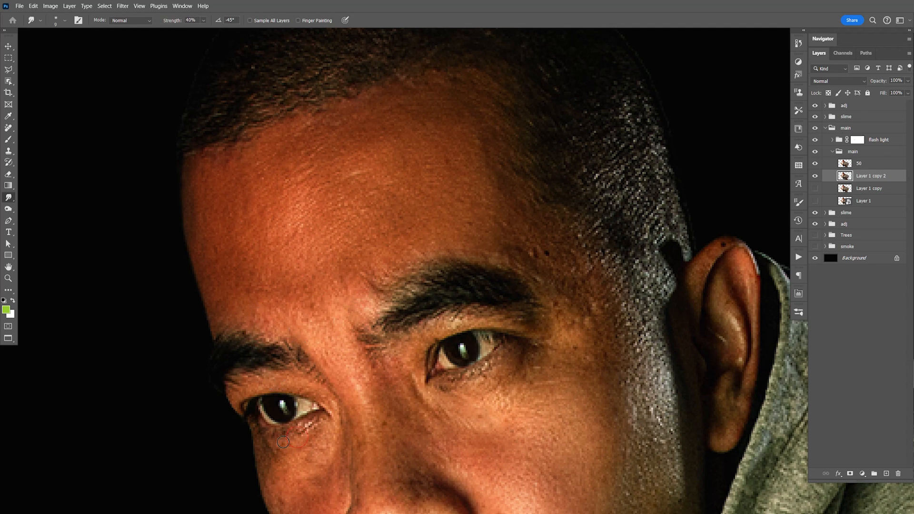
key(bracketright)
key(bracketright)
drag(356, 375, 376, 416)
- Smudge the remaining rough skin around the eyes, cheeks and chin with brush sizes 15 and 10, and save the document
key(space)
drag(437, 448, 389, 394)
mouse_move(350, 309)
mouse_down()
mouse_move(369, 294)
mouse_move(383, 348)
mouse_move(423, 351)
mouse_move(427, 339)
mouse_move(486, 344)
mouse_up()
drag(497, 214, 491, 185)
mouse_move(545, 200)
mouse_down()
mouse_move(543, 259)
mouse_move(528, 285)
mouse_move(561, 329)
mouse_move(535, 300)
mouse_move(541, 235)
mouse_up()
key(space)
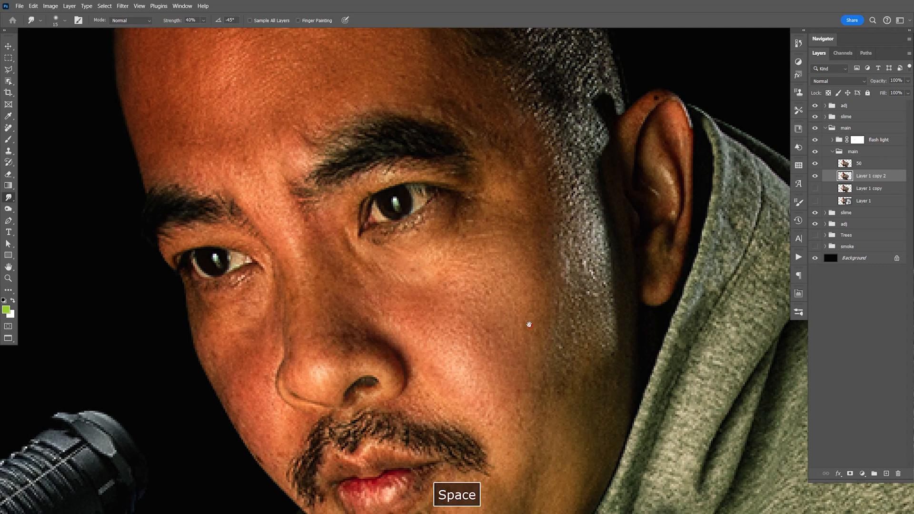
drag(528, 320, 517, 272)
key(space)
drag(534, 228, 513, 337)
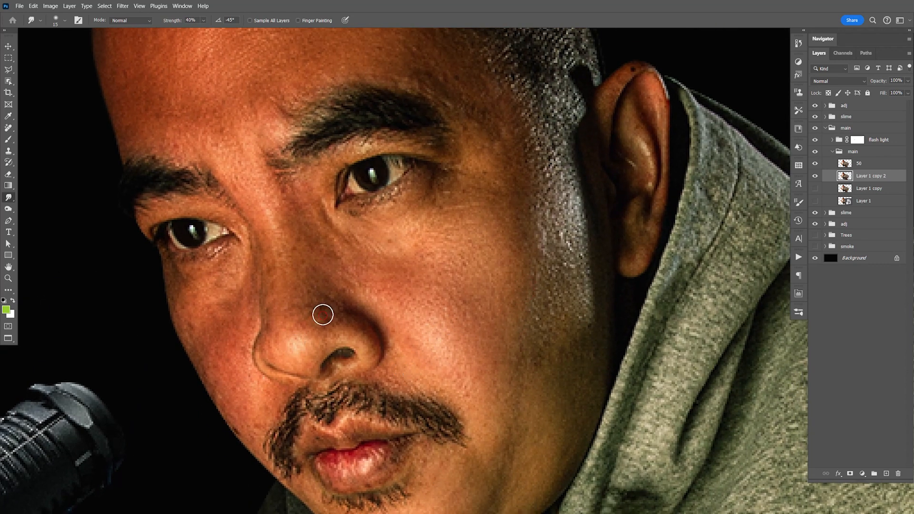
key(space)
drag(322, 313, 294, 189)
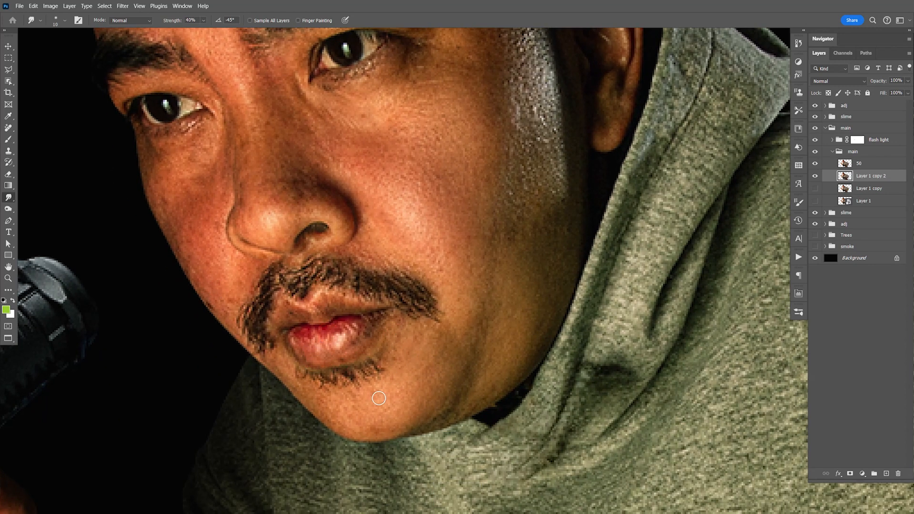
key(ctrl+1)
key(ctrl+s)
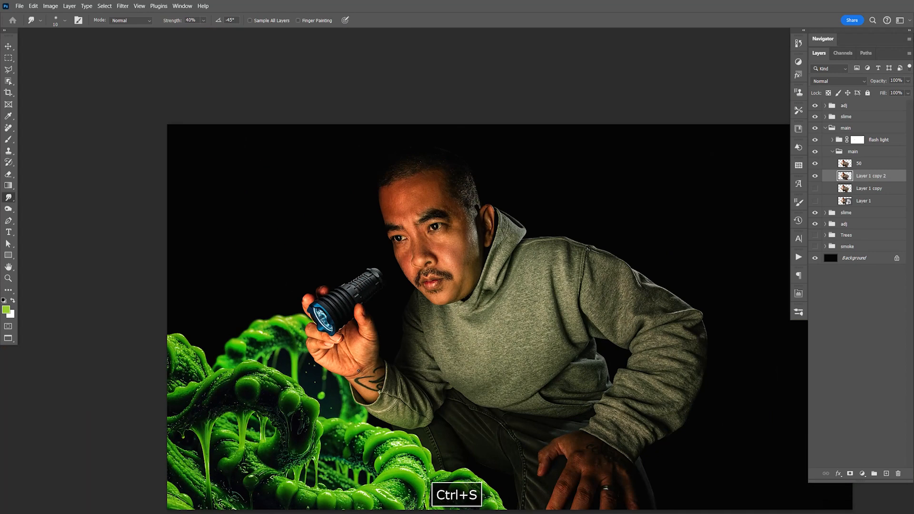
- Compare the man's face with the skin layer named 50 hidden and shown, leaving that layer visible
key(space)
drag(336, 346, 357, 251)
click(815, 165)
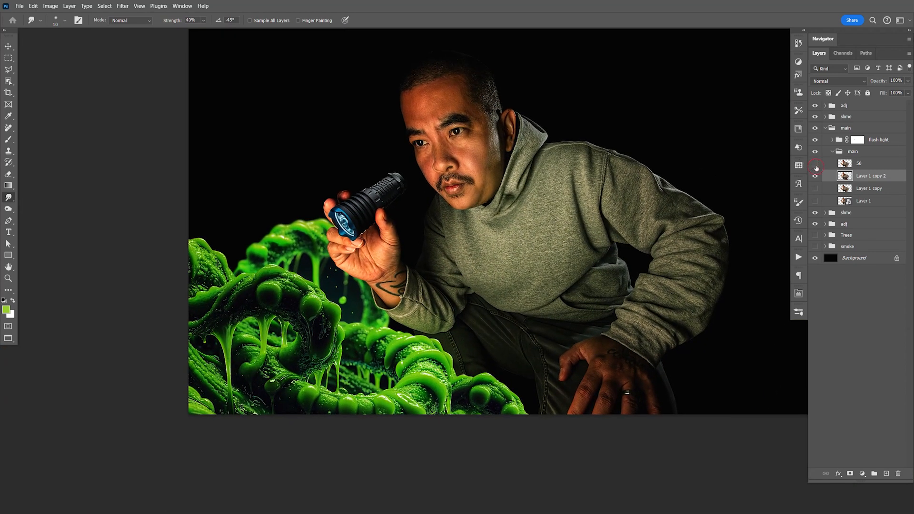
key(z)
drag(486, 168, 523, 184)
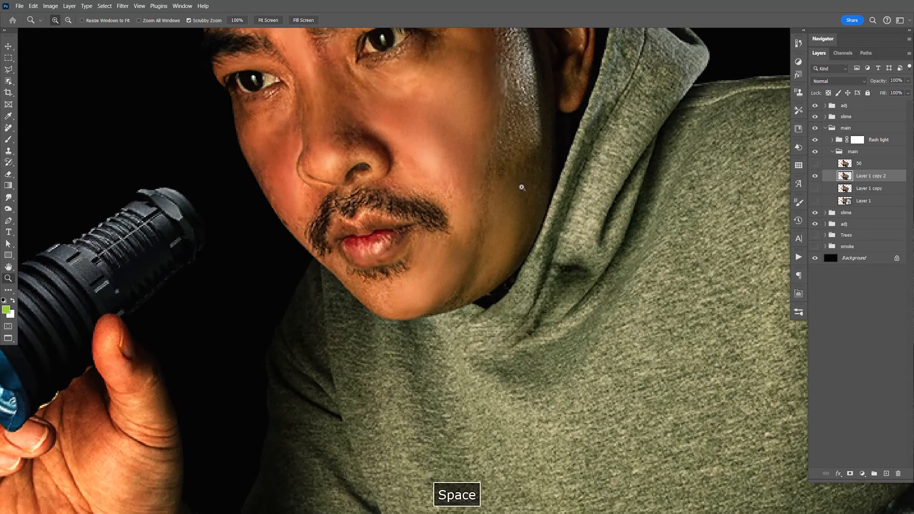
key(space)
drag(515, 130, 525, 215)
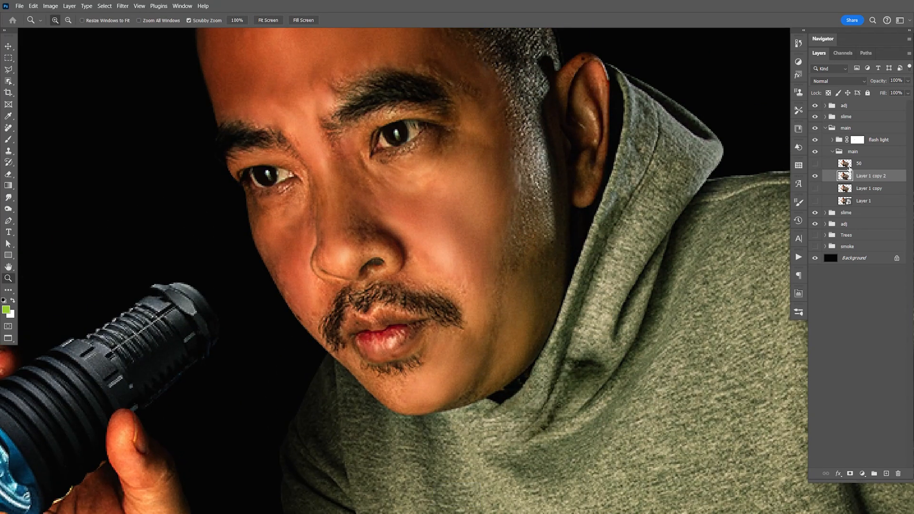
click(822, 167)
click(816, 165)
click(816, 165)
click(816, 165)
click(816, 165)
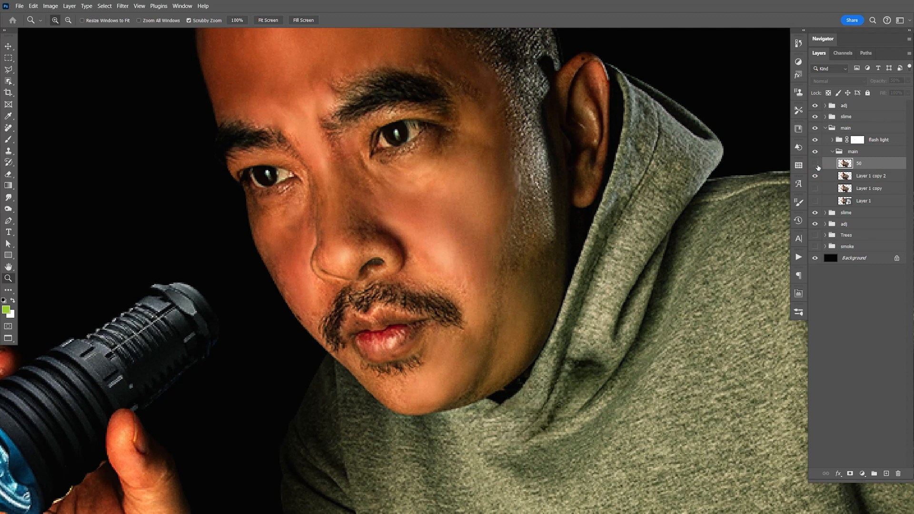
click(816, 166)
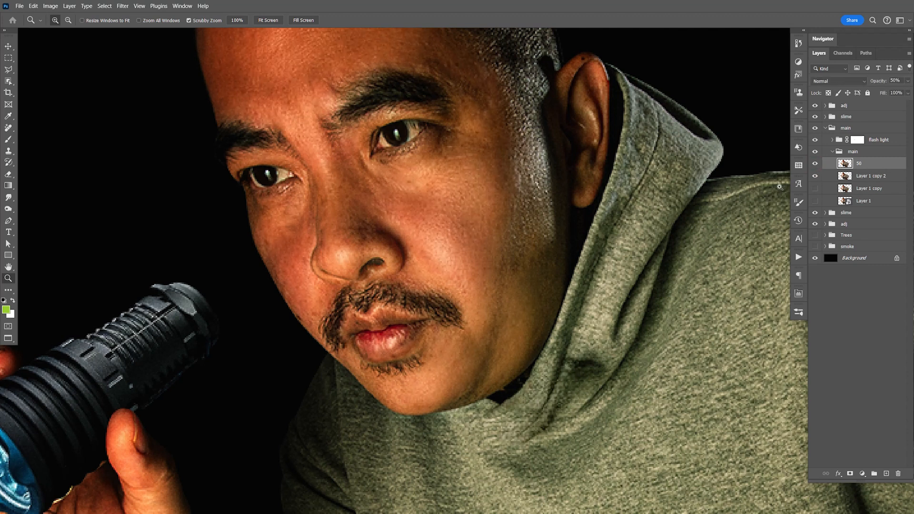
- Save the document with the smoothed skin
key(v)
key(ctrl+s)
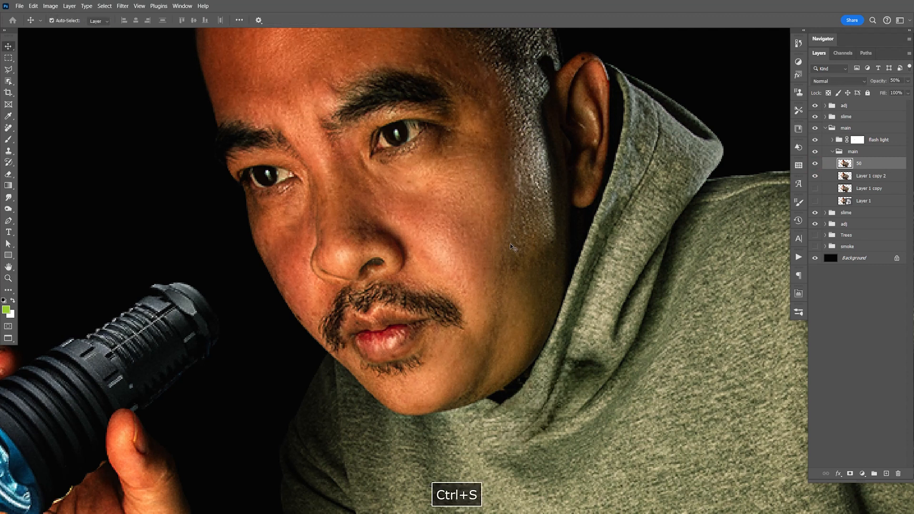
key(ctrl+1)
key(space)
mouse_move(522, 303)
mouse_down()
mouse_move(555, 298)
mouse_move(555, 310)
mouse_move(537, 294)
mouse_up()
key(ctrl+s)
key(space)
drag(585, 348, 510, 312)
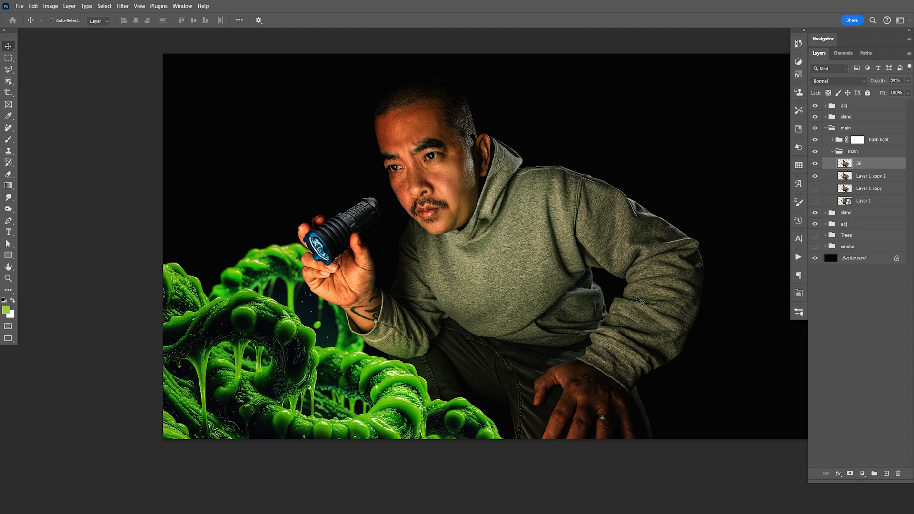
- Add a layer above the man's inner main group, fill it with the green foreground colour and clip it to the group
click(832, 151)
click(860, 152)
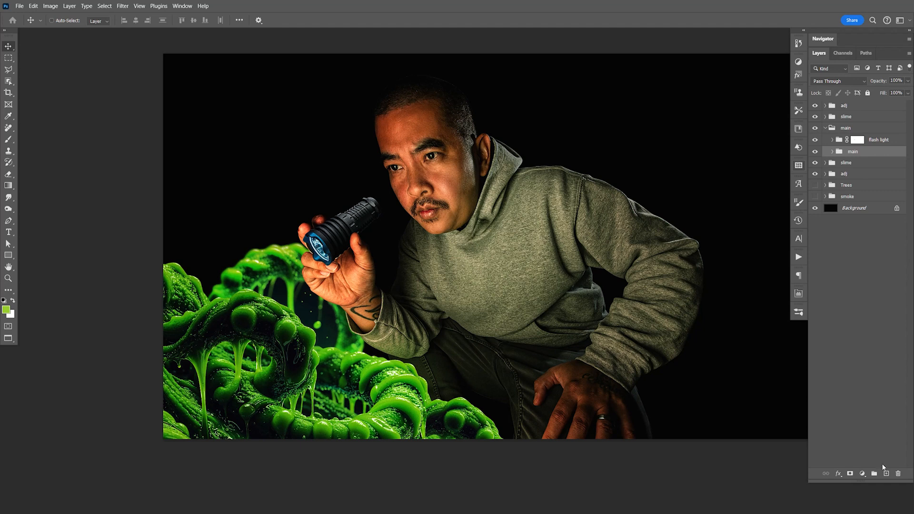
click(886, 473)
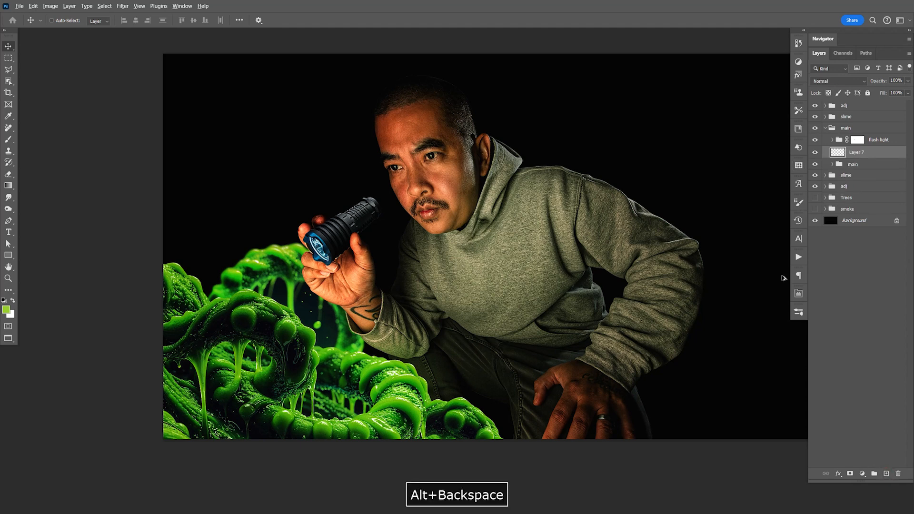
key(alt+BackSpace)
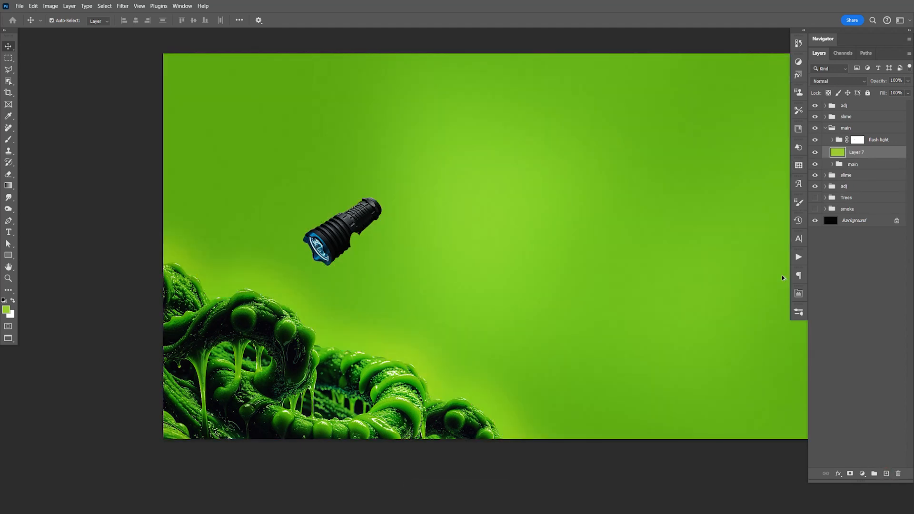
key(ctrl+alt+g)
- Set the green fill layer to Linear Burn and split its Underlying Layer black Blend If slider to 0 / 255
click(819, 82)
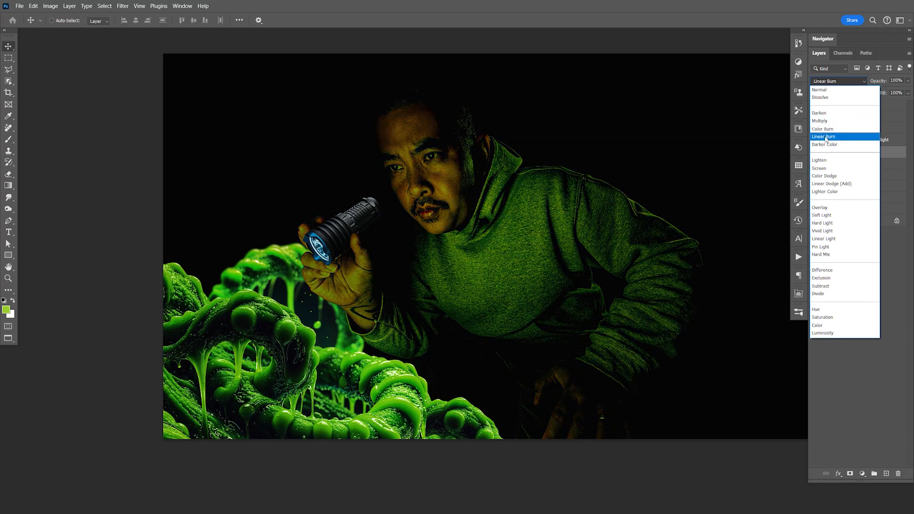
click(846, 138)
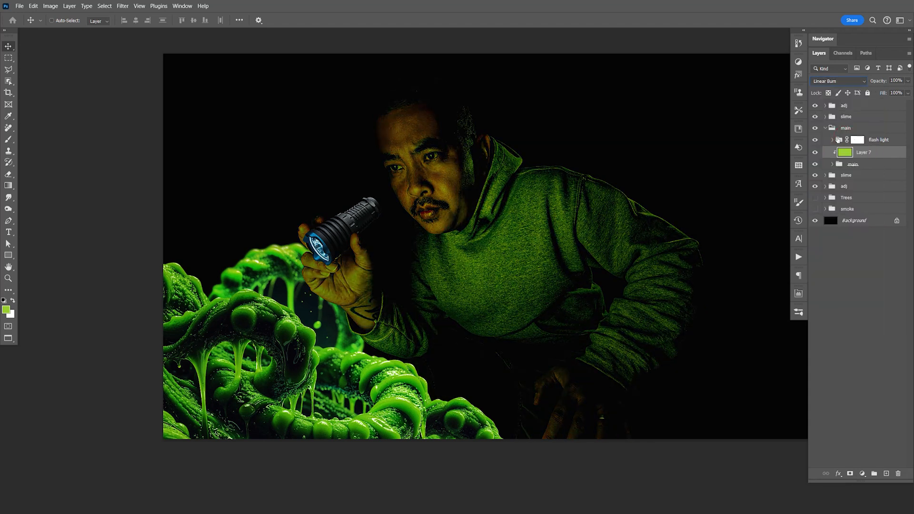
double_click(888, 152)
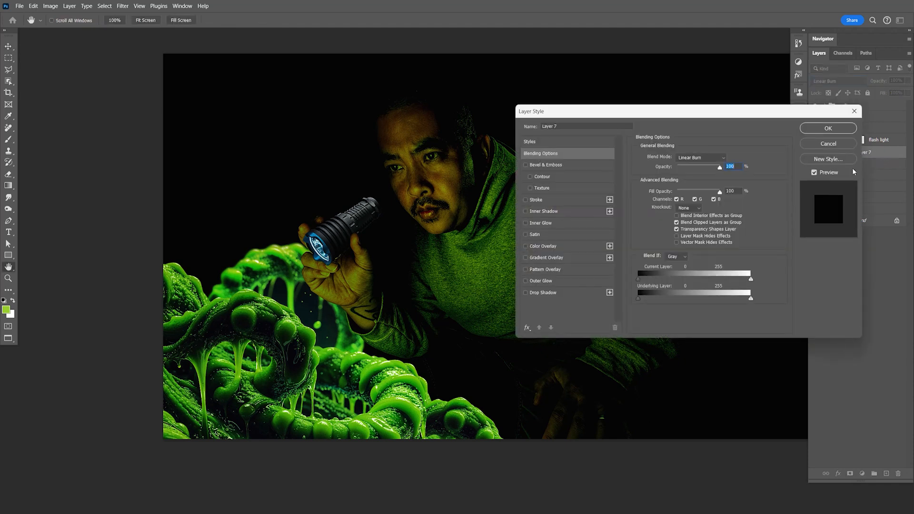
drag(437, 305, 388, 311)
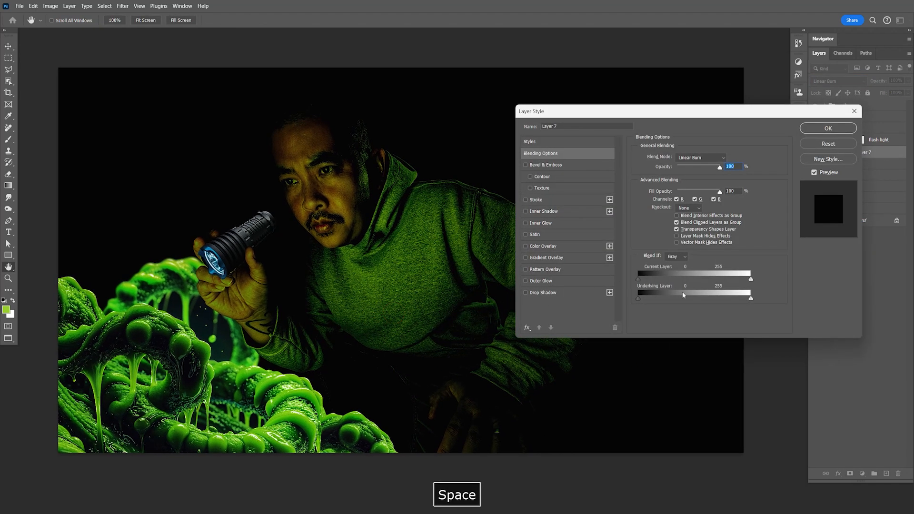
drag(642, 299, 707, 302)
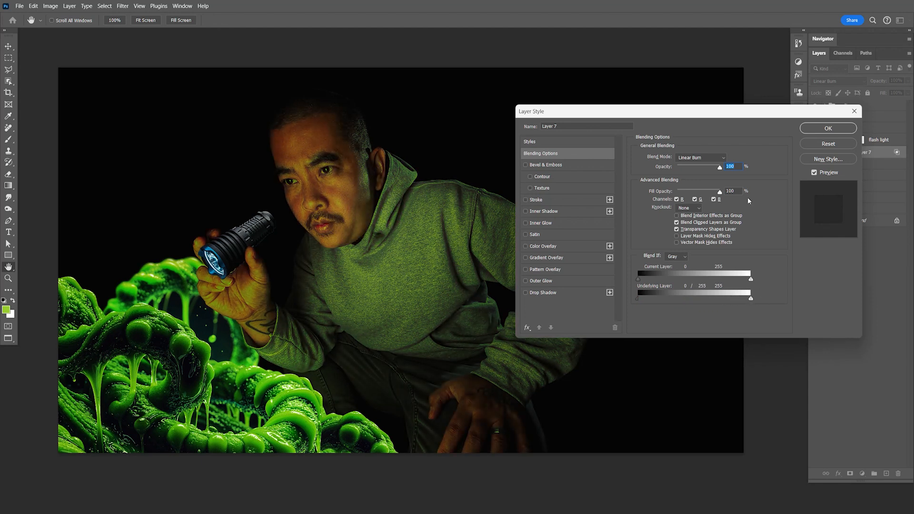
click(831, 133)
- Set the green Linear Burn layer's opacity to 96% and save the document
click(908, 81)
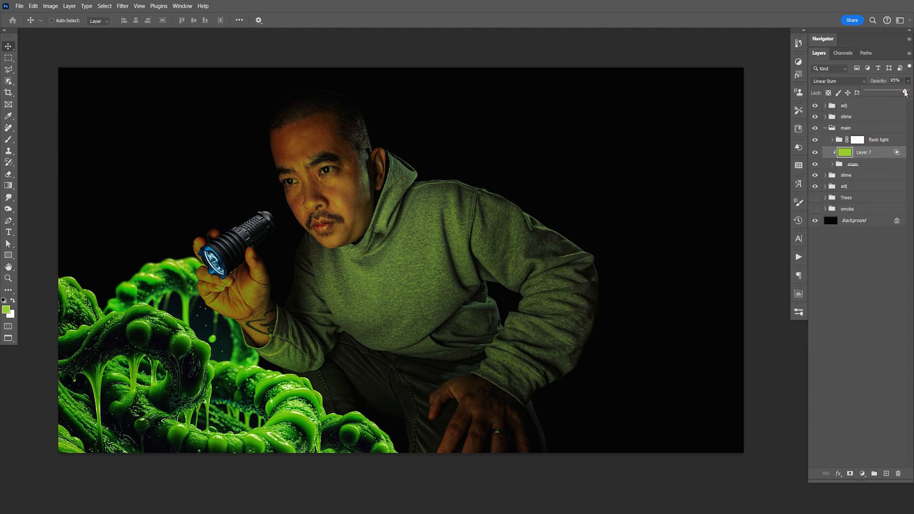
key(ctrl+s)
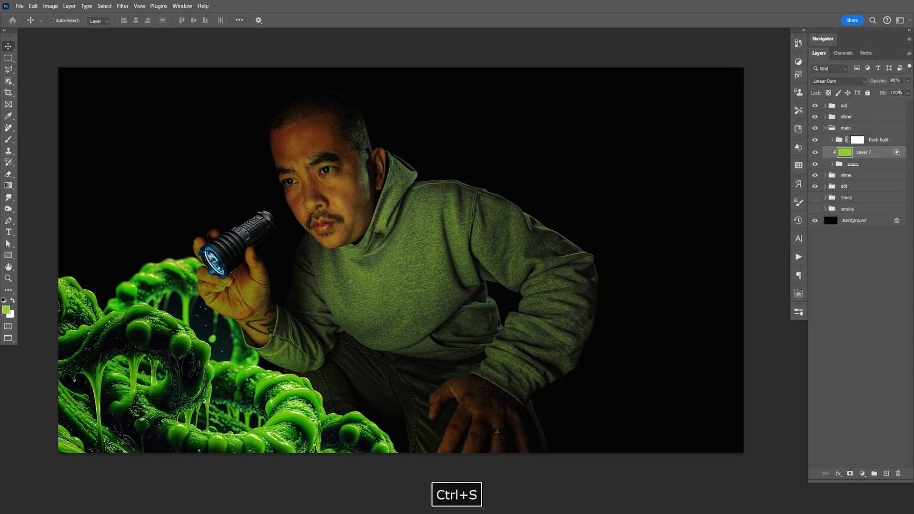
key(space)
drag(473, 281, 490, 276)
key(ctrl+s)
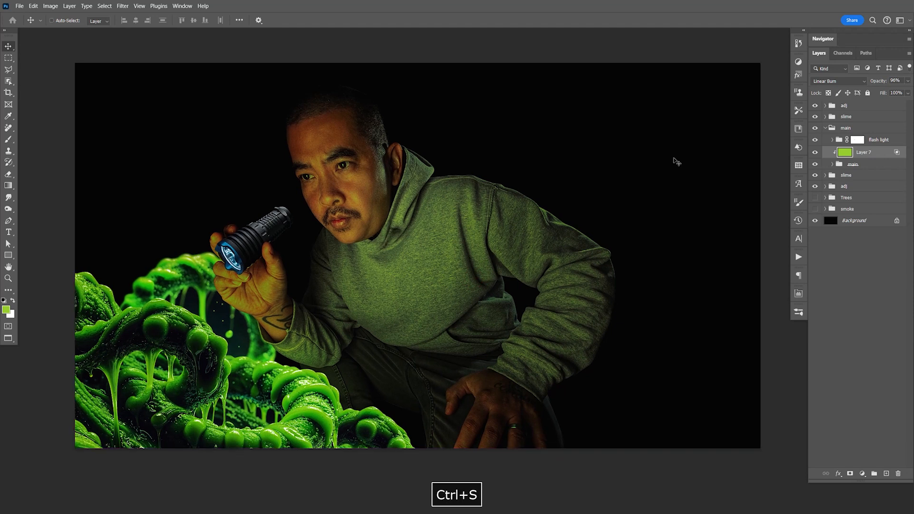
- Compare the man with the green Linear Burn layer hidden and shown
click(871, 166)
click(872, 155)
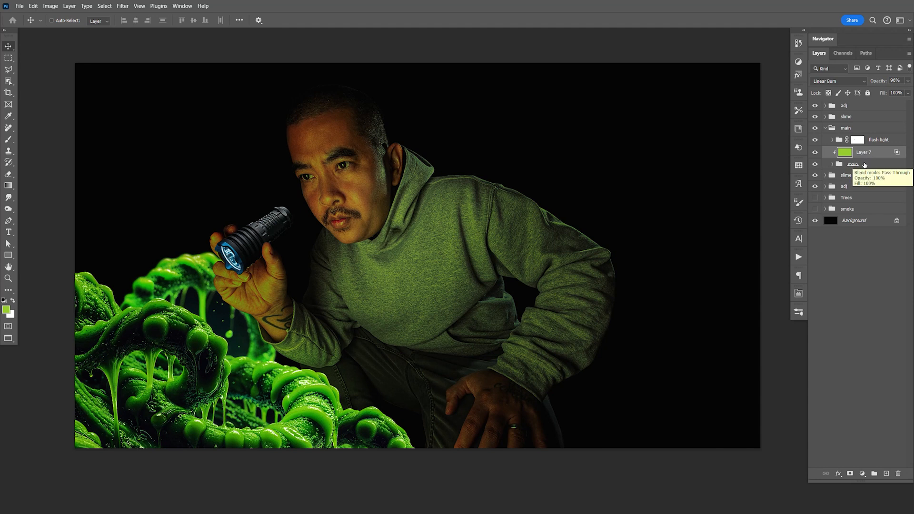
click(816, 153)
click(816, 152)
click(815, 153)
click(816, 152)
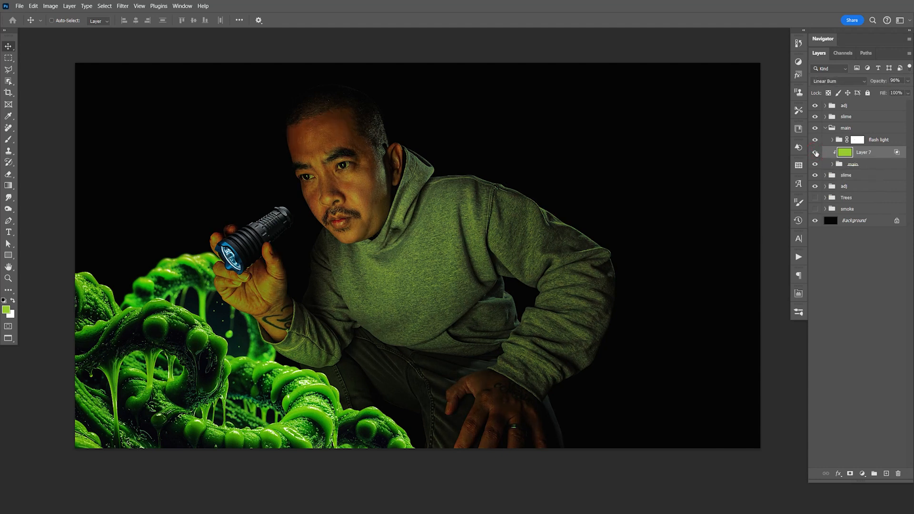
- Split the green Linear Burn layer's Current Layer white Blend If slider to 139 / 255 and save the document
double_click(885, 154)
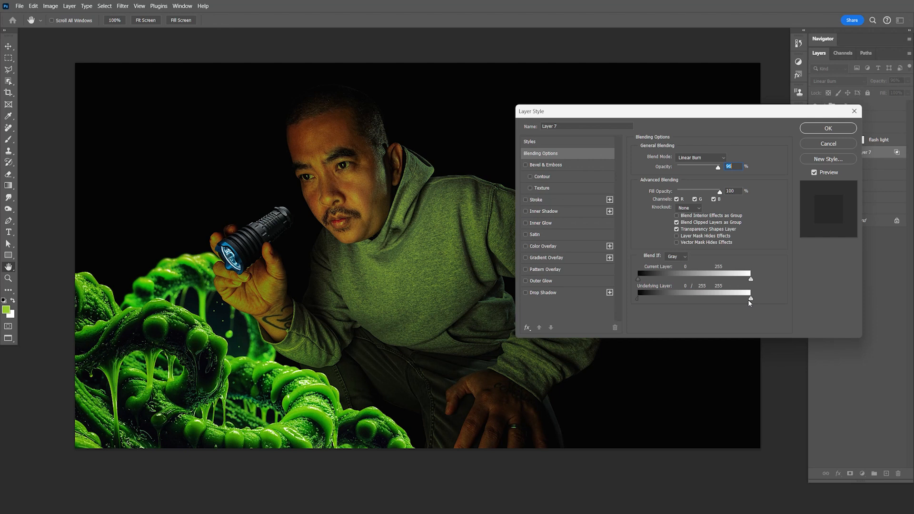
drag(749, 300, 641, 300)
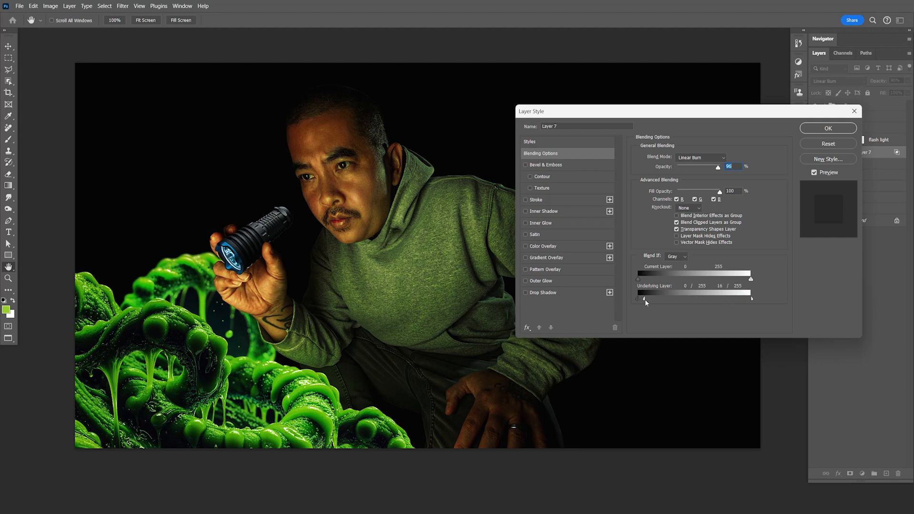
drag(645, 299, 702, 282)
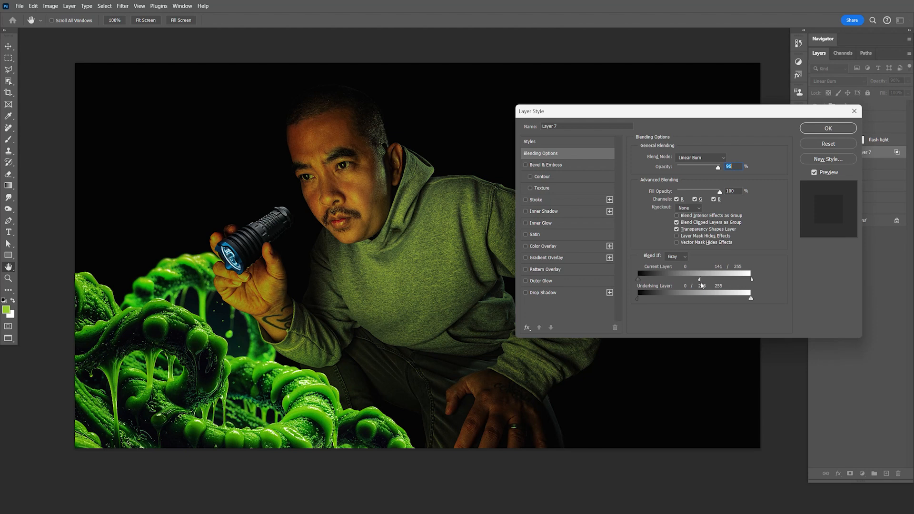
click(827, 128)
key(ctrl+s)
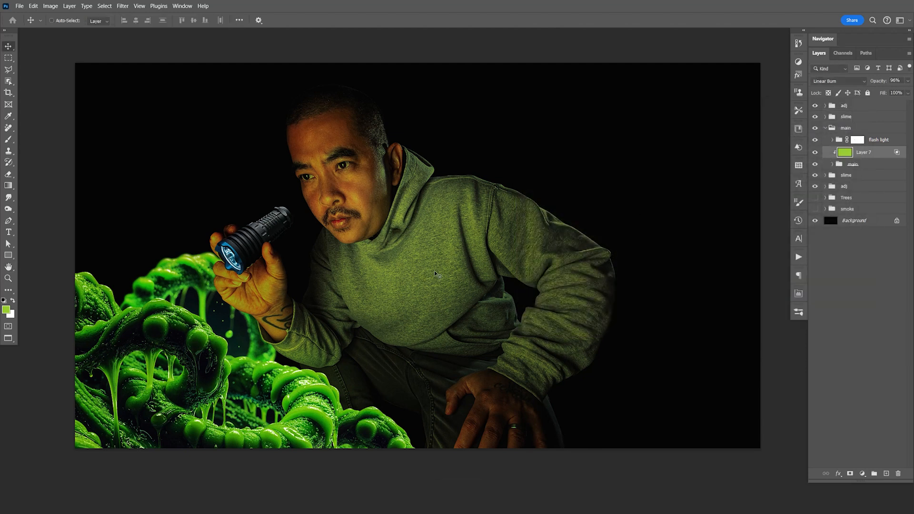
- Hide the flash light group and save the document
drag(481, 240, 486, 240)
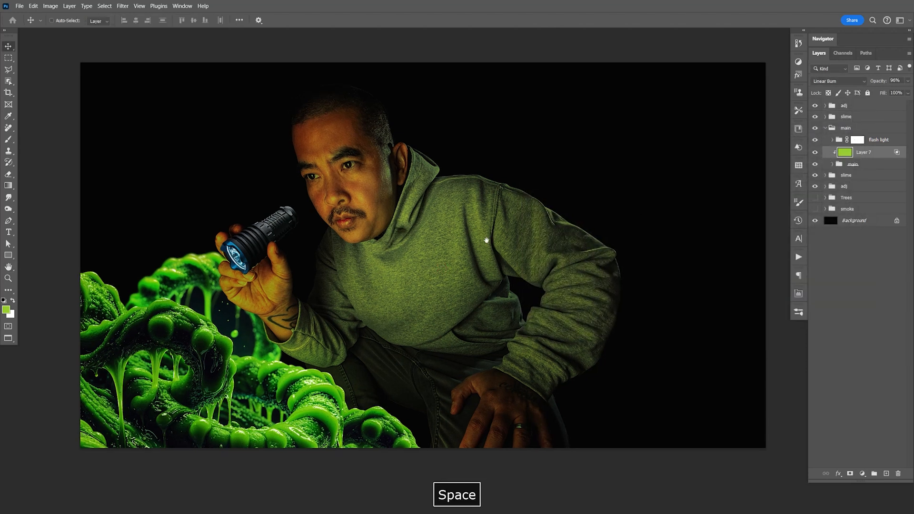
click(816, 142)
key(ctrl+s)
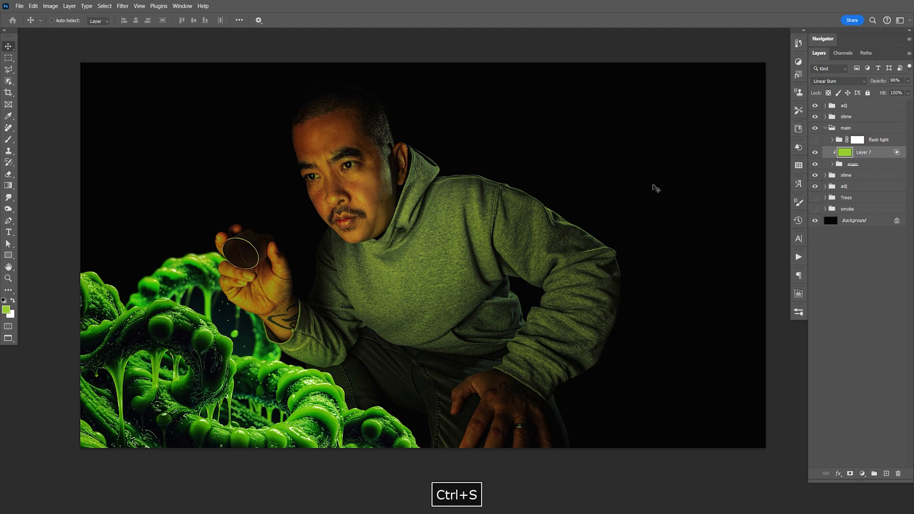
key(space)
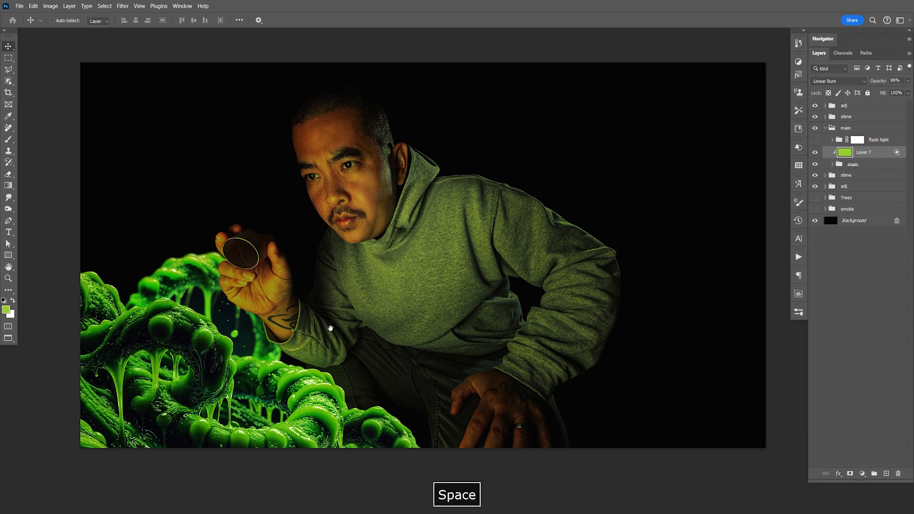
key(z)
key(space)
drag(320, 327, 361, 321)
- Duplicate the green Linear Burn layer and clip the copy to the man's inner main group
key(ctrl+a)
key(ctrl+d)
key(F9)
click(883, 160)
key(ctrl+j)
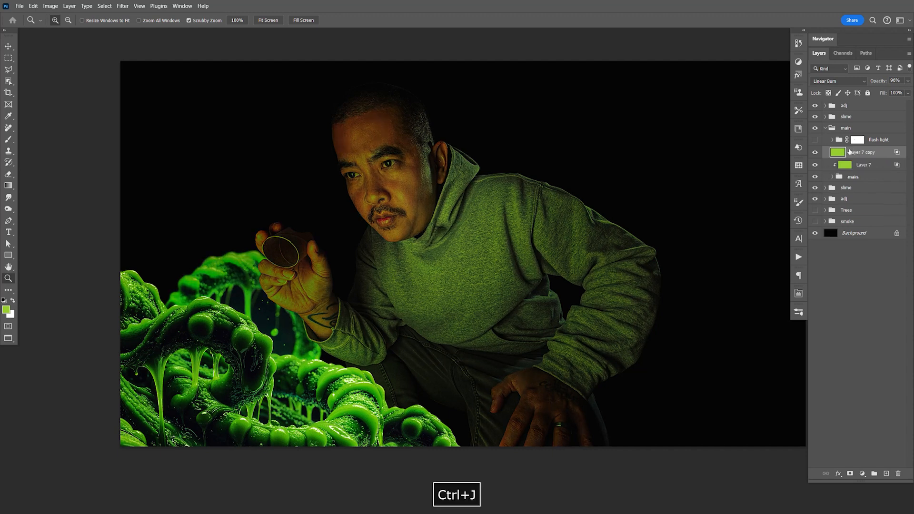
key(ctrl+alt+g)
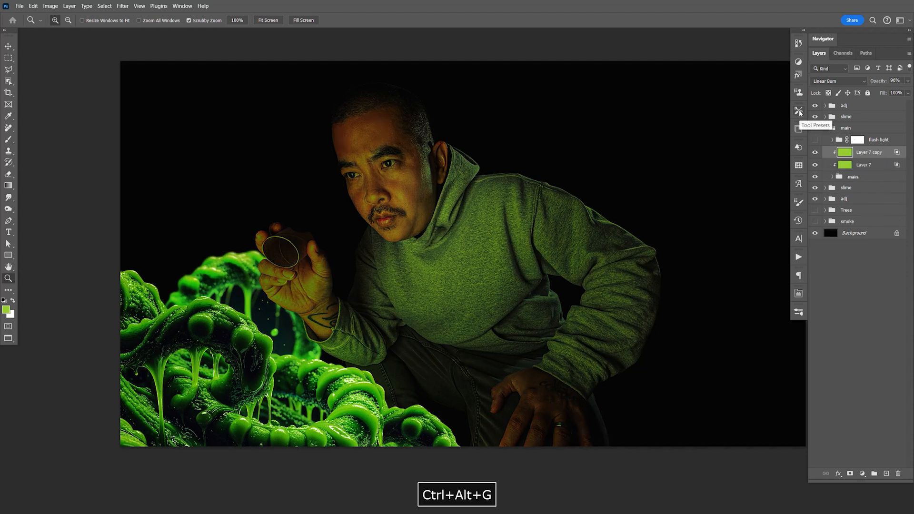
- Change the clipped green copy's blend mode to Linear Dodge (Add) and set its opacity to 100%
click(838, 81)
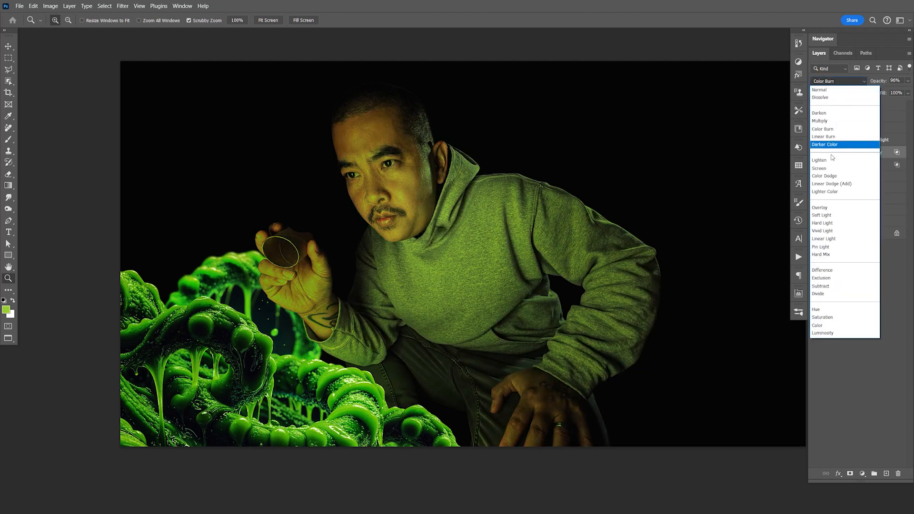
click(846, 187)
click(907, 81)
- Set the green copy's Underlying Layer black Blend If slider to 99 / 255 in its blending options
click(889, 156)
double_click(889, 159)
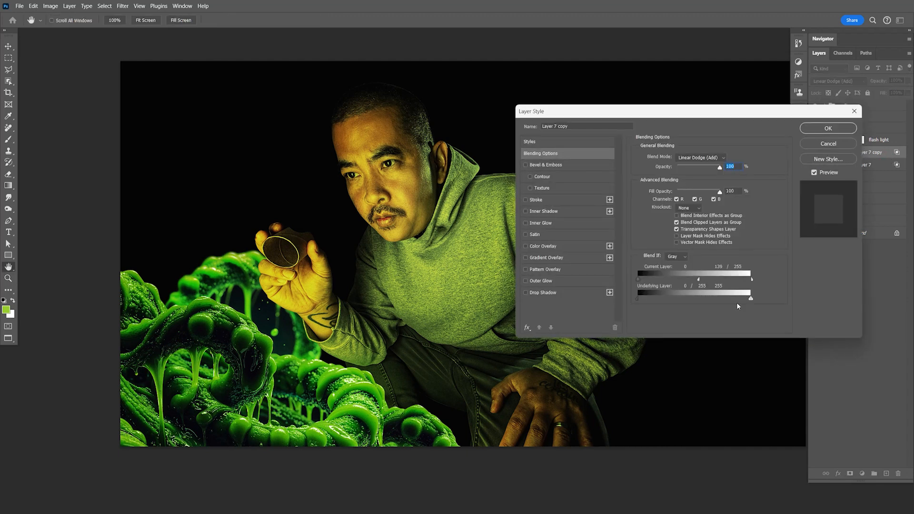
drag(641, 300, 689, 300)
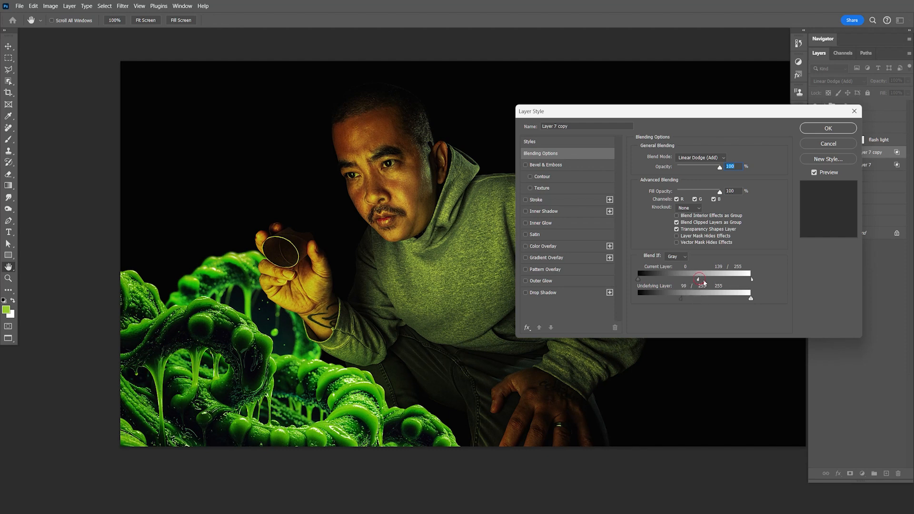
click(811, 129)
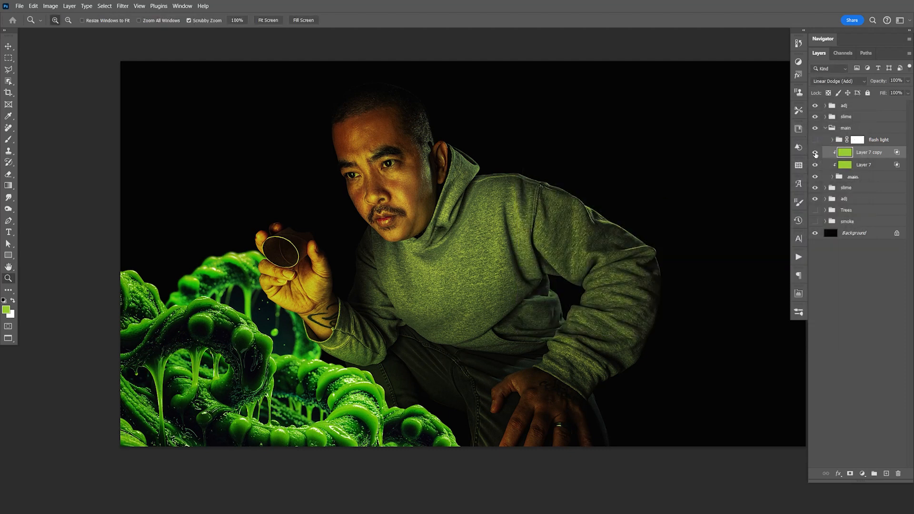
- Compare the man with the Linear Dodge (Add) copy hidden and shown, and save the document
mouse_move(815, 157)
mouse_down()
mouse_move(815, 165)
mouse_move(815, 156)
mouse_up()
click(815, 155)
click(815, 155)
key(ctrl+s)
key(v)
key(space)
drag(612, 301, 616, 284)
key(ctrl+s)
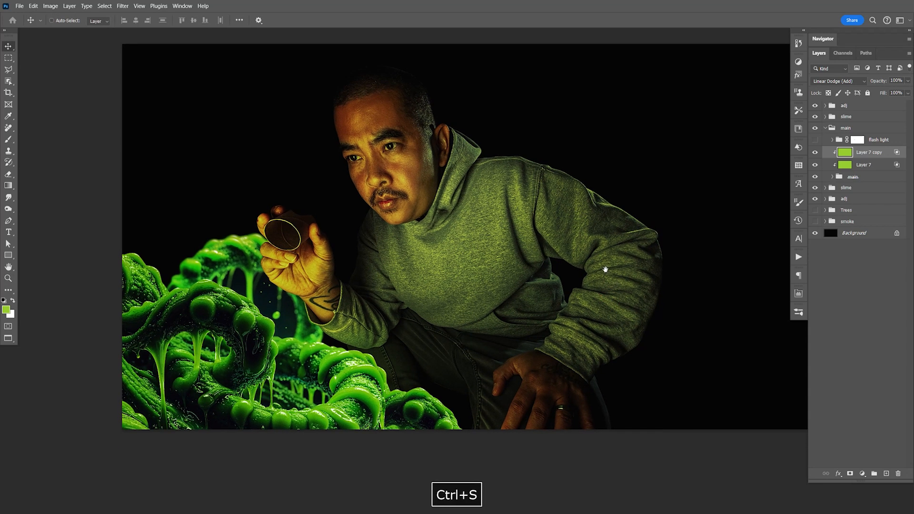
- Add a new layer clipped above the green copy and set up a harder 3 px brush
click(886, 473)
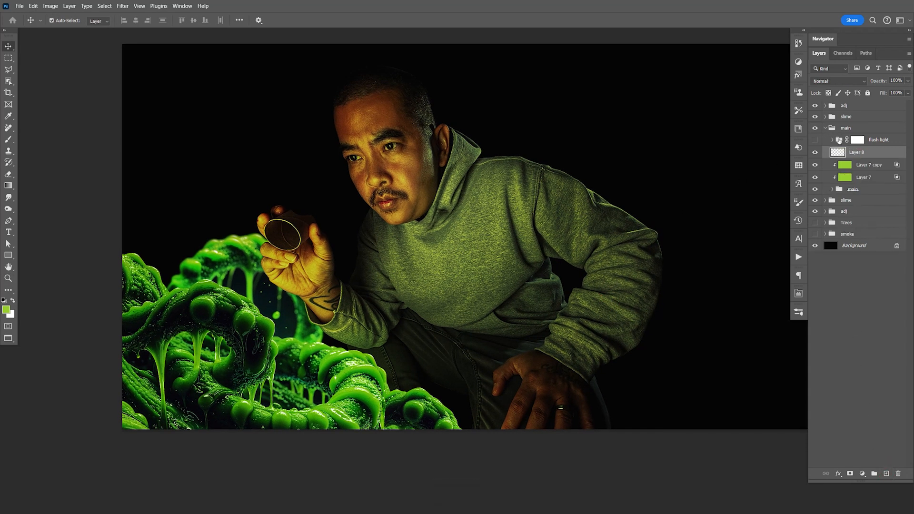
key(ctrl+alt+g)
key(p)
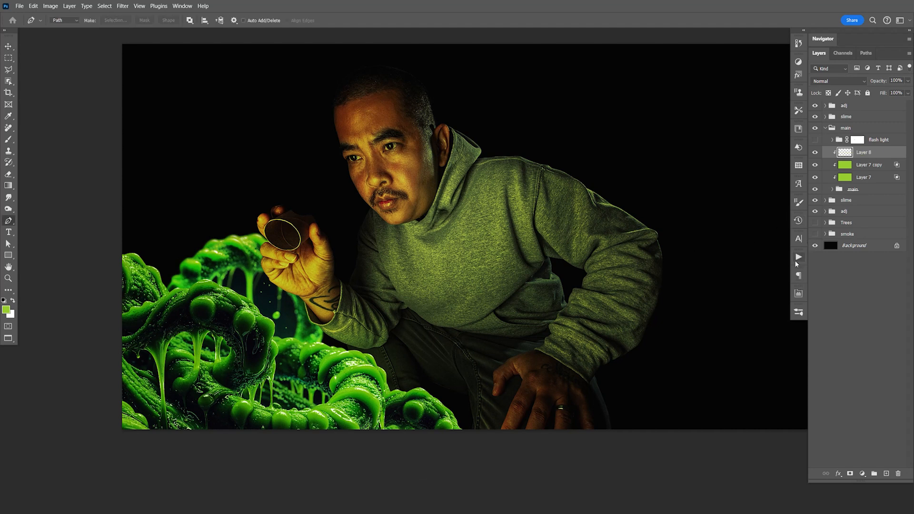
key(b)
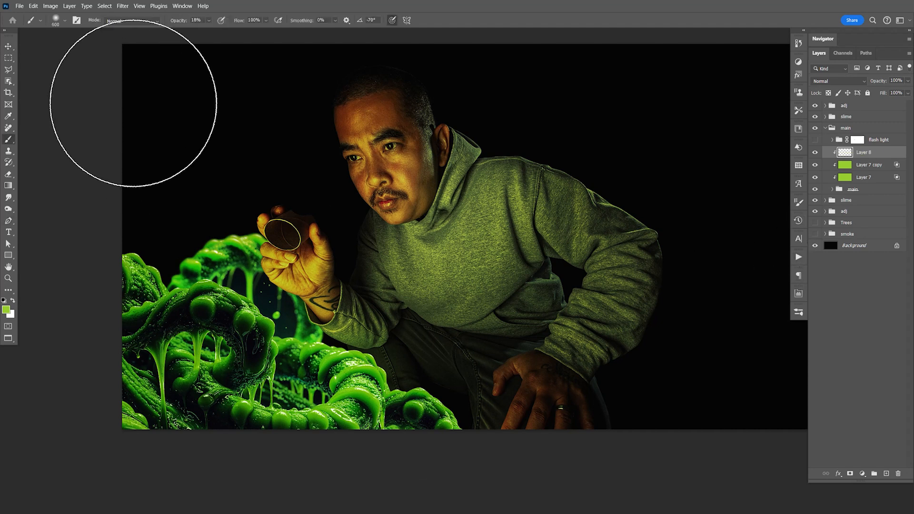
click(65, 22)
text(3)
drag(51, 71, 141, 72)
click(66, 23)
- Try to trace the resting hand's index finger with the Pen tool and stroke it using the Stroke Brush Path 2 action
key(ctrl+equal)
key(ctrl+equal)
key(ctrl+equal)
key(ctrl+equal)
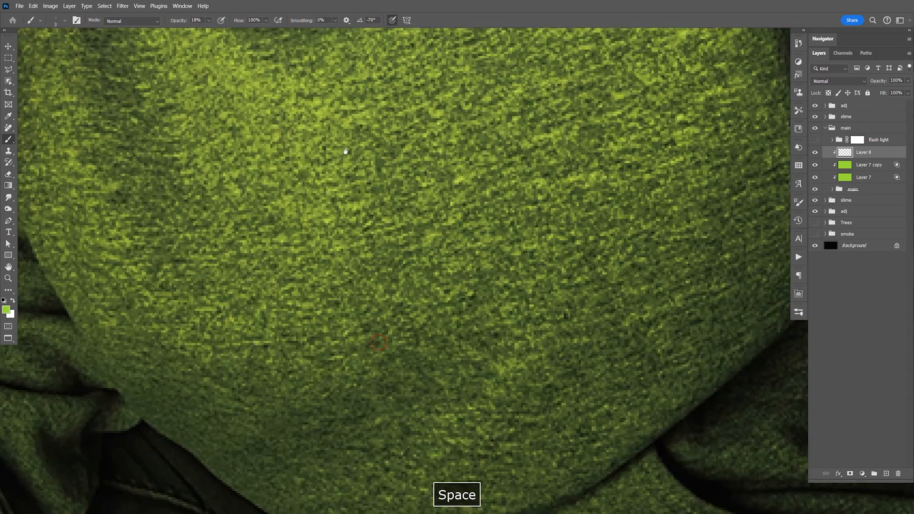
drag(424, 295, 387, 242)
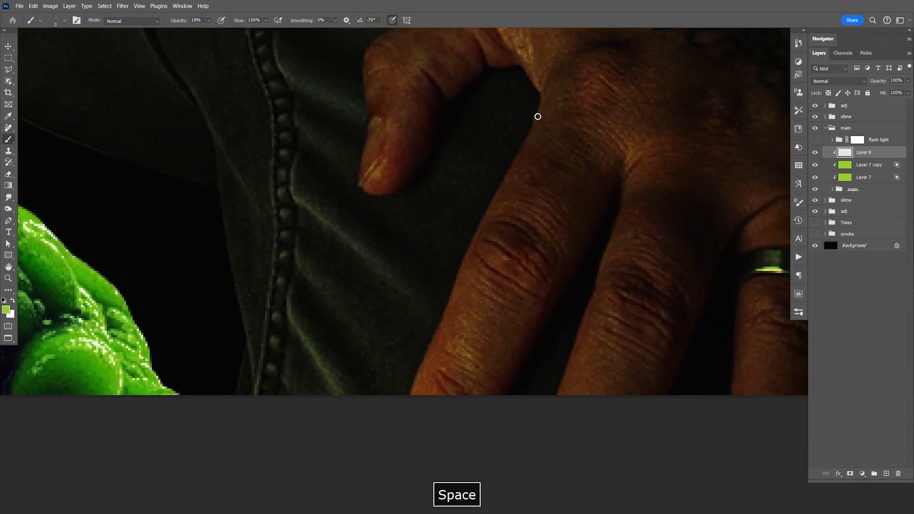
key(p)
click(543, 97)
drag(497, 195, 477, 229)
drag(450, 296, 428, 347)
click(410, 397)
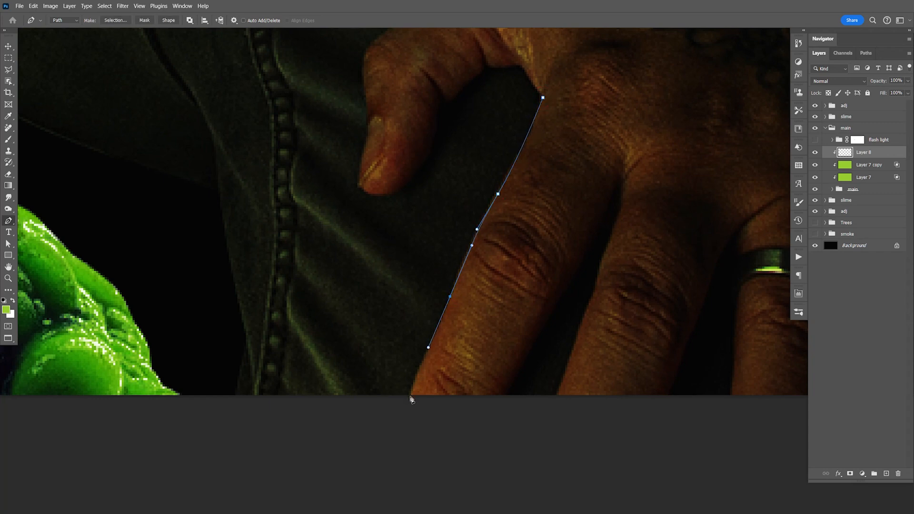
click(797, 258)
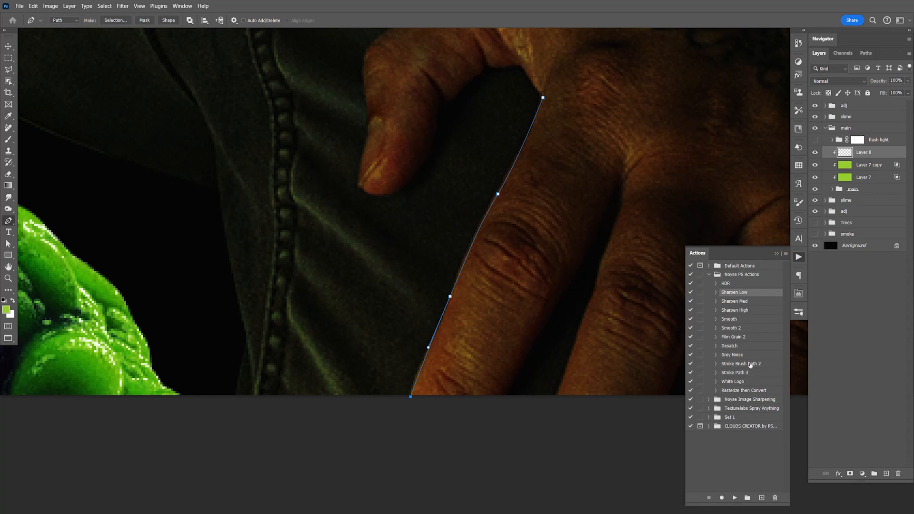
click(751, 364)
click(734, 497)
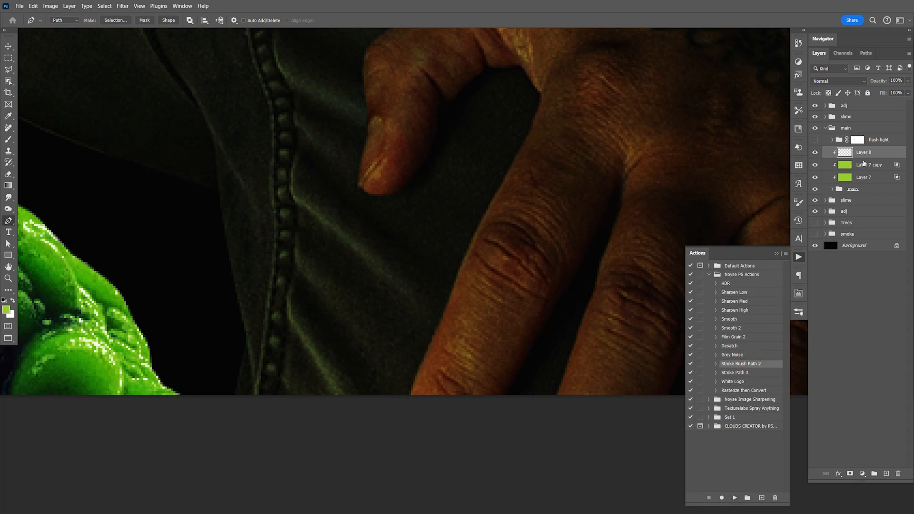
- Undo the faint green stroke along the resting hand's index finger
drag(626, 207, 576, 254)
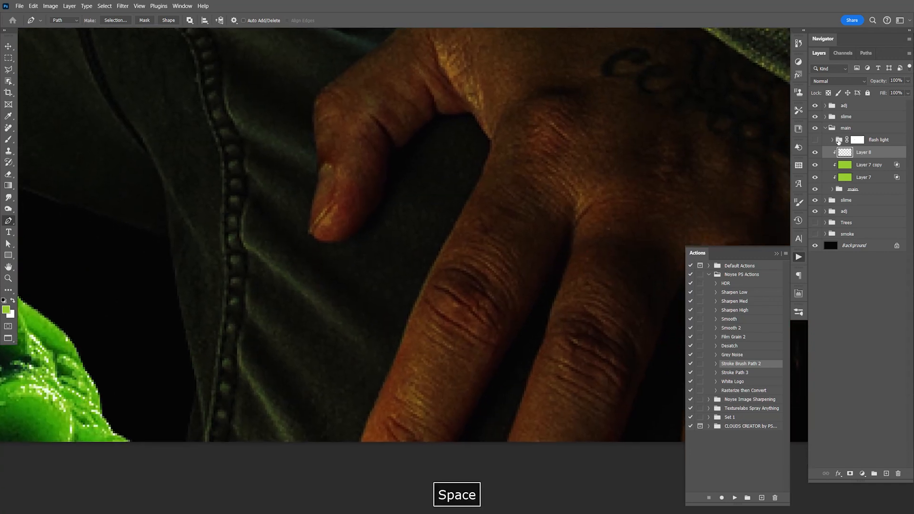
click(832, 79)
click(832, 92)
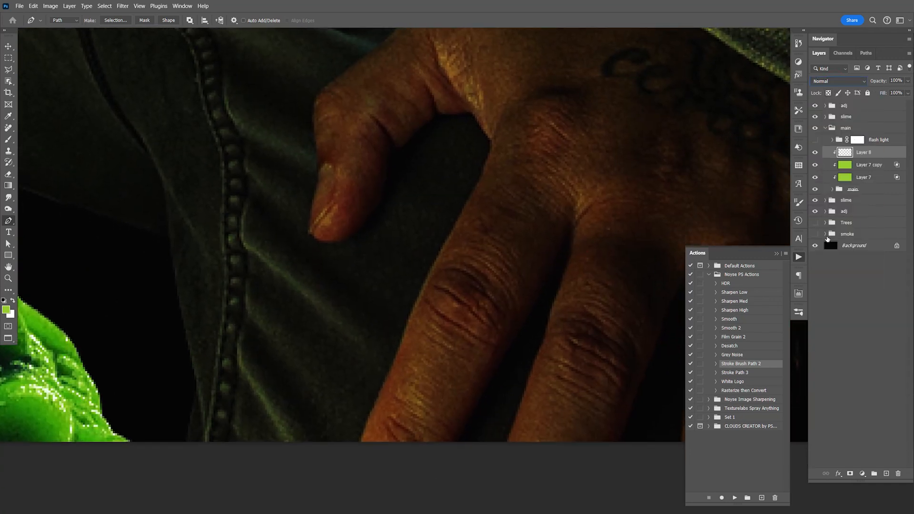
drag(439, 304, 473, 298)
key(ctrl+z)
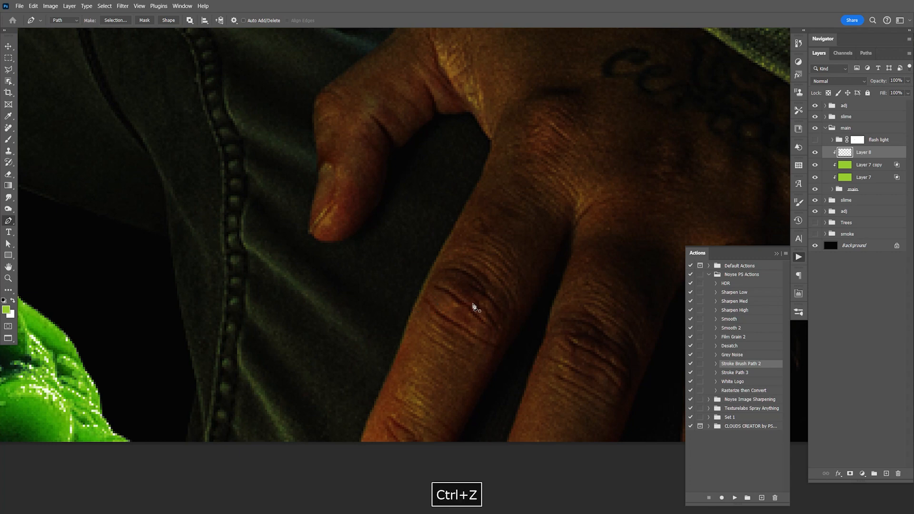
key(v)
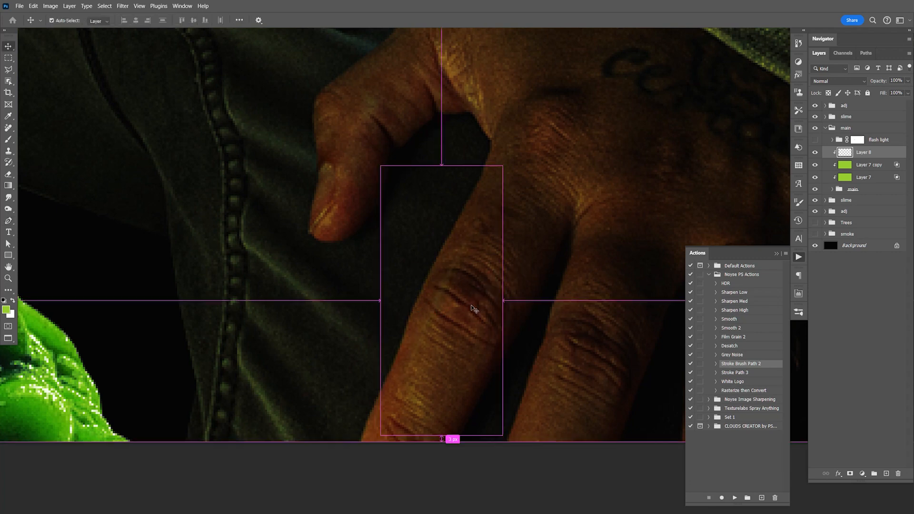
key(ctrl+z)
click(799, 258)
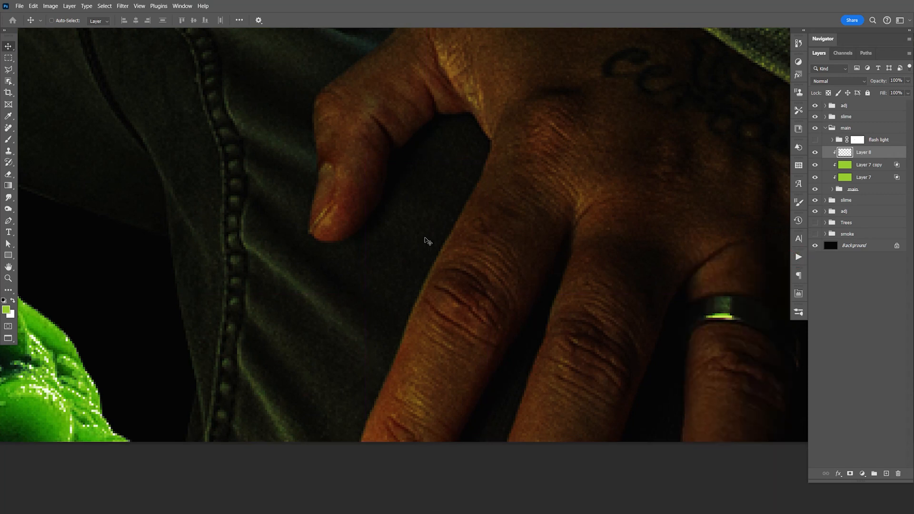
- Raise the brush opacity to 100%
key(b)
drag(209, 21, 265, 30)
click(208, 22)
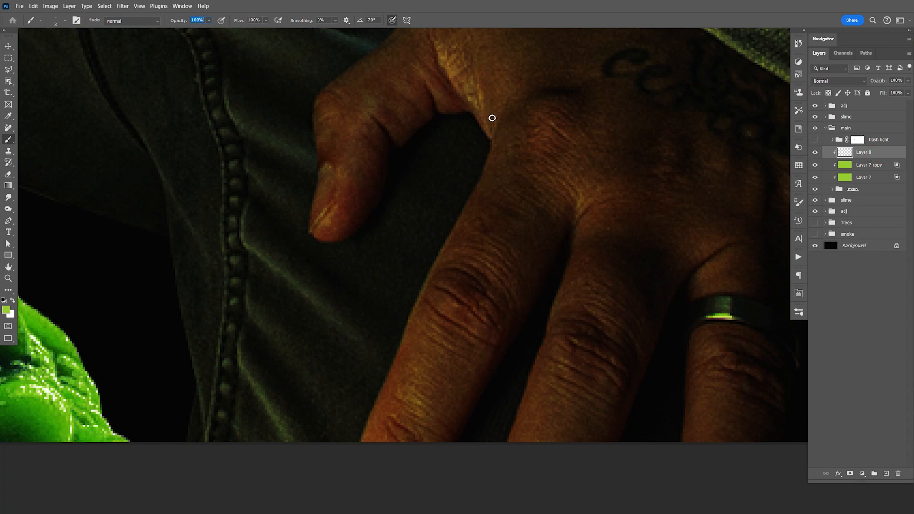
- Trace the slime-facing edge of the resting hand's index finger as a path and stroke it green with the Stroke Brush Path 2 action
key(p)
drag(486, 165, 475, 193)
drag(422, 294, 408, 330)
drag(379, 401, 363, 436)
key(space)
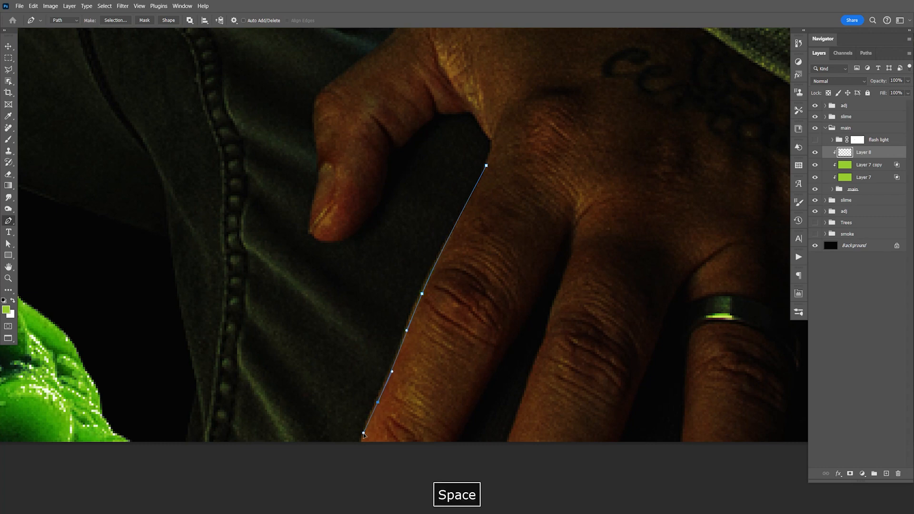
click(358, 451)
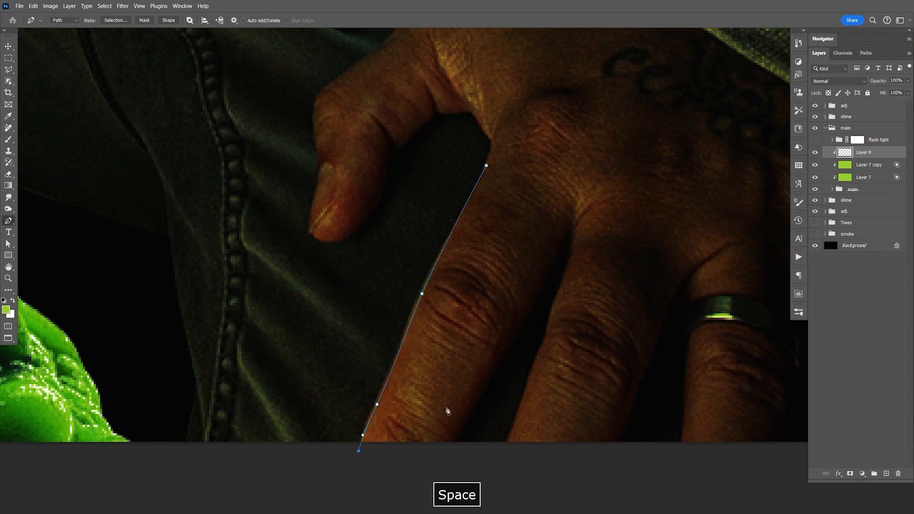
click(799, 257)
click(734, 498)
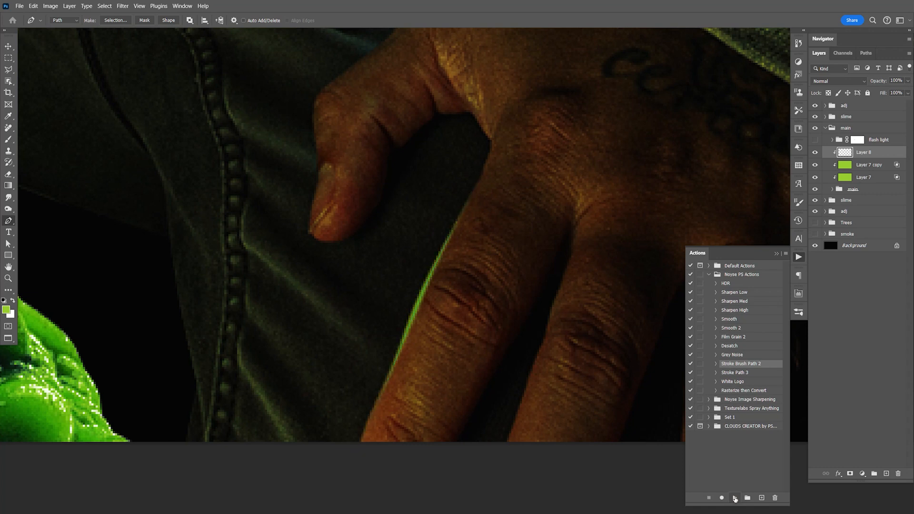
click(799, 257)
- Trace the slime-facing edge of the resting hand's middle finger as a path and stroke it with the green rim light
key(ctrl+1)
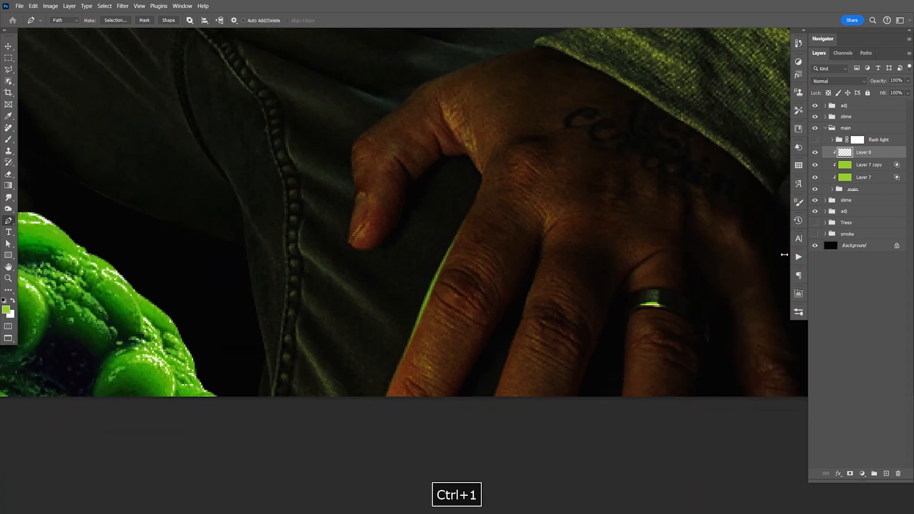
key(z)
drag(481, 295, 532, 323)
key(space)
drag(488, 293, 514, 327)
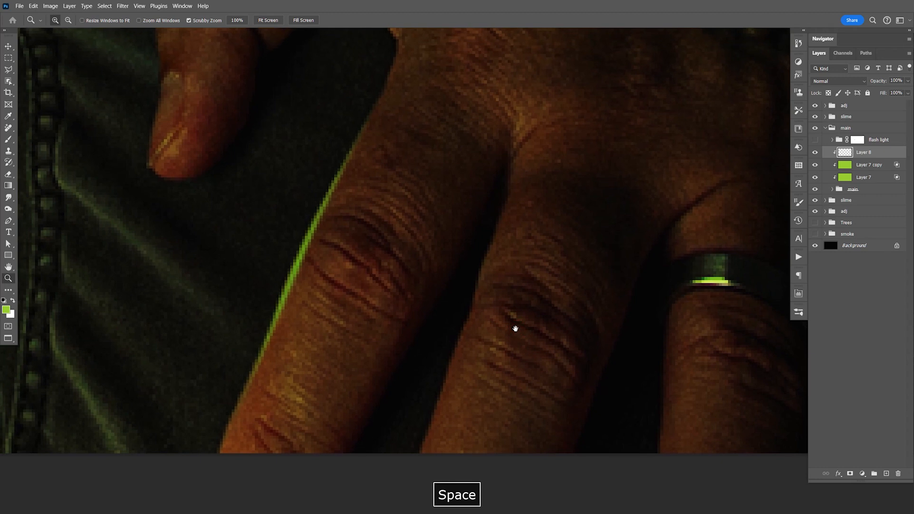
key(p)
click(510, 185)
click(476, 285)
click(427, 431)
click(420, 451)
click(417, 464)
click(798, 257)
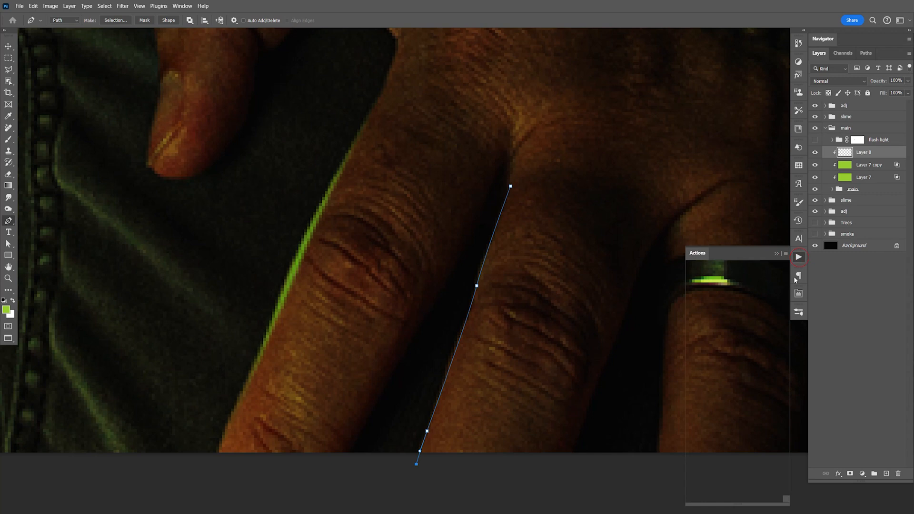
click(734, 497)
- Trace the resting hand's thumb and upper contour up towards the sleeve as a path and stroke it with the green rim light
key(space)
drag(568, 387, 516, 381)
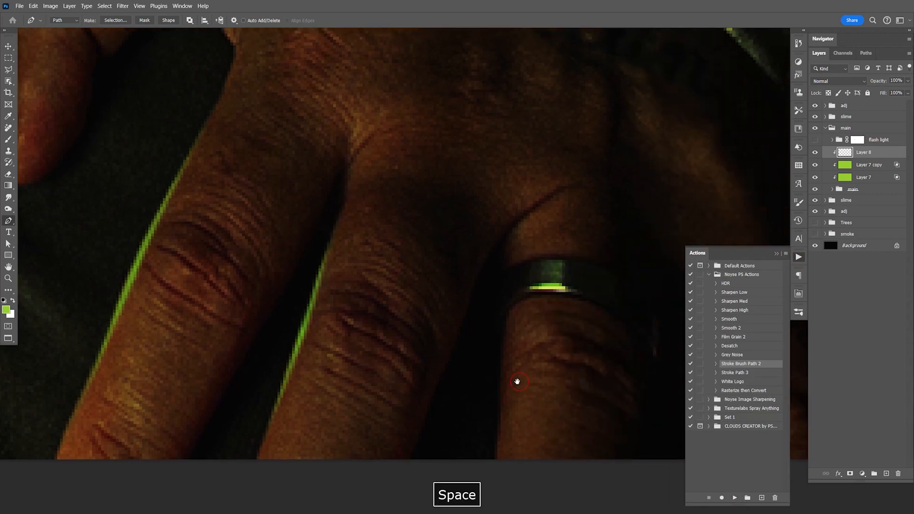
key(space)
drag(496, 293, 512, 323)
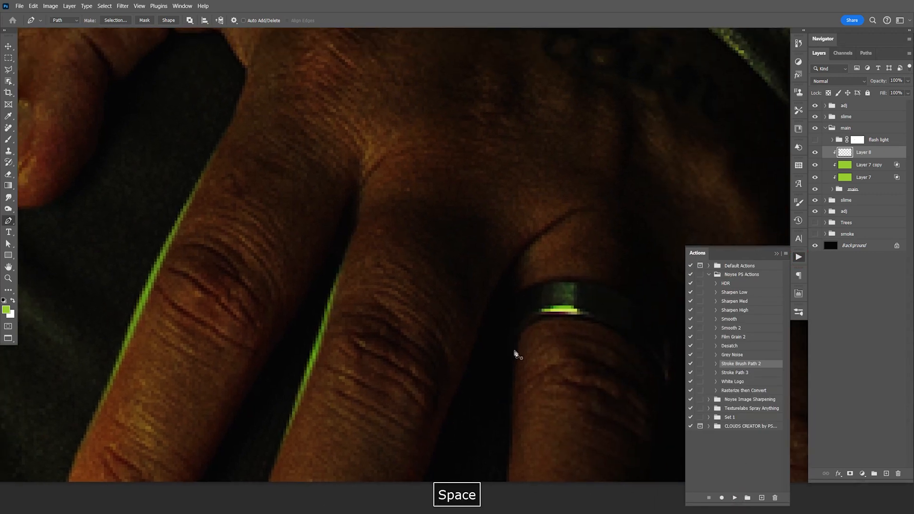
key(space)
drag(339, 241, 493, 339)
mouse_move(379, 289)
mouse_down()
mouse_move(531, 340)
mouse_move(567, 412)
mouse_up()
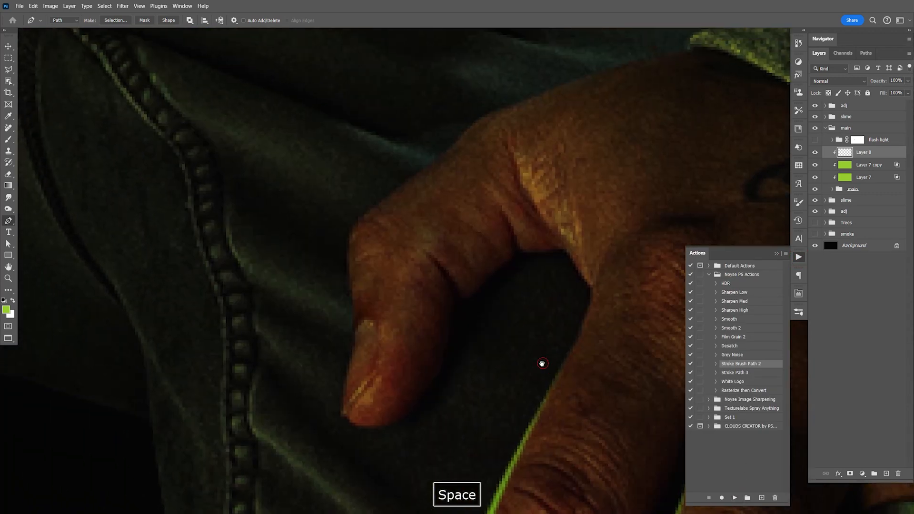
click(343, 406)
drag(355, 313, 352, 279)
drag(359, 224, 385, 197)
drag(452, 149, 466, 132)
drag(511, 105, 548, 93)
key(space)
drag(658, 58, 687, 48)
click(735, 497)
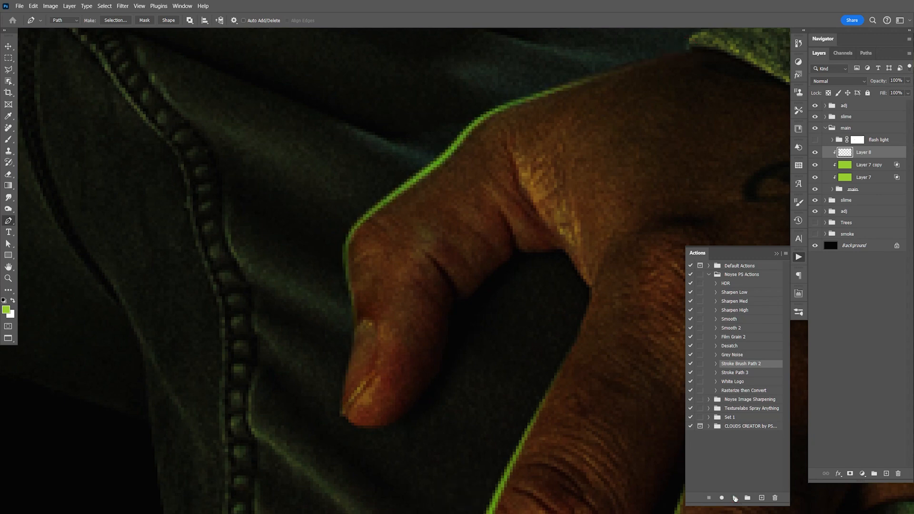
- Trace the underside of the raised hand's lowest finger as a path and stroke it green with the Stroke Brush Path 2 action
key(space)
mouse_move(553, 292)
mouse_down()
mouse_move(551, 276)
mouse_move(531, 299)
mouse_move(506, 302)
mouse_move(498, 287)
mouse_move(562, 343)
mouse_move(563, 322)
mouse_move(557, 330)
mouse_up()
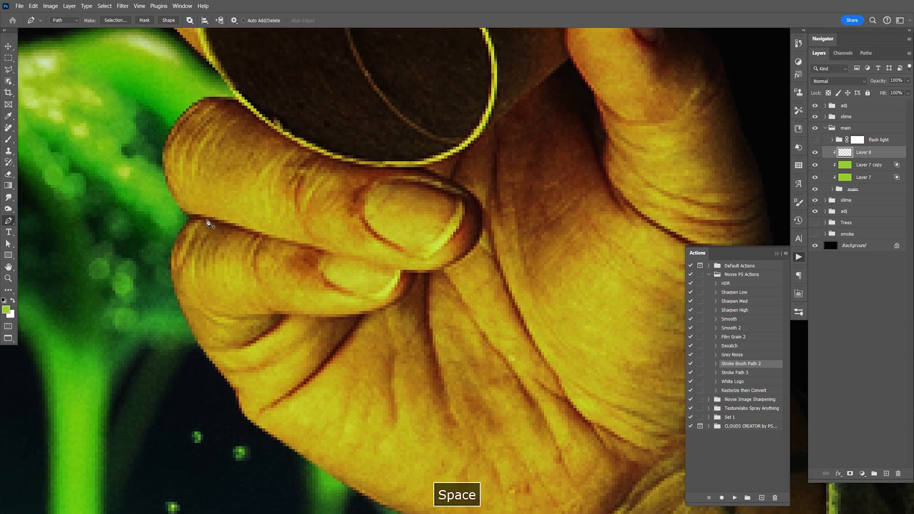
click(212, 314)
drag(357, 315, 419, 273)
click(735, 498)
- Trace the underside and tip of the raised hand's finger just below the flashlight and stroke the path green
click(196, 217)
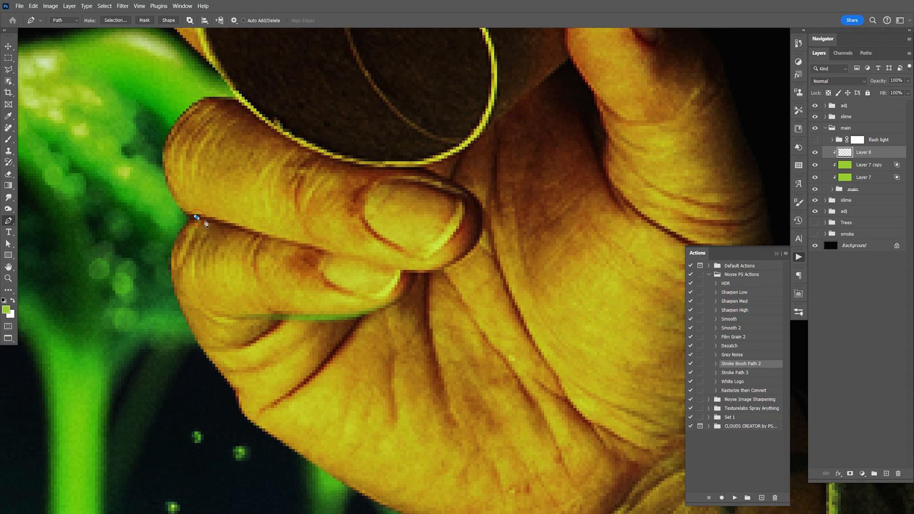
drag(388, 265, 414, 272)
drag(470, 250, 482, 234)
click(484, 218)
click(735, 498)
- Add a new clipped layer between the rim light layer and the Linear Dodge copy, and swap the foreground colour to white
key(space)
drag(630, 96, 565, 305)
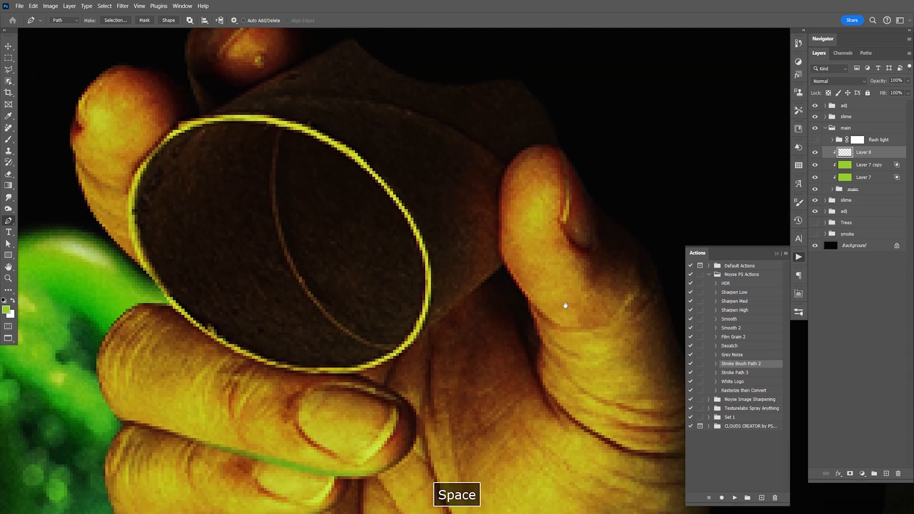
key(ctrl+1)
key(space)
drag(542, 325, 442, 257)
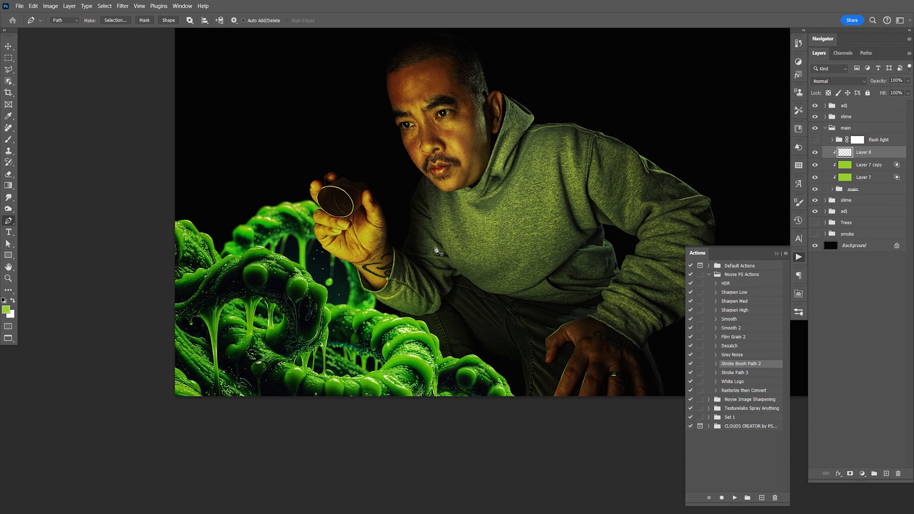
click(863, 168)
click(886, 474)
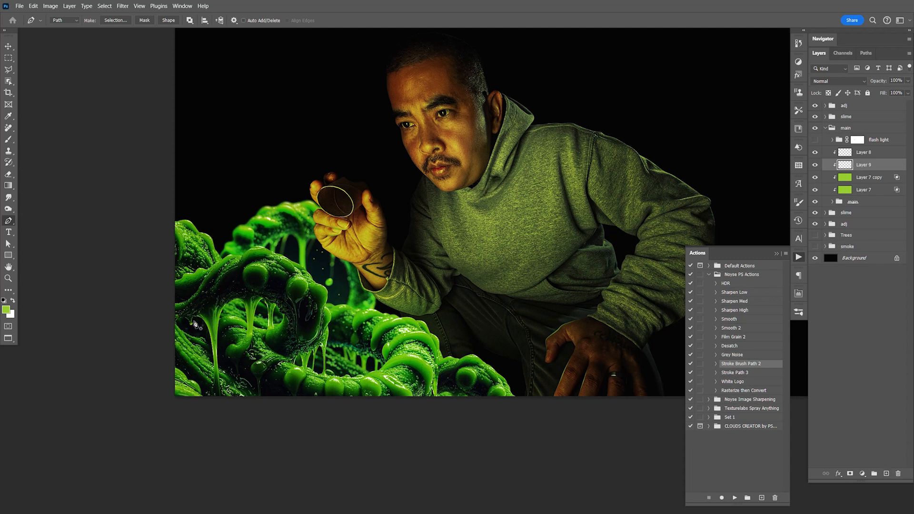
key(x)
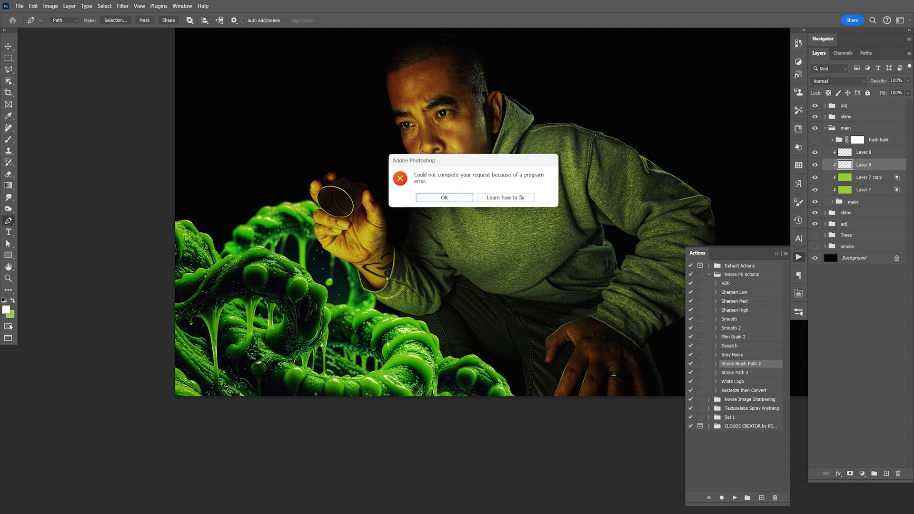
click(456, 199)
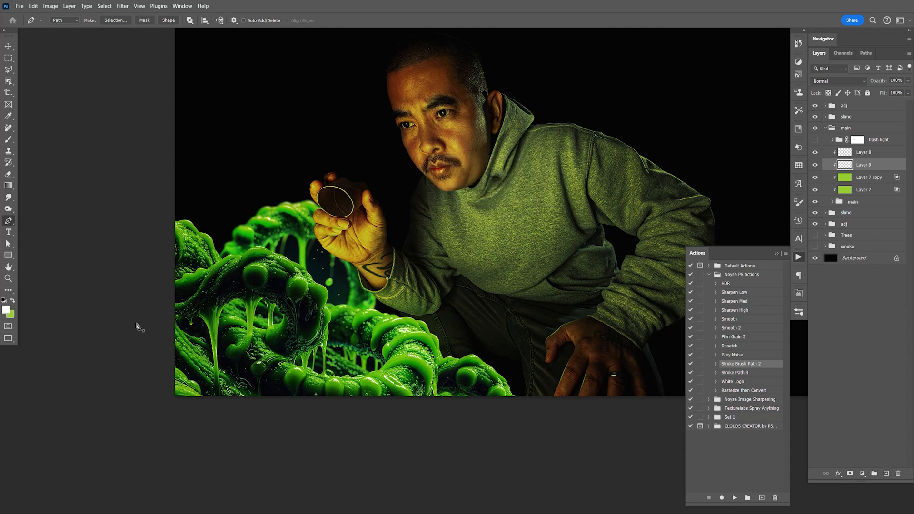
- Set the foreground colour to black (000000), put away the Actions panel and save the document
click(6, 310)
drag(620, 173, 565, 222)
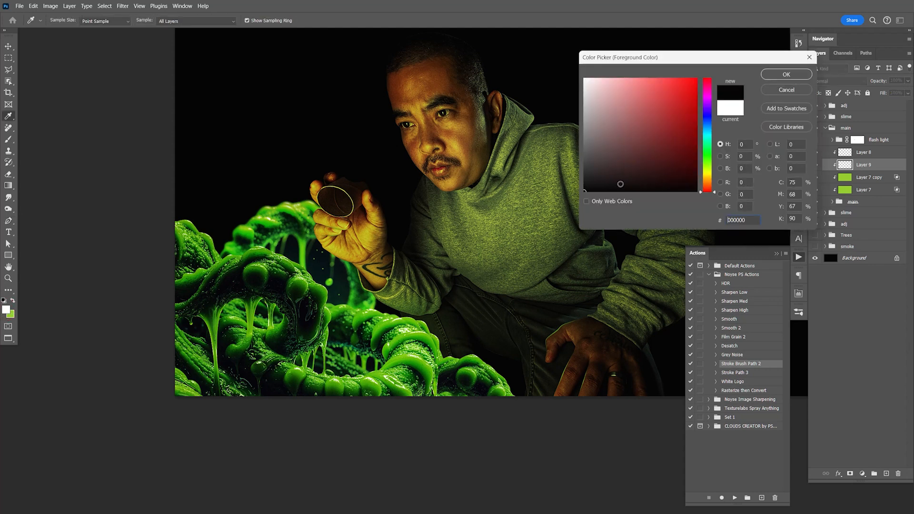
click(786, 75)
key(p)
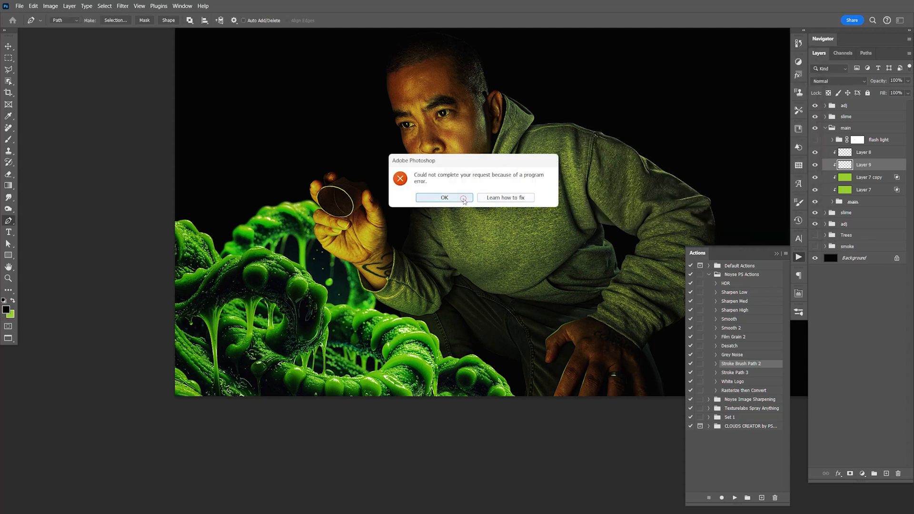
click(444, 197)
click(799, 258)
key(ctrl+s)
- Paint black over the raised hand, flashlight opening and wrist on Layer 9 with an enlarged brush
key(z)
mouse_move(355, 245)
mouse_down()
mouse_move(387, 254)
mouse_move(364, 244)
mouse_up()
key(b)
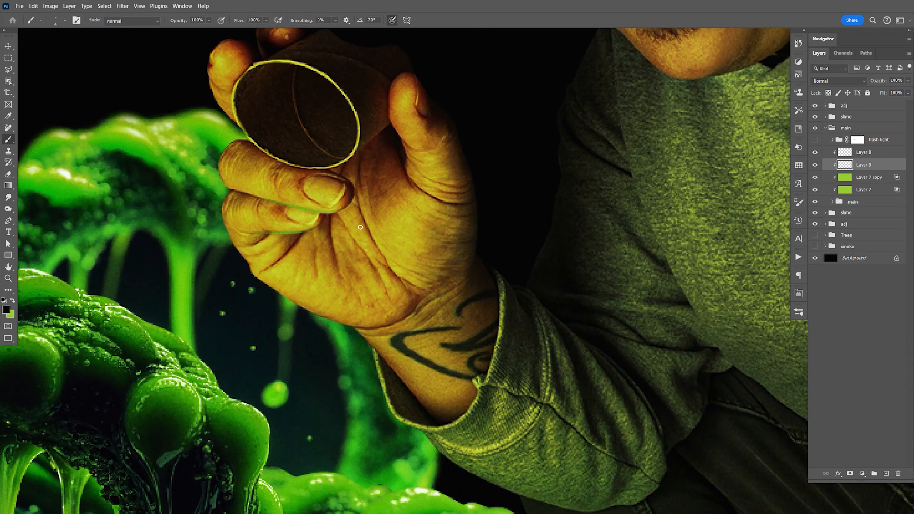
key(bracketright)
key(bracketright)
key(space)
drag(469, 259, 517, 328)
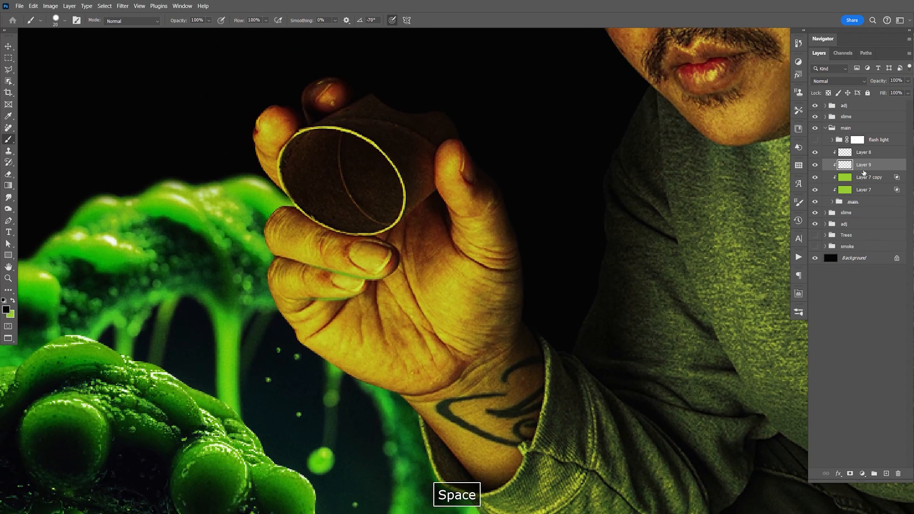
mouse_move(300, 236)
mouse_down()
mouse_move(286, 240)
mouse_move(281, 224)
mouse_move(315, 250)
mouse_move(457, 263)
mouse_up()
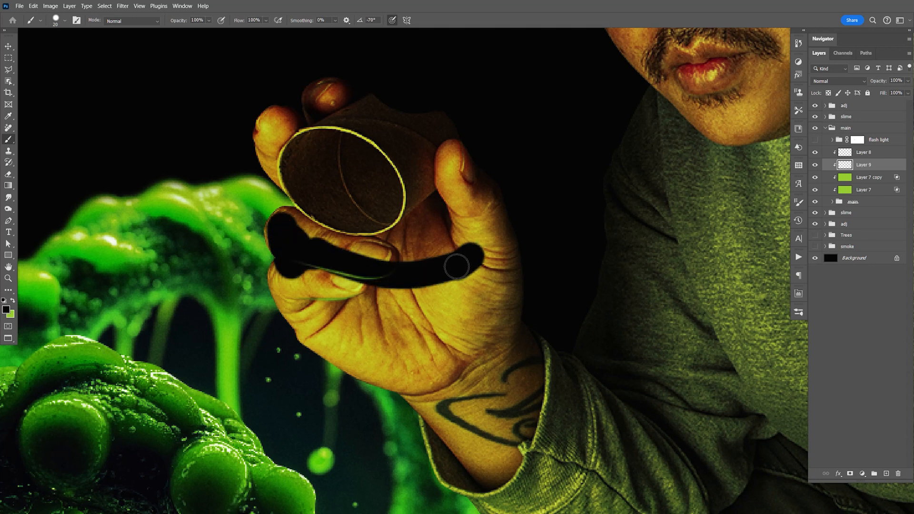
key(bracketright)
mouse_move(460, 214)
mouse_down()
mouse_move(463, 180)
mouse_move(487, 232)
mouse_move(489, 300)
mouse_move(504, 342)
mouse_move(508, 402)
mouse_move(494, 451)
mouse_move(321, 331)
mouse_move(474, 364)
mouse_move(434, 245)
mouse_move(337, 269)
mouse_move(284, 227)
mouse_move(284, 108)
mouse_move(272, 122)
mouse_move(451, 162)
mouse_move(356, 231)
mouse_move(312, 230)
mouse_move(319, 205)
mouse_move(306, 265)
mouse_up()
mouse_move(419, 396)
mouse_down()
mouse_move(469, 374)
mouse_move(500, 380)
mouse_move(508, 367)
mouse_move(484, 354)
mouse_up()
key(space)
- Adjust Layer 9's Blend If for the underlying layer to 0/109 for shadows and 31/230 for highlights
double_click(891, 165)
drag(727, 301, 670, 309)
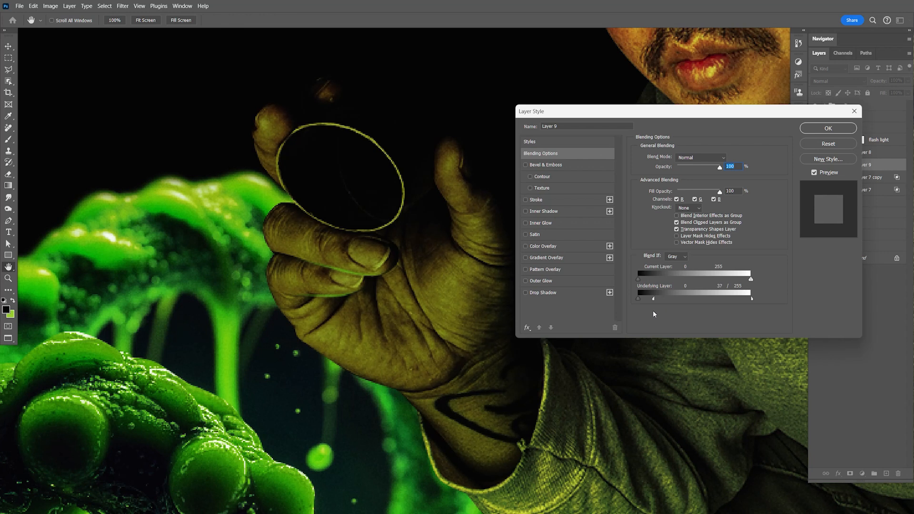
drag(651, 313, 725, 301)
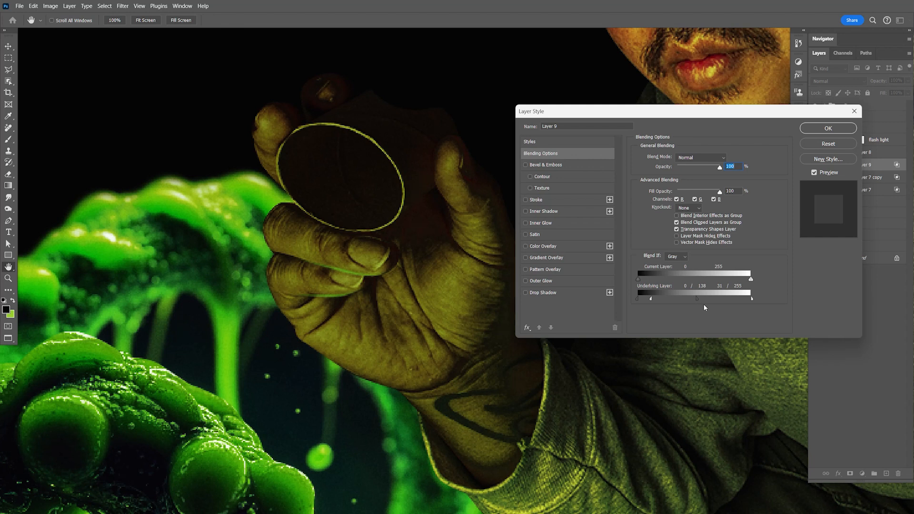
mouse_move(753, 298)
mouse_down()
mouse_move(730, 301)
mouse_move(740, 302)
mouse_up()
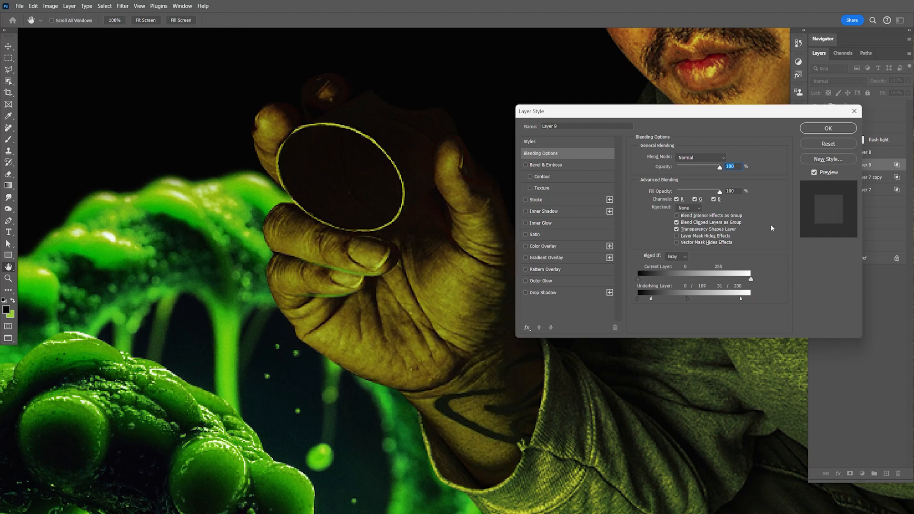
click(828, 128)
key(ctrl+1)
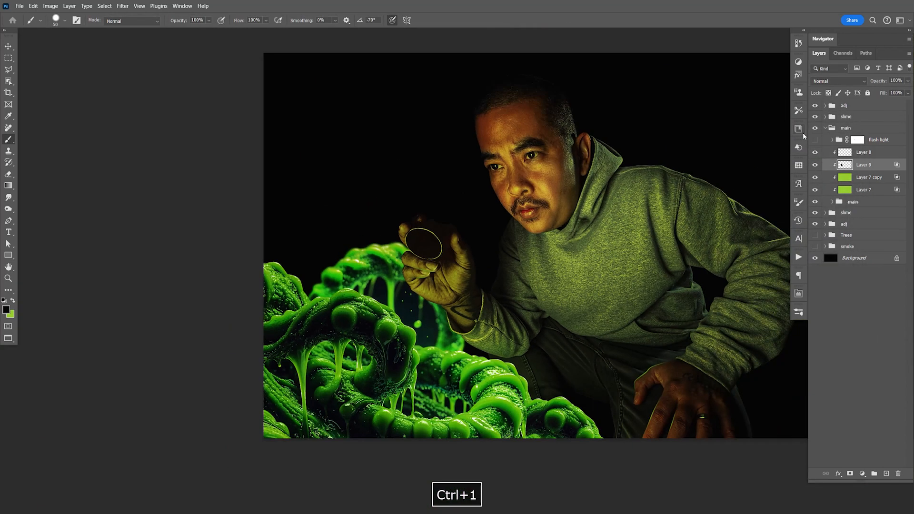
key(space)
drag(547, 304, 544, 303)
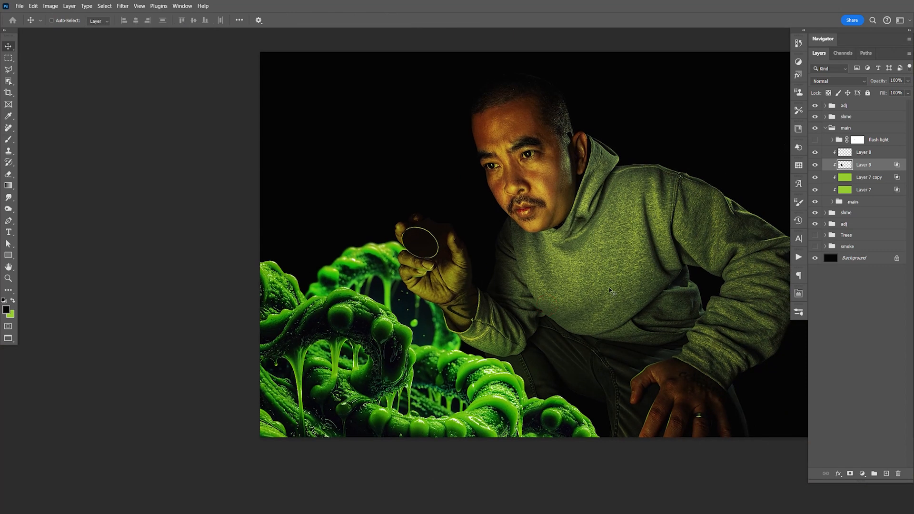
- Try Soft Light blending on Layer 9, compare the layer on and off, and return it to Normal
click(816, 166)
click(816, 166)
click(836, 81)
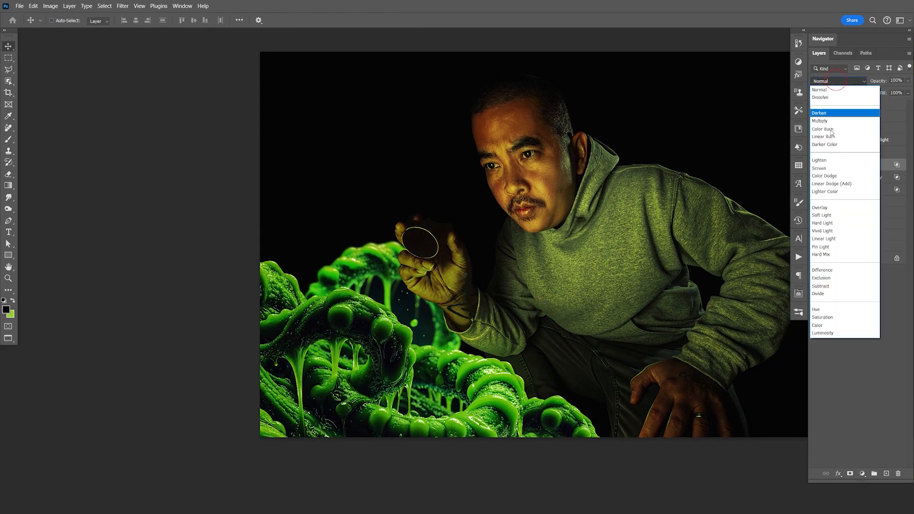
click(826, 214)
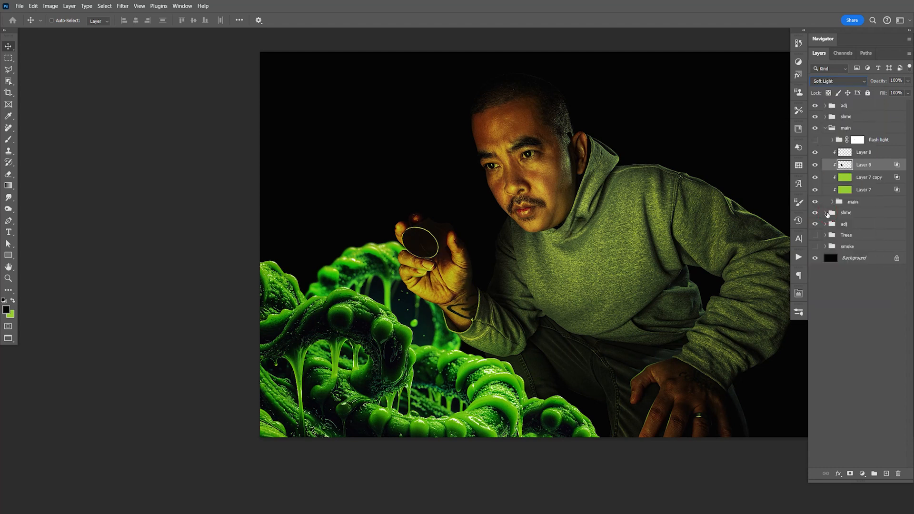
key(ctrl+s)
click(816, 167)
click(815, 168)
click(850, 84)
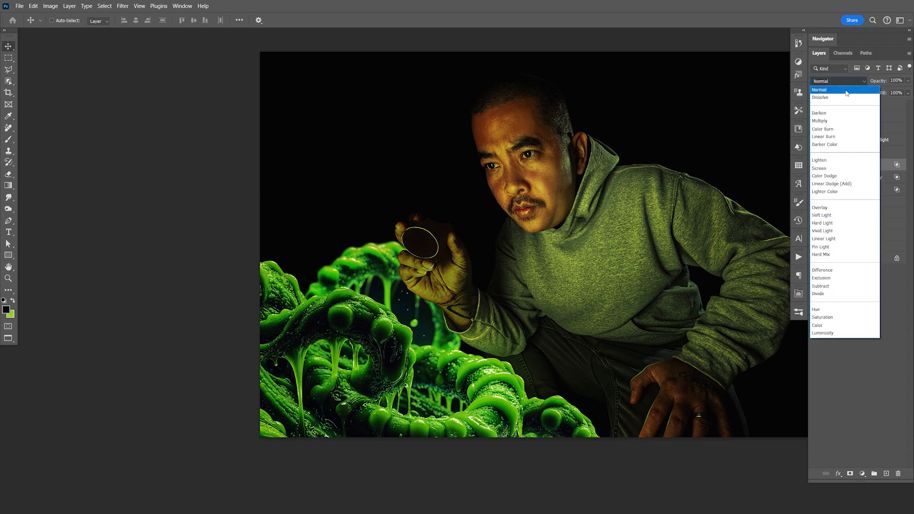
click(848, 89)
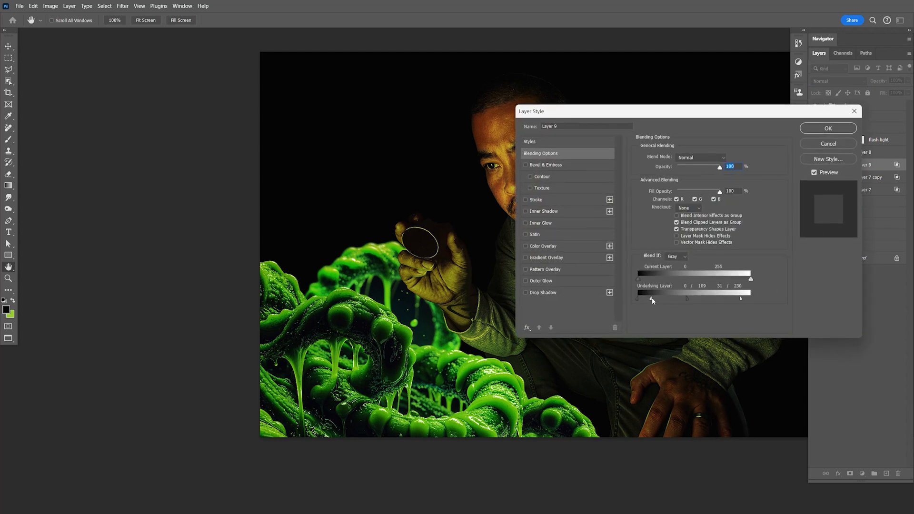
- Reset Layer 9's underlying Blend If range, lower the layer's opacity to 13% and save the document
drag(652, 298, 765, 299)
drag(690, 301, 626, 295)
click(826, 130)
drag(908, 81, 871, 93)
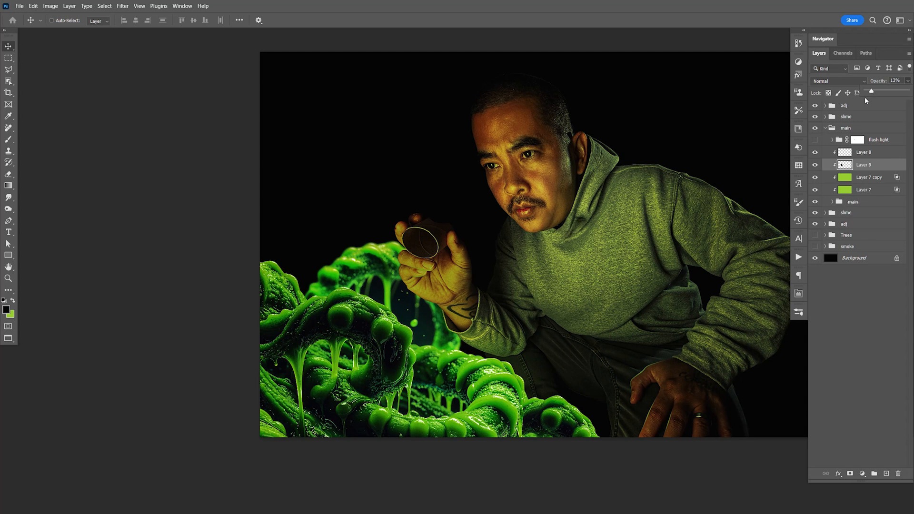
key(ctrl+s)
key(space)
drag(547, 324, 544, 322)
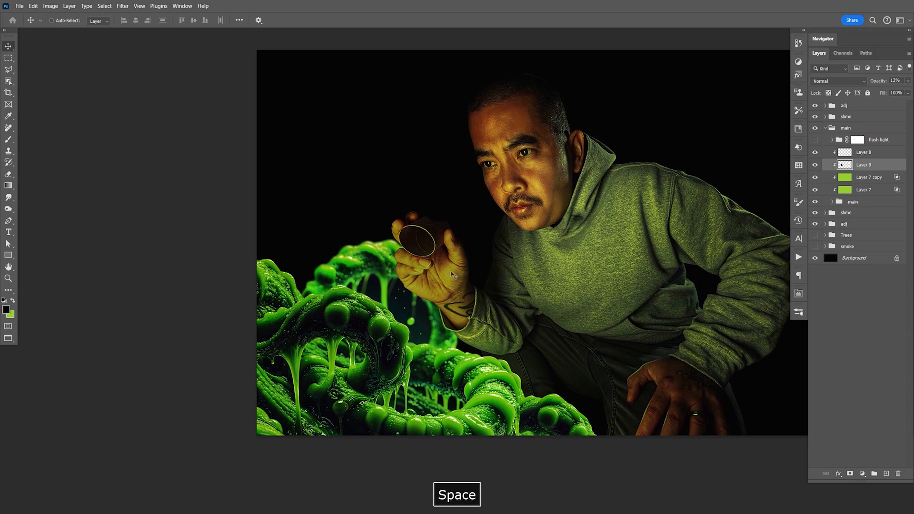
drag(597, 365, 608, 343)
key(ctrl+s)
key(space)
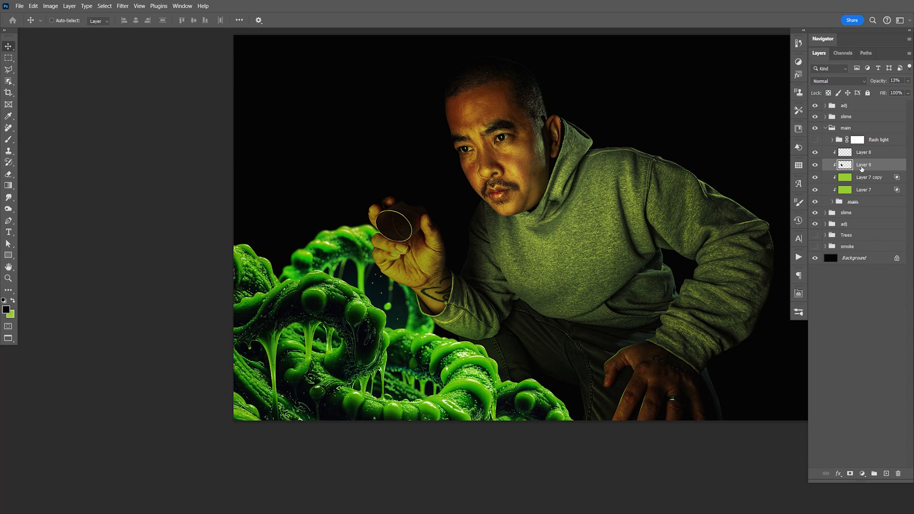
- Add a clipped layer above Layer 9 named "green glow" and rename Layer 8 to "rim/highlights"
click(886, 474)
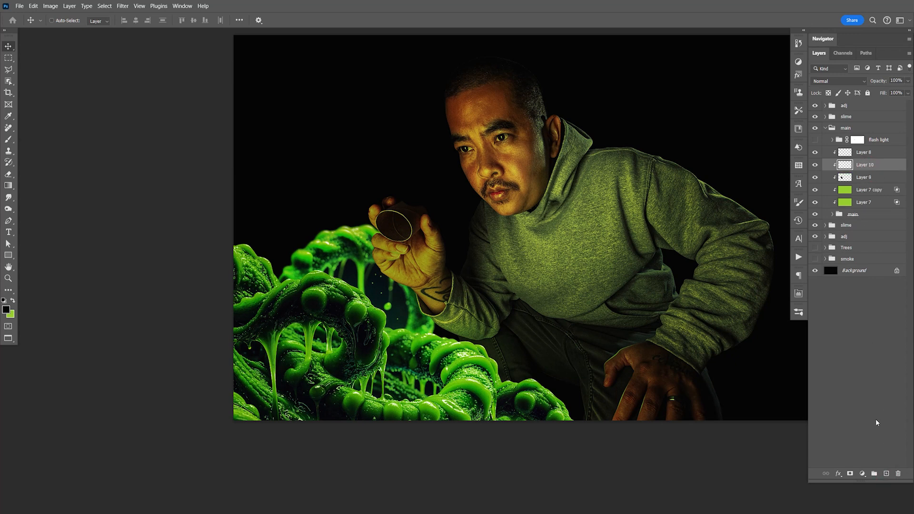
double_click(864, 153)
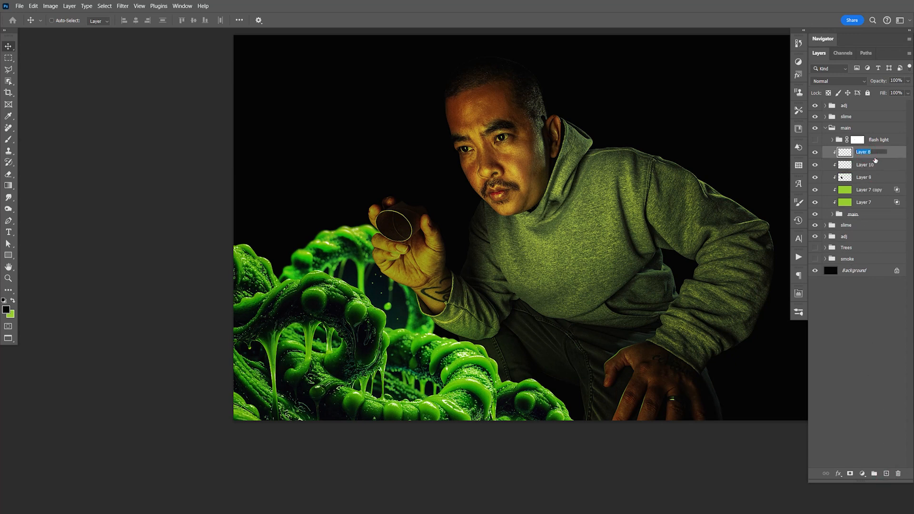
text(rim/highlights)
key(Return)
double_click(870, 165)
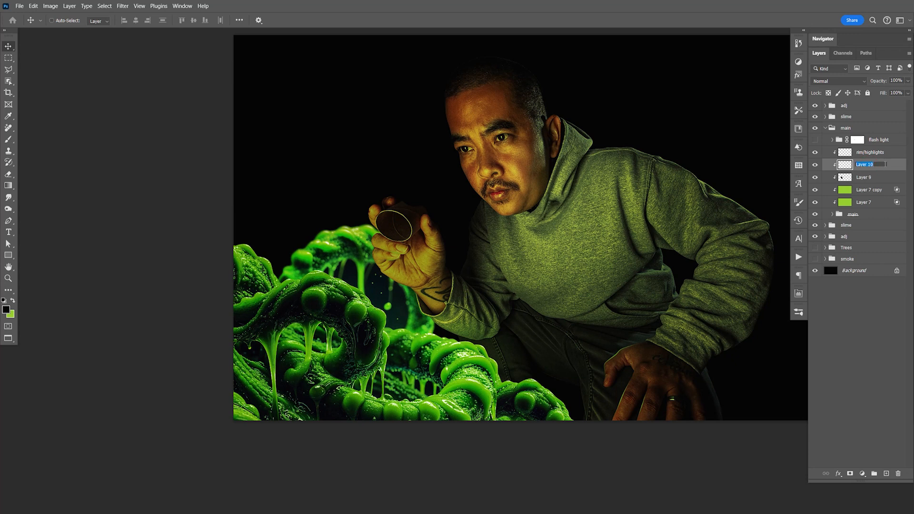
text(oreen glow)
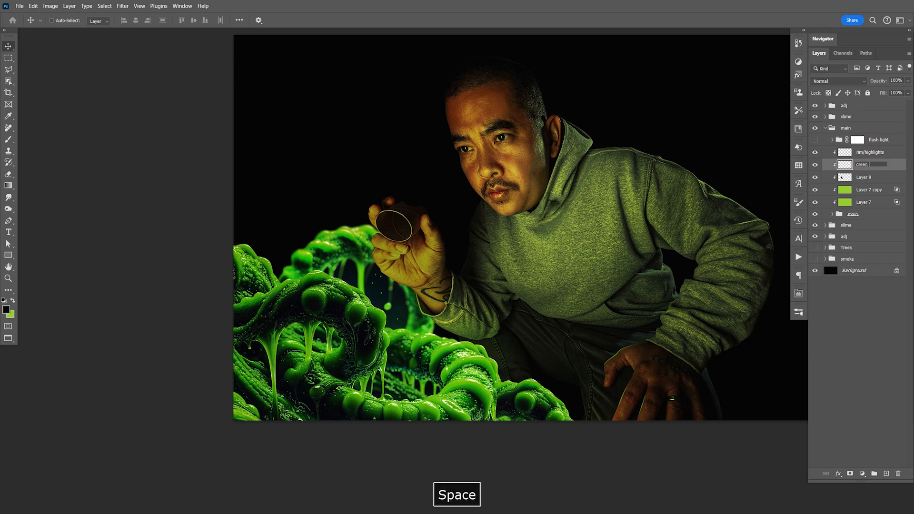
key(Return)
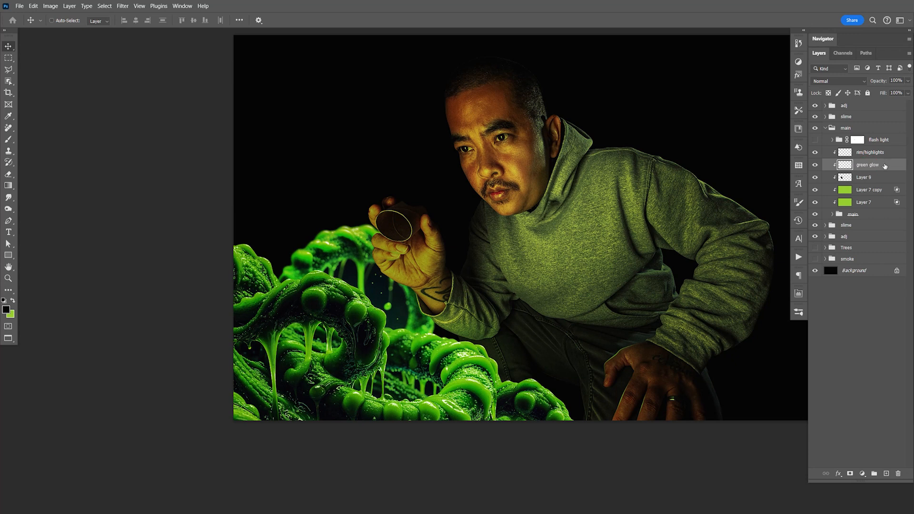
- Swap the brush colour to green with 33% opacity and set the green glow layer to Soft Light
key(z)
drag(618, 362, 667, 382)
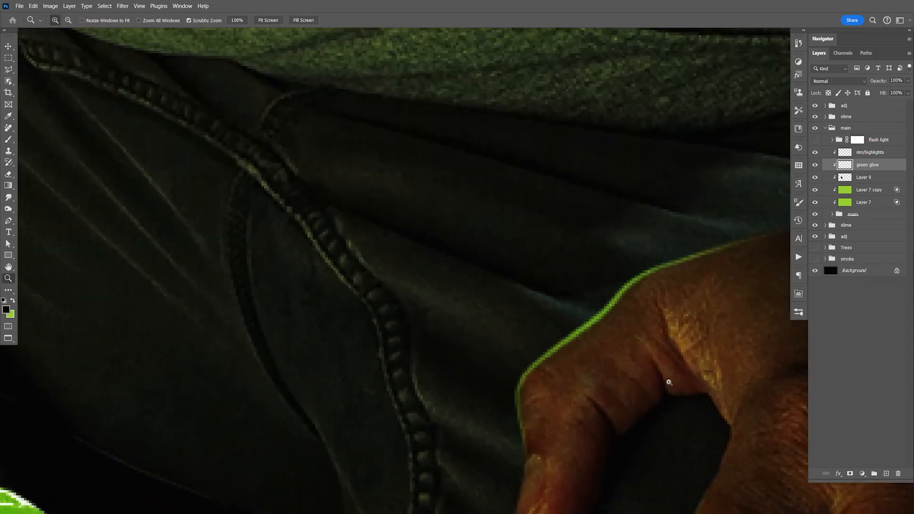
key(space)
drag(705, 423, 631, 381)
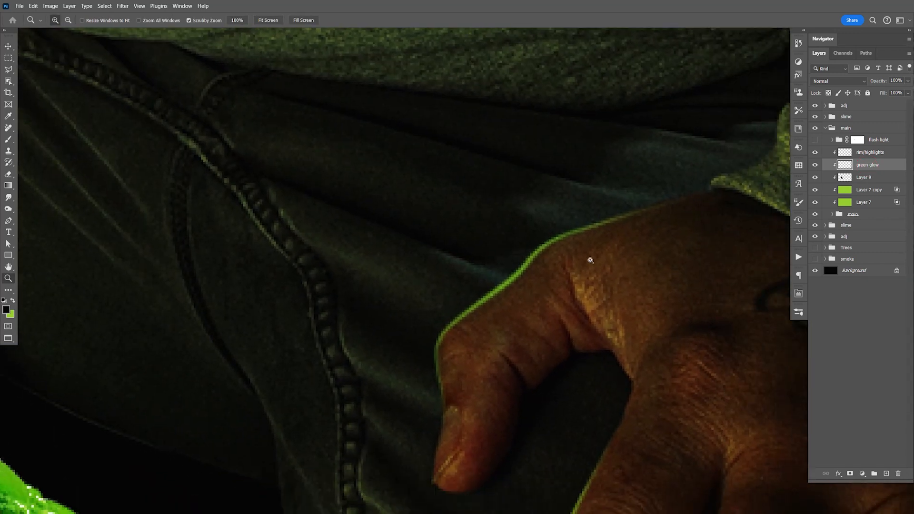
key(b)
key(x)
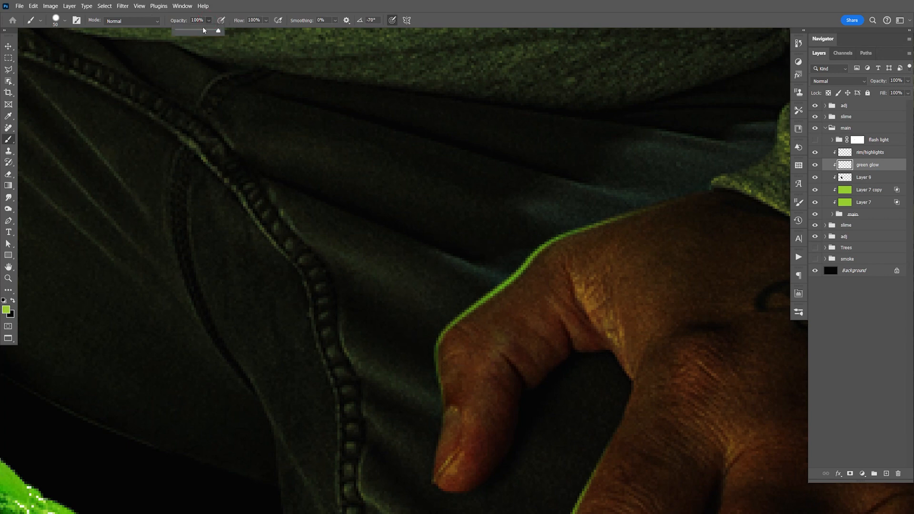
click(171, 22)
click(843, 80)
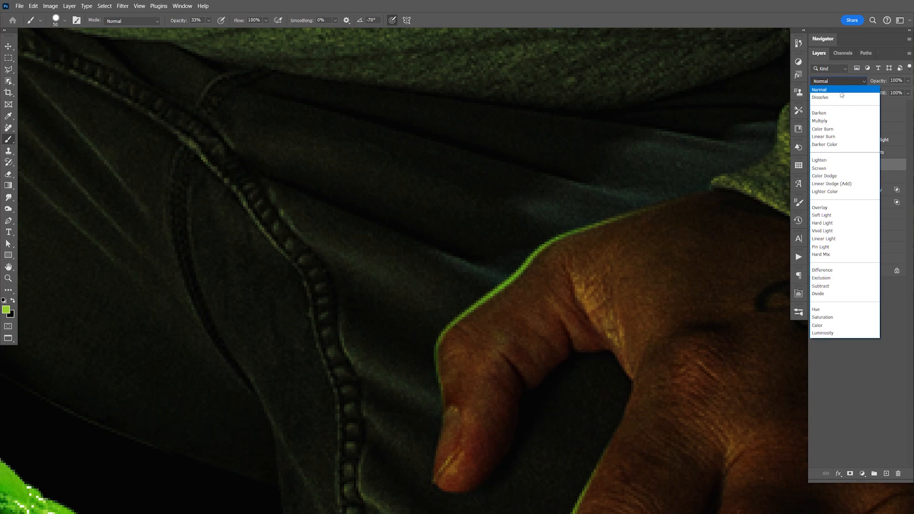
click(824, 215)
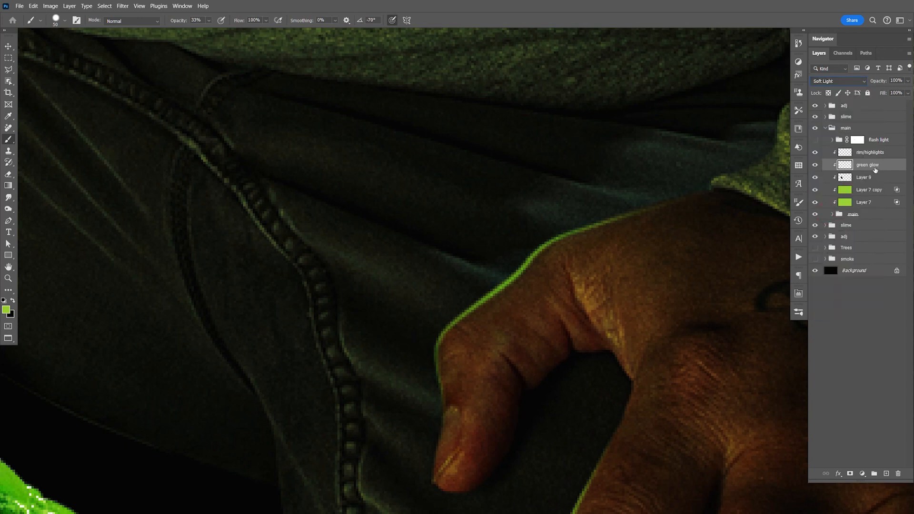
key(Return)
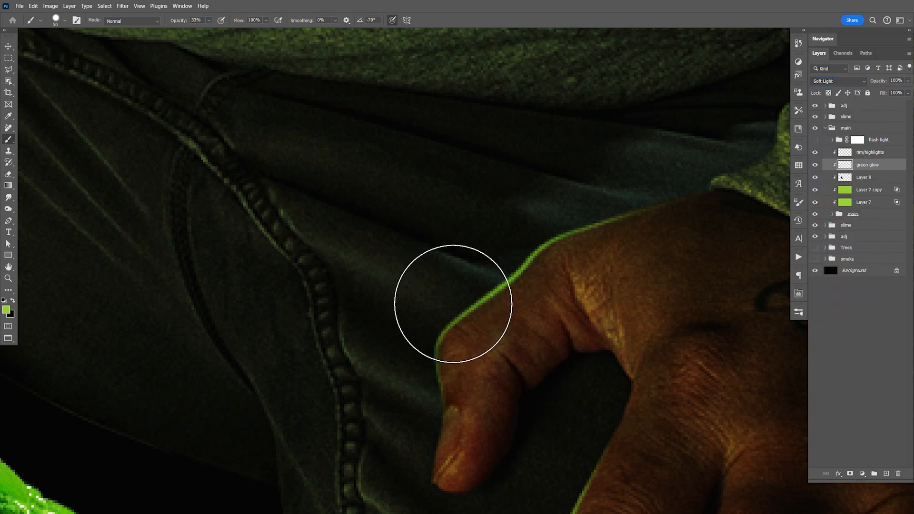
- Paint green glow inside the rim of the resting hand's thumb and first two fingers with a smaller brush at full opacity
key([)
key([)
key([)
key([)
key([)
key([)
key([)
key([)
key([)
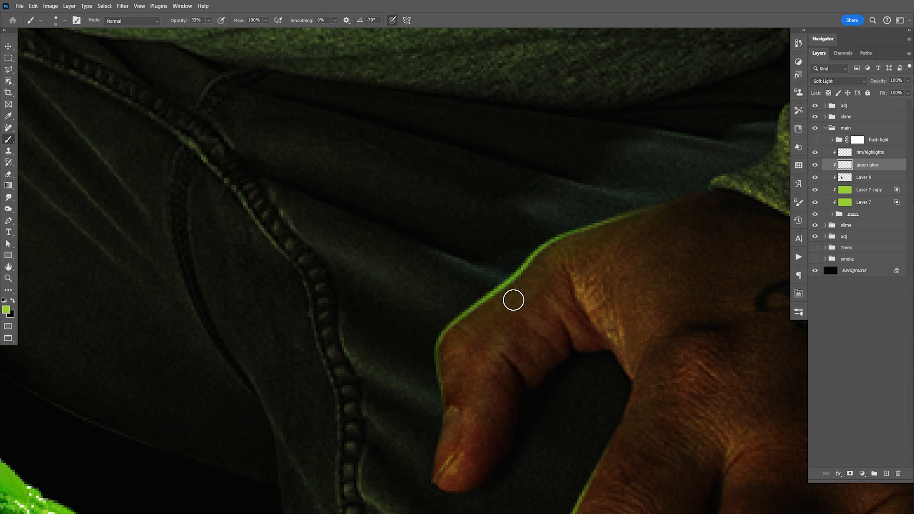
click(209, 20)
drag(210, 30, 240, 30)
mouse_move(454, 388)
mouse_down()
mouse_move(456, 338)
mouse_move(531, 285)
mouse_move(506, 303)
mouse_move(550, 257)
mouse_move(678, 205)
mouse_up()
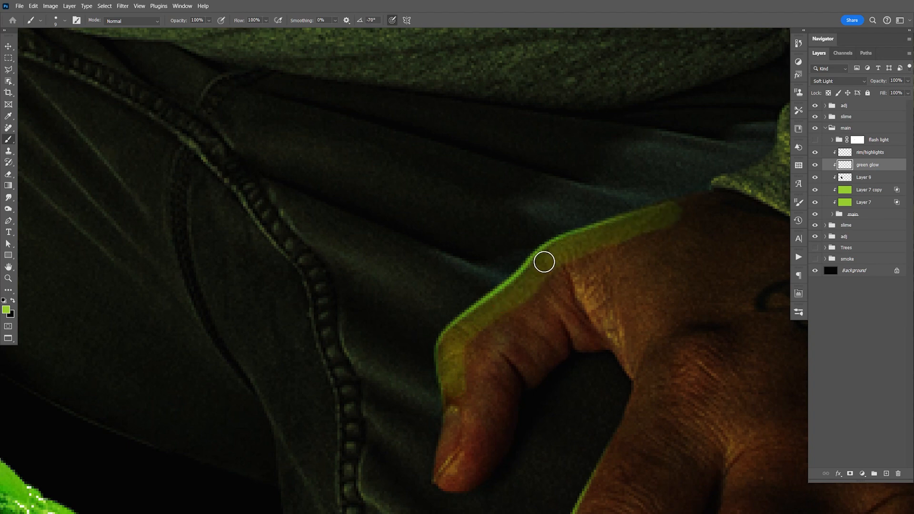
key(space)
drag(524, 348, 457, 211)
mouse_move(430, 443)
mouse_down()
mouse_move(491, 301)
mouse_move(543, 206)
mouse_up()
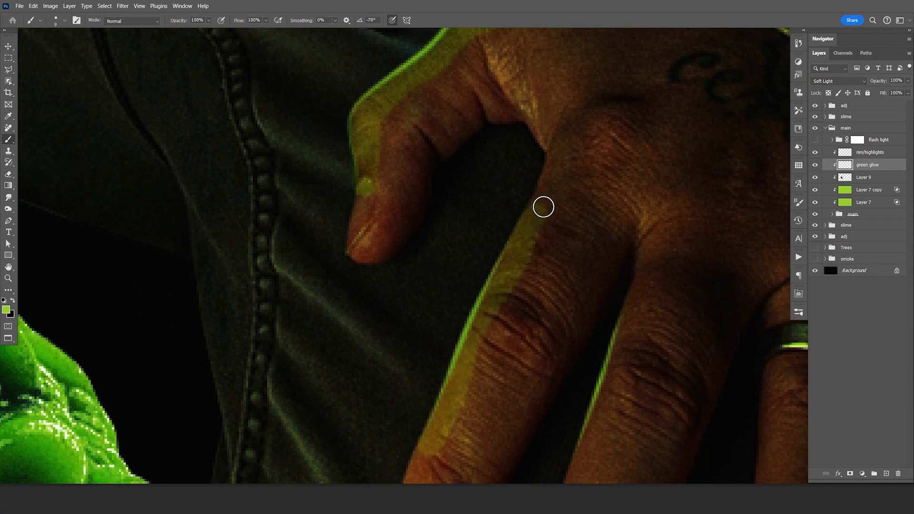
mouse_move(645, 306)
mouse_down()
mouse_move(627, 327)
mouse_move(578, 470)
mouse_up()
- Fade the inner edge of the green glow along the resting hand's thumb with a soft 45 px eraser
key(space)
drag(512, 268, 462, 422)
key(e)
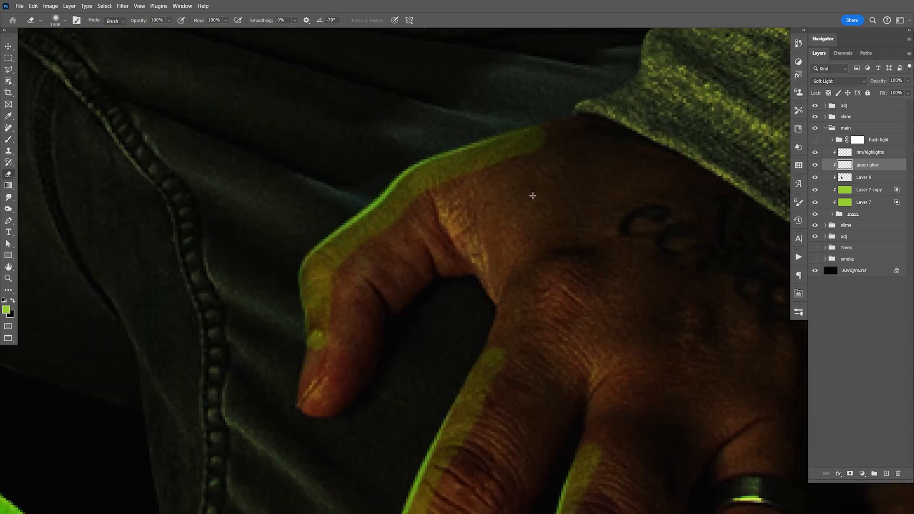
key(bracketleft)
key(bracketleft)
key(bracketleft)
key(bracketleft)
key(bracketleft)
key(bracketleft)
key(bracketleft)
key(bracketleft)
key(bracketleft)
key(bracketleft)
key(bracketleft)
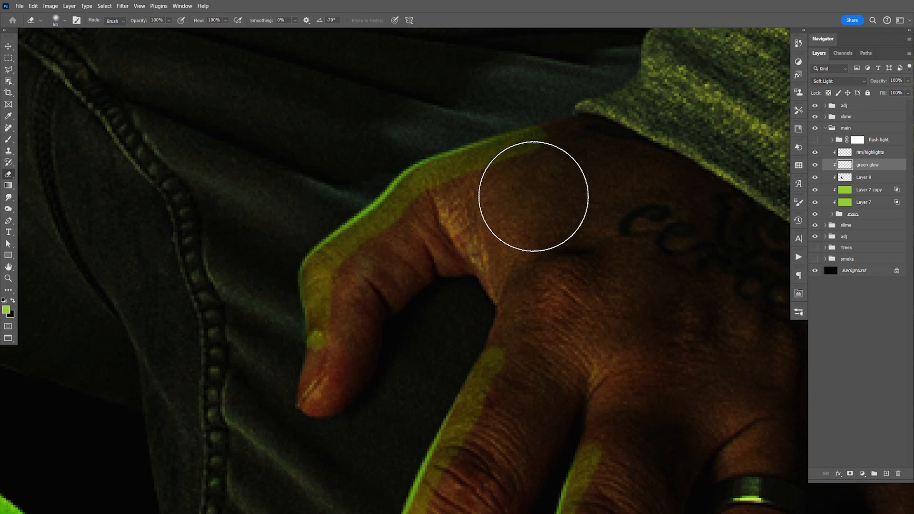
key(bracketleft)
key(bracketleft)
mouse_move(537, 196)
mouse_down()
mouse_move(557, 177)
mouse_move(518, 202)
mouse_move(436, 229)
mouse_move(398, 278)
mouse_move(373, 286)
mouse_move(350, 370)
mouse_move(390, 288)
mouse_up()
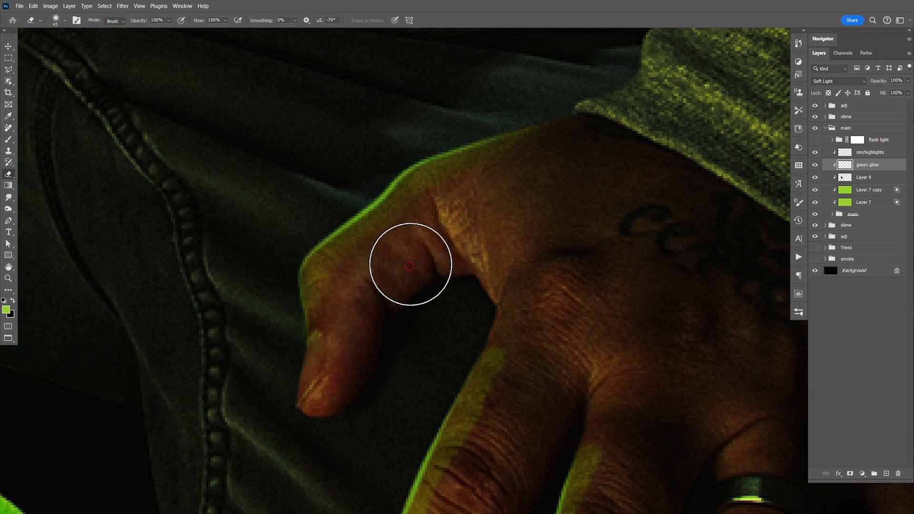
- Fade the inner edge of the green glow on the resting hand's fingers with the eraser and save the document
key(space)
drag(522, 248, 531, 77)
mouse_move(534, 220)
mouse_down()
mouse_move(488, 285)
mouse_move(465, 384)
mouse_move(436, 442)
mouse_move(493, 439)
mouse_move(588, 459)
mouse_move(613, 409)
mouse_move(657, 265)
mouse_move(664, 269)
mouse_up()
key(ctrl+minus)
key(ctrl+minus)
key(ctrl+minus)
key(ctrl+minus)
key(ctrl+minus)
key(ctrl+s)
key(v)
drag(578, 237, 587, 255)
key(ctrl+s)
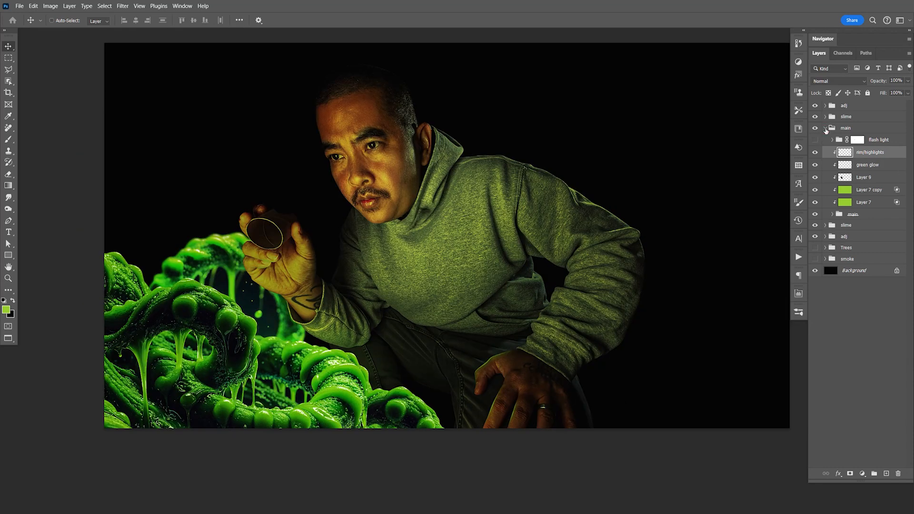
- Collapse the main group and add a new layer above smoke copy 2 in the upper adj group
click(826, 128)
click(826, 106)
click(815, 143)
click(815, 143)
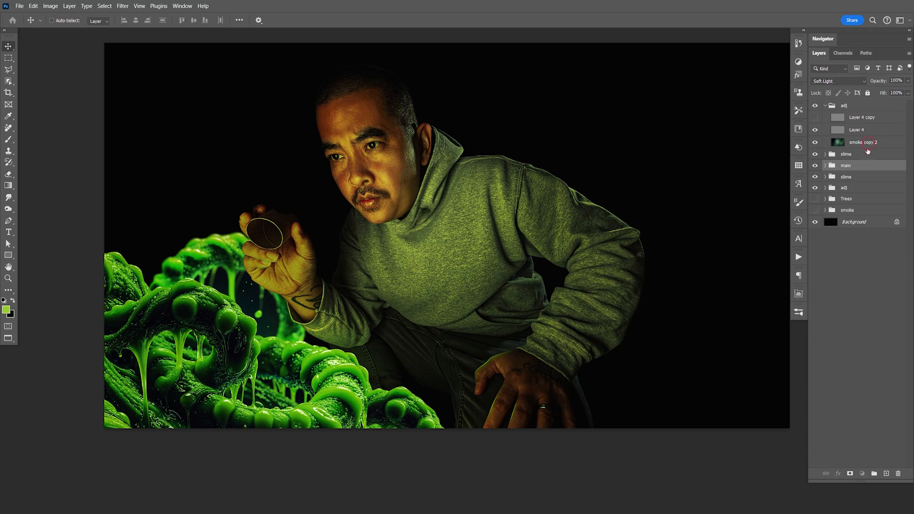
click(866, 142)
click(886, 475)
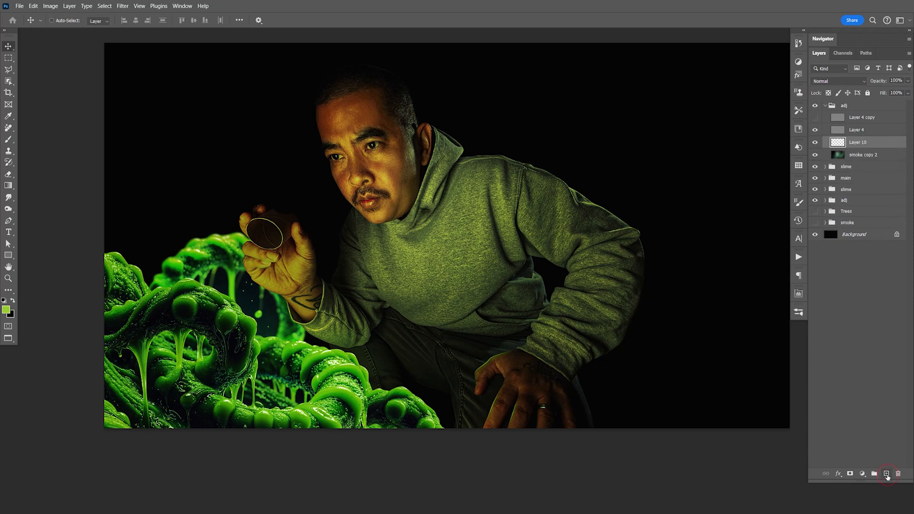
key(F9)
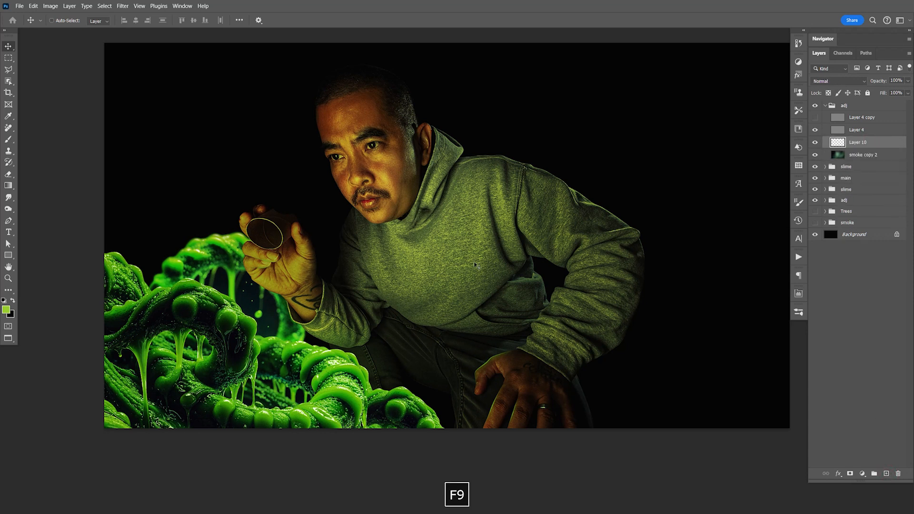
- Paint a large green glow over the slime on the new layer with a softened 1400 px brush
key(b)
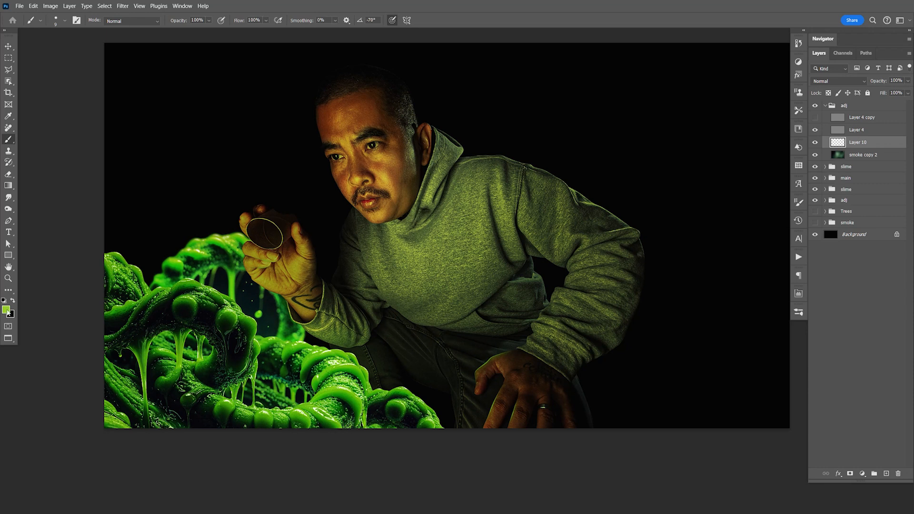
key(bracketright)
key(bracketright)
key(bracketright)
key(bracketright)
key(bracketright)
key(bracketright)
key(bracketright)
key(bracketright)
key(bracketright)
key(bracketright)
key(bracketright)
key(bracketright)
key(bracketright)
key(bracketright)
key(bracketright)
key(bracketright)
key(bracketright)
key(bracketright)
key(bracketright)
key(bracketright)
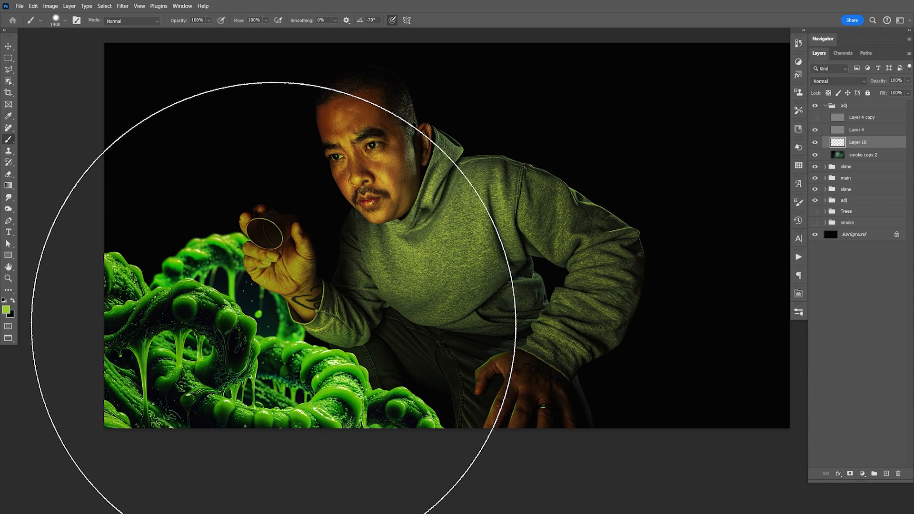
click(273, 325)
key(ctrl+z)
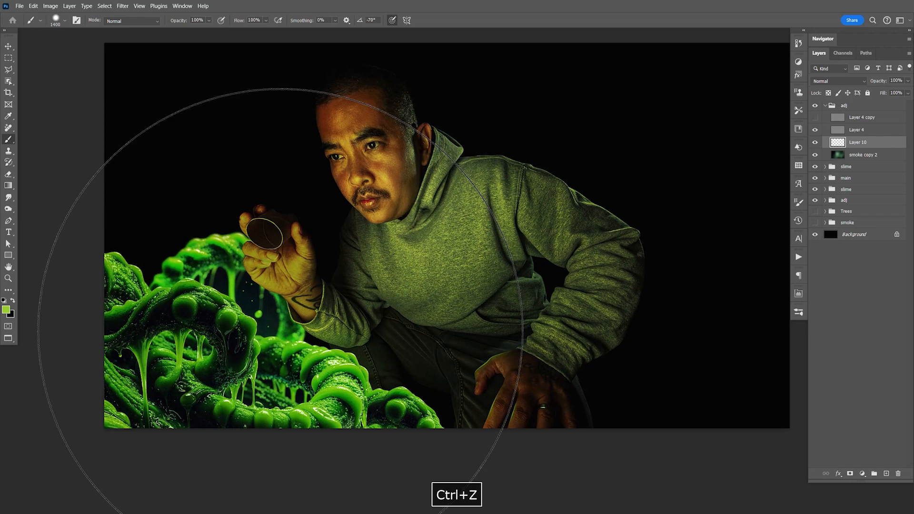
key(shift+bracketleft)
key(shift+bracketleft)
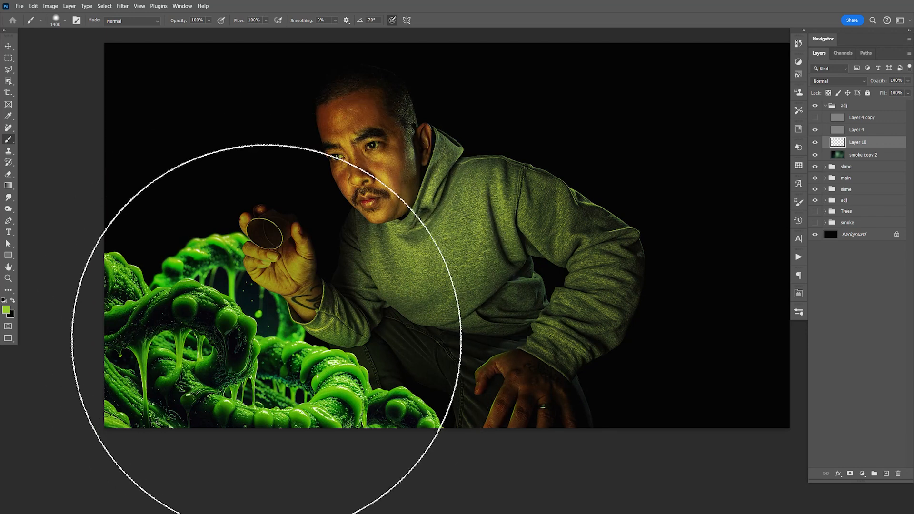
click(266, 329)
- Set the green glow layer to Screen blend mode with 20% opacity
click(818, 81)
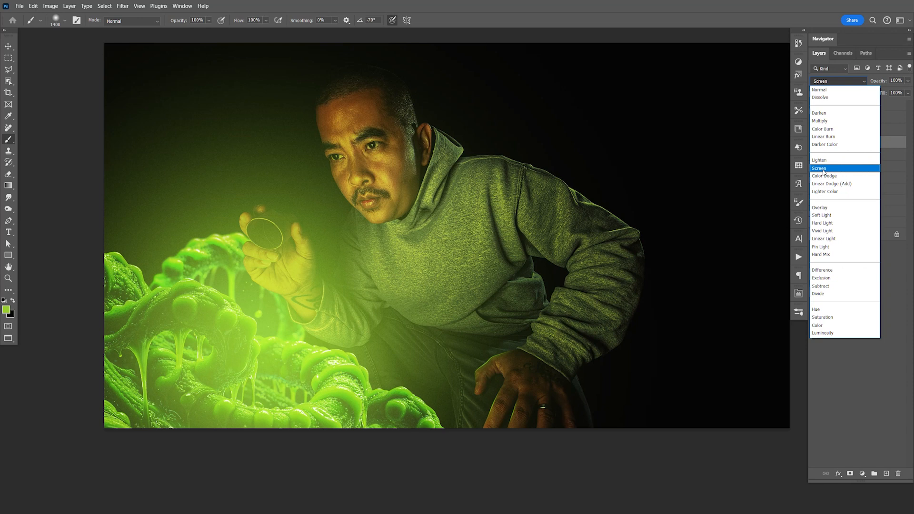
click(823, 169)
drag(908, 81, 877, 95)
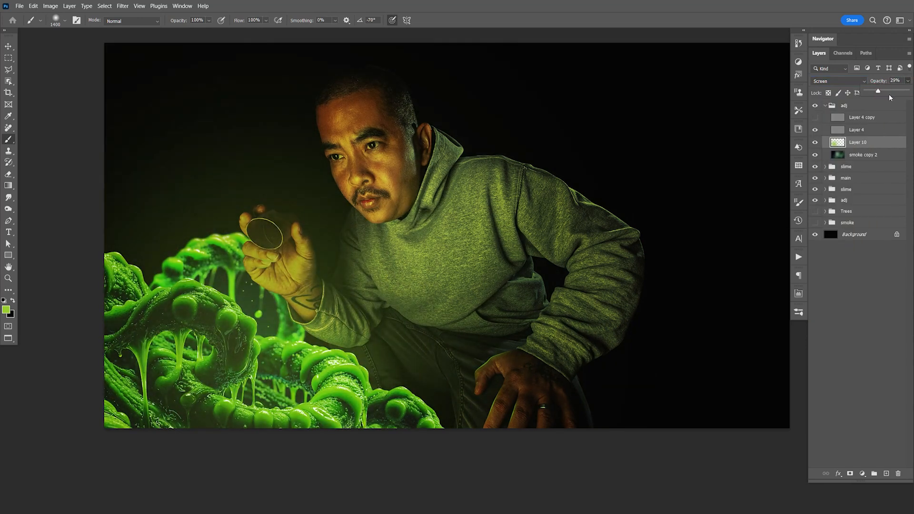
click(901, 81)
text(20)
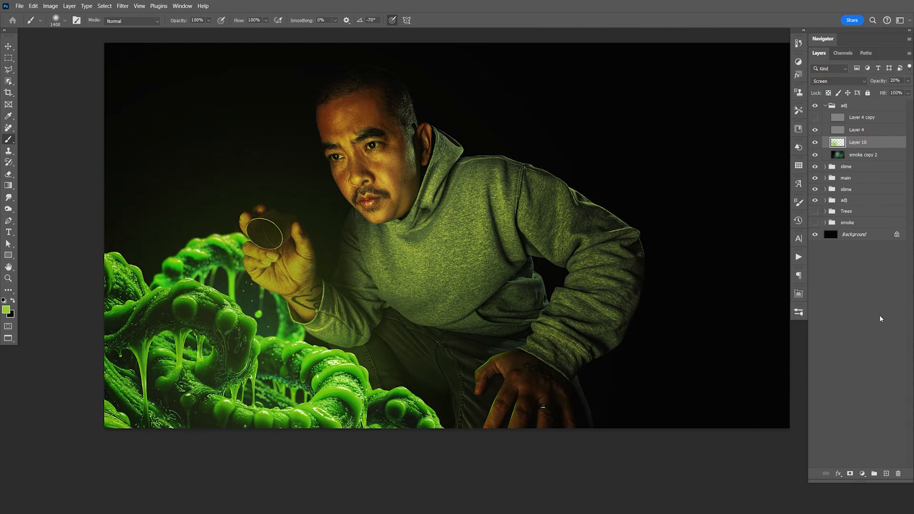
- Add a Soft Light layer, paint a green 1800 px glow over the slime and raised hand, and save the document
click(886, 474)
click(849, 82)
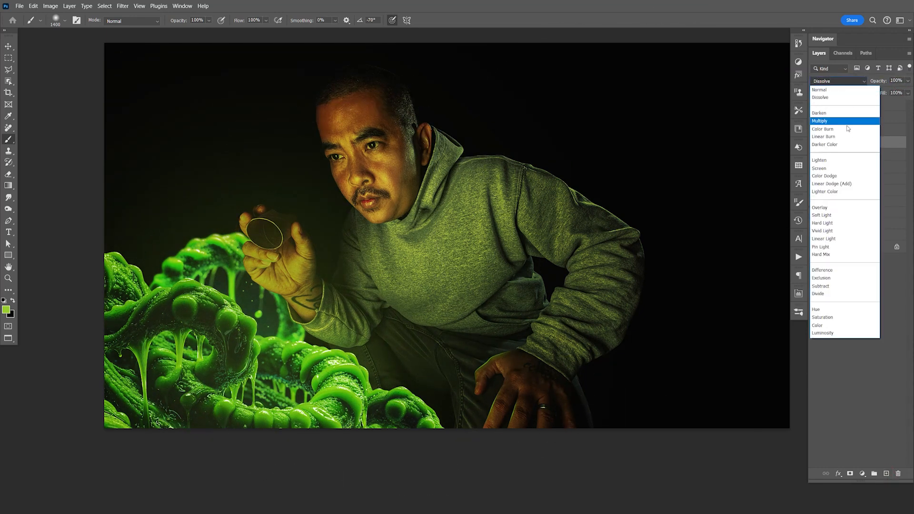
click(842, 212)
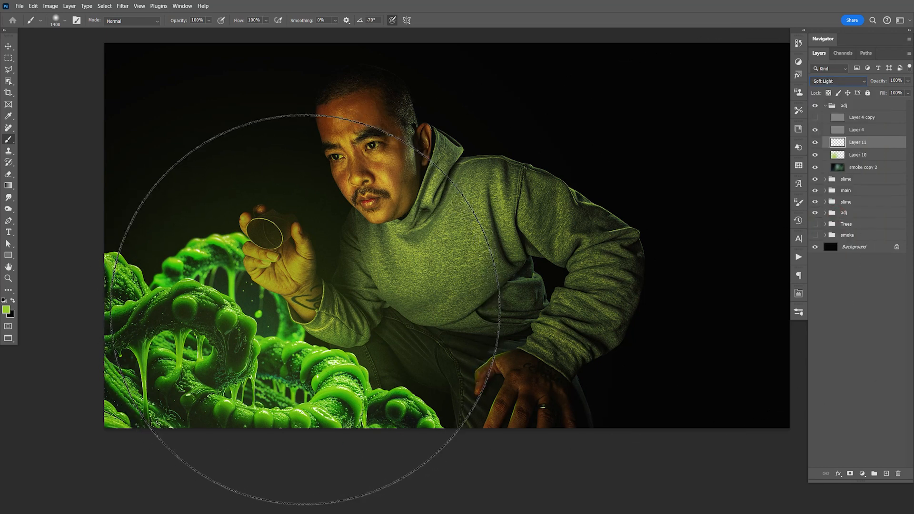
key(bracketright)
key(bracketright)
key(bracketright)
key(bracketright)
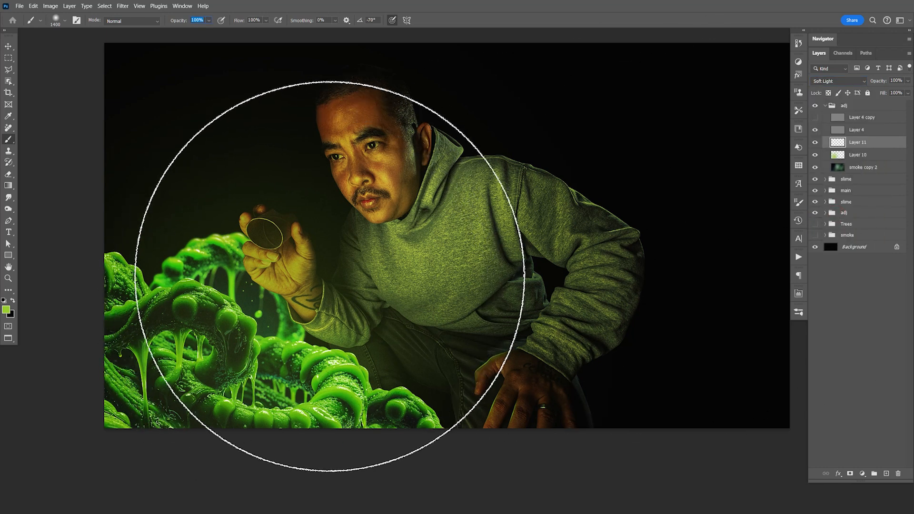
click(299, 299)
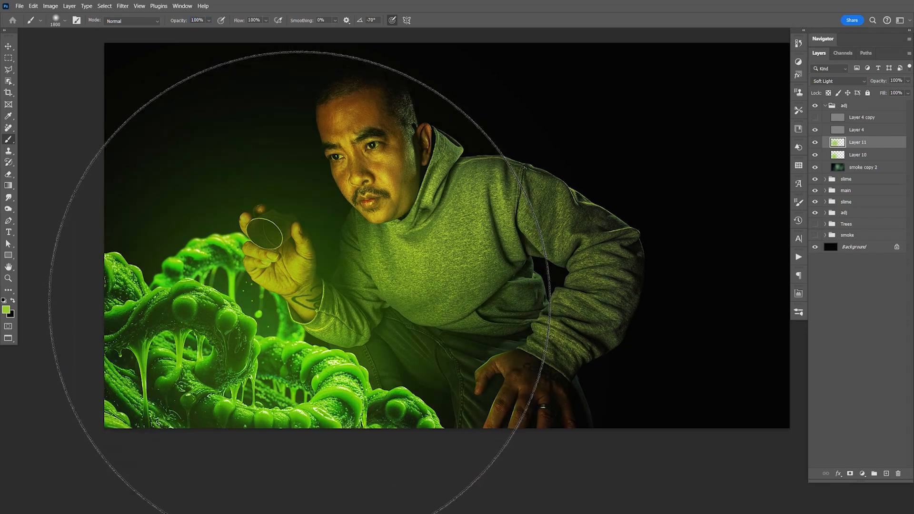
key(ctrl+s)
- Move the Soft Light glow layer below the Screen glow layer, lower its opacity to 51%, and save the document
key(v)
drag(870, 150, 868, 159)
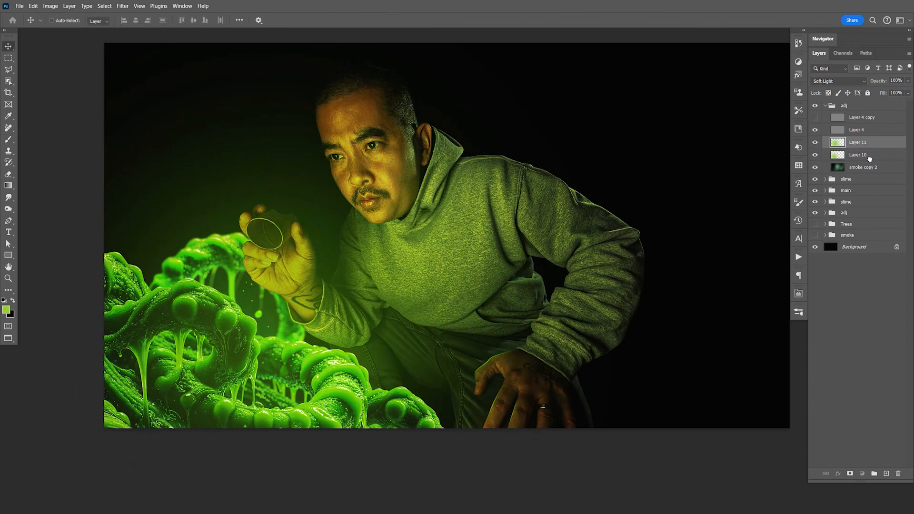
drag(908, 83, 868, 94)
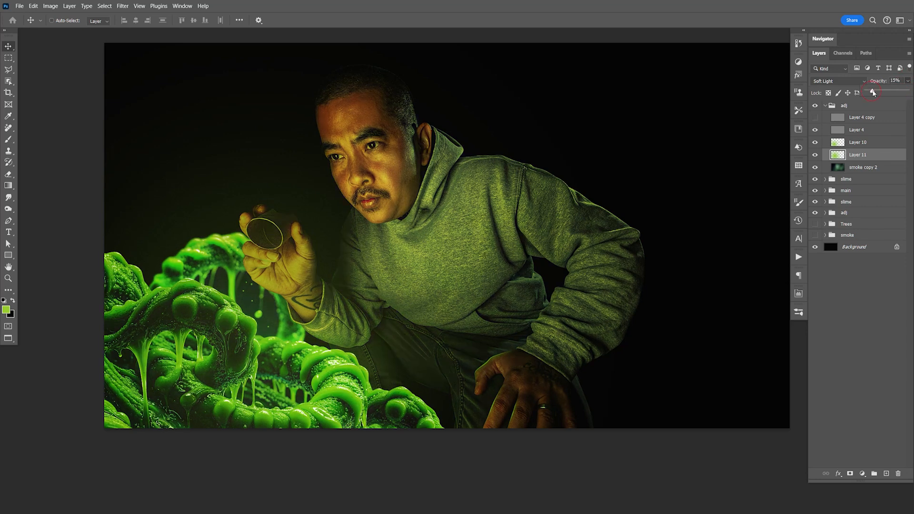
drag(886, 93, 886, 93)
key(ctrl+s)
- Make the smoke and Trees groups visible again behind the man and save the document
key(space)
drag(385, 221, 537, 252)
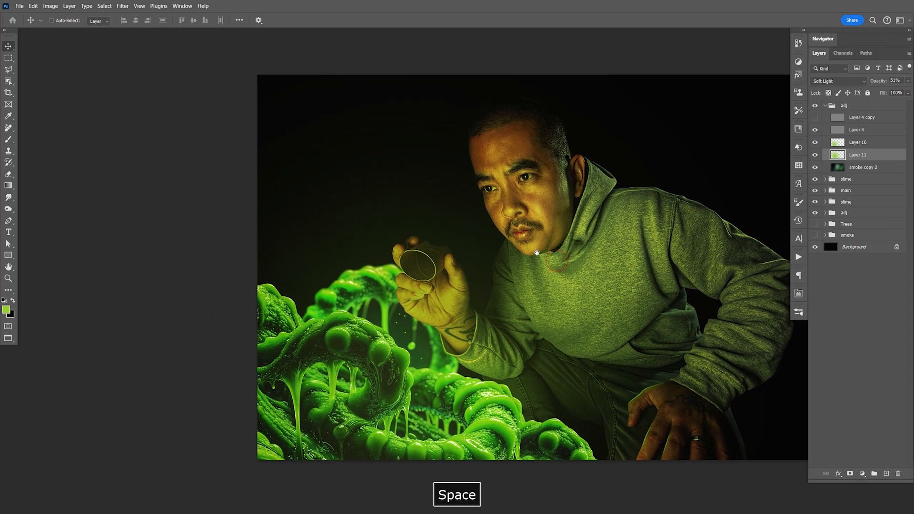
click(815, 236)
key(space)
drag(646, 272, 546, 235)
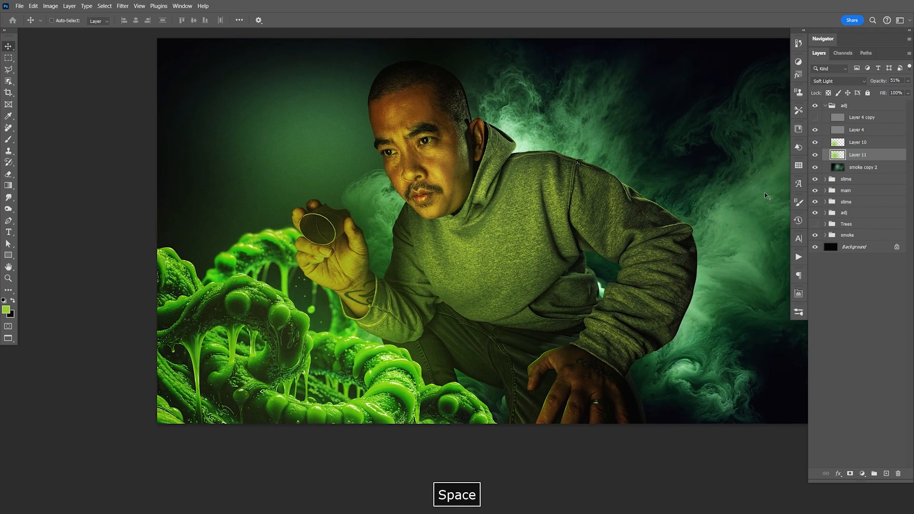
click(814, 224)
click(815, 224)
click(815, 224)
key(ctrl+s)
key(space)
drag(651, 298, 666, 263)
key(ctrl+s)
key(space)
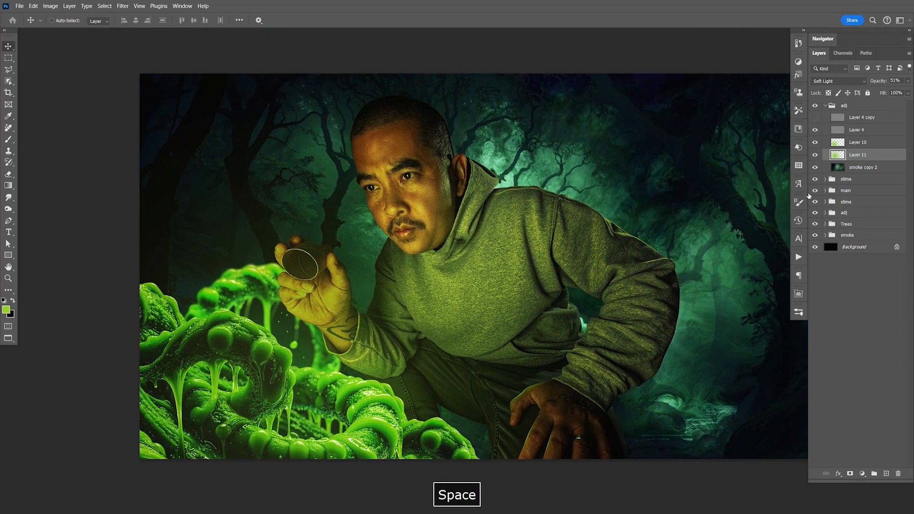
- Duplicate Layer 5 copy in the Trees group and hide the original copy
click(825, 224)
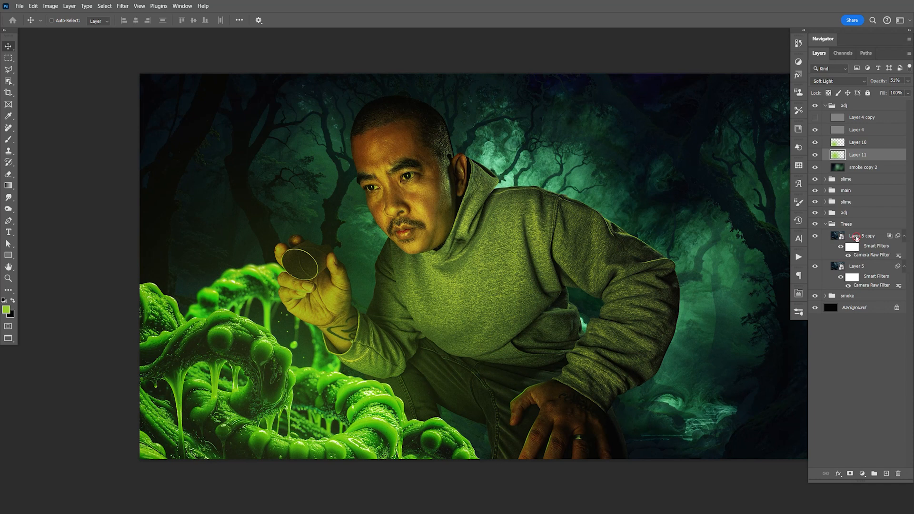
click(855, 237)
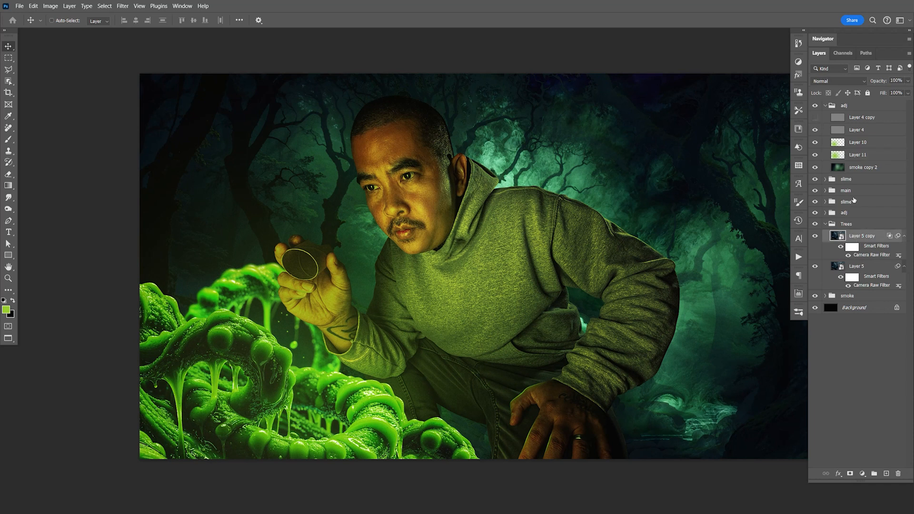
key(ctrl+j)
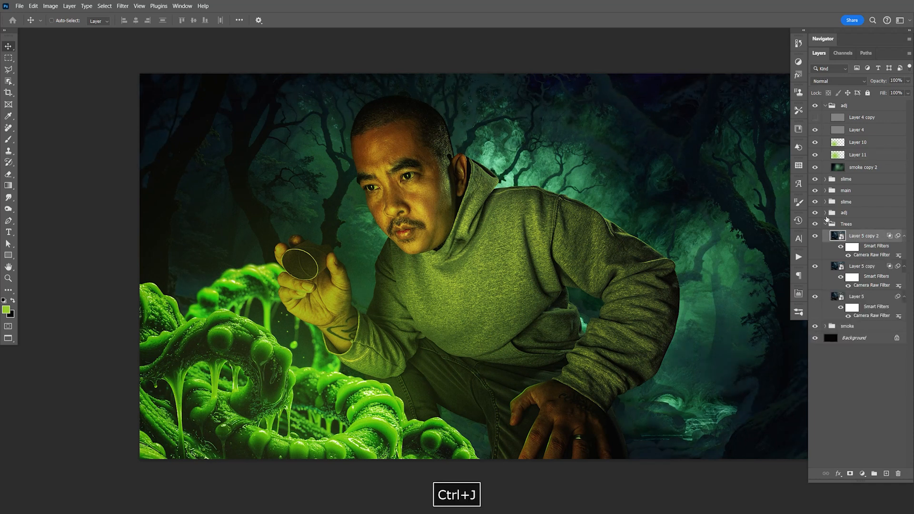
drag(816, 267, 822, 294)
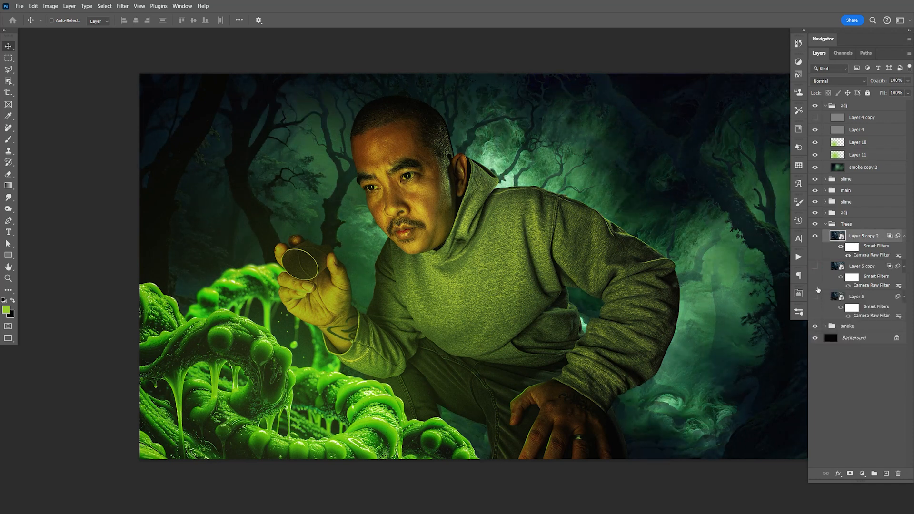
- Reset the duplicated tree layer's Blend If range for the current layer to 0 and 255
double_click(887, 240)
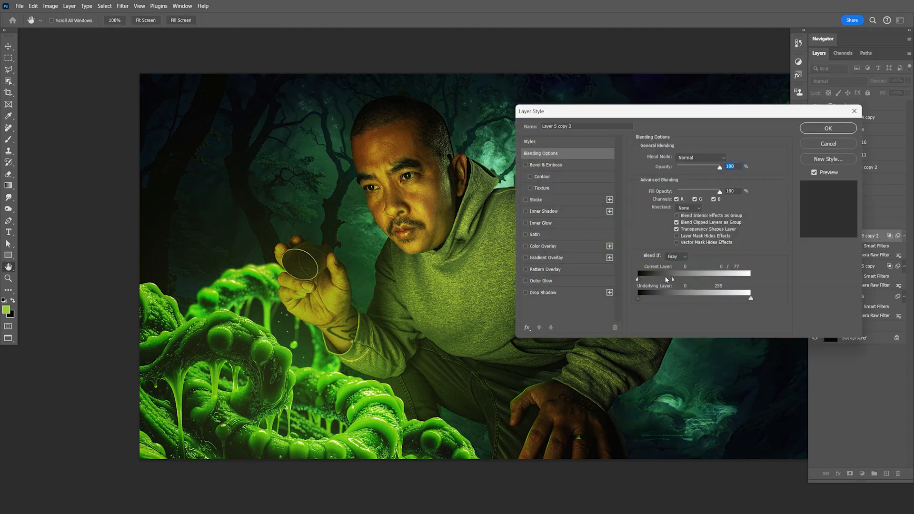
drag(674, 280, 696, 279)
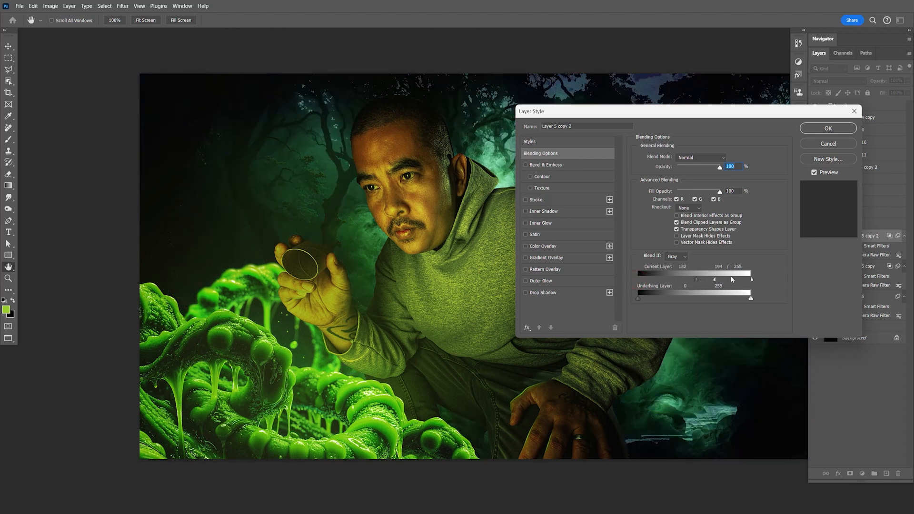
key(ctrl+z)
drag(696, 280, 638, 281)
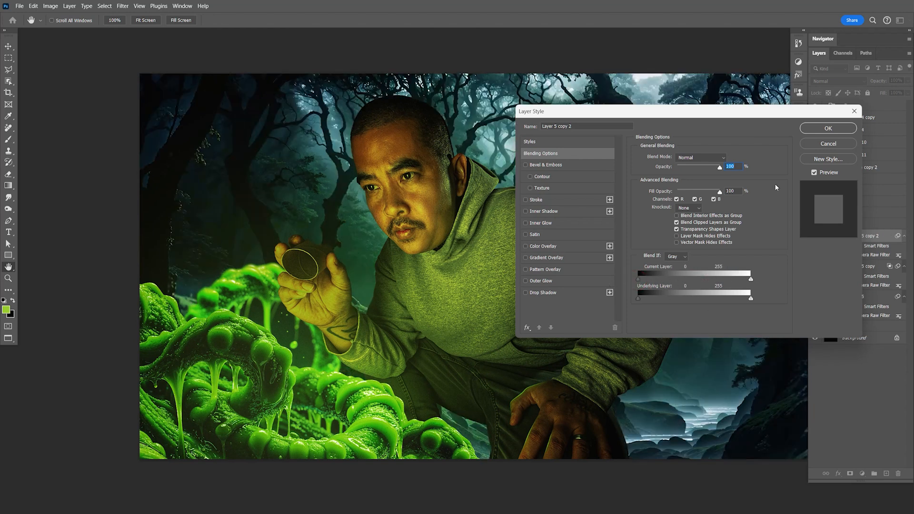
click(824, 129)
- Set the duplicated tree layer to Multiply and compare the background with the layer hidden and shown
drag(672, 251, 596, 235)
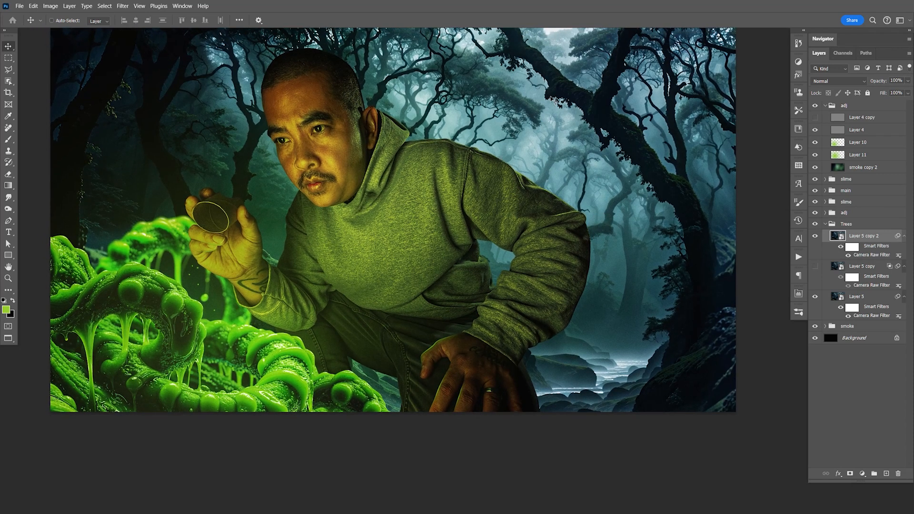
click(816, 236)
click(815, 266)
click(816, 266)
click(815, 236)
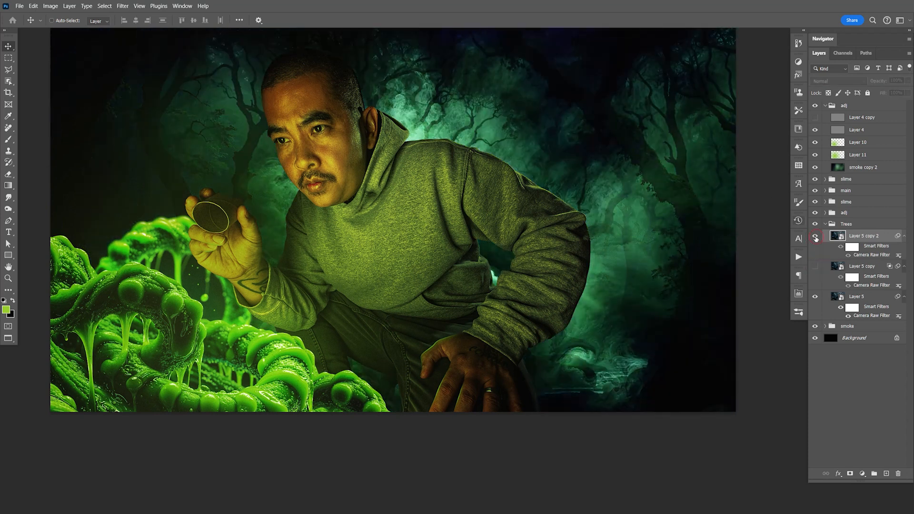
click(829, 81)
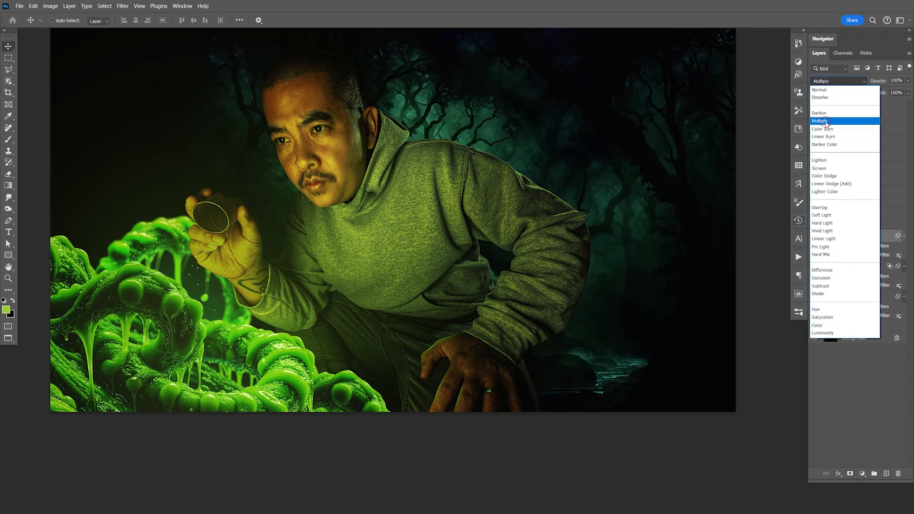
click(826, 122)
click(816, 237)
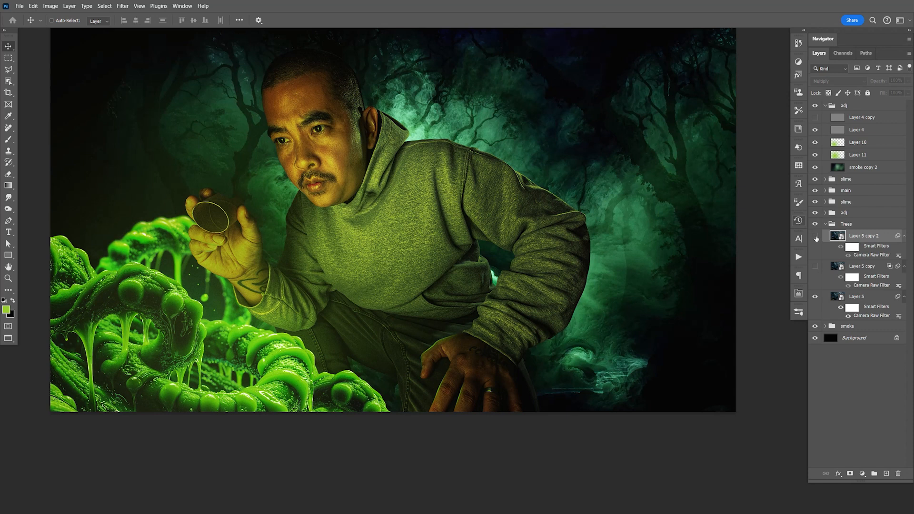
click(816, 237)
- Show the duplicated tree layer in the Trees group and give it an inverted, black layer mask
click(816, 237)
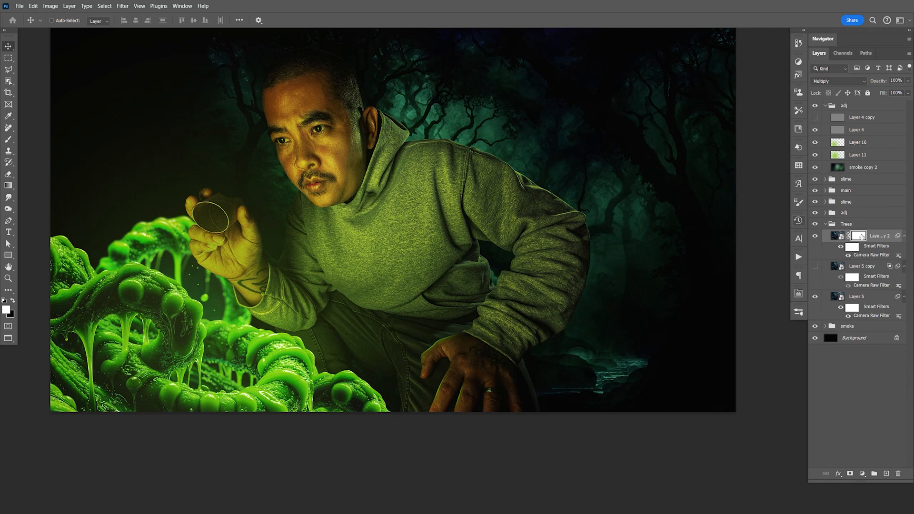
key(ctrl+i)
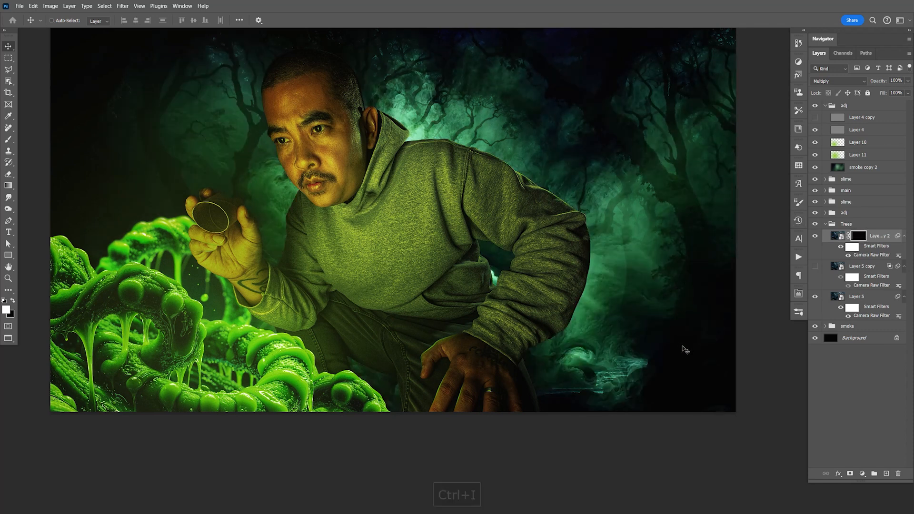
- Paint white on the tree copy's mask with a 900 px brush to bring back dark trees and water behind the man's back, and save
key(b)
drag(655, 409, 543, 272)
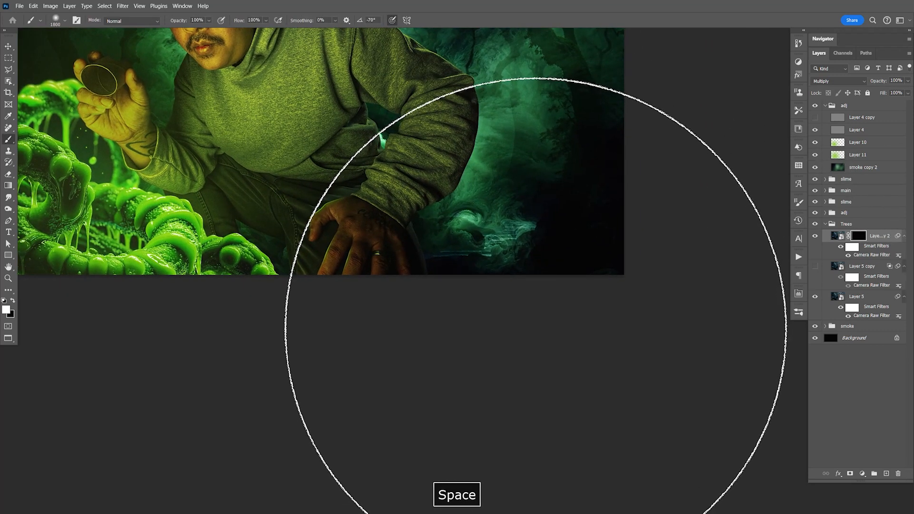
key(bracketleft)
key(bracketleft)
key(bracketleft)
key(bracketleft)
key(bracketleft)
key(bracketleft)
key(bracketleft)
key(bracketleft)
key(bracketleft)
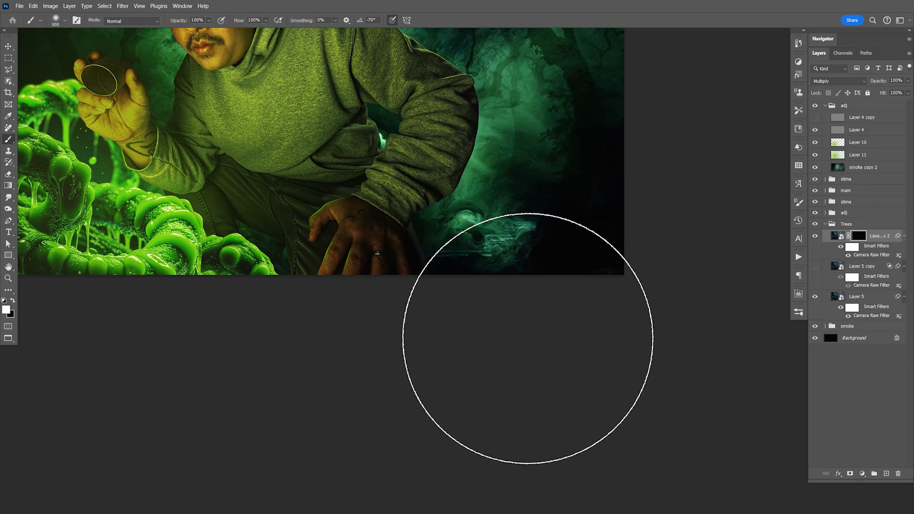
key(x)
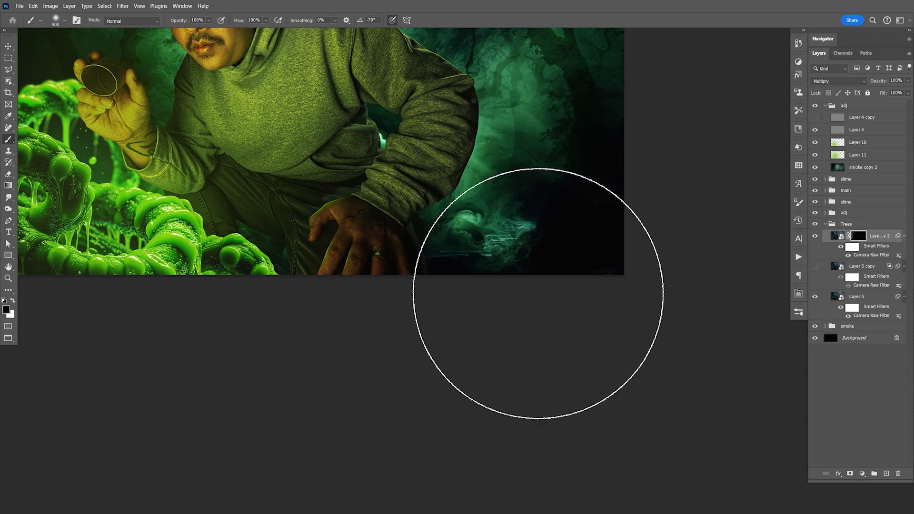
drag(507, 258, 579, 352)
click(815, 237)
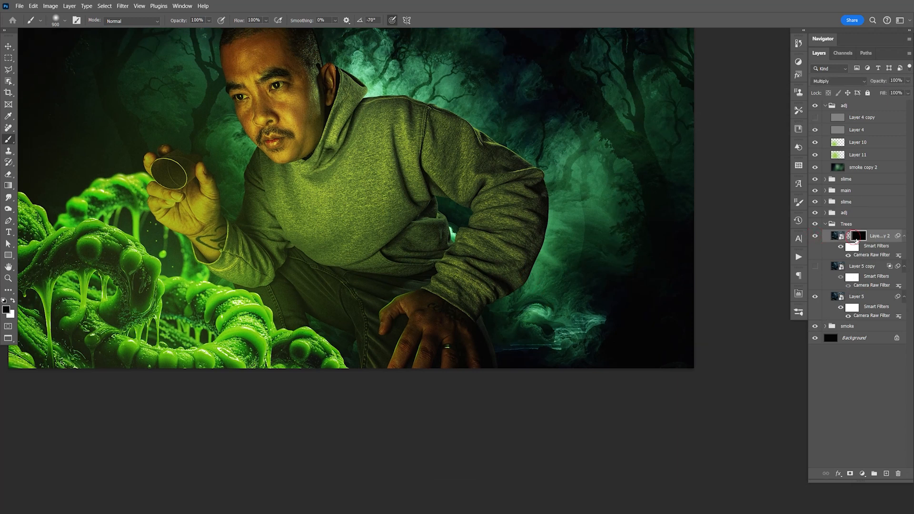
key(x)
mouse_move(577, 333)
mouse_down()
mouse_move(584, 388)
mouse_move(578, 374)
mouse_move(640, 362)
mouse_move(588, 367)
mouse_up()
mouse_move(510, 299)
mouse_down()
mouse_move(608, 393)
mouse_move(567, 380)
mouse_move(471, 380)
mouse_up()
drag(534, 132, 572, 239)
click(553, 139)
drag(548, 357, 549, 153)
key(ctrl+s)
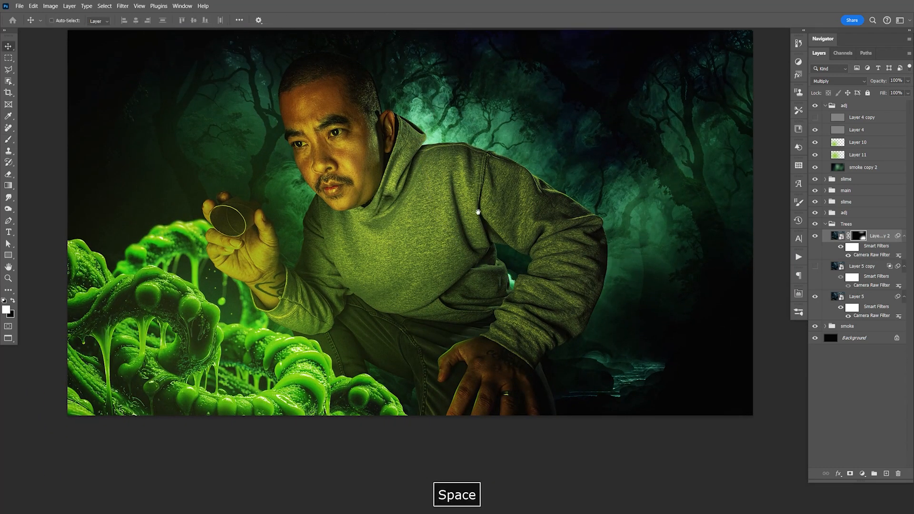
drag(378, 205, 530, 233)
key(ctrl+s)
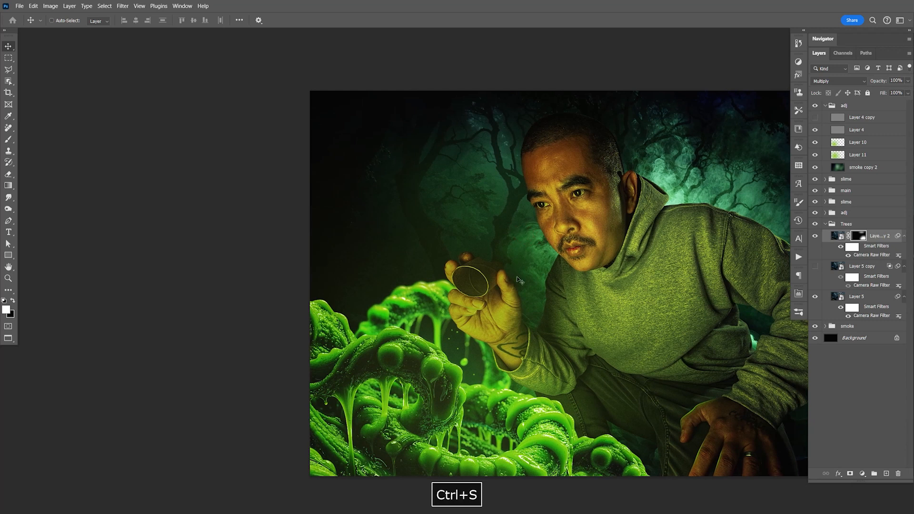
drag(519, 280, 474, 252)
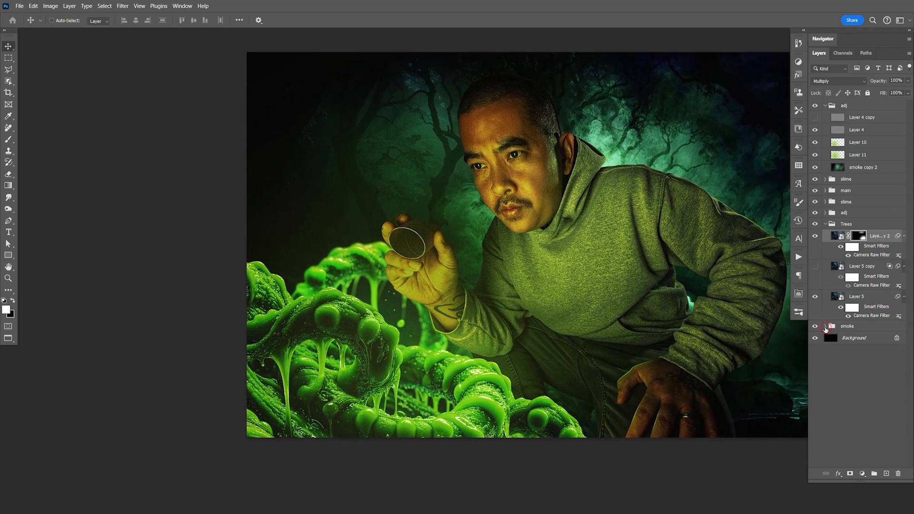
- Paint white on the mask of Layer 3 copy 2 in the smoke group to reveal more smoke behind the slime and hand, and save
click(825, 327)
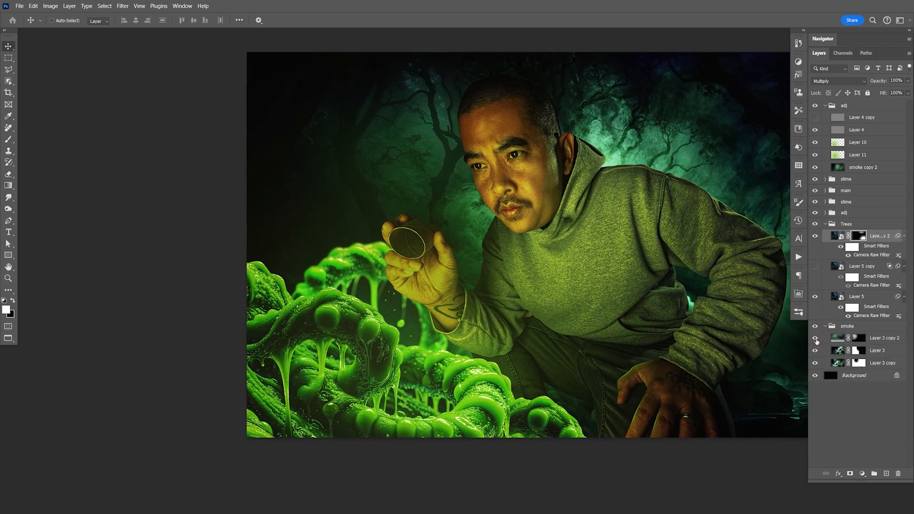
click(815, 339)
click(857, 339)
click(816, 338)
click(816, 338)
key(b)
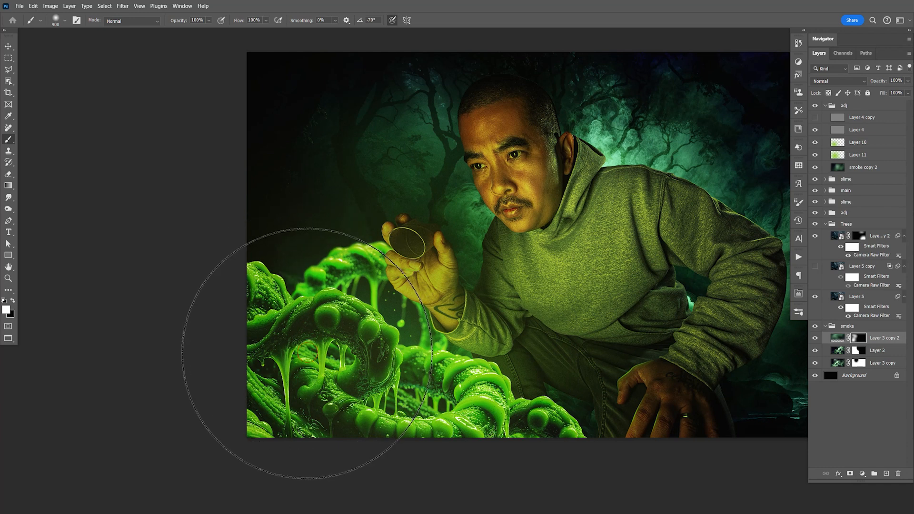
key(ctrl+s)
drag(593, 336, 472, 337)
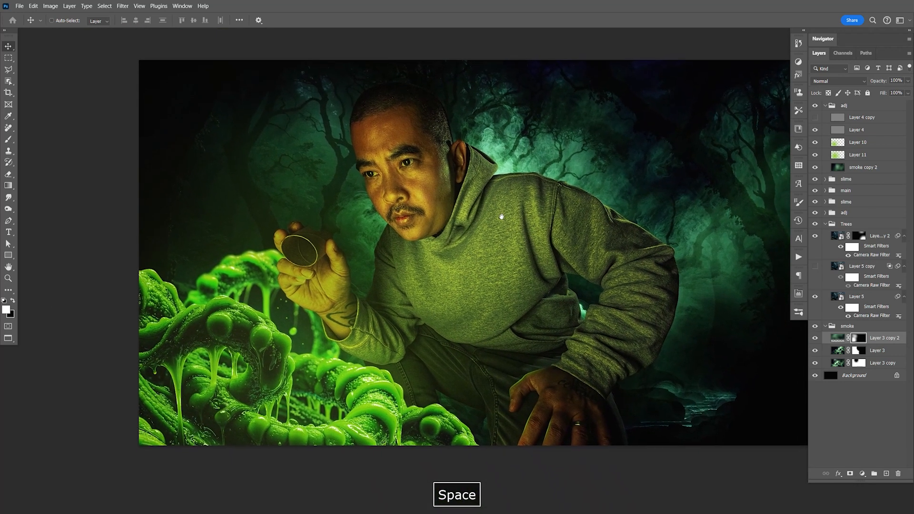
key(ctrl+s)
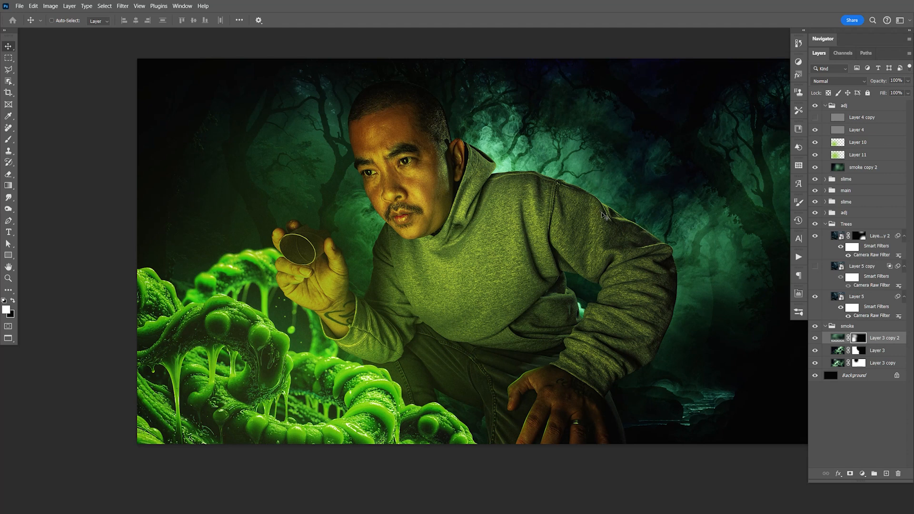
- In the main group, compare the green fill layers, hide Layer 7 copy and add a white mask to Layer 7
drag(601, 315, 468, 271)
click(825, 225)
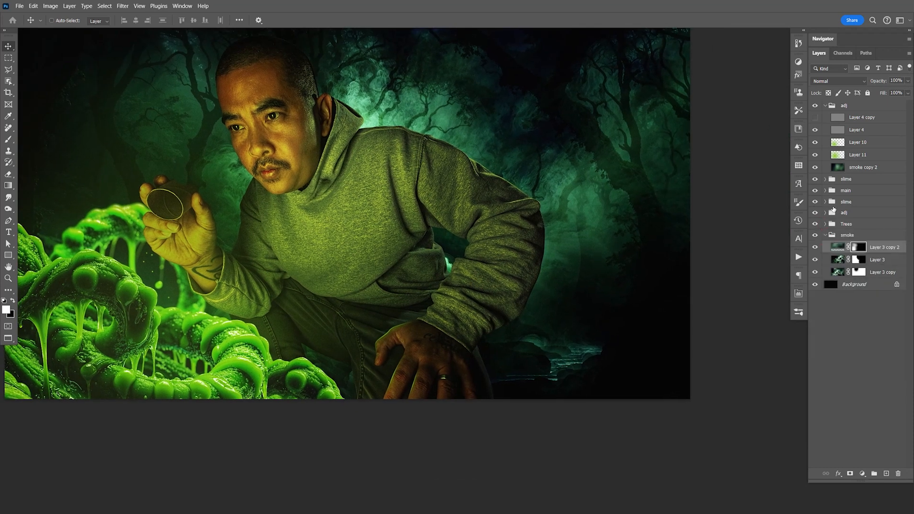
click(825, 191)
click(815, 265)
click(816, 265)
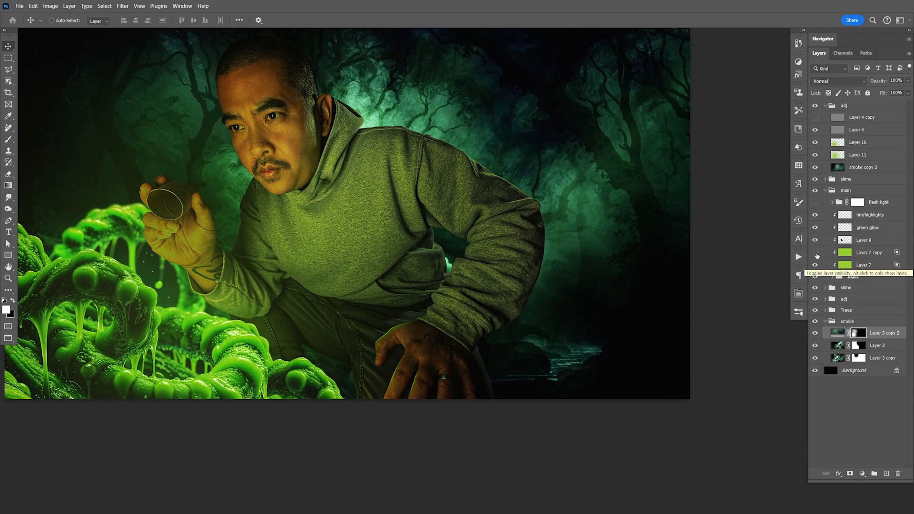
click(815, 253)
click(863, 266)
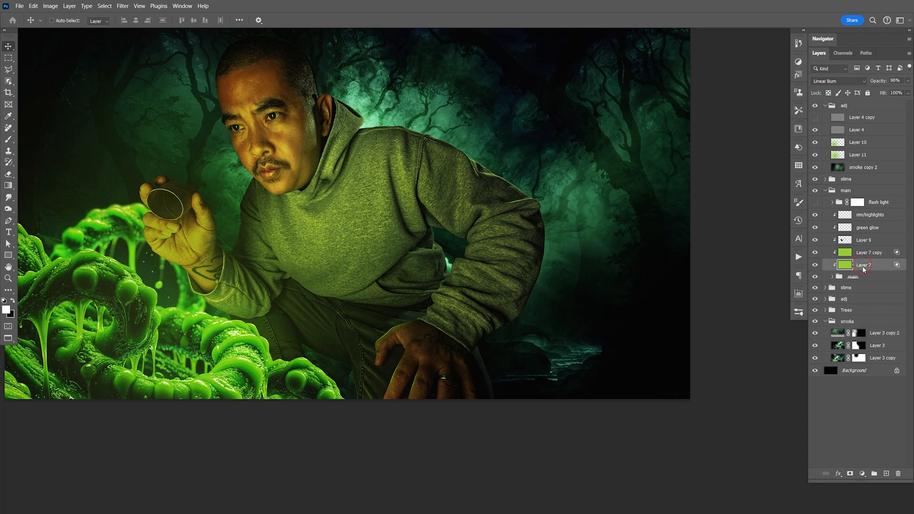
click(816, 253)
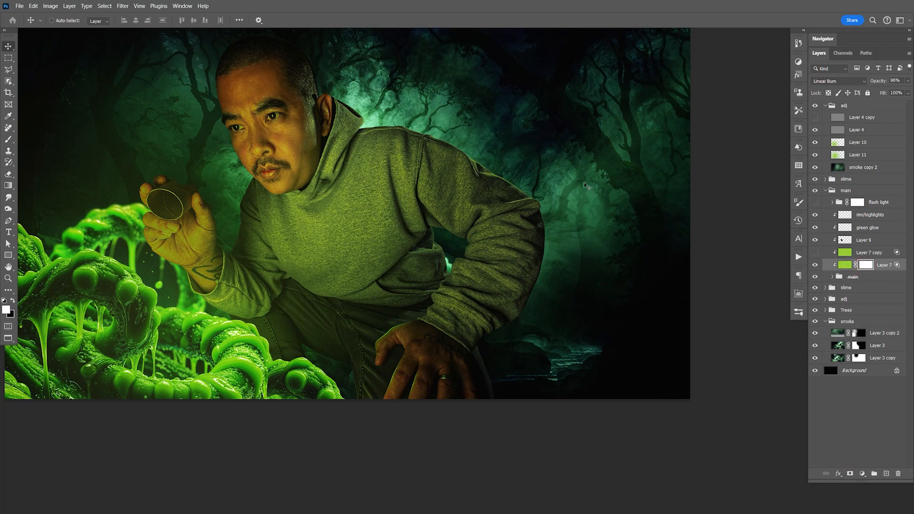
- Paint black on Layer 7's mask with a soft brush reduced to 500 px to remove the green tint along the man's back and far sleeve
key(b)
key(x)
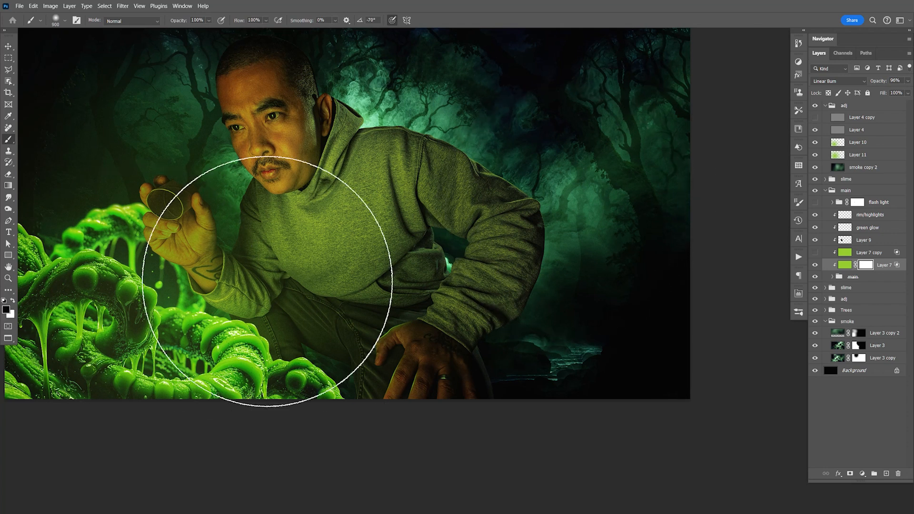
key(bracketleft)
key(bracketleft)
click(624, 323)
click(634, 315)
key(bracketleft)
key(bracketleft)
click(607, 163)
click(585, 128)
click(543, 99)
click(526, 84)
click(506, 74)
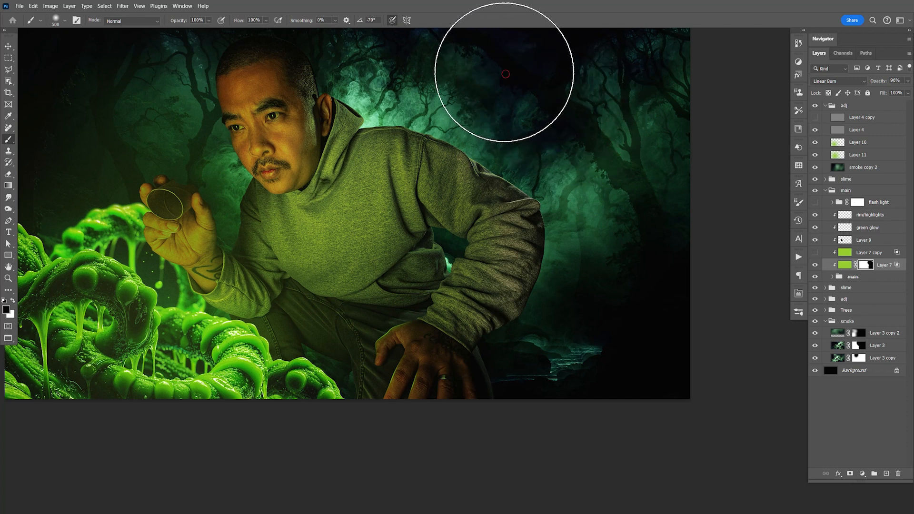
key(space)
drag(448, 48, 488, 68)
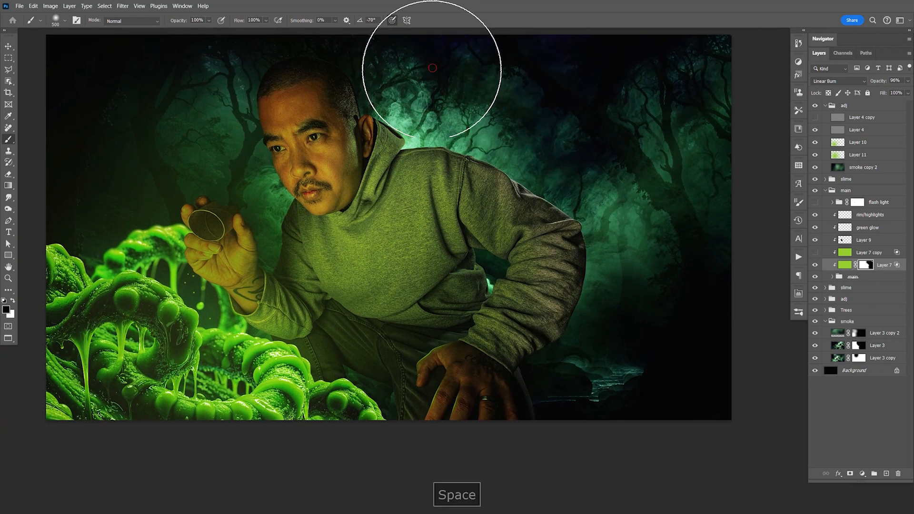
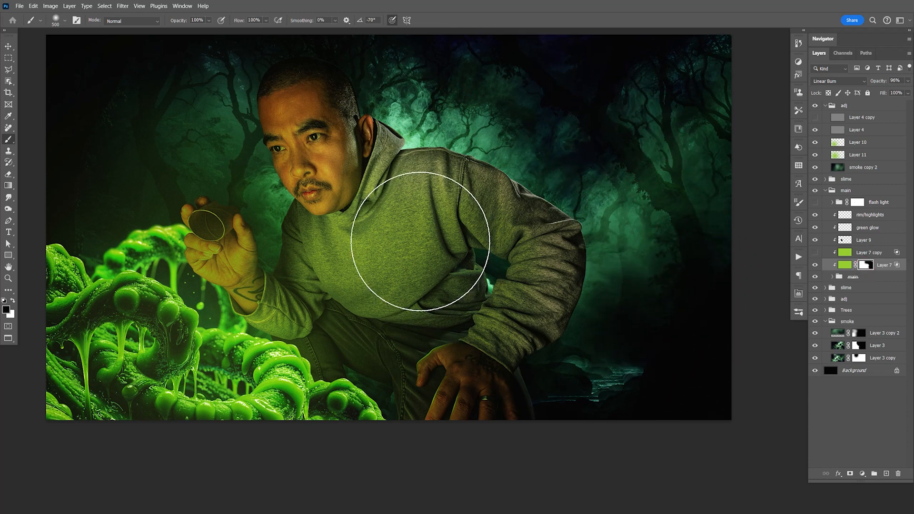
- Paint white on Layer 7's mask to restore green over the hoodie, show Layer 7 copy with a mask made from that mask, and save
key(x)
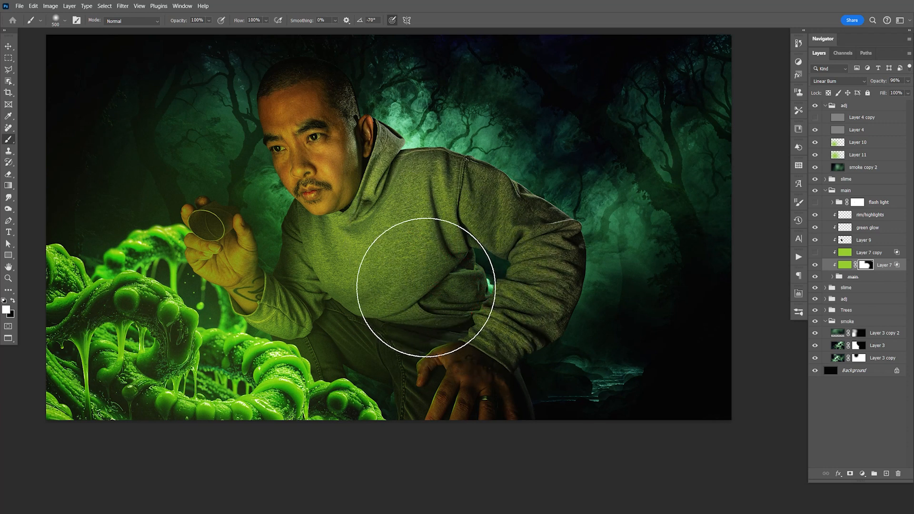
click(816, 254)
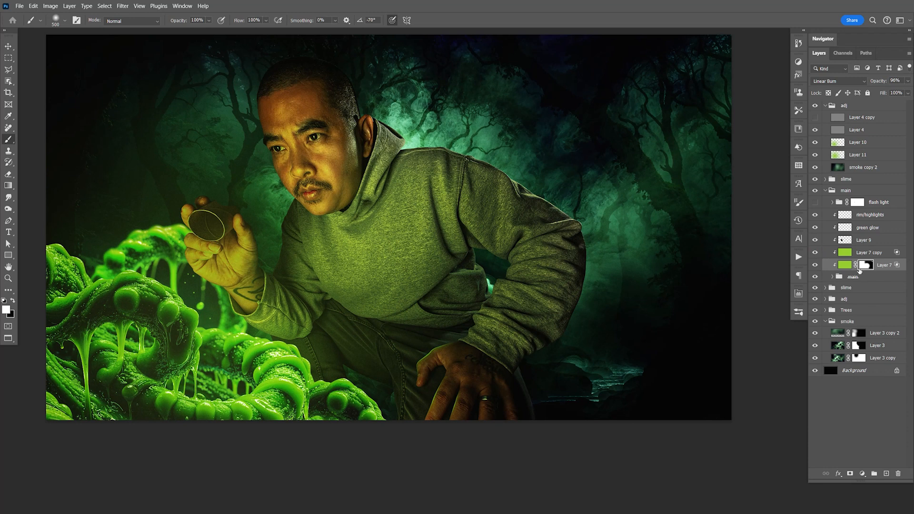
ctrl+click(866, 265)
click(876, 253)
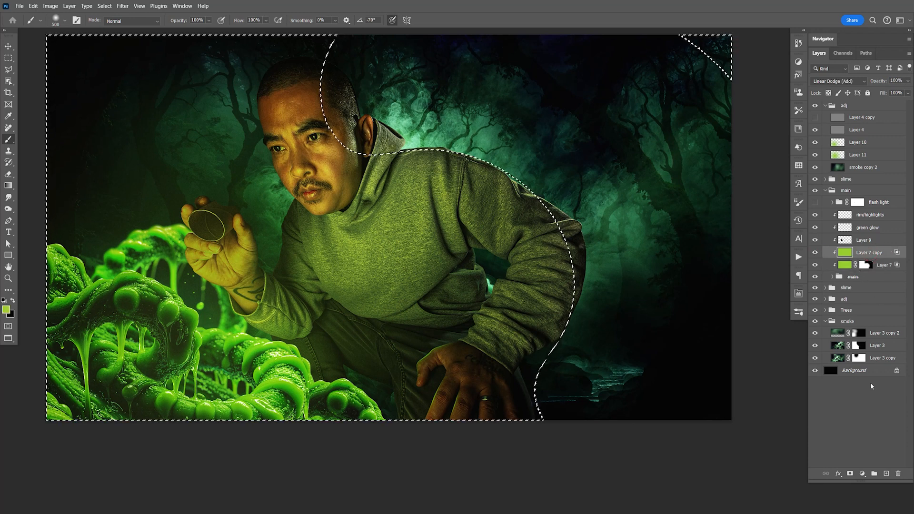
click(851, 474)
key(ctrl+s)
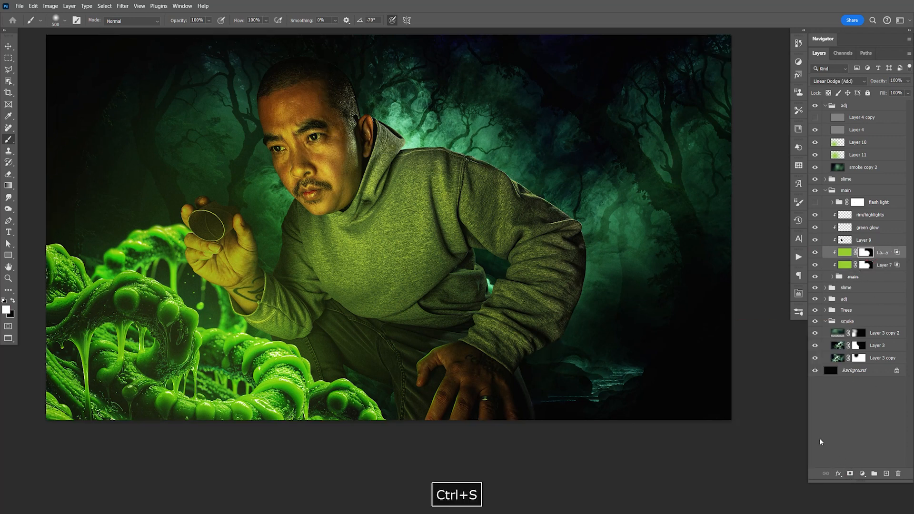
key(v)
key(space)
drag(523, 280, 619, 308)
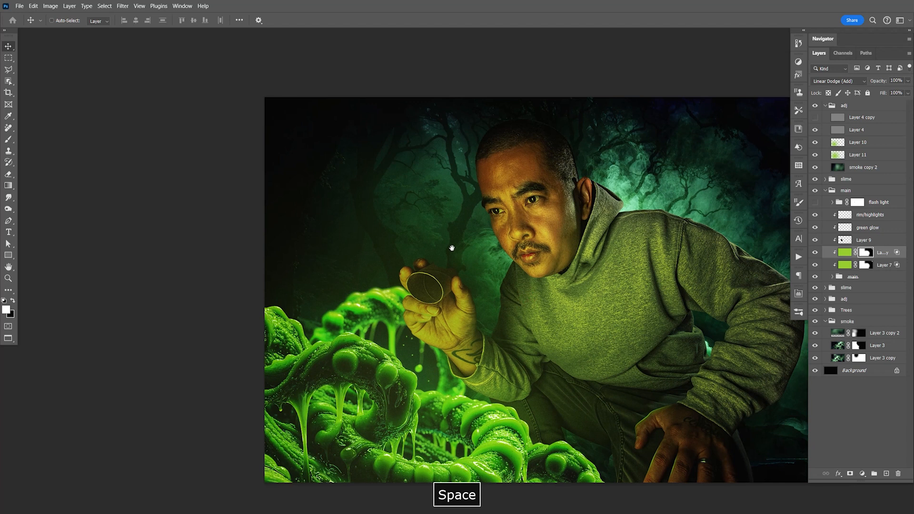
drag(504, 301, 508, 329)
key(ctrl+s)
key(space)
drag(551, 289, 553, 286)
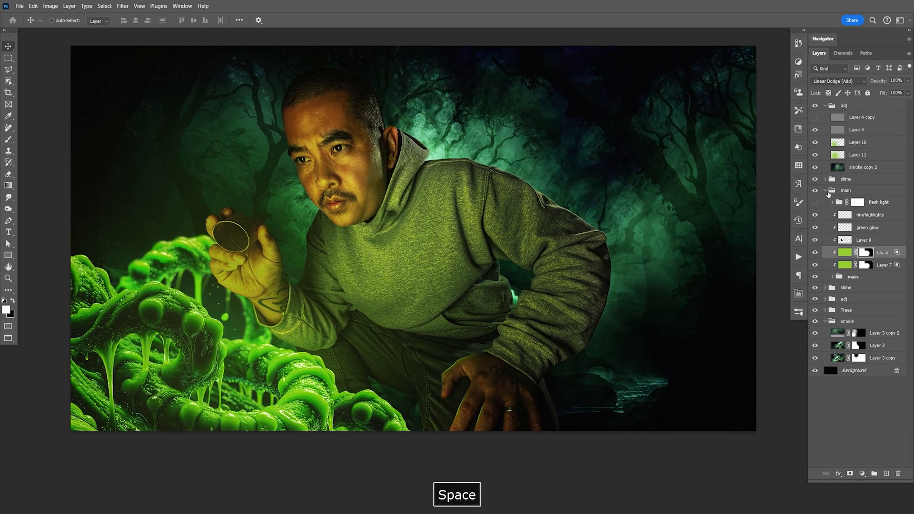
- Duplicate the smoke layer Layer 3 copy, place the duplicate above the main group and delete its layer mask
click(882, 364)
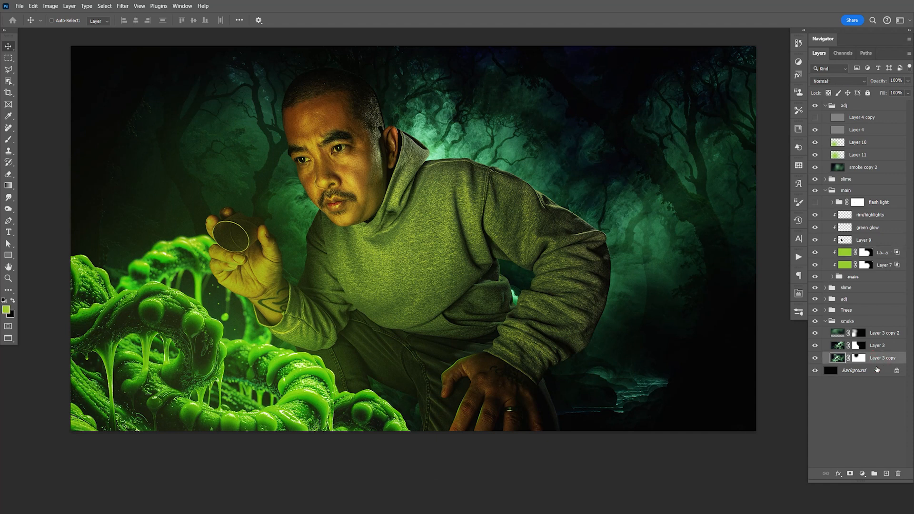
key(ctrl+j)
drag(875, 360, 879, 193)
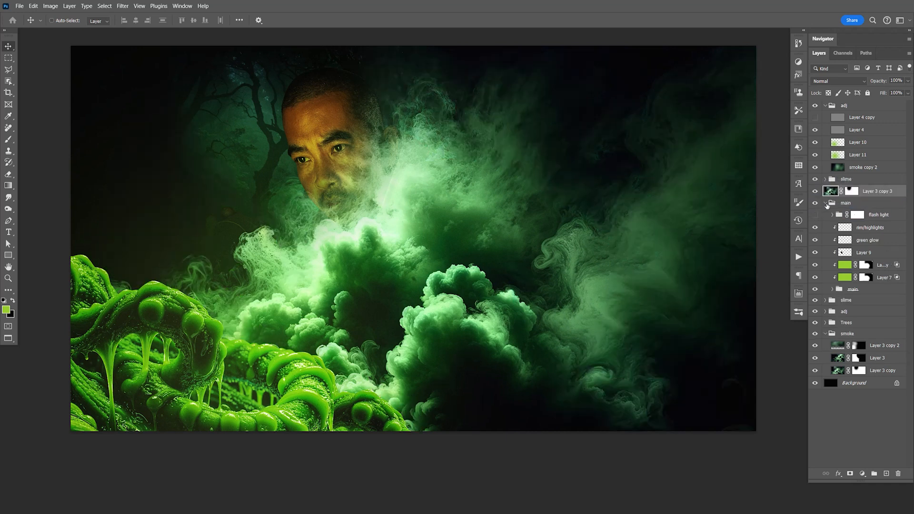
click(825, 204)
right_click(843, 192)
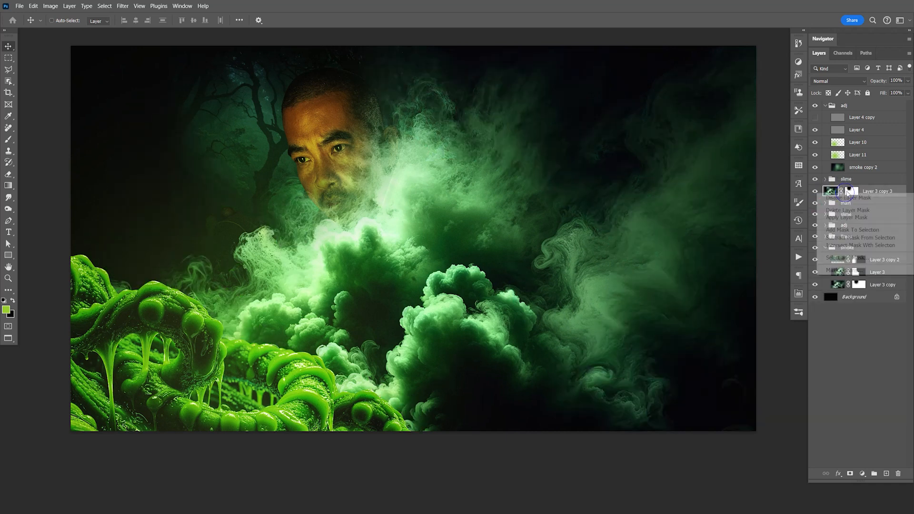
click(862, 194)
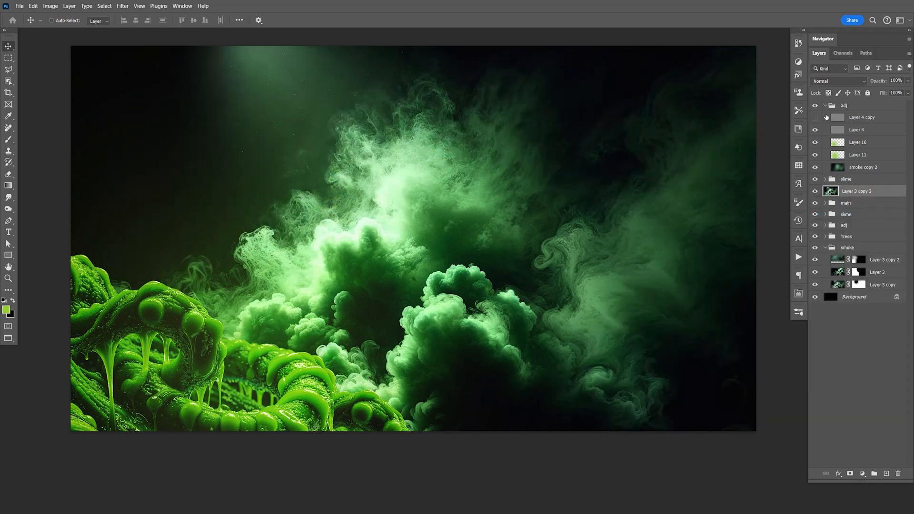
- Set Layer 3 copy 3 to Screen and shift its smoke over to the right side of the image
click(829, 82)
click(828, 168)
drag(506, 330, 704, 333)
key(ctrl+t)
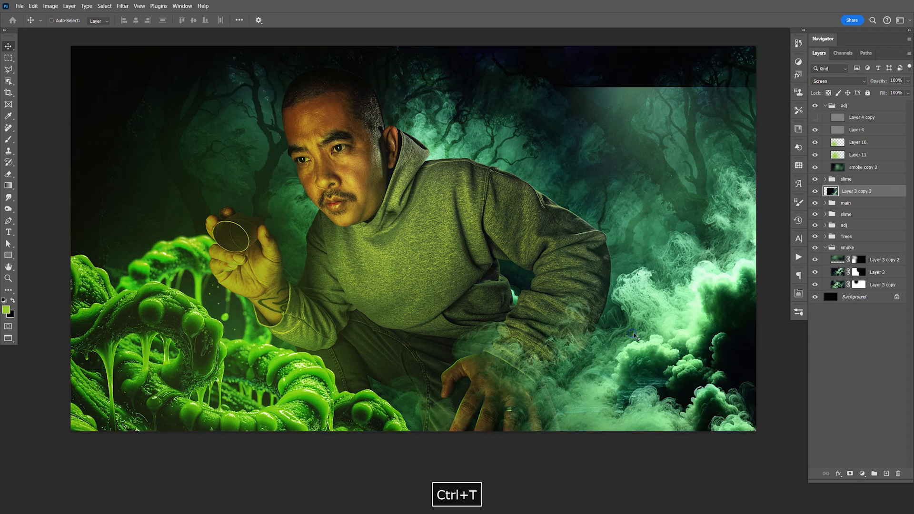
right_click(635, 336)
click(628, 276)
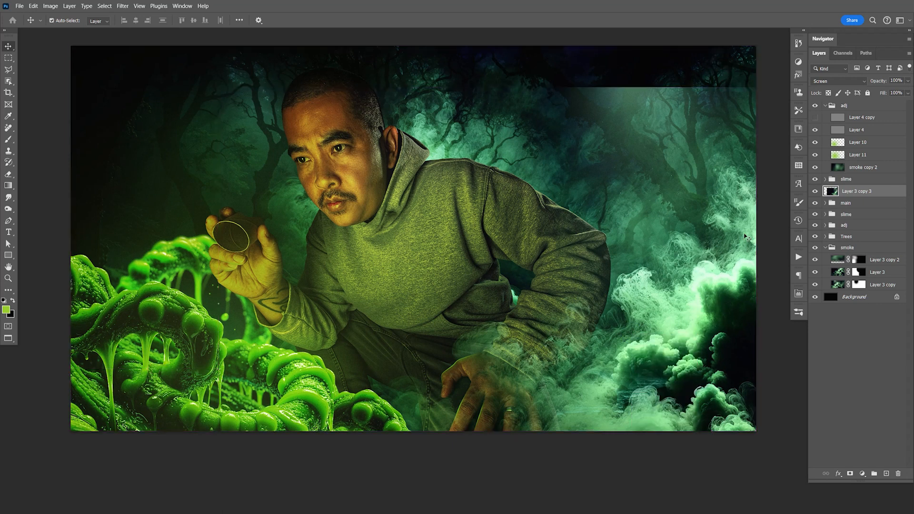
key(ctrl+t)
key(ctrl+s)
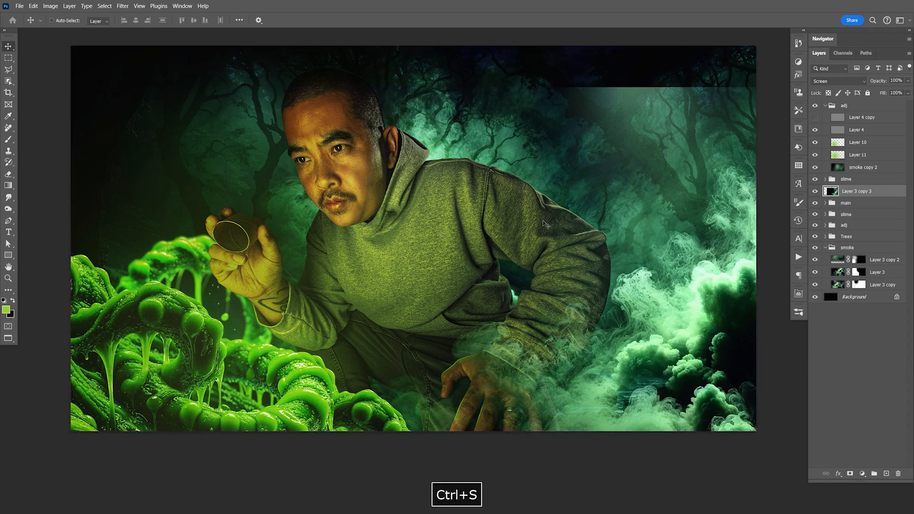
key(F9)
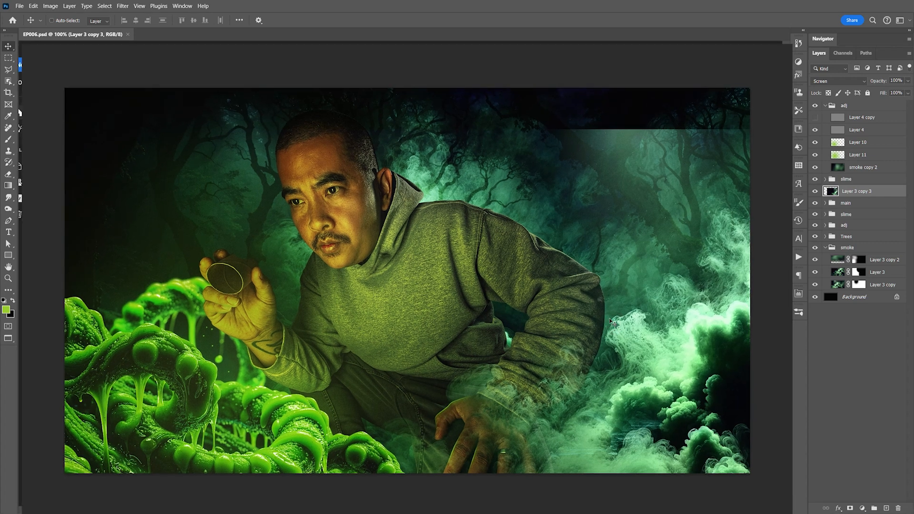
- Flip the smoke of Layer 3 copy 3 horizontally and move it left across the man's lower body
key(ctrl+t)
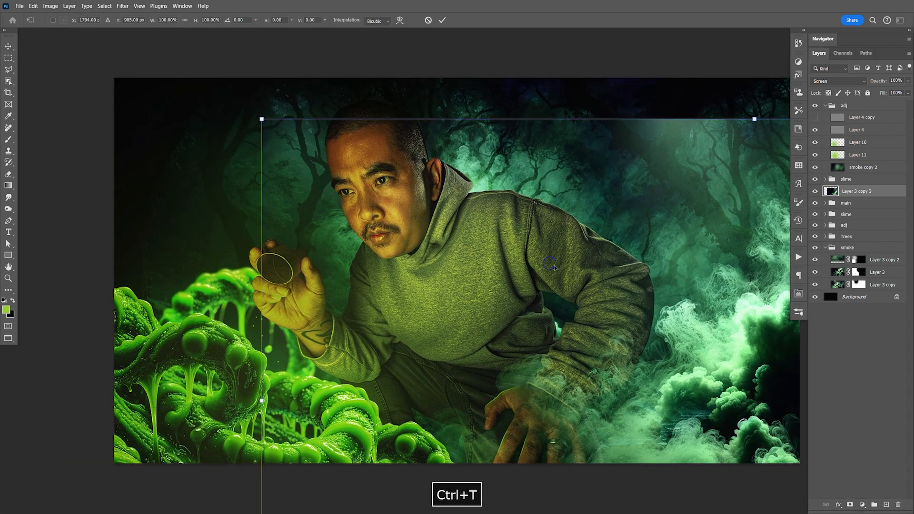
right_click(552, 267)
click(575, 440)
drag(681, 382, 527, 406)
mouse_move(714, 422)
mouse_down()
mouse_move(670, 430)
mouse_move(698, 425)
mouse_up()
key(Return)
drag(702, 399, 702, 368)
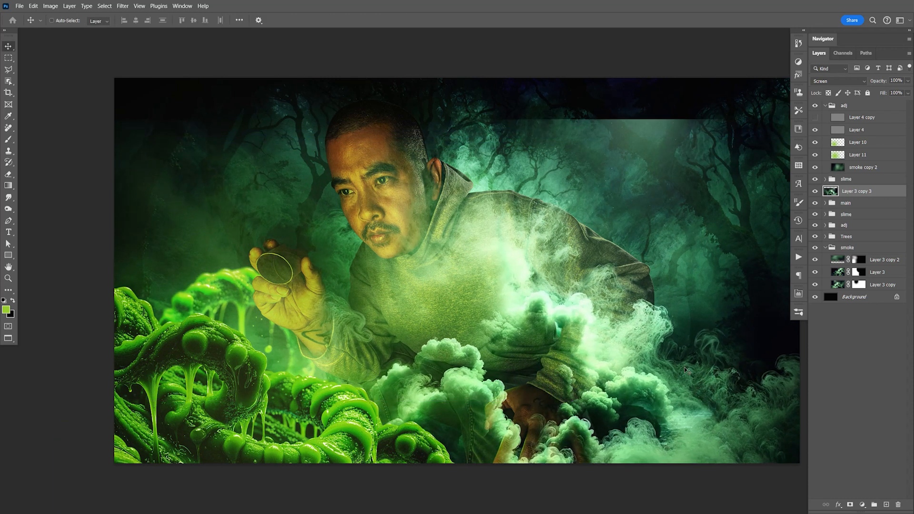
- Move Layer 3 copy 3 between the lower adj group and the Trees group and nudge the smoke slightly upward behind the man
drag(856, 192, 866, 232)
drag(715, 411, 714, 398)
key(space)
drag(634, 449, 625, 419)
drag(659, 259, 665, 293)
key(space)
- Lower the opacity of Layer 3 copy 3 to 26% and save the document
click(908, 80)
drag(909, 90, 878, 93)
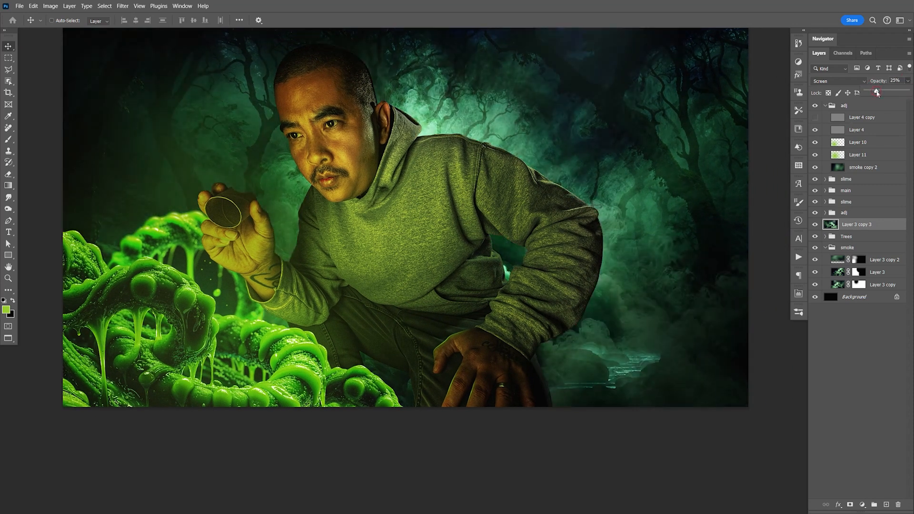
key(space)
drag(491, 216, 619, 246)
key(ctrl+s)
key(space)
drag(704, 248, 702, 249)
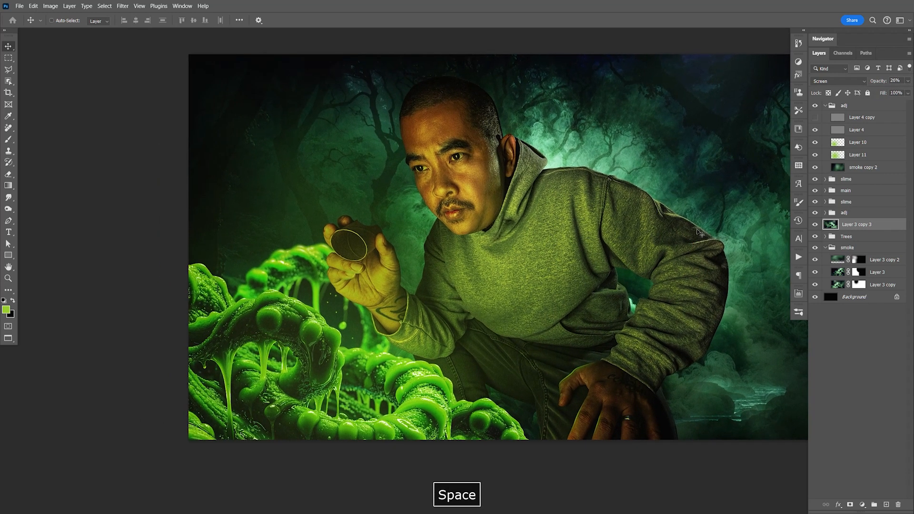
key(F9)
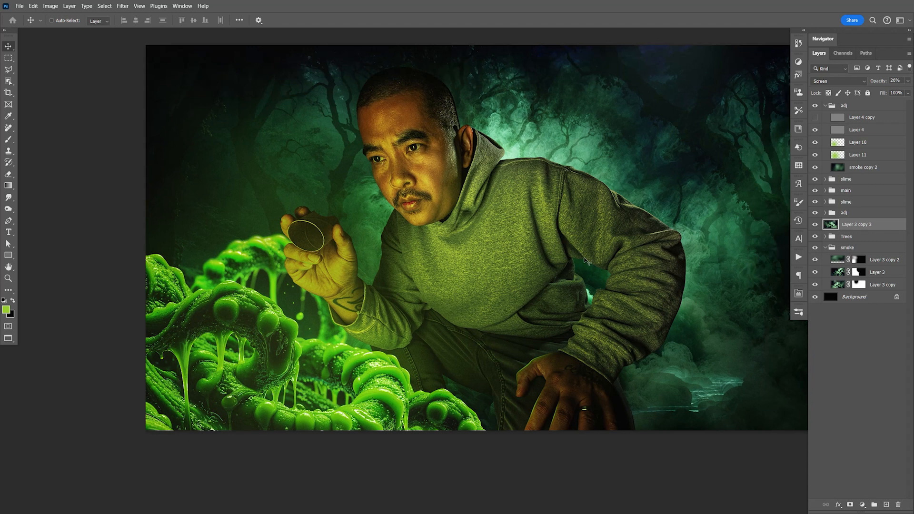
- In the upper slime group, add a new layer clipped to Group 1 and fill it with black
click(826, 105)
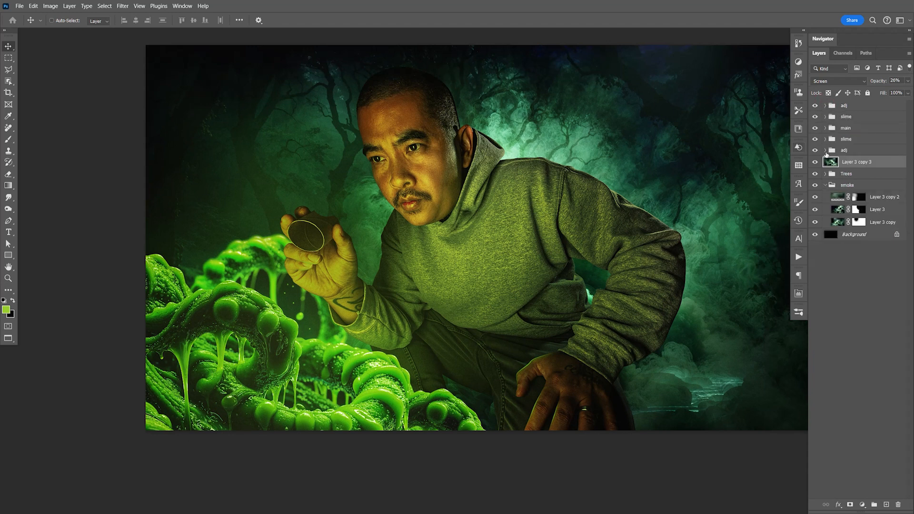
click(825, 185)
click(826, 117)
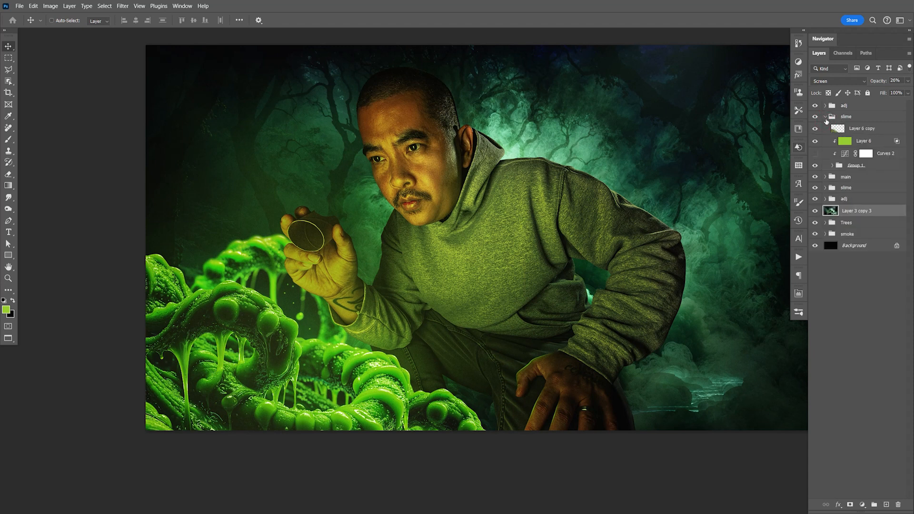
click(870, 166)
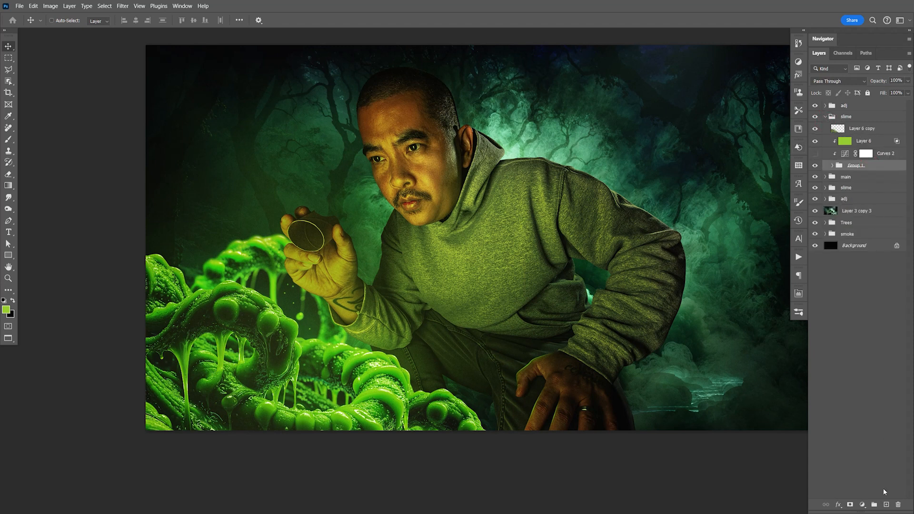
key(F9)
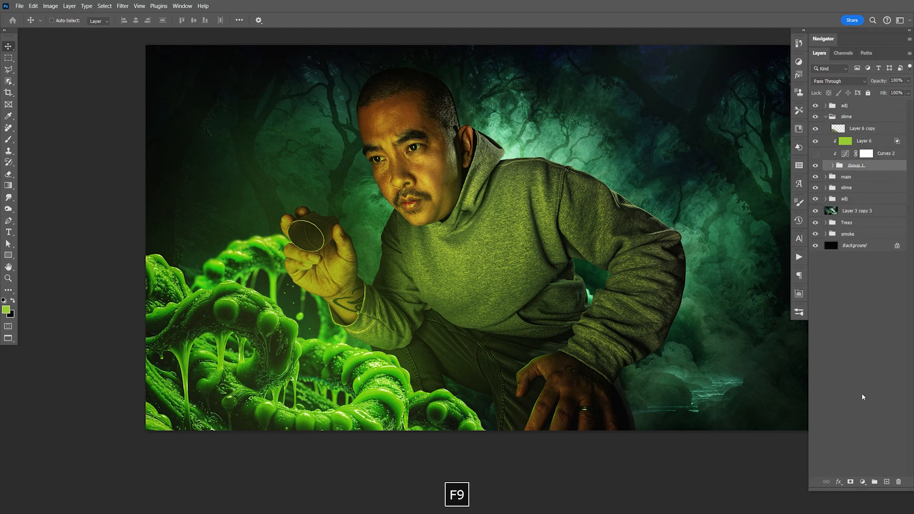
click(886, 481)
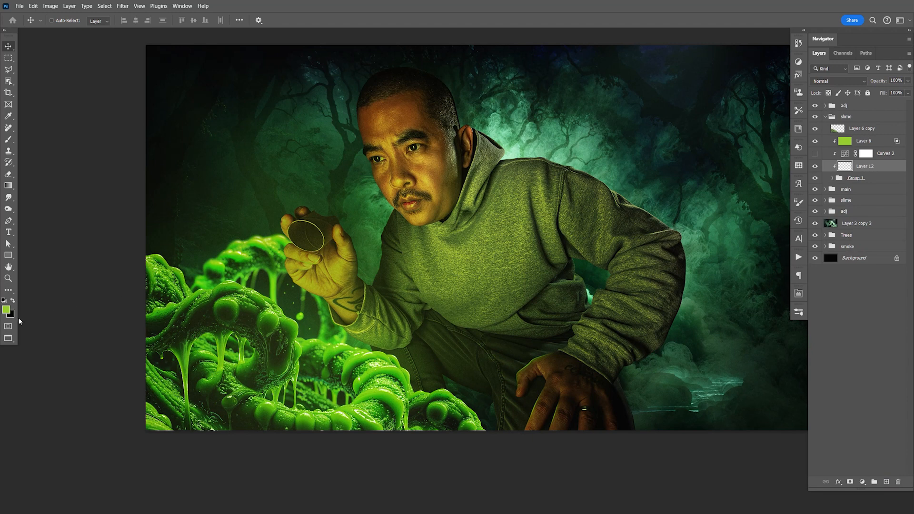
key(x)
key(alt+BackSpace)
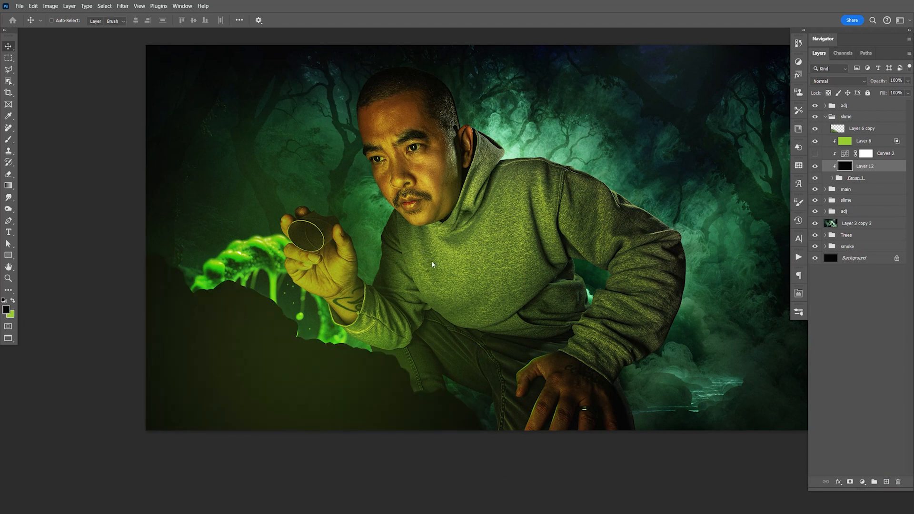
- Erase the black of Layer 12 over the slime near the hand with a soft 900 px eraser, and compare with the layer hidden
key(e)
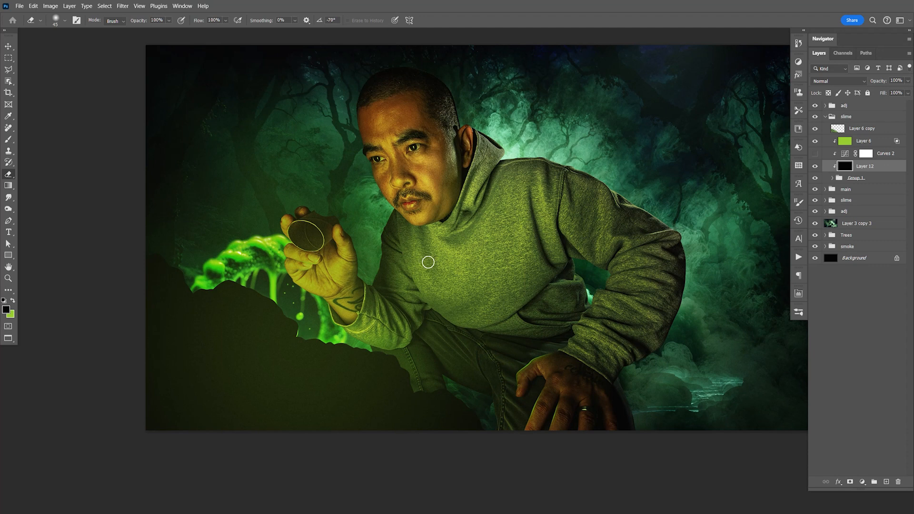
key(bracketright)
key(bracketright)
key(bracketright)
key(bracketright)
key(bracketright)
key(bracketright)
key(bracketright)
key(bracketright)
key(bracketright)
key(bracketright)
key(bracketright)
key(bracketright)
key(bracketright)
key(bracketright)
key(bracketright)
key(bracketright)
key(bracketright)
mouse_move(366, 239)
mouse_down()
mouse_move(370, 214)
mouse_move(302, 194)
mouse_move(300, 184)
mouse_move(302, 192)
mouse_move(259, 205)
mouse_move(438, 267)
mouse_move(457, 304)
mouse_move(466, 254)
mouse_move(402, 226)
mouse_move(329, 219)
mouse_move(308, 251)
mouse_up()
click(815, 166)
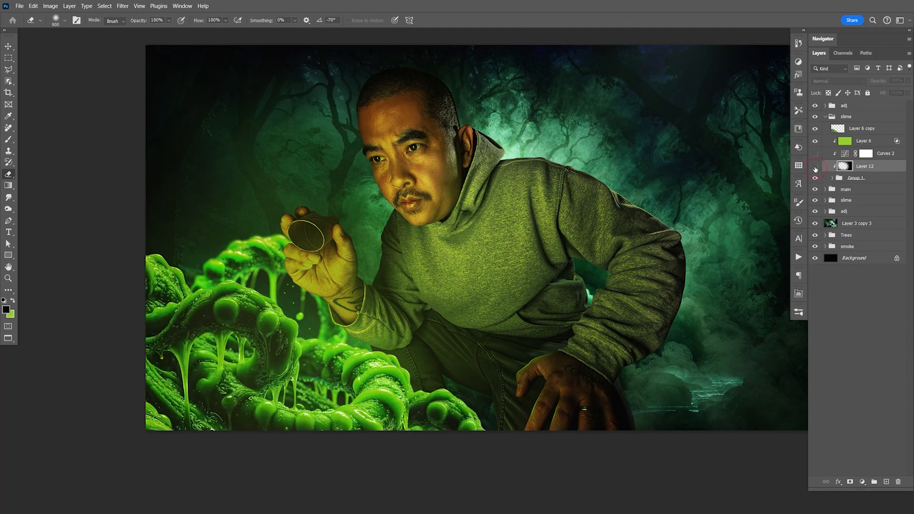
click(815, 166)
- Reduce the opacity of the black shading layer, Layer 12, to 85% and save the document
click(908, 81)
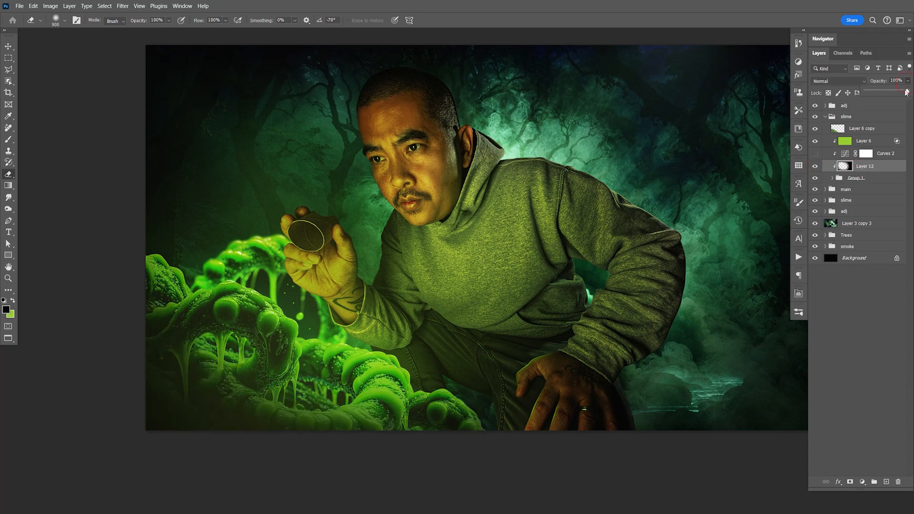
drag(909, 91, 900, 94)
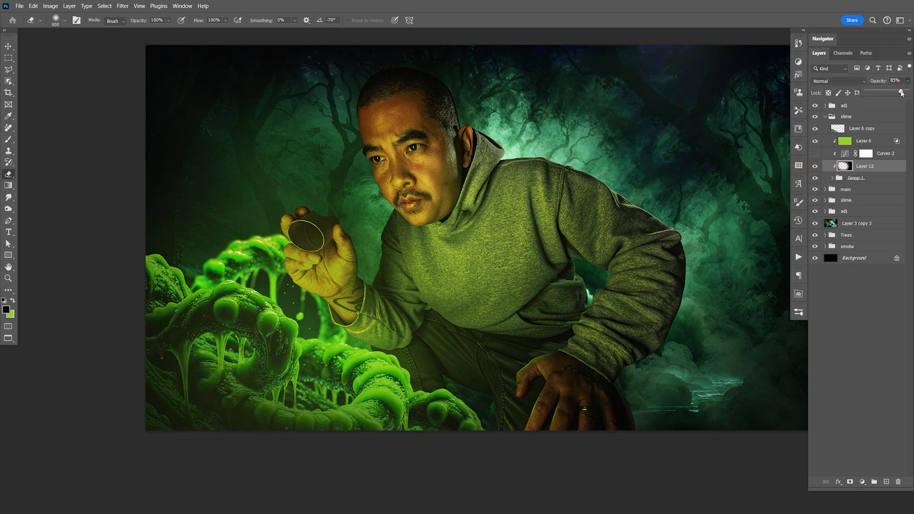
key(ctrl+s)
key(v)
key(space)
drag(546, 301, 546, 298)
key(ctrl+s)
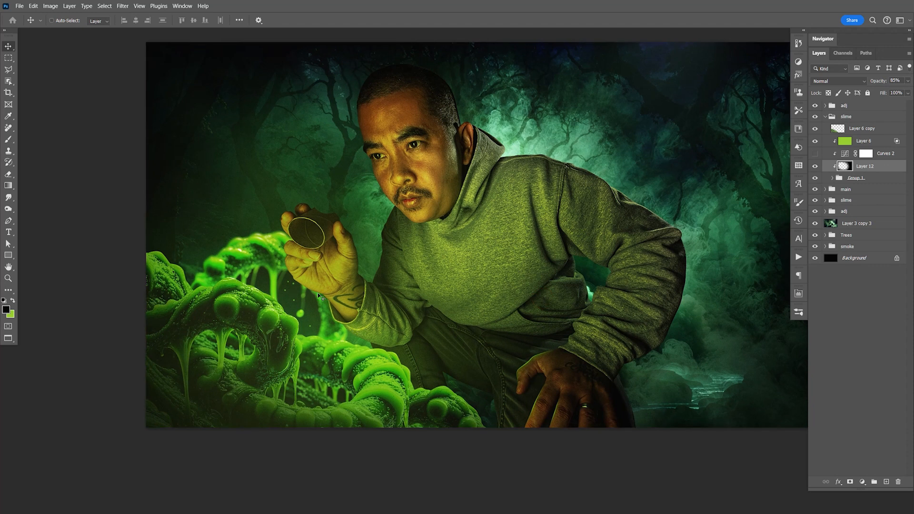
- In the lower slime group, clip a Curves adjustment to master copy 3 and pull the curve down to darken the background slime
click(827, 117)
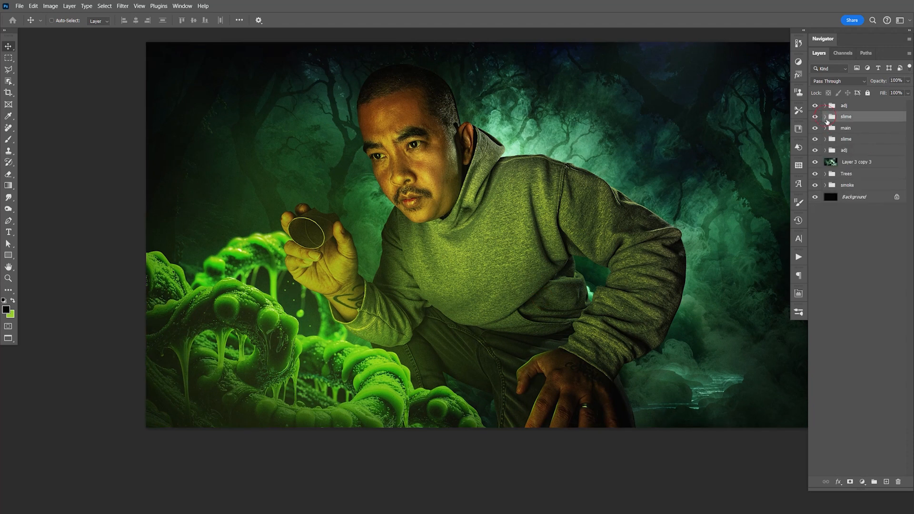
click(825, 140)
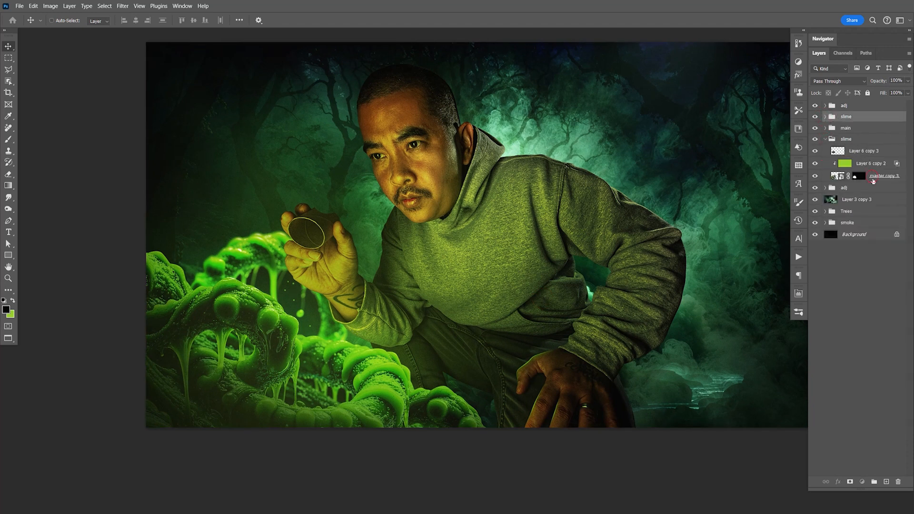
click(873, 177)
click(862, 482)
click(863, 371)
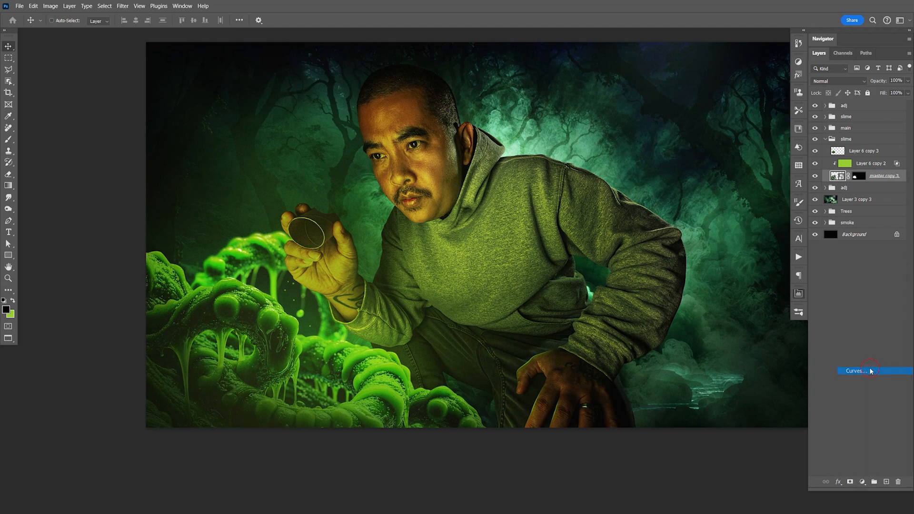
mouse_move(713, 402)
mouse_down()
mouse_move(726, 405)
mouse_move(703, 405)
mouse_up()
drag(776, 342, 780, 365)
click(799, 295)
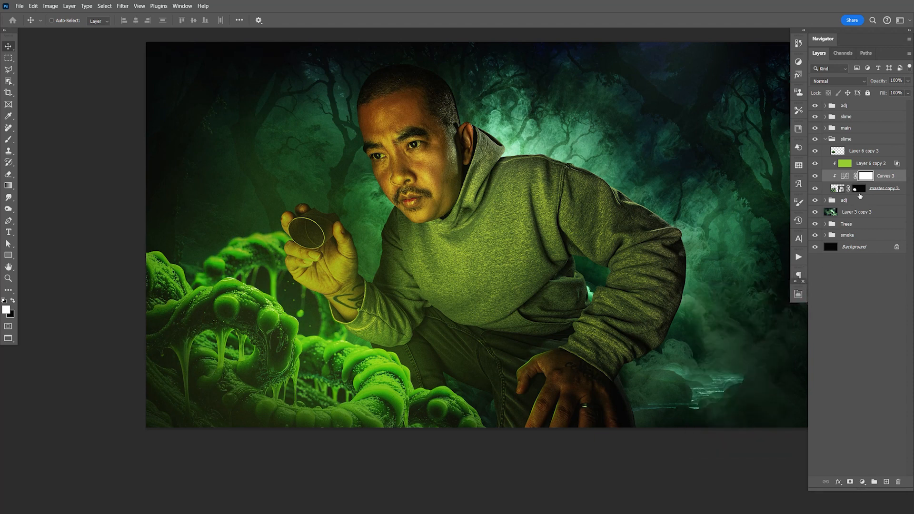
- On the mask of master copy 3, paint black with a small brush over the dark gaps between the background slime strands left of the hand
click(859, 188)
key(z)
drag(297, 300, 355, 305)
key(space)
drag(355, 303, 424, 292)
key(b)
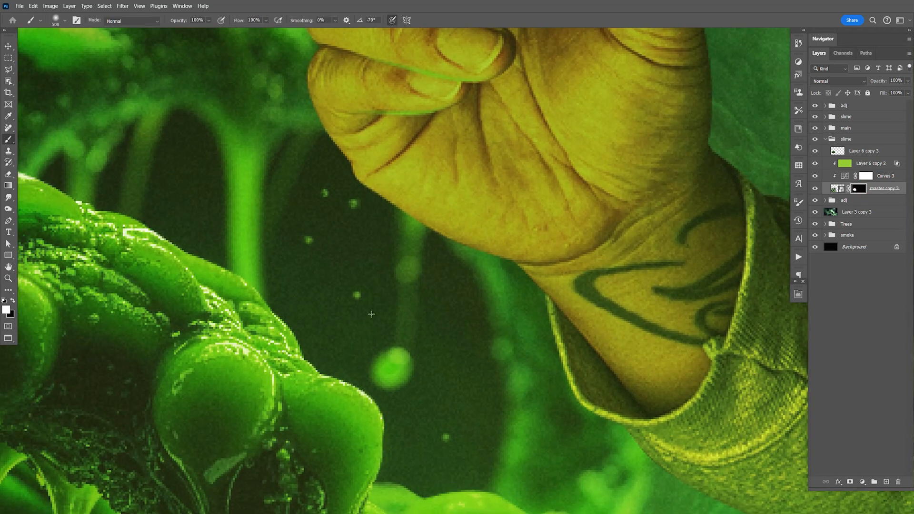
key(x)
key(bracketleft)
key(bracketleft)
key(bracketleft)
key(bracketleft)
key(bracketleft)
key(bracketleft)
key(bracketleft)
key(bracketleft)
key(bracketleft)
key(bracketleft)
key(bracketleft)
key(bracketleft)
key(bracketleft)
key(bracketleft)
key(bracketleft)
key(bracketleft)
mouse_move(165, 169)
mouse_down()
mouse_move(177, 127)
mouse_move(164, 167)
mouse_move(206, 145)
mouse_move(218, 261)
mouse_move(198, 223)
mouse_move(163, 198)
mouse_up()
drag(102, 198, 108, 188)
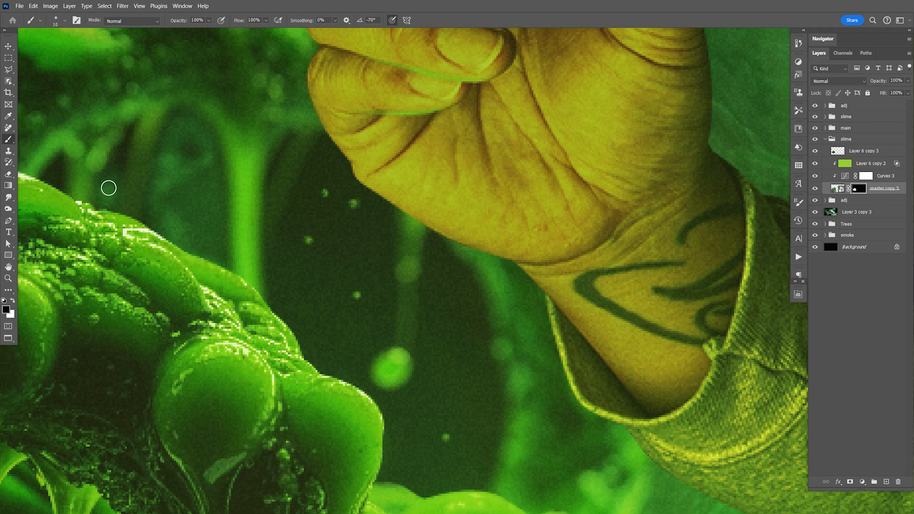
key(bracketleft)
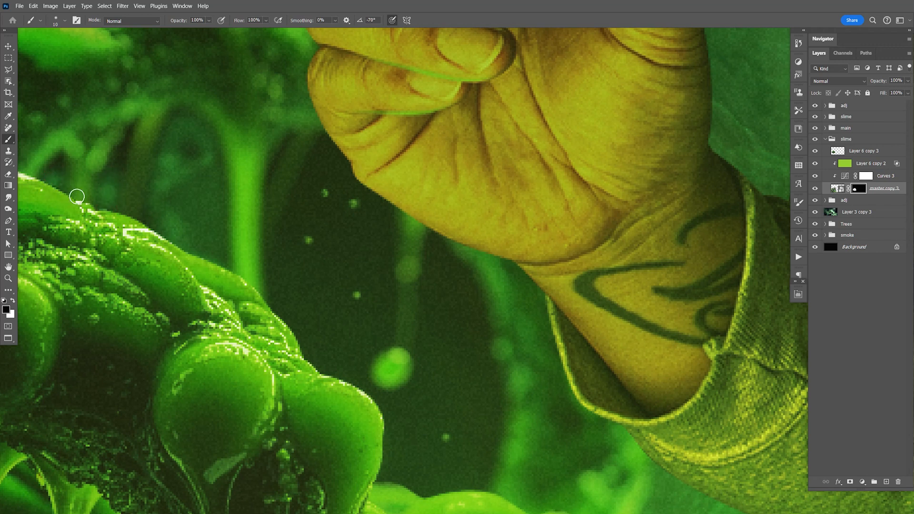
- Mask out the dark background slime gap below the hand, using a slightly larger black brush on the master copy 3 mask
key(bracketright)
key(bracketright)
key(bracketright)
key(bracketright)
key(bracketright)
key(bracketright)
mouse_move(312, 165)
mouse_down()
mouse_move(365, 196)
mouse_move(372, 283)
mouse_move(343, 247)
mouse_move(317, 271)
mouse_move(300, 247)
mouse_up()
mouse_move(336, 370)
mouse_down()
mouse_move(450, 359)
mouse_move(367, 429)
mouse_move(446, 473)
mouse_move(476, 447)
mouse_move(451, 331)
mouse_up()
key(bracketleft)
key(bracketleft)
key(bracketleft)
key(bracketleft)
mouse_move(435, 294)
mouse_down()
mouse_move(431, 303)
mouse_move(435, 259)
mouse_move(458, 295)
mouse_up()
key(bracketright)
key(bracketright)
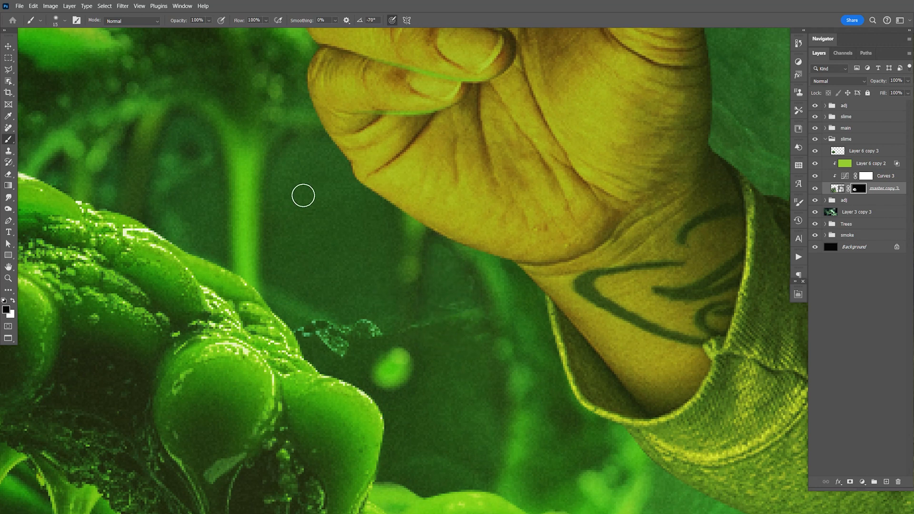
- View the whole composite and save the document
key(ctrl+0)
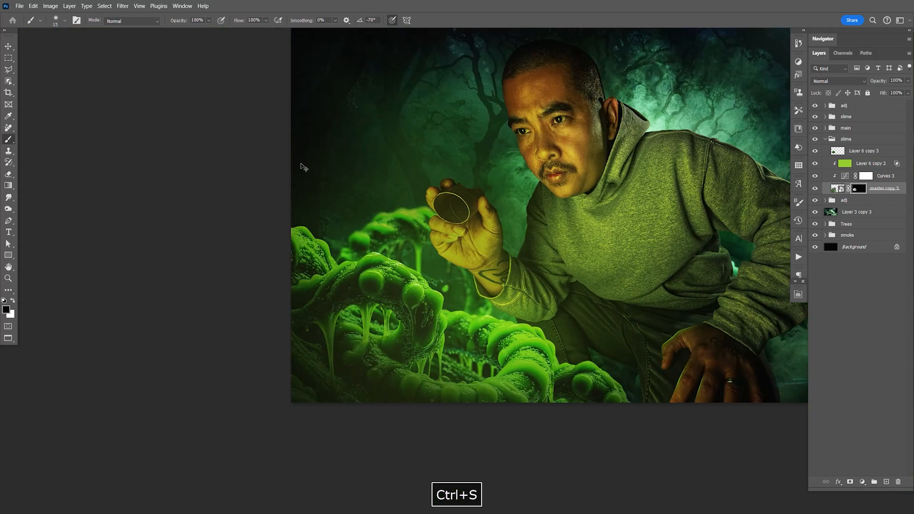
key(v)
key(space)
drag(519, 254, 488, 308)
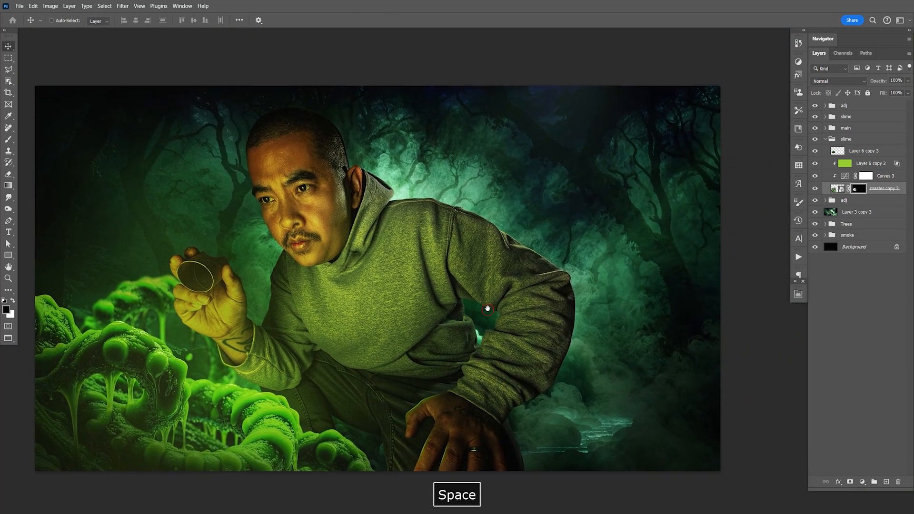
key(ctrl+s)
key(space)
mouse_move(465, 245)
mouse_down()
mouse_move(473, 257)
mouse_move(480, 248)
mouse_up()
key(ctrl+z)
key(space)
key(ctrl+s)
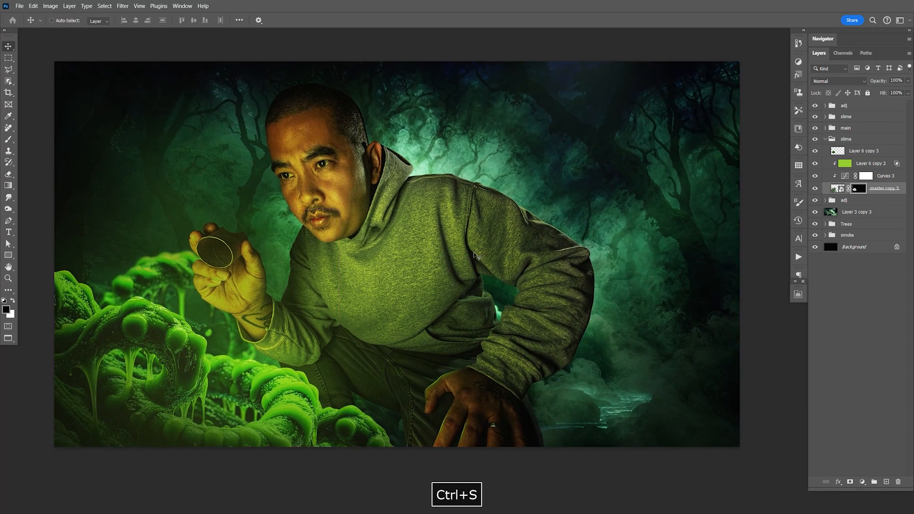
key(ctrl+s)
key(ctrl+s)
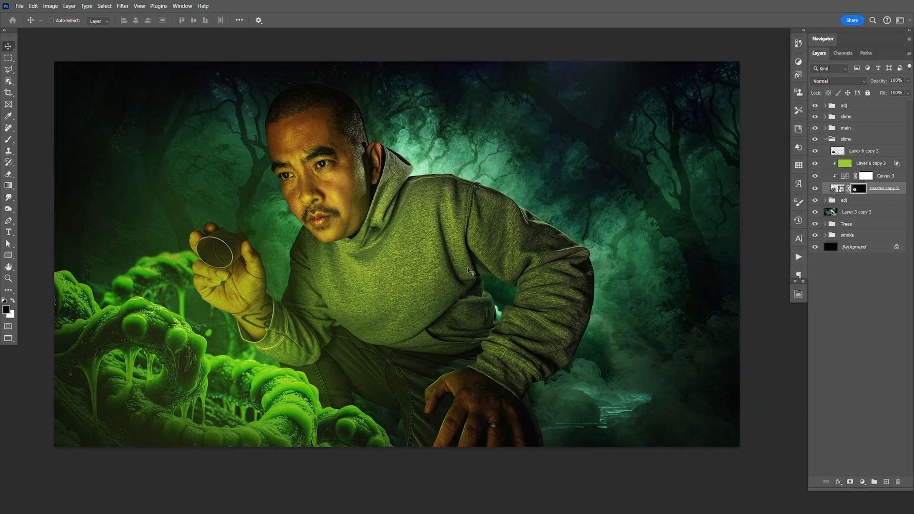
- Collapse the slime groups, expand the main group and make its flash light group visible
key(space)
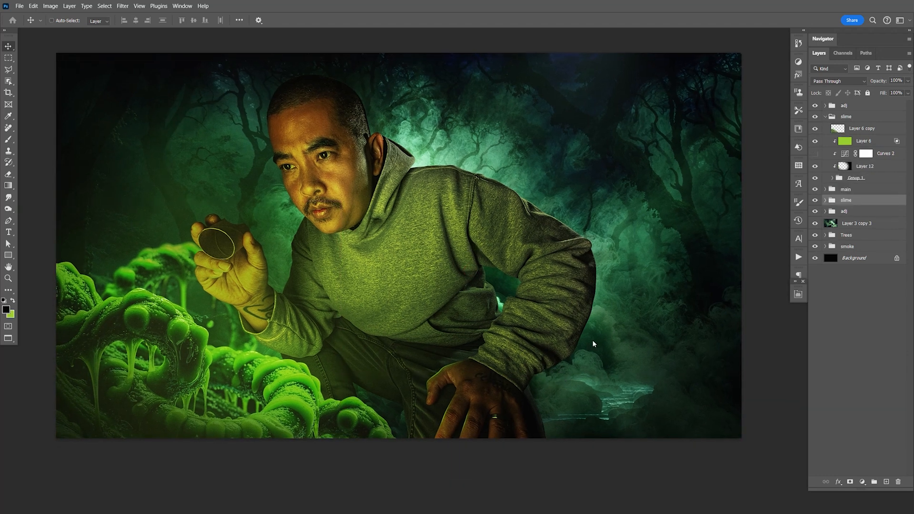
click(825, 118)
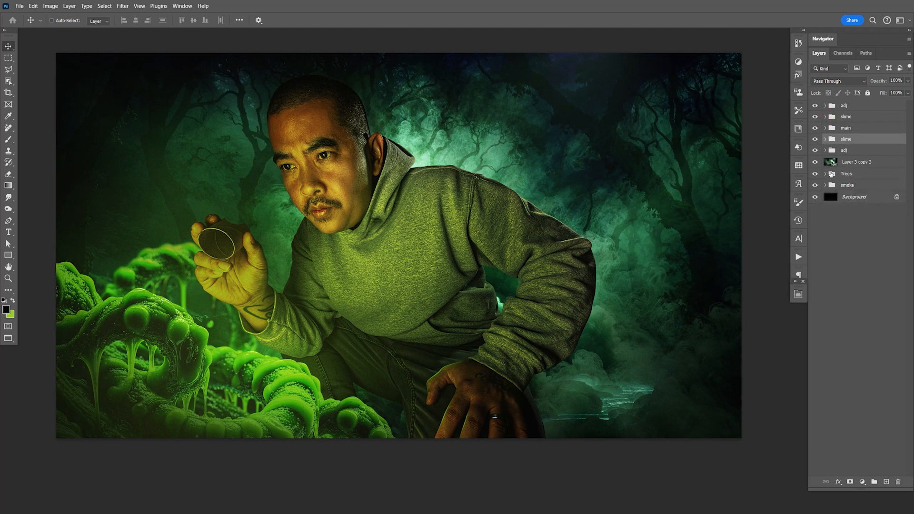
click(826, 129)
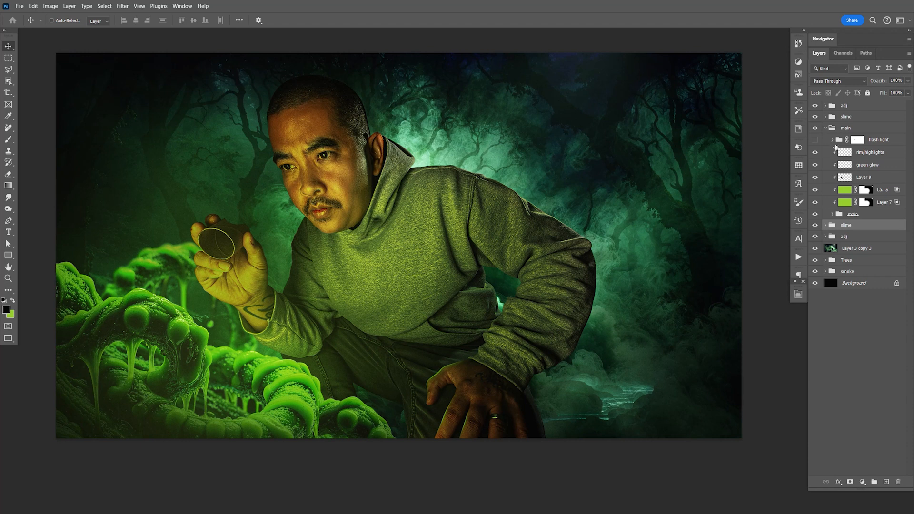
click(832, 141)
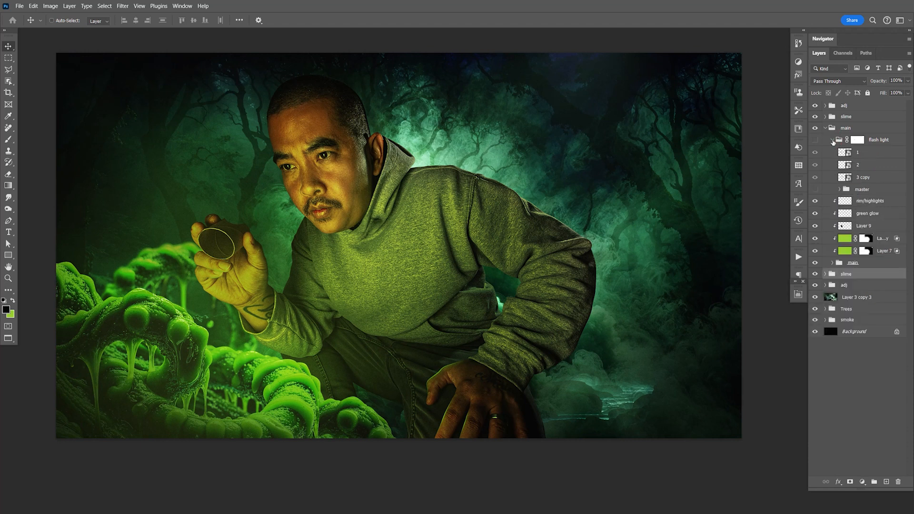
click(832, 141)
click(816, 140)
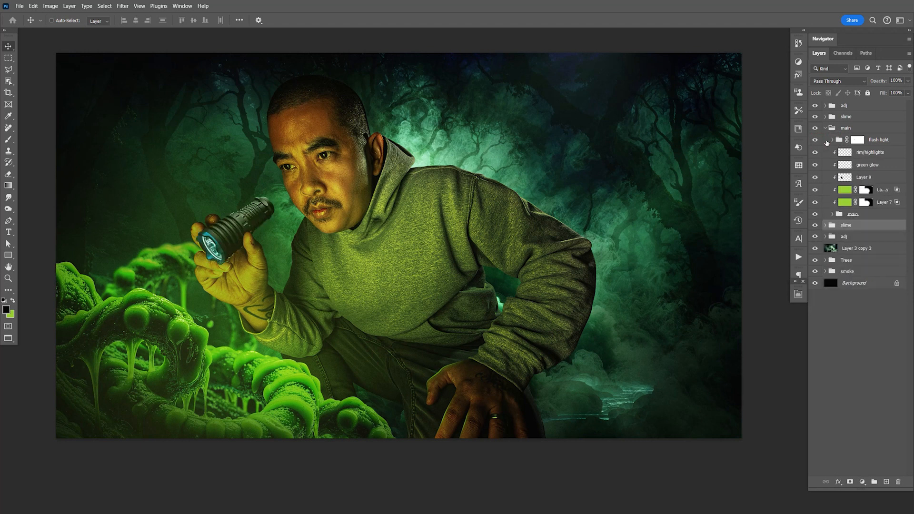
- Place the flash light group inside a new group named flashlight
click(874, 139)
key(ctrl+g)
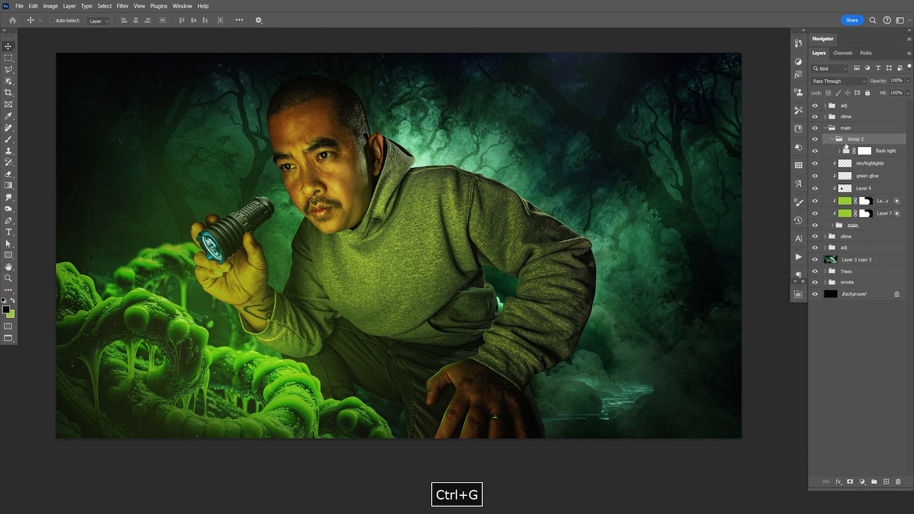
double_click(855, 138)
text(flash )
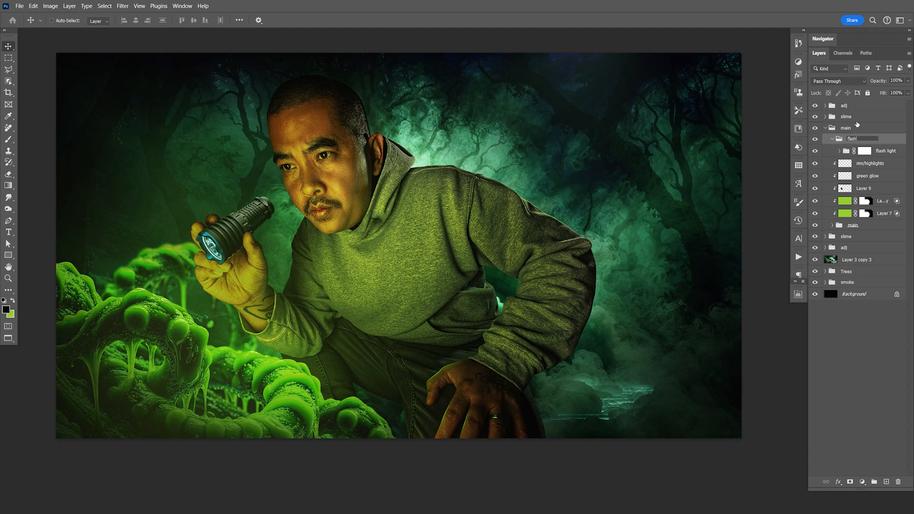
text(light)
key(Return)
- Add a green-filled layer above the flash light group, clip it to that group and set its blend mode to Multiply
click(877, 150)
click(885, 482)
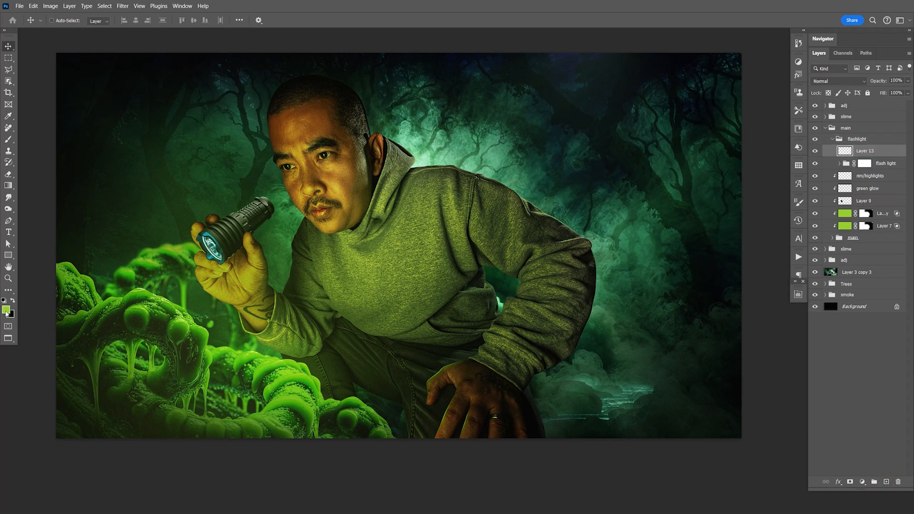
key(alt+BackSpace)
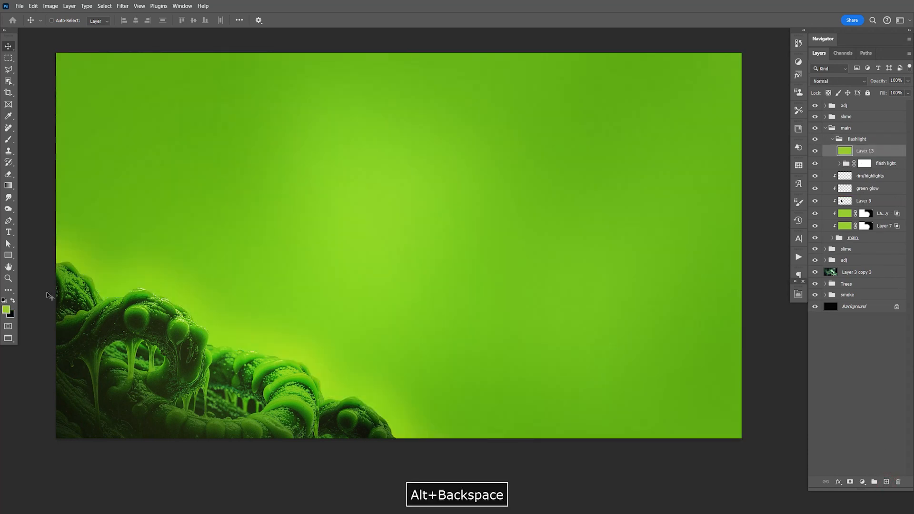
key(ctrl+alt+g)
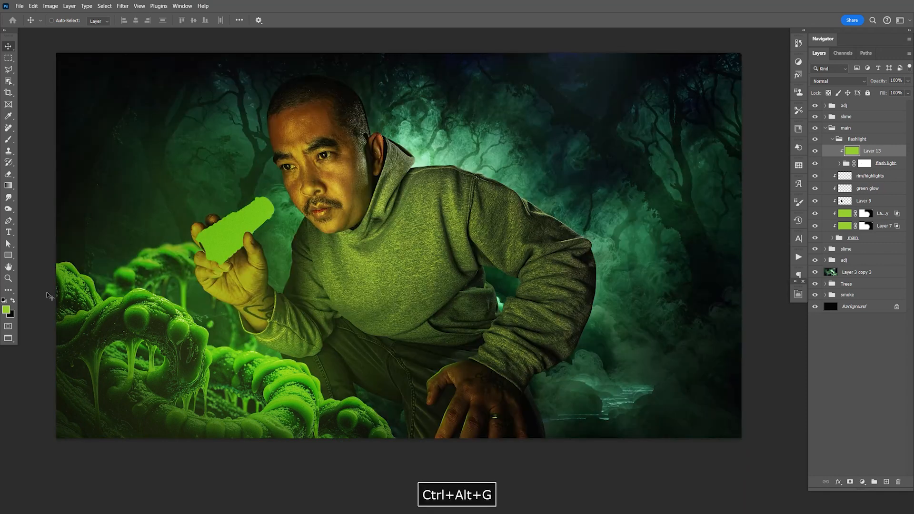
click(831, 80)
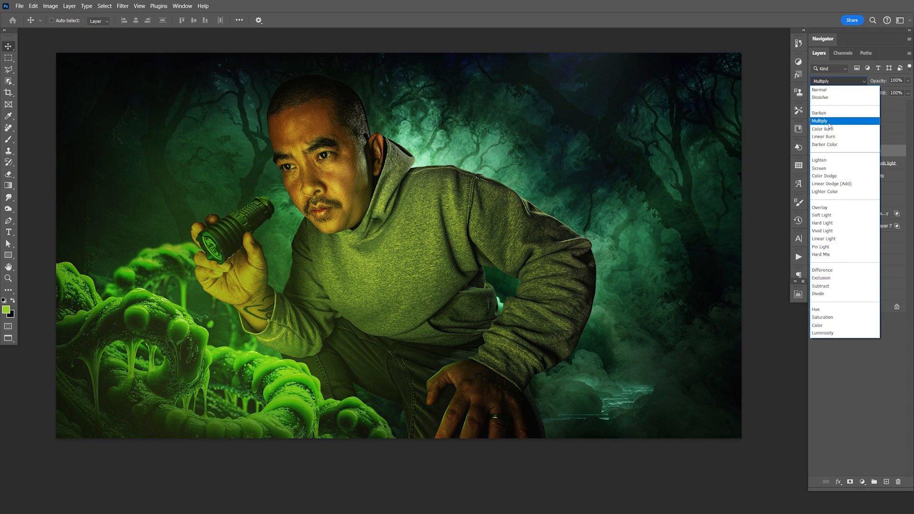
click(828, 123)
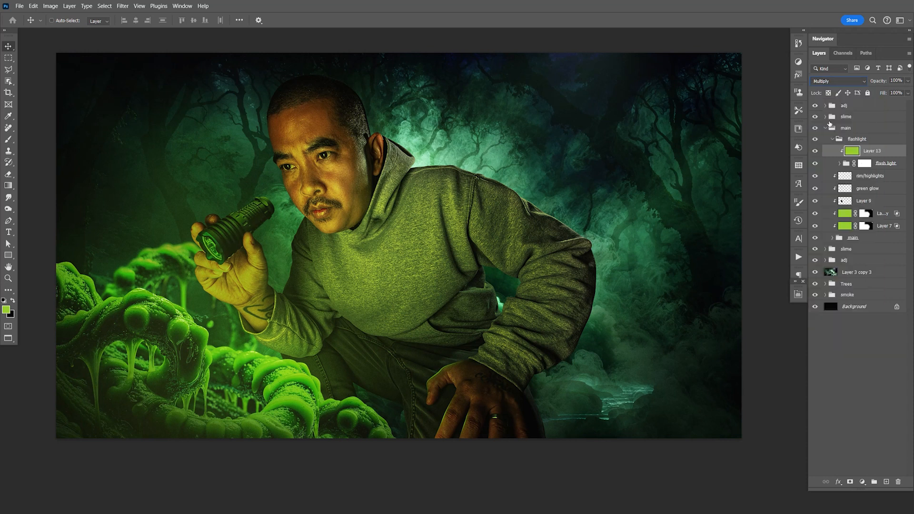
- Group layers 1, 2 and 3 copy, merge a duplicate of that group into one layer, and hide the original group
click(841, 164)
click(872, 178)
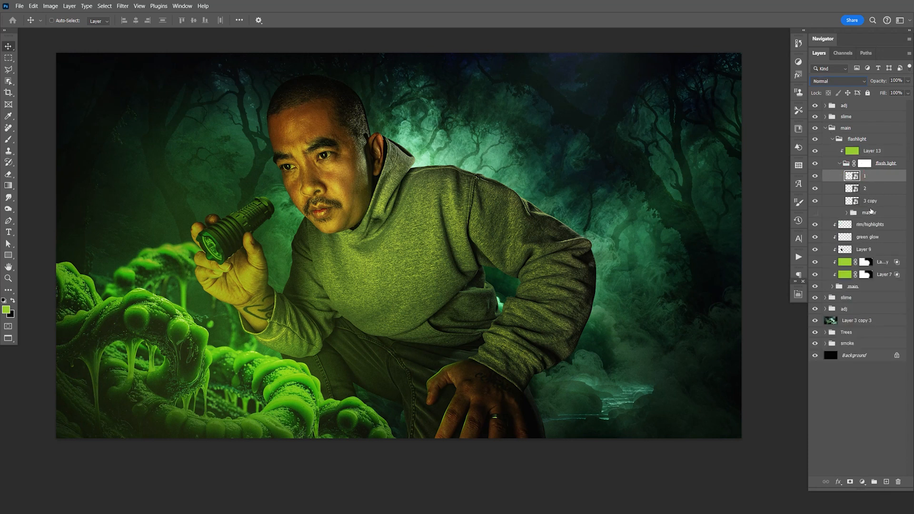
shift+click(872, 202)
key(ctrl+g)
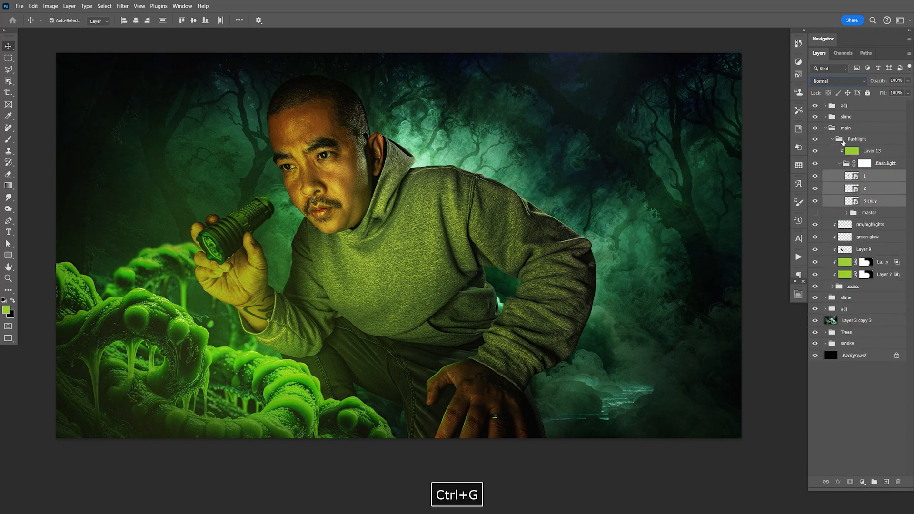
key(ctrl+j)
key(ctrl+e)
click(814, 188)
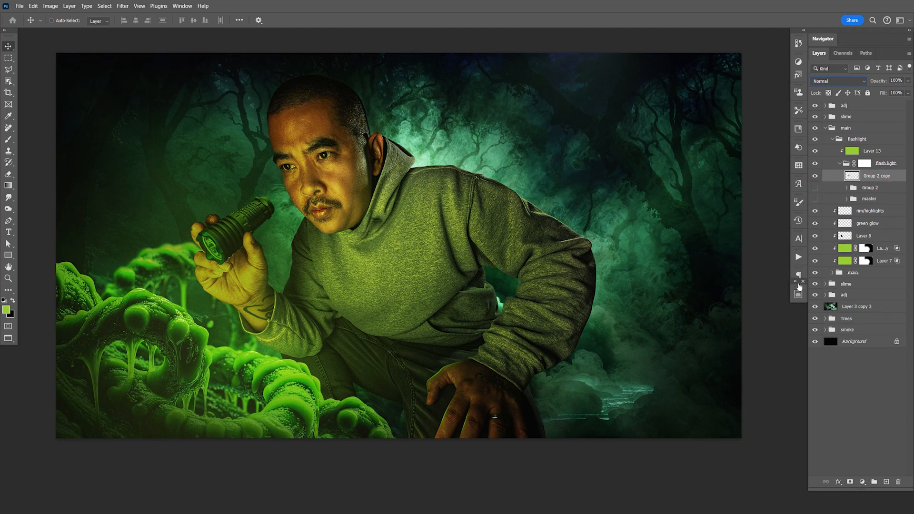
- Run the Sharpen Low action on the merged flashlight layer, Group 2 copy, and save the document
click(799, 257)
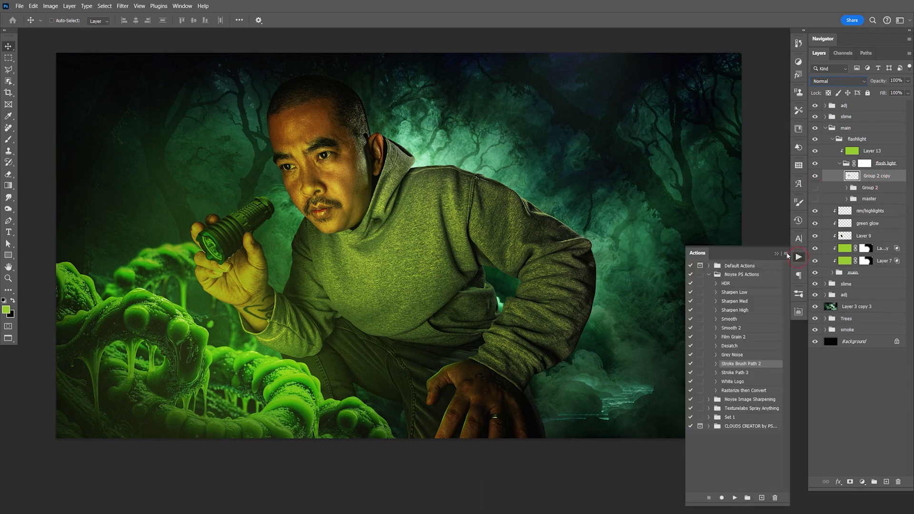
click(740, 293)
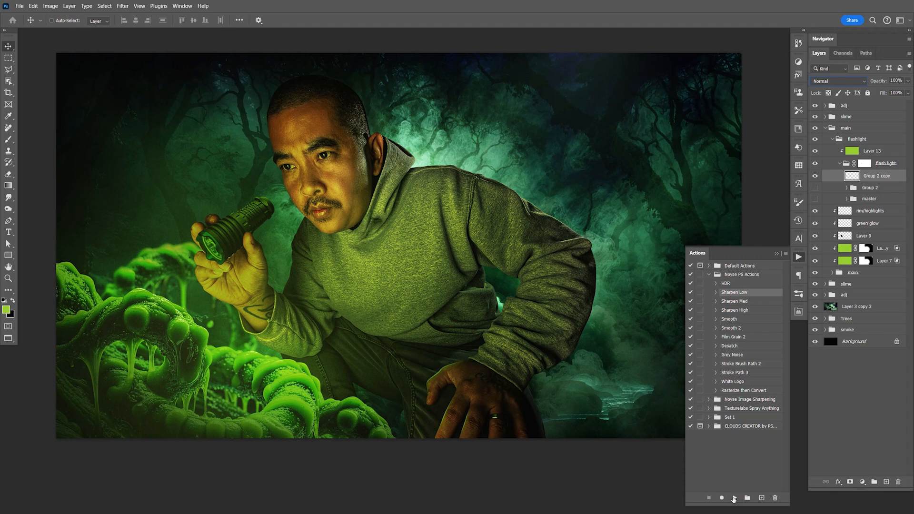
click(798, 259)
key(ctrl+s)
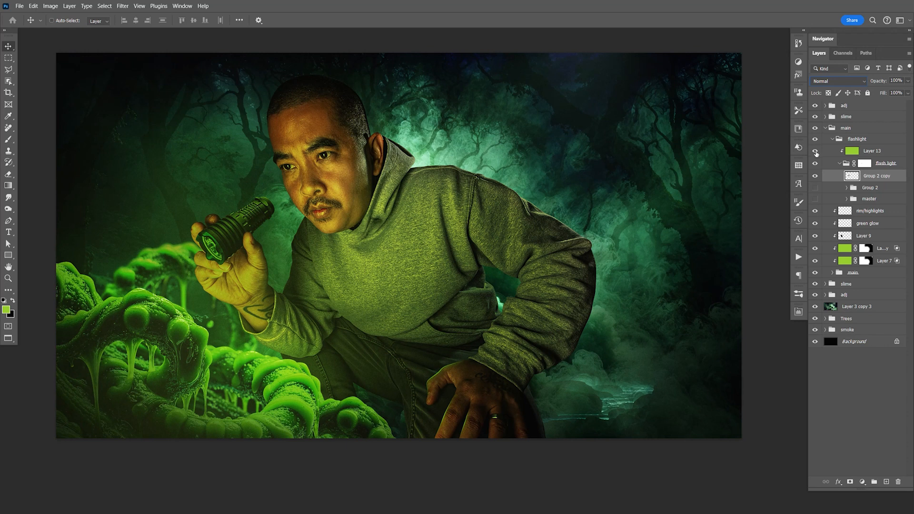
- Compare the flashlight with and without the green Layer 13, and add a layer mask to Layer 13
click(816, 150)
click(815, 151)
click(853, 153)
drag(218, 252, 285, 272)
key(ctrl+z)
key(z)
key(space)
drag(656, 184, 788, 200)
click(850, 482)
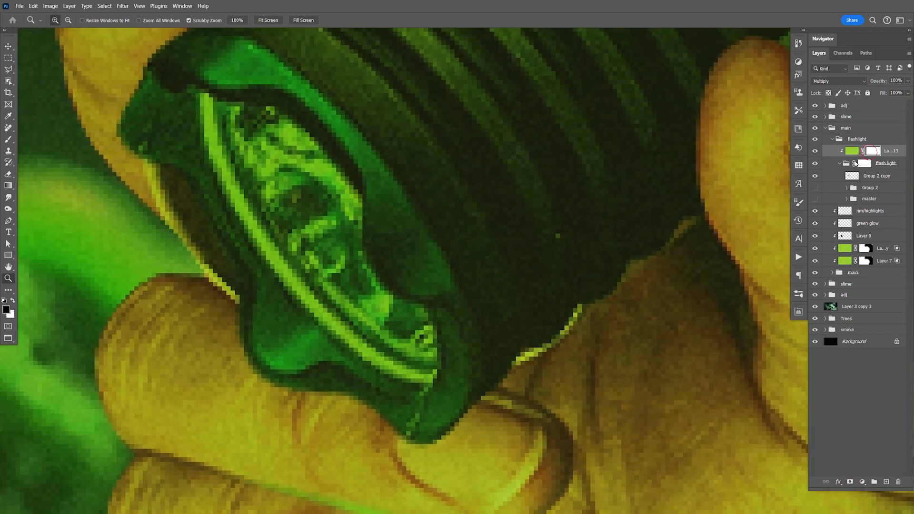
- Paint black on the Layer 13 mask over the flashlight lens to remove the green tint from the glass and its rim
key(b)
mouse_move(266, 212)
mouse_down()
mouse_move(296, 200)
mouse_move(216, 117)
mouse_move(233, 171)
mouse_move(288, 266)
mouse_move(367, 344)
mouse_move(416, 375)
mouse_move(419, 314)
mouse_move(350, 271)
mouse_move(336, 196)
mouse_move(289, 138)
mouse_move(238, 112)
mouse_move(266, 153)
mouse_move(224, 172)
mouse_move(243, 203)
mouse_move(209, 112)
mouse_move(240, 196)
mouse_move(292, 273)
mouse_move(402, 369)
mouse_move(418, 352)
mouse_move(425, 368)
mouse_move(347, 297)
mouse_move(310, 233)
mouse_move(339, 218)
mouse_move(373, 291)
mouse_move(340, 191)
mouse_move(342, 201)
mouse_move(347, 193)
mouse_move(288, 129)
mouse_move(228, 107)
mouse_move(271, 162)
mouse_up()
key(bracketleft)
key(bracketleft)
key(bracketleft)
key(bracketleft)
key(bracketleft)
scroll(271, 162, down, 3)
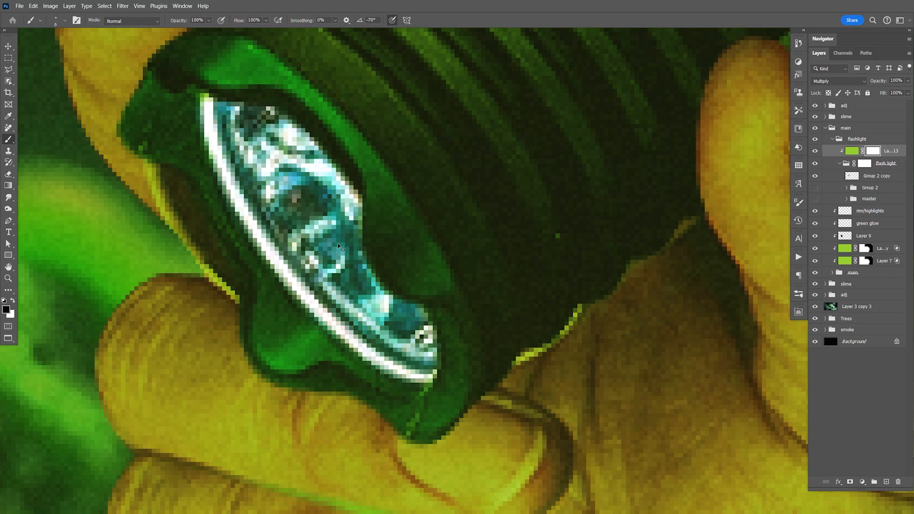
key(ctrl+1)
key(v)
drag(578, 298, 525, 274)
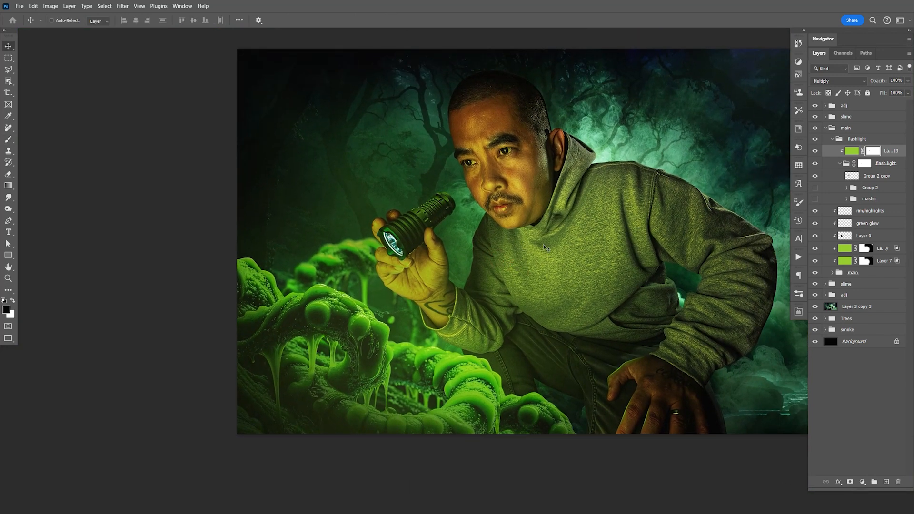
- Switch to Adobe Bridge, open Light.png from Stock Photos in Photoshop, copy the entire image and close the file
key(alt+Tab)
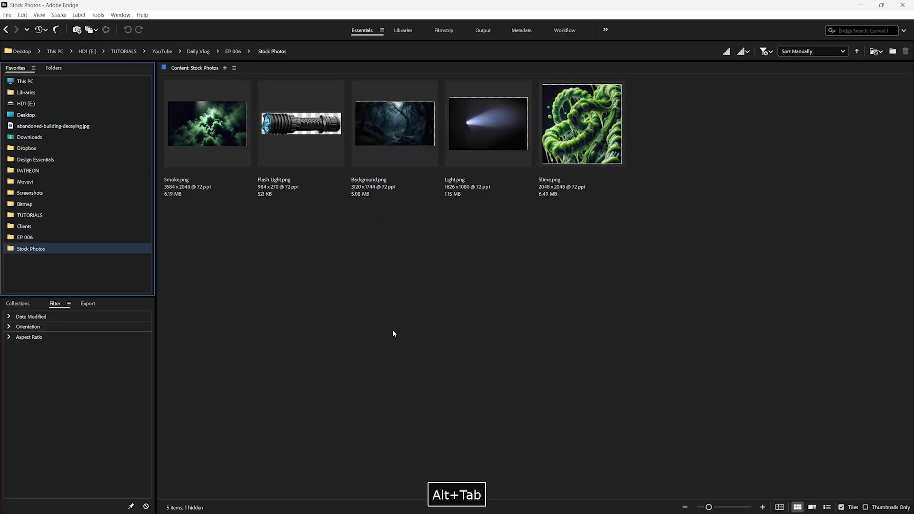
click(488, 141)
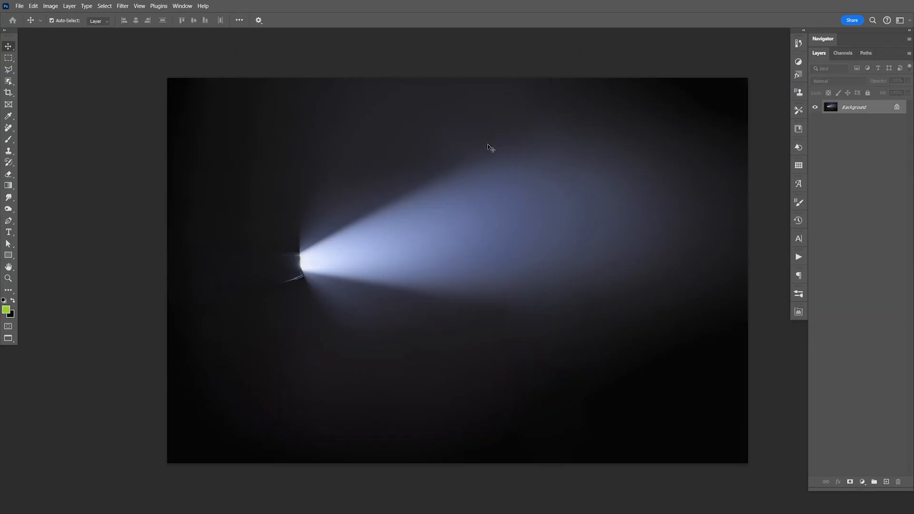
key(ctrl+a)
key(ctrl+c)
key(ctrl+w)
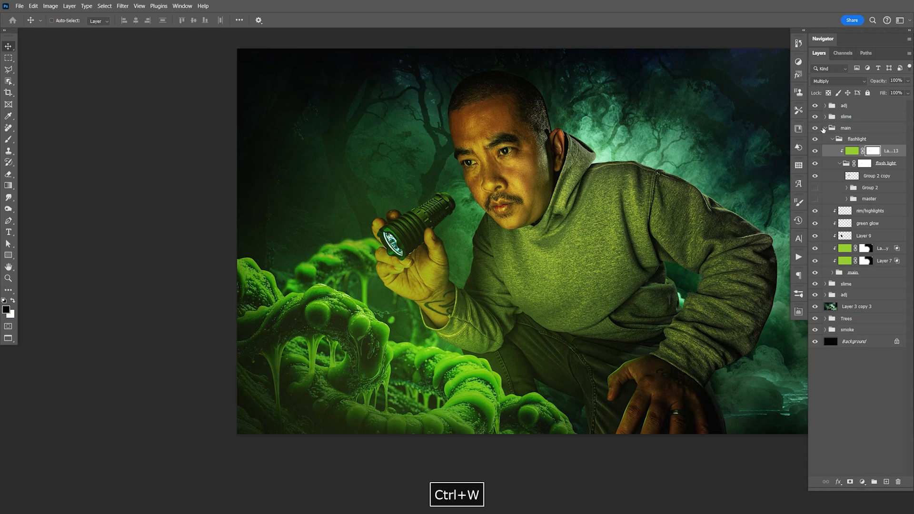
- Select the green Layer 13 in the flashlight group and paste the copied light image above it
click(833, 139)
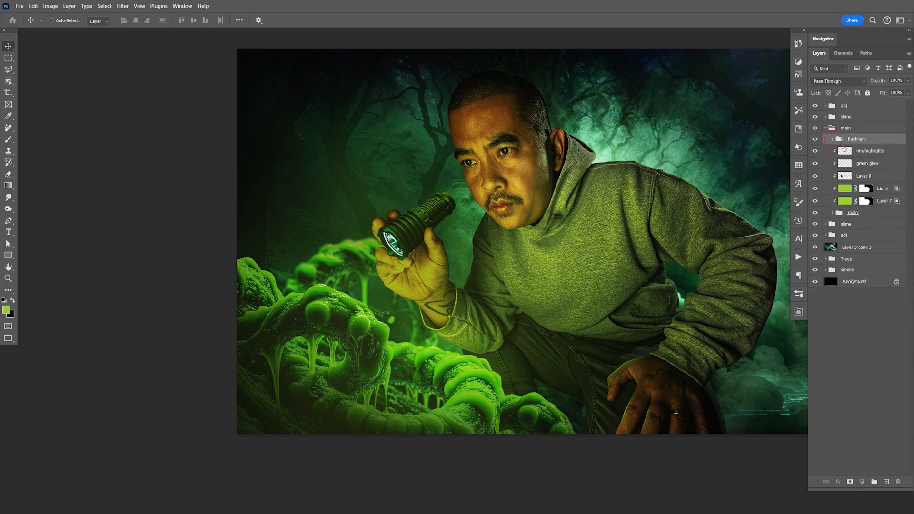
click(832, 139)
click(837, 164)
click(844, 151)
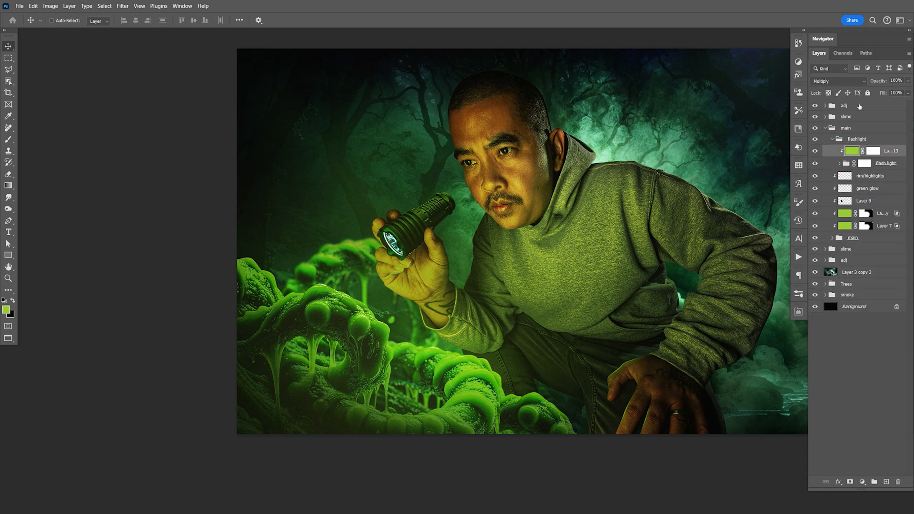
key(ctrl+v)
- Try to flip the pasted light horizontally and rotate it down toward the slime from the flashlight, and undo the transform and move
key(ctrl+t)
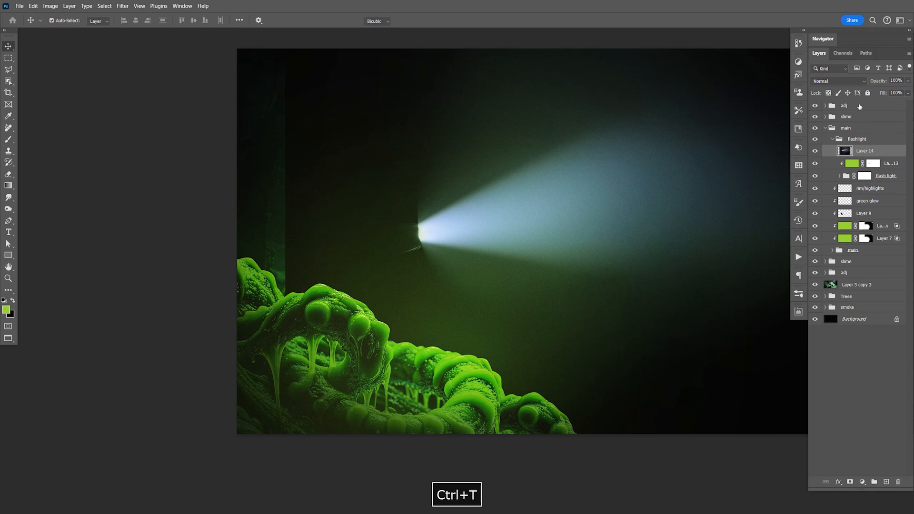
right_click(528, 206)
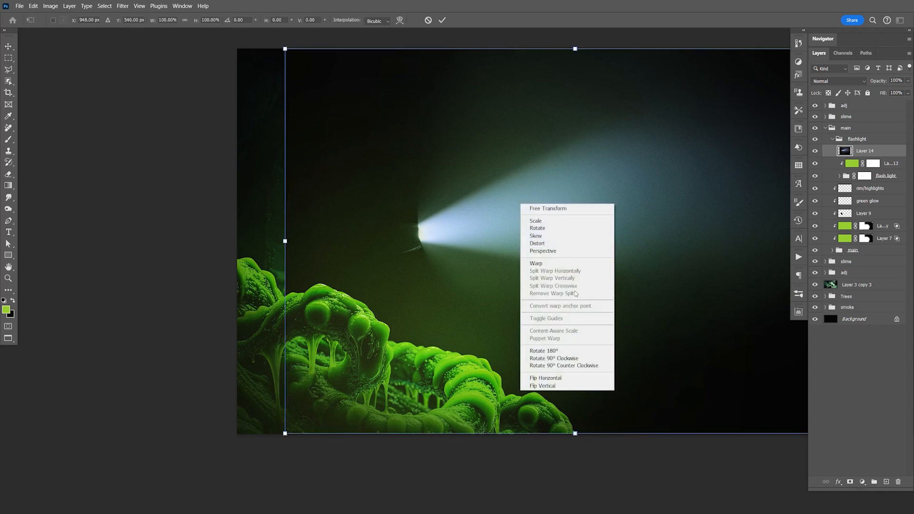
click(575, 374)
drag(701, 243, 391, 274)
drag(598, 268, 465, 93)
key(Return)
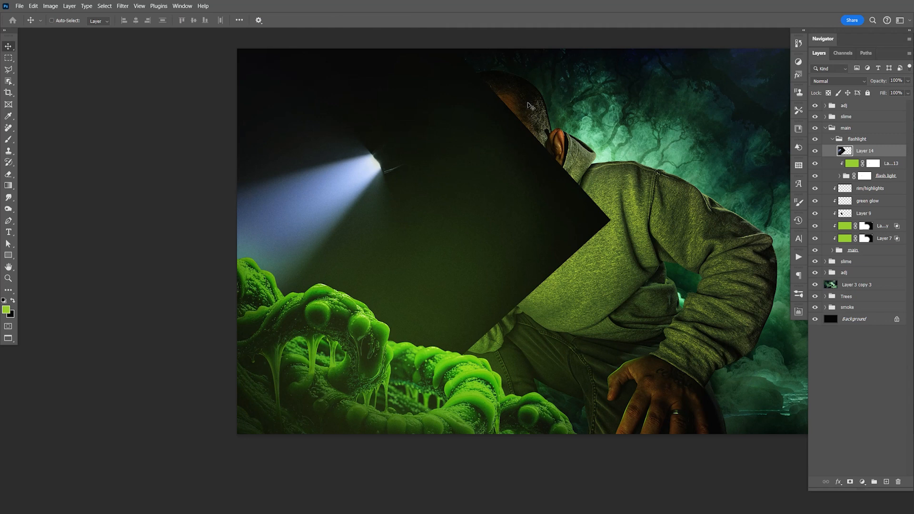
drag(389, 185, 440, 267)
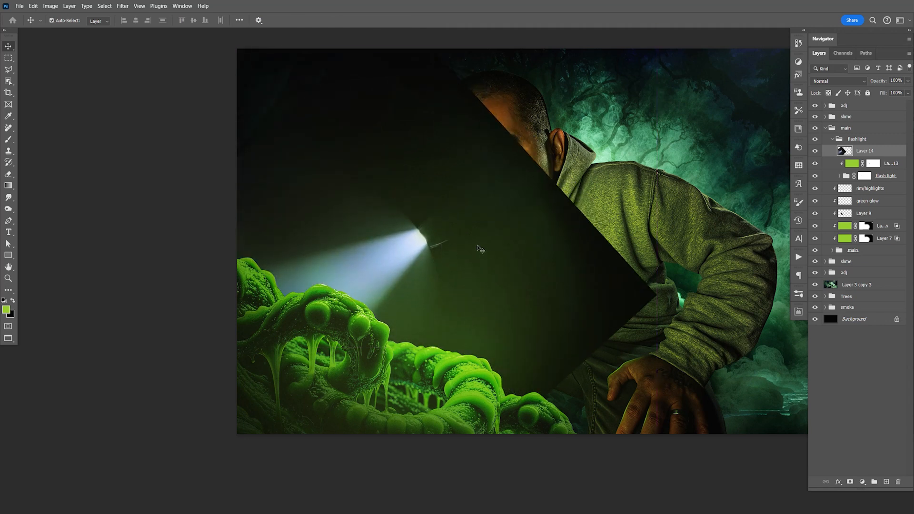
key(ctrl+z)
key(ctrl+z)
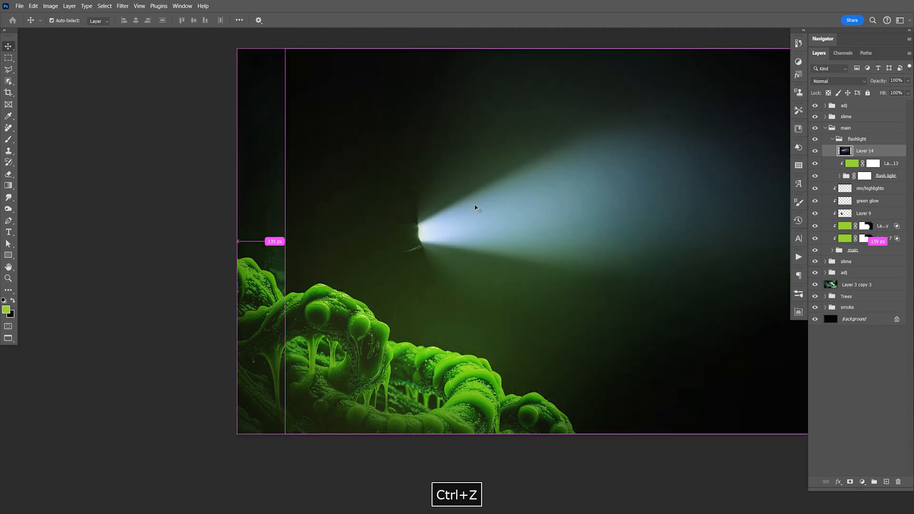
- Convert the pasted light, Layer 14, to a smart object and set its blend mode to Screen
right_click(872, 146)
click(856, 284)
click(838, 81)
click(813, 165)
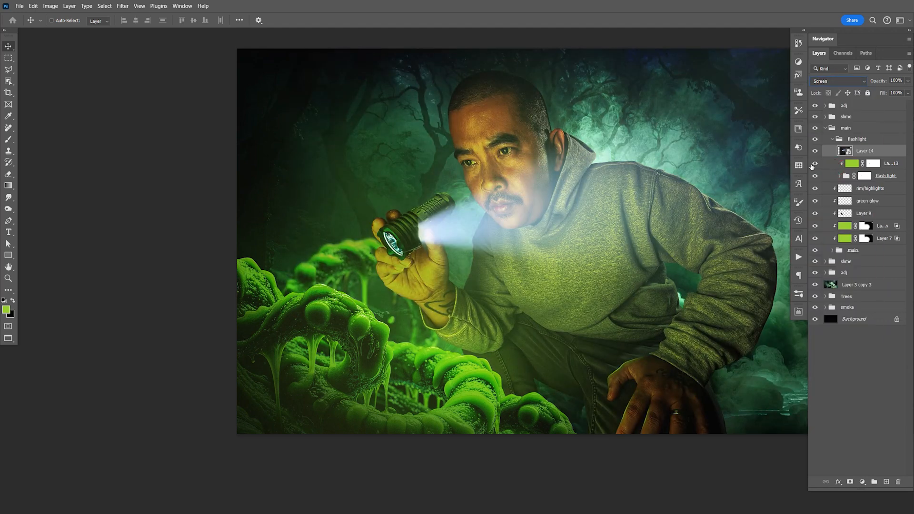
- Flip the Layer 14 light horizontally, rotated and positioned so the beam shines from the flashlight lens down toward the slime
key(ctrl+t)
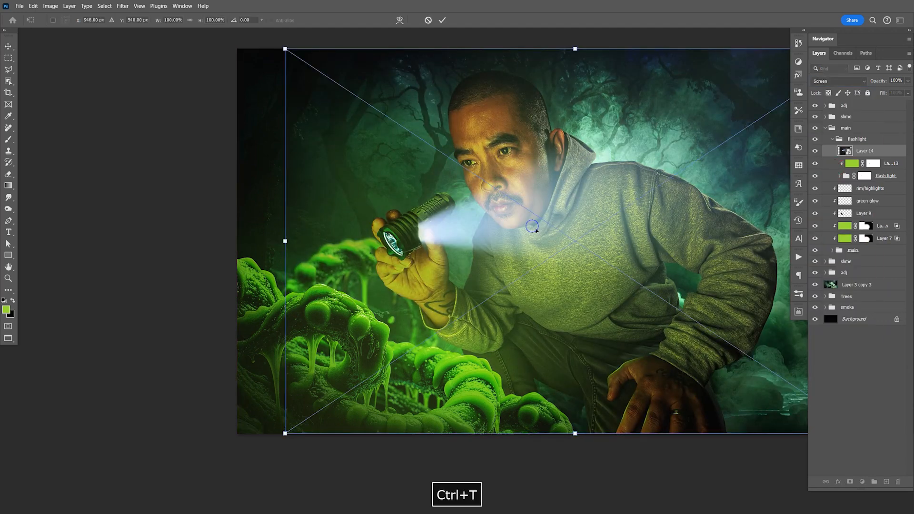
right_click(536, 230)
click(562, 390)
drag(731, 247, 401, 278)
drag(549, 264, 465, 62)
drag(384, 161, 420, 244)
key(Return)
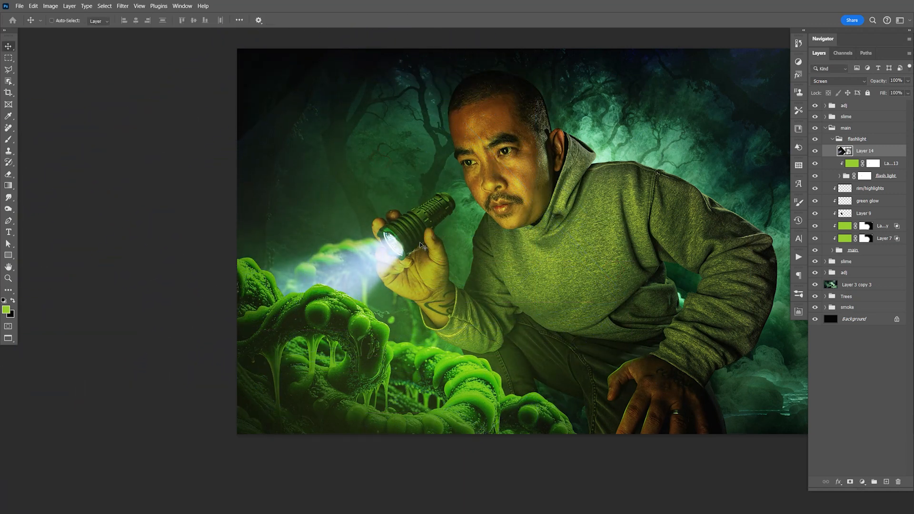
- Nudge the light beam into alignment with the flashlight lens and save the document
key(Down)
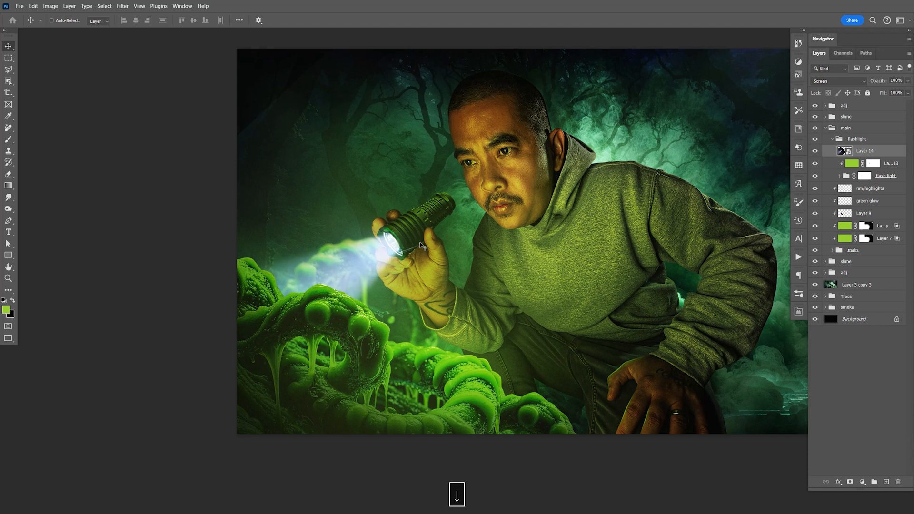
key(Left)
key(ctrl+s)
drag(516, 241, 523, 222)
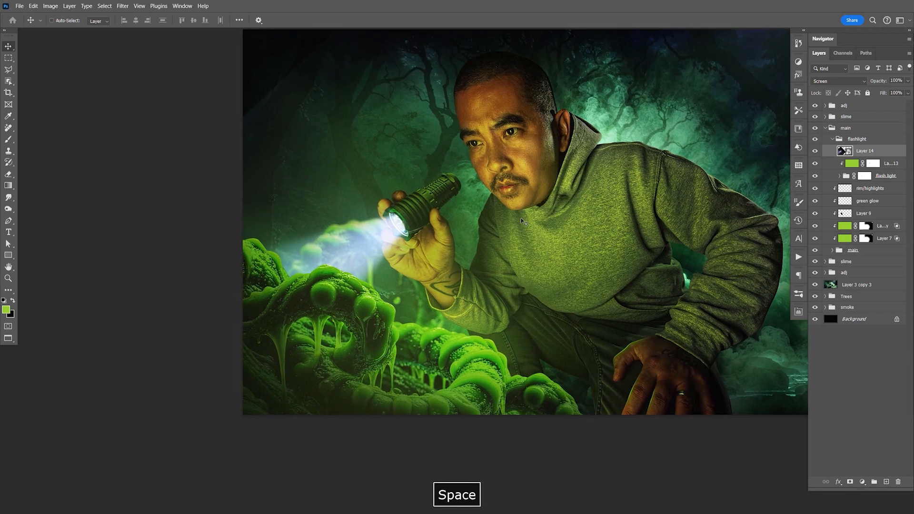
key(Down)
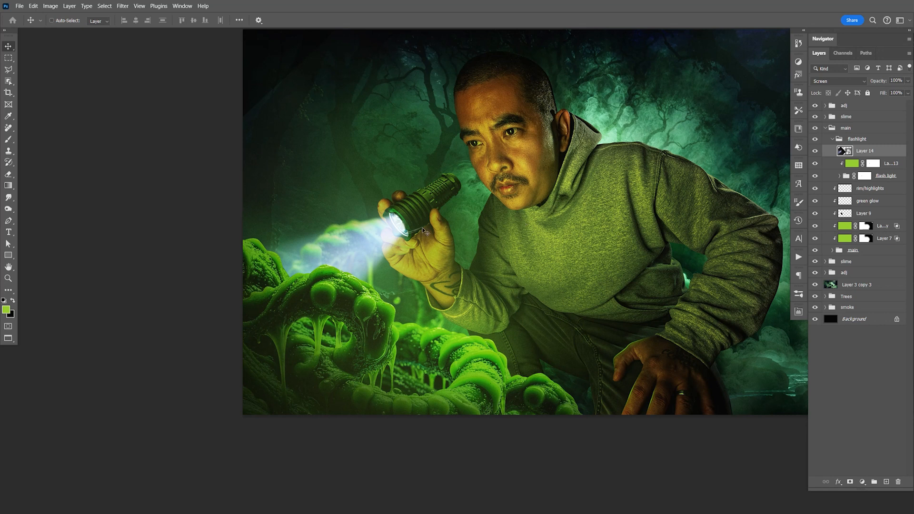
- Enlarge the Layer 14 light beam slightly and realign its source with the flashlight lens
scroll(409, 232, up, 3)
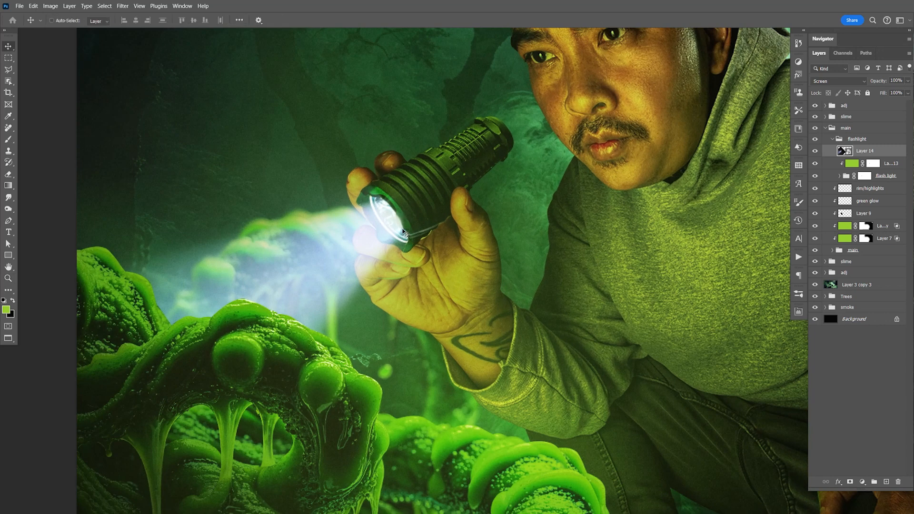
key(ctrl+plus)
key(ctrl+plus)
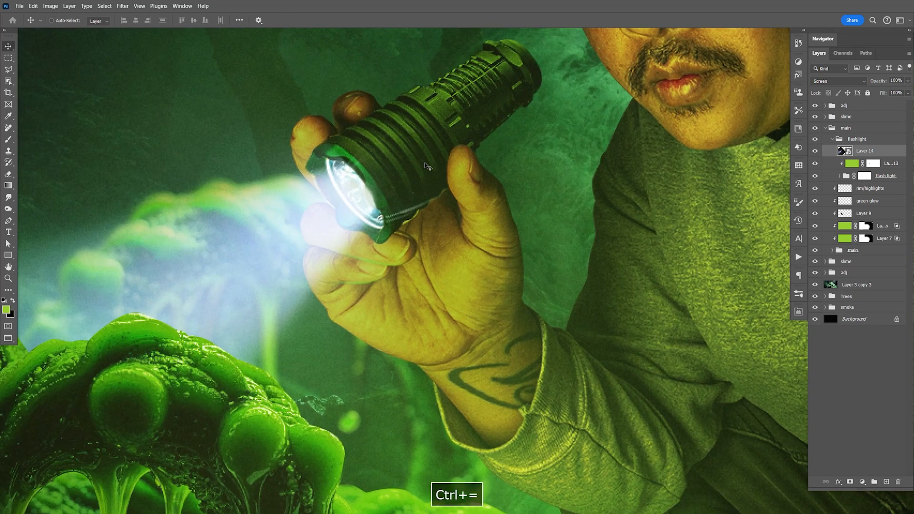
key(ctrl+t)
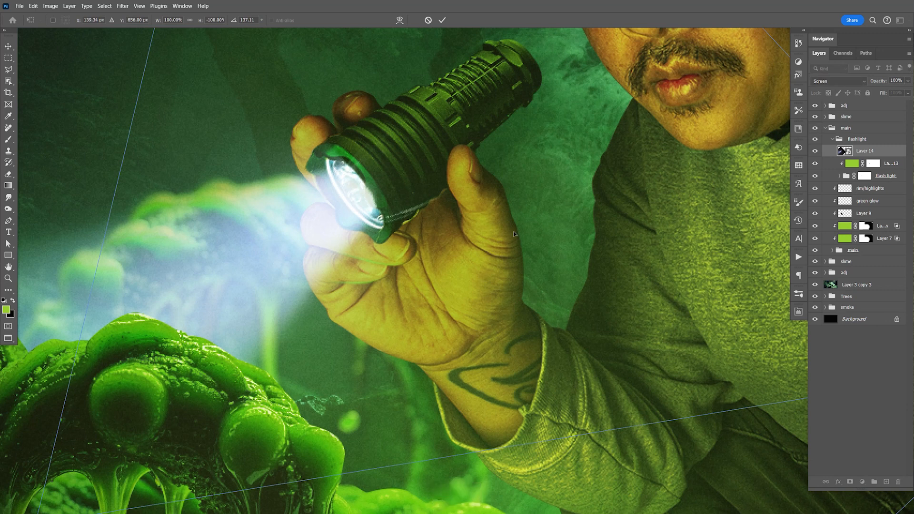
key(ctrl+minus)
key(ctrl+minus)
key(ctrl+minus)
key(ctrl+minus)
drag(504, 194, 515, 181)
key(Return)
drag(463, 233, 458, 255)
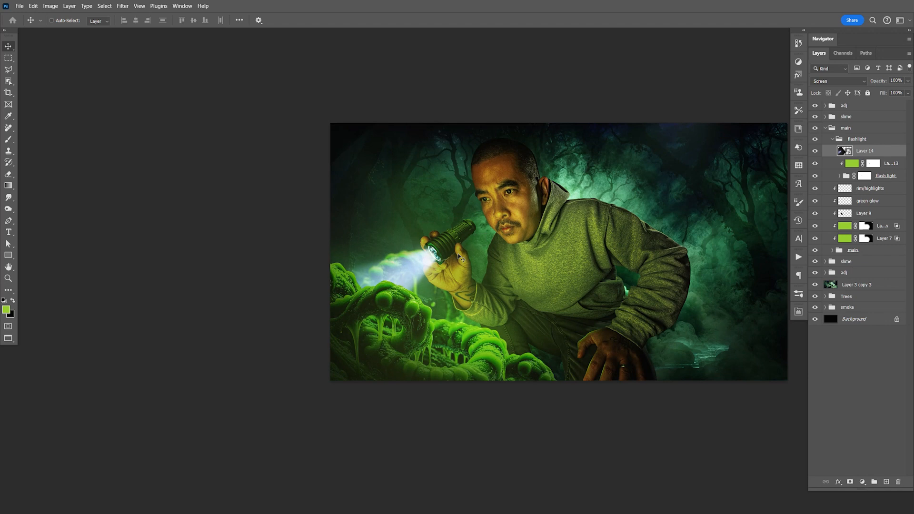
key(Right)
key(Down)
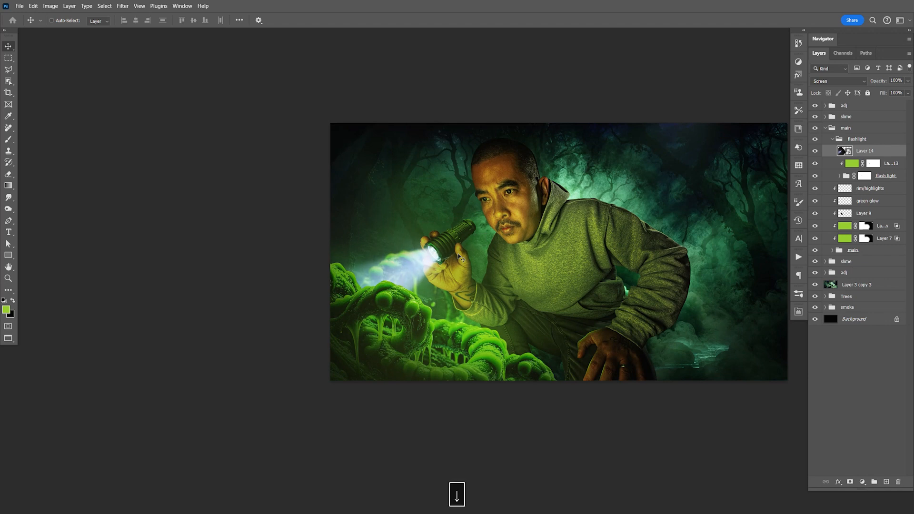
- Compare the flashlight with and without the Layer 14 beam, and add a layer mask to Layer 14
key(z)
drag(443, 256, 498, 269)
click(816, 151)
click(816, 151)
click(850, 481)
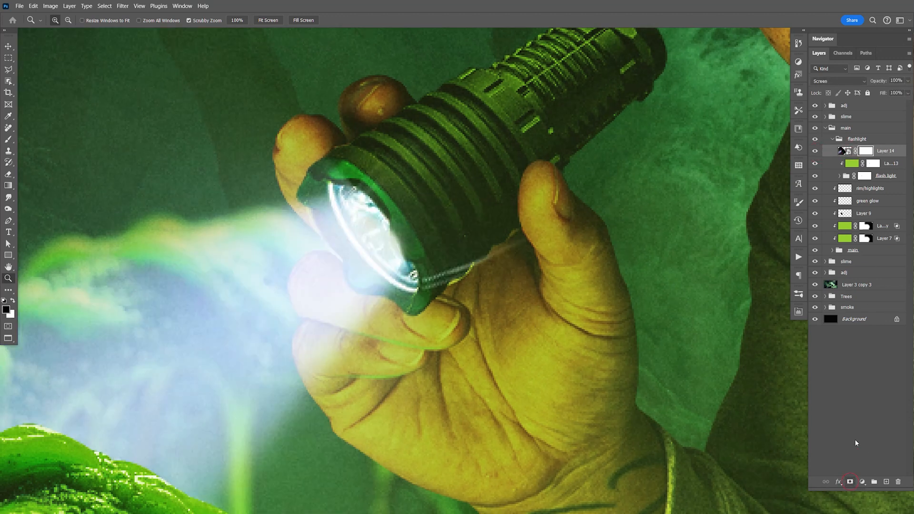
- Paint black on the Layer 14 mask to hide the light spilling over the flashlight's rim, and save the document
key(b)
mouse_move(402, 235)
mouse_down()
mouse_move(375, 184)
mouse_move(320, 165)
mouse_move(361, 176)
mouse_move(319, 172)
mouse_move(352, 176)
mouse_move(379, 194)
mouse_move(401, 249)
mouse_move(420, 257)
mouse_move(422, 299)
mouse_move(407, 227)
mouse_move(385, 188)
mouse_move(336, 164)
mouse_up()
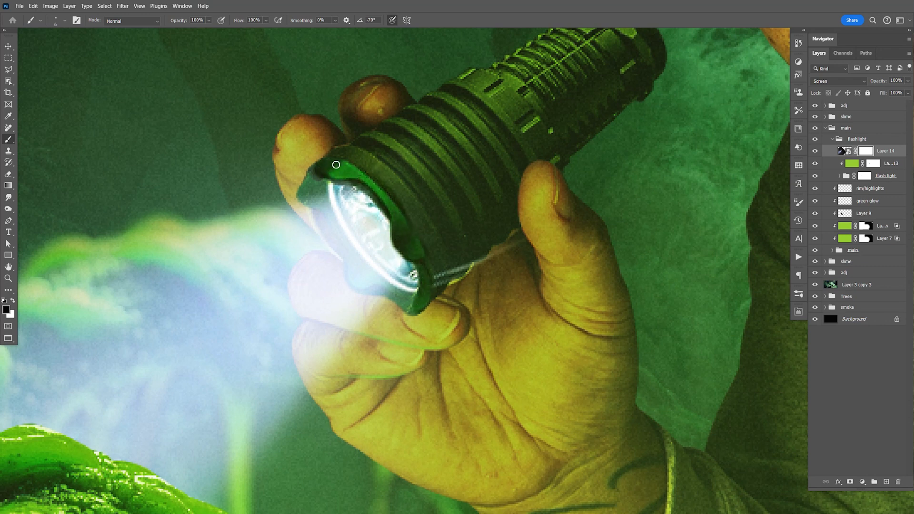
key(ctrl+minus)
key(ctrl+minus)
key(ctrl+minus)
key(ctrl+minus)
key(ctrl+minus)
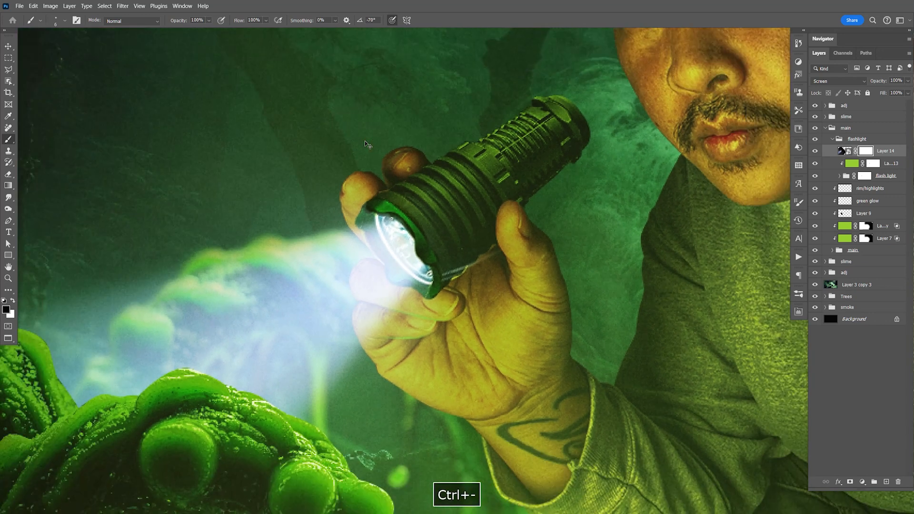
key(ctrl+equal)
key(ctrl+s)
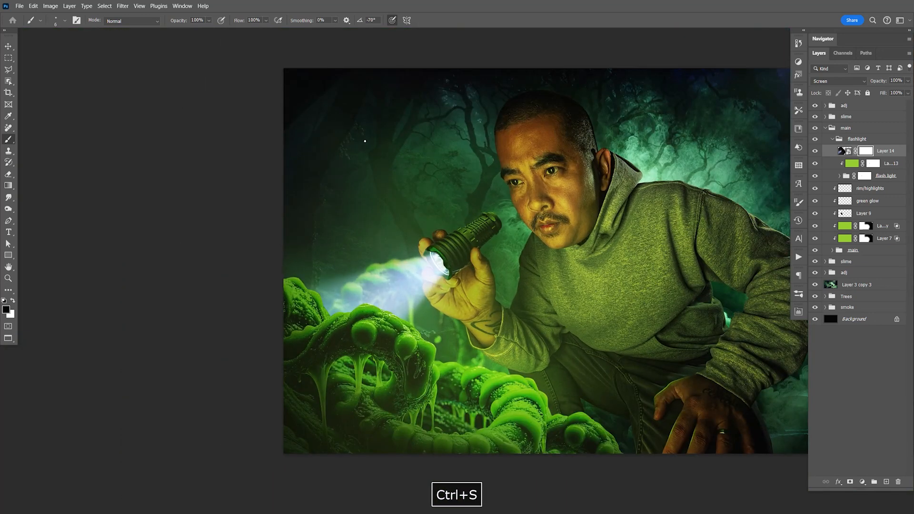
- Try a lower opacity for the Layer 14 light beam and save the document
key(v)
drag(576, 289, 511, 275)
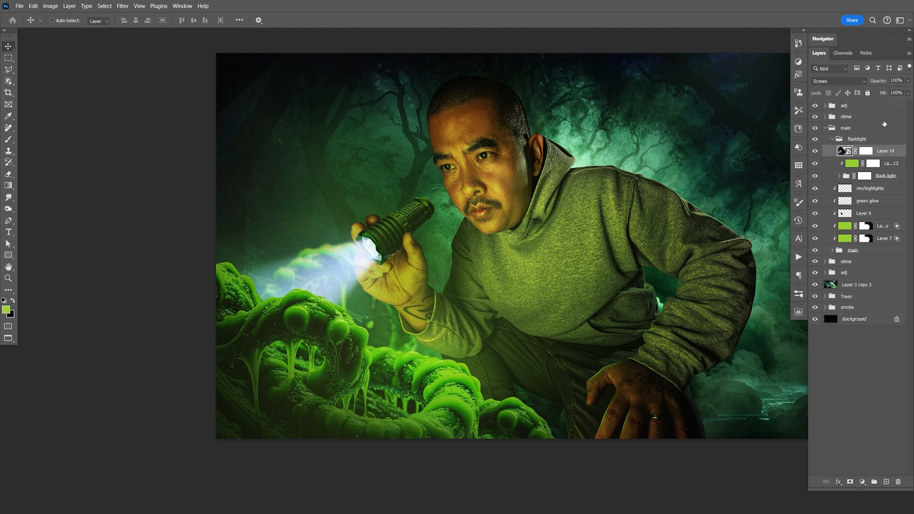
click(908, 82)
mouse_move(908, 91)
mouse_down()
mouse_move(873, 93)
mouse_move(906, 95)
mouse_move(895, 92)
mouse_up()
key(ctrl+s)
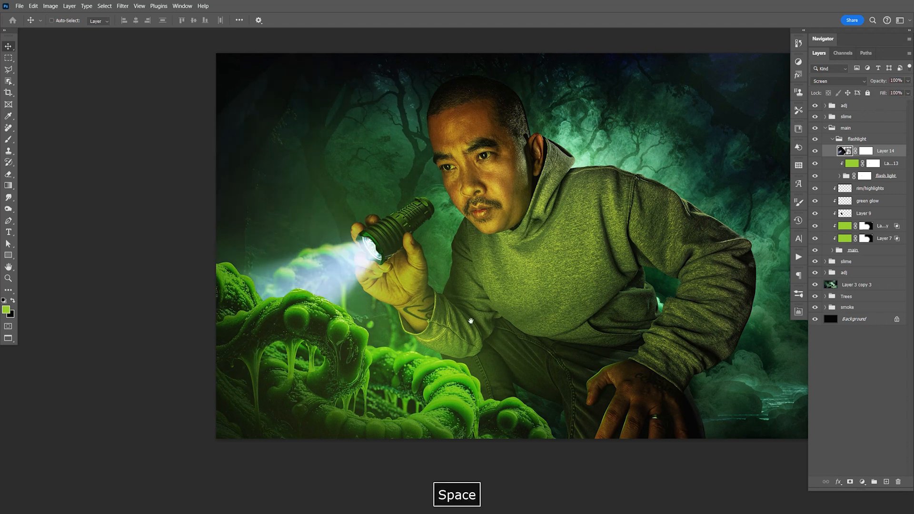
drag(478, 333, 476, 326)
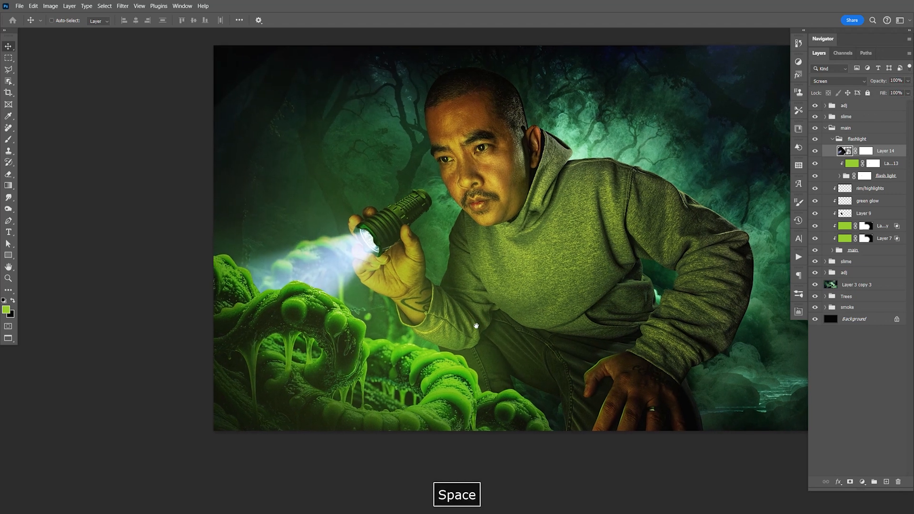
- Collapse the main group and fill the clipped Layer 12 in the upper slime group entirely with black
click(827, 130)
click(826, 129)
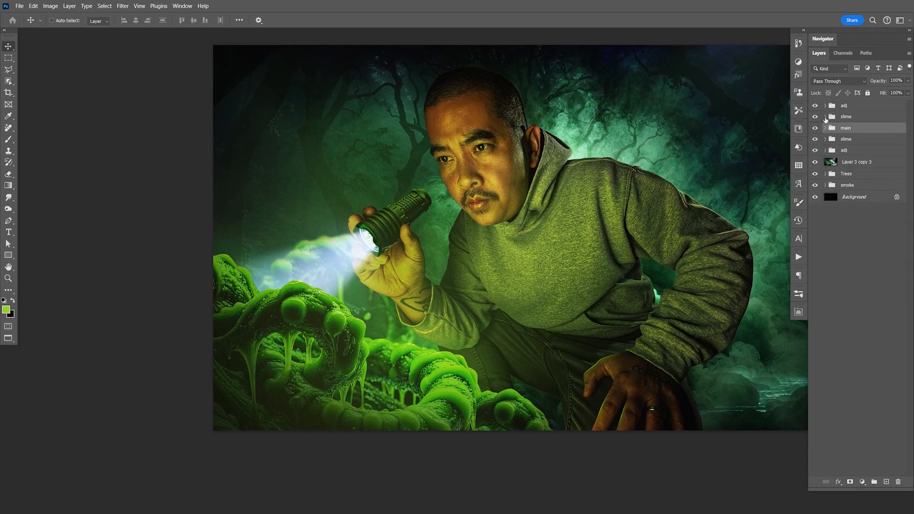
click(826, 118)
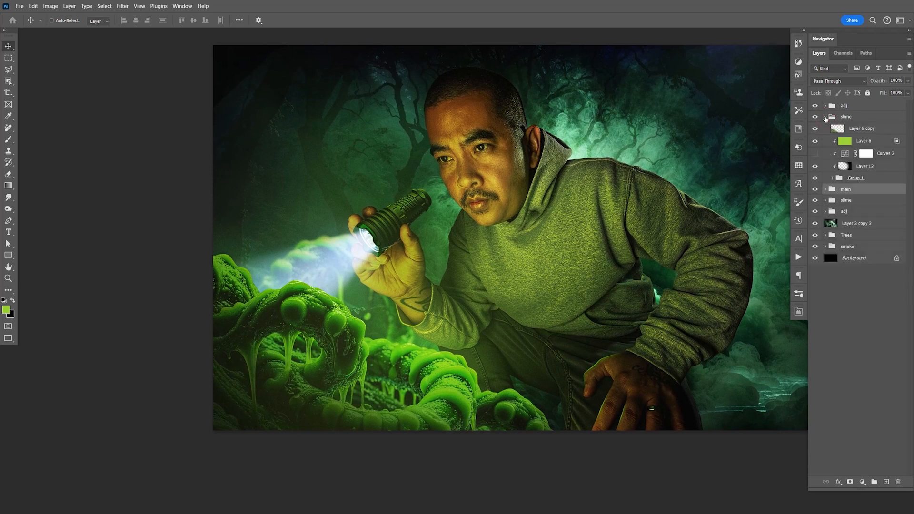
click(859, 170)
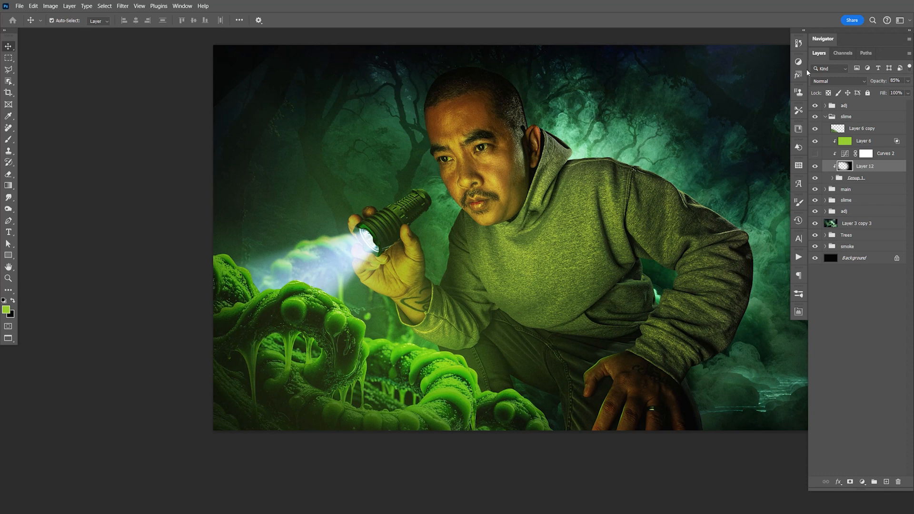
key(ctrl+BackSpace)
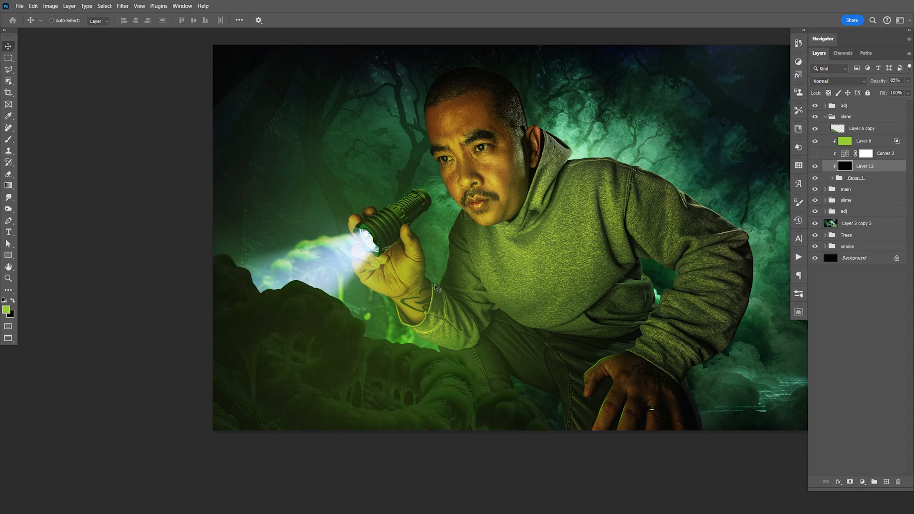
- Erase the black of Layer 12 with a 900-pixel soft eraser over the slime nearest the flashlight beam
key(e)
click(357, 261)
mouse_move(356, 210)
mouse_down()
mouse_move(366, 183)
mouse_move(334, 176)
mouse_up()
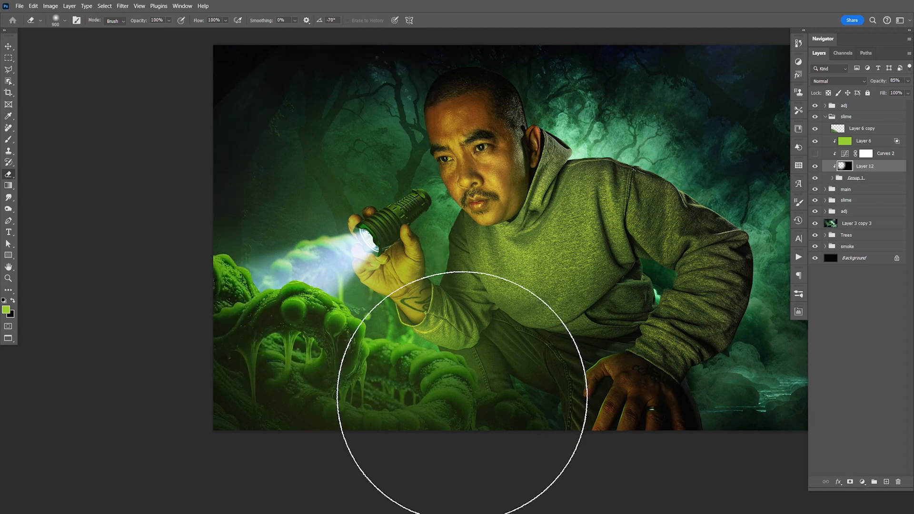
- Paint black on Layer 12 with a 600-pixel soft brush to darken the lower slime, and save the document
key(b)
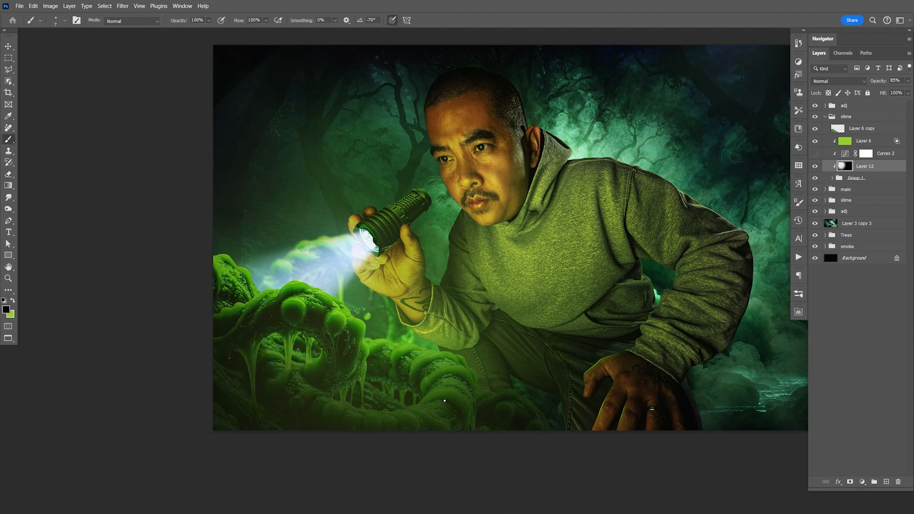
key(bracketright)
key(bracketright)
key(bracketright)
key(bracketright)
key(bracketright)
key(bracketright)
key(bracketright)
key(bracketright)
key(bracketright)
key(bracketright)
key(bracketright)
key(bracketright)
key(bracketright)
key(bracketright)
key(bracketright)
key(bracketright)
key(bracketright)
key(bracketright)
key(bracketright)
key(bracketright)
key(bracketright)
key(bracketright)
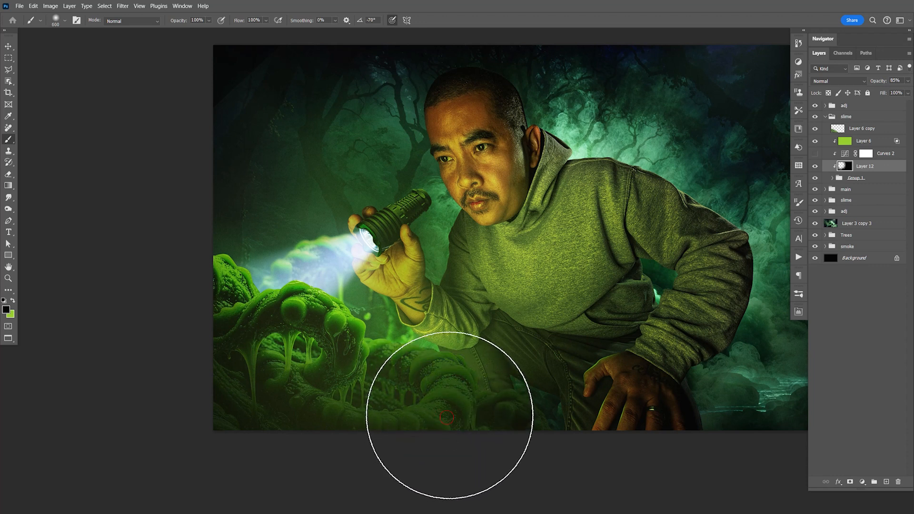
key(ctrl+s)
- Compare the slime with and without Layer 12, set that layer's opacity to 67%, and save the document
key(v)
click(815, 166)
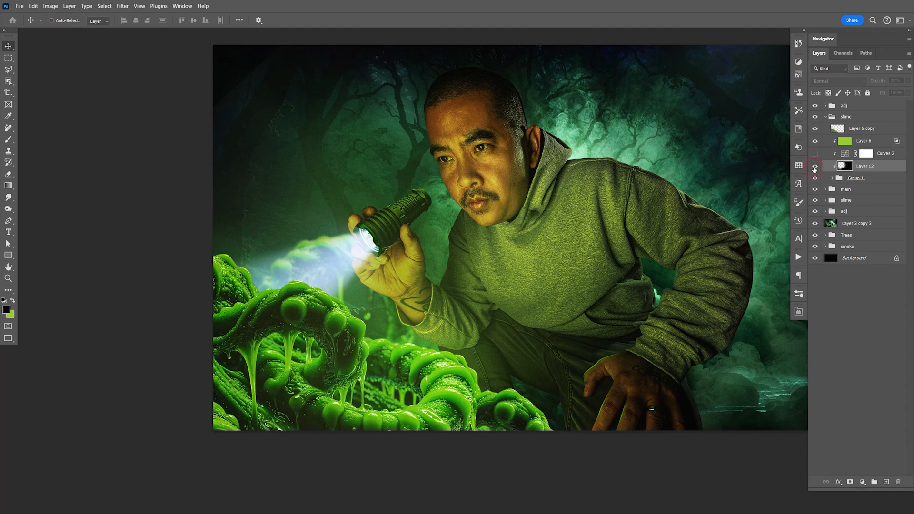
click(815, 167)
click(815, 167)
click(815, 167)
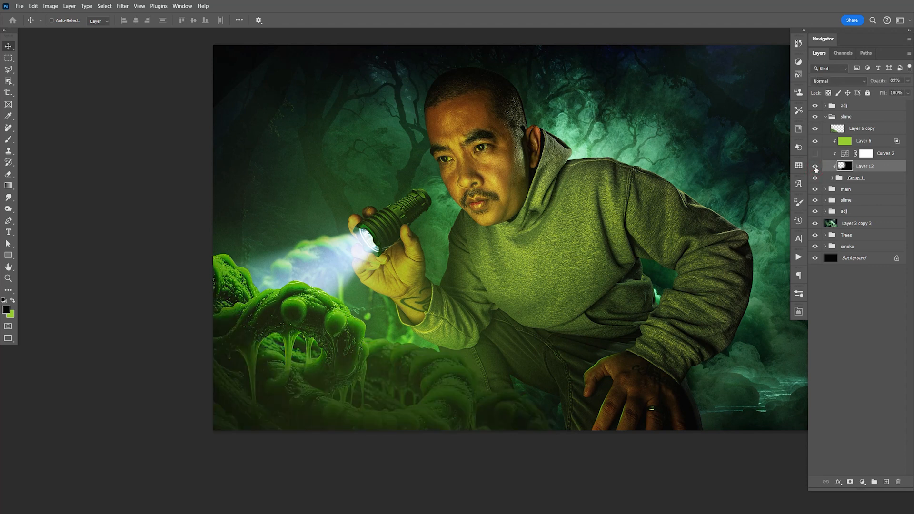
click(908, 81)
drag(901, 91, 894, 92)
key(ctrl+s)
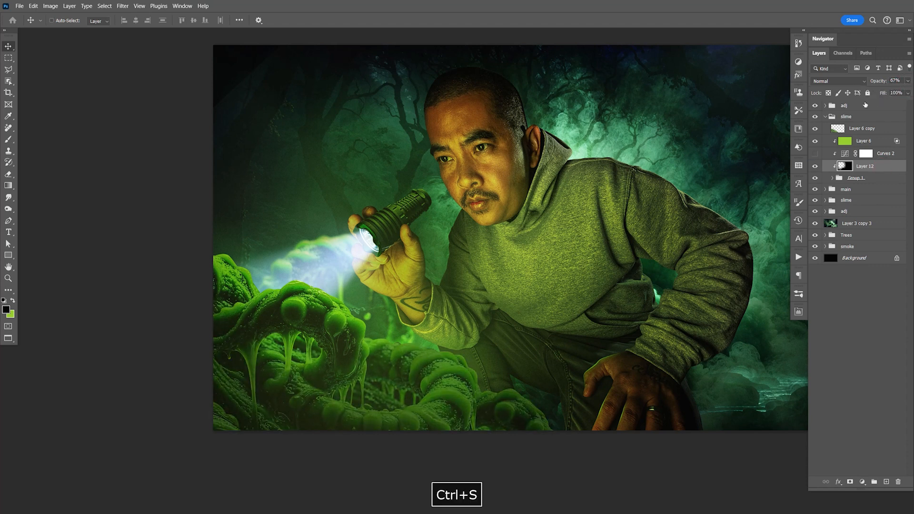
- Save the document and move the flashlight beam Layer 14 out of the main group to above the upper slime group
drag(500, 338, 438, 324)
key(ctrl+s)
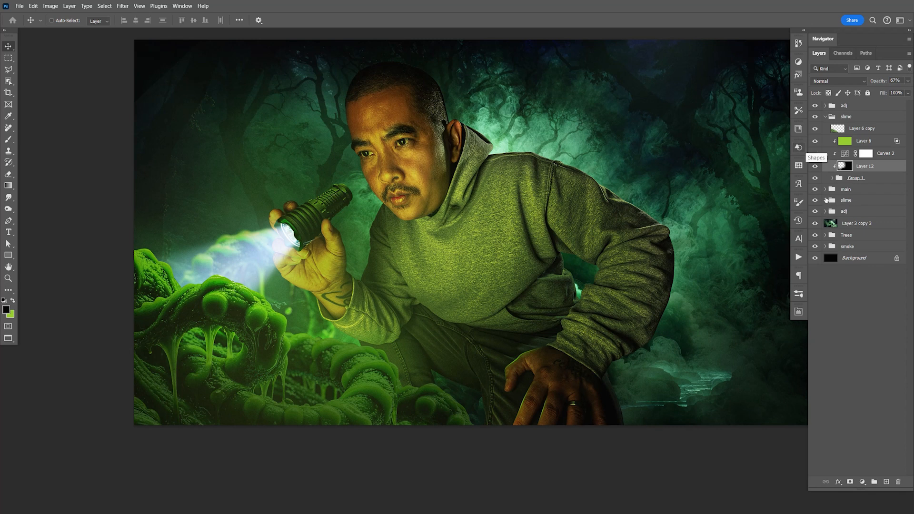
drag(857, 212, 895, 114)
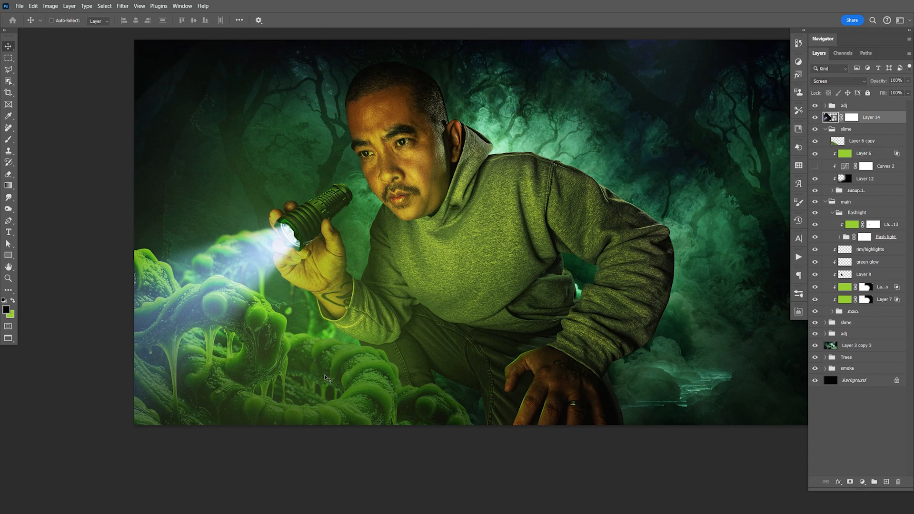
- Set the opacity of Layer 12 in the upper slime group to 100% and its blend mode to Soft Light
click(865, 180)
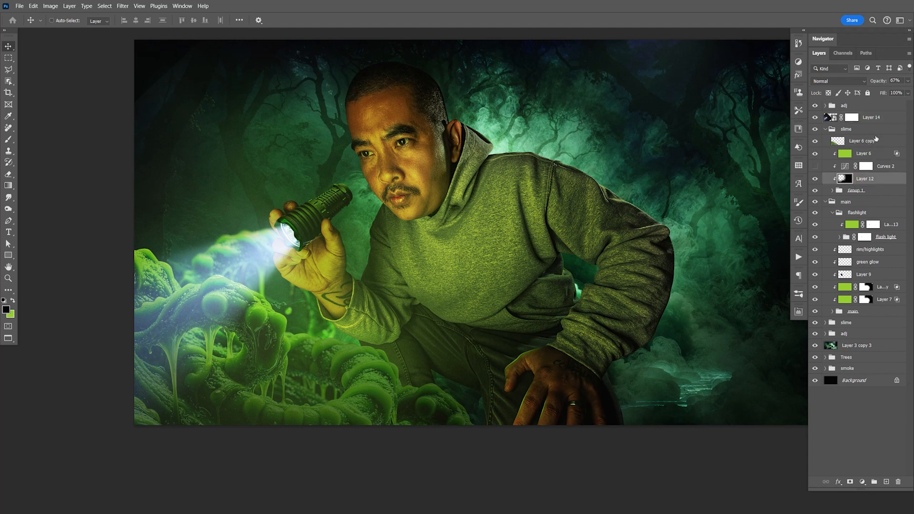
drag(908, 82, 911, 99)
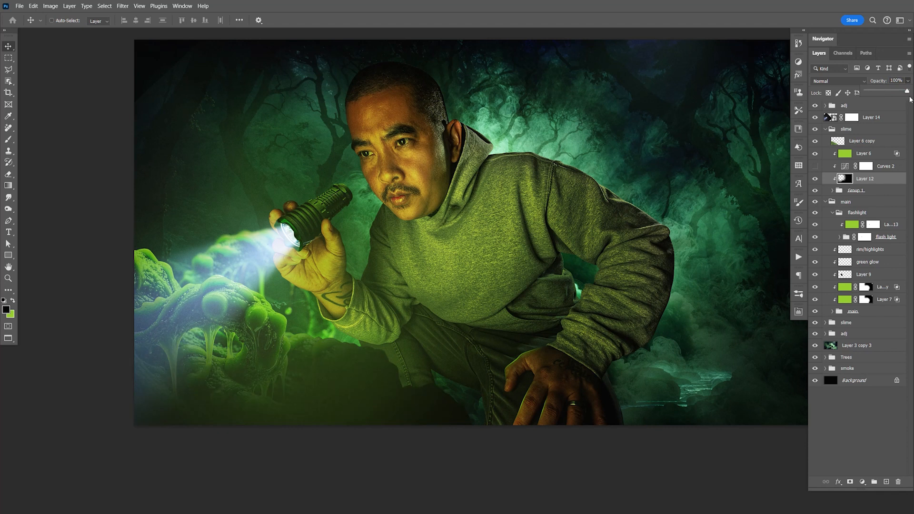
click(831, 80)
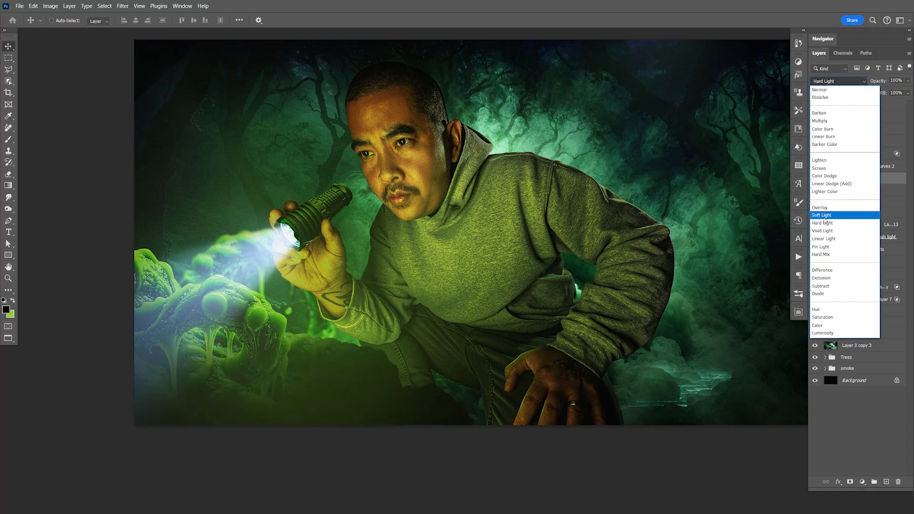
click(825, 216)
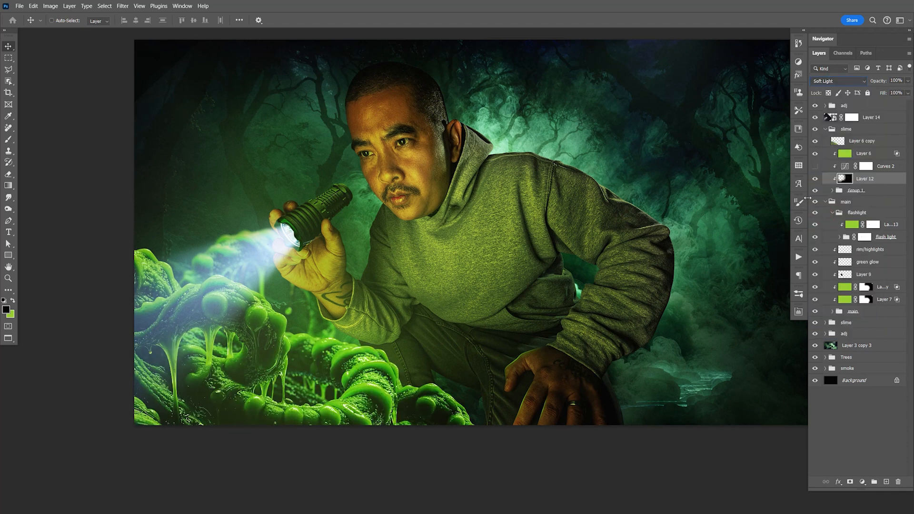
- Collapse the main group and add a clipped layer directly above Group 1, filled entirely with black
click(824, 203)
click(869, 191)
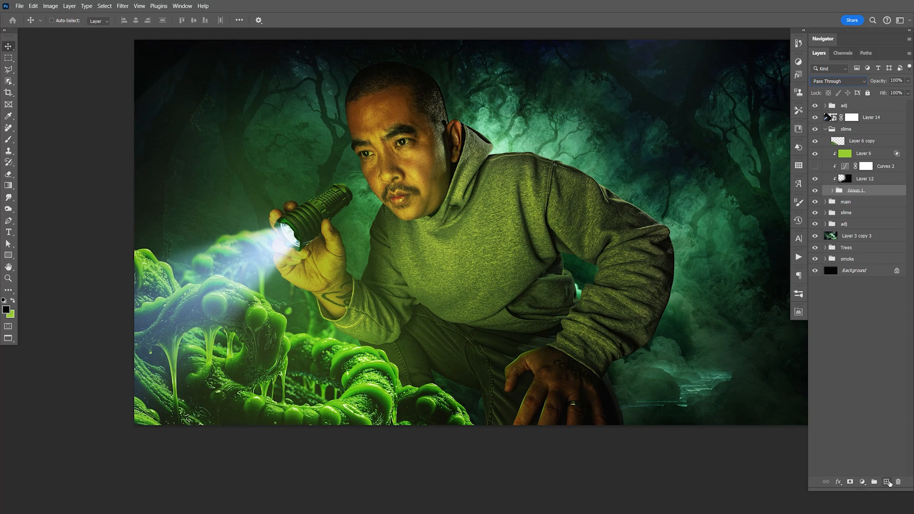
click(886, 481)
key(alt+BackSpace)
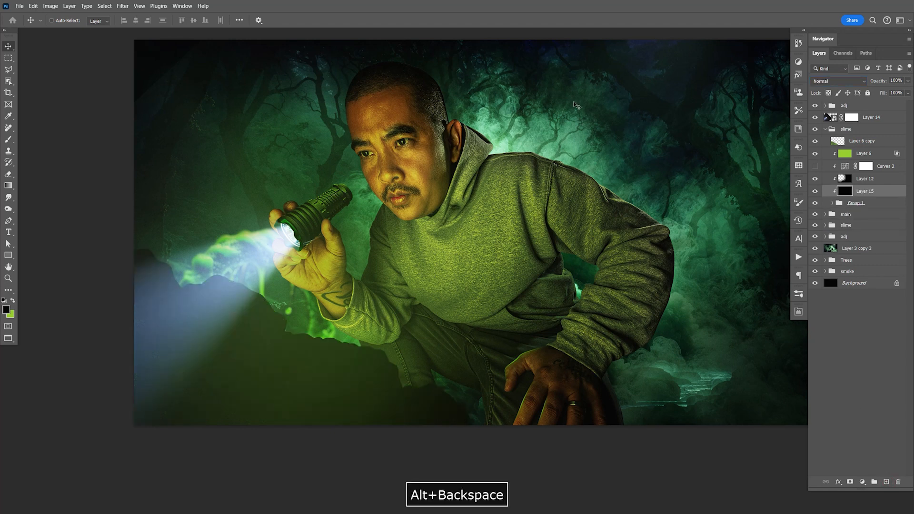
- Erase the black of Layer 15 over the slime lit by the flashlight beam, with a soft eraser reduced to 400 pixels
key(e)
mouse_move(273, 286)
mouse_down()
mouse_move(228, 230)
mouse_move(225, 255)
mouse_move(224, 246)
mouse_up()
key(bracketleft)
key(bracketleft)
key(bracketleft)
key(bracketleft)
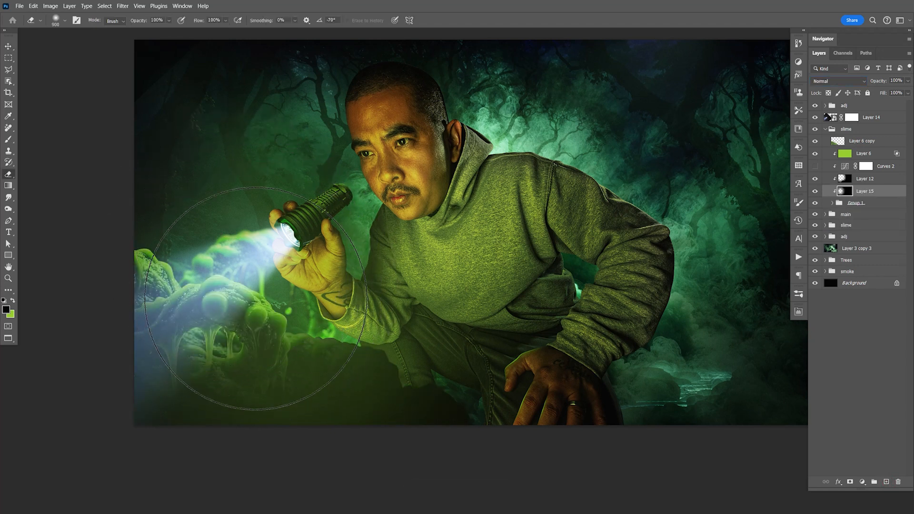
key(bracketleft)
mouse_move(203, 337)
mouse_down()
mouse_move(213, 275)
mouse_move(224, 267)
mouse_move(235, 307)
mouse_up()
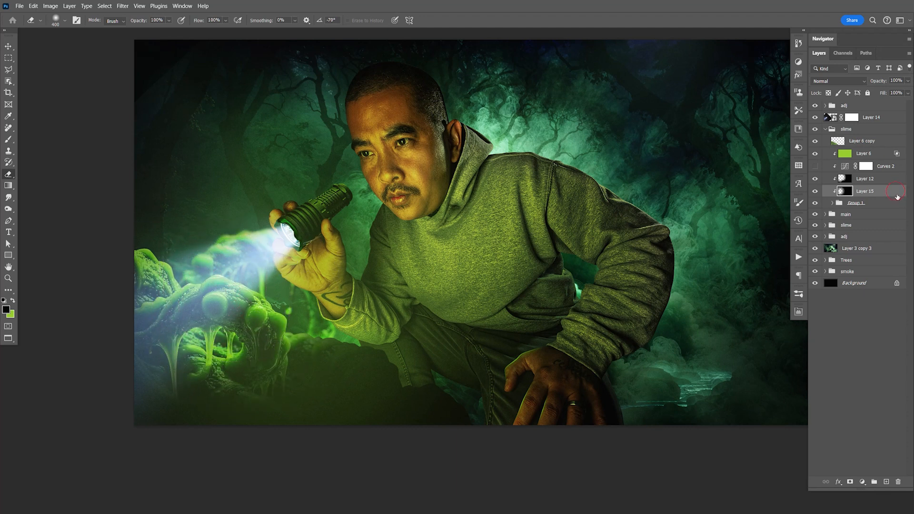
double_click(896, 193)
drag(748, 301, 705, 301)
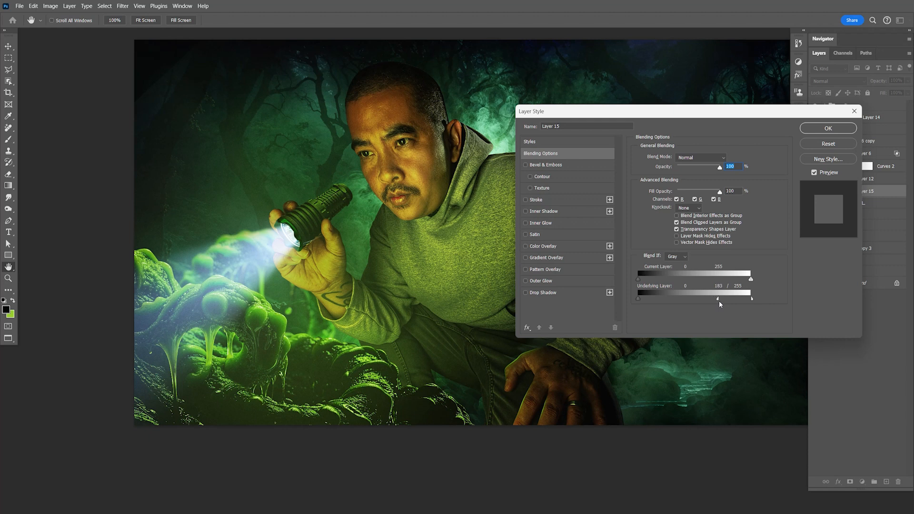
click(829, 143)
- Set the opacity of Layer 15 to 58% and save the document
click(908, 81)
drag(908, 91, 893, 94)
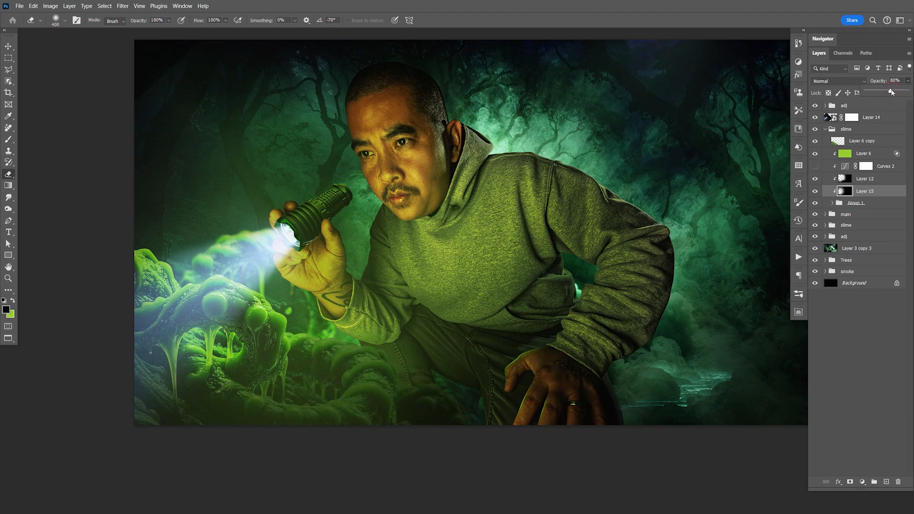
key(ctrl+s)
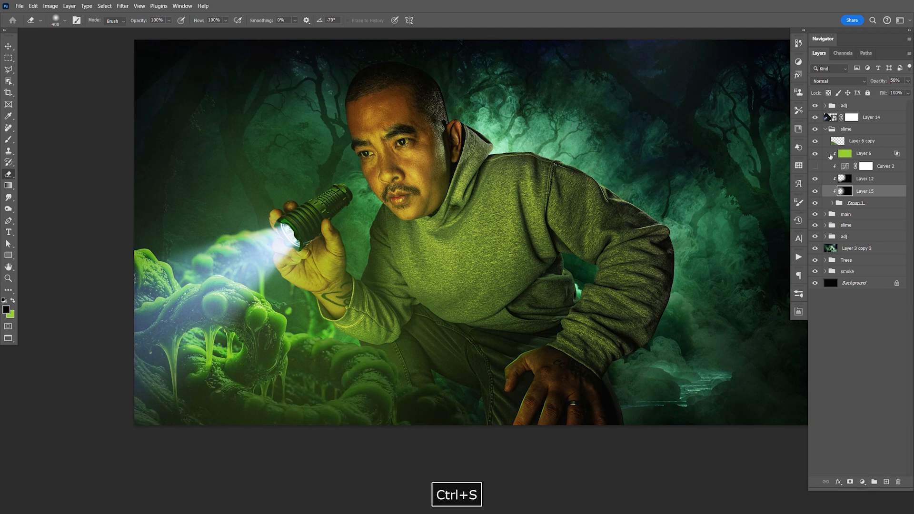
- Expand Group 1 in the upper slime group and compare the image with and without its topmost master copy layer
click(832, 204)
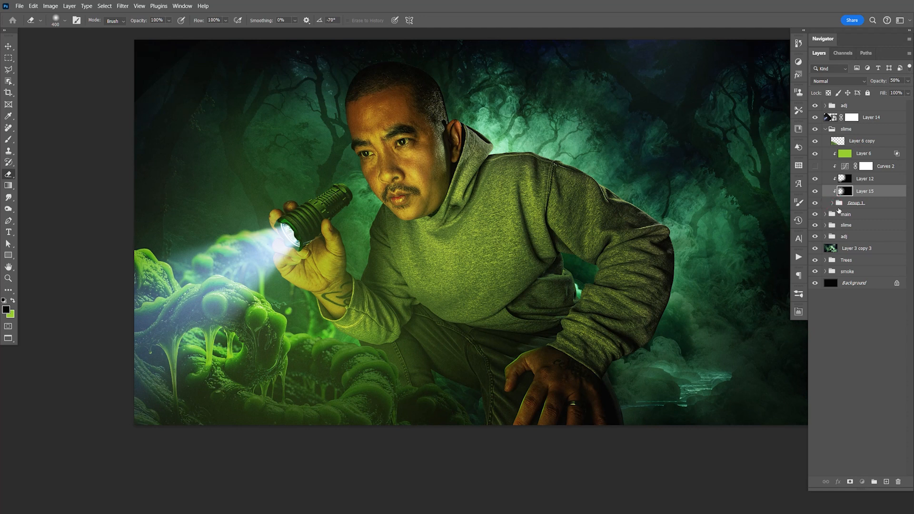
click(832, 203)
click(832, 204)
click(815, 218)
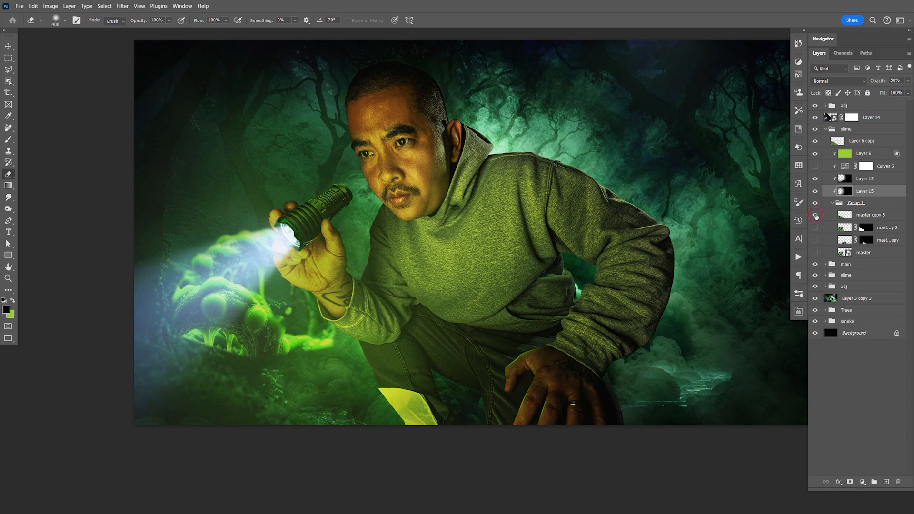
click(815, 216)
click(815, 216)
click(815, 216)
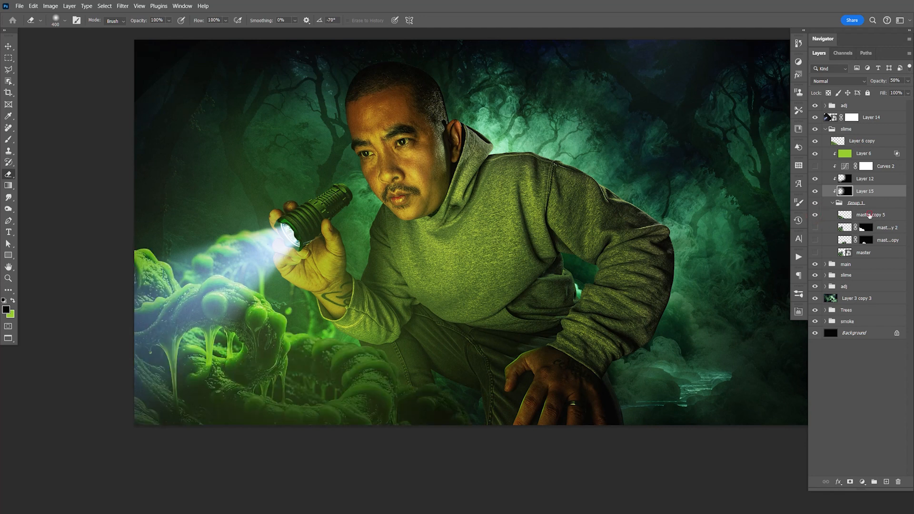
- Soften the upper outline of the foreground slime on the topmost master copy layer with a 15-pixel Blur tool at 100% strength
click(869, 216)
key(ctrl+space)
drag(158, 261, 481, 239)
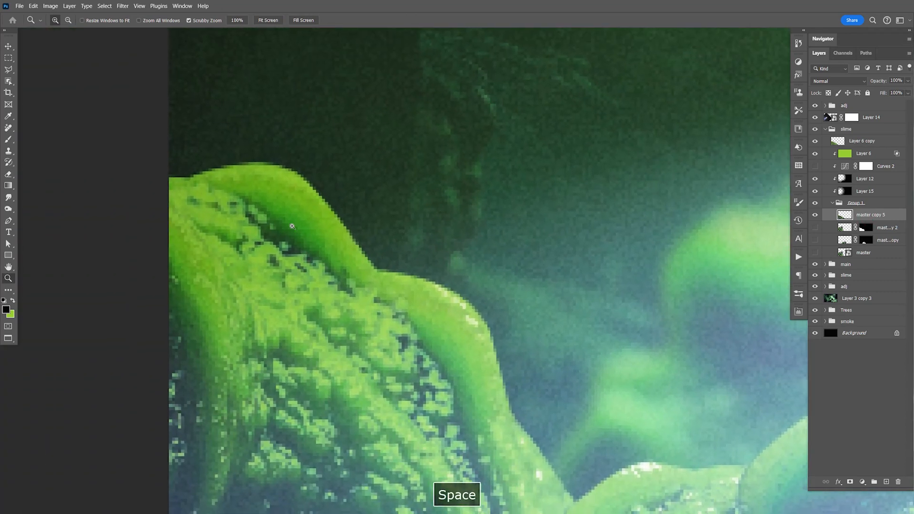
click(8, 208)
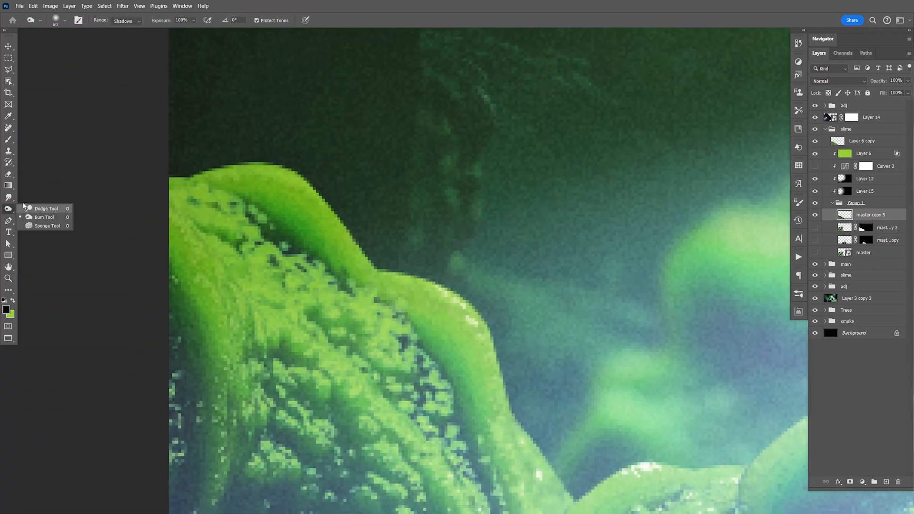
click(8, 197)
click(45, 198)
mouse_move(182, 175)
mouse_down()
mouse_move(258, 167)
mouse_move(316, 197)
mouse_move(352, 250)
mouse_move(346, 234)
mouse_move(385, 276)
mouse_move(451, 292)
mouse_up()
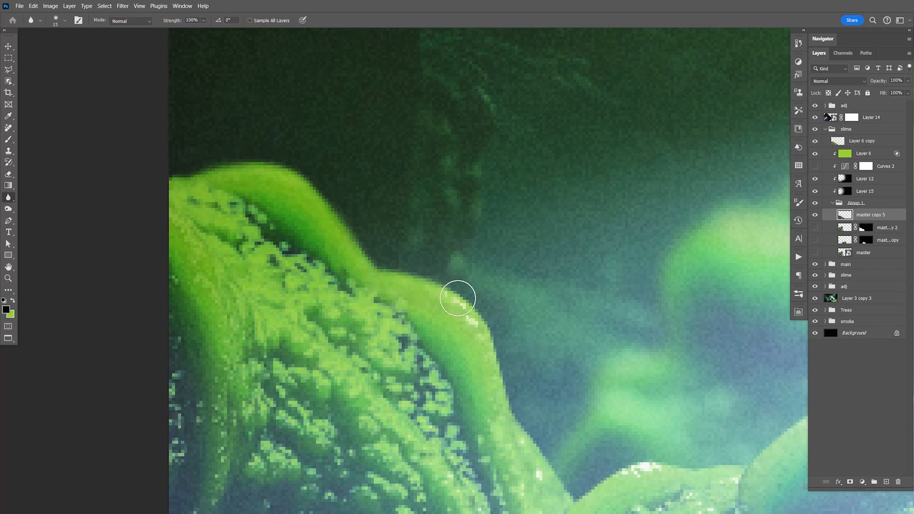
drag(488, 335, 370, 203)
drag(447, 336, 554, 293)
drag(684, 270, 437, 240)
mouse_move(373, 257)
mouse_down()
mouse_move(464, 184)
mouse_move(620, 241)
mouse_move(345, 144)
mouse_move(591, 297)
mouse_move(391, 162)
mouse_up()
drag(393, 152, 551, 293)
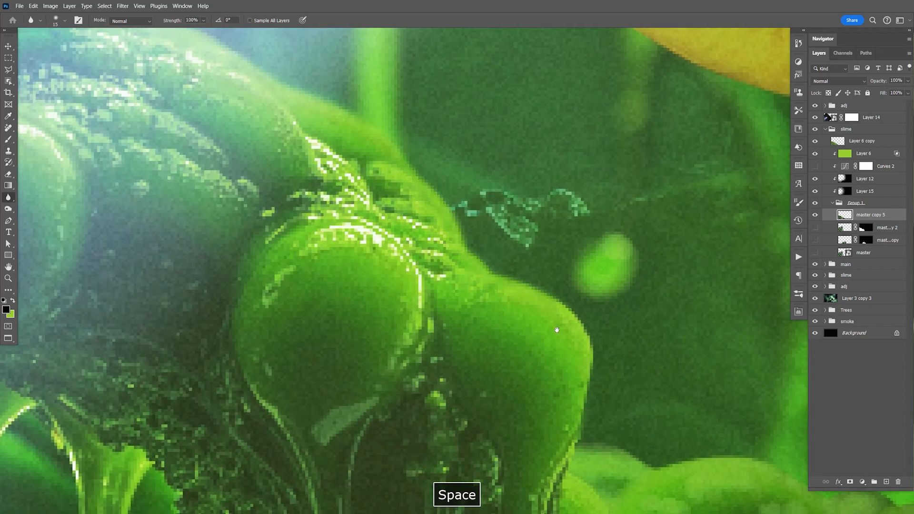
- Blur the outlines of the foreground slime's bulging side, hanging drips and lower ridges, and save the document
drag(556, 326, 479, 226)
mouse_move(423, 170)
mouse_down()
mouse_move(437, 253)
mouse_move(414, 318)
mouse_move(420, 267)
mouse_up()
mouse_move(371, 155)
mouse_down()
mouse_move(401, 236)
mouse_move(368, 286)
mouse_up()
drag(387, 256, 407, 132)
drag(391, 167, 388, 280)
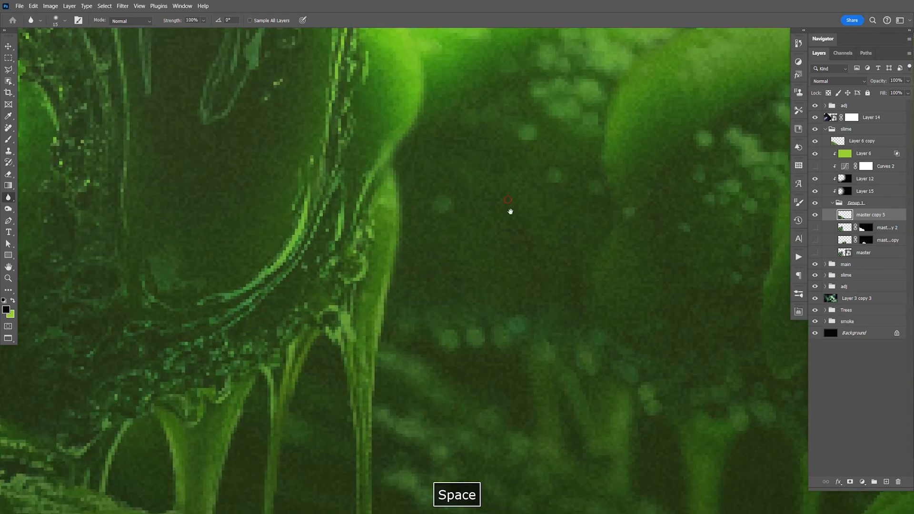
drag(508, 199, 449, 262)
mouse_move(257, 230)
mouse_down()
mouse_move(414, 242)
mouse_move(459, 273)
mouse_up()
mouse_move(497, 295)
mouse_down()
mouse_move(358, 219)
mouse_move(444, 201)
mouse_move(636, 239)
mouse_up()
drag(681, 279, 482, 211)
mouse_move(464, 179)
mouse_down()
mouse_move(576, 193)
mouse_move(630, 233)
mouse_up()
drag(669, 279, 514, 205)
mouse_move(481, 150)
mouse_down()
mouse_move(495, 151)
mouse_move(608, 264)
mouse_move(553, 210)
mouse_up()
key(ctrl+1)
key(ctrl+s)
key(v)
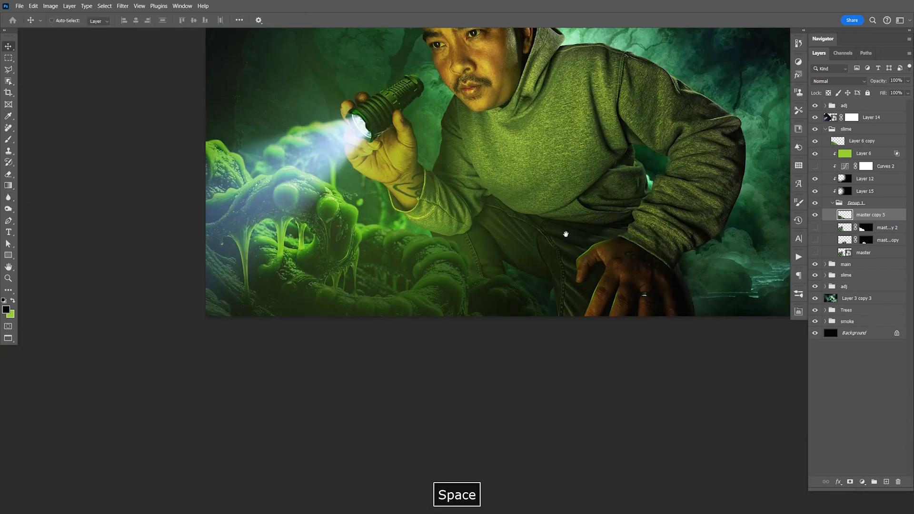
- Examine the whole composite with the softened slime edges and save the document
drag(579, 233, 551, 282)
key(ctrl+s)
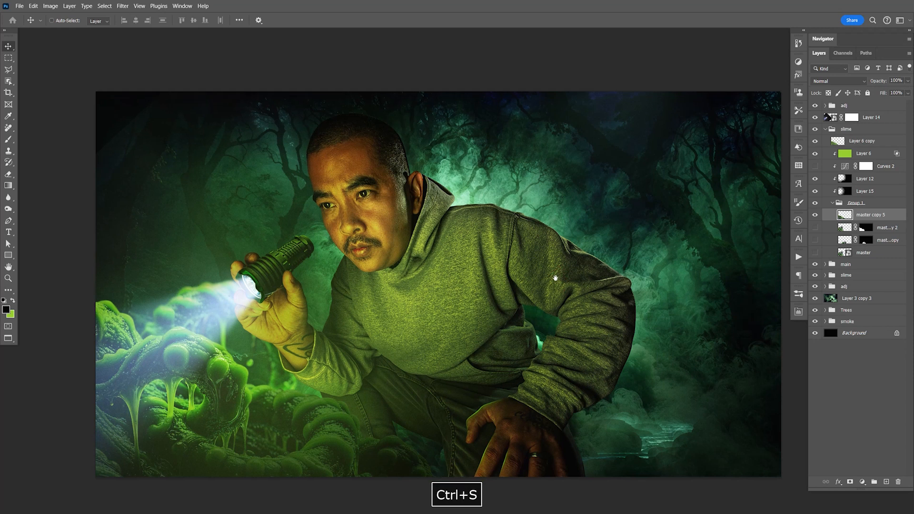
drag(368, 314, 475, 294)
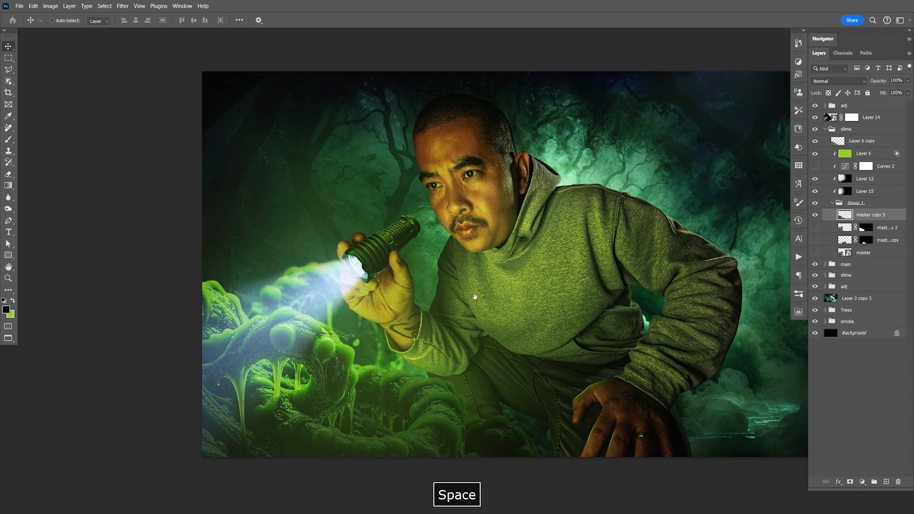
key(ctrl+s)
key(ctrl+s)
key(F9)
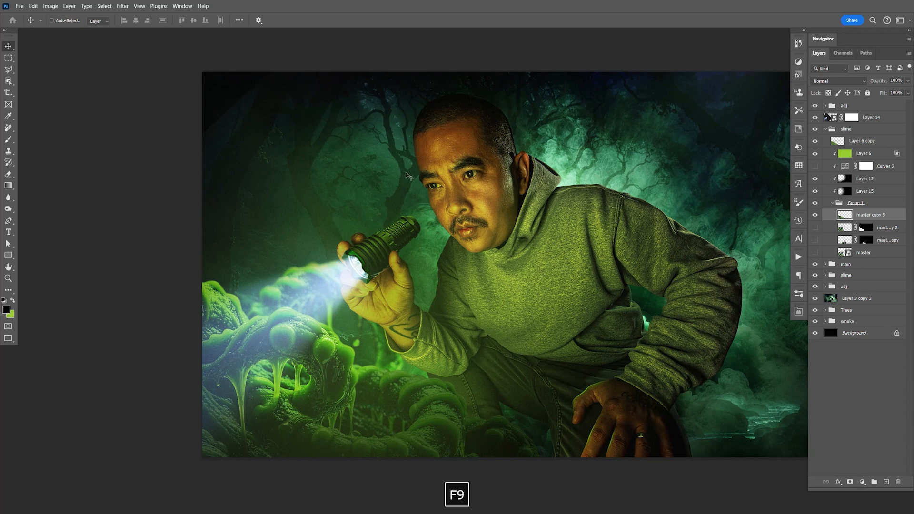
drag(388, 315, 343, 291)
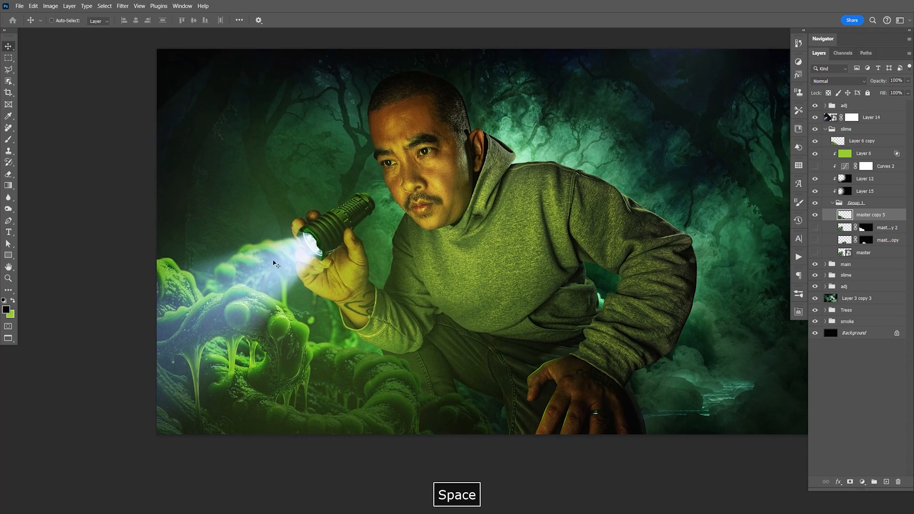
- Move the lower slime group down and to the right behind the foreground slime, clear of the flashlight beam
click(858, 279)
drag(369, 324, 420, 374)
key(ctrl+z)
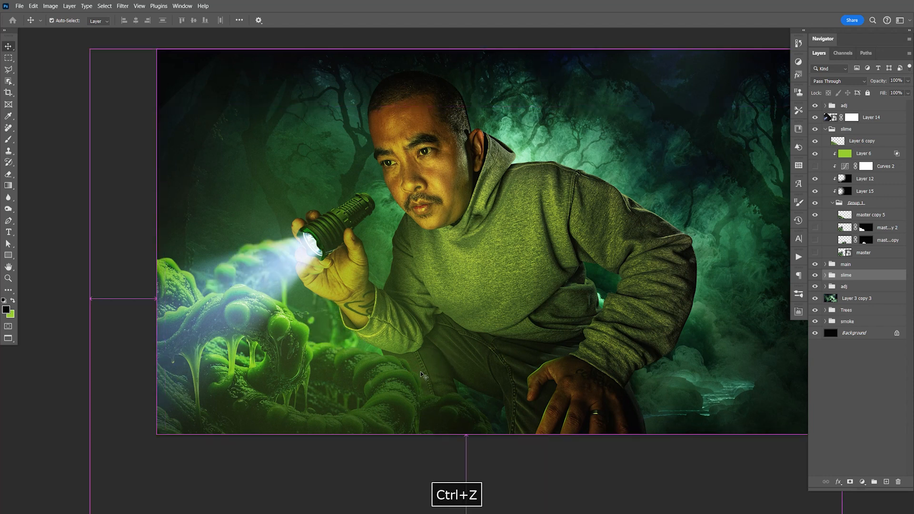
drag(353, 311, 434, 381)
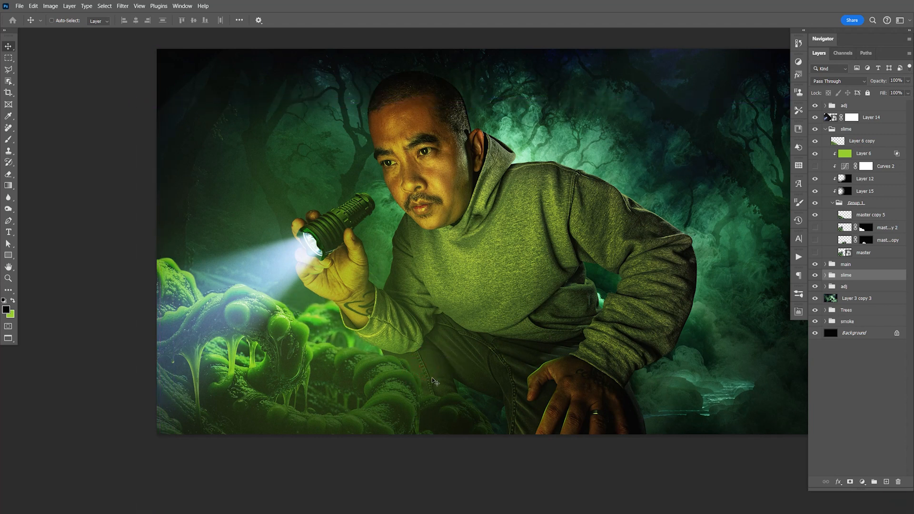
key(space)
drag(466, 316, 459, 311)
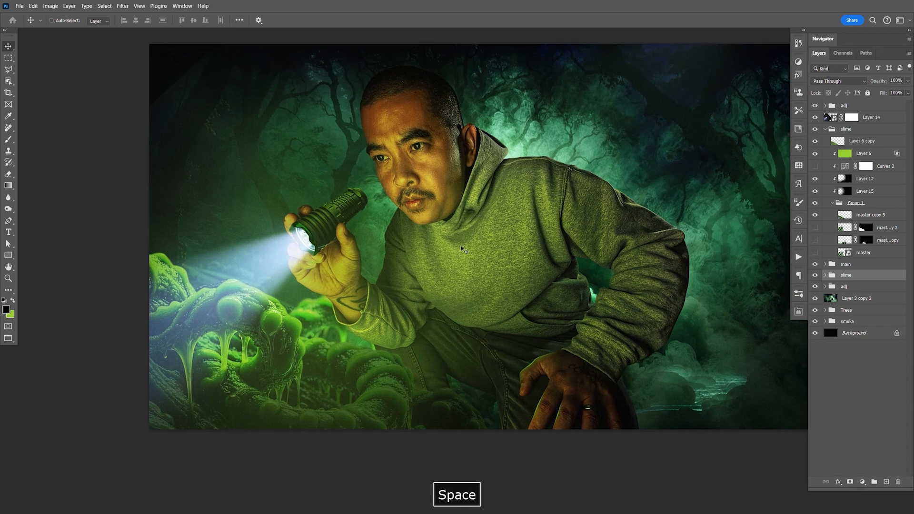
key(F9)
- Compare the foreground slime with and without the green Layer 6, and leave that layer hidden
click(816, 165)
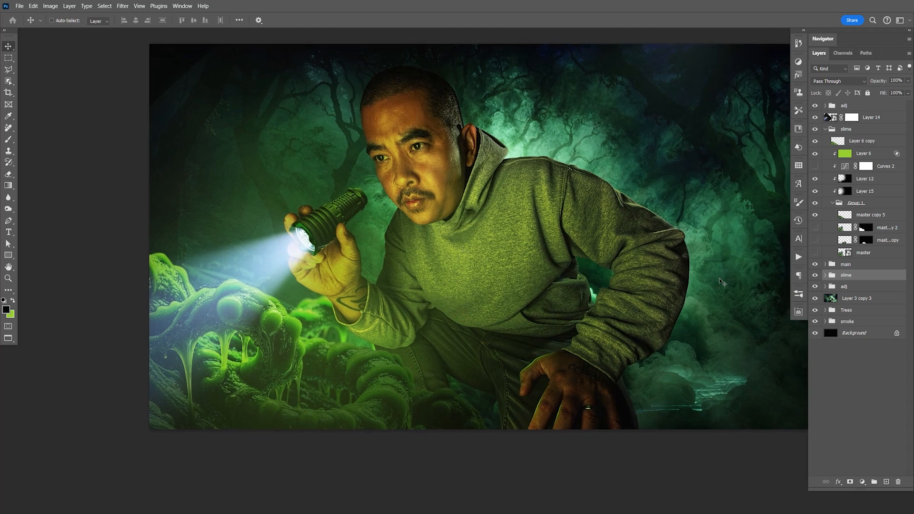
click(814, 155)
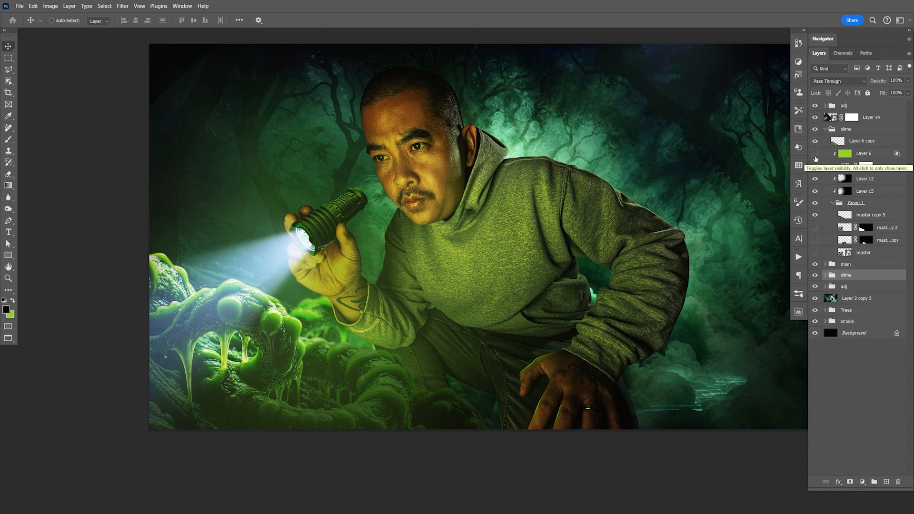
click(815, 156)
click(815, 155)
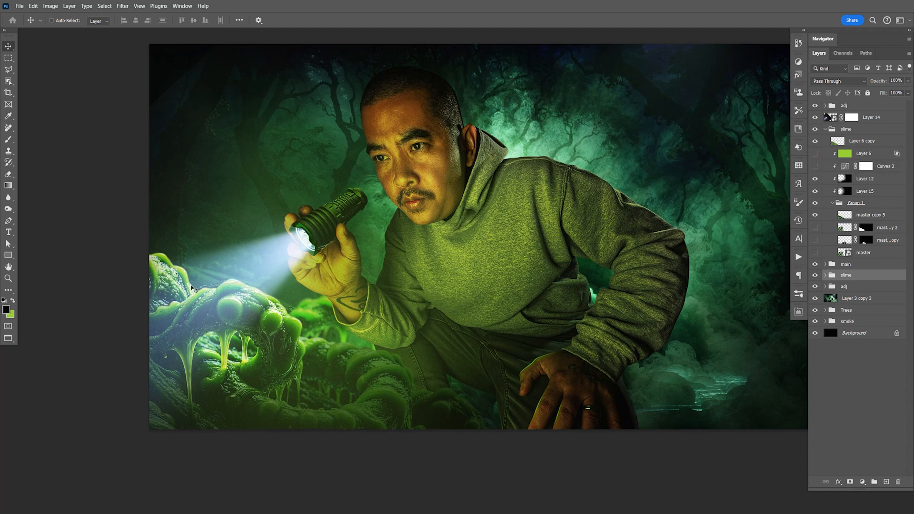
- Compare the foreground slime with and without the shading on Layer 12 and Layer 15, leaving both visible and the document saved
click(817, 181)
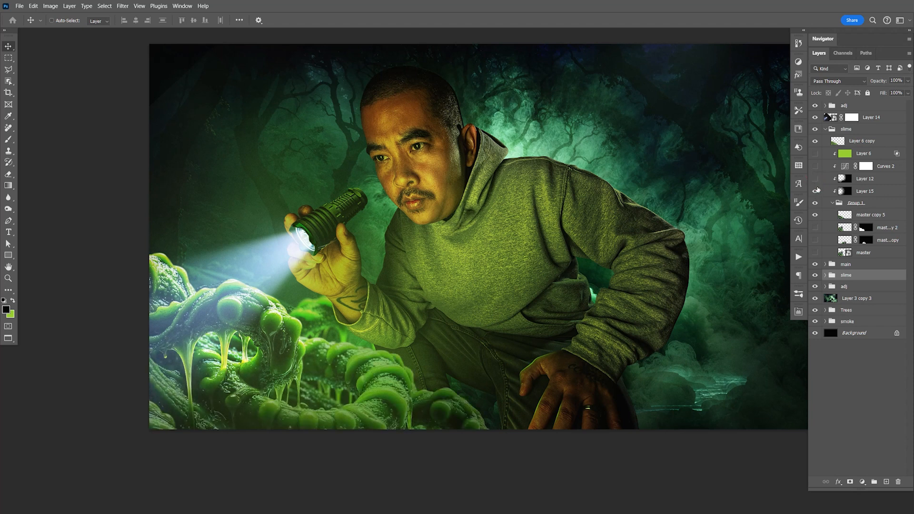
click(816, 191)
click(816, 191)
click(816, 179)
click(816, 180)
click(816, 180)
key(ctrl+s)
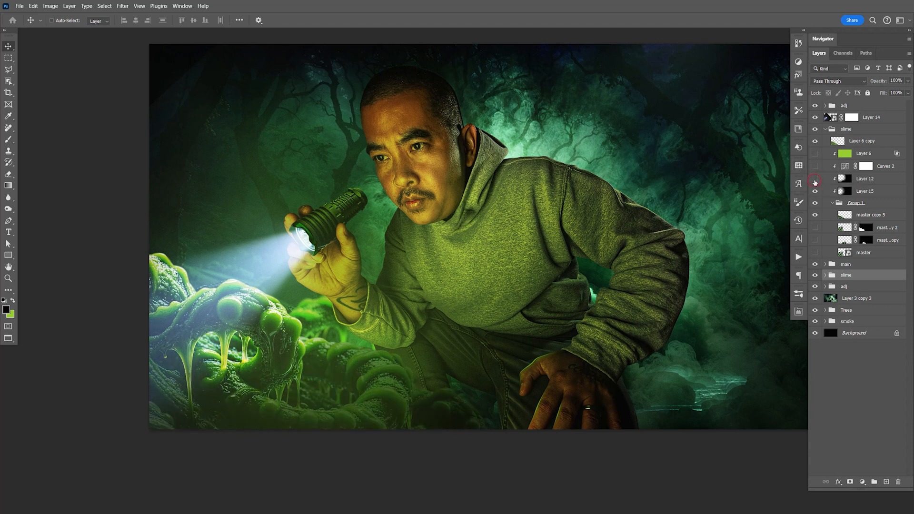
click(815, 184)
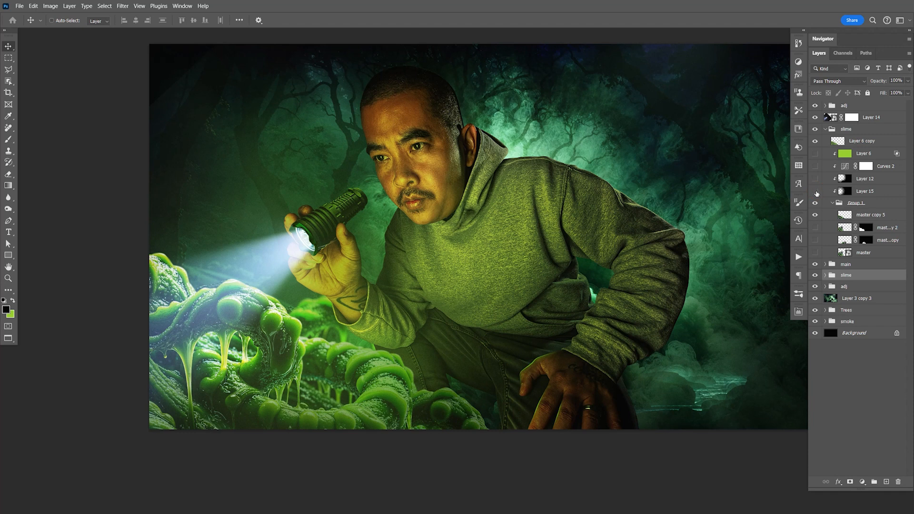
click(816, 191)
click(816, 191)
click(816, 180)
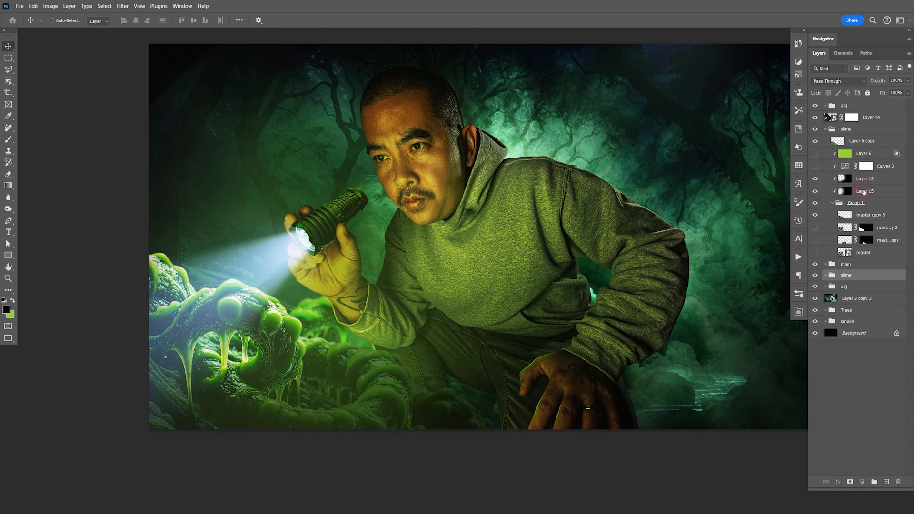
- Select Layer 15, save the document and collapse the upper slime group
click(863, 191)
key(e)
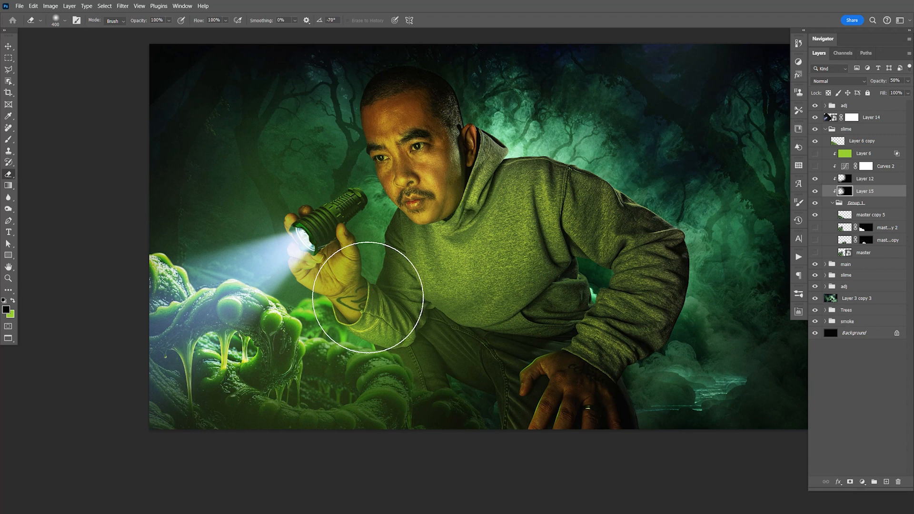
key(ctrl+s)
key(v)
key(space)
drag(716, 248, 621, 276)
key(ctrl+s)
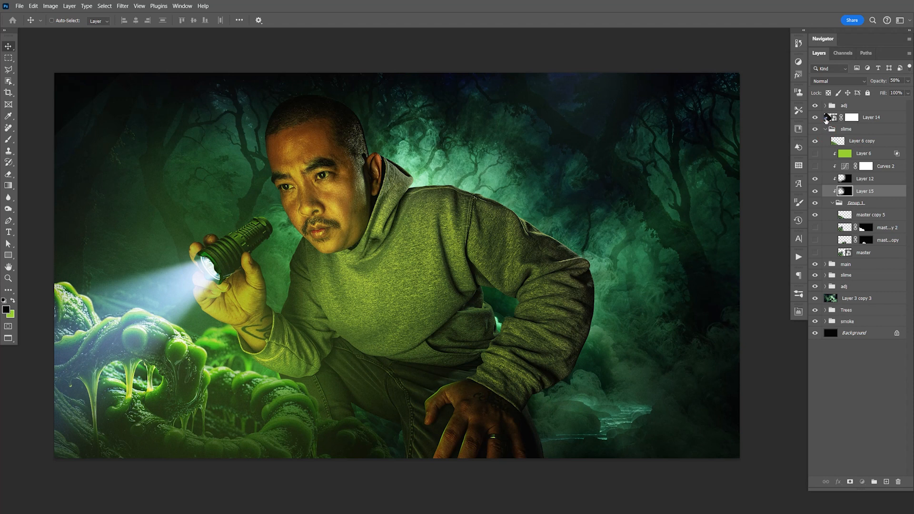
click(825, 133)
click(826, 133)
click(826, 131)
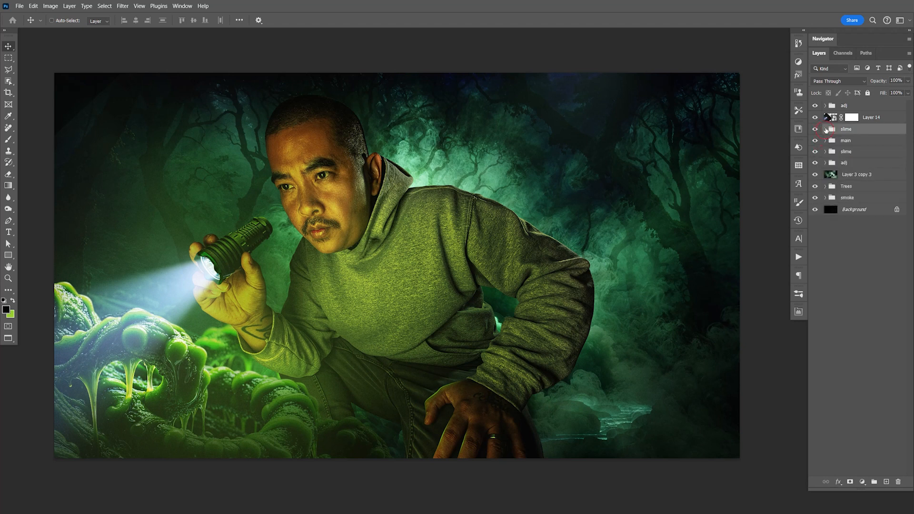
- Expand the top adj group and compare the composite with and without the green Layer 10 and Layer 11
click(826, 106)
click(816, 155)
click(816, 147)
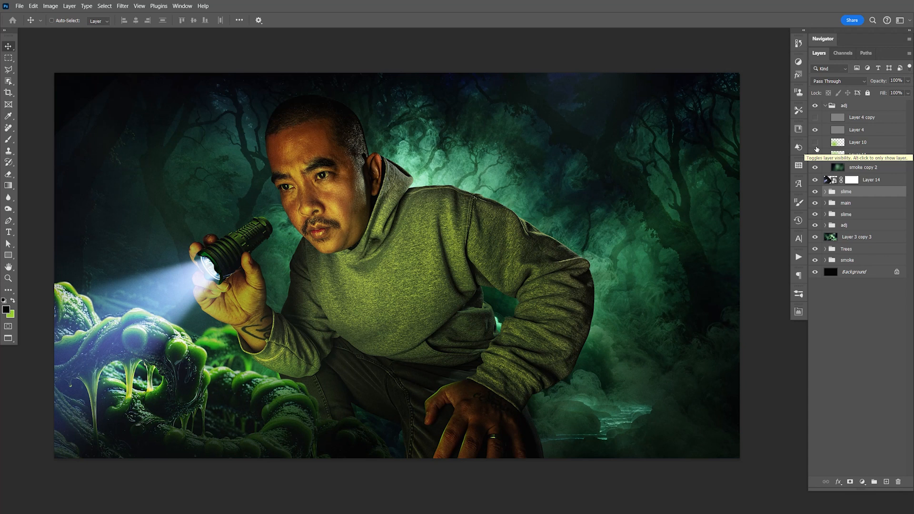
key(space)
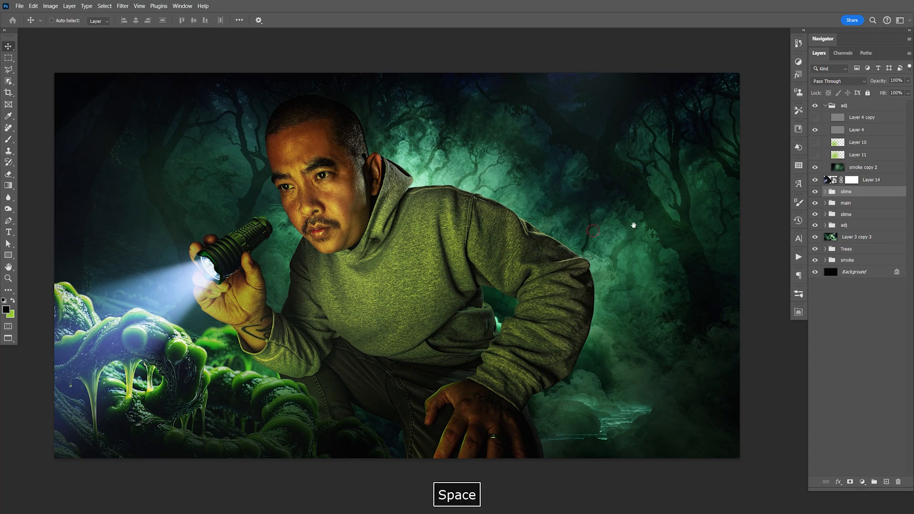
drag(621, 229, 655, 210)
click(815, 145)
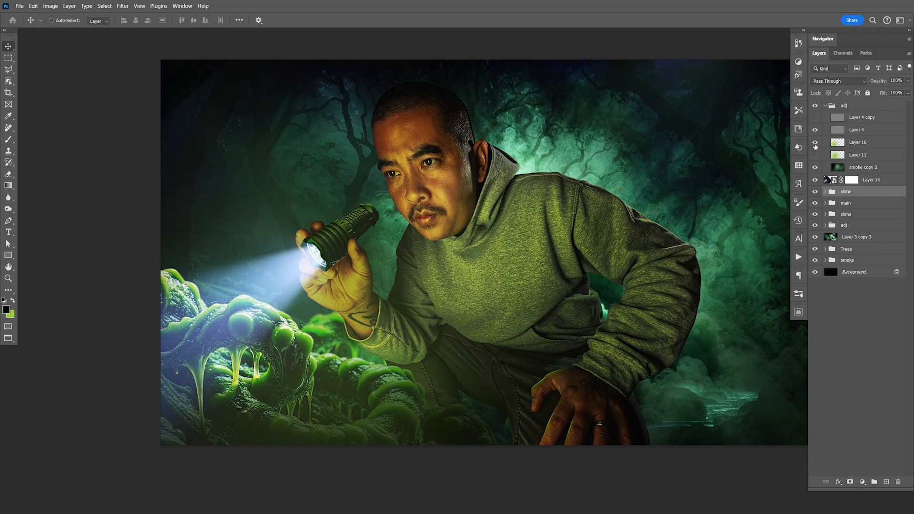
click(815, 145)
click(815, 155)
click(815, 156)
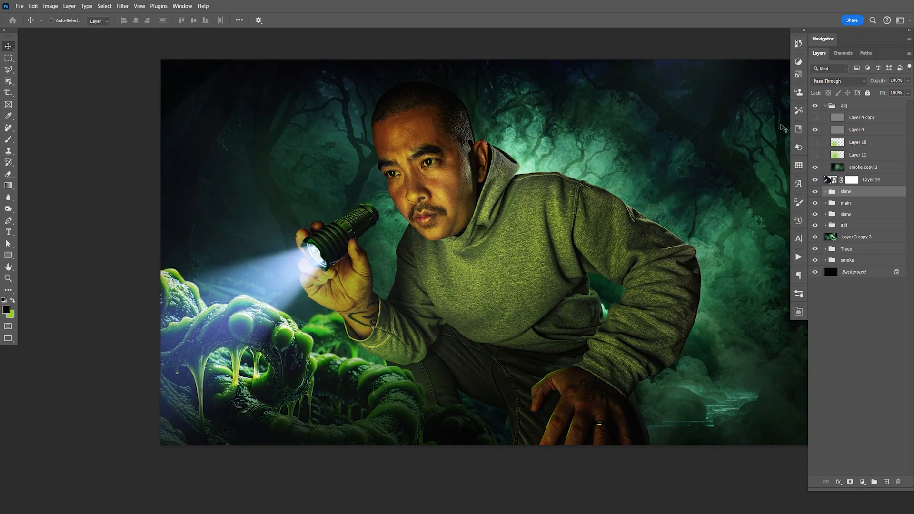
- Show Layer 11 in the top adj group, keep Layer 10 hidden, and save the document
key(F9)
click(816, 156)
click(815, 156)
click(815, 156)
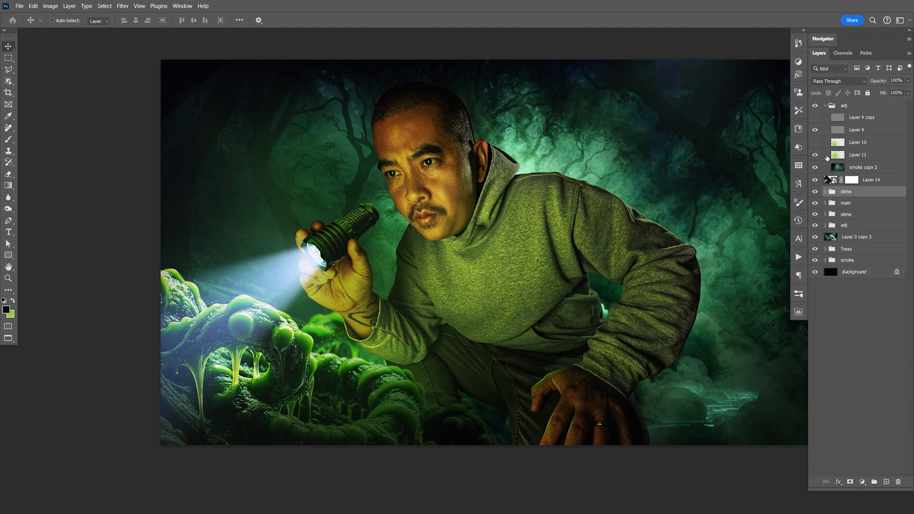
click(827, 157)
click(814, 143)
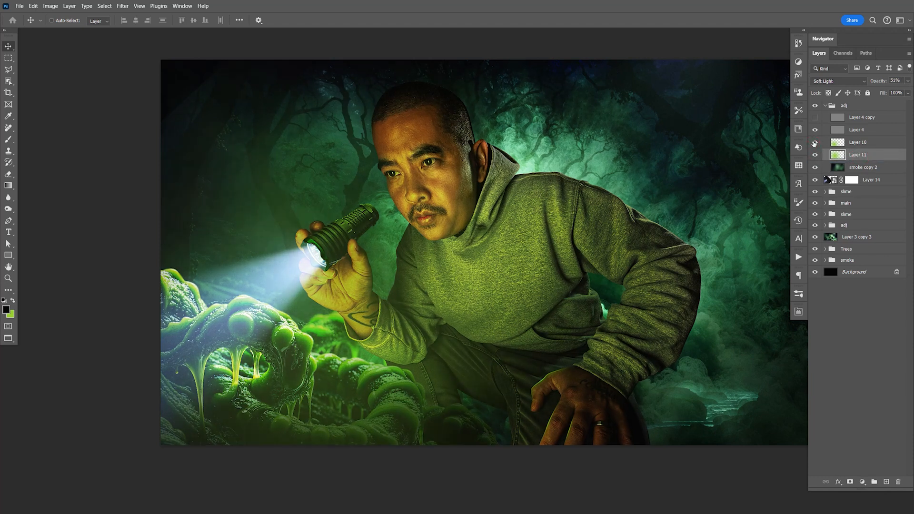
click(815, 144)
key(ctrl+s)
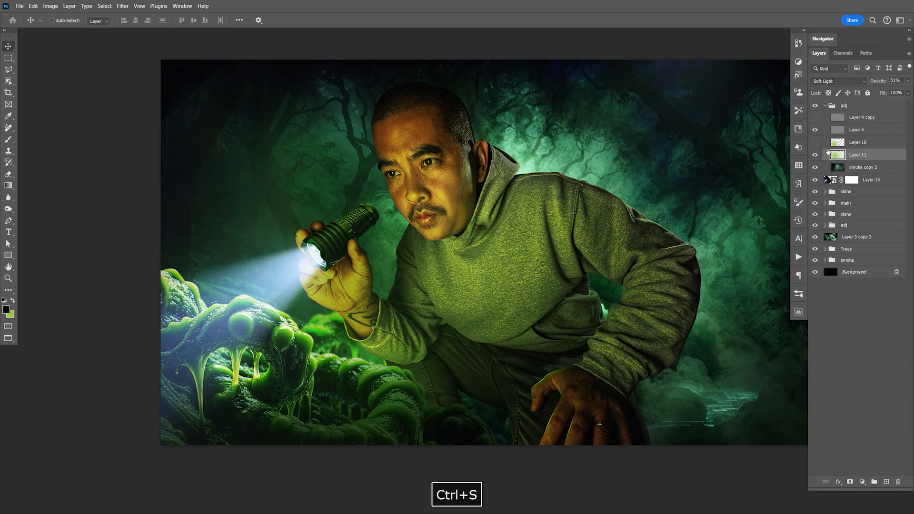
drag(605, 382, 589, 343)
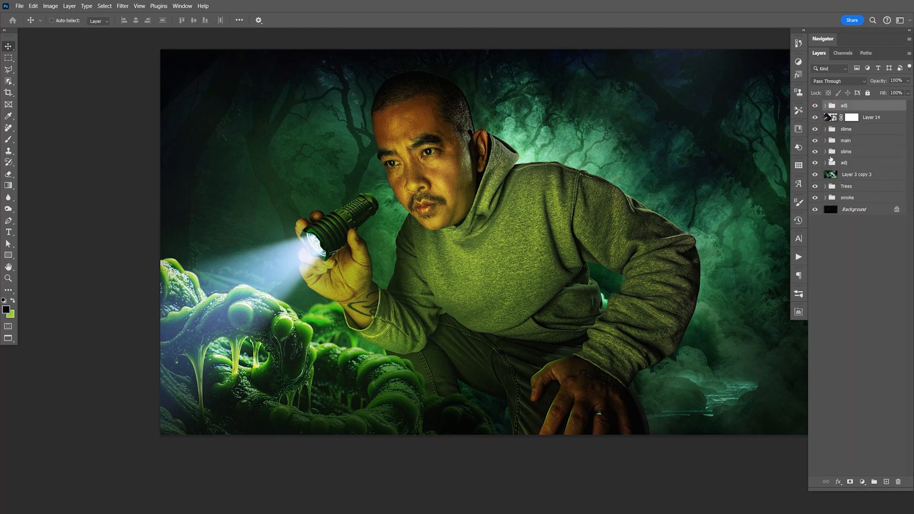
- Paint black on Layer 15 in the upper slime group to darken the foreground slime's outer left part, and save the document
click(826, 152)
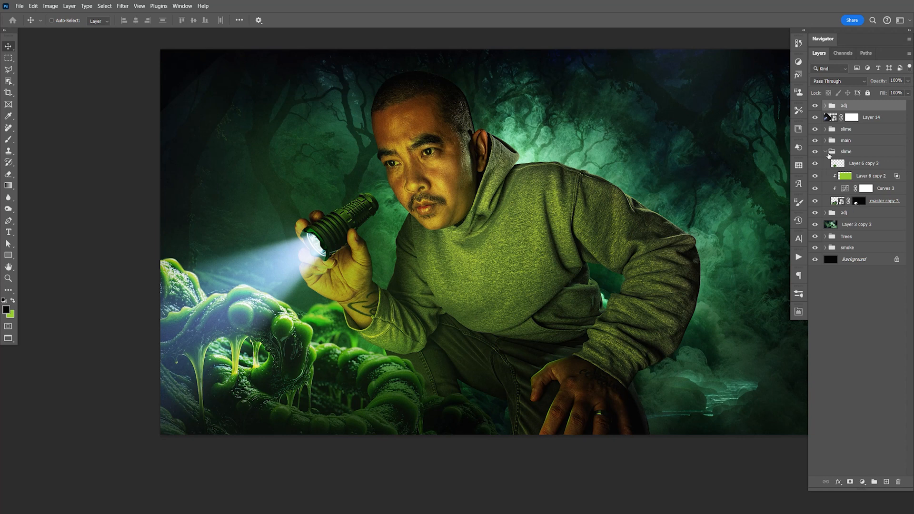
click(826, 152)
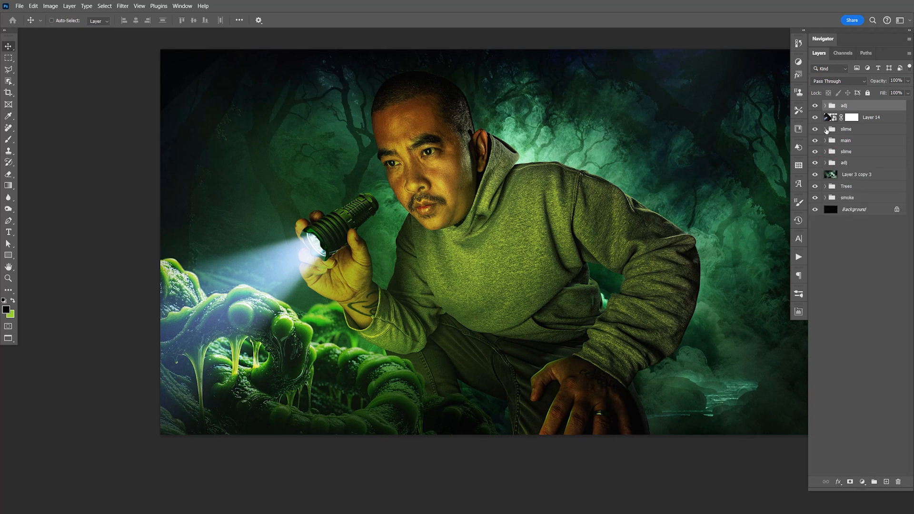
click(826, 130)
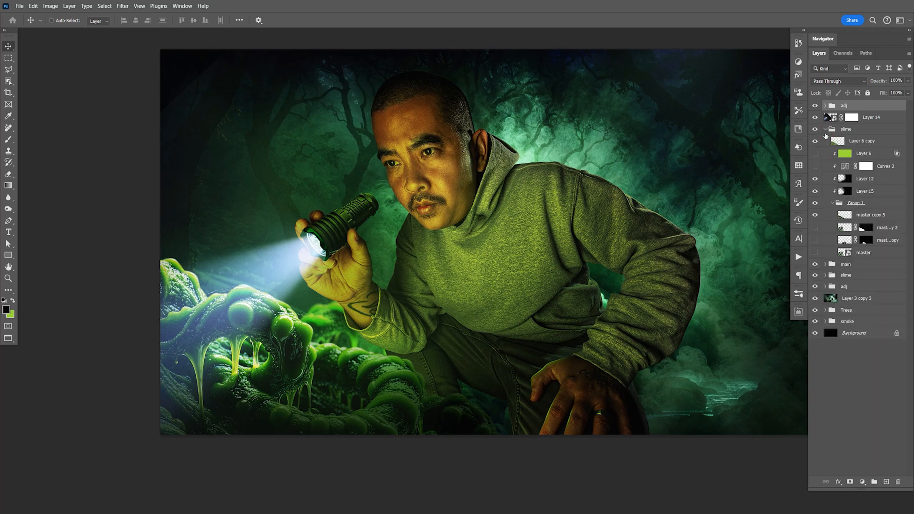
click(857, 192)
click(815, 191)
click(815, 190)
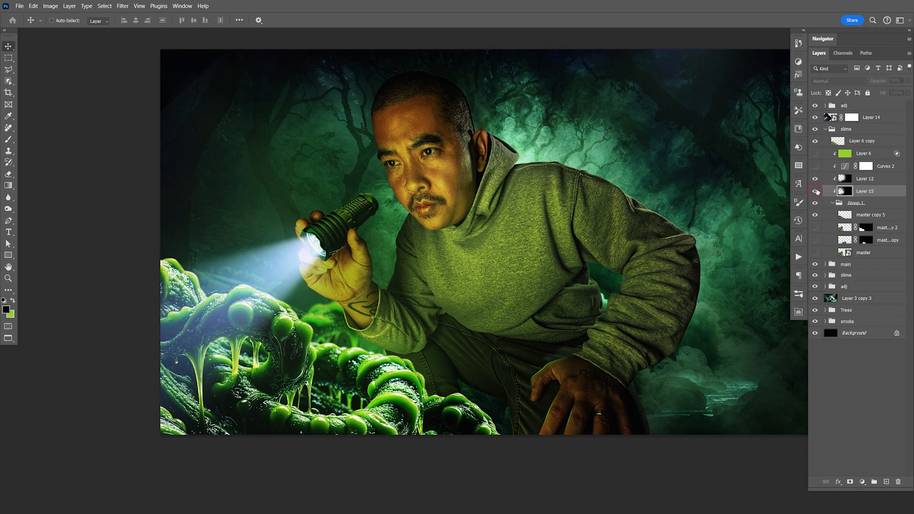
key(b)
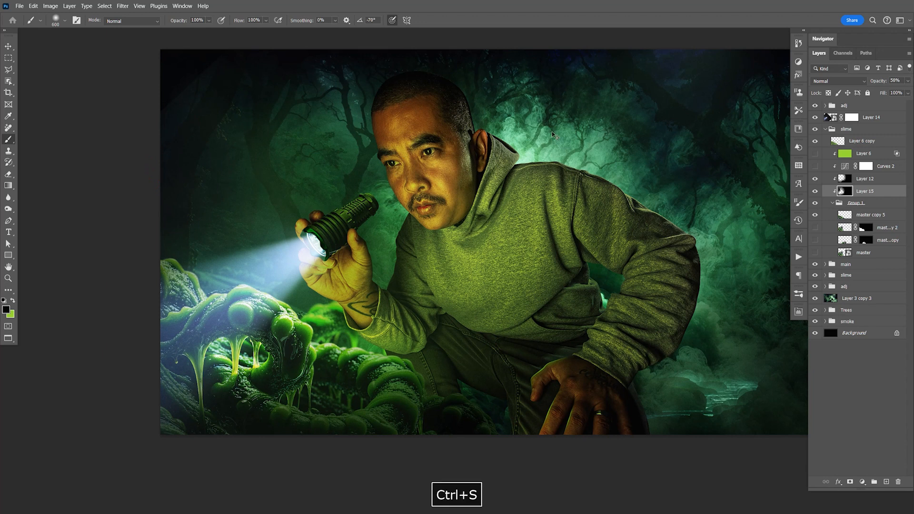
key(v)
key(space)
mouse_move(763, 271)
mouse_down()
mouse_move(620, 257)
mouse_move(664, 250)
mouse_move(719, 272)
mouse_up()
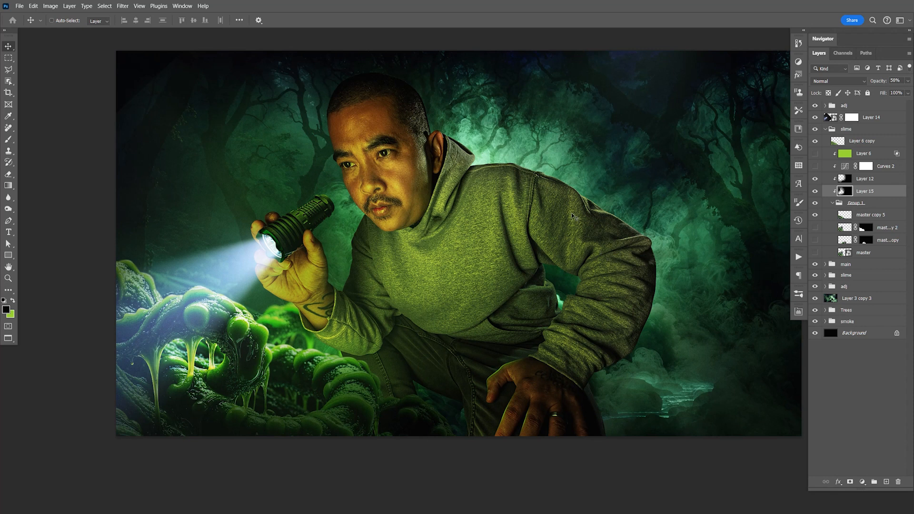
- Move the Trees group down behind the man and nudge it into position
key(F9)
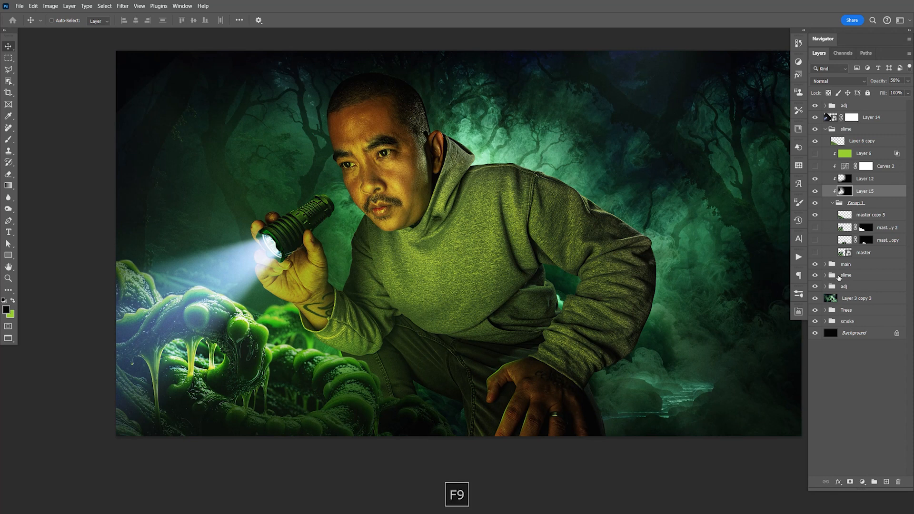
click(825, 310)
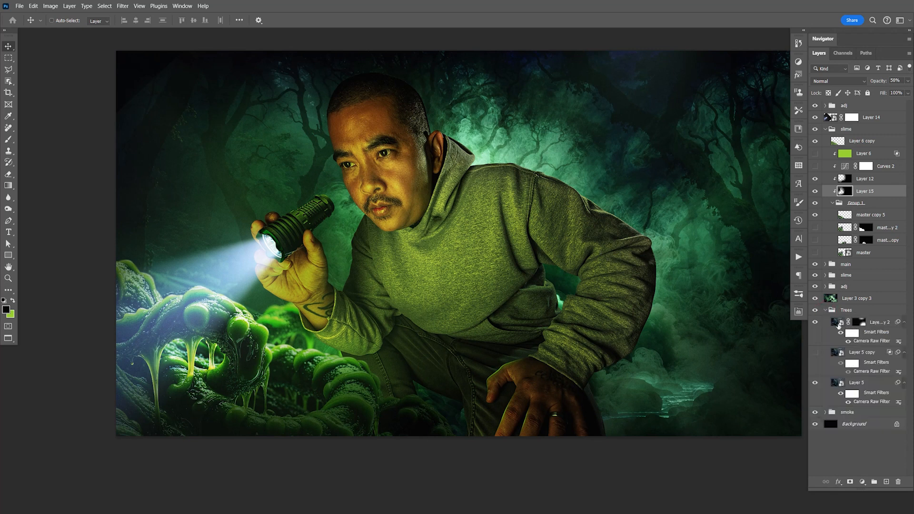
click(863, 312)
drag(675, 151, 678, 220)
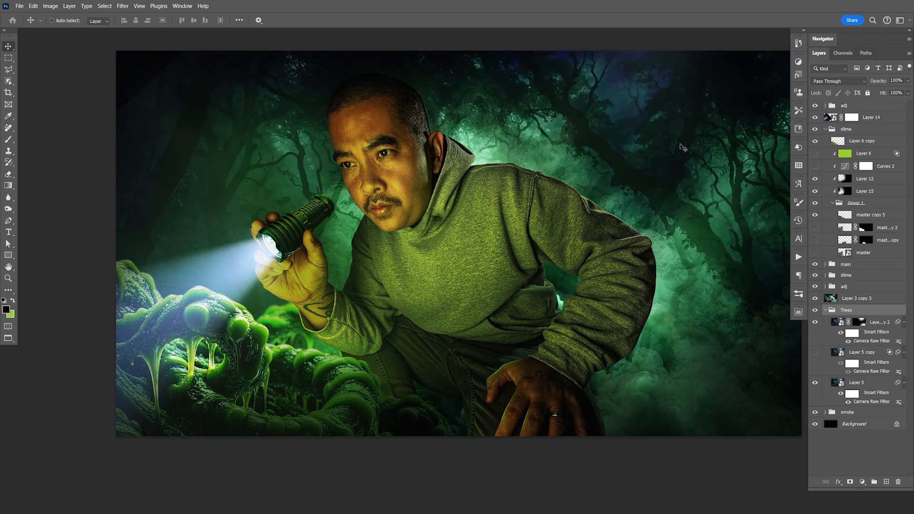
key(shift+Down)
key(shift+Left)
key(shift+Up)
key(shift+Down)
key(Up)
- Duplicate Layer 5 copy 2 in the Trees group and delete the duplicate's layer mask
click(879, 324)
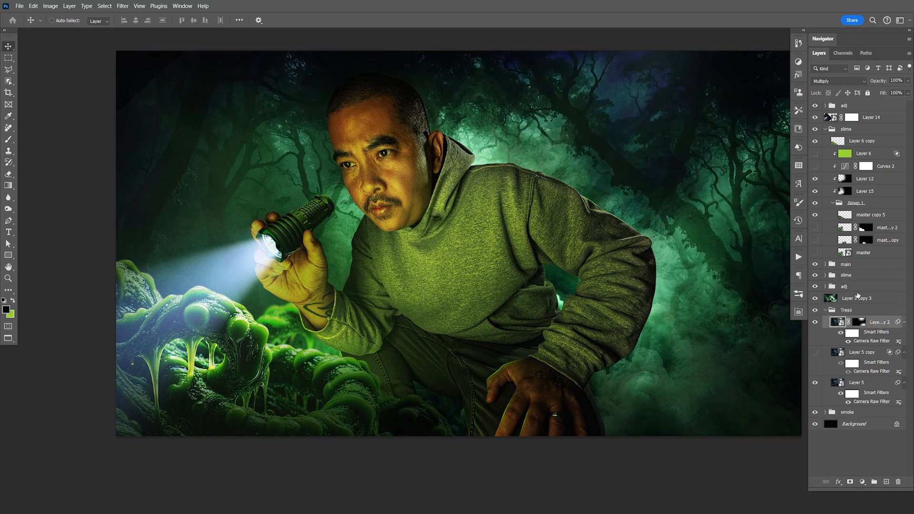
key(ctrl+j)
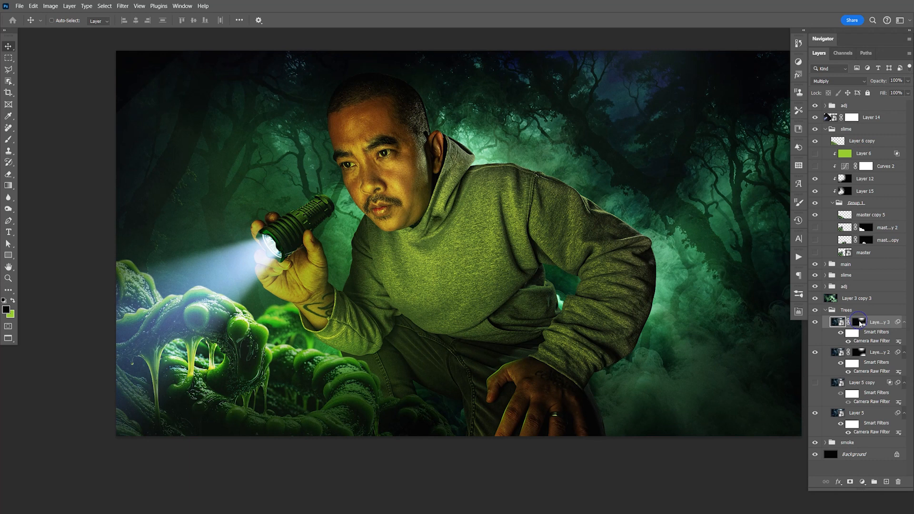
right_click(859, 323)
click(857, 339)
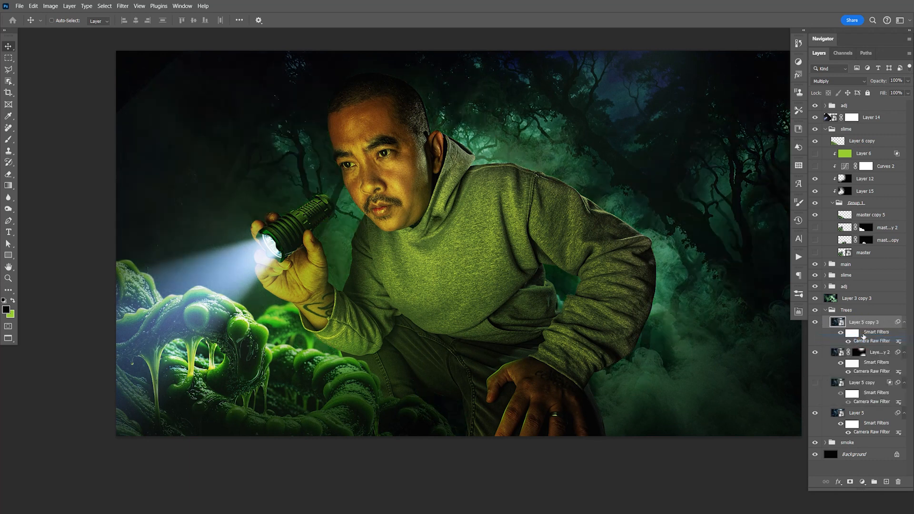
- Set the duplicated tree layer to Normal blending at 100% opacity and hide it with a black layer mask
click(839, 81)
click(842, 89)
drag(906, 81, 869, 92)
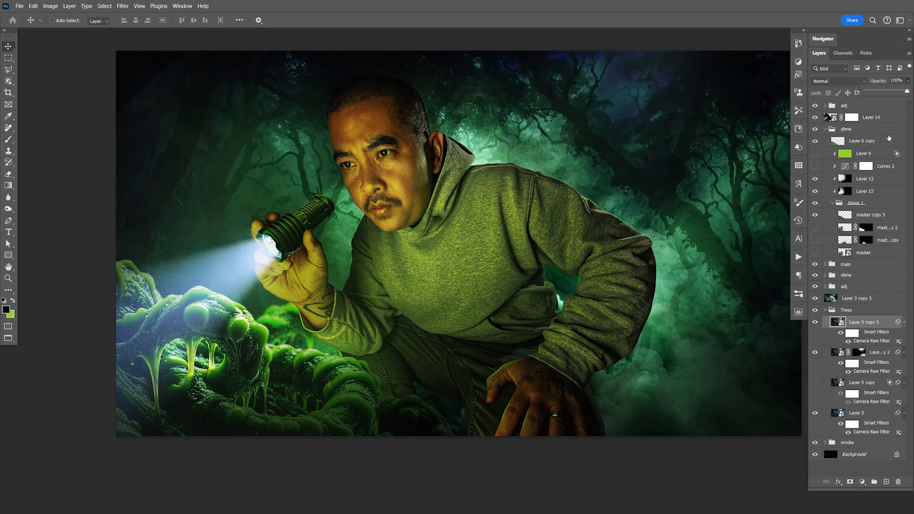
click(885, 323)
click(850, 483)
key(ctrl+i)
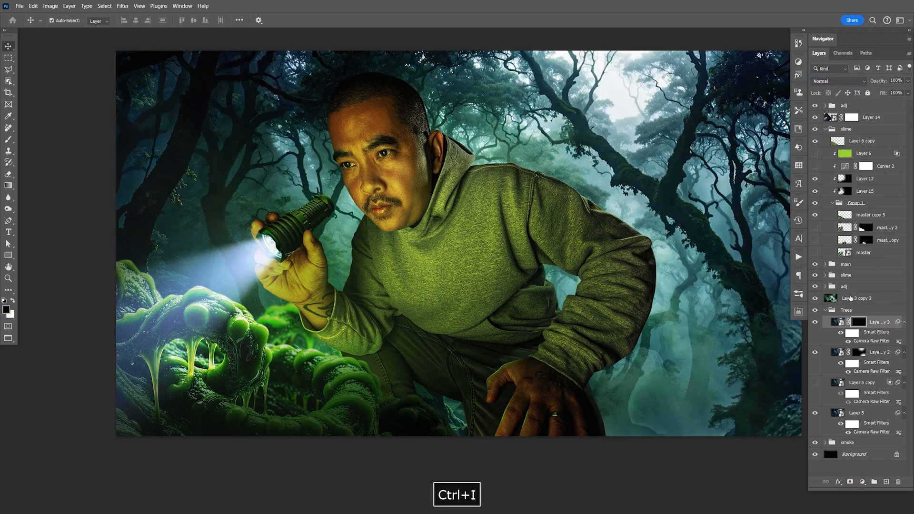
- Paint white on the duplicate's mask with a 900 px brush to reveal the trees at the upper right, undoing the last stroke
drag(678, 188, 517, 267)
key(b)
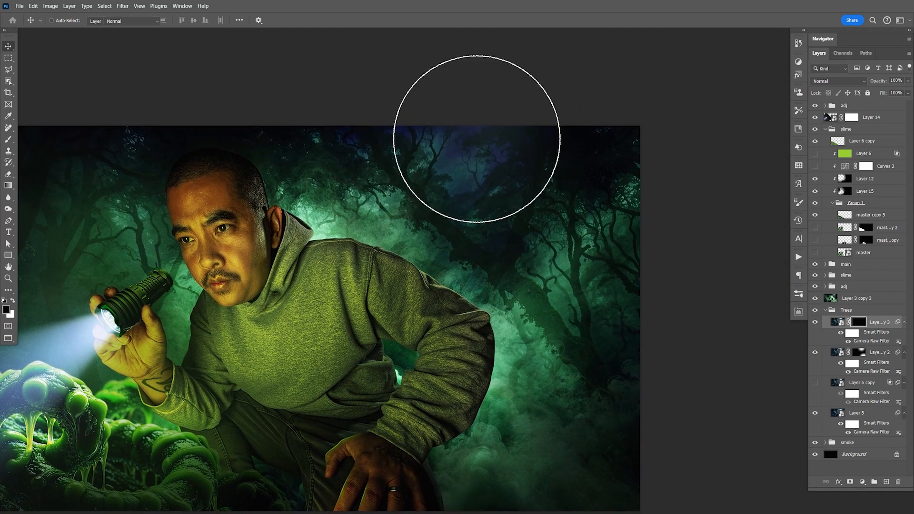
drag(478, 139, 571, 139)
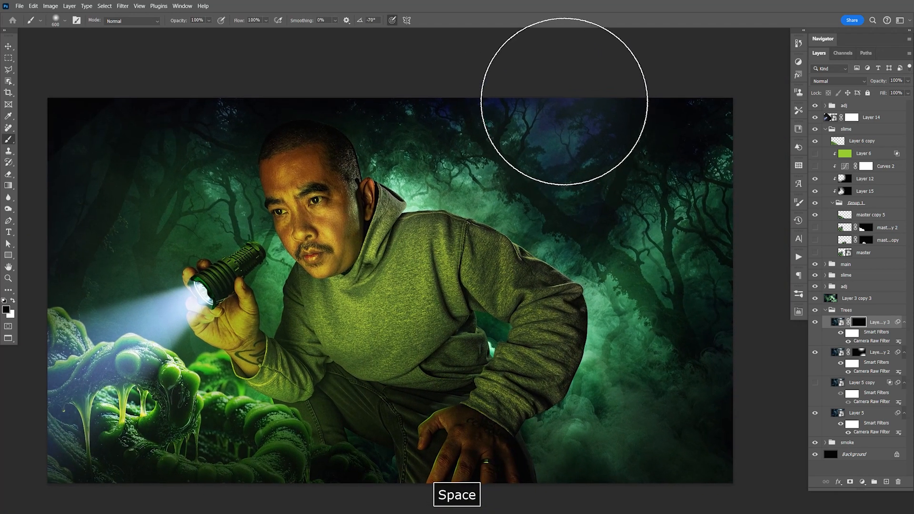
key(bracketright)
key(bracketright)
key(bracketright)
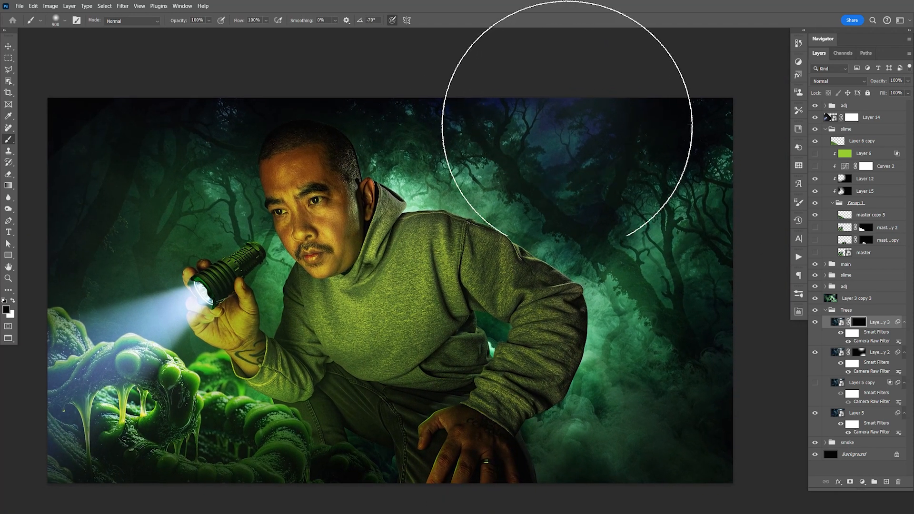
drag(544, 202, 513, 200)
drag(486, 116, 563, 216)
drag(534, 137, 555, 122)
drag(595, 73, 551, 127)
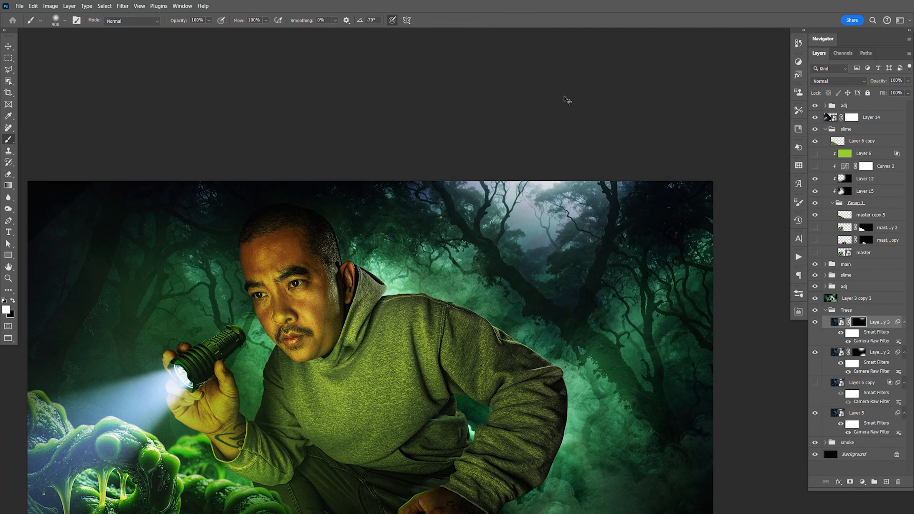
key(ctrl+z)
- Compare the background with and without the revealed tree layer, leaving it visible
drag(425, 367, 586, 213)
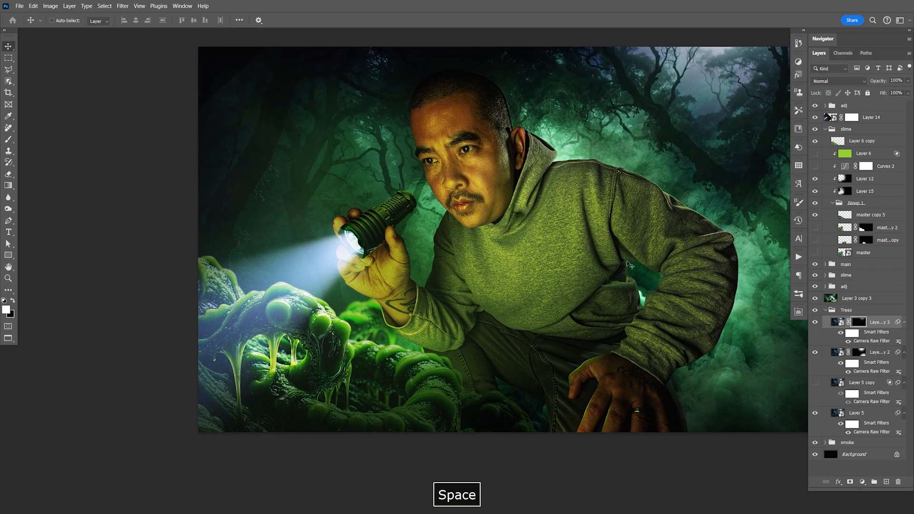
click(816, 323)
click(815, 322)
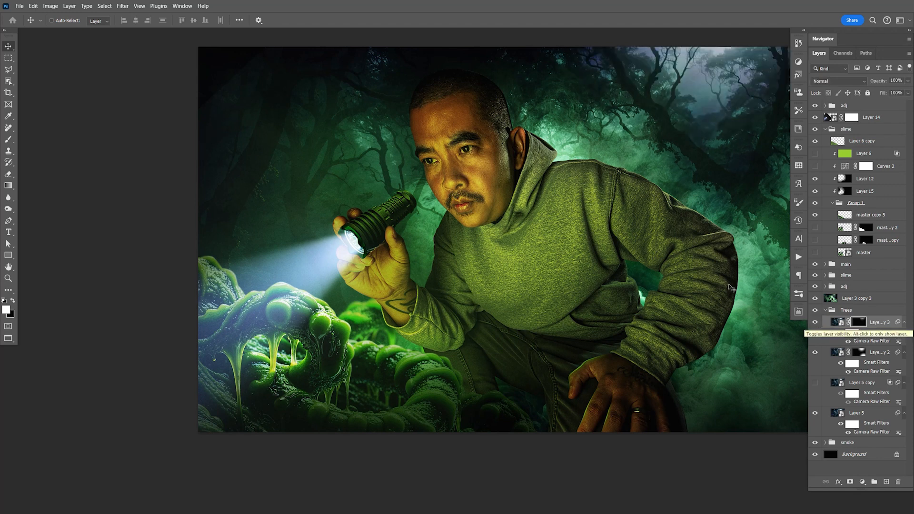
- Save the composite with the newly revealed background trees
key(space)
drag(671, 222, 717, 204)
key(ctrl+s)
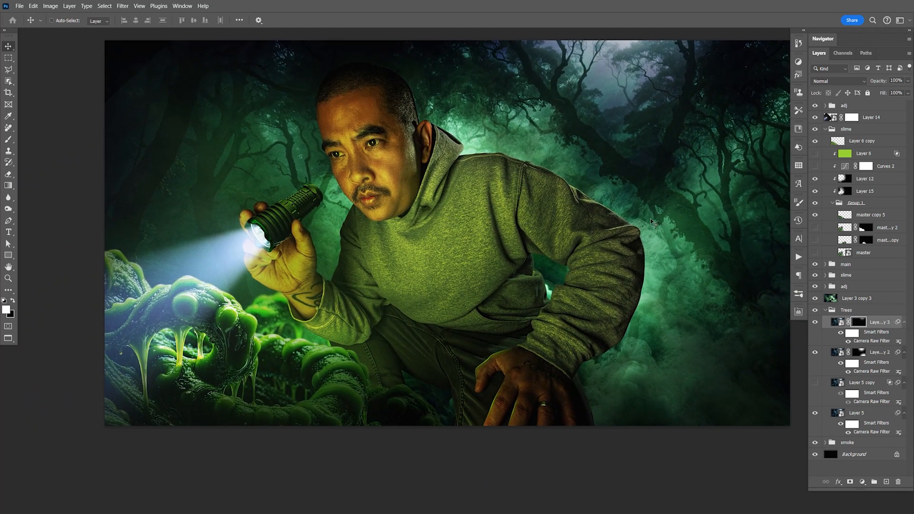
key(F9)
key(space)
drag(608, 174, 580, 193)
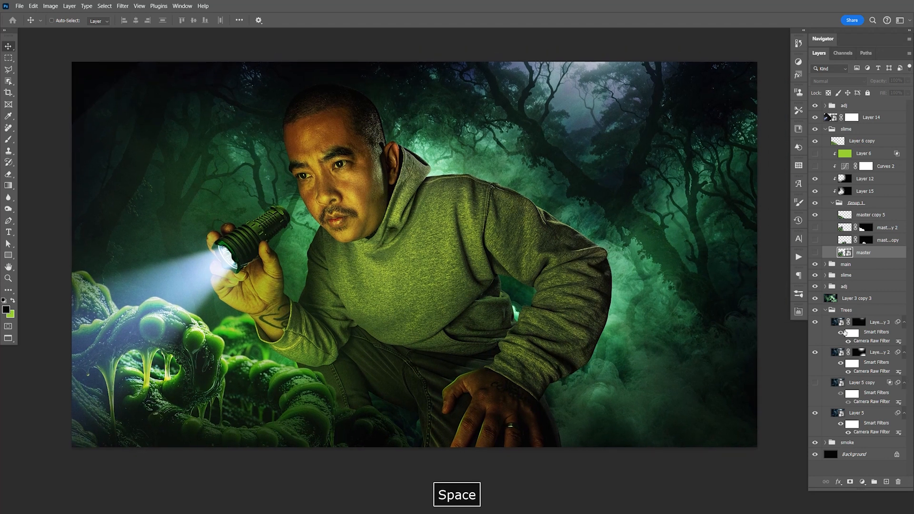
- Add a new layer at the top of the Trees group and paint a soft 900 px bright green glow over the upper right sky
click(880, 327)
click(886, 482)
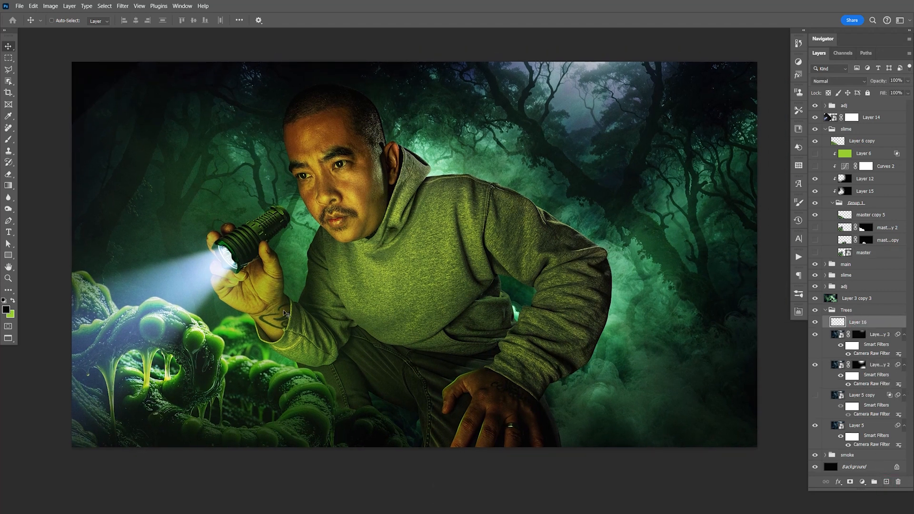
key(b)
key(x)
key(space)
drag(525, 265, 524, 389)
click(575, 224)
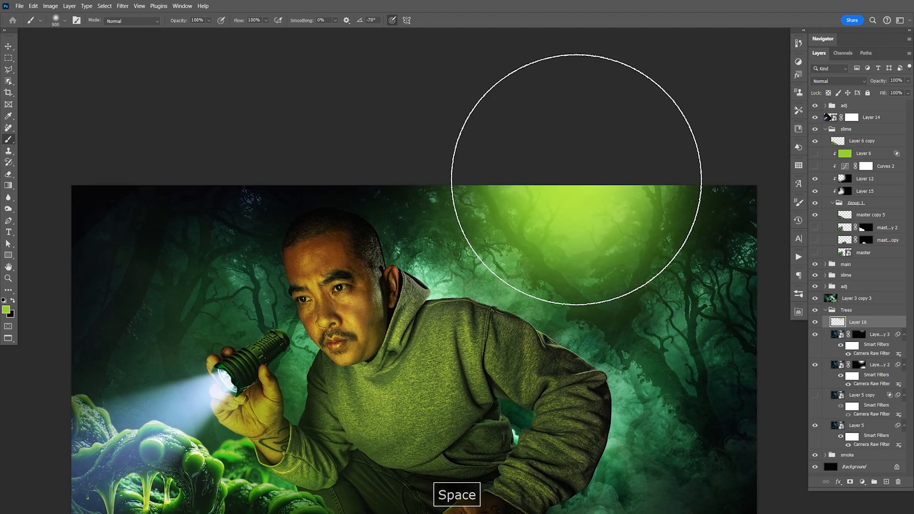
- Set the green glow layer to Color blending at 46% opacity and save the document
click(827, 82)
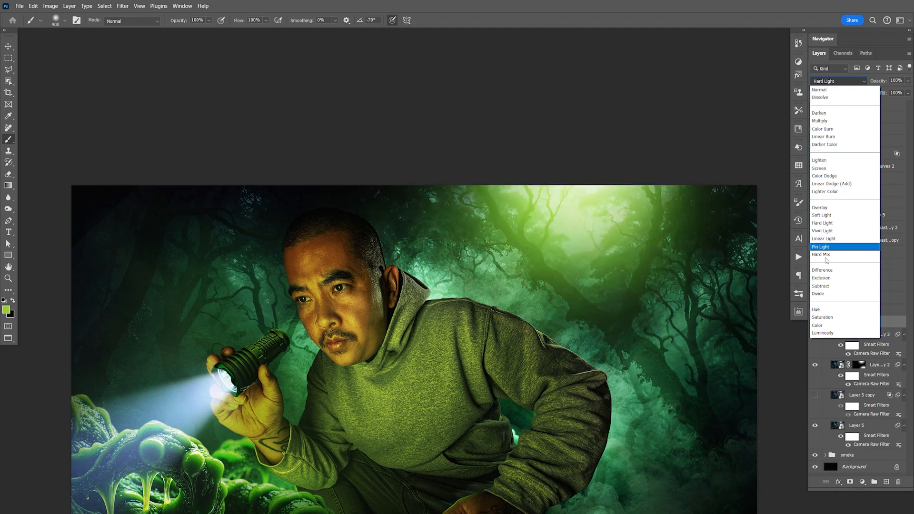
click(831, 326)
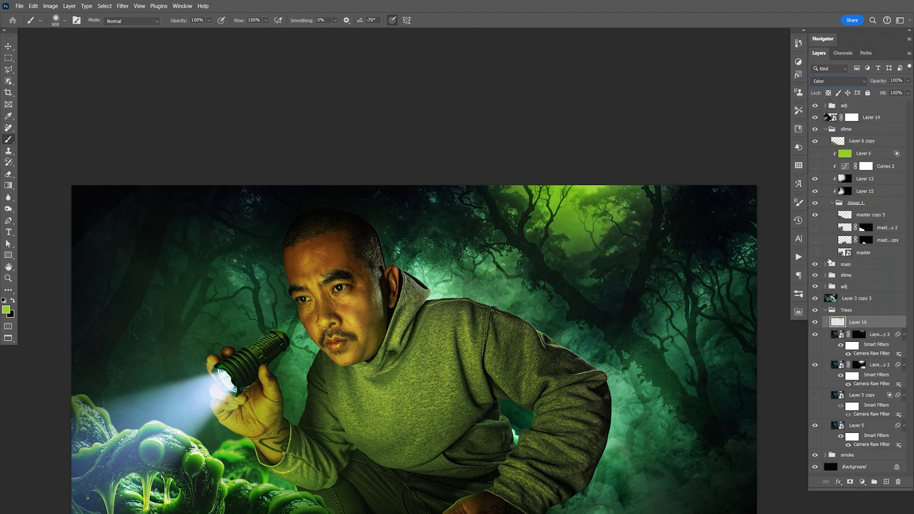
drag(908, 81, 874, 92)
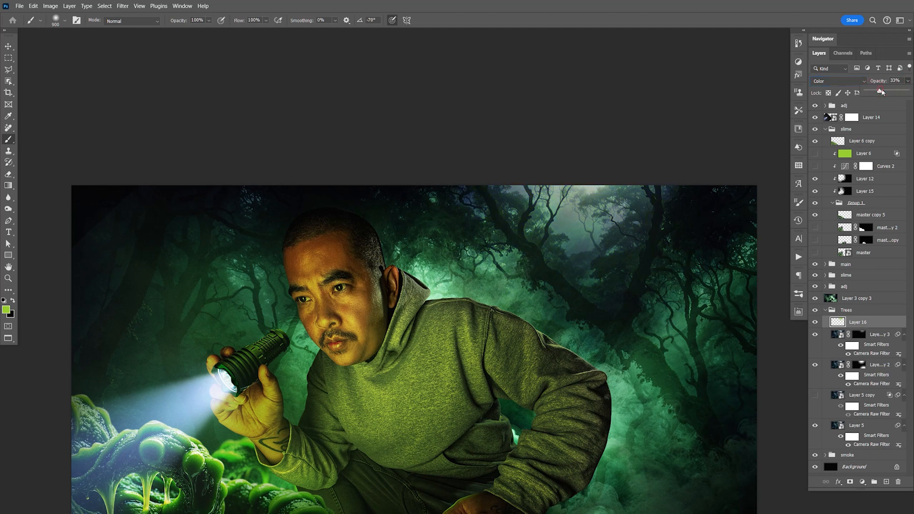
key(space)
drag(630, 268, 620, 144)
key(ctrl+s)
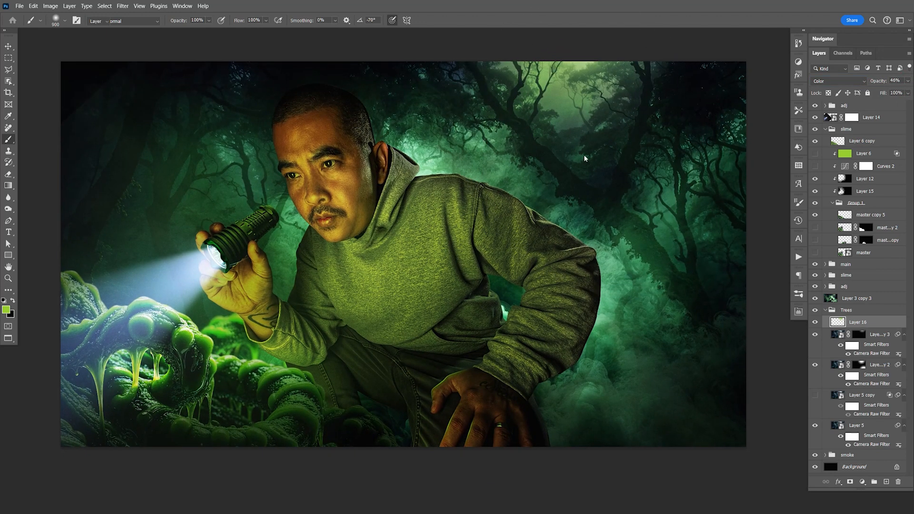
- Try shifting the whole Trees group upward, undo the move and save the document
key(v)
key(space)
drag(609, 225, 602, 213)
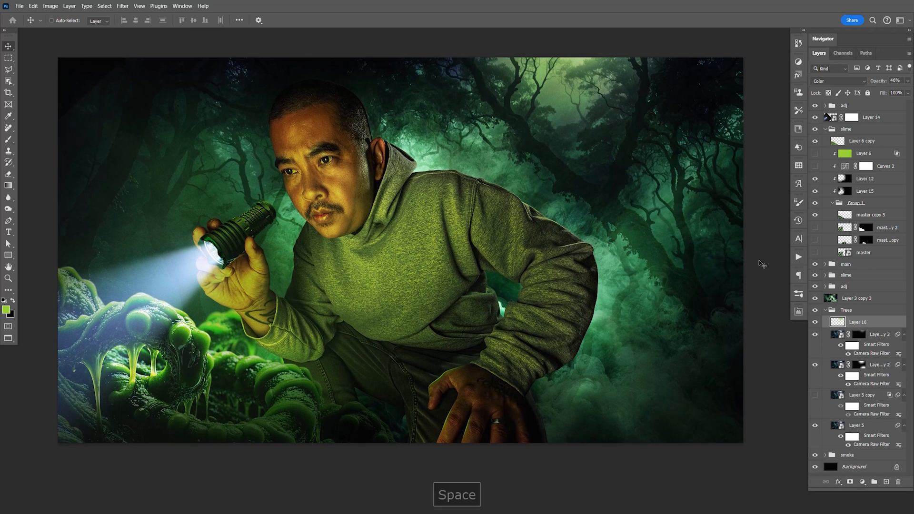
click(847, 310)
drag(651, 280, 651, 221)
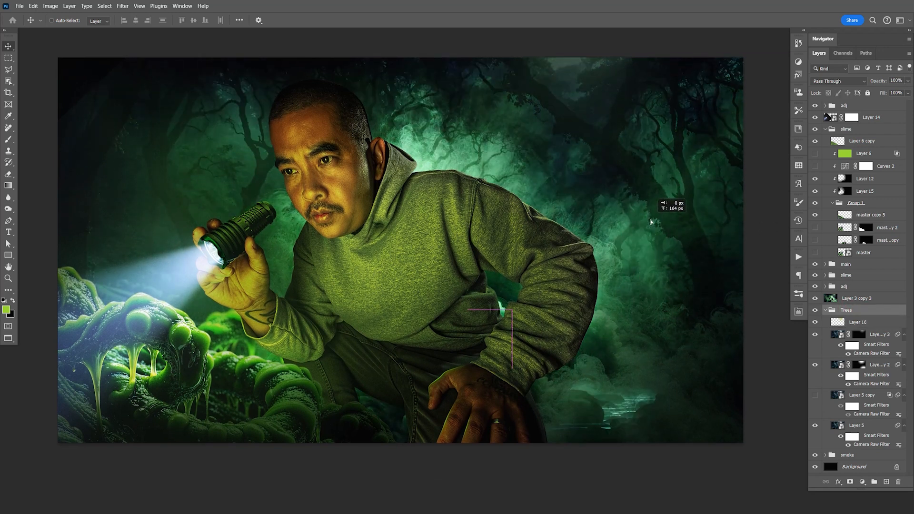
drag(651, 222, 654, 231)
key(ctrl+z)
key(ctrl+s)
key(space)
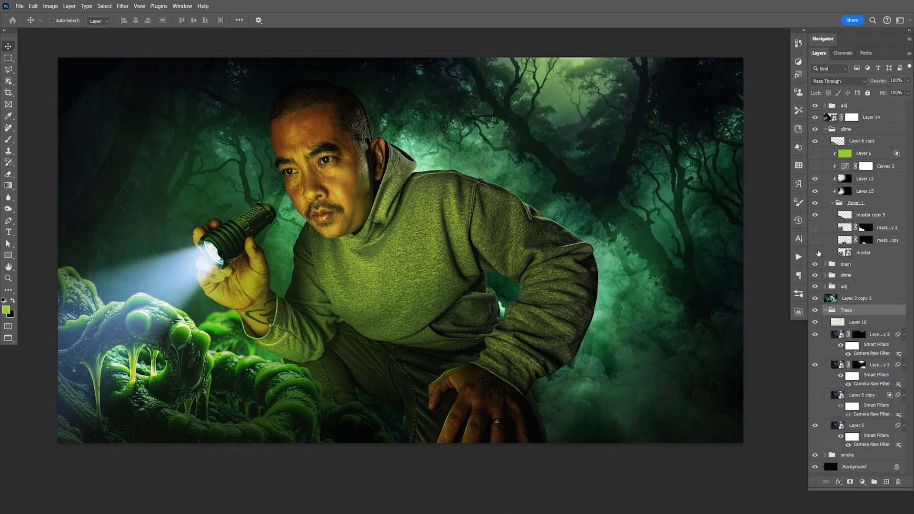
- Collapse the Trees group and compare the image with and without Layer 3 copy 3, leaving it visible
click(826, 310)
click(815, 298)
click(815, 298)
click(815, 299)
click(815, 299)
key(ctrl+s)
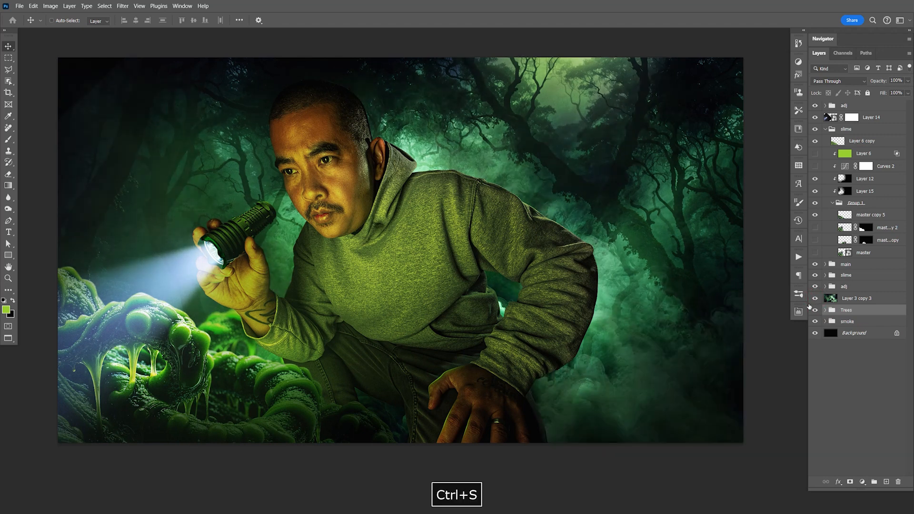
- Open the contents of the master slime smart object and zoom in on the thick tendril at the image's right side
click(841, 254)
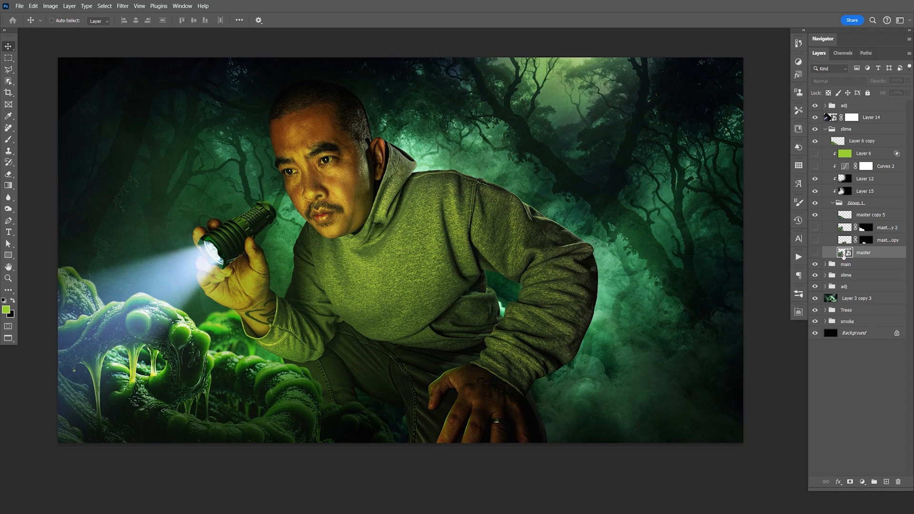
double_click(842, 254)
key(space)
drag(591, 332, 547, 224)
key(z)
drag(554, 272, 583, 254)
key(space)
- Trace the outer edge of the thick right-hand slime tendril with a Pen tool path up to the image's right edge
key(p)
click(379, 461)
click(376, 402)
drag(424, 346, 438, 328)
drag(466, 240, 478, 207)
drag(488, 179, 492, 162)
key(space)
drag(493, 155, 461, 356)
drag(466, 295, 461, 273)
drag(444, 176, 458, 136)
click(486, 102)
key(space)
drag(491, 95, 468, 238)
drag(468, 185, 478, 173)
click(501, 163)
drag(540, 93, 584, 70)
key(space)
drag(597, 91, 517, 199)
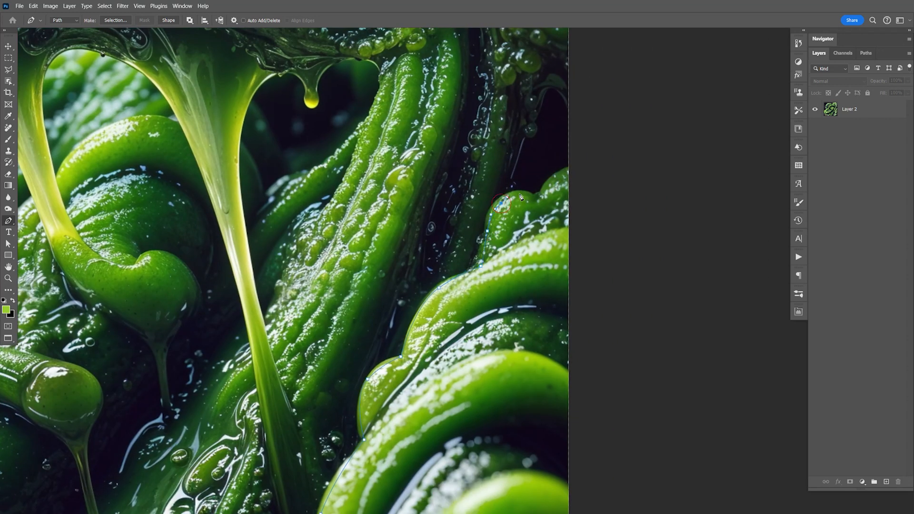
- Run the Pen path around outside the canvas's lower right and close it at the tendril's base
key(space)
drag(575, 251, 566, 29)
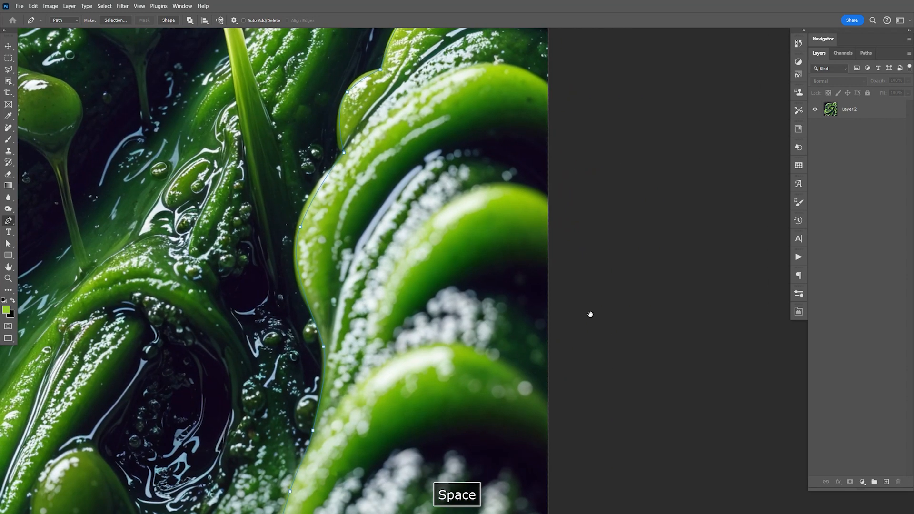
drag(581, 381, 598, 247)
drag(606, 365, 598, 333)
click(638, 365)
click(373, 384)
click(243, 364)
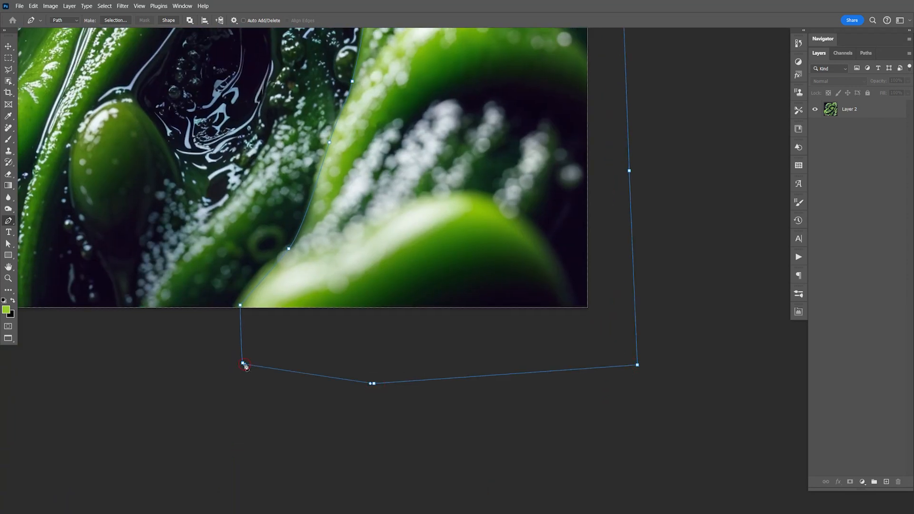
- Convert the path into an anti-aliased selection with 0 px feather and copy the selected tendril to a new layer
right_click(465, 192)
click(487, 231)
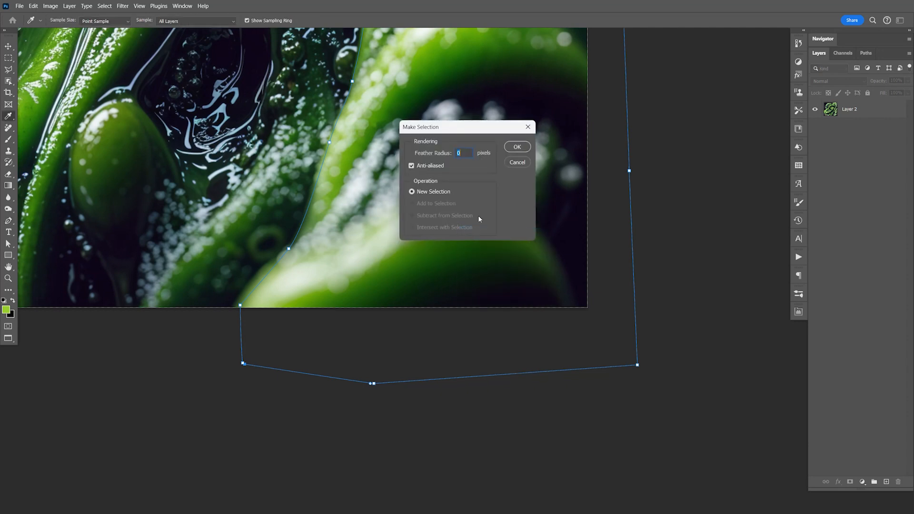
click(517, 147)
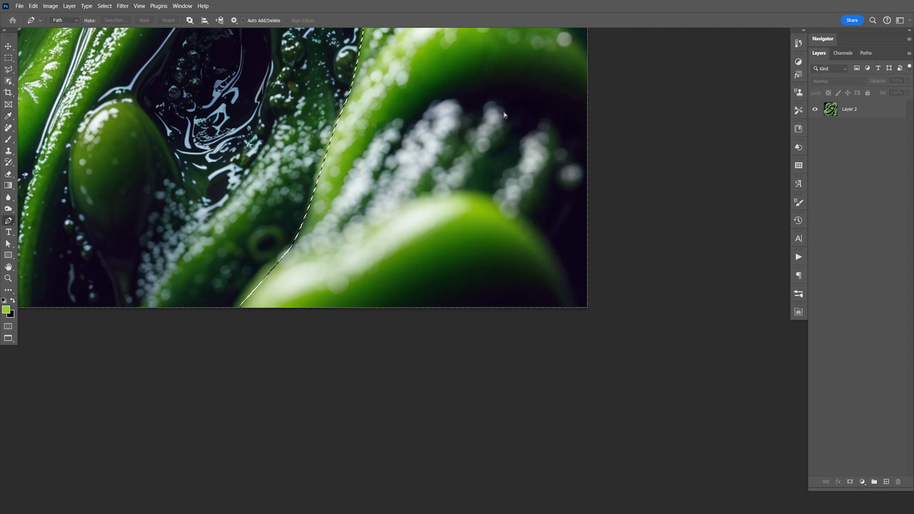
key(ctrl+j)
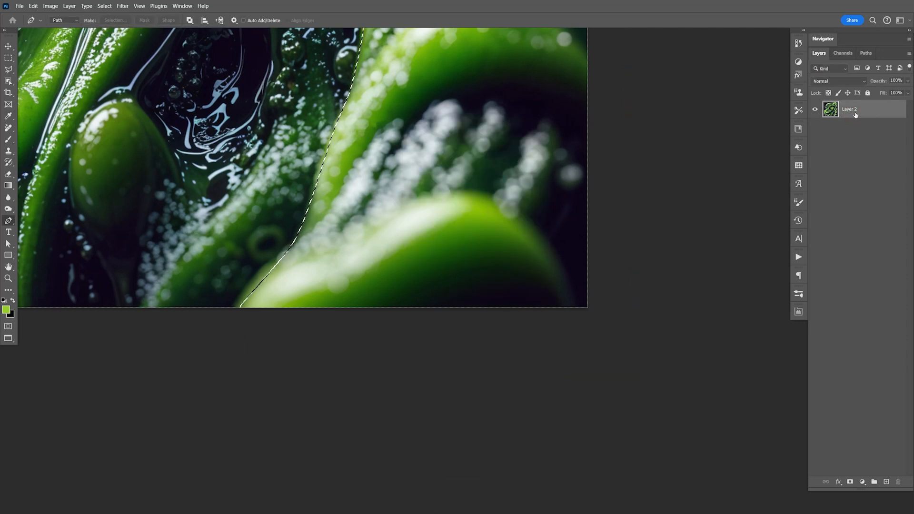
- Copy the isolated tendril and paste it into the composite above the collapsed upper slime group
key(ctrl+a)
key(ctrl+c)
key(ctrl+Tab)
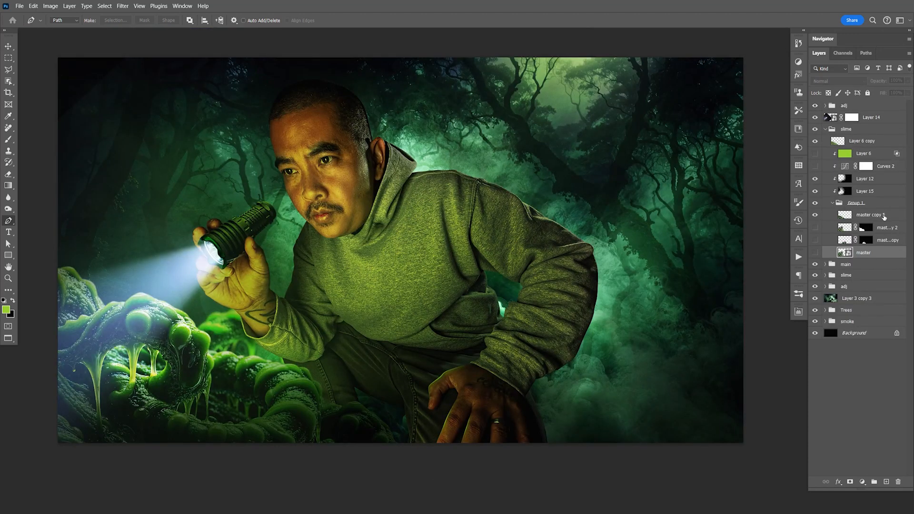
click(835, 203)
click(826, 129)
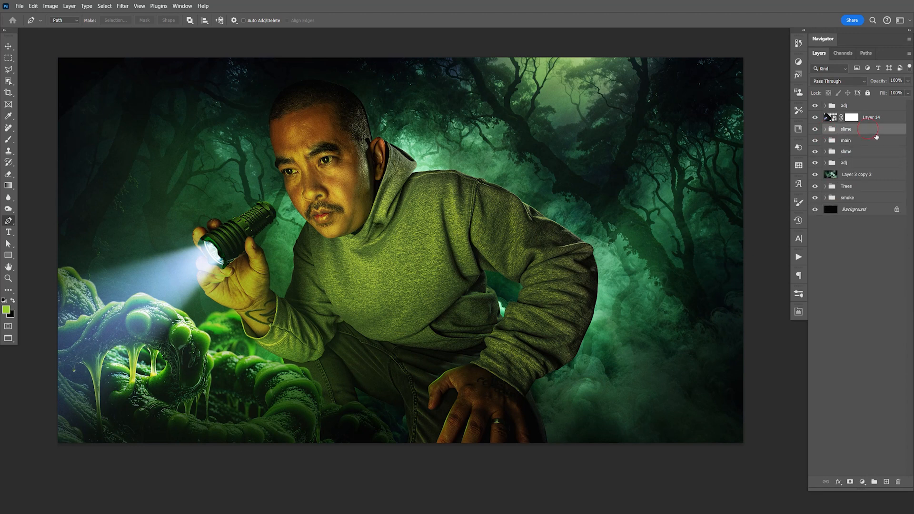
key(ctrl+v)
- Move the pasted tendril to the right side, then try shortening and shifting it in Free Transform and undo those changes
key(v)
drag(473, 248, 686, 249)
key(ctrl+t)
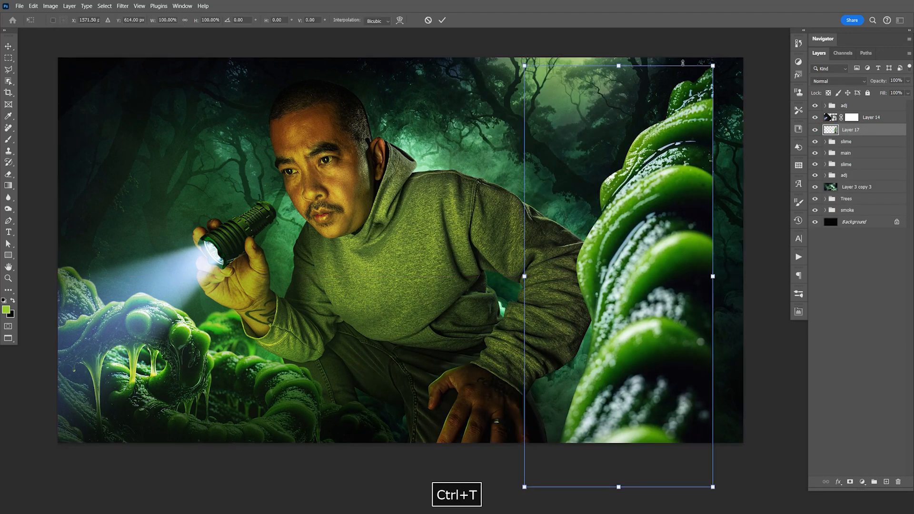
drag(617, 63, 618, 290)
drag(648, 231, 724, 260)
key(ctrl+z)
key(ctrl+z)
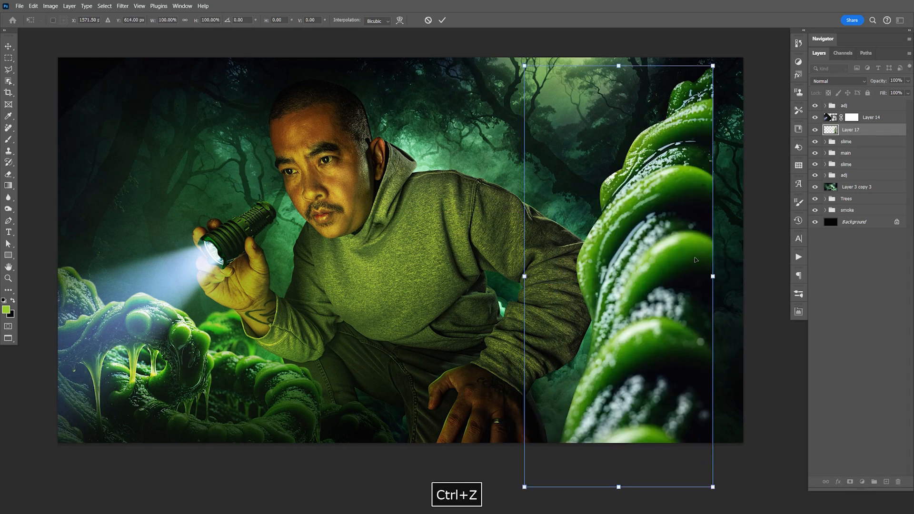
- Squash the pasted tendril vertically and place it in the composite's lower right corner
drag(619, 65, 618, 292)
drag(632, 260, 747, 265)
drag(652, 375, 690, 360)
key(Return)
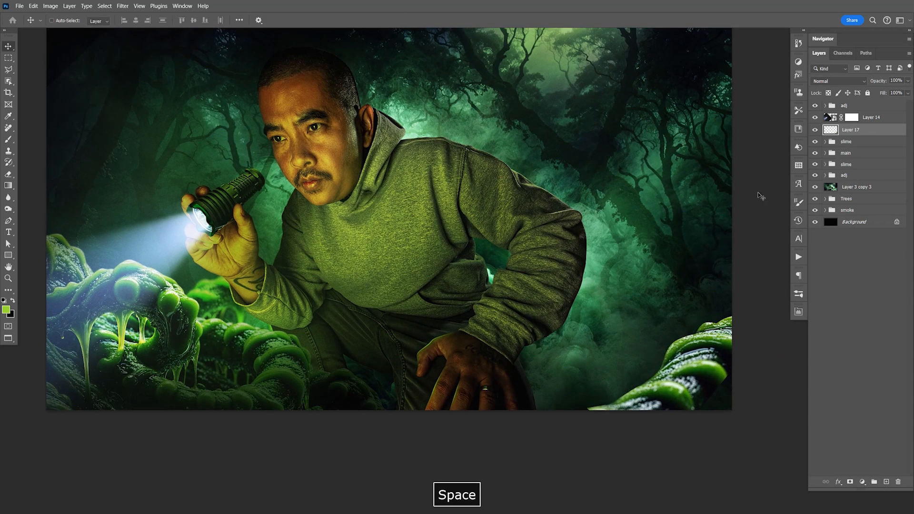
- Delete the pasted tendril layer, close the slime document without saving it, and save the composite
key(Delete)
key(ctrl+Tab)
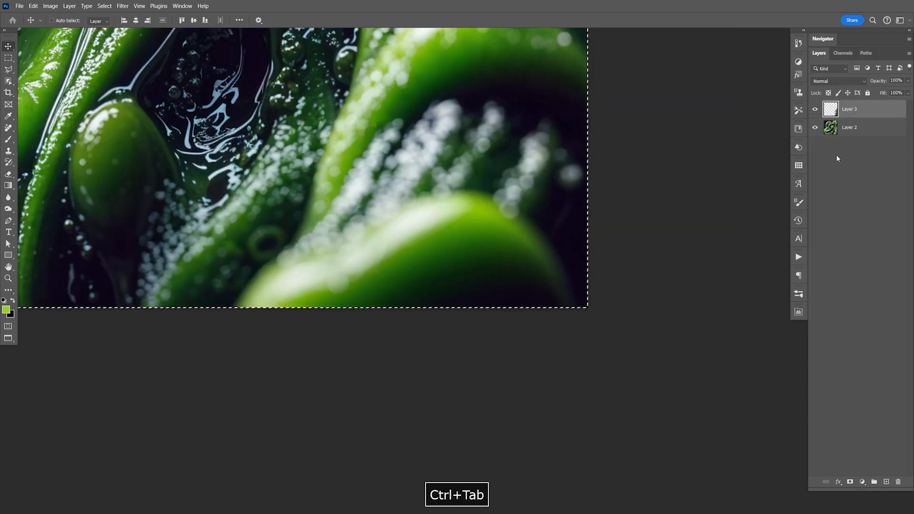
key(ctrl+w)
click(471, 255)
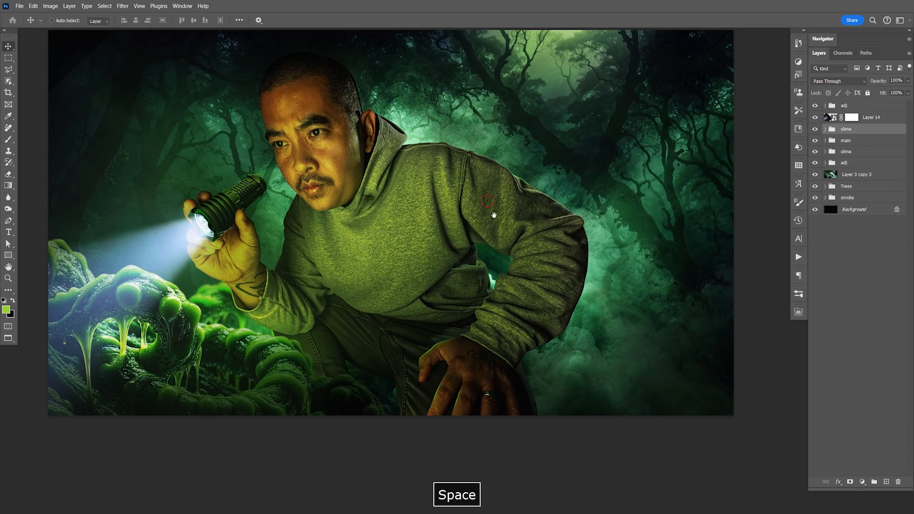
drag(475, 171, 495, 215)
key(ctrl+s)
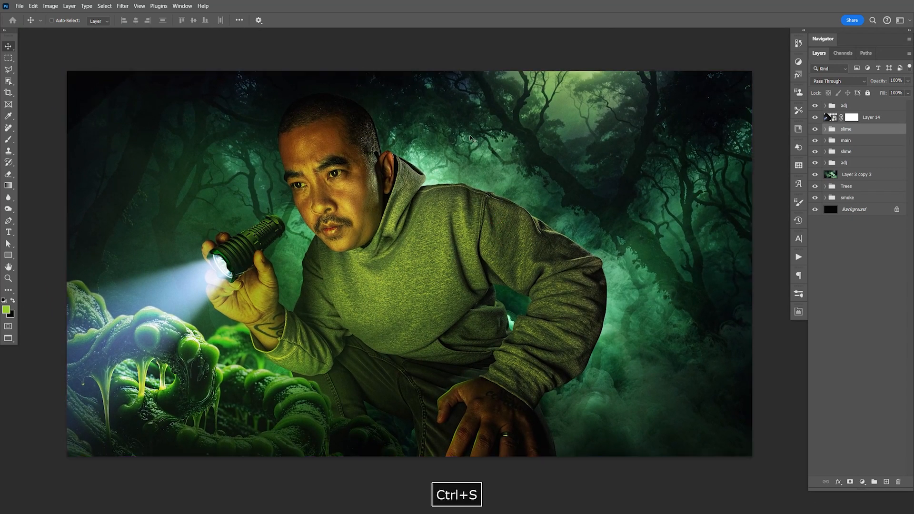
- Inspect the smoke group's layers and compare the background with and without the smoke layer above the Trees group
key(F9)
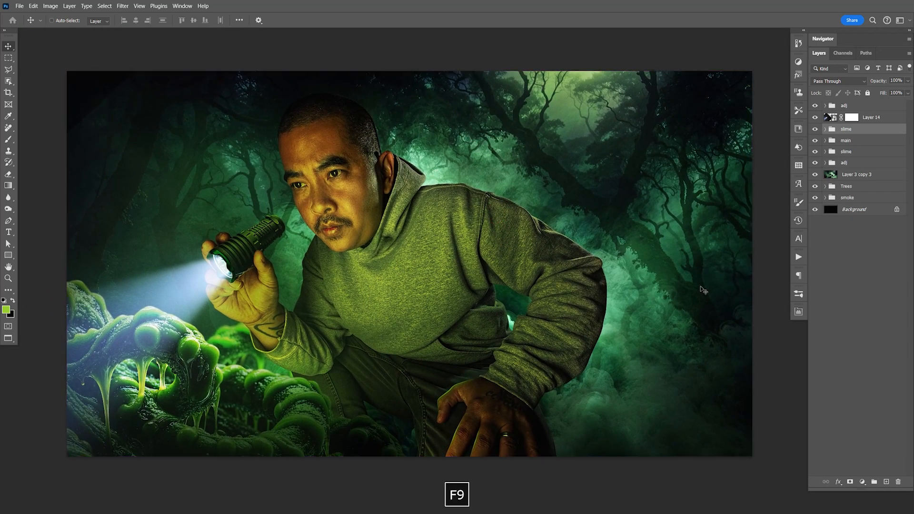
click(826, 199)
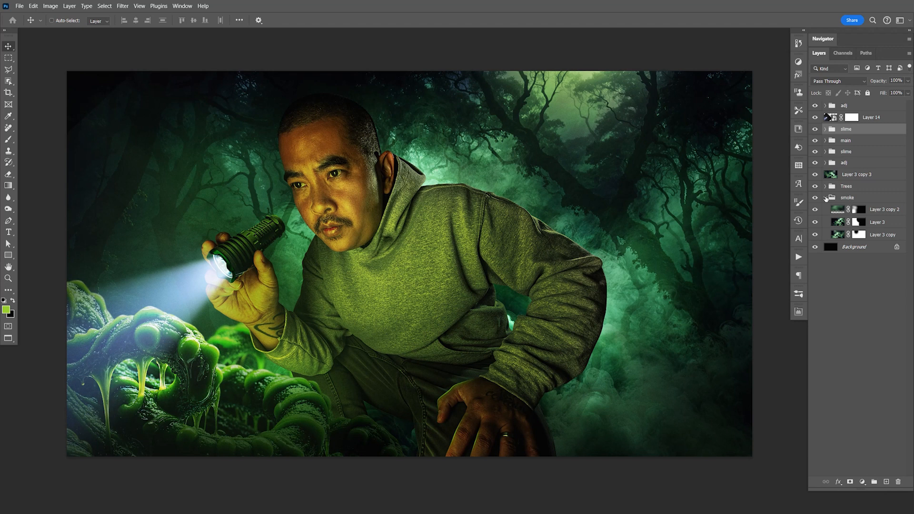
click(826, 199)
click(852, 176)
click(816, 175)
click(815, 175)
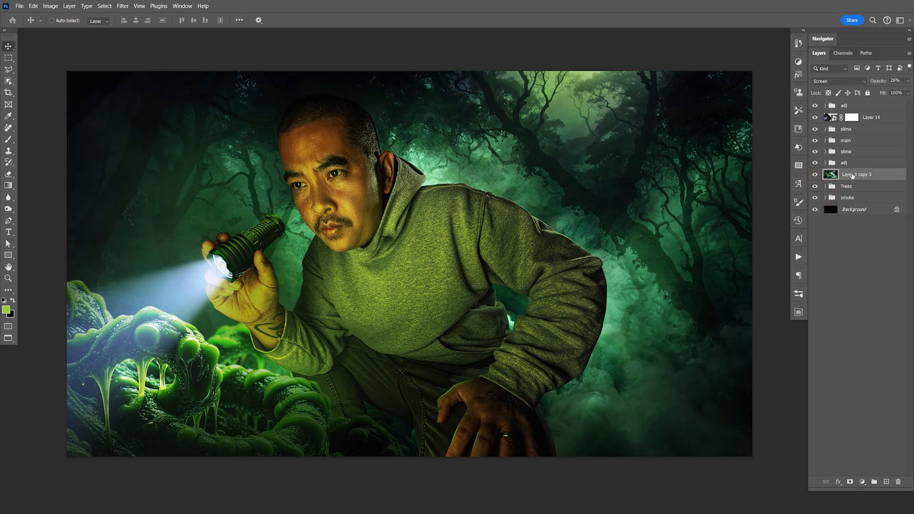
- Duplicate Layer 3 copy 3, move the smoke copy left behind the flashlight, and set its opacity to 22%
key(ctrl+j)
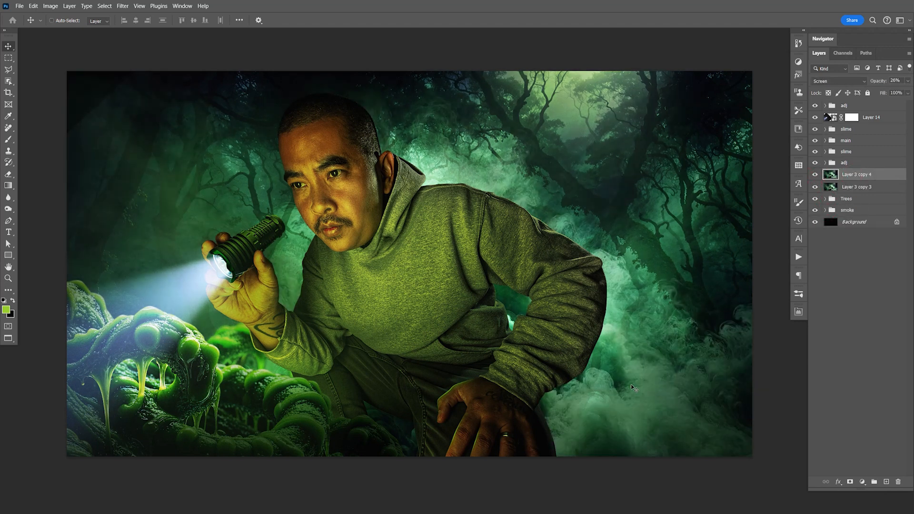
drag(641, 411, 361, 350)
click(908, 80)
click(898, 92)
drag(172, 290, 198, 327)
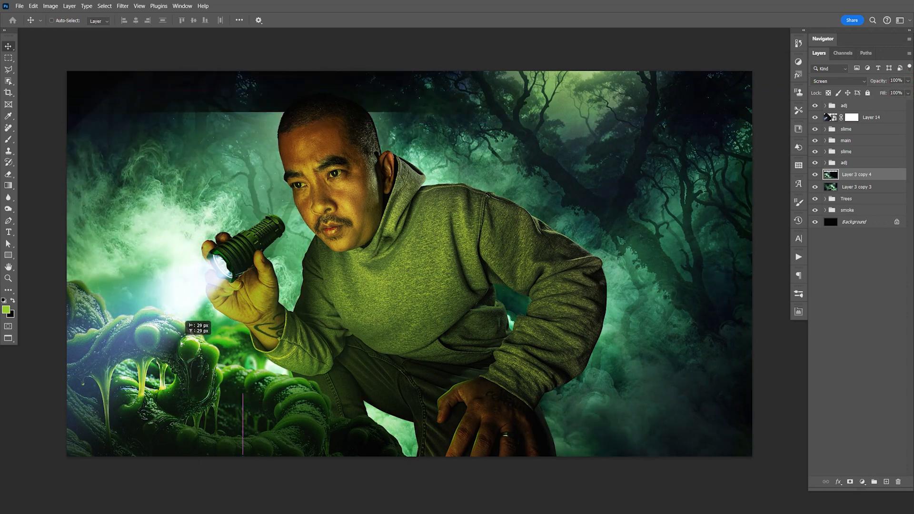
click(908, 81)
drag(908, 92, 875, 92)
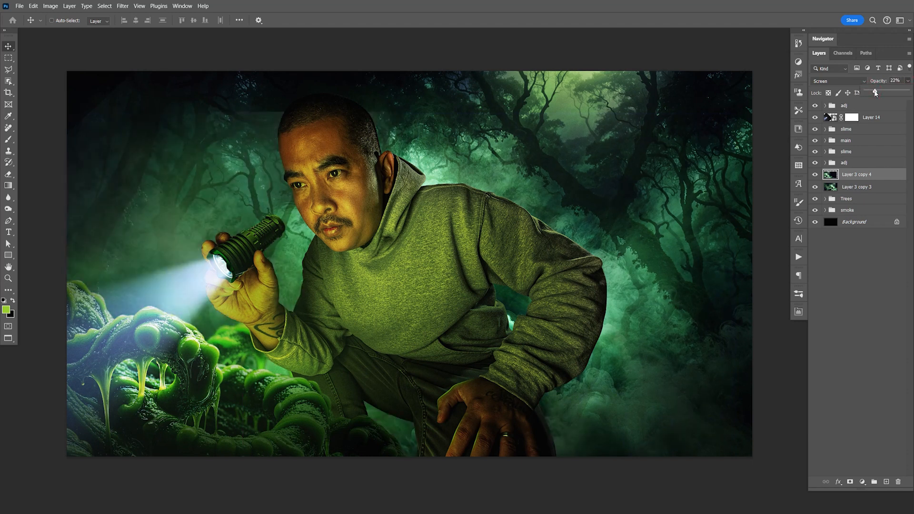
- Mask Layer 3 copy 4 with black, paint the smoke back over the slime at the canvas's lower left edge, and save
click(850, 482)
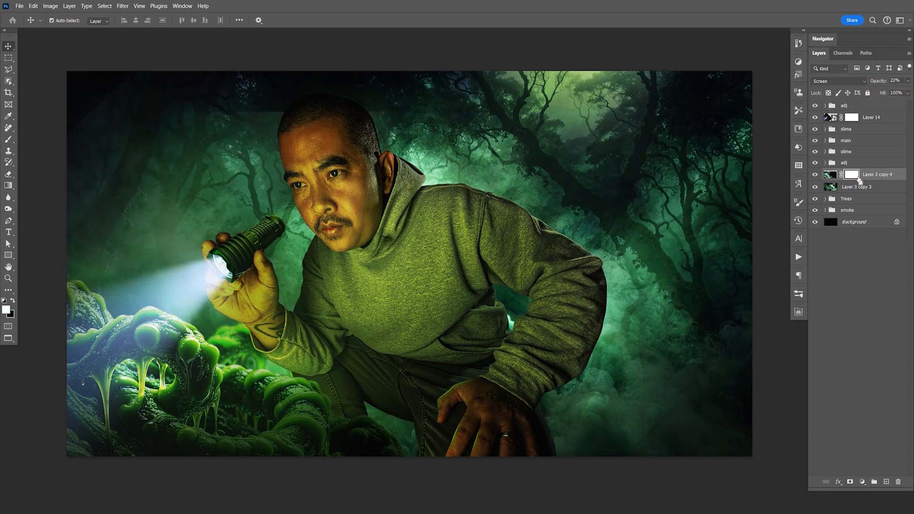
key(ctrl+i)
key(space)
drag(154, 359, 308, 324)
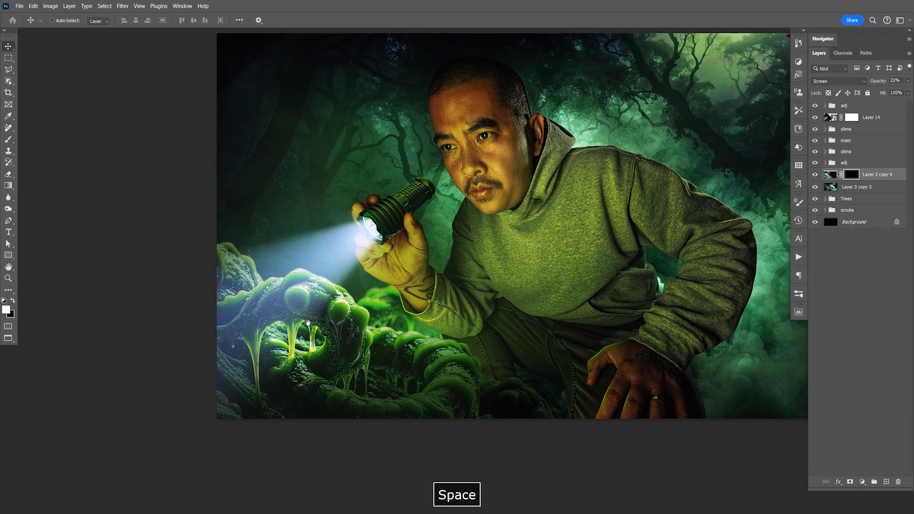
key(b)
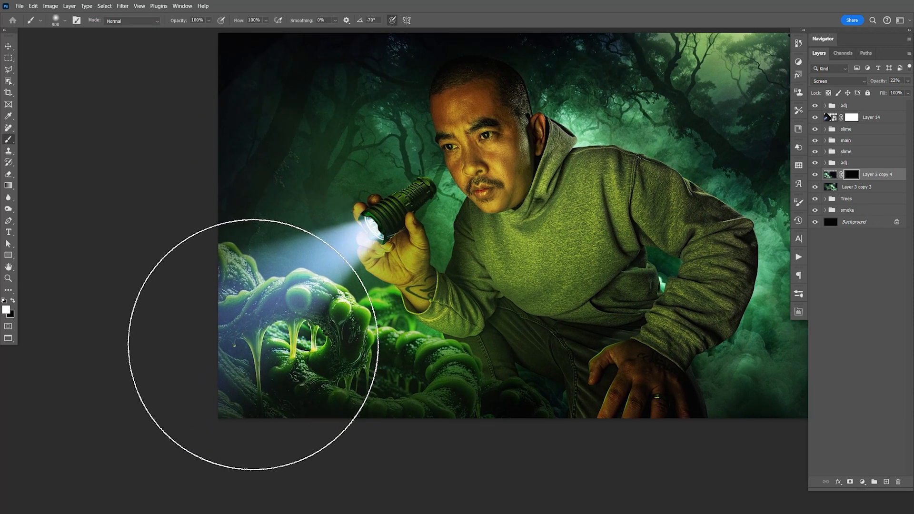
drag(245, 347, 232, 355)
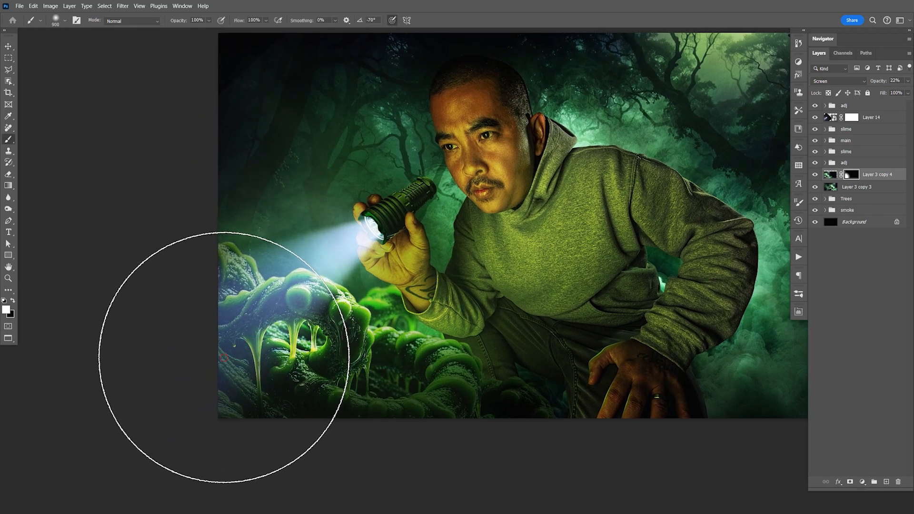
key(v)
key(space)
drag(339, 355, 318, 361)
key(ctrl+s)
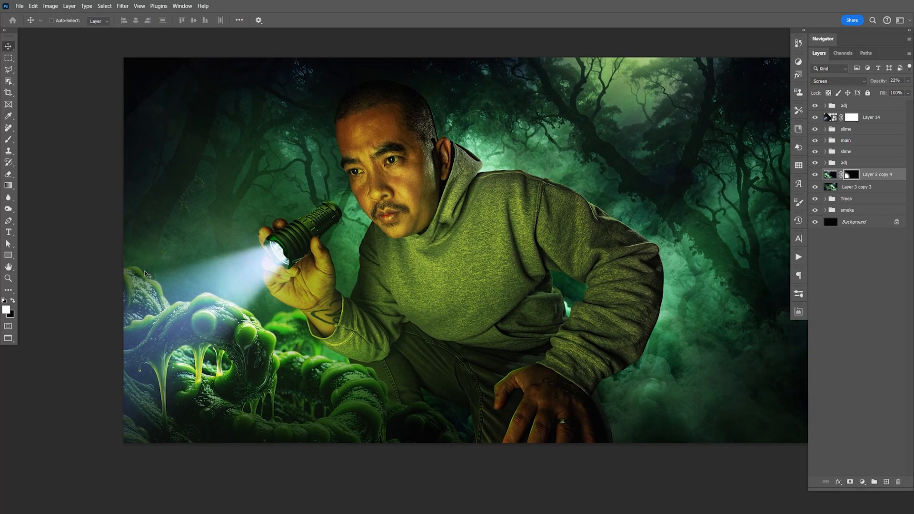
- Compare the composite with and without the masked smoke copy, set its opacity to 22%, and save the composite
click(815, 174)
click(815, 174)
key(ctrl+s)
click(907, 81)
click(854, 295)
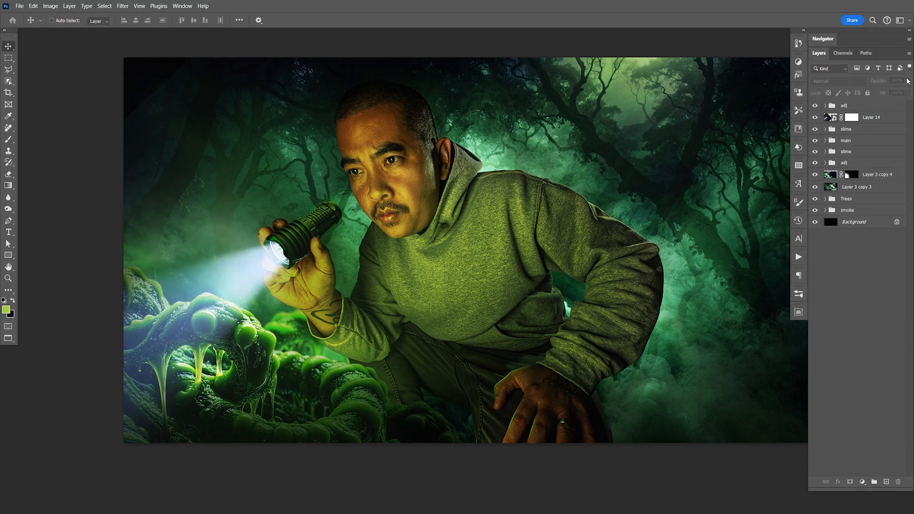
click(863, 179)
click(908, 81)
drag(877, 92, 873, 97)
key(ctrl+s)
key(space)
drag(671, 187, 635, 205)
- Group Layer 3 copy 3 and Layer 3 copy 4 and name the group smoke
click(866, 186)
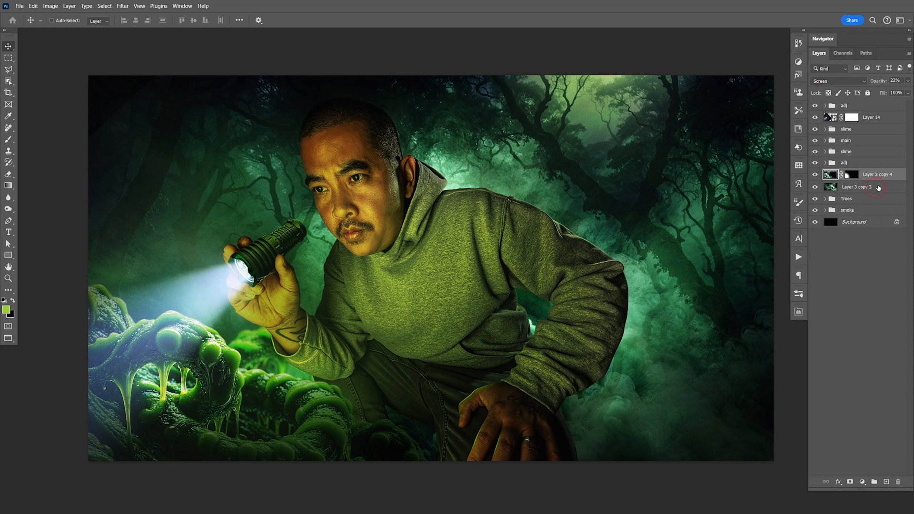
key(alt+bracketleft)
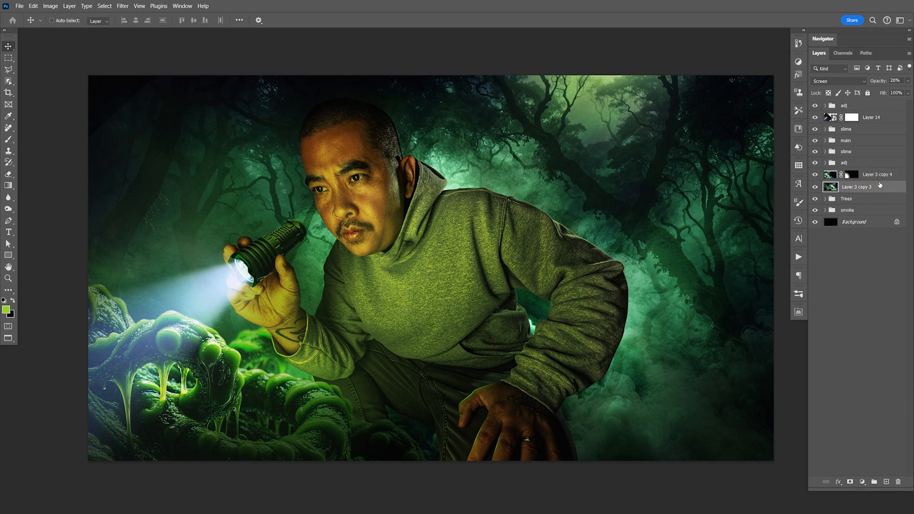
shift+click(882, 177)
key(ctrl+g)
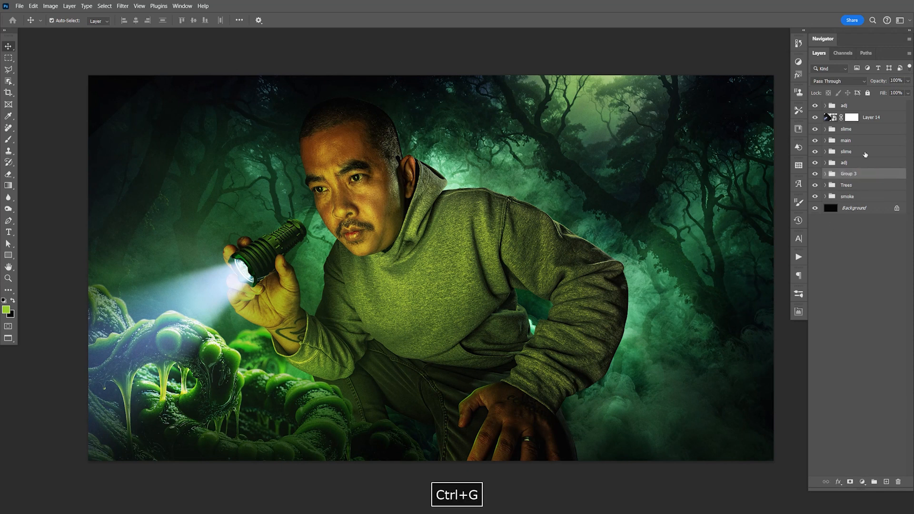
double_click(848, 174)
text(smoke)
key(Return)
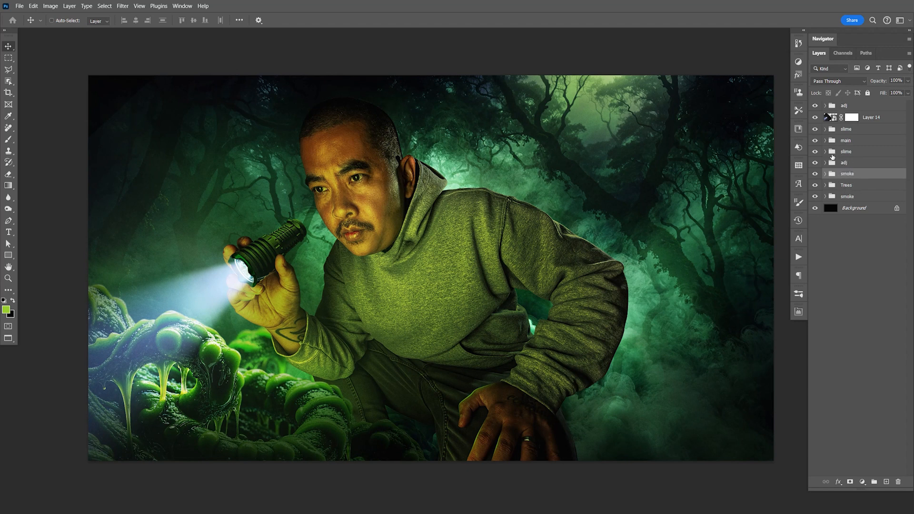
- Expand the uppermost adj group and compare the composite with and without smoke copy 2
click(825, 105)
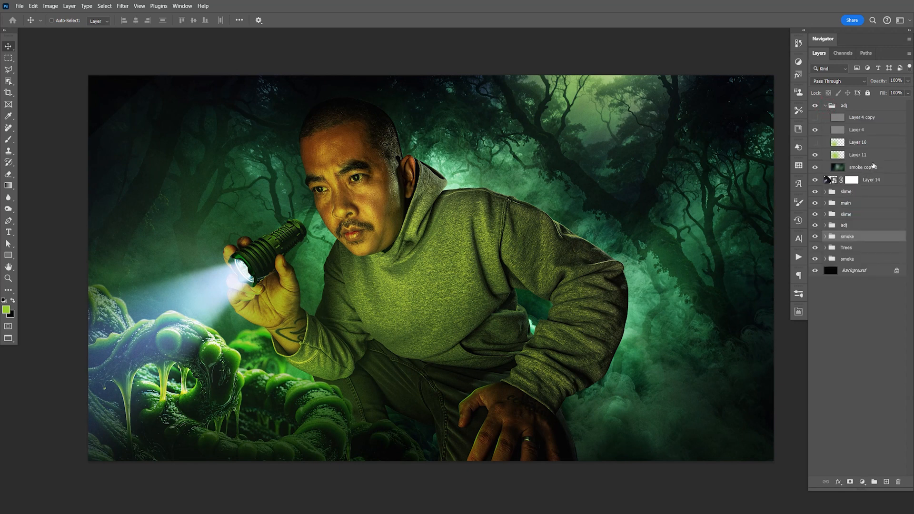
click(815, 167)
click(815, 167)
click(815, 168)
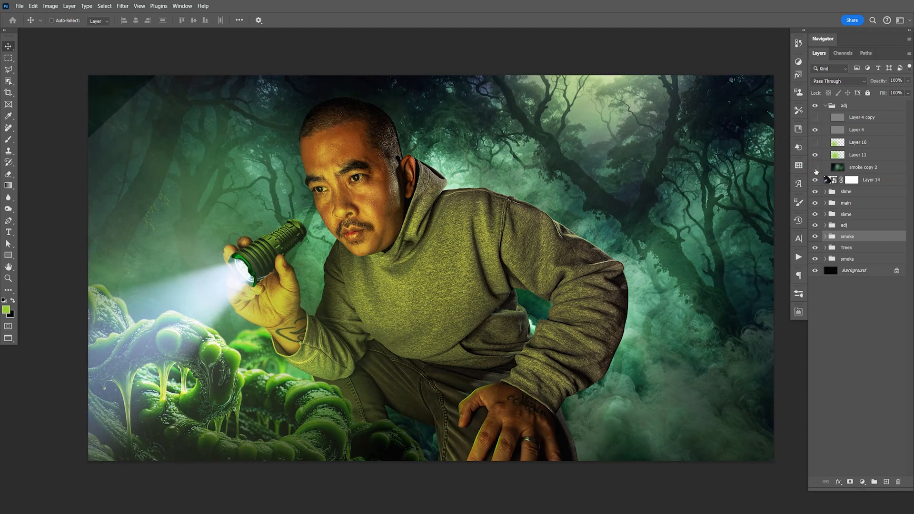
click(815, 167)
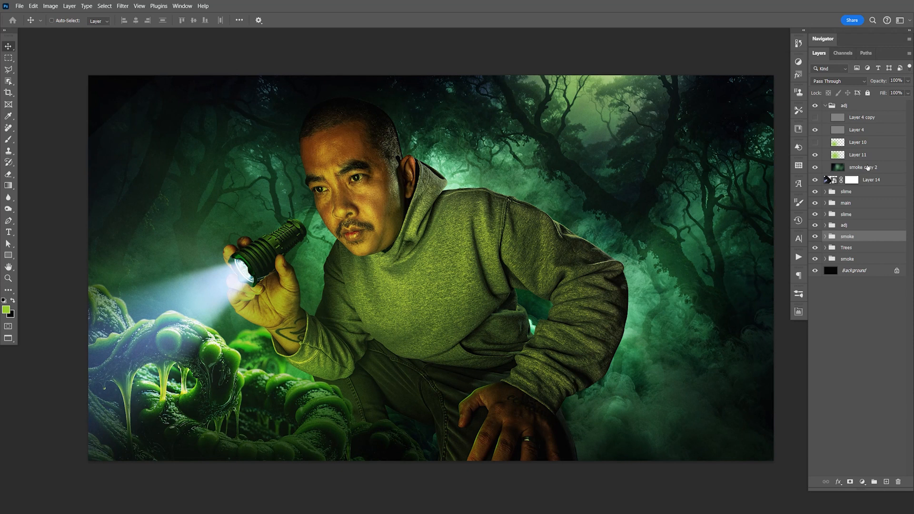
- Add a Curves adjustment above Layer 11 and brighten the RGB curve from input 146 to output 178
click(871, 157)
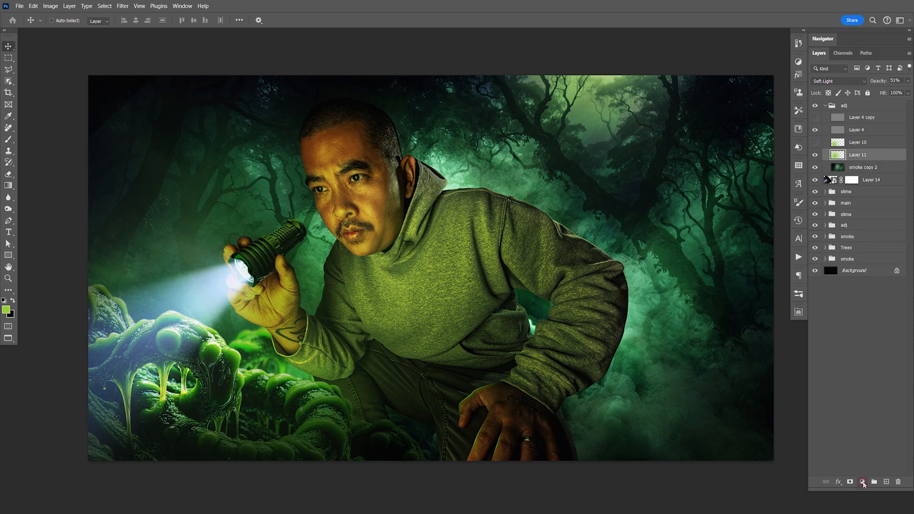
click(863, 483)
click(865, 371)
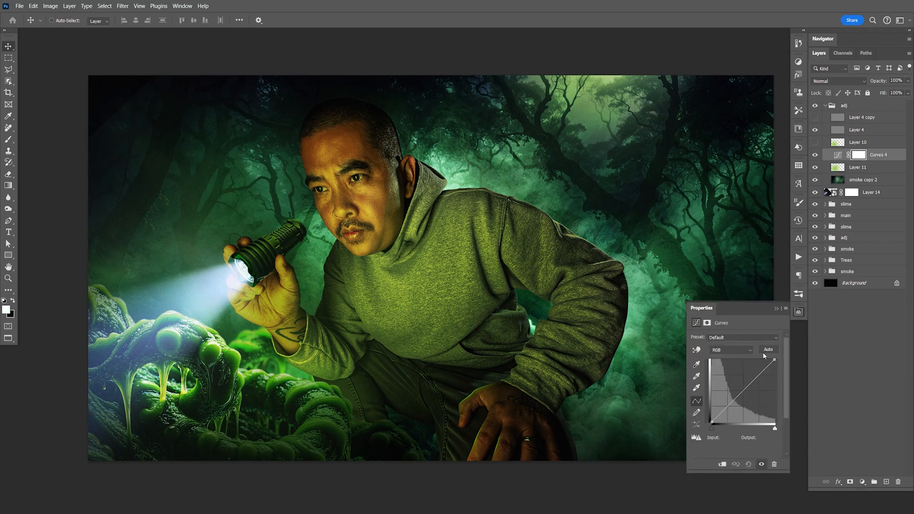
drag(749, 386, 748, 379)
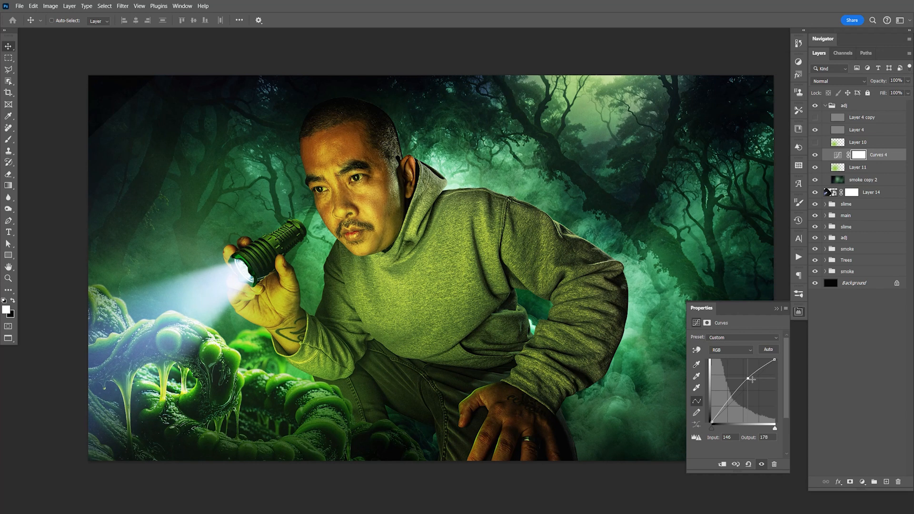
click(799, 313)
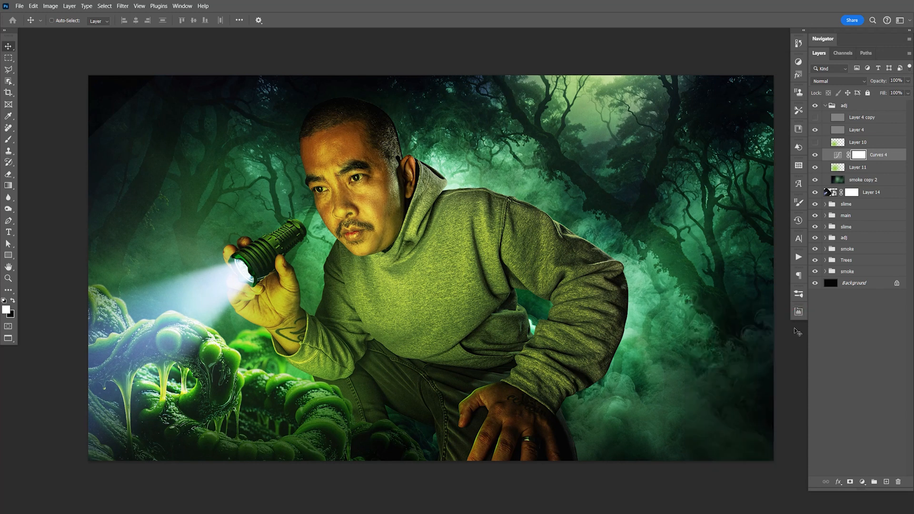
- Invert the Curves 4 mask and reveal the brightening around the man's chest with a 1400 px soft white brush
key(F9)
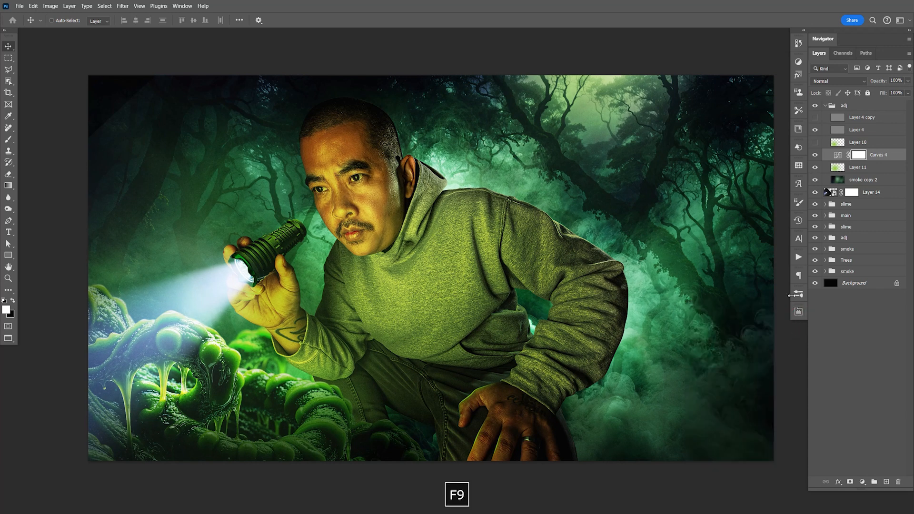
key(ctrl+i)
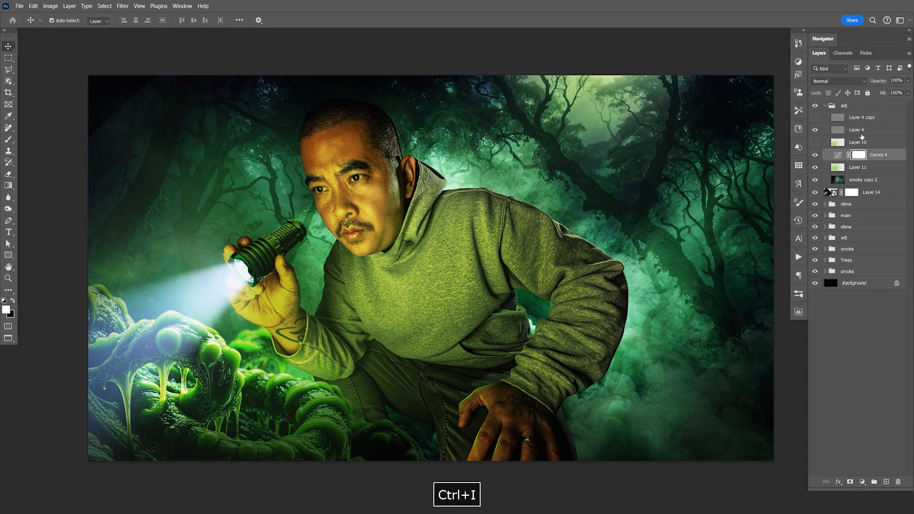
key(b)
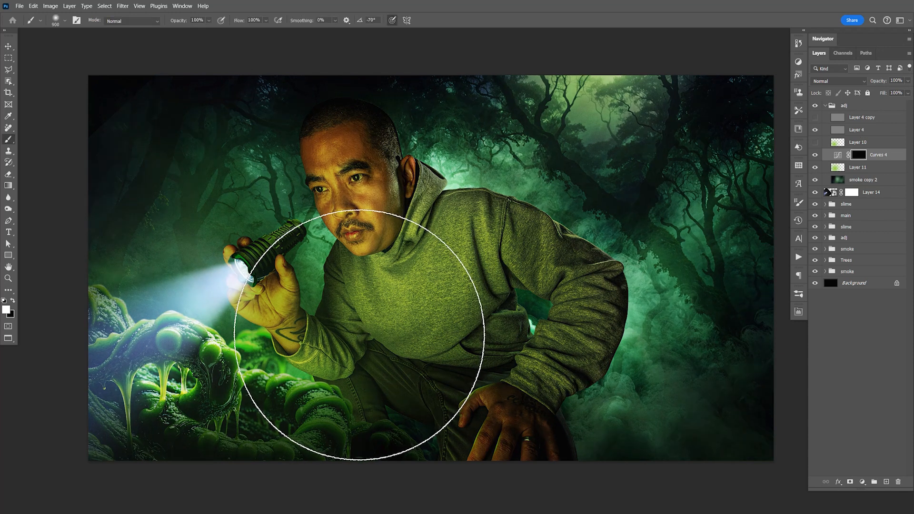
key(bracketright)
key(bracketright)
key(bracketright)
key(bracketright)
key(bracketright)
key(bracketright)
key(bracketleft)
key(bracketleft)
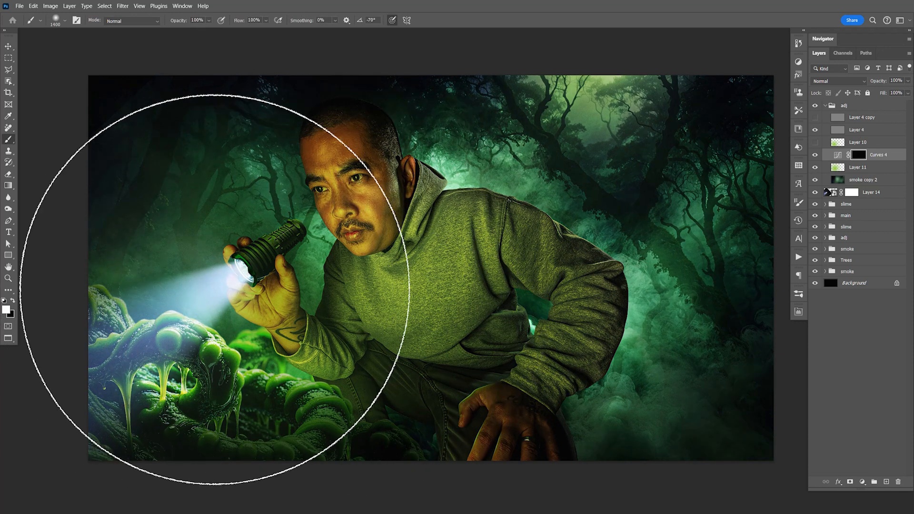
click(331, 305)
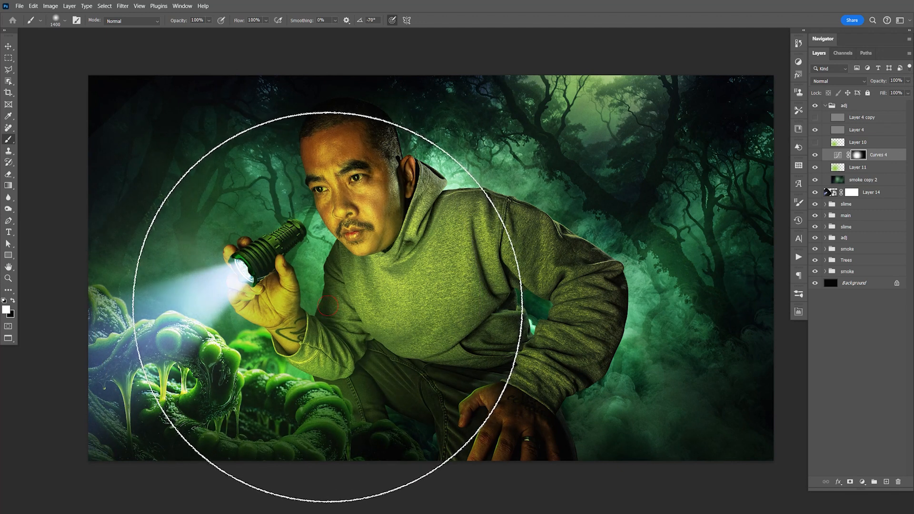
- Compare the composite with and without the Curves 4 adjustment
key(v)
key(space)
drag(578, 308, 583, 311)
click(816, 155)
click(815, 156)
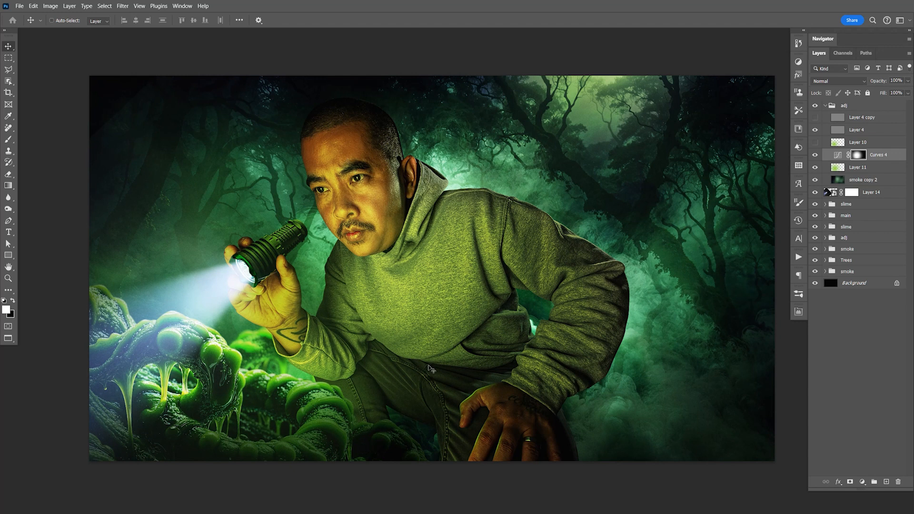
key(space)
drag(379, 311, 381, 312)
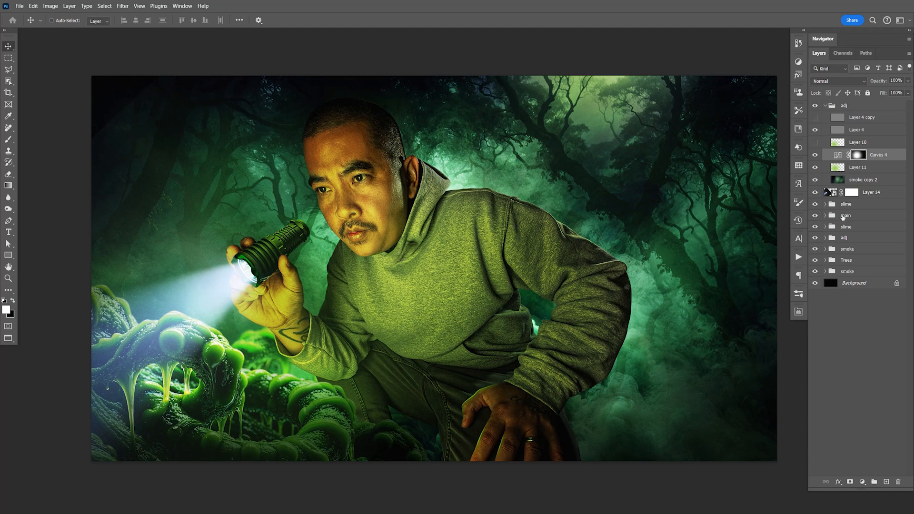
- Move the Trees group upward behind the man to reposition the background forest
click(859, 261)
drag(693, 243, 702, 182)
key(ctrl+z)
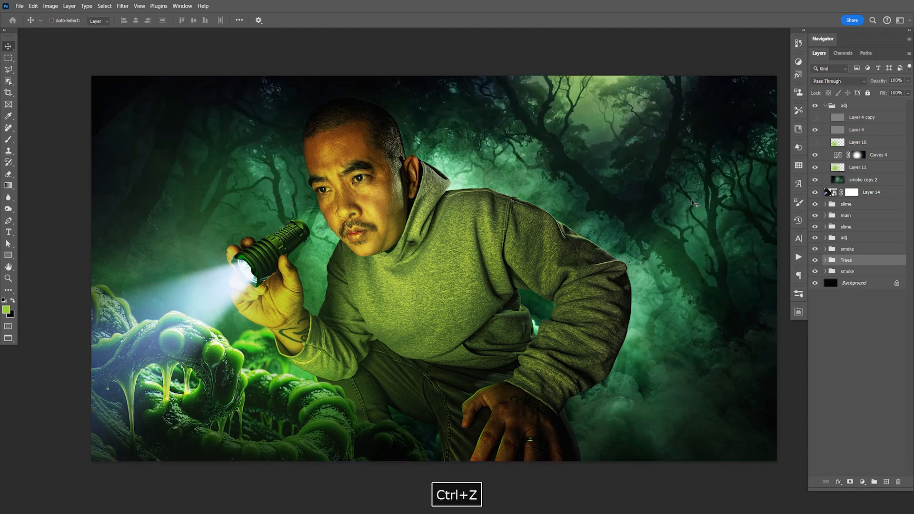
drag(688, 242, 687, 187)
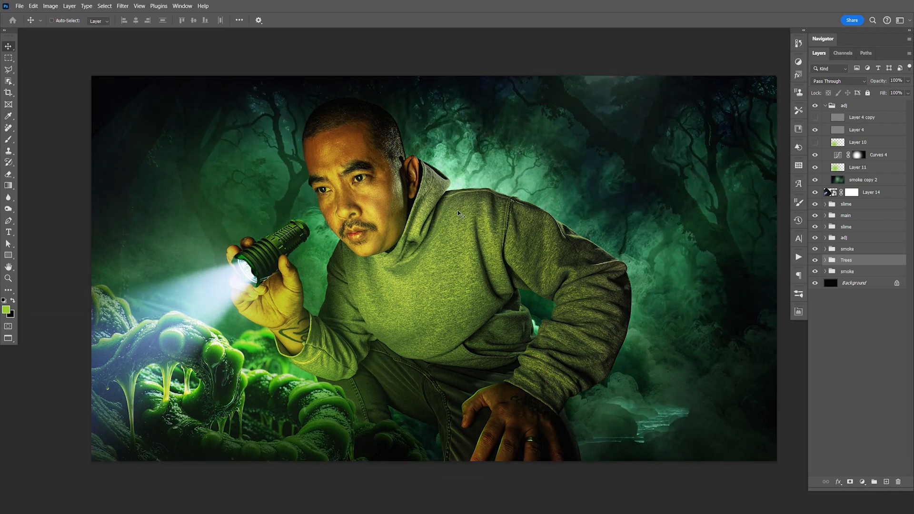
- Expand the smoke group above Trees and check what its two smoke layers contribute to the background
click(825, 249)
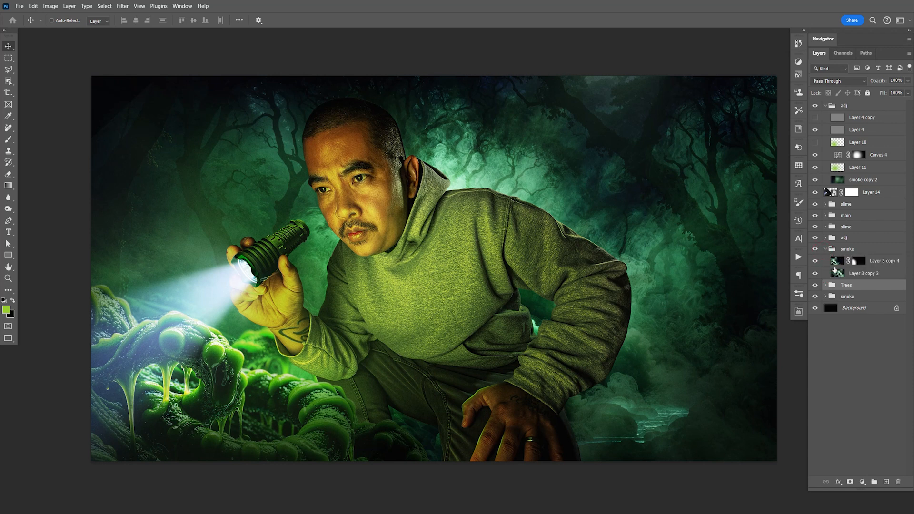
click(816, 263)
click(815, 273)
click(816, 274)
- Try moving Layer 3 copy 3 slightly upward in the background
click(839, 274)
drag(642, 324, 638, 288)
key(ctrl+z)
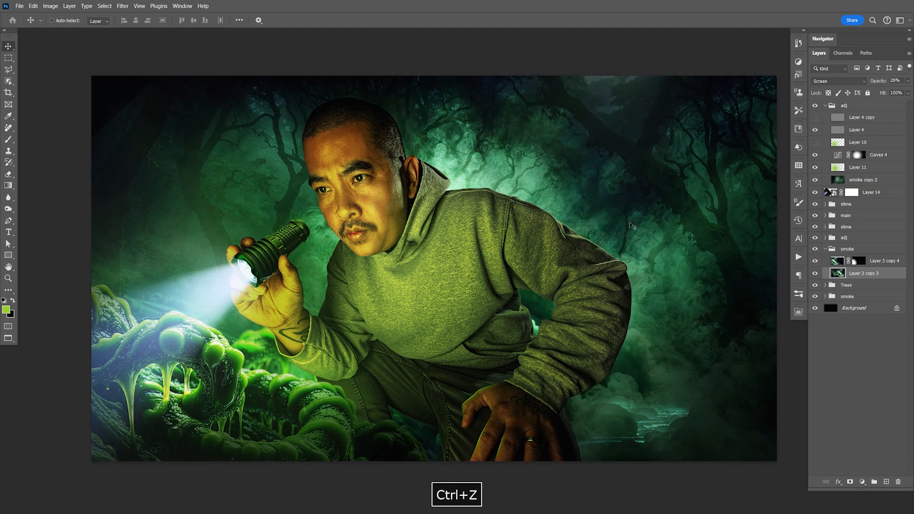
click(825, 249)
key(space)
drag(549, 302, 592, 304)
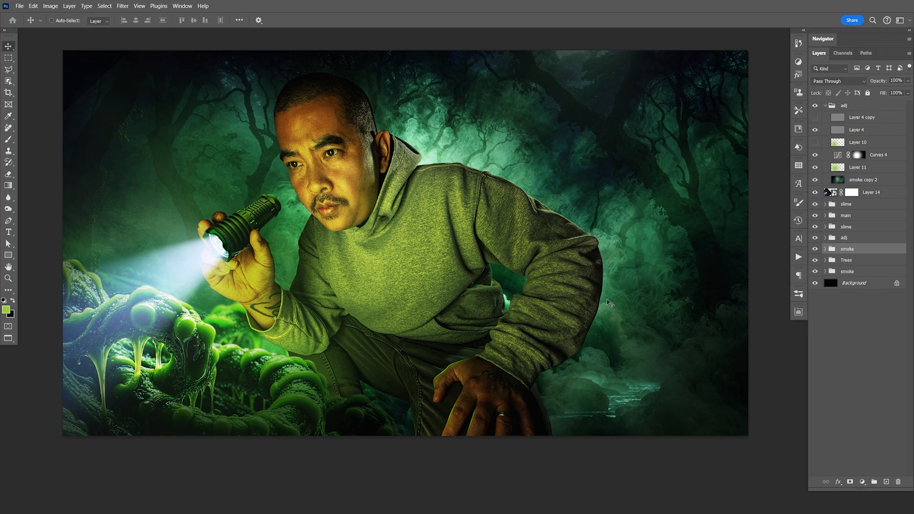
- Add a new layer above smoke copy 2 and fill it with black
key(F9)
click(871, 183)
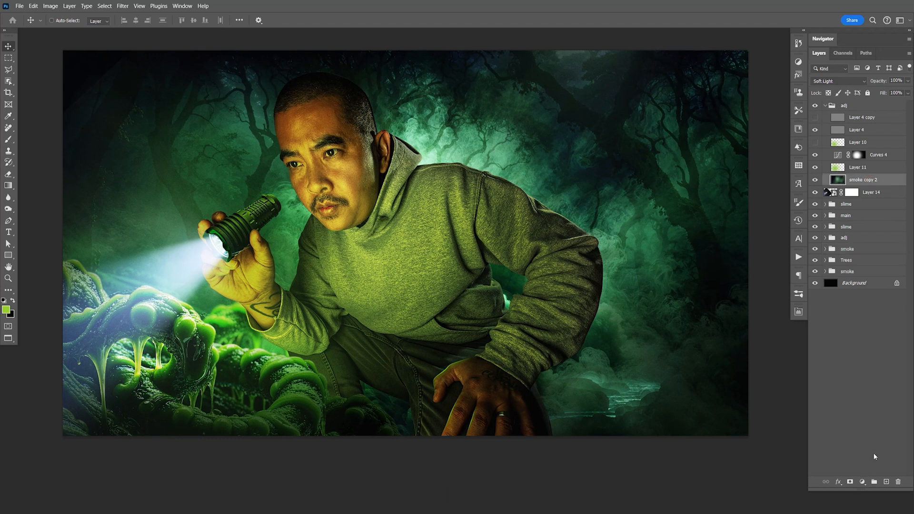
click(886, 482)
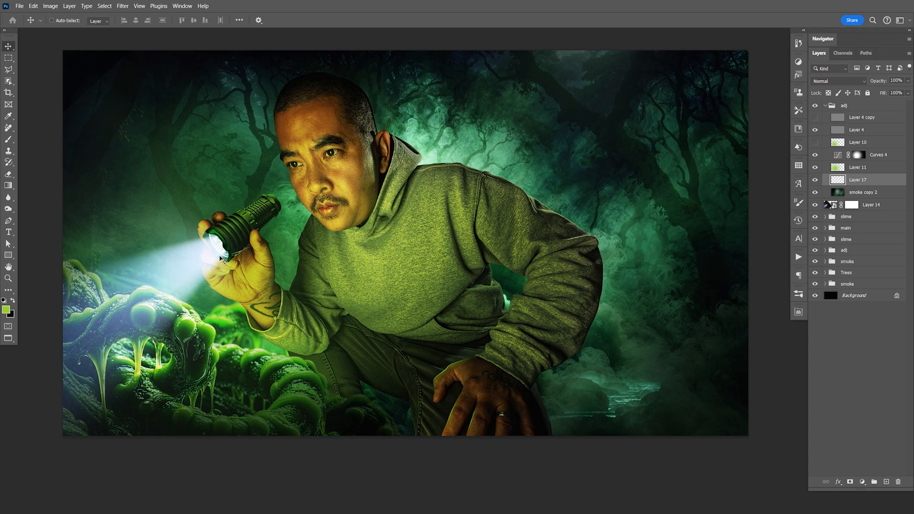
key(x)
key(alt+BackSpace)
- Erase the centre of the black layer over the man with a 1900 px soft eraser, leaving a vignette
key(e)
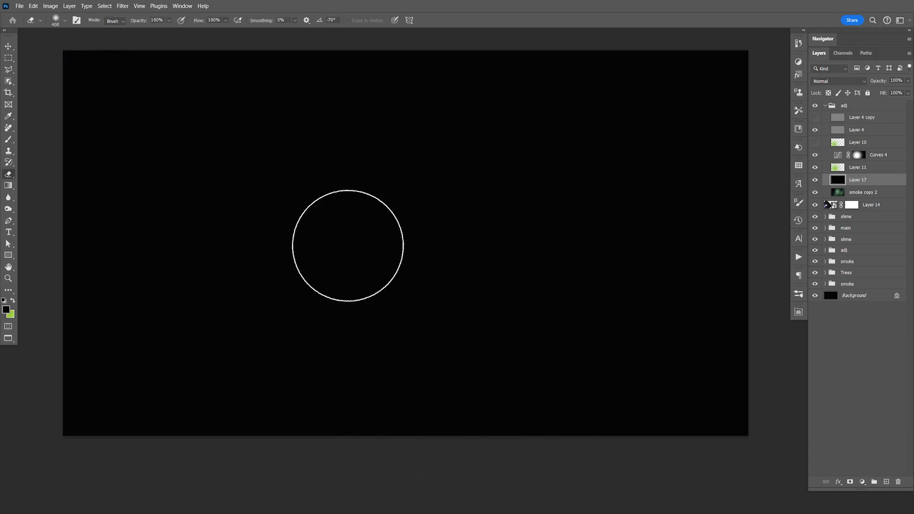
key(bracketright)
key(bracketright)
key(bracketright)
key(bracketright)
key(bracketright)
key(bracketright)
key(bracketright)
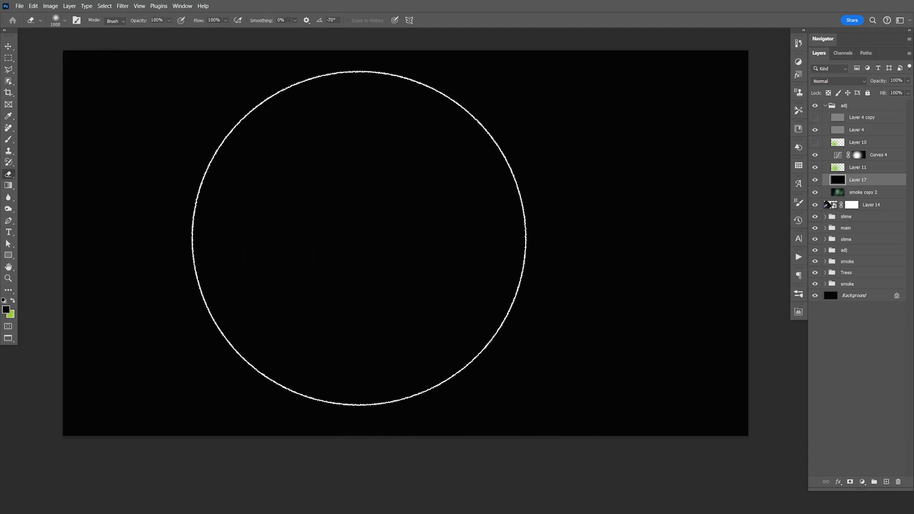
click(381, 248)
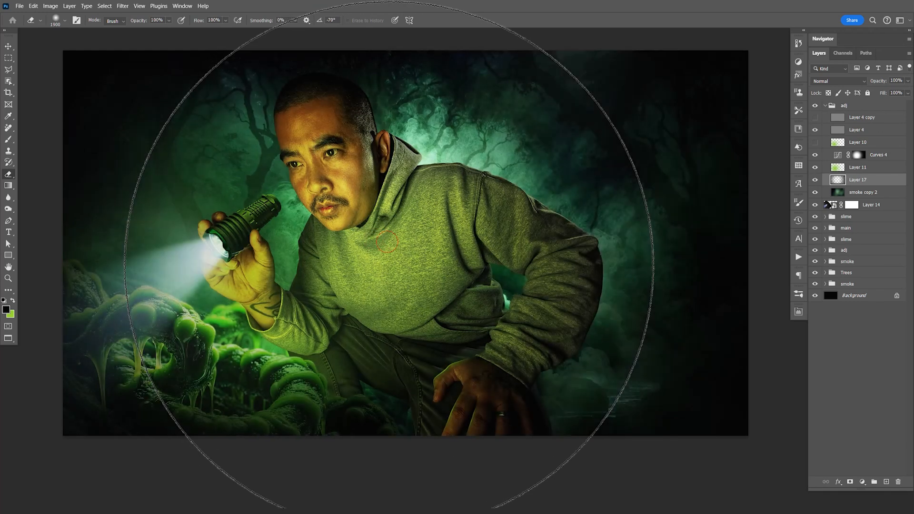
click(407, 247)
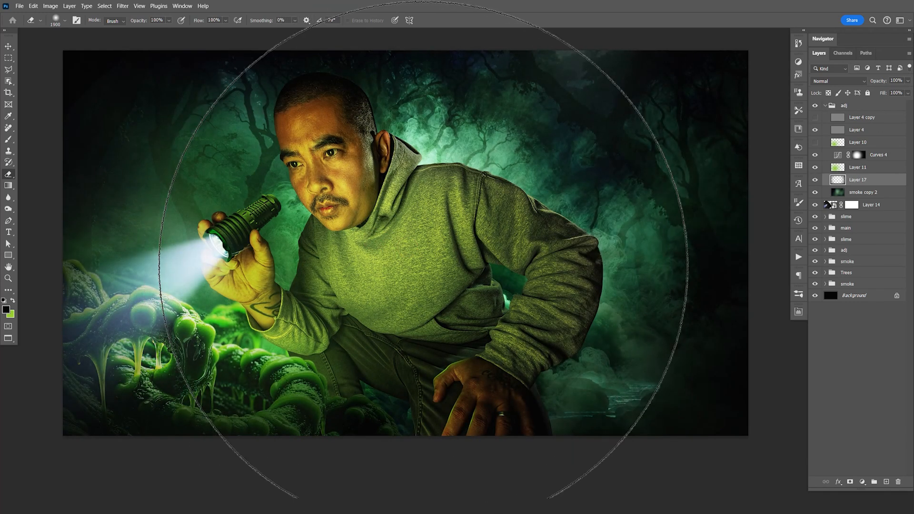
- Set Layer 17's blend mode to Soft Light and compare the image with the vignette hidden and shown
key(v)
click(838, 81)
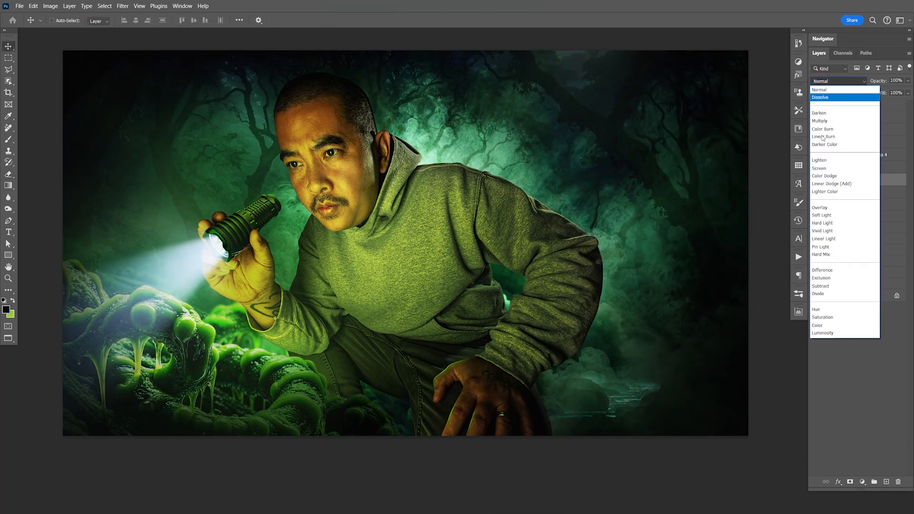
click(822, 216)
click(815, 181)
click(816, 182)
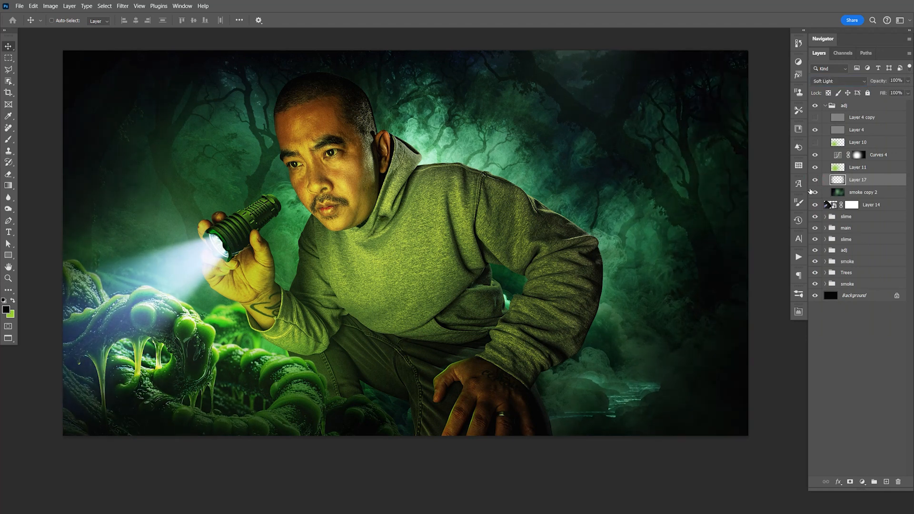
key(alt+v)
key(space)
click(598, 286)
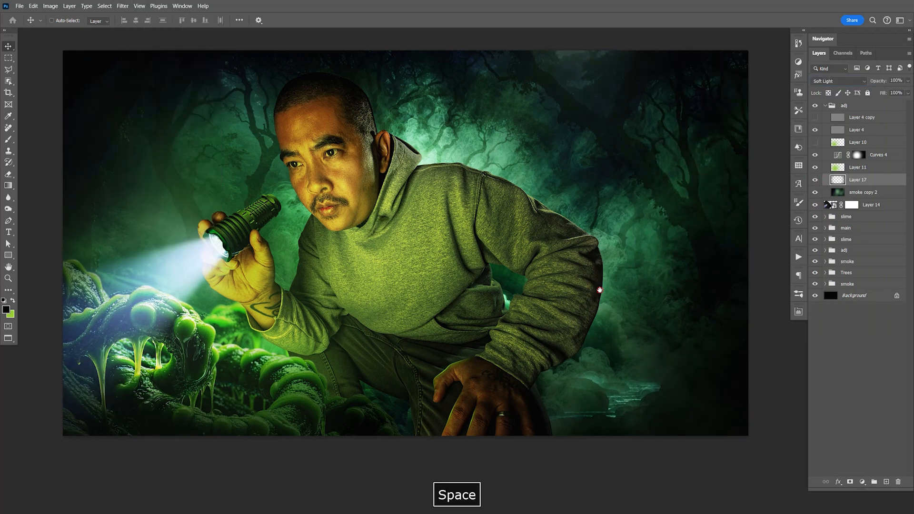
drag(600, 290, 604, 279)
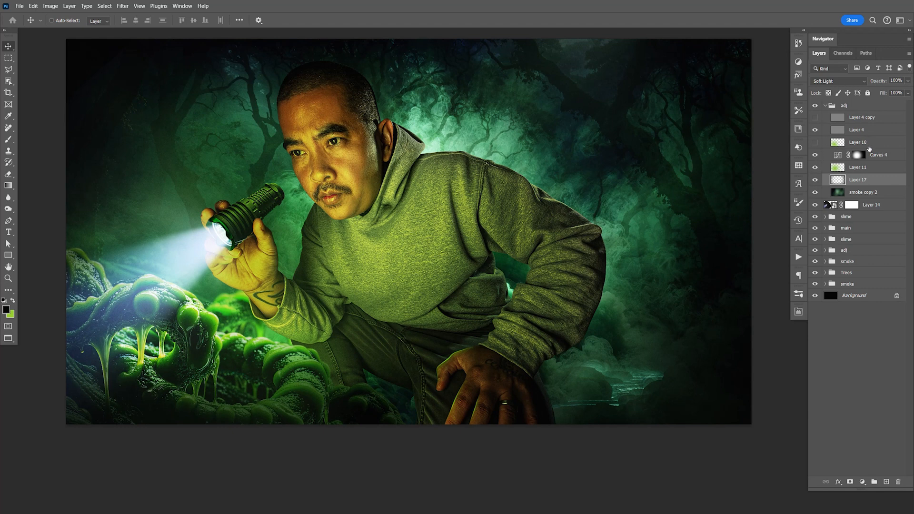
- Add a new layer above Layer 11 and choose the Fog 12 brush from the Free Fog Photoshop Brushes 1 set
click(872, 168)
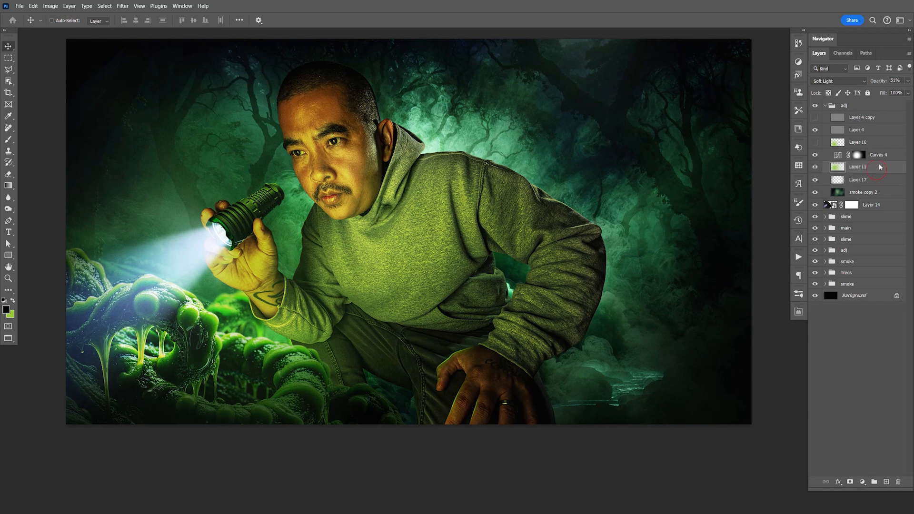
click(886, 482)
key(b)
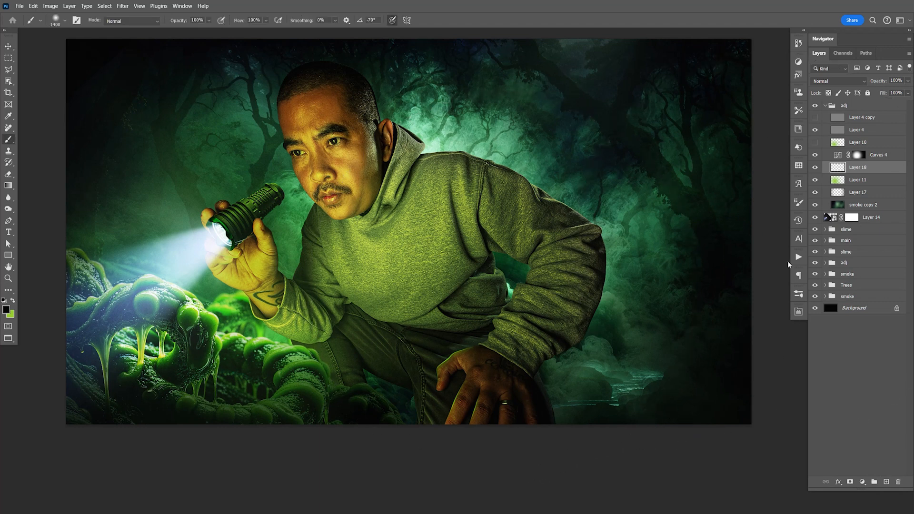
click(799, 295)
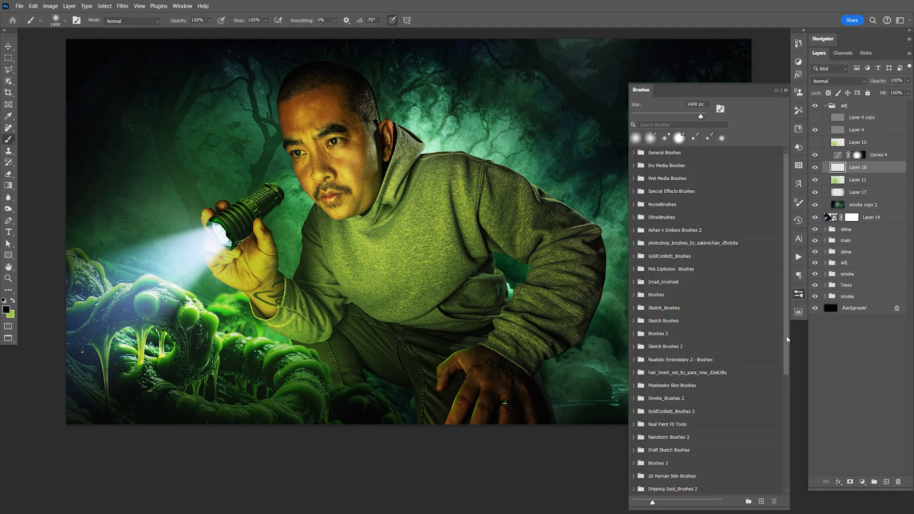
scroll(785, 336, down, 10)
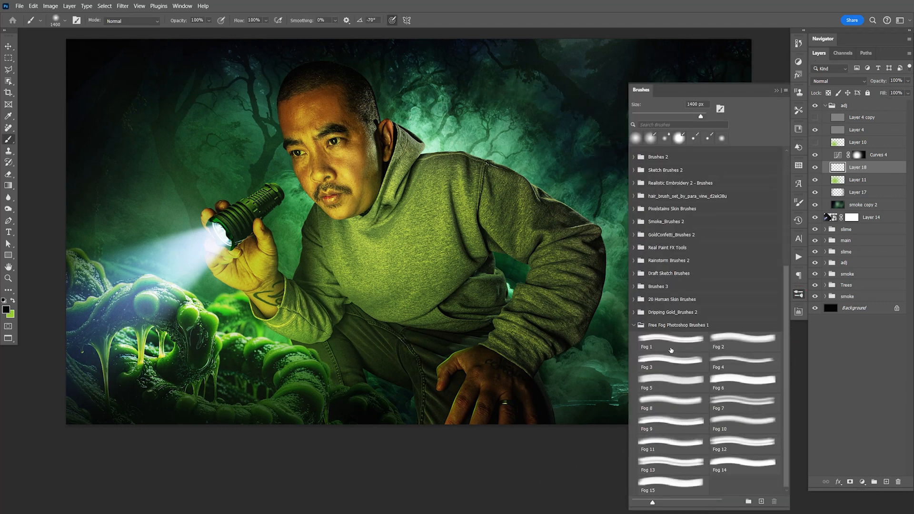
click(721, 446)
click(799, 296)
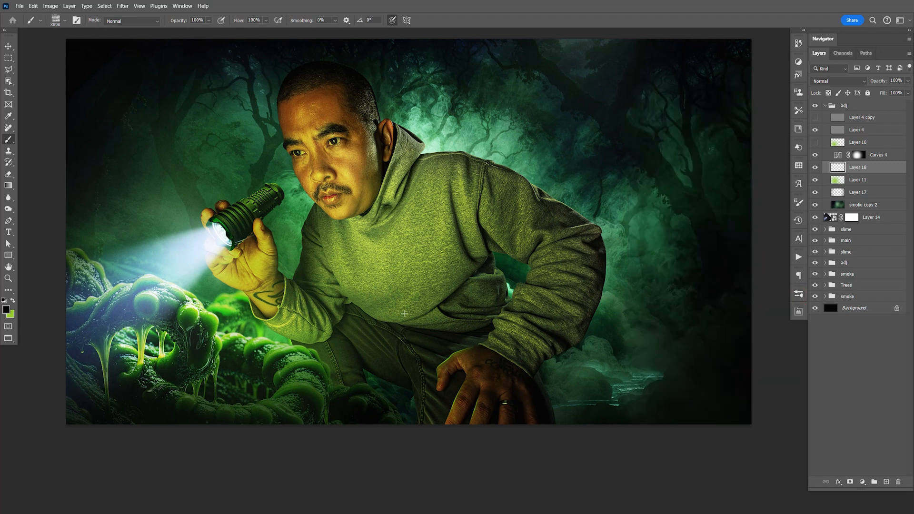
- Try stamping green fog over the lower part of the image with the brush at 1700 px
key(bracketleft)
key(bracketleft)
key(bracketleft)
key(bracketleft)
key(bracketleft)
key(bracketleft)
key(bracketleft)
key(bracketleft)
key(bracketleft)
key(bracketleft)
key(bracketleft)
key(bracketleft)
key(bracketleft)
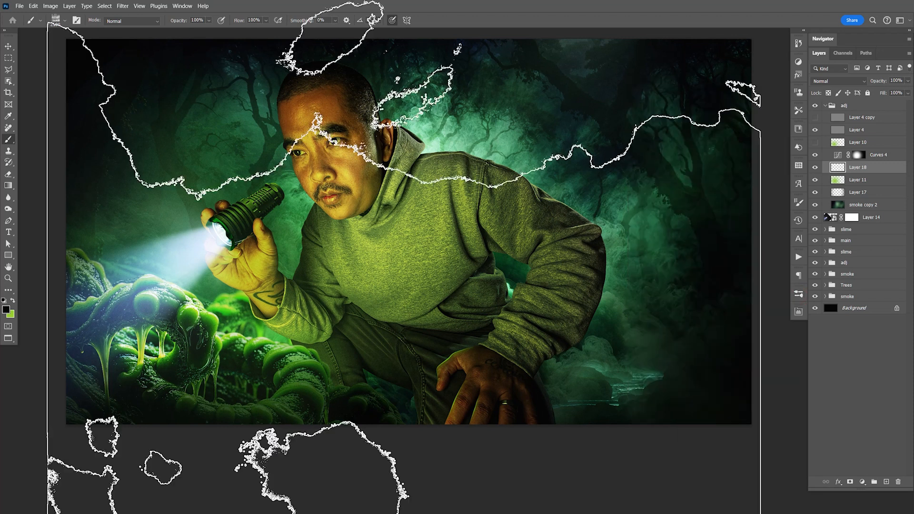
key(bracketright)
key(space)
drag(449, 244, 460, 225)
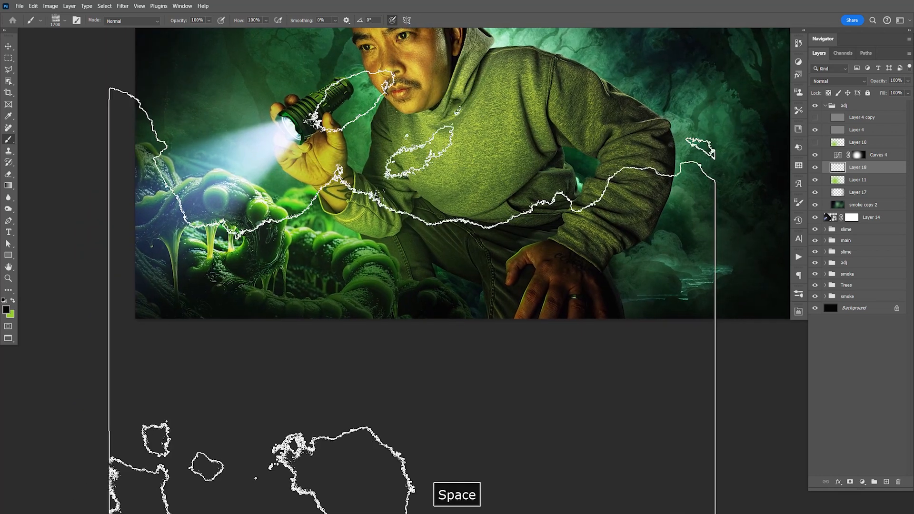
key(x)
click(394, 397)
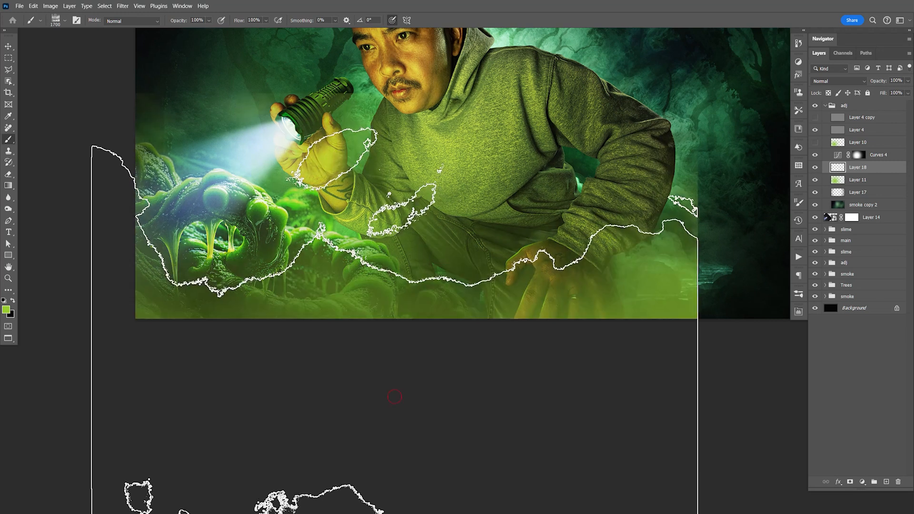
mouse_move(704, 322)
mouse_down()
mouse_move(466, 370)
mouse_move(573, 382)
mouse_up()
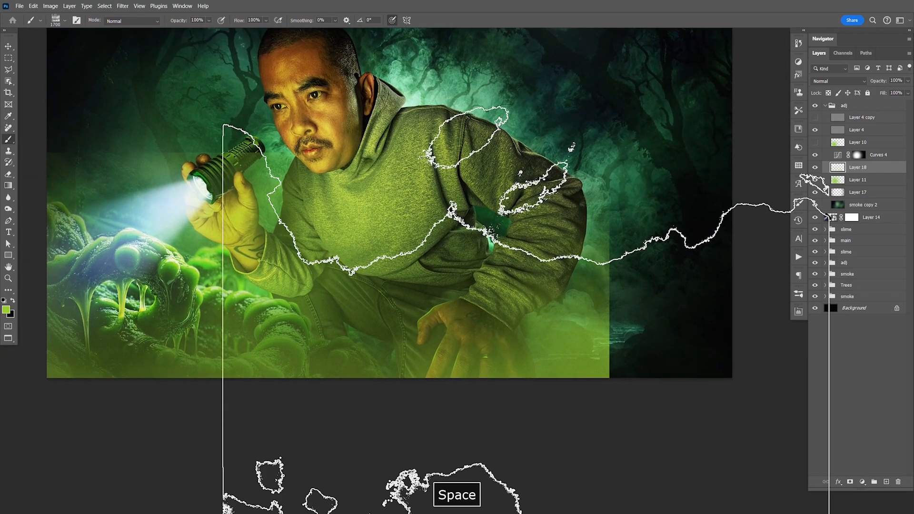
key(ctrl+z)
- Enlarge the fog brush to 2000 px and stamp one green fog bank across the full width of the lower image
key(ctrl+minus)
key(ctrl+minus)
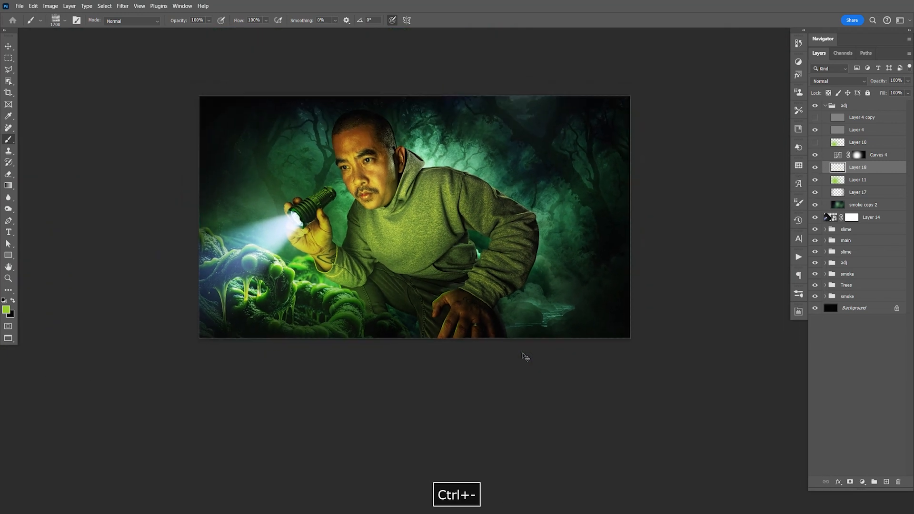
key(bracketright)
key(bracketright)
key(bracketright)
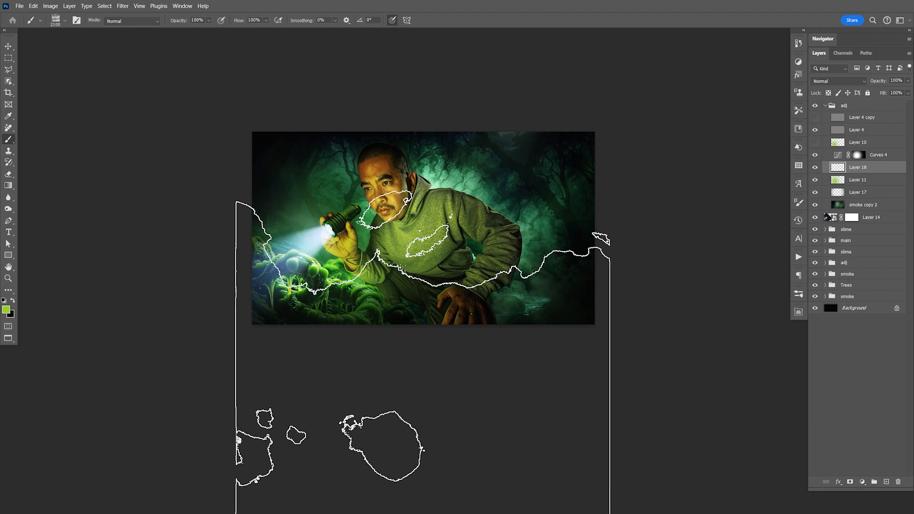
click(424, 353)
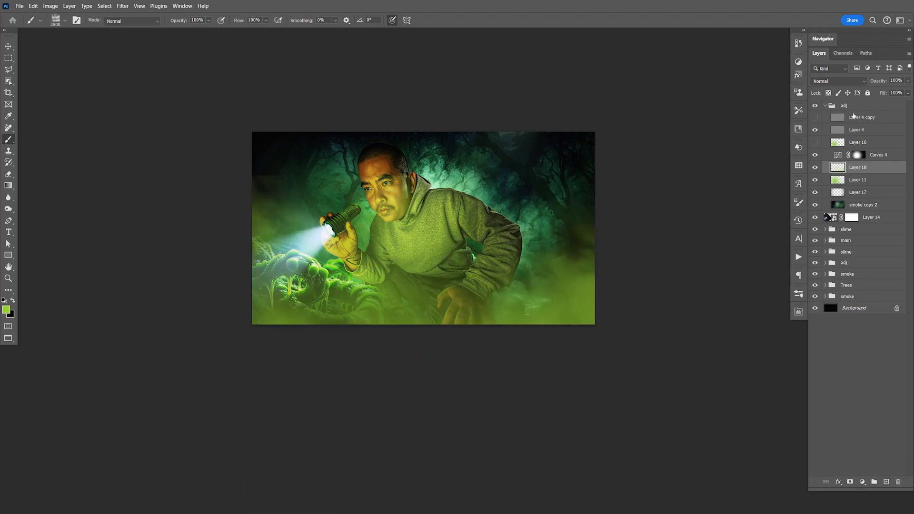
- Reduce the green fog layer's opacity to 42% and move the fog down toward the image's lower edge
click(908, 81)
drag(909, 91, 881, 93)
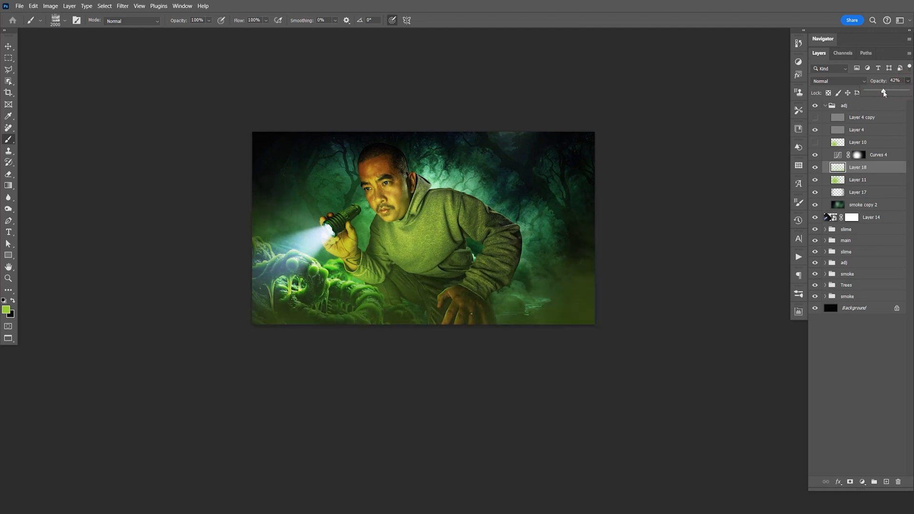
key(e)
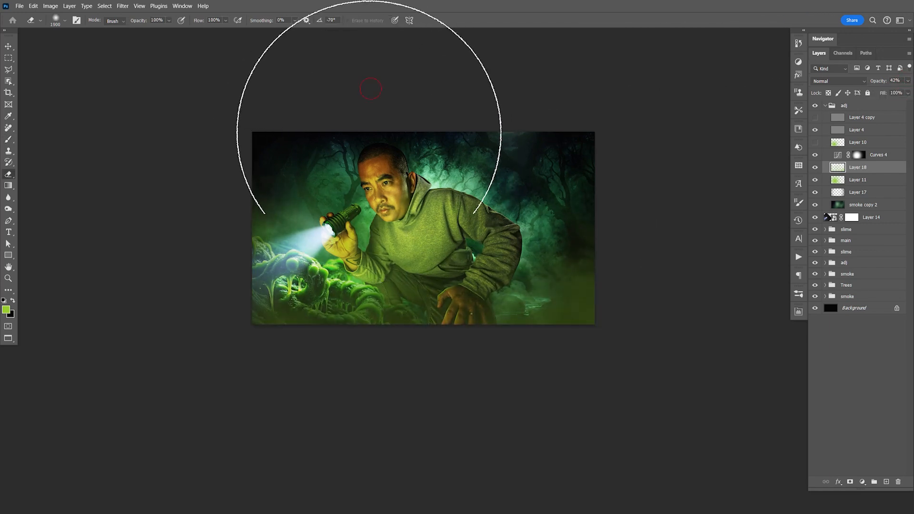
key(v)
mouse_move(560, 197)
mouse_down()
mouse_move(559, 272)
mouse_move(573, 265)
mouse_up()
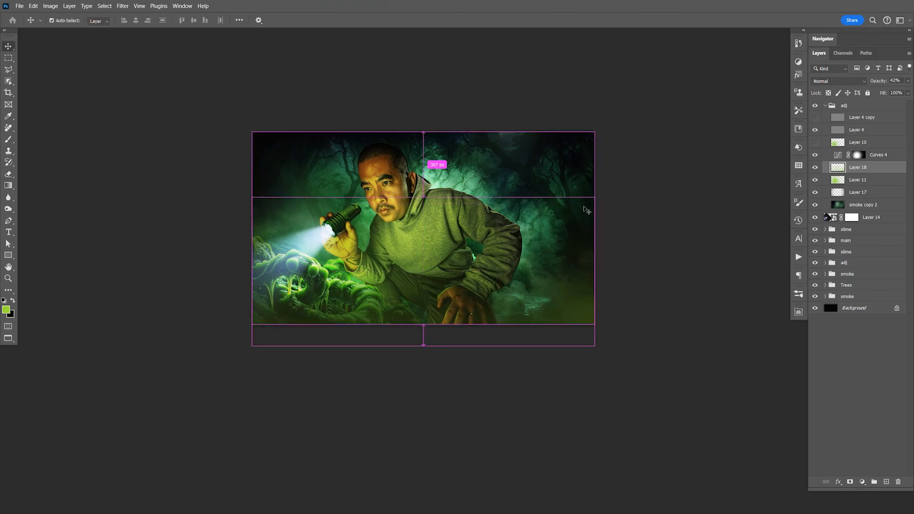
key(ctrl+=)
key(space)
drag(586, 210, 524, 226)
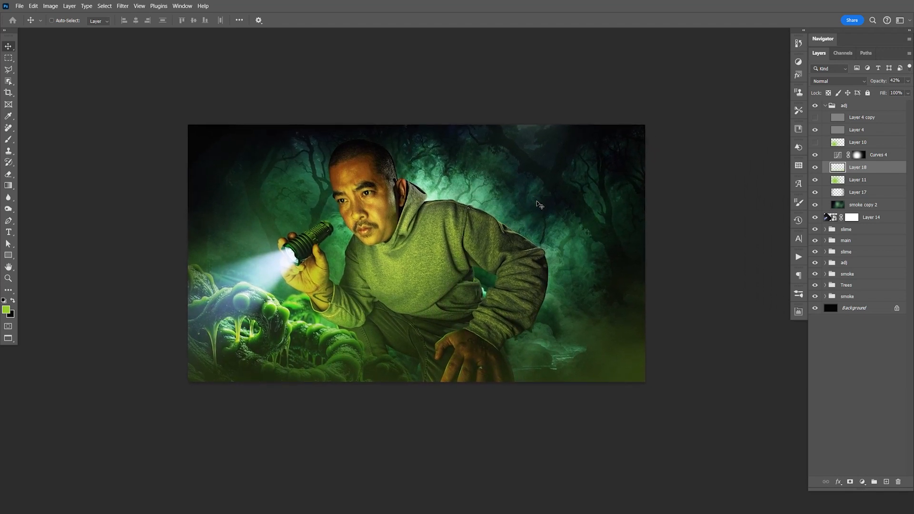
key(F9)
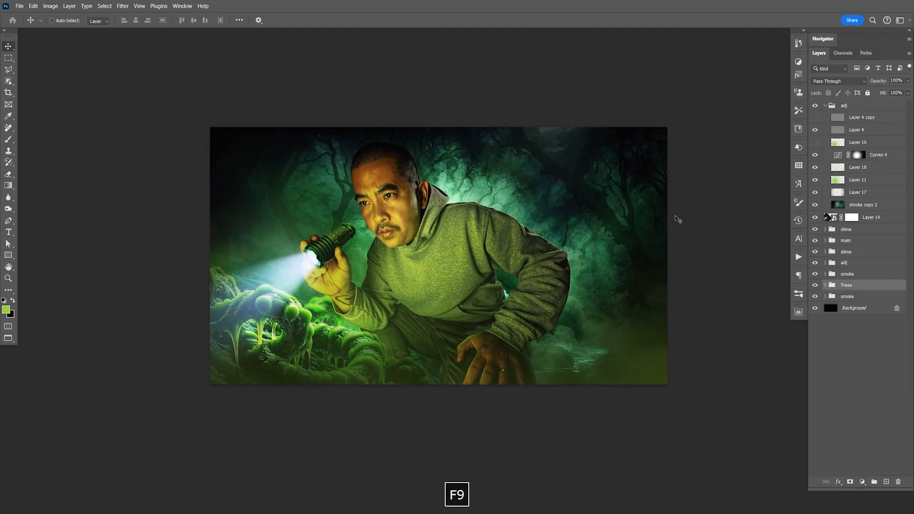
click(678, 232)
- Split Layer 13's black Underlying Layer blend slider to 0 / 178 to keep the green fill off the flashlight's dark areas
key(z)
drag(335, 246, 660, 155)
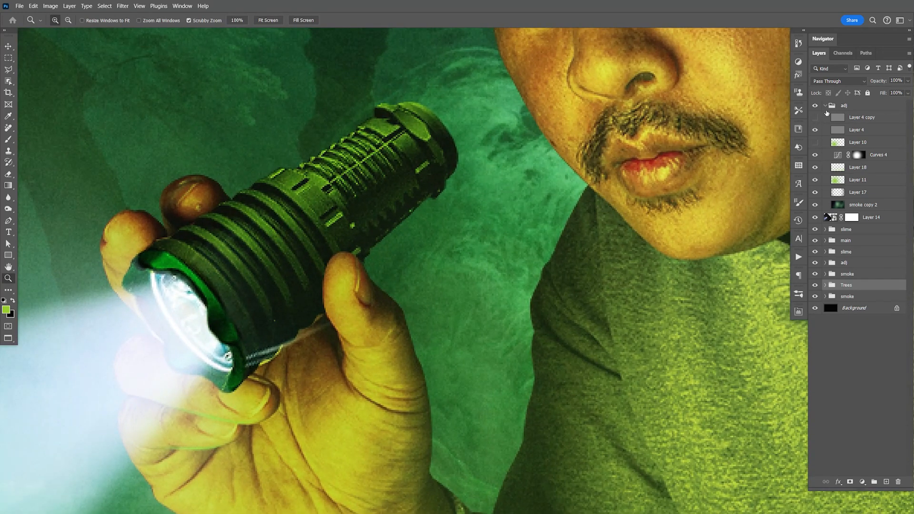
click(825, 105)
click(826, 141)
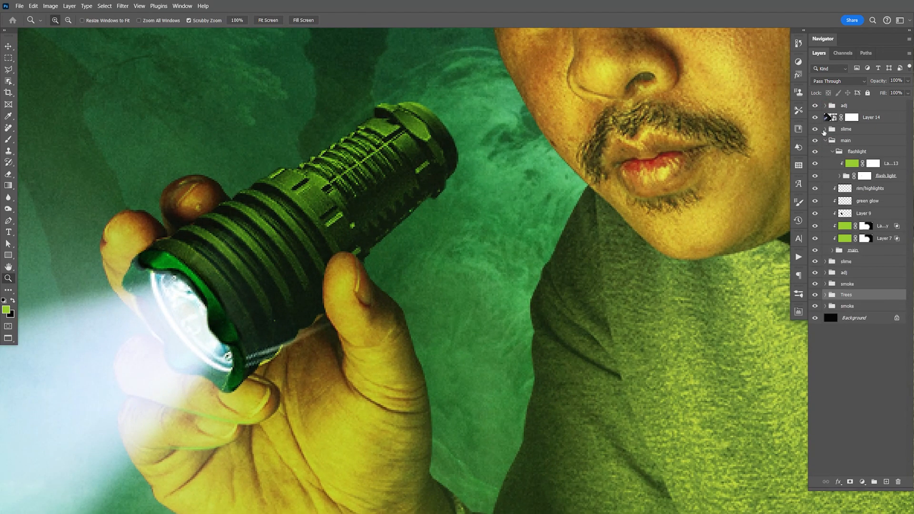
click(903, 168)
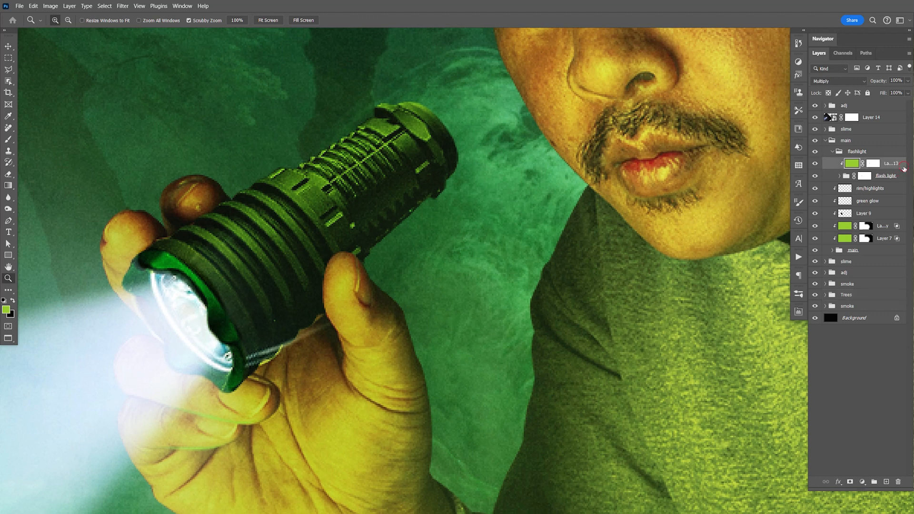
double_click(903, 169)
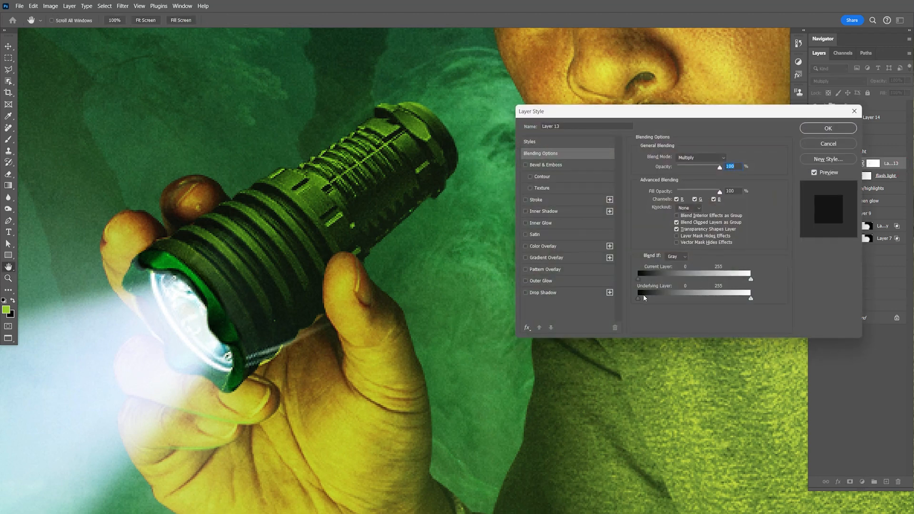
drag(664, 299, 698, 298)
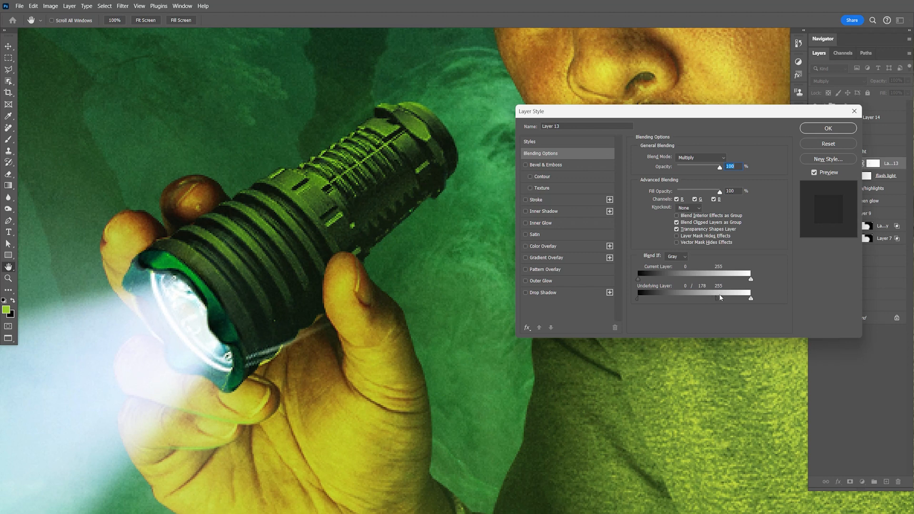
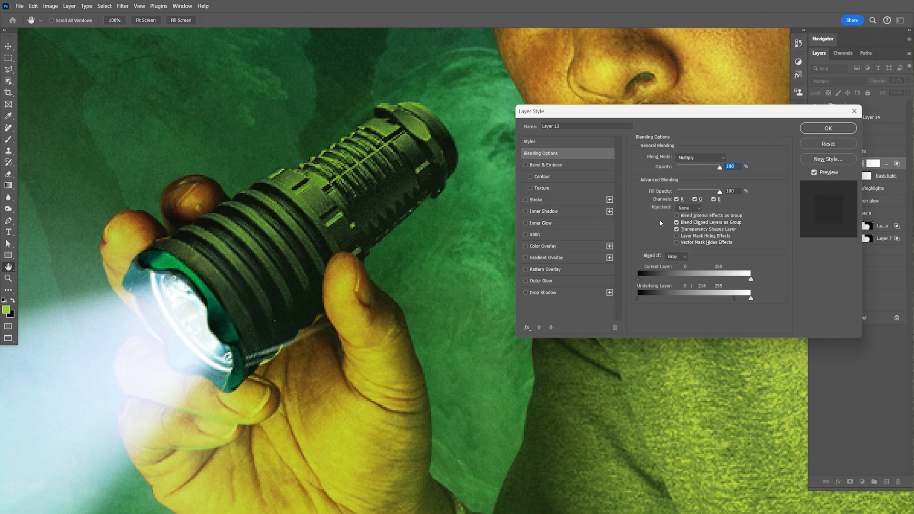
- Accept the blending options of the green Multiply layer in the flashlight group
click(828, 128)
key(z)
drag(488, 95, 649, 173)
click(883, 177)
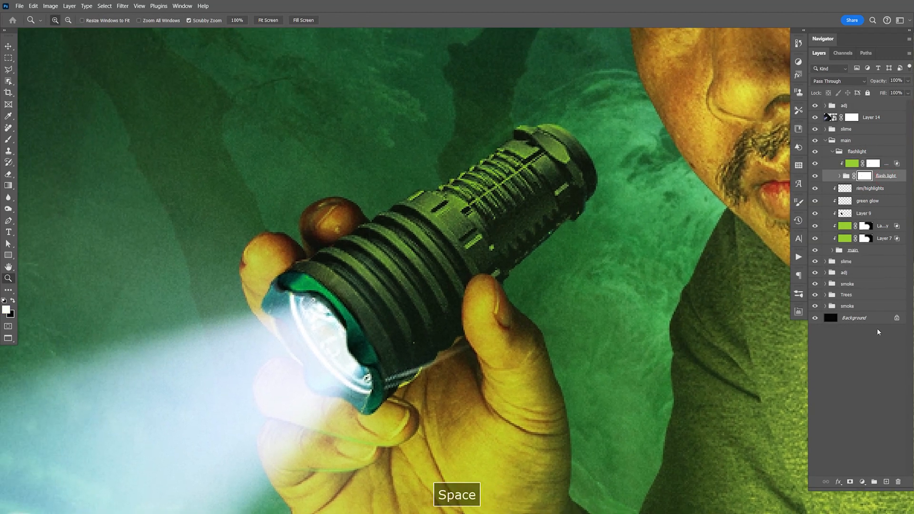
- Add a new layer above the green Multiply fill layer and clip it to the flash light group
click(888, 163)
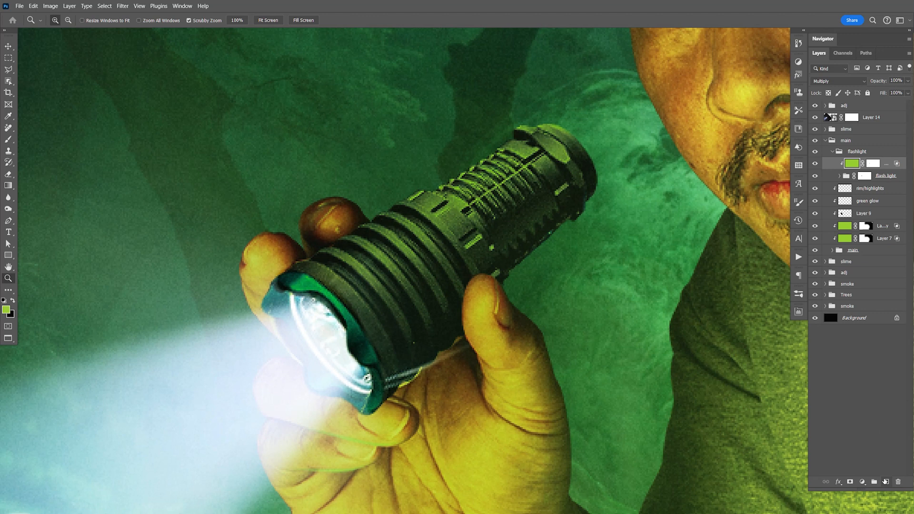
click(884, 481)
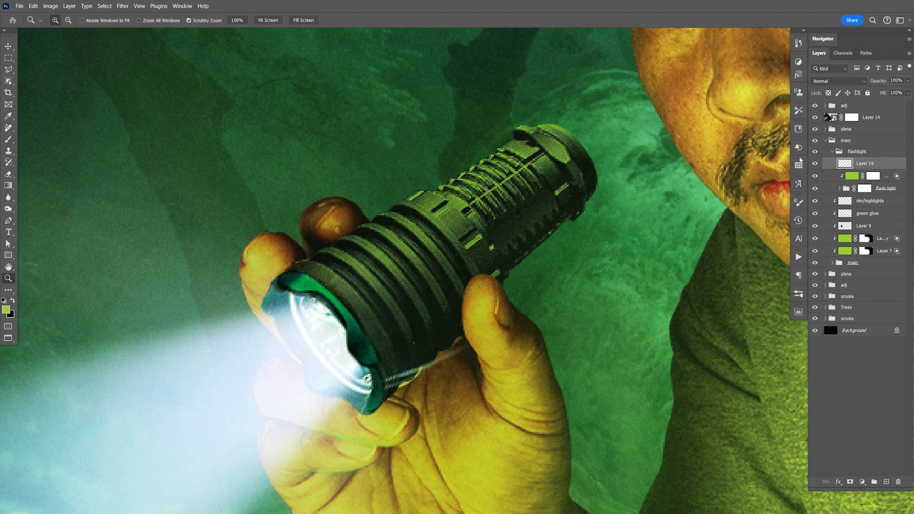
key(ctrl+alt+g)
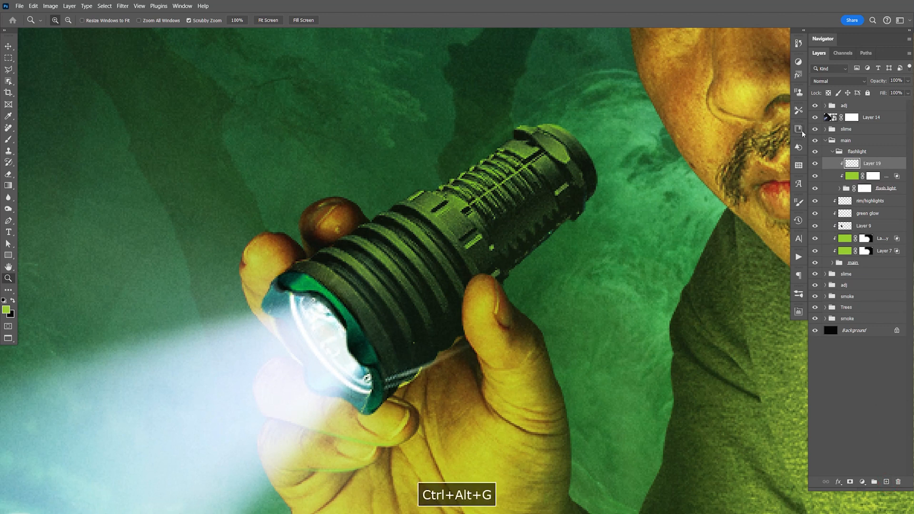
- Set up the Brush tool with black as the foreground colour and the soft round preset at 50 px
key(b)
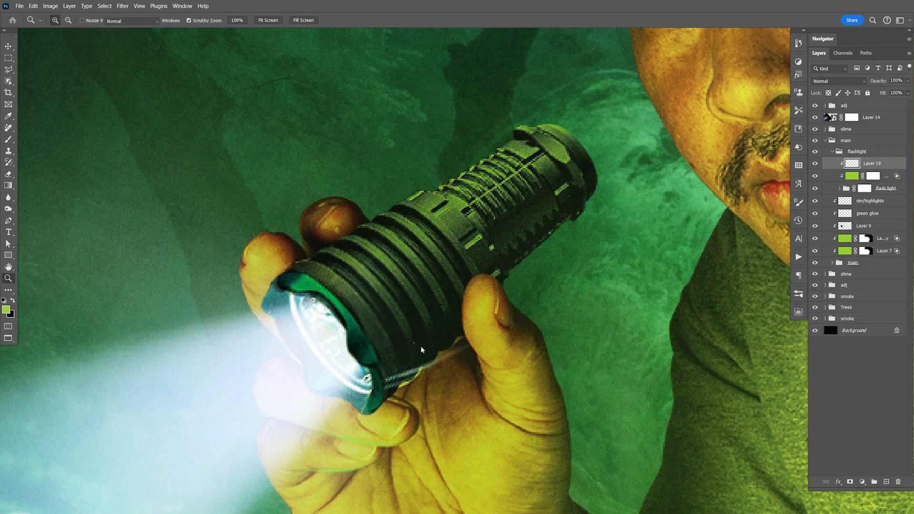
key(x)
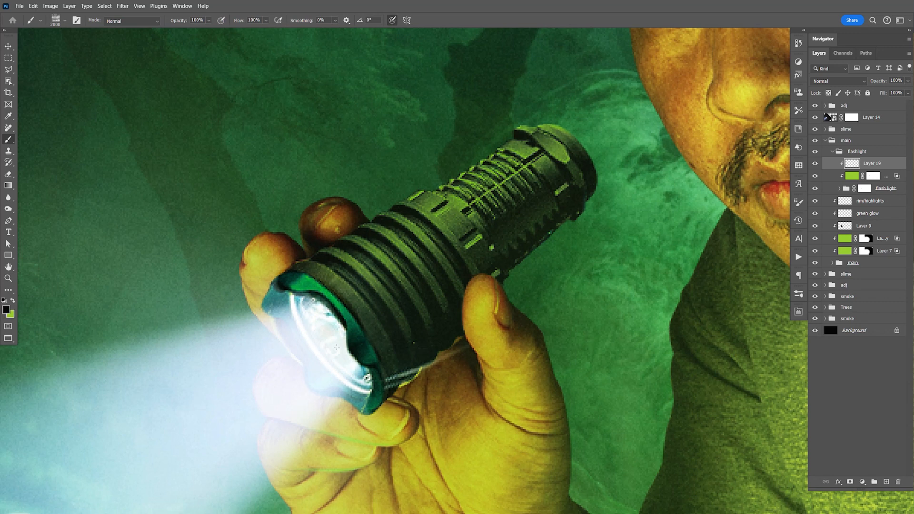
key(bracketleft)
key(bracketleft)
key(bracketleft)
key(bracketleft)
key(bracketleft)
key(bracketleft)
key(bracketleft)
key(bracketleft)
key(bracketleft)
key(bracketleft)
click(799, 295)
click(637, 140)
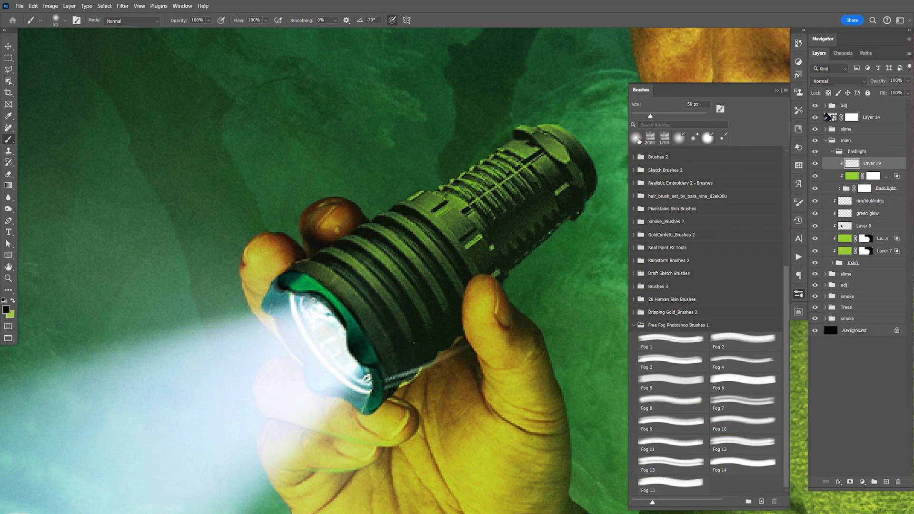
click(800, 296)
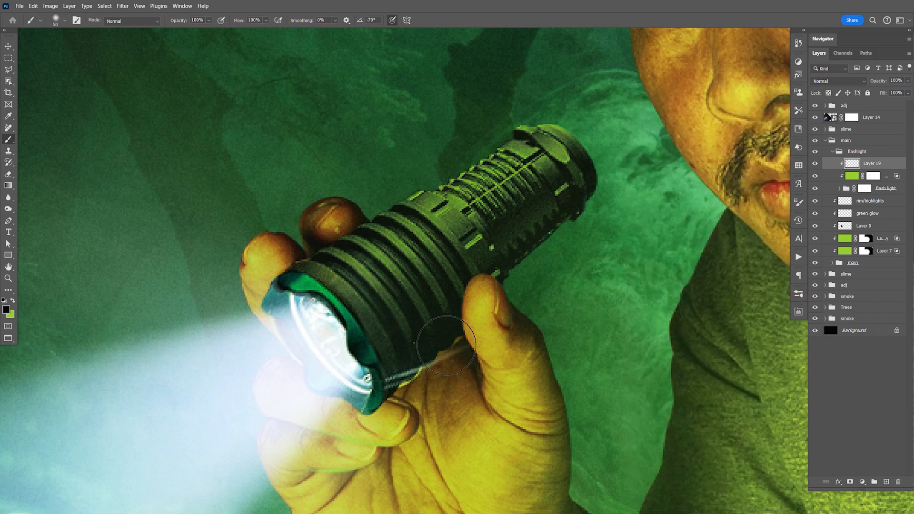
- Resize the soft brush to 175 px and paint black shading along the underside of the flashlight's barrel
key(bracketleft)
key(bracketleft)
key(bracketleft)
key(bracketleft)
key(bracketleft)
key(bracketleft)
key(bracketleft)
key(bracketleft)
key(bracketleft)
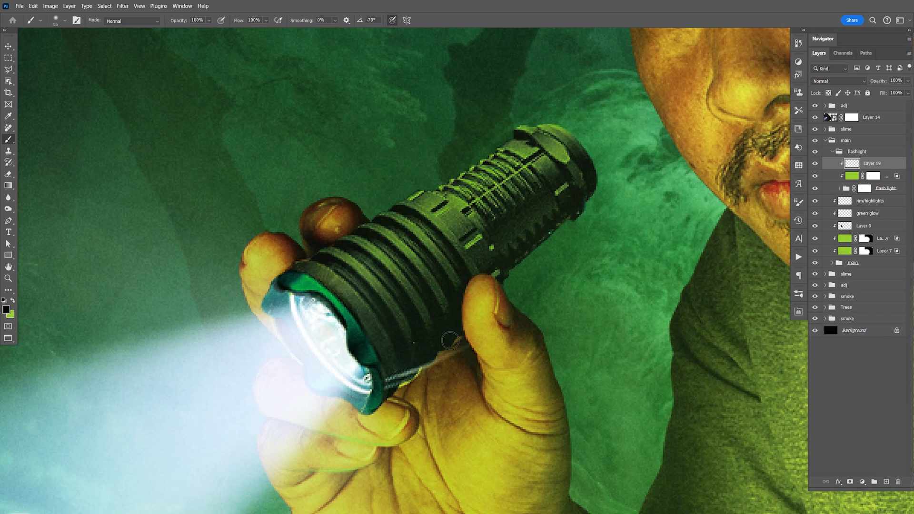
key(bracketright)
key(bracketright)
key(bracketright)
key(bracketright)
key(bracketright)
key(bracketright)
key(bracketright)
key(bracketright)
key(bracketright)
key(bracketright)
key(bracketright)
key(bracketright)
key(bracketright)
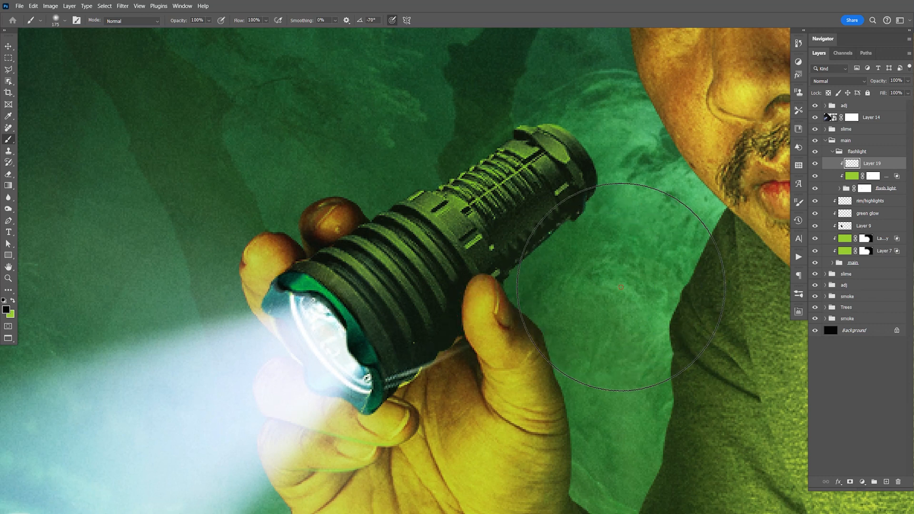
key(bracketright)
key(bracketright)
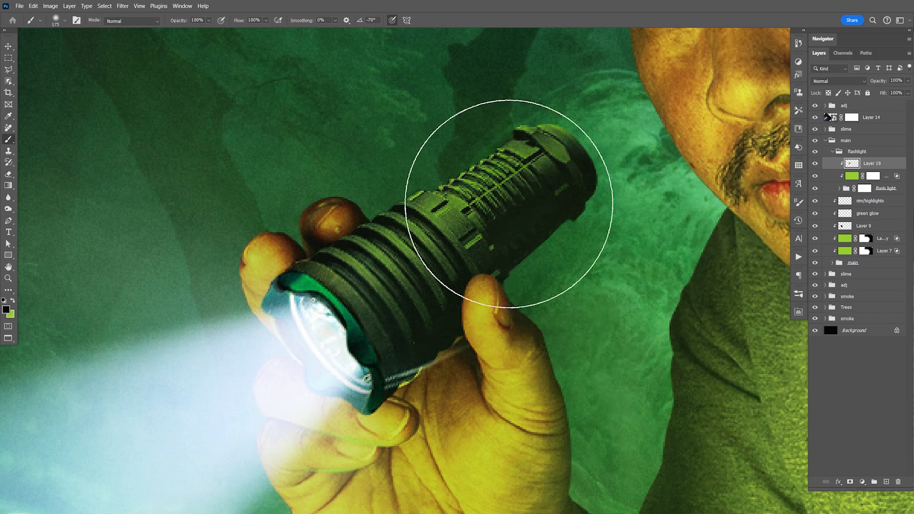
- Lower the brush opacity to 37% and darken the flashlight's ridged upper body with soft black
click(208, 20)
drag(199, 35, 191, 33)
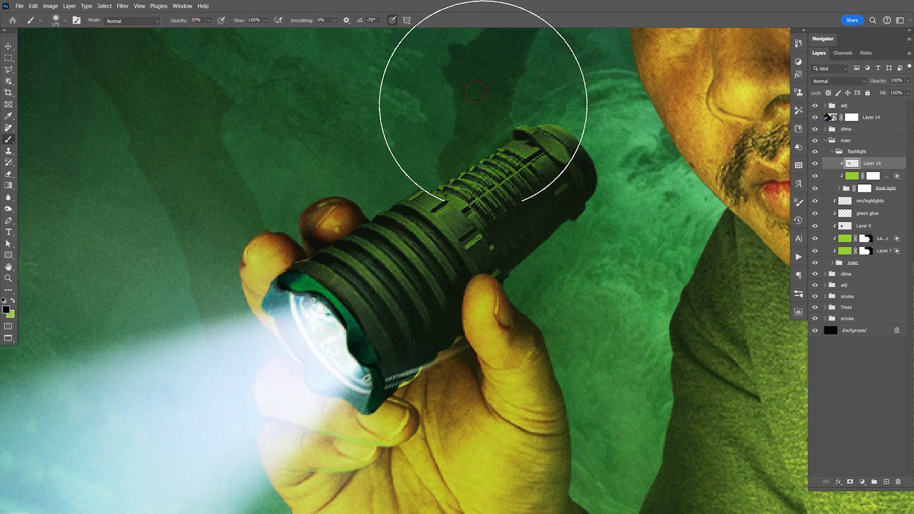
key(v)
drag(609, 286, 616, 274)
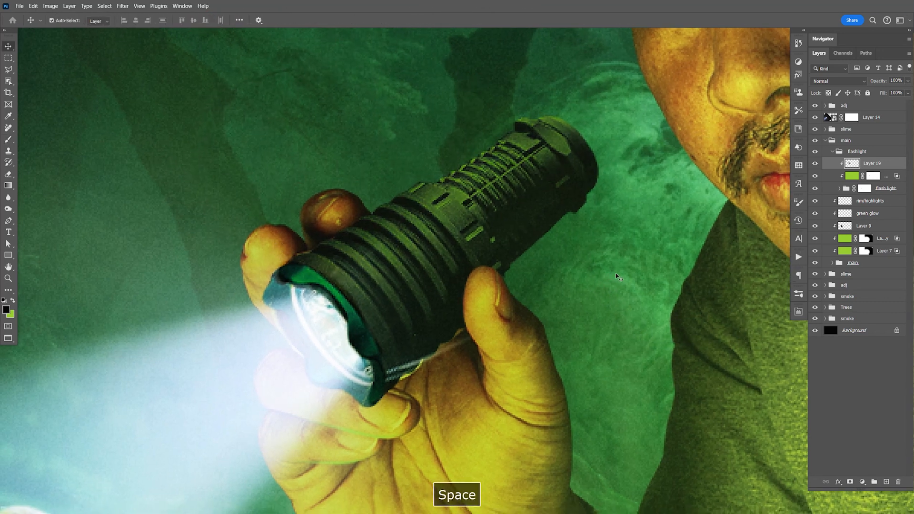
- Save the document and view the whole composition
key(ctrl+minus)
key(ctrl+minus)
key(ctrl+minus)
key(ctrl+s)
mouse_move(604, 307)
mouse_down()
mouse_move(615, 298)
mouse_move(604, 307)
mouse_up()
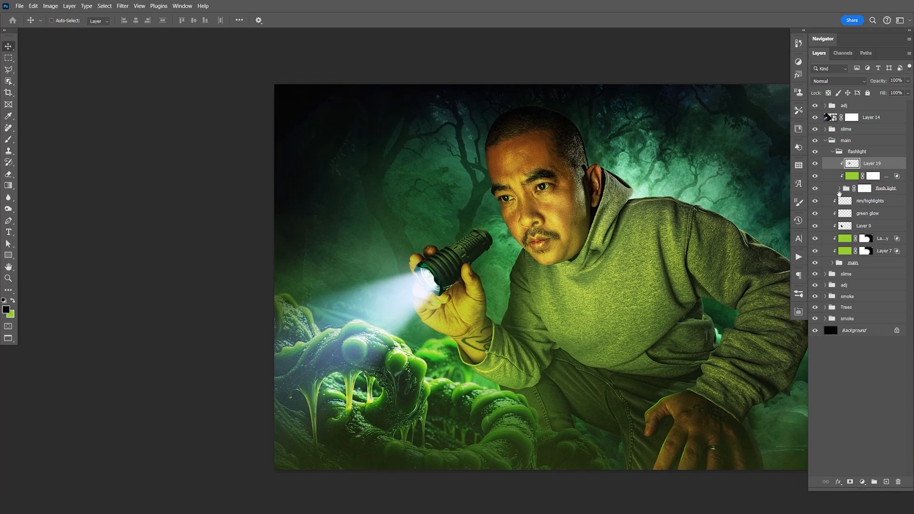
- Collapse the flashlight group, expand the inner main group and merge the layers 50 and Layer 1 copy 2
key(z)
key(ctrl+equal)
key(ctrl+equal)
key(ctrl+equal)
key(ctrl+equal)
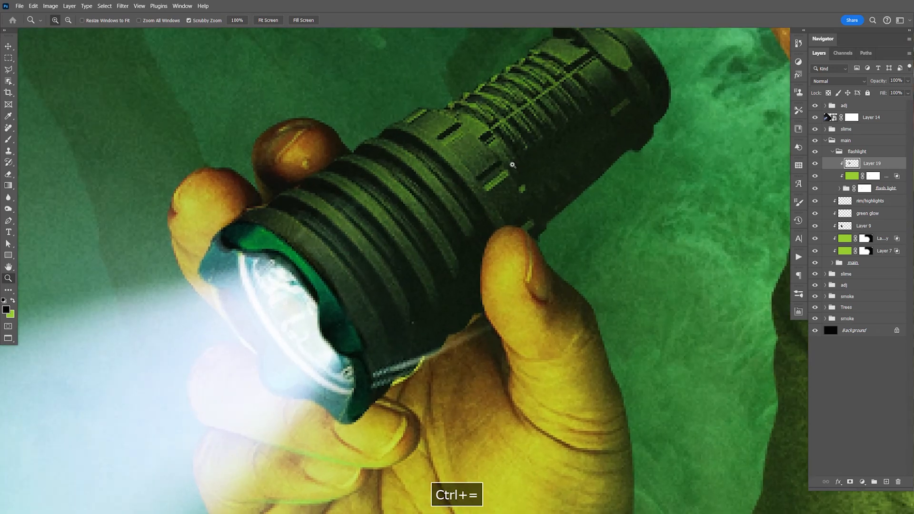
drag(568, 415, 548, 257)
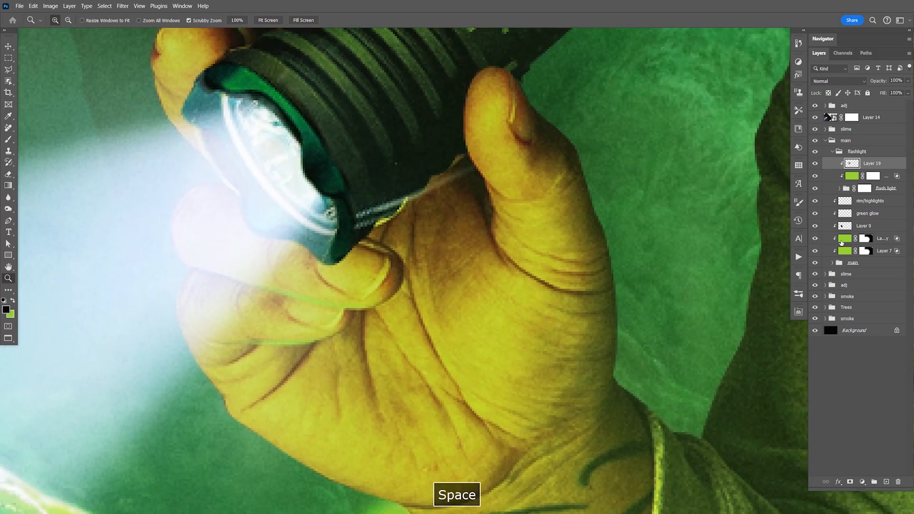
click(832, 152)
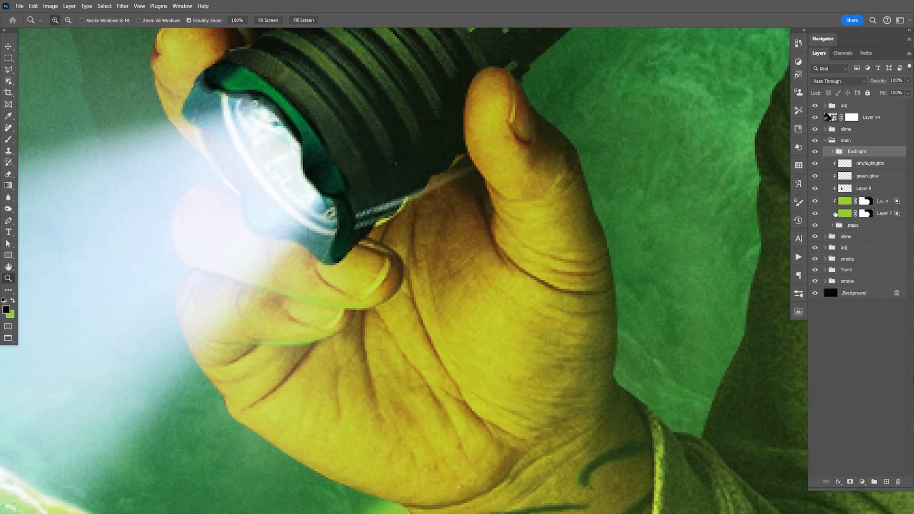
click(833, 226)
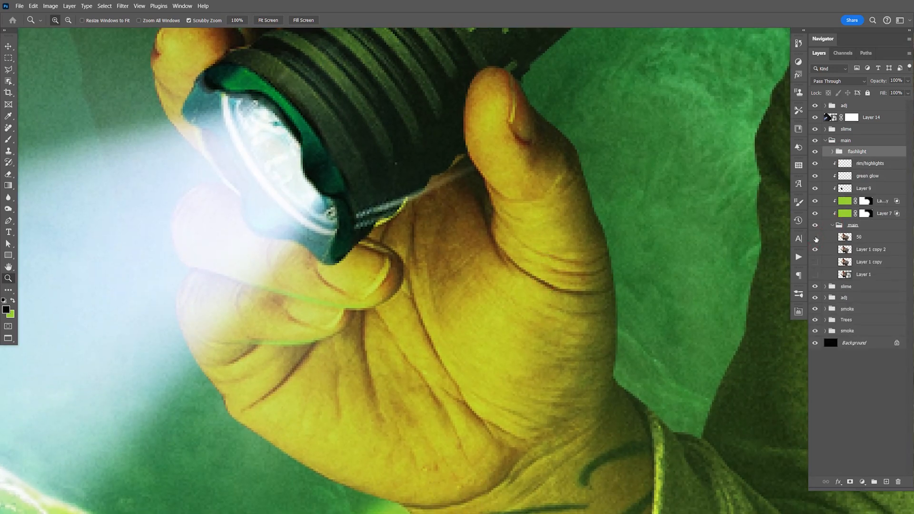
click(856, 238)
shift+click(850, 249)
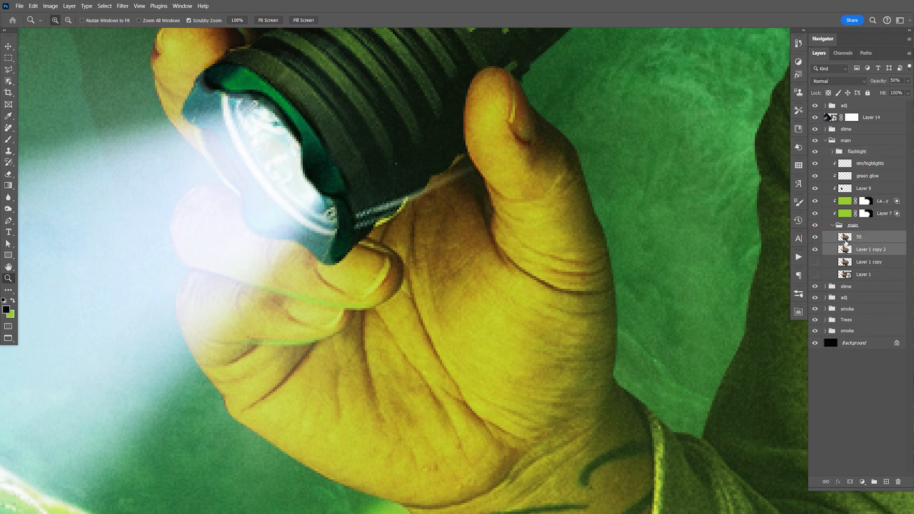
key(ctrl+e)
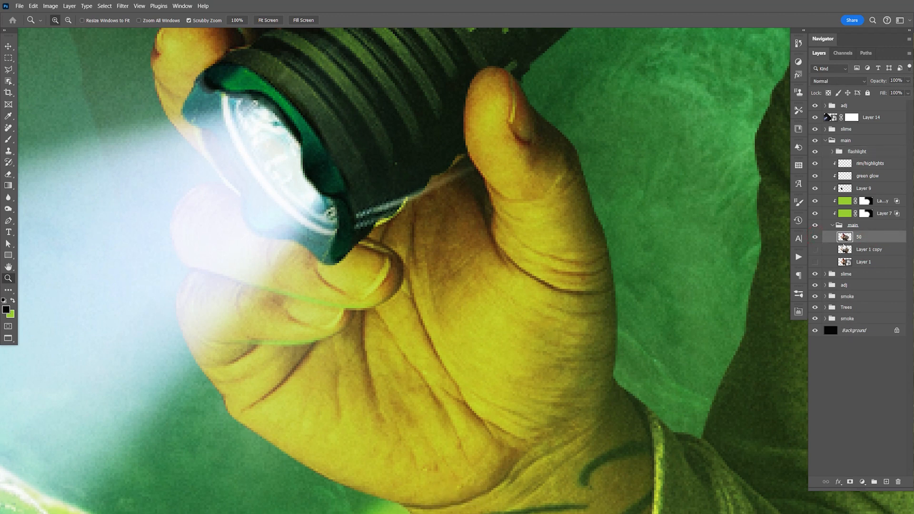
- Clone out the strap and bright edge remnants along the flashlight's lower edge and near the fingertips with the Clone Stamp
click(413, 220)
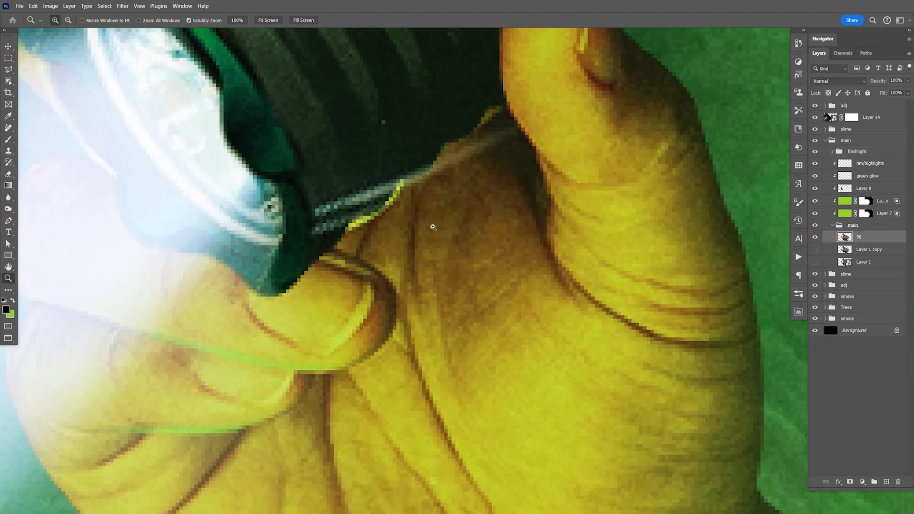
click(8, 151)
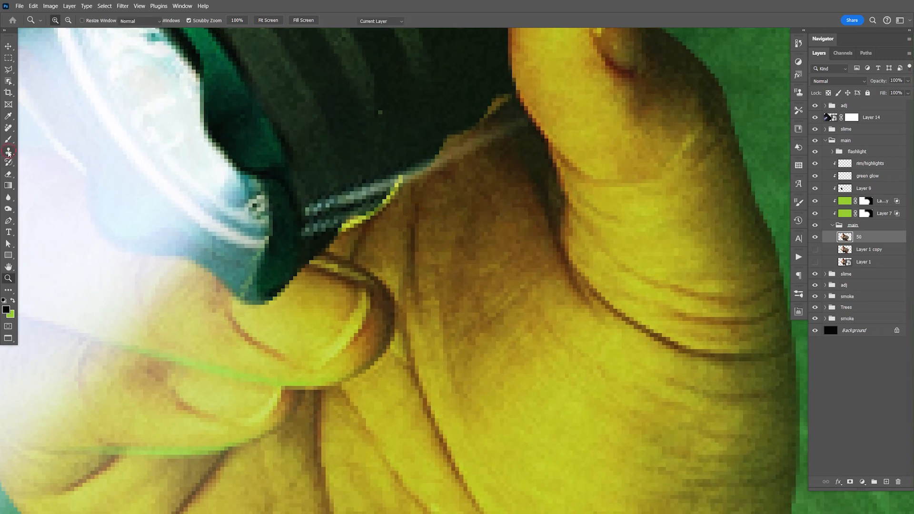
alt+click(356, 240)
drag(351, 224, 411, 169)
drag(479, 126, 496, 104)
key(space)
drag(483, 186, 557, 468)
drag(445, 181, 482, 194)
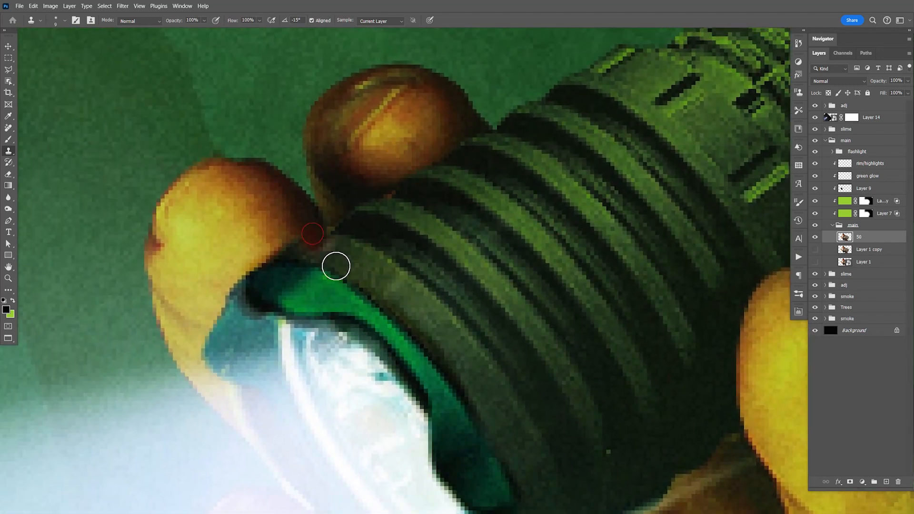
- Compare the composition with the rim/highlights layer hidden and shown
key(ctrl+1)
key(v)
key(space)
drag(671, 263, 554, 253)
click(816, 164)
click(816, 165)
- Select the rim/highlights layer and set the soft Eraser to 150 px for touching up the highlights
click(864, 165)
key(e)
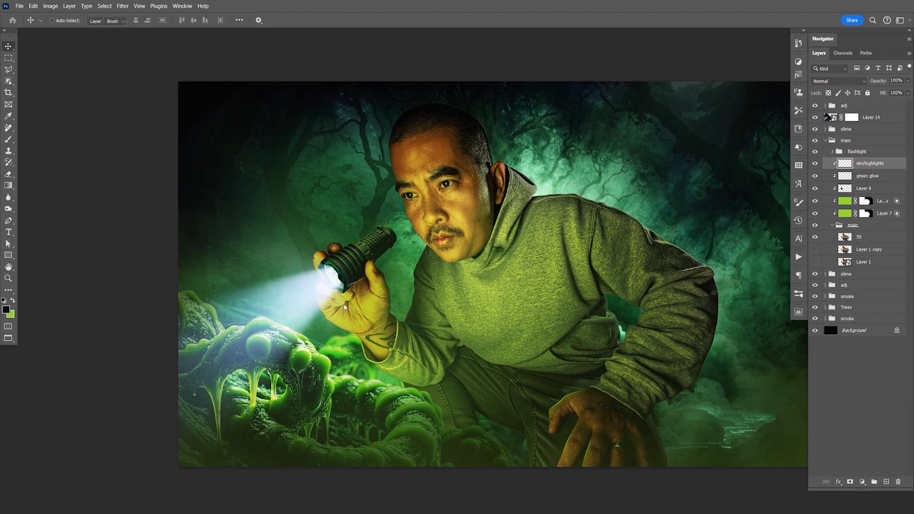
key(bracketleft)
key(bracketleft)
key(bracketleft)
key(bracketleft)
key(bracketleft)
key(bracketleft)
key(bracketleft)
key(bracketleft)
key(bracketleft)
key(bracketleft)
key(bracketleft)
key(bracketleft)
key(bracketleft)
key(bracketleft)
key(bracketleft)
key(bracketleft)
key(bracketleft)
key(bracketleft)
key(bracketleft)
key(bracketleft)
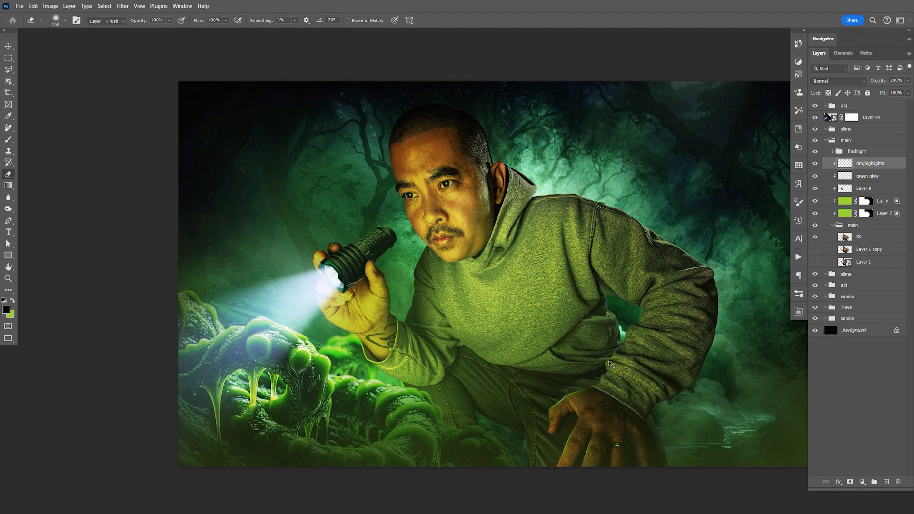
key(v)
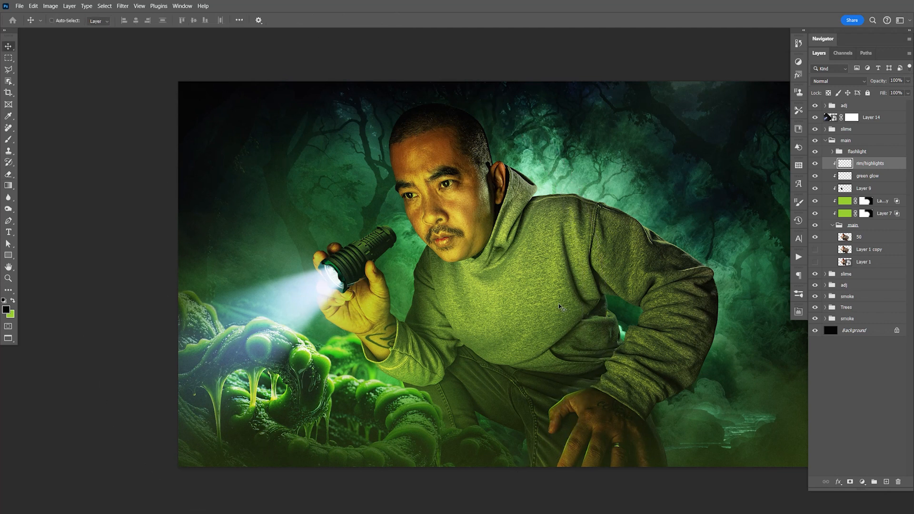
- Switch to Adobe Bridge and open Leaves.png from the Stock Photos folder in Photoshop
drag(558, 304, 621, 292)
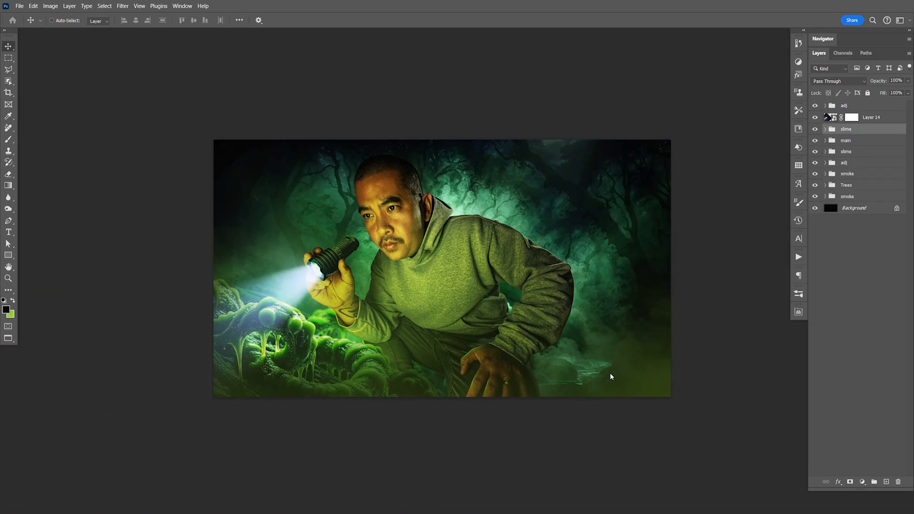
key(F9)
key(alt+Tab)
key(alt+Tab)
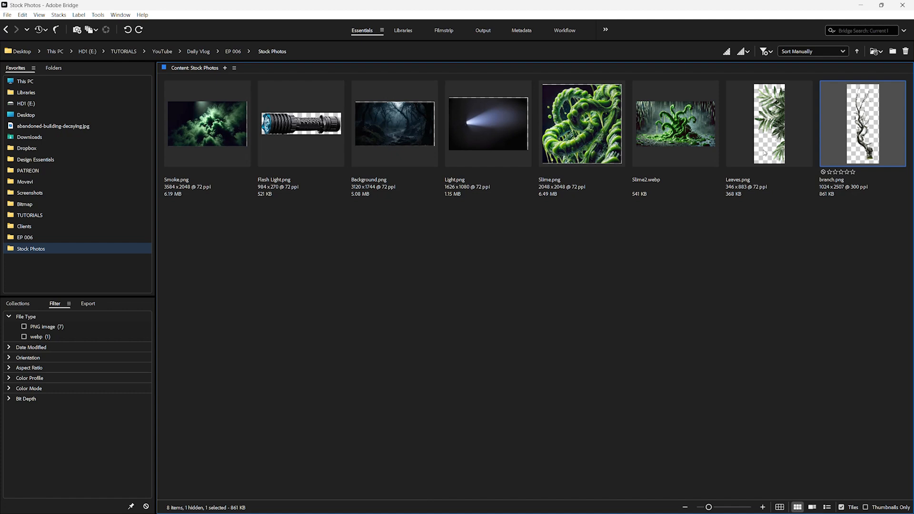
double_click(764, 153)
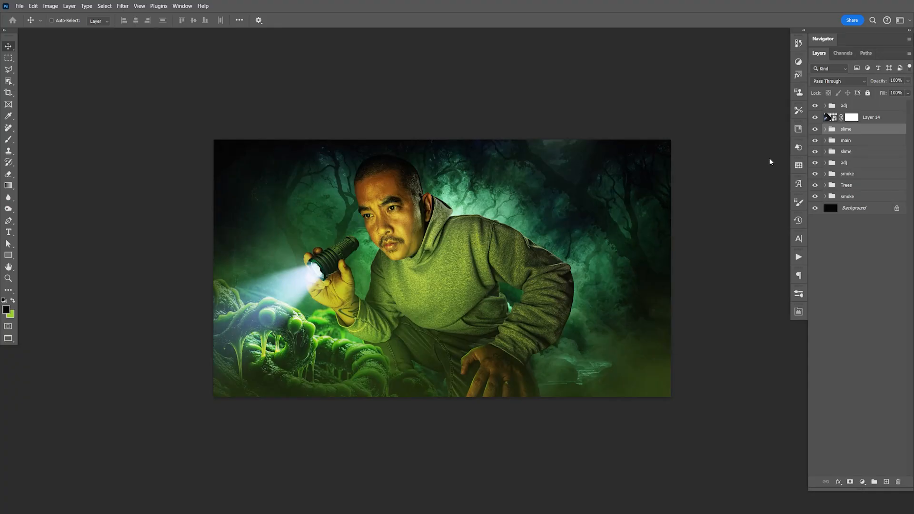
- Copy the entire Leaves.png image and close its document
key(ctrl+a)
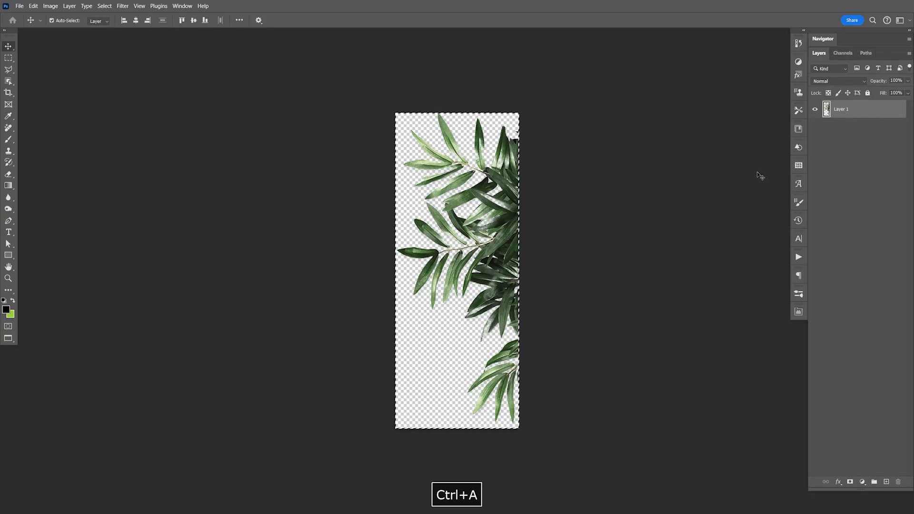
key(ctrl+c)
key(ctrl+a)
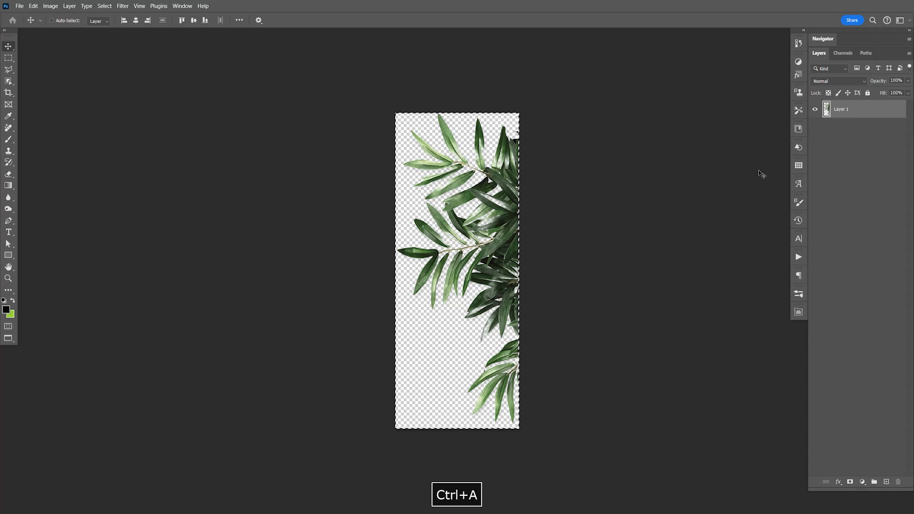
key(ctrl+c)
key(ctrl+w)
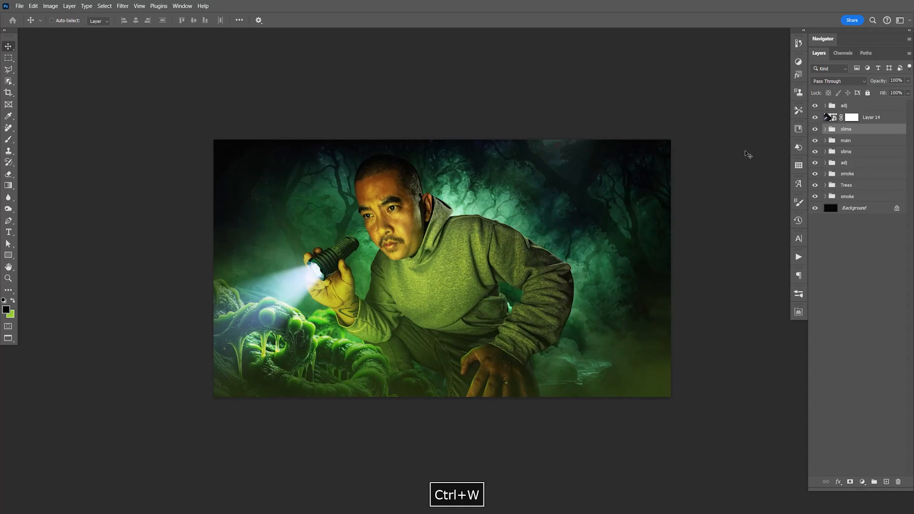
- Paste the leaves above the upper slime group and put them into a new group
click(871, 119)
click(868, 129)
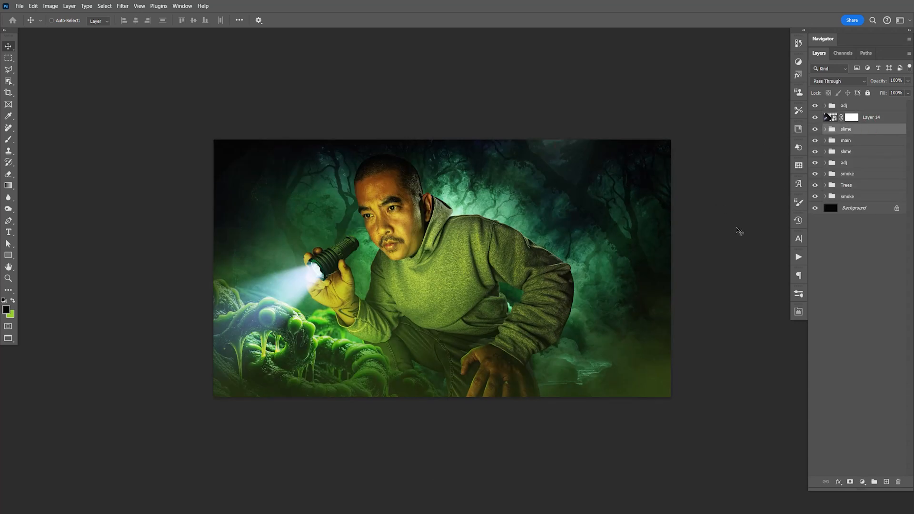
key(ctrl+v)
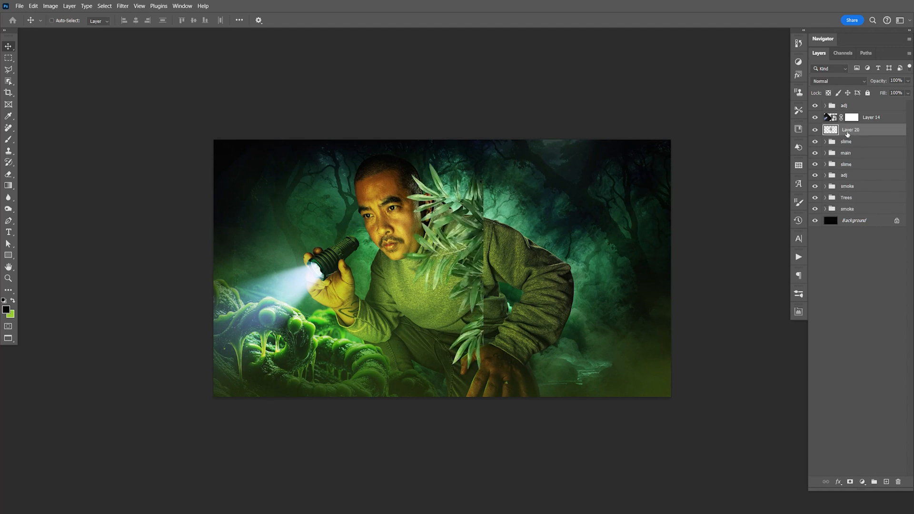
key(ctrl+g)
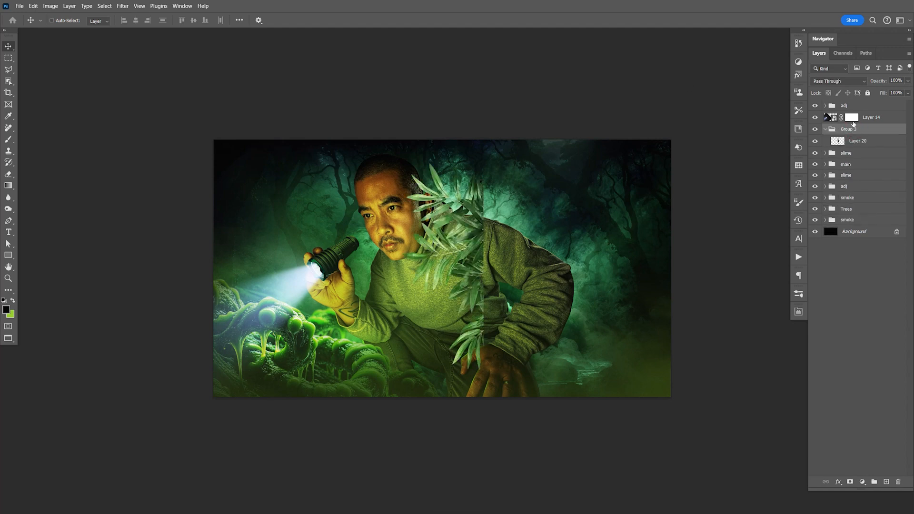
- Rename the new group containing the pasted leaf layer as leaves
double_click(847, 130)
text(leaves)
key(Return)
- Enlarge and rotate the pasted leaf branch, placing it over the image's upper-right area beside the man's shoulder
click(877, 144)
key(ctrl+t)
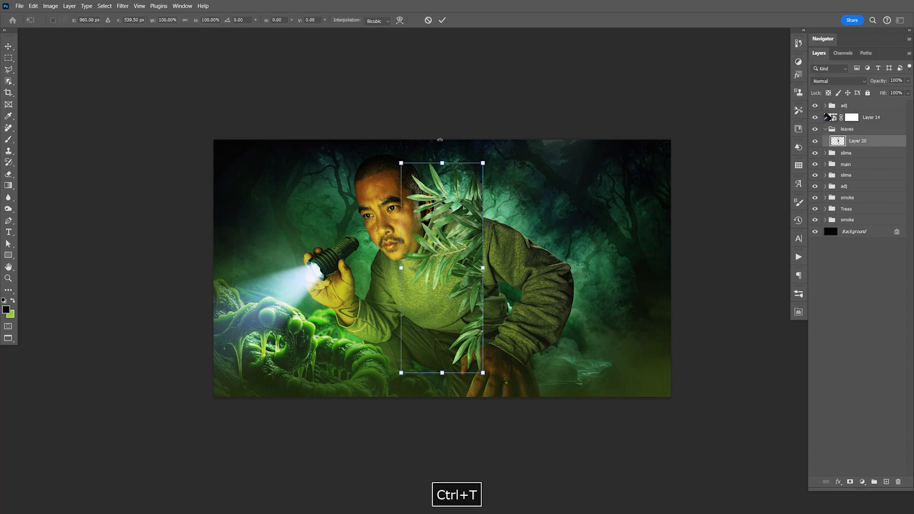
drag(484, 268, 541, 268)
drag(475, 290, 639, 285)
key(Return)
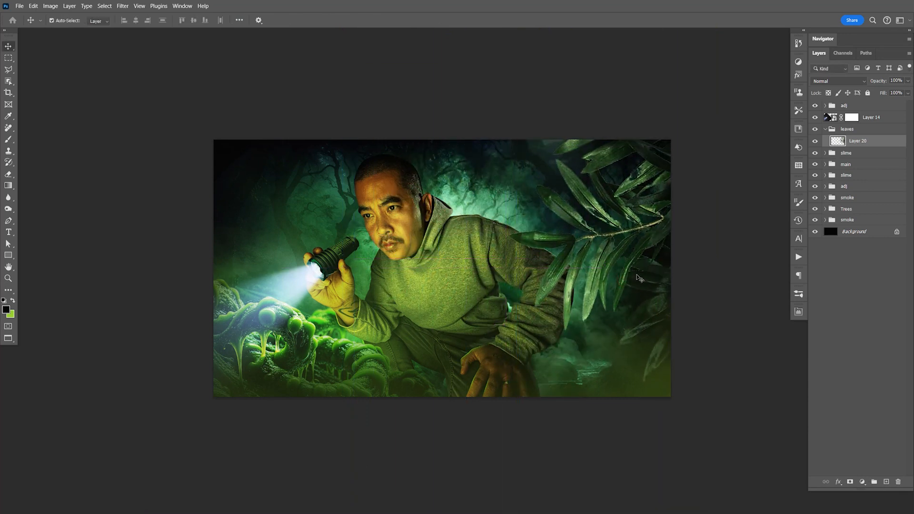
- Darken the leaves with Levels by setting the midtone input to 0.54, and shift them slightly up toward the man
key(ctrl+l)
drag(719, 319, 733, 322)
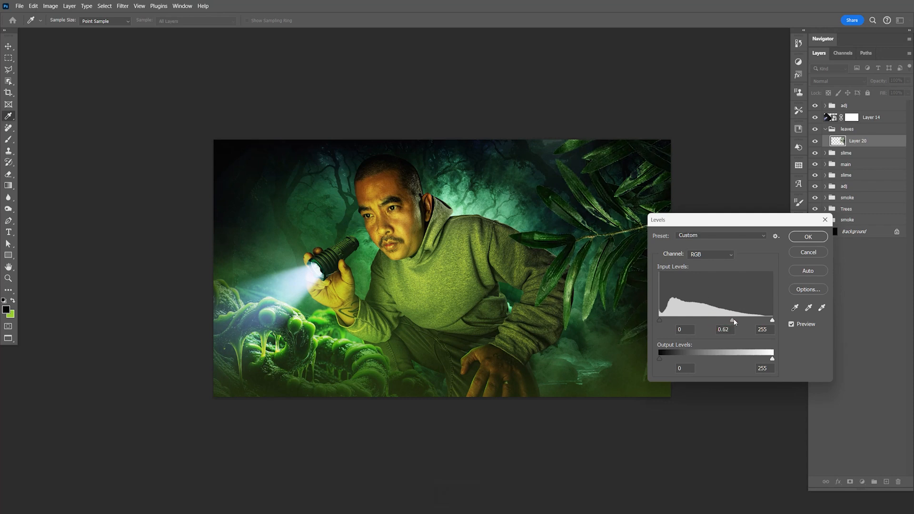
click(804, 237)
drag(687, 299, 665, 282)
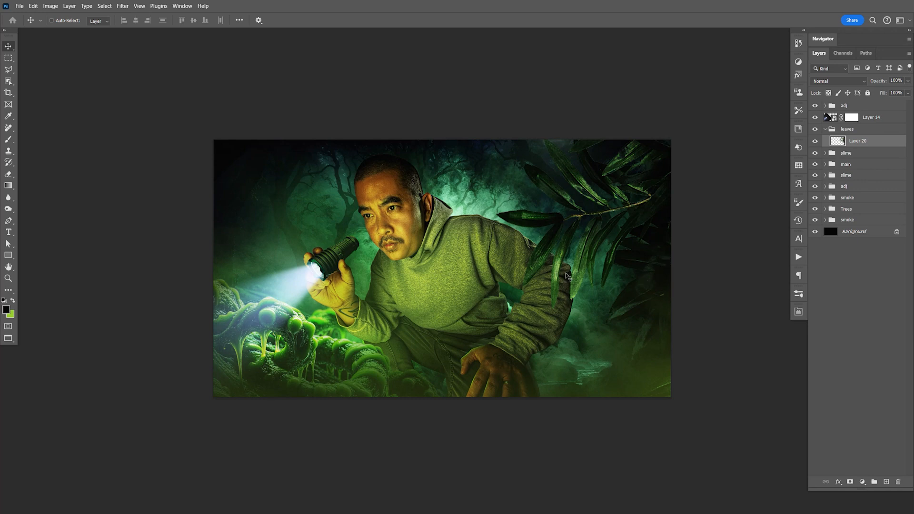
- Apply a 5-pixel Gaussian Blur to the leaves, fine-tune their position and compare the image with and without them
click(123, 7)
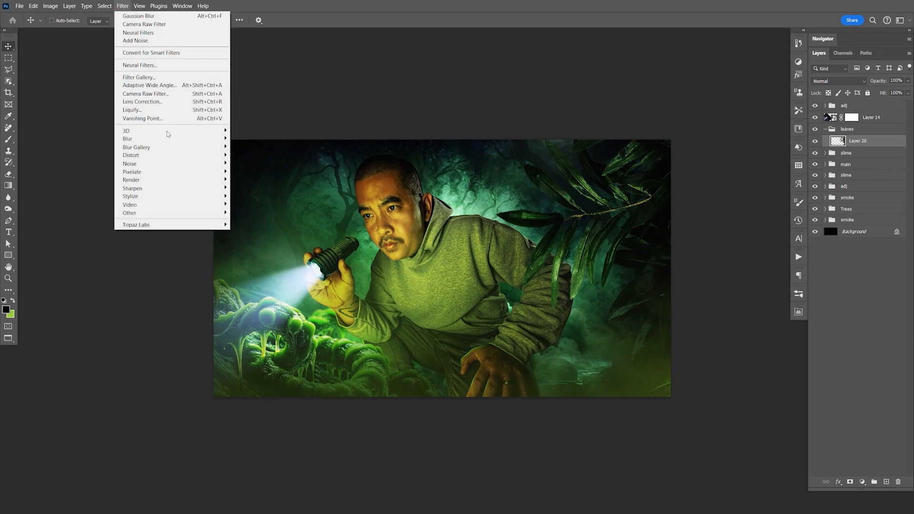
mouse_move(225, 142)
click(253, 171)
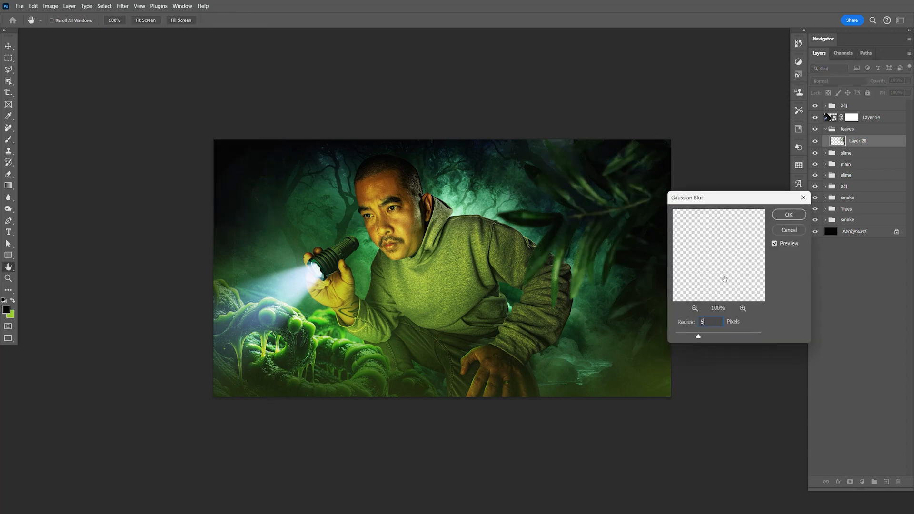
click(788, 215)
drag(641, 310, 660, 324)
click(815, 141)
click(815, 142)
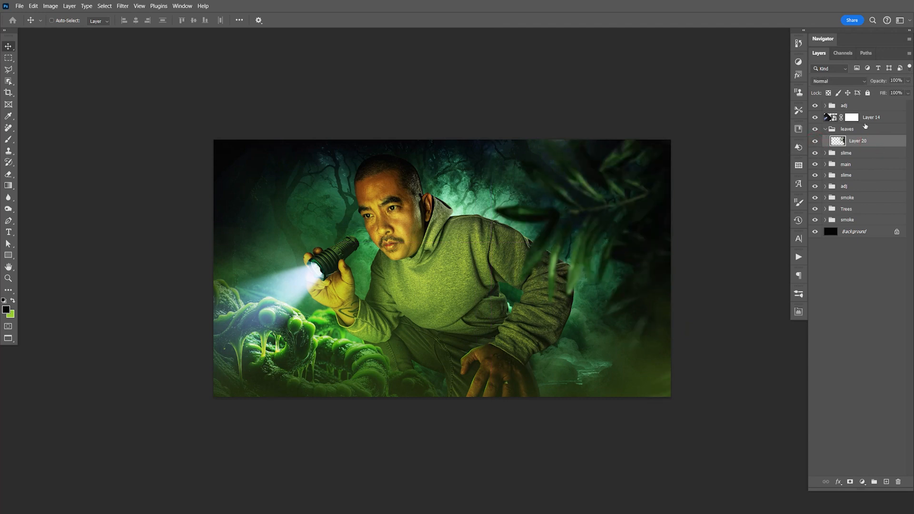
- Duplicate the blurred leaf layer and flip the copy horizontally
key(ctrl+j)
key(ctrl+t)
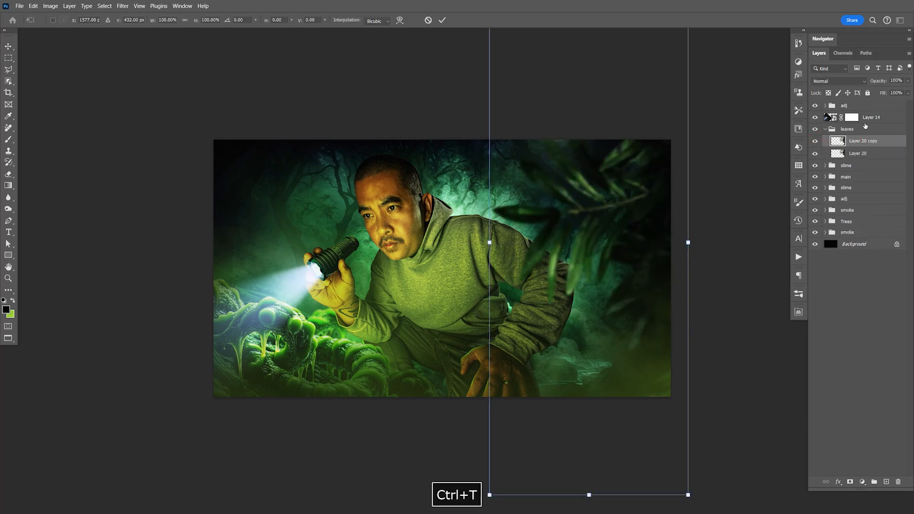
right_click(582, 193)
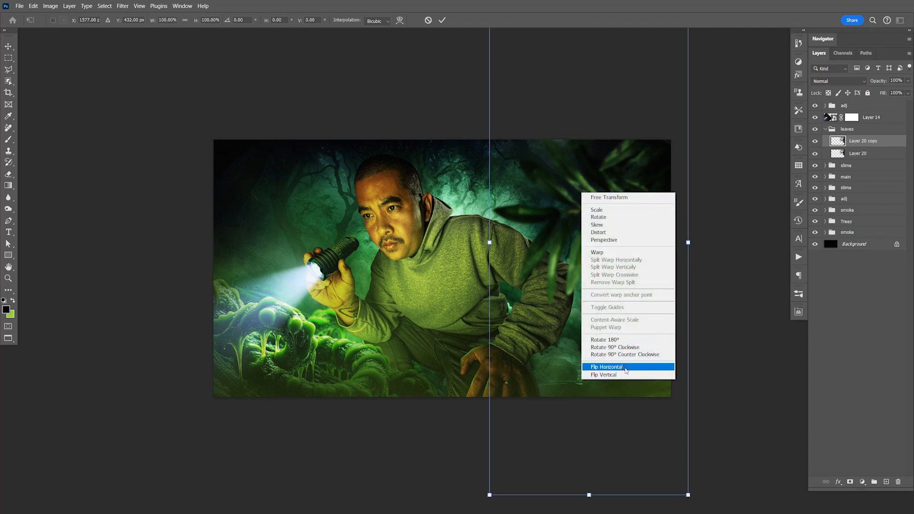
click(626, 366)
key(Return)
- Move the flipped leaf copy to the image's left edge near the flashlight beam and save the document
drag(529, 291, 217, 369)
key(ctrl+s)
drag(220, 359, 230, 361)
key(ctrl+s)
drag(256, 291, 253, 288)
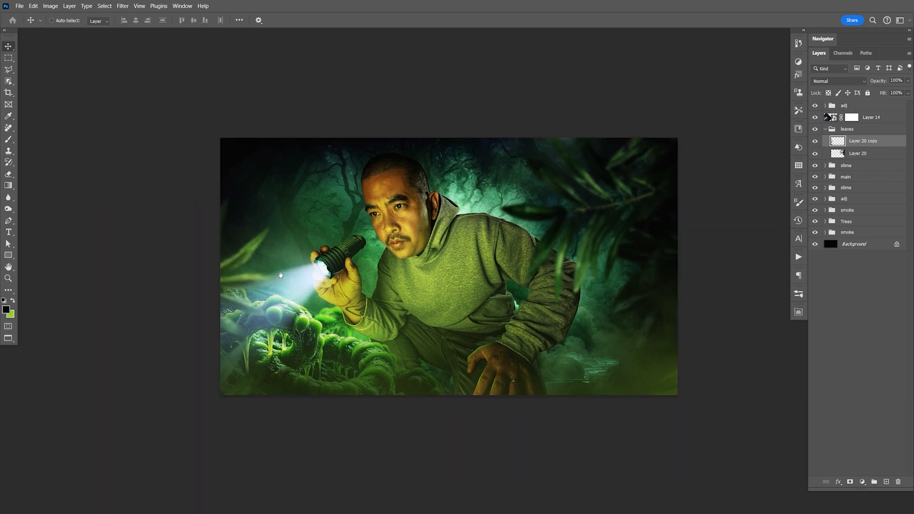
- Rotate the leaf copy and reposition it so its leaves frame the image's upper-left corner and left edge
drag(267, 291, 215, 206)
key(ctrl+t)
click(360, 162)
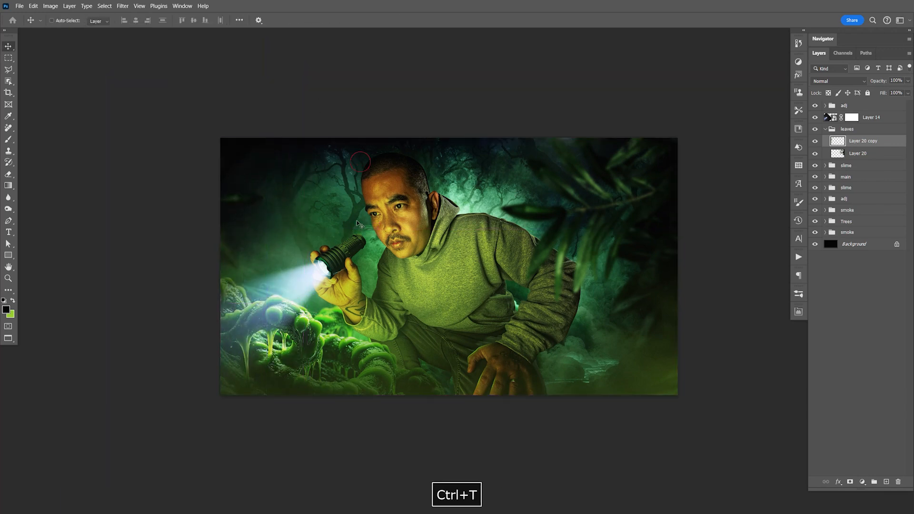
key(ctrl+t)
drag(302, 206, 274, 309)
drag(264, 213, 269, 215)
key(Return)
drag(317, 140, 329, 182)
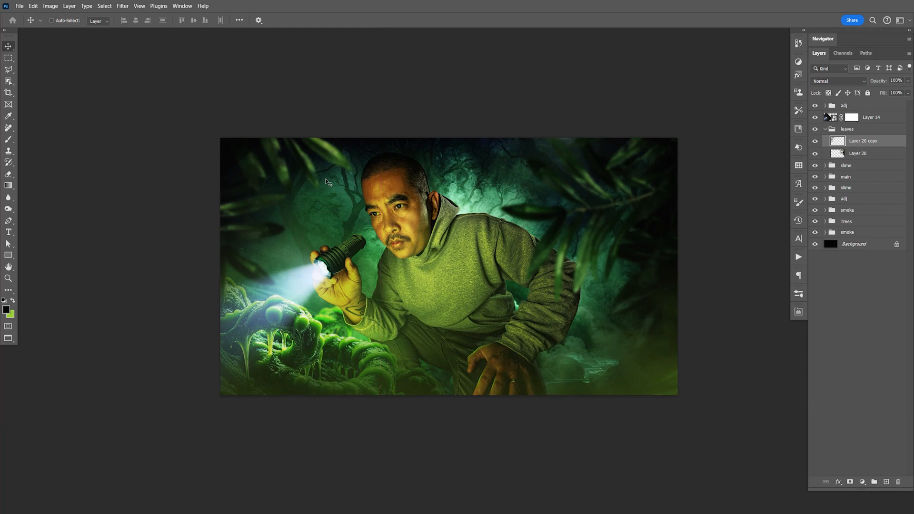
- Move the leaves group above Layer 14, collapse it and save the document
drag(863, 141, 869, 117)
click(826, 129)
key(ctrl+s)
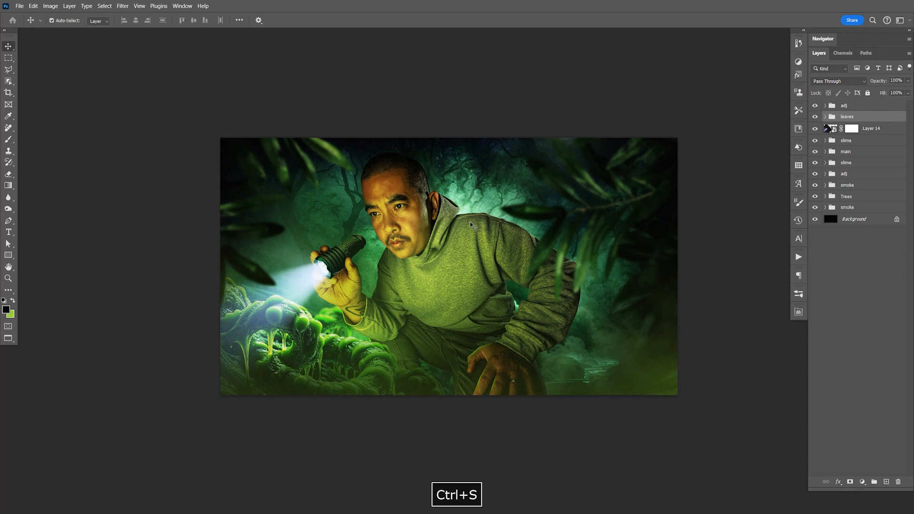